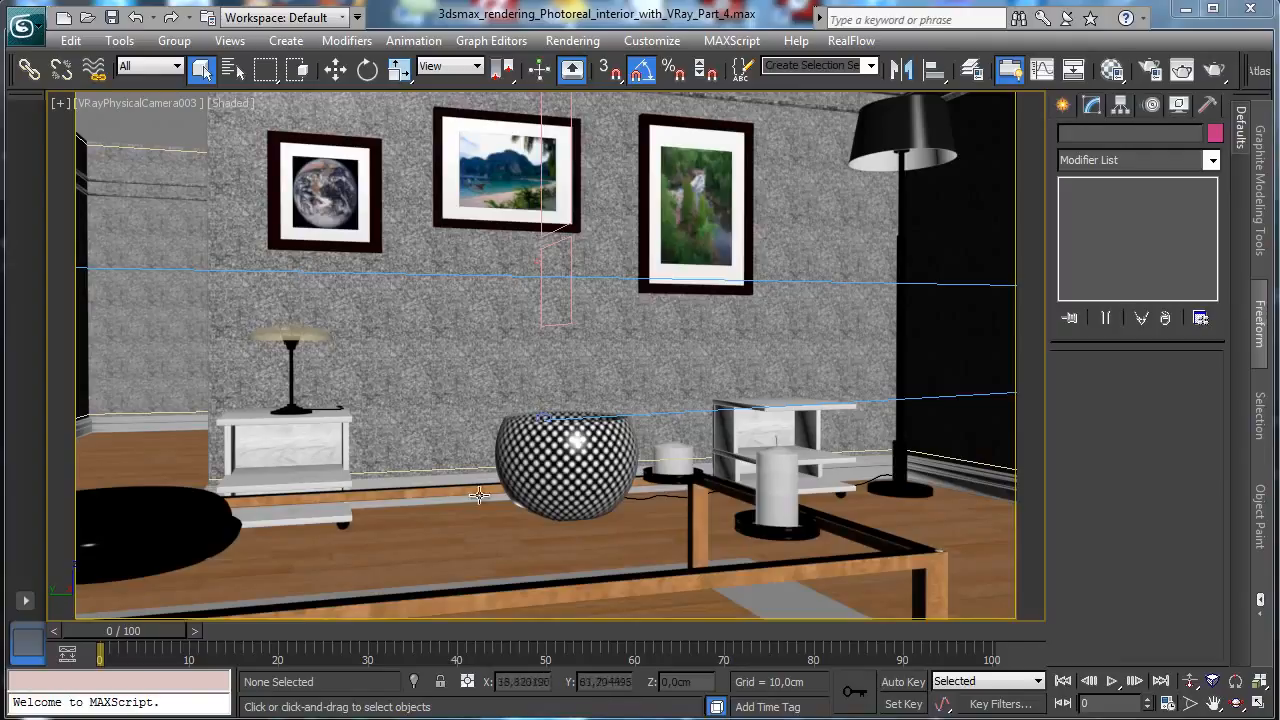
# - Place a Tape helper across the gap between the two small cabinets in the maximized Top view
pyautogui.click(1258, 703)
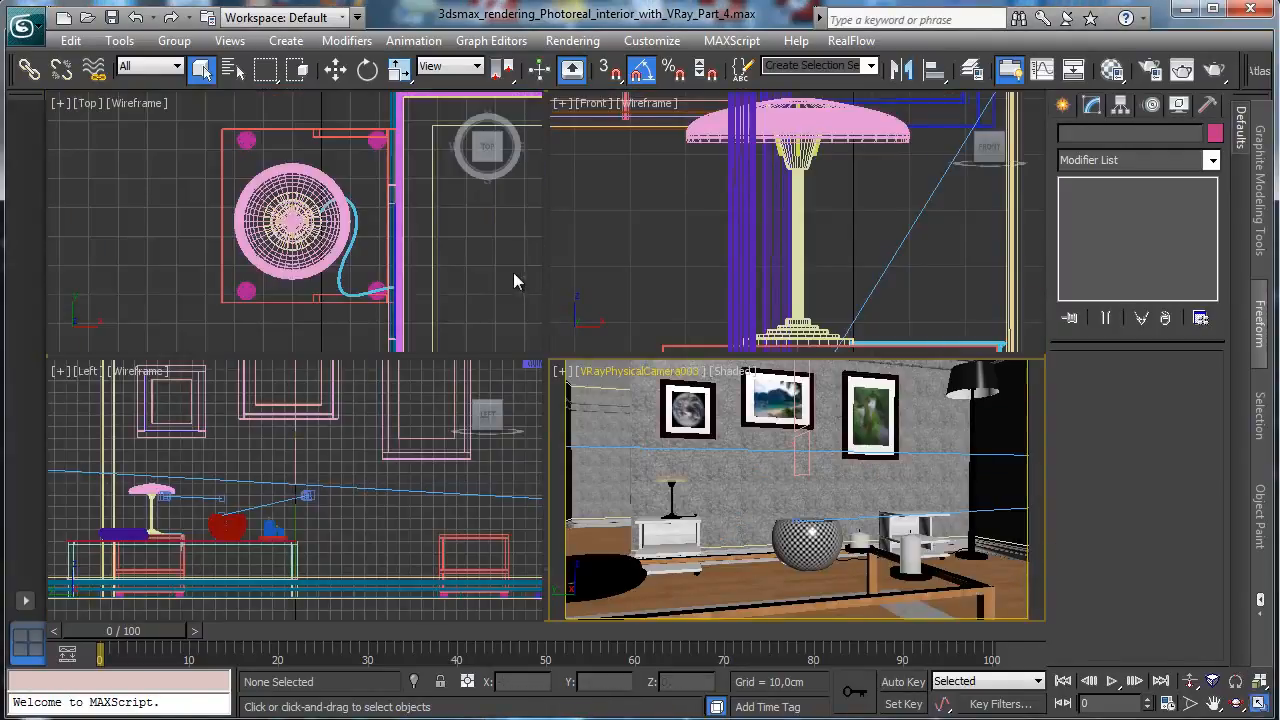
pyautogui.click(1258, 703)
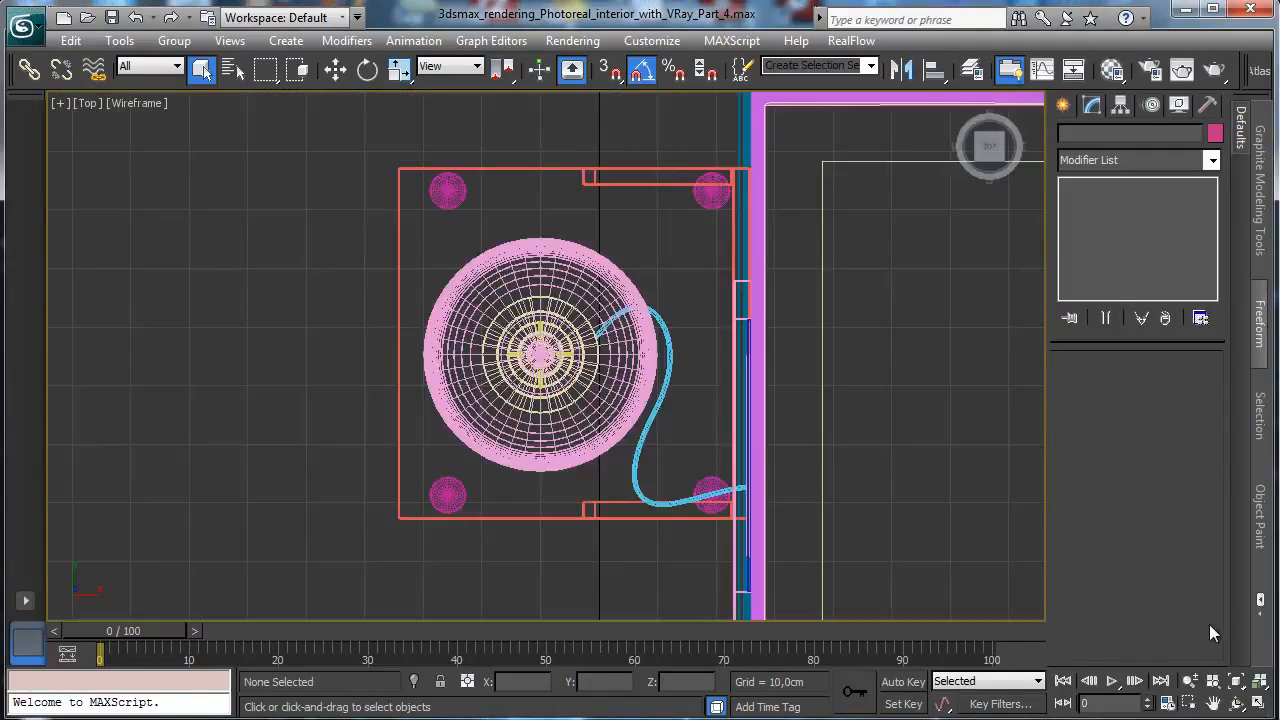
pyautogui.click(1190, 681)
pyautogui.moveTo(530, 420); pyautogui.dragTo(556, 565)
pyautogui.click(1062, 105)
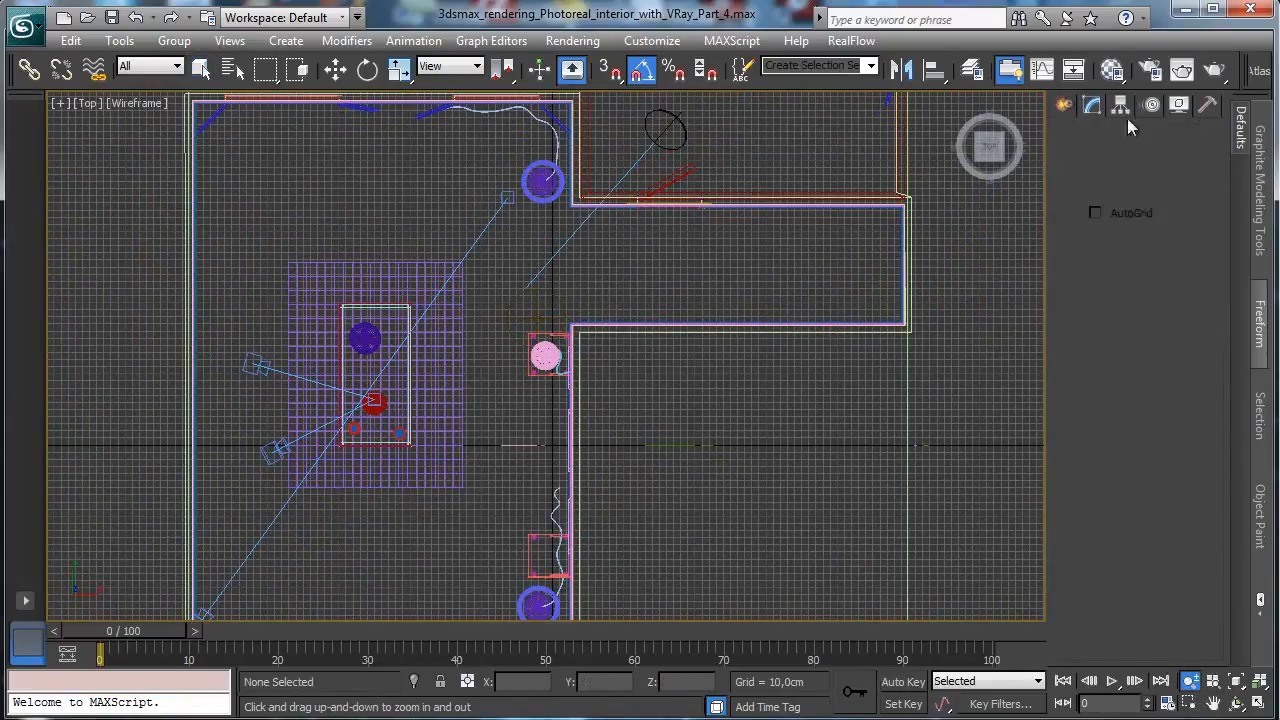
pyautogui.click(1092, 137)
pyautogui.click(1163, 137)
pyautogui.click(1176, 295)
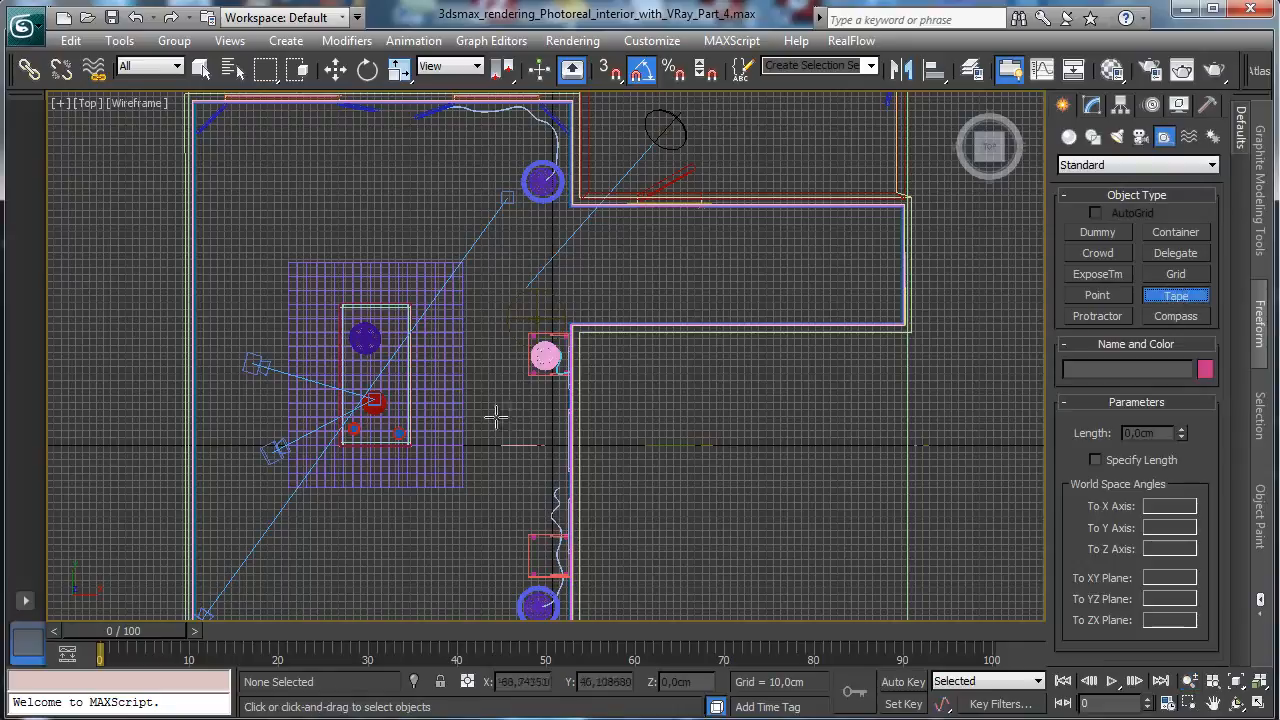
pyautogui.moveTo(549, 377); pyautogui.dragTo(549, 533)
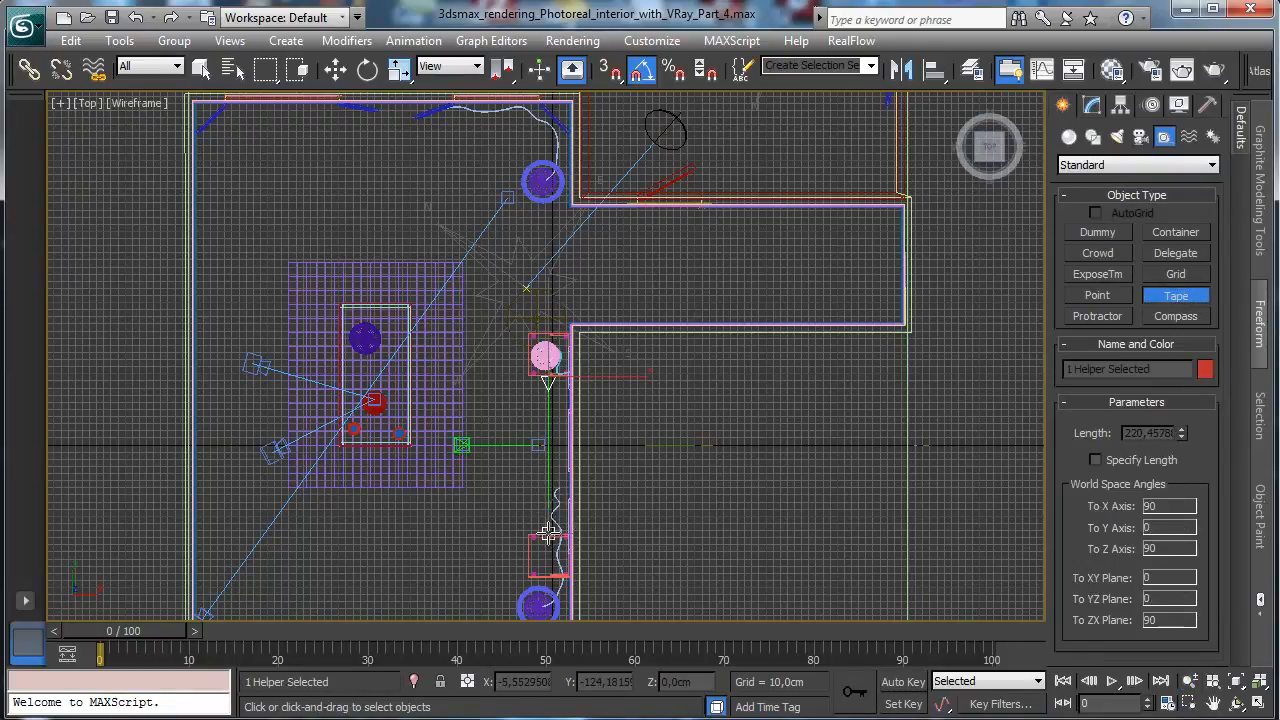
pyautogui.moveTo(549, 533); pyautogui.dragTo(549, 534)
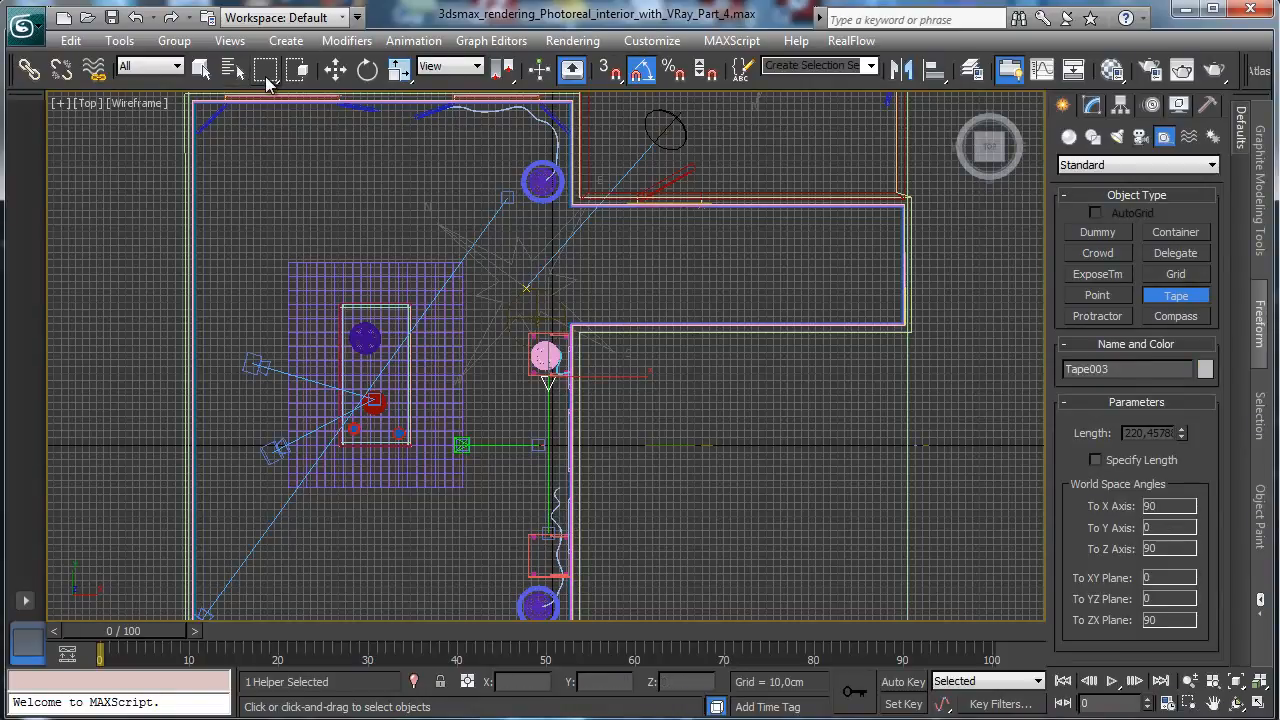
pyautogui.click(200, 68)
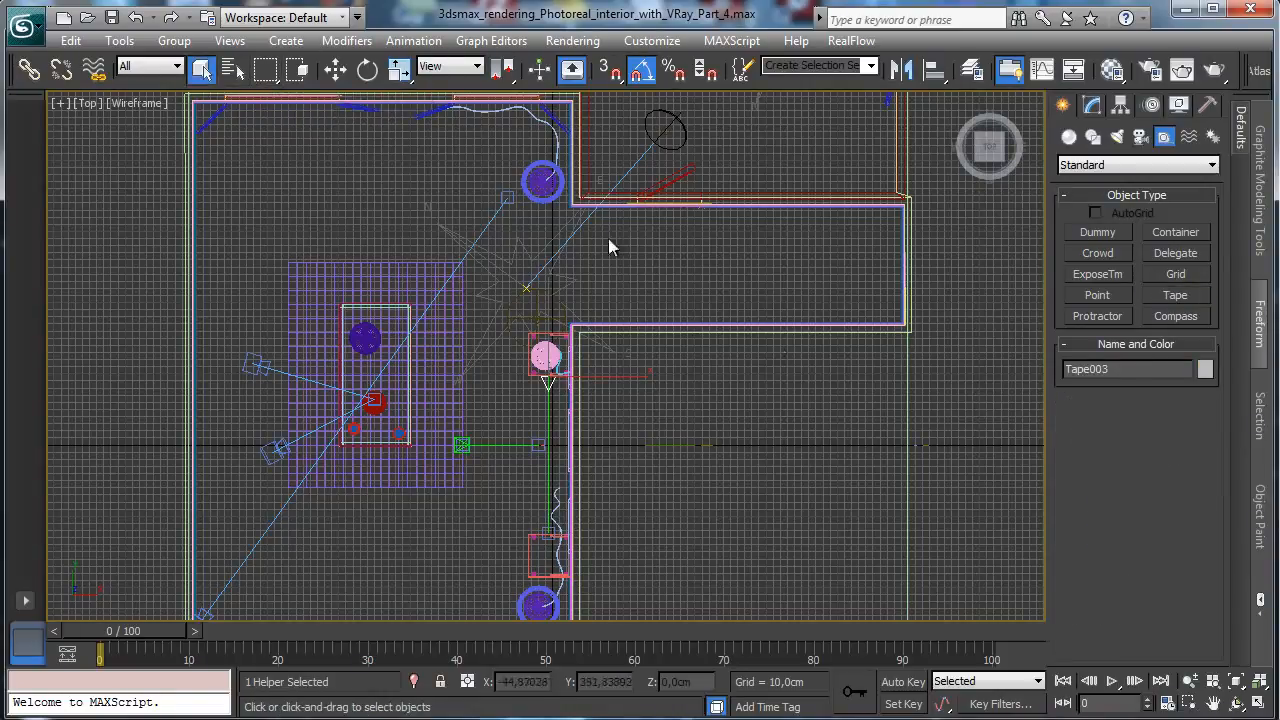
# - Select the three parts of the floor lamp in the room corner and move them about 5.4 cm in X and -5.8 cm in Y
pyautogui.click(1189, 703)
pyautogui.moveTo(443, 508); pyautogui.dragTo(623, 664)
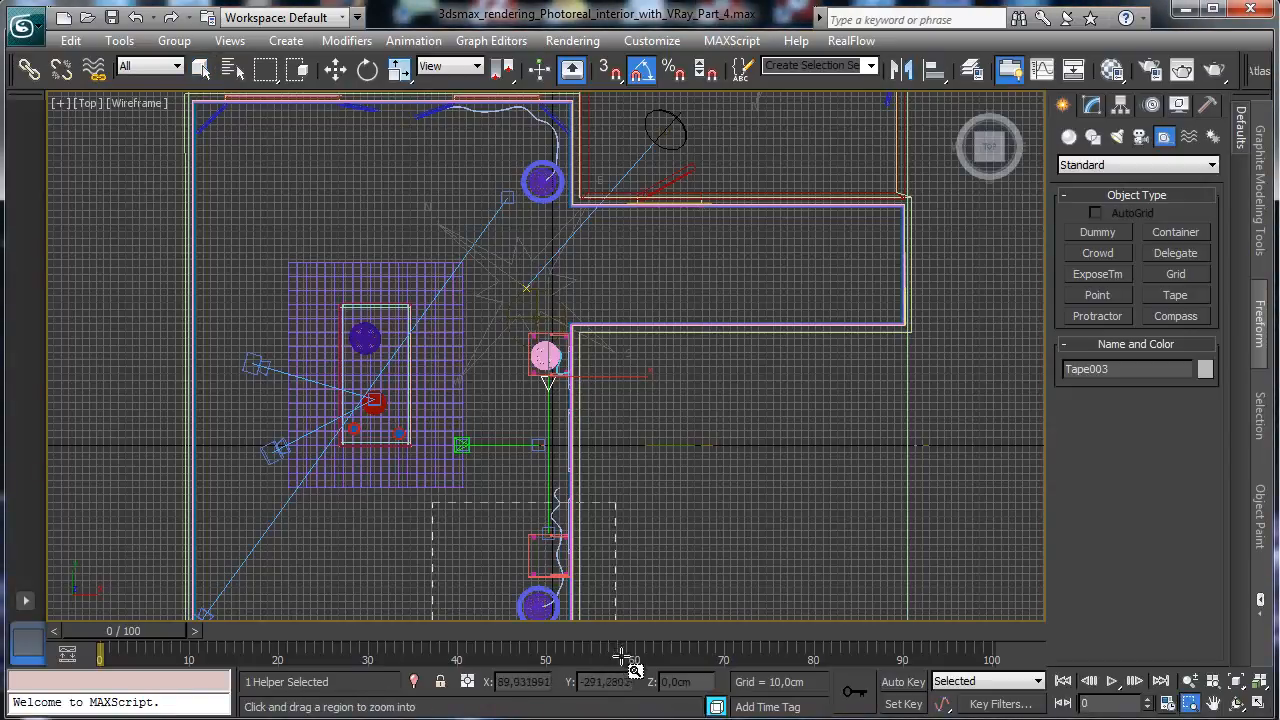
pyautogui.press('w')
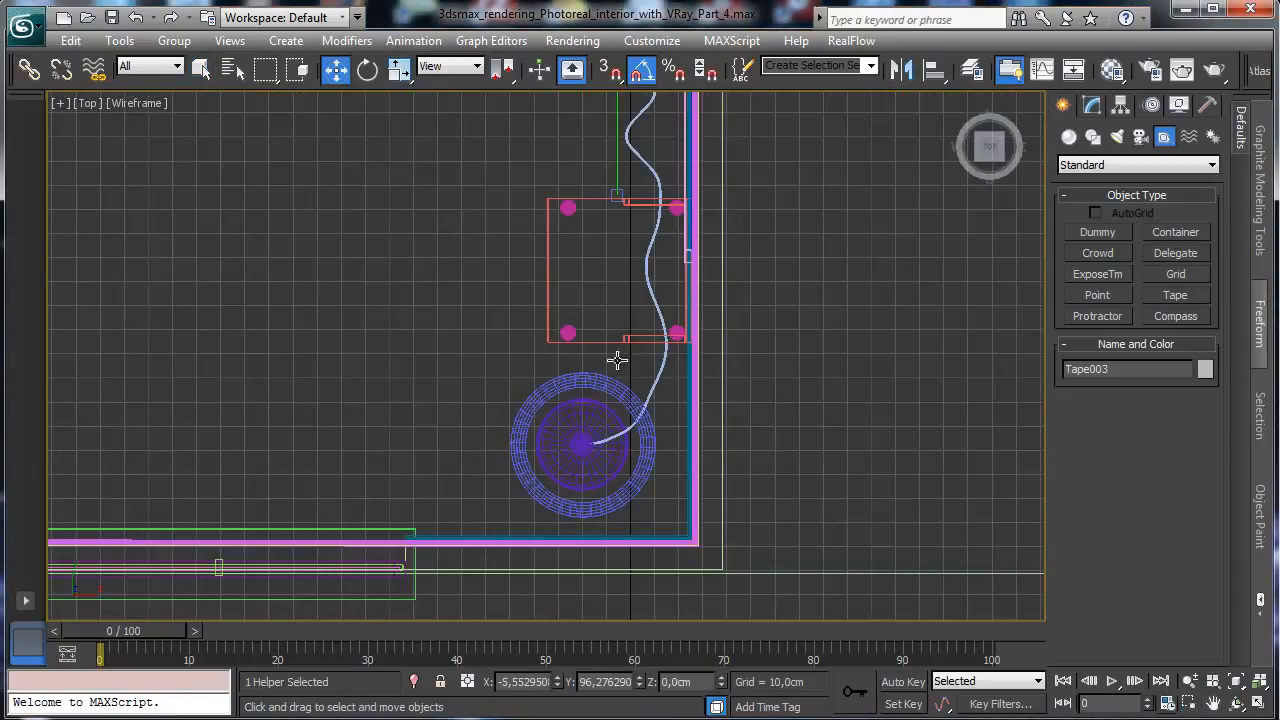
pyautogui.click(655, 388)
pyautogui.keyDown('ctrl'); pyautogui.click(608, 389); pyautogui.keyUp('ctrl')
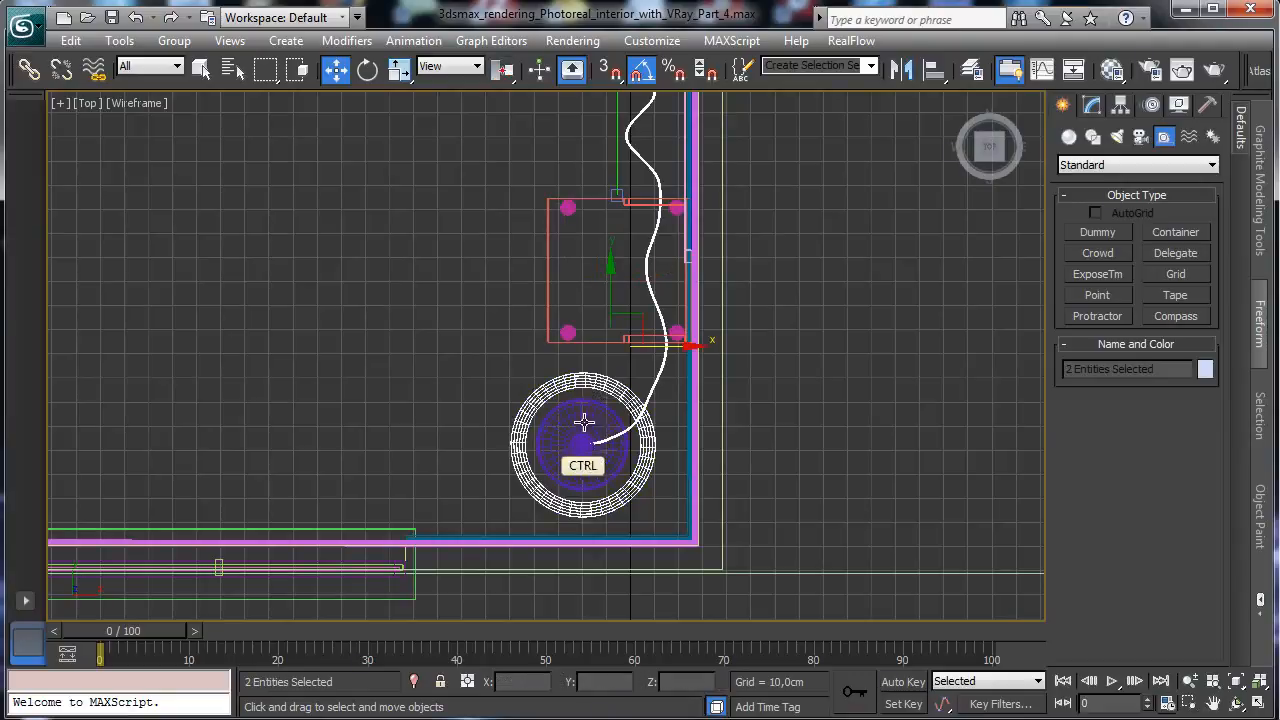
pyautogui.keyDown('ctrl'); pyautogui.click(586, 422); pyautogui.keyUp('ctrl')
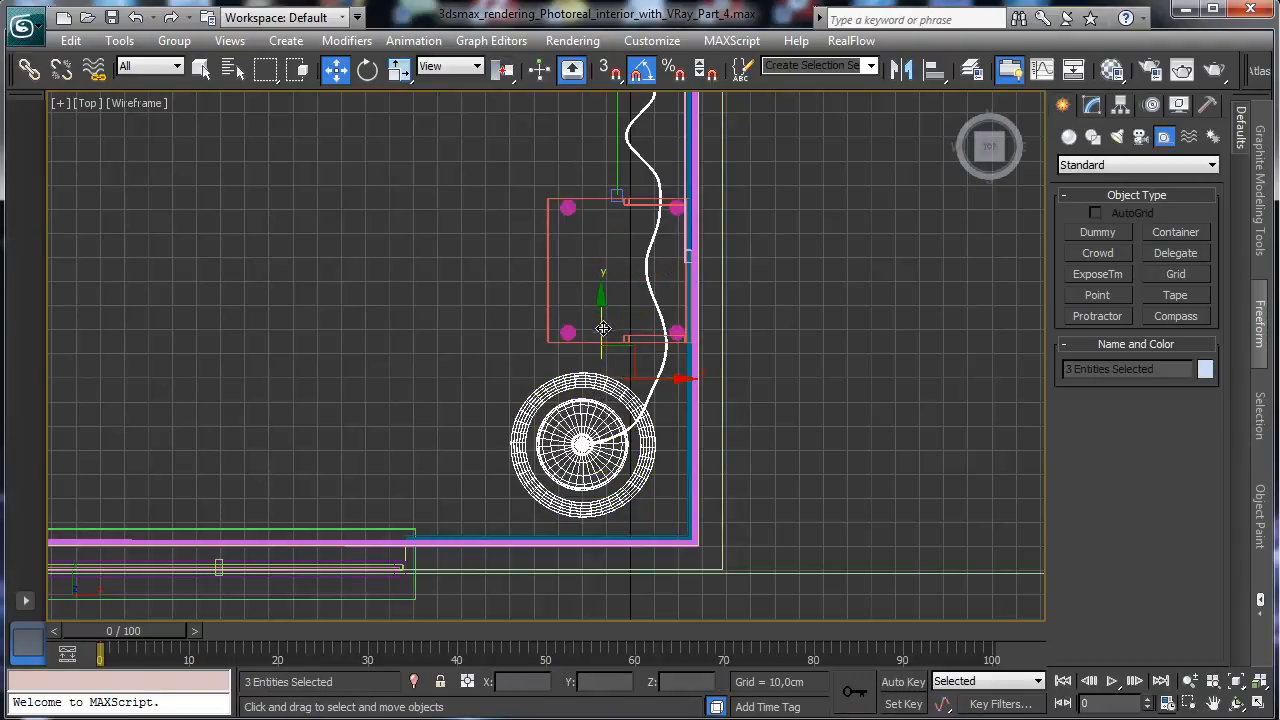
pyautogui.moveTo(637, 362); pyautogui.dragTo(651, 377)
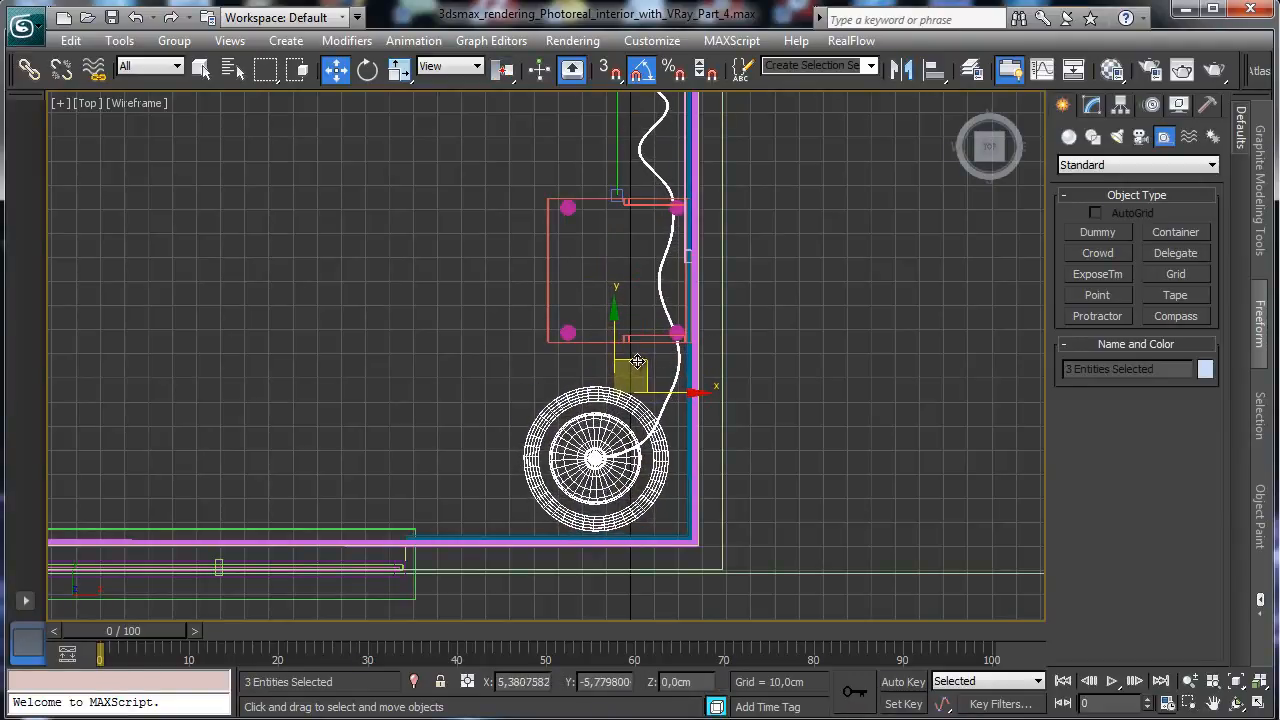
# - Move the small cabinet beside the floor lamp closer to the lamp and slightly away from the wall
pyautogui.click(531, 300)
pyautogui.click(566, 206)
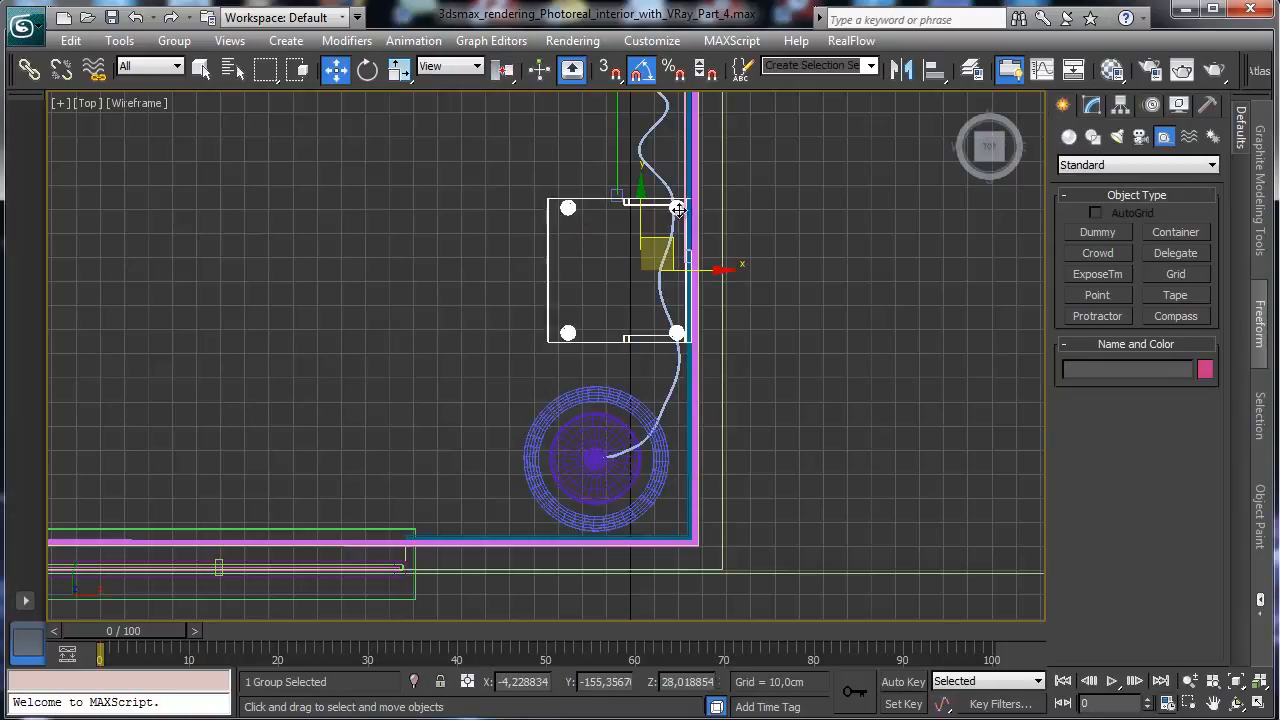
pyautogui.moveTo(627, 212); pyautogui.dragTo(628, 248)
pyautogui.moveTo(706, 307); pyautogui.dragTo(697, 309)
# - Move the small cabinet under the table lamp slightly away from the wall, to about -7.96 cm in X
pyautogui.click(1213, 703)
pyautogui.moveTo(743, 226); pyautogui.dragTo(723, 520)
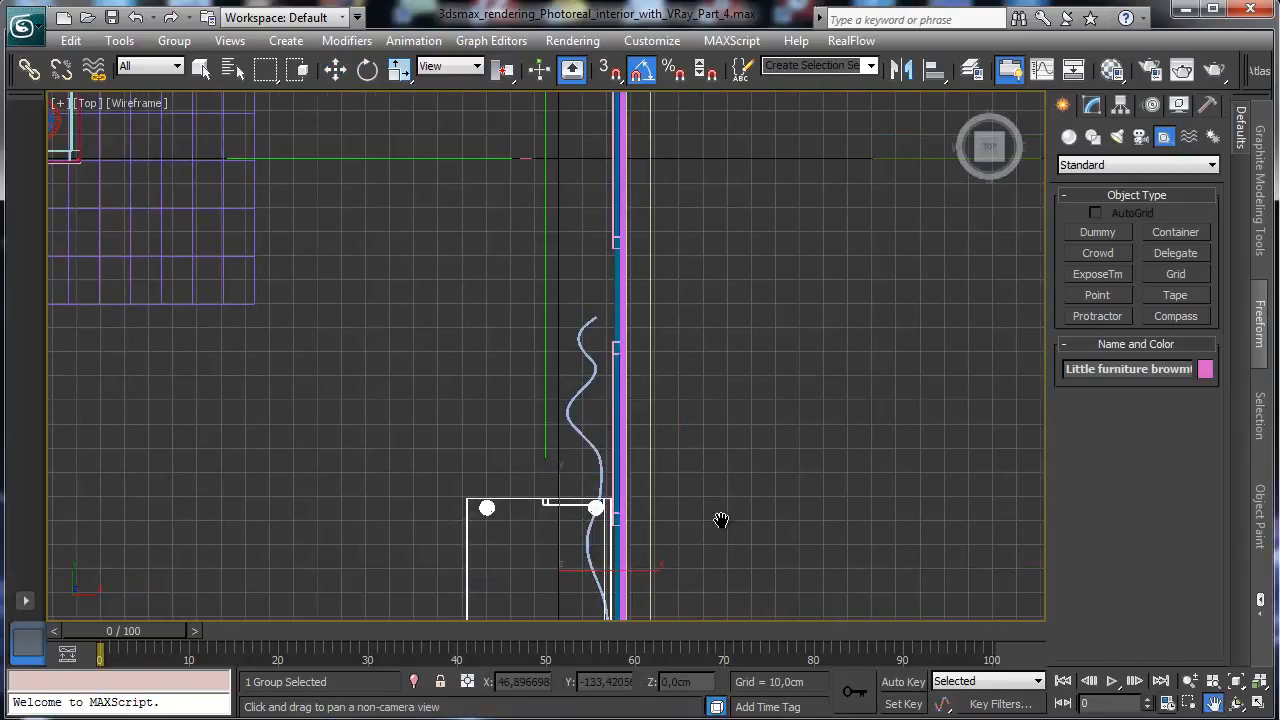
pyautogui.moveTo(694, 434)
pyautogui.mouseDown()
pyautogui.moveTo(688, 225)
pyautogui.moveTo(706, 451)
pyautogui.mouseUp()
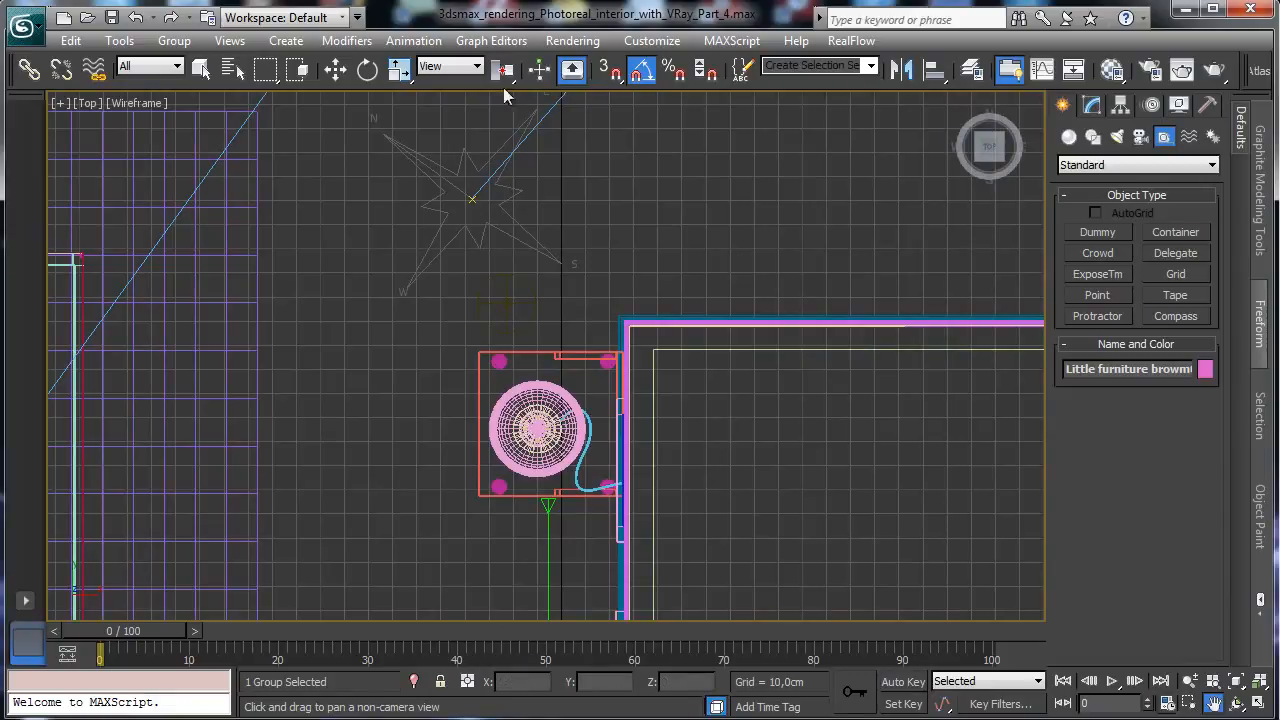
pyautogui.click(335, 68)
pyautogui.click(603, 350)
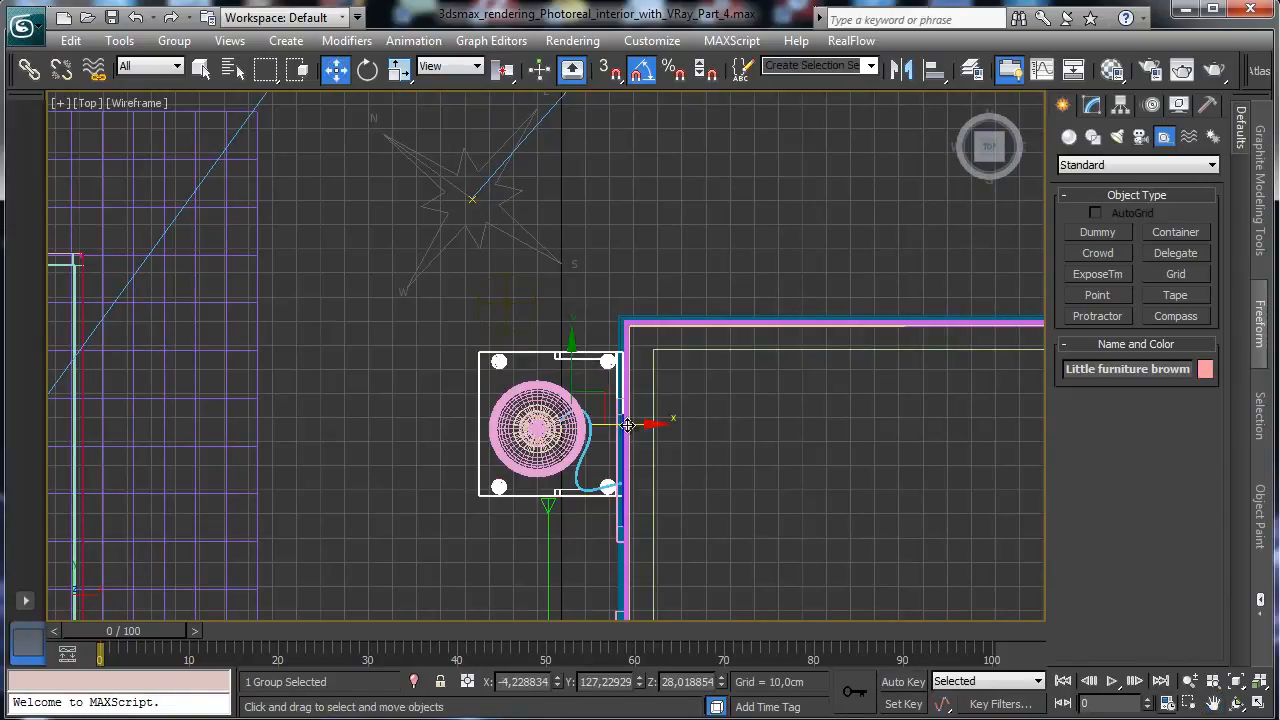
pyautogui.moveTo(627, 427); pyautogui.dragTo(618, 427)
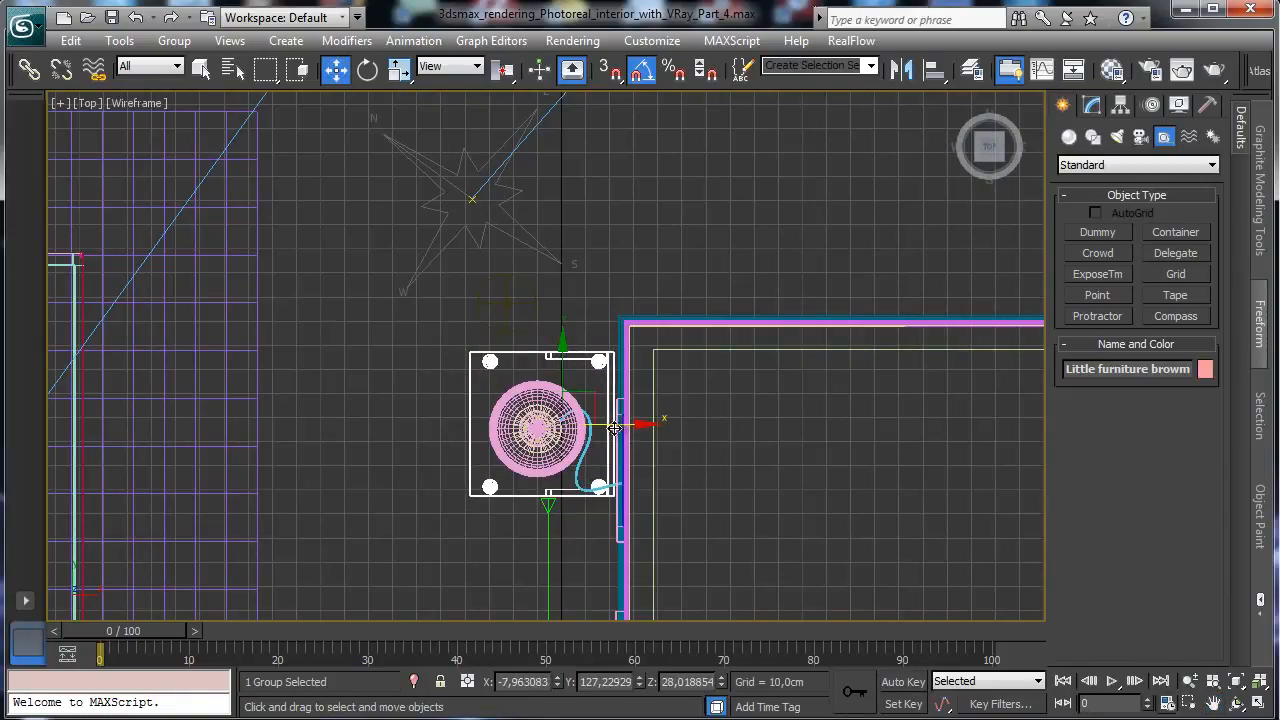
pyautogui.click(534, 427)
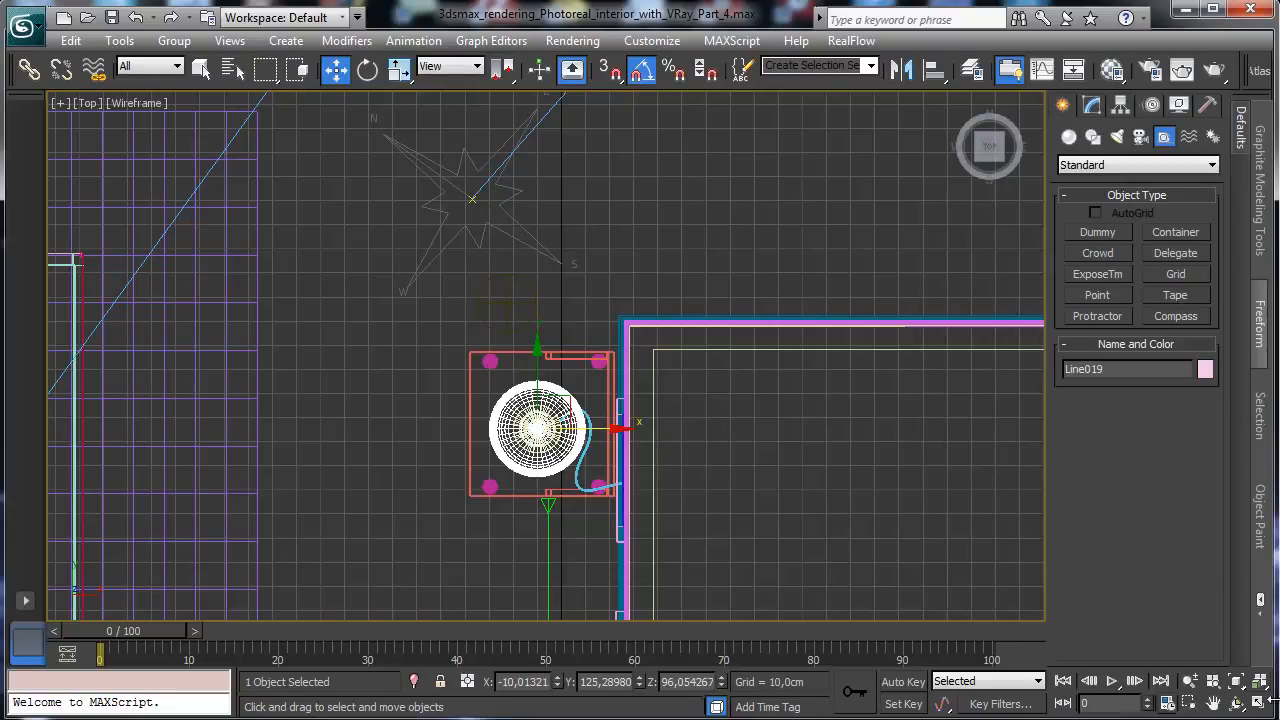
# - Return to the four-viewport layout and isolate both small cabinets together with the table lamp's base
pyautogui.hotkey('alt', 'w')
pyautogui.rightClick(997, 566)
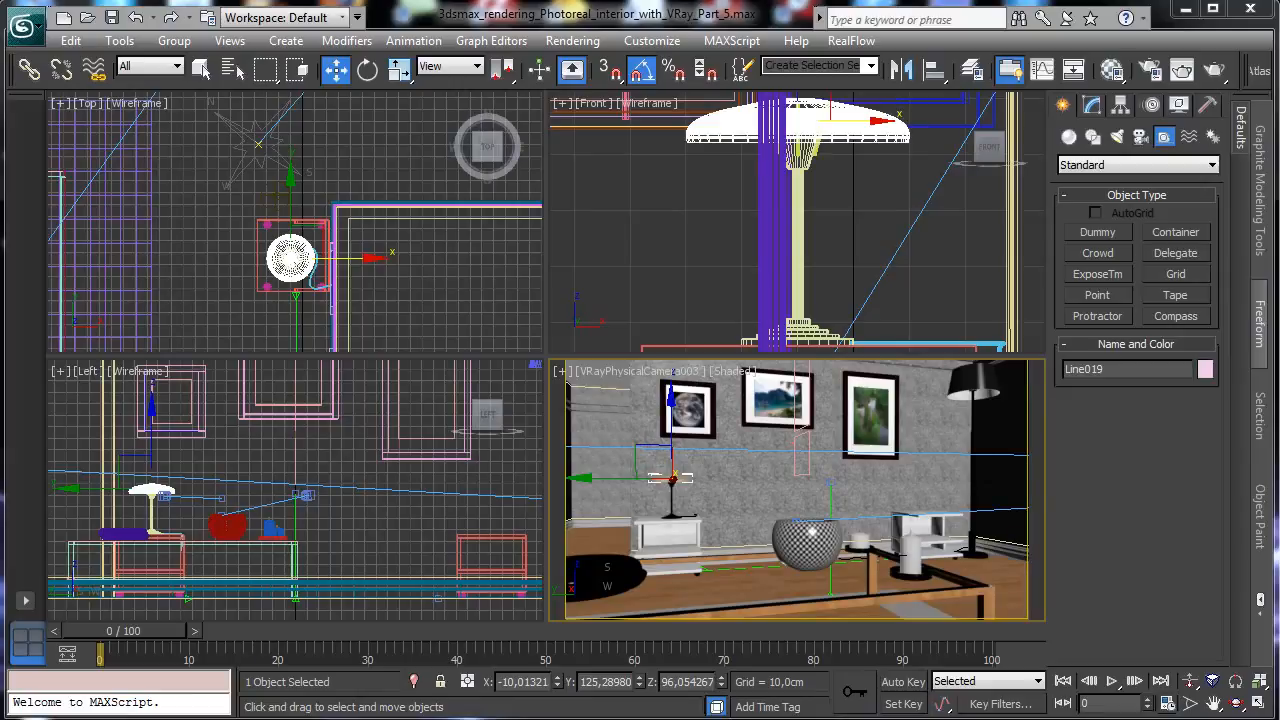
pyautogui.click(305, 226)
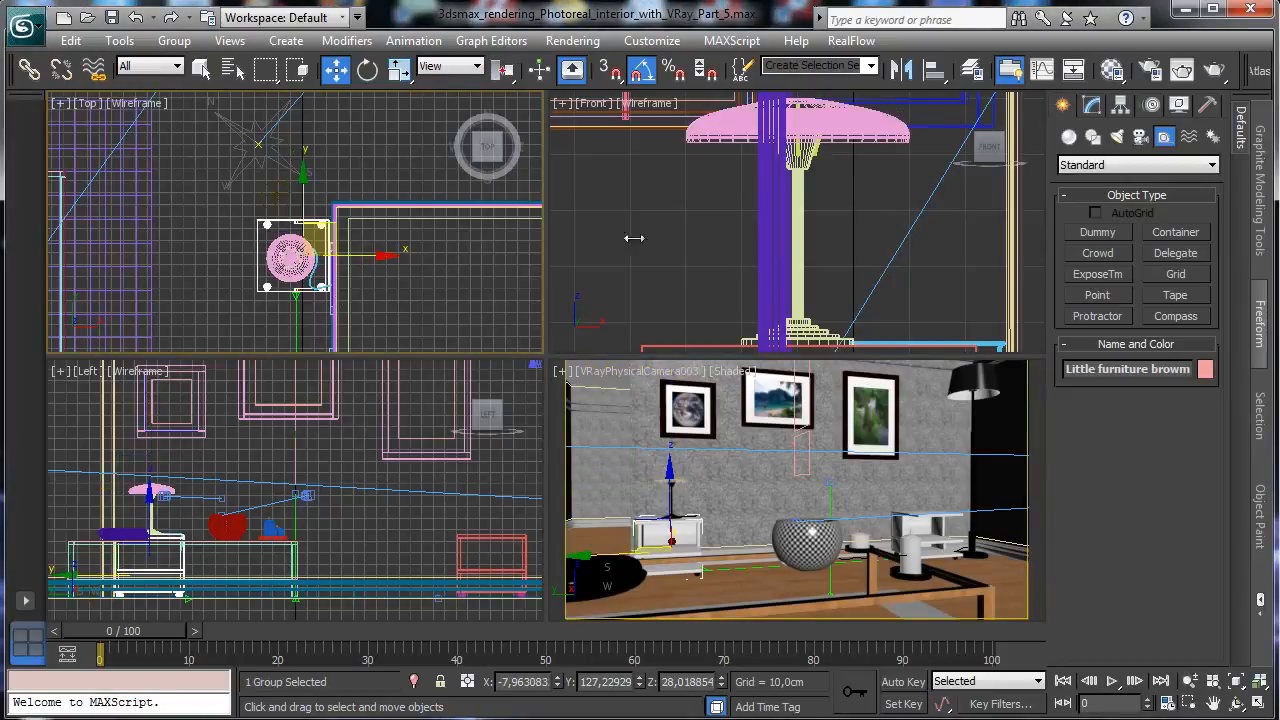
pyautogui.keyDown('ctrl'); pyautogui.click(800, 288); pyautogui.keyUp('ctrl')
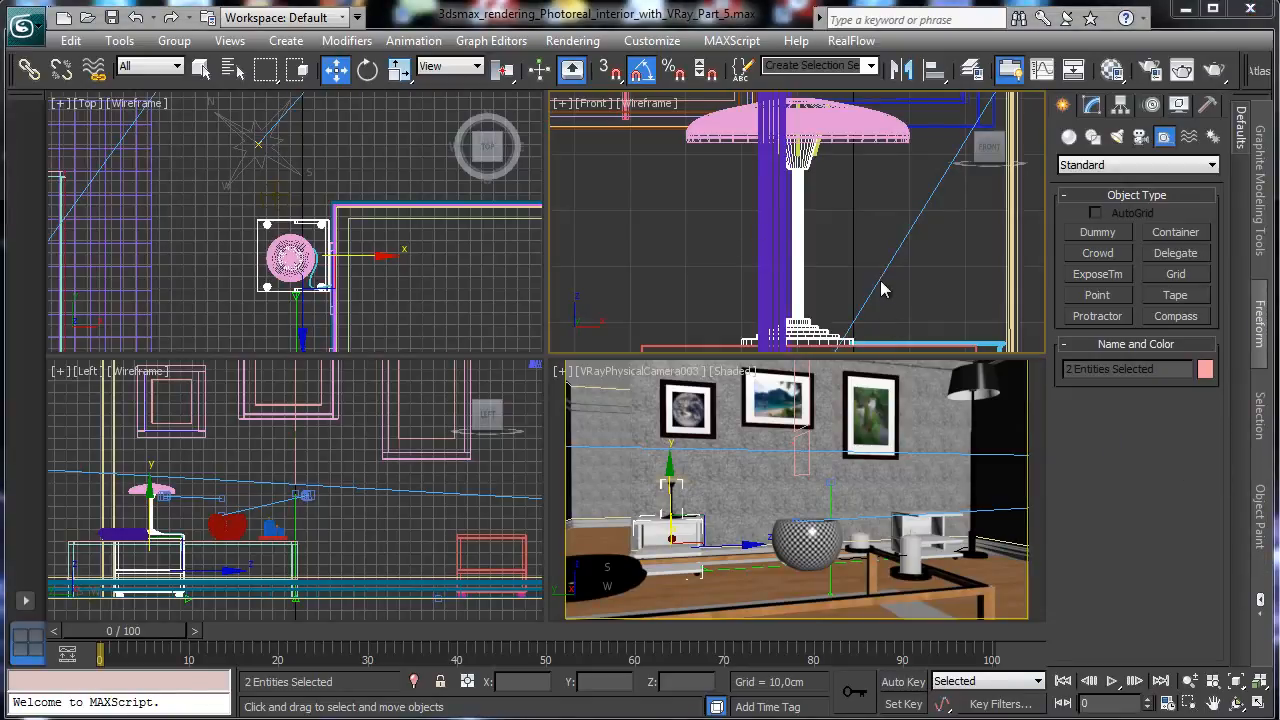
pyautogui.keyDown('ctrl'); pyautogui.click(893, 560); pyautogui.keyUp('ctrl')
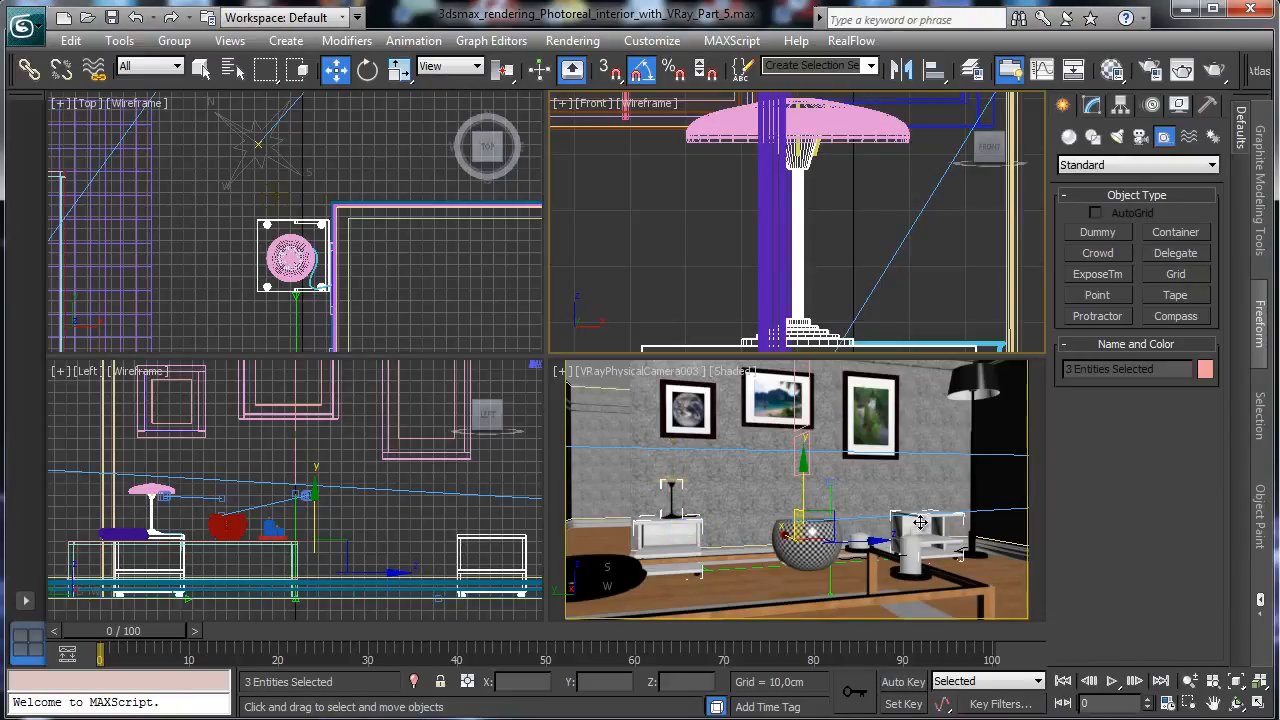
pyautogui.click(414, 681)
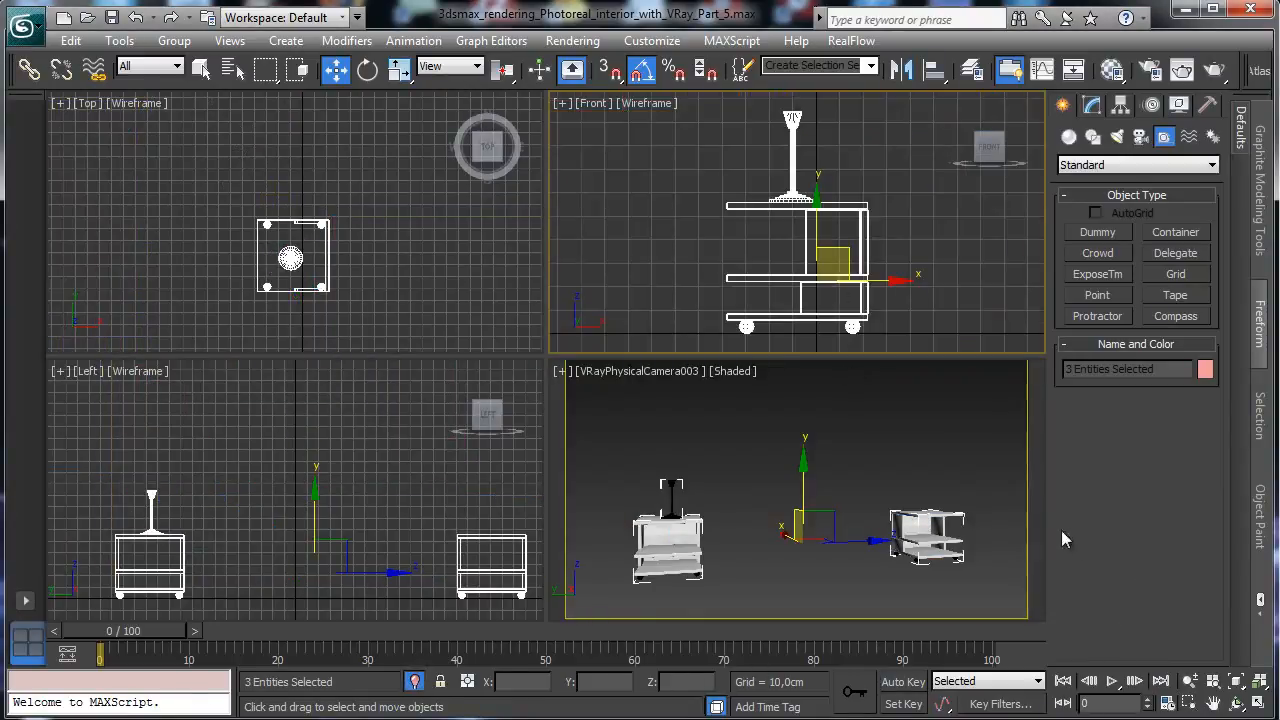
pyautogui.click(951, 302)
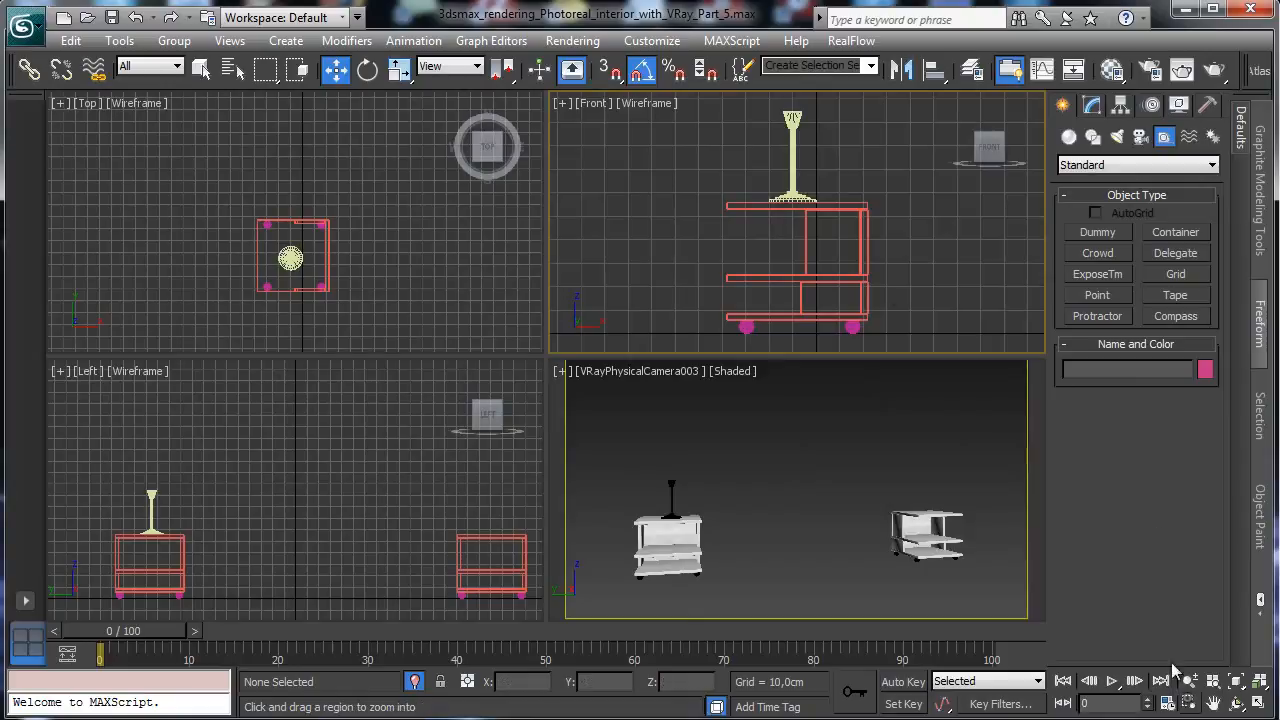
# - Draw an open three-point Line beside the lamp base, with a short horizontal base on the cabinet top and a tall slanted side, and open it for modification
pyautogui.click(1189, 703)
pyautogui.moveTo(729, 163); pyautogui.dragTo(862, 216)
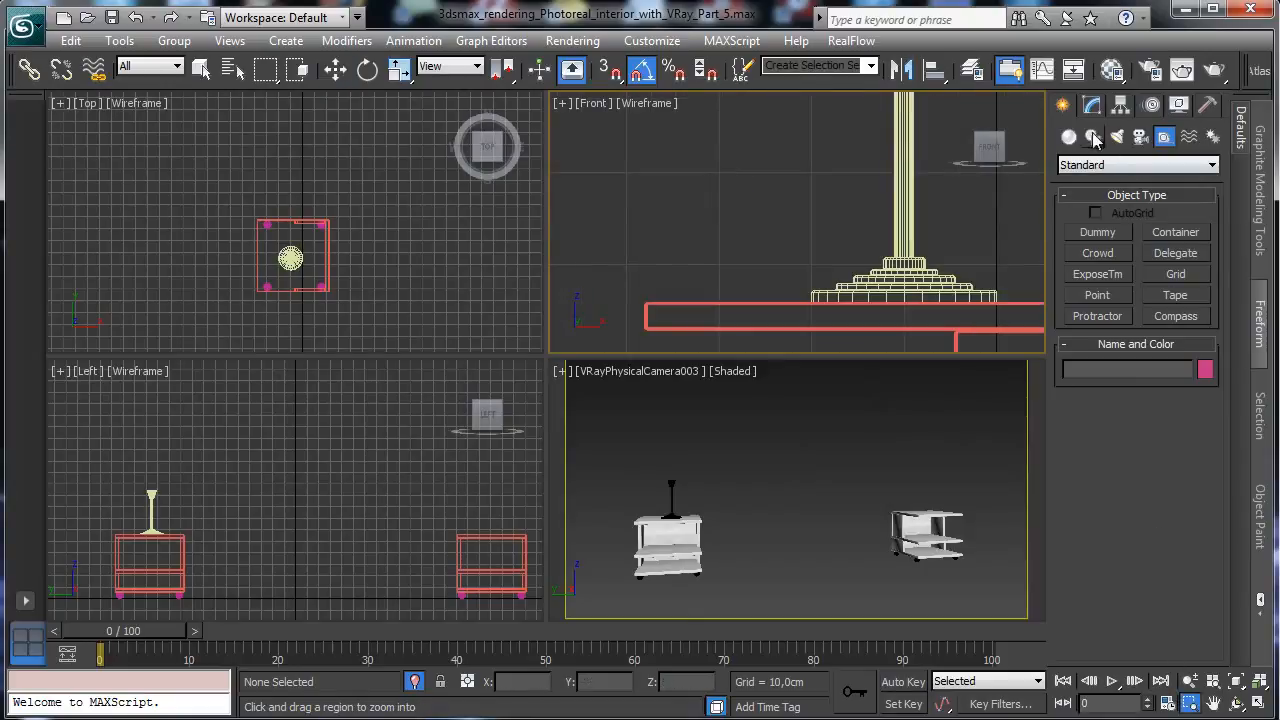
pyautogui.click(1094, 138)
pyautogui.click(1098, 248)
pyautogui.click(1258, 703)
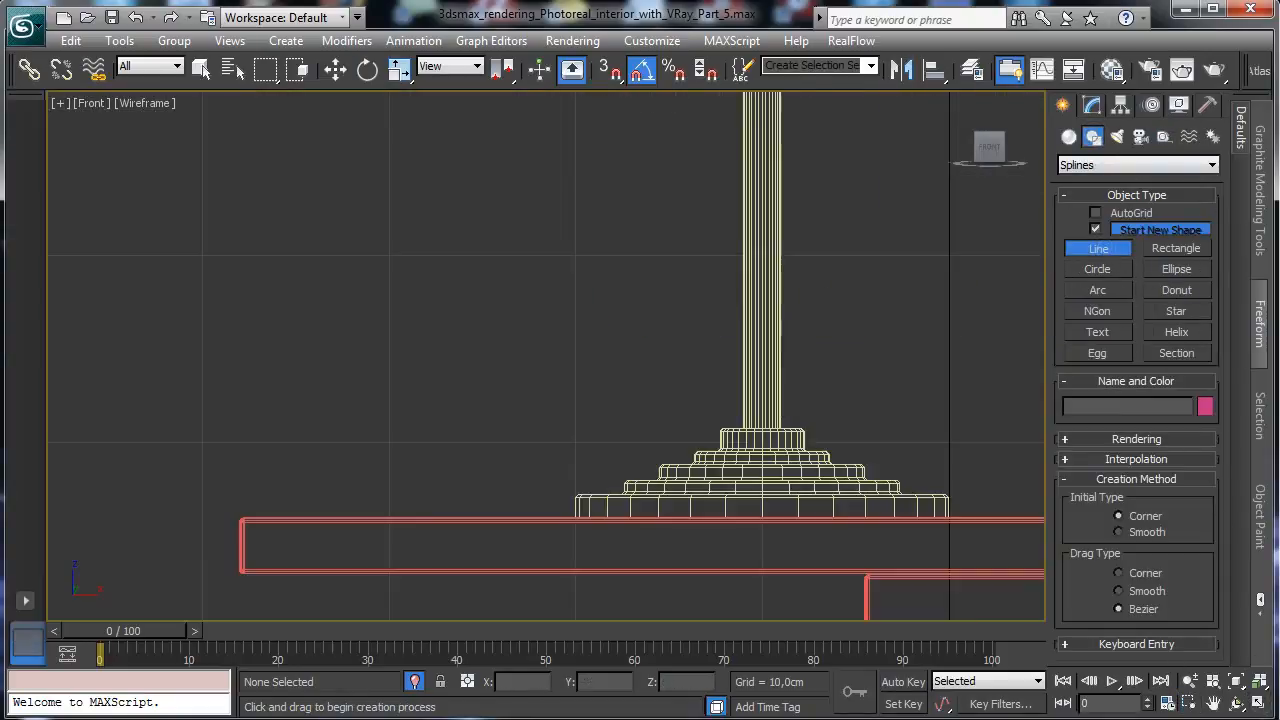
pyautogui.click(388, 515)
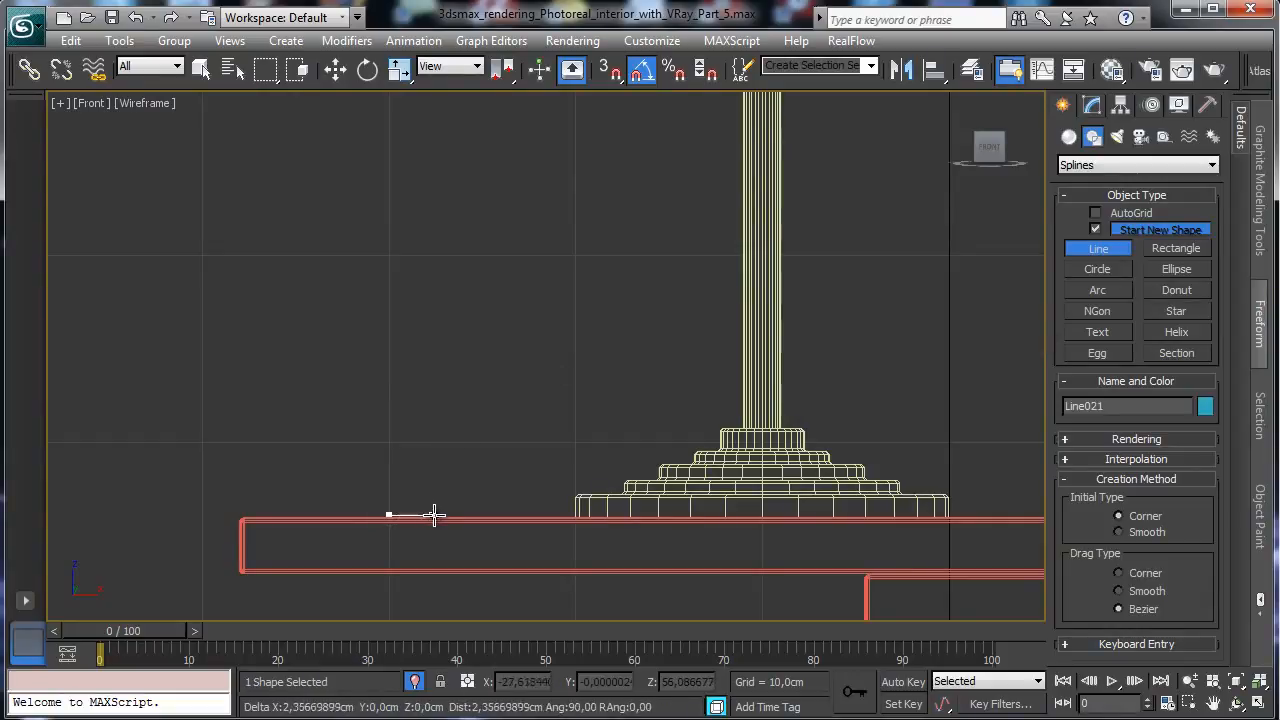
pyautogui.click(438, 515)
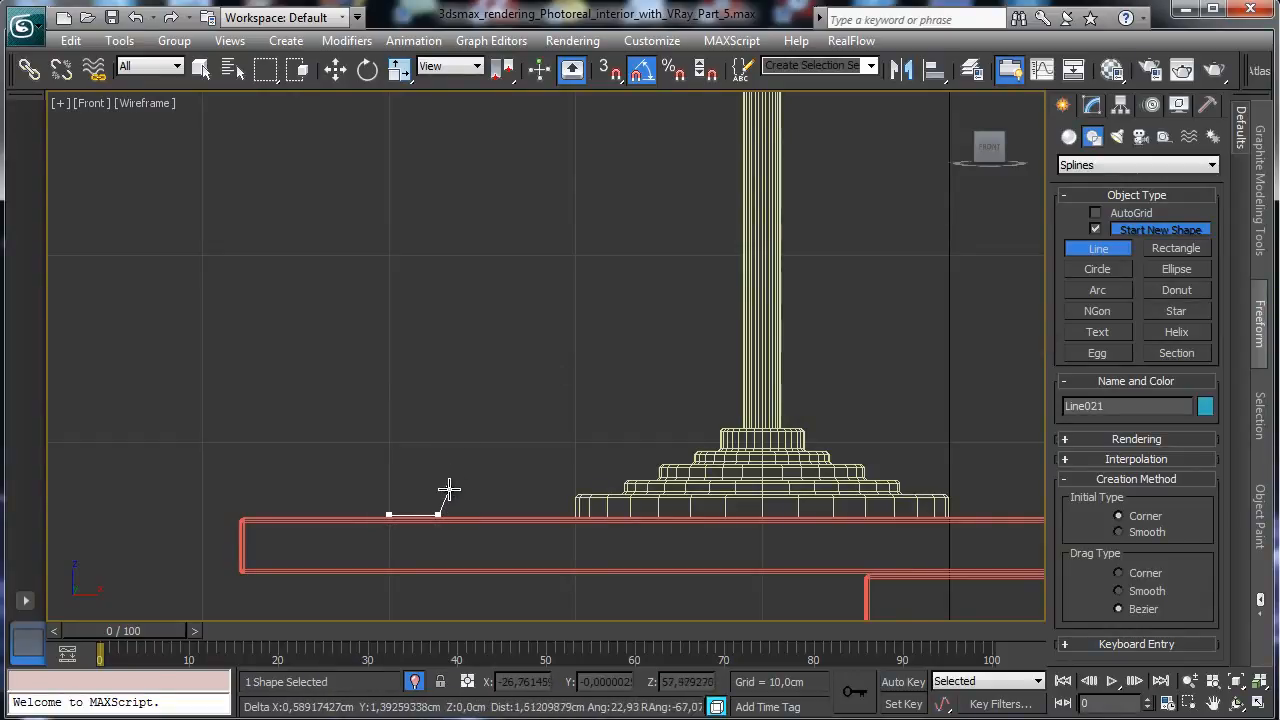
pyautogui.click(468, 298)
pyautogui.rightClick(608, 325)
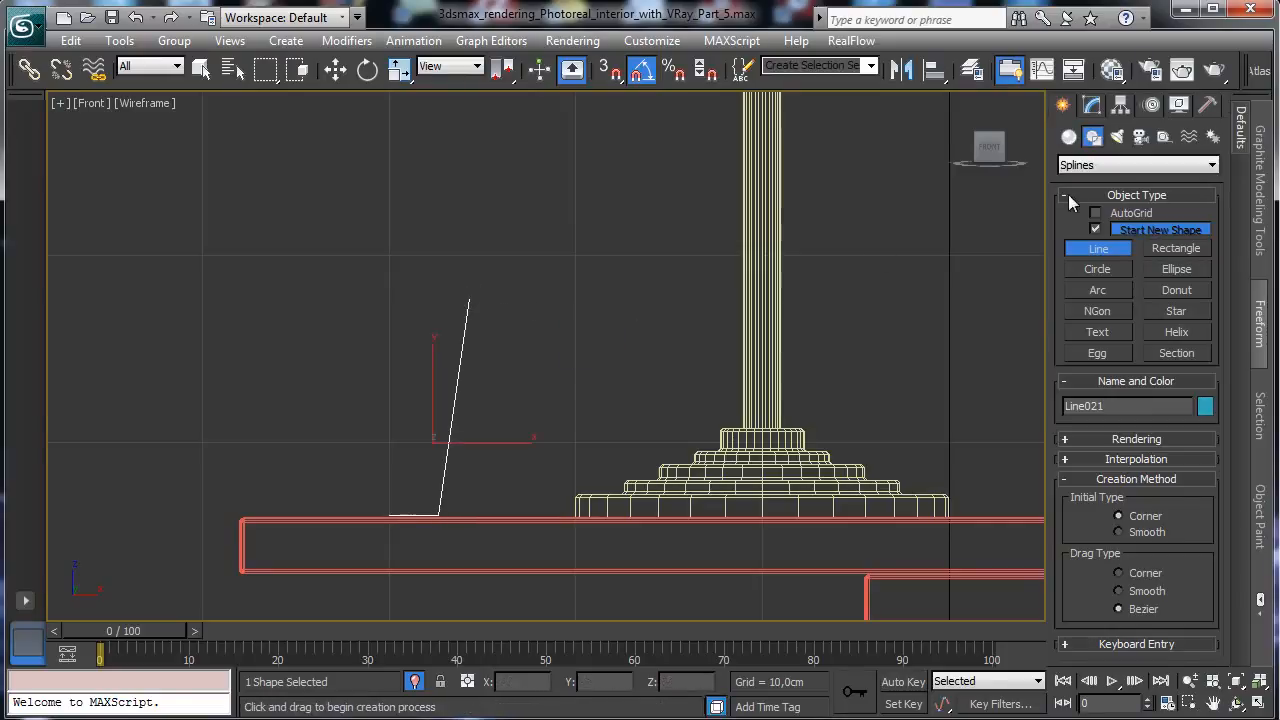
pyautogui.click(1094, 106)
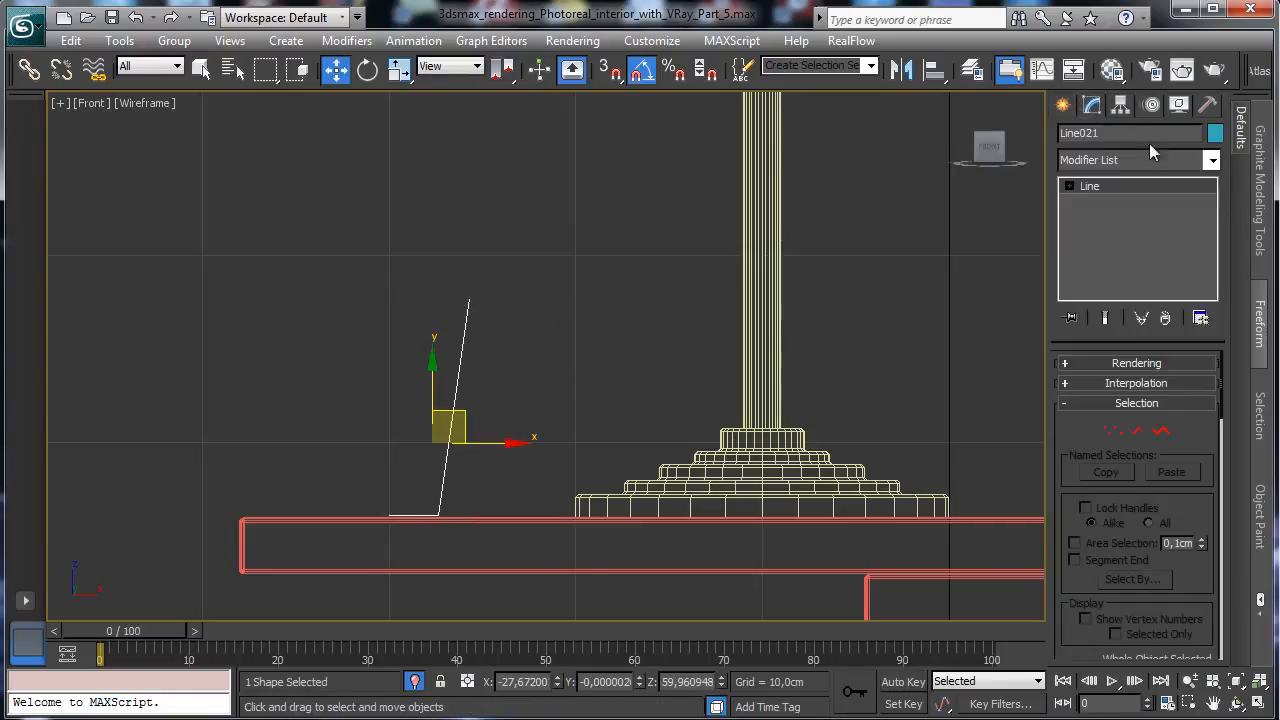
pyautogui.click(1113, 430)
pyautogui.moveTo(414, 498); pyautogui.dragTo(472, 550)
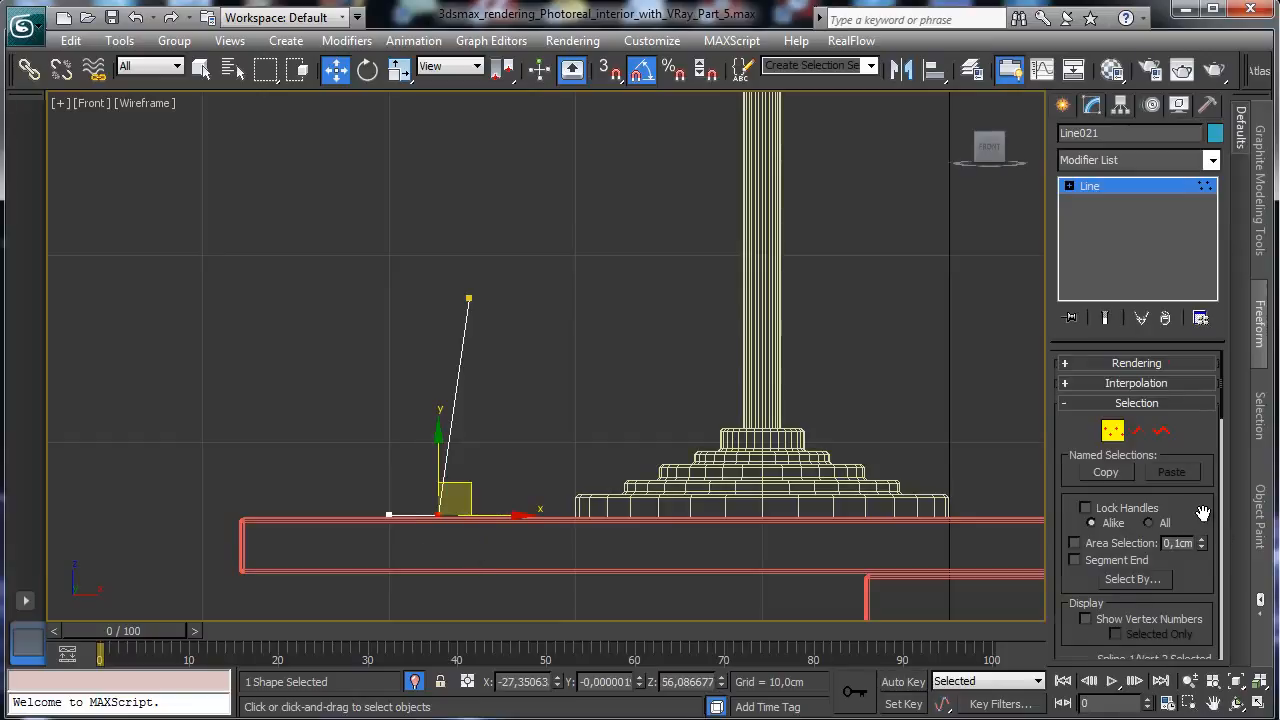
pyautogui.scroll(-3, 1203, 512)
pyautogui.scroll(3, 1117, 443)
# - Outline the whole line spline slightly toward its inner side to give the profile a thin closed wall
pyautogui.click(1158, 430)
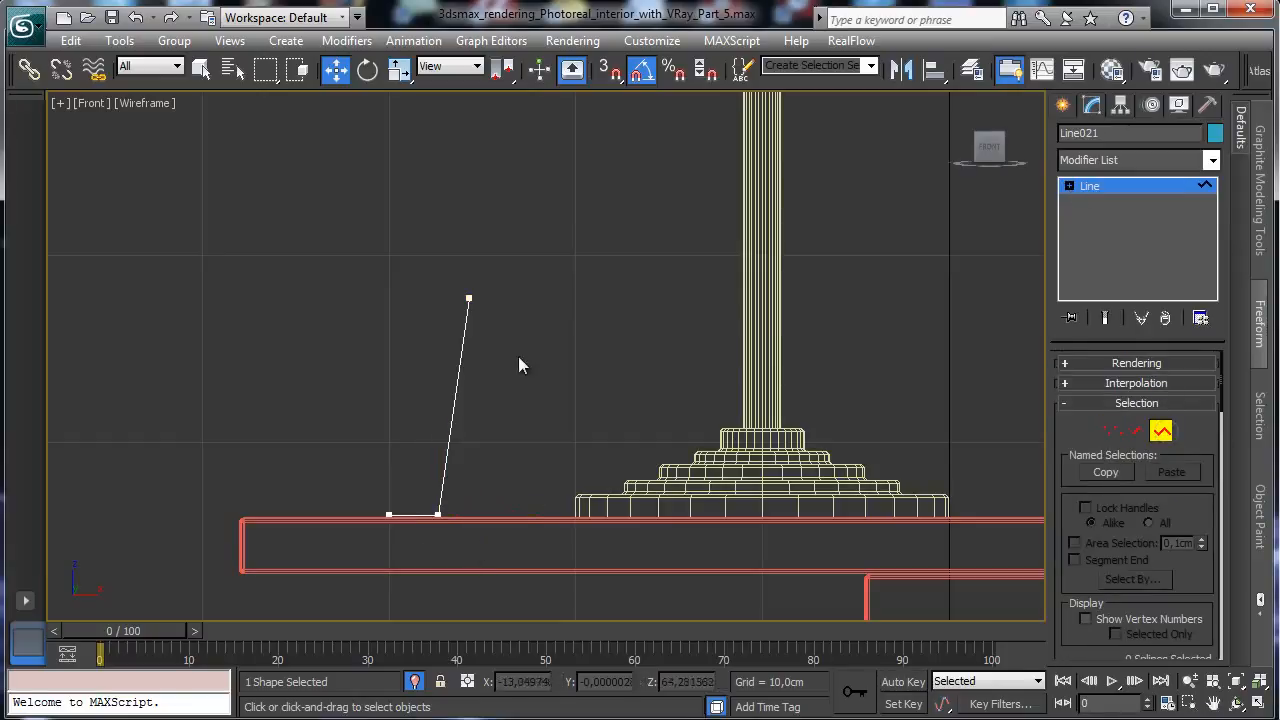
pyautogui.click(454, 400)
pyautogui.scroll(-3, 1212, 530)
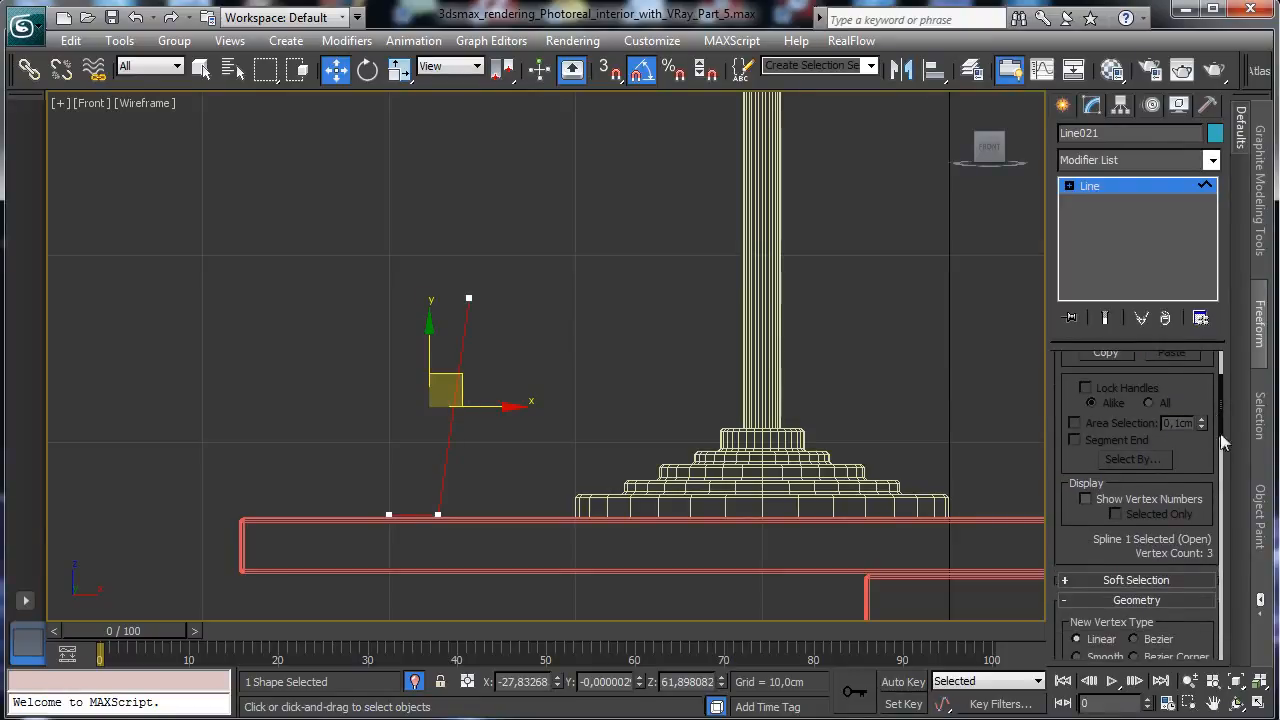
pyautogui.scroll(-3, 1099, 554)
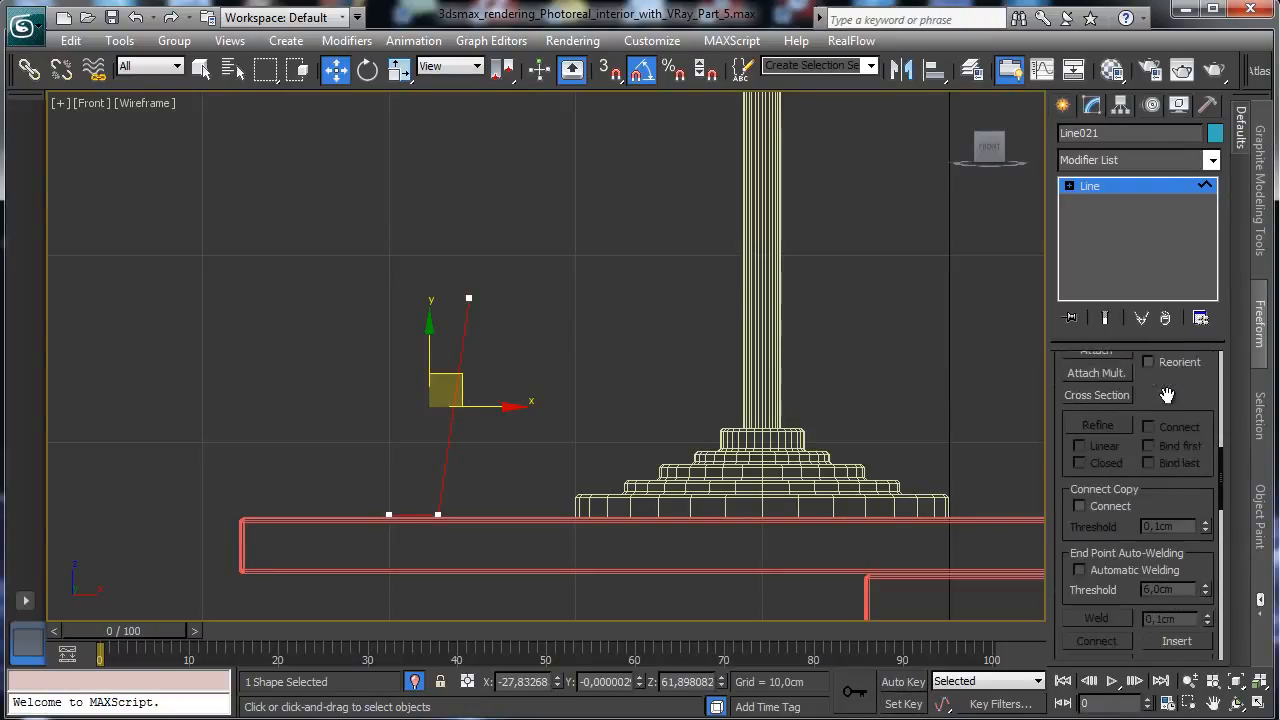
pyautogui.scroll(-3, 1126, 467)
pyautogui.scroll(-7, 1168, 472)
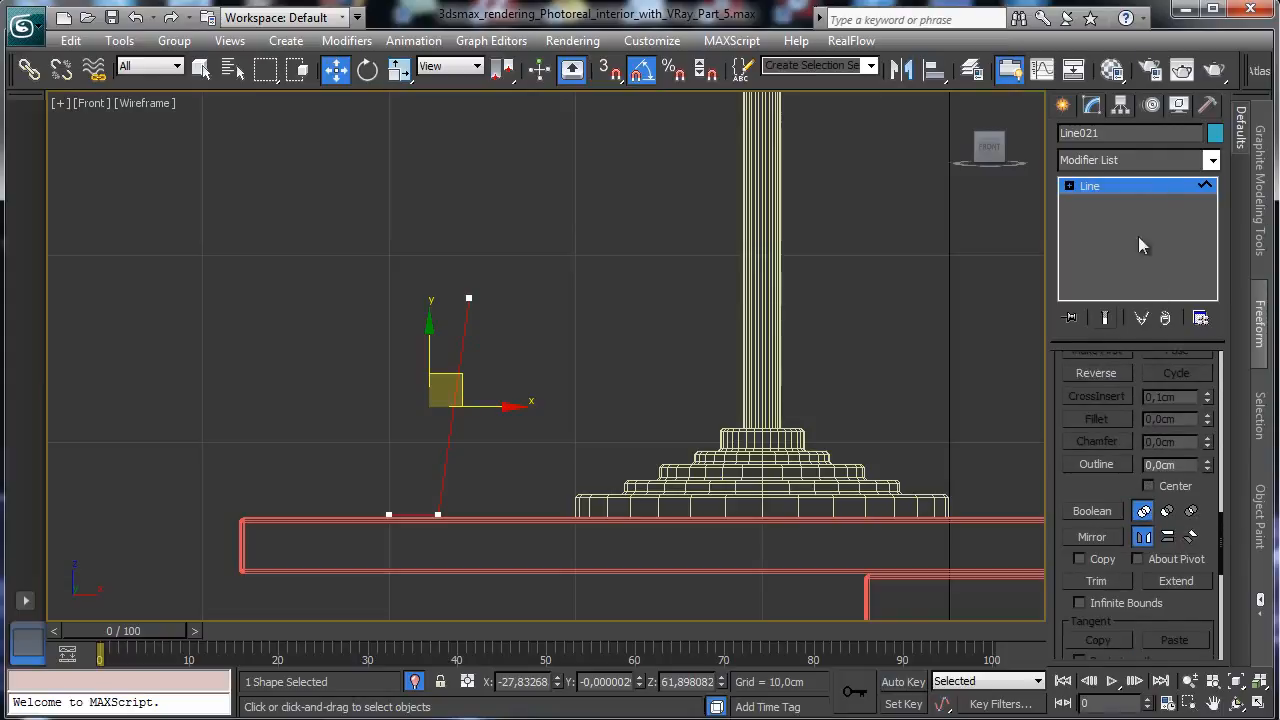
pyautogui.click(1096, 465)
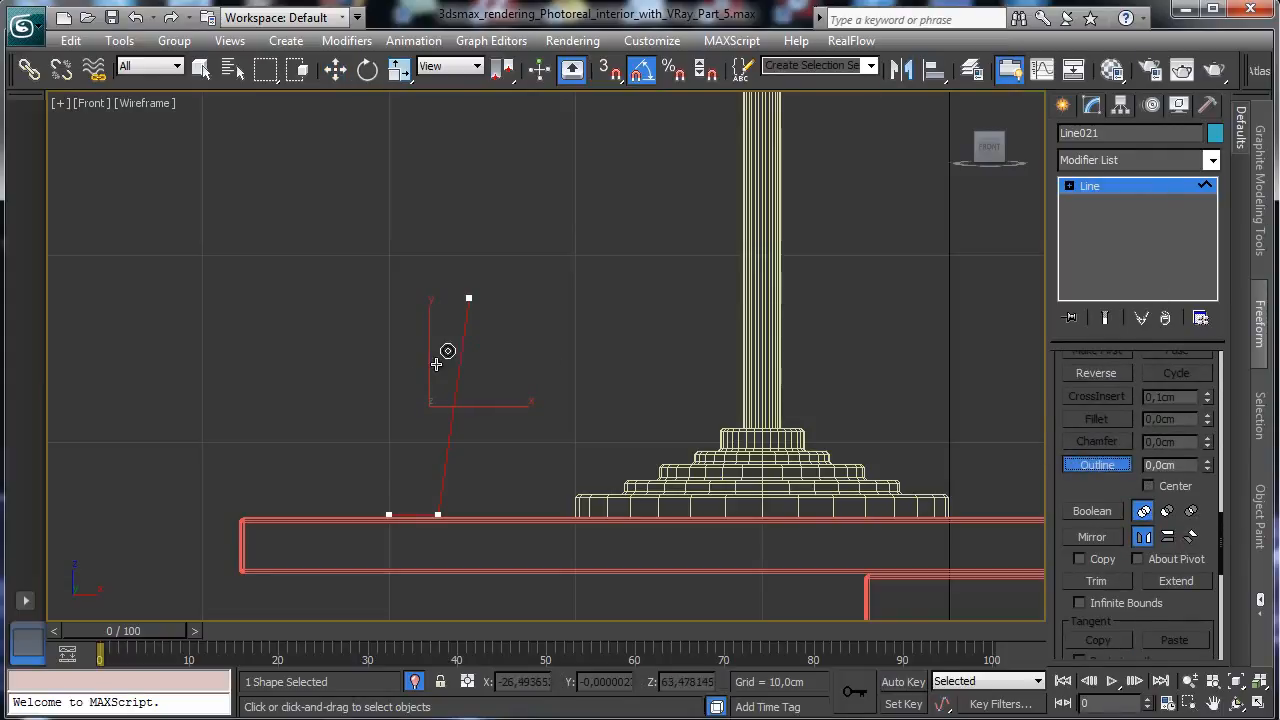
pyautogui.moveTo(443, 357); pyautogui.dragTo(452, 366)
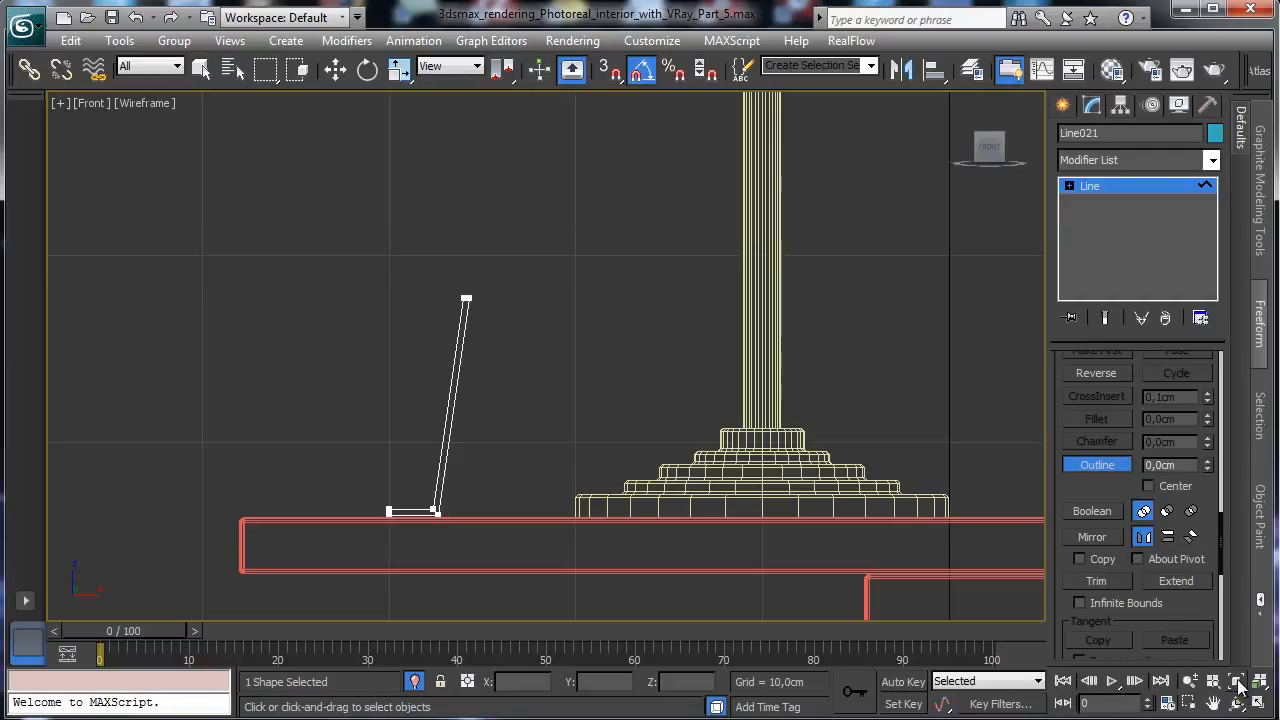
pyautogui.press('z')
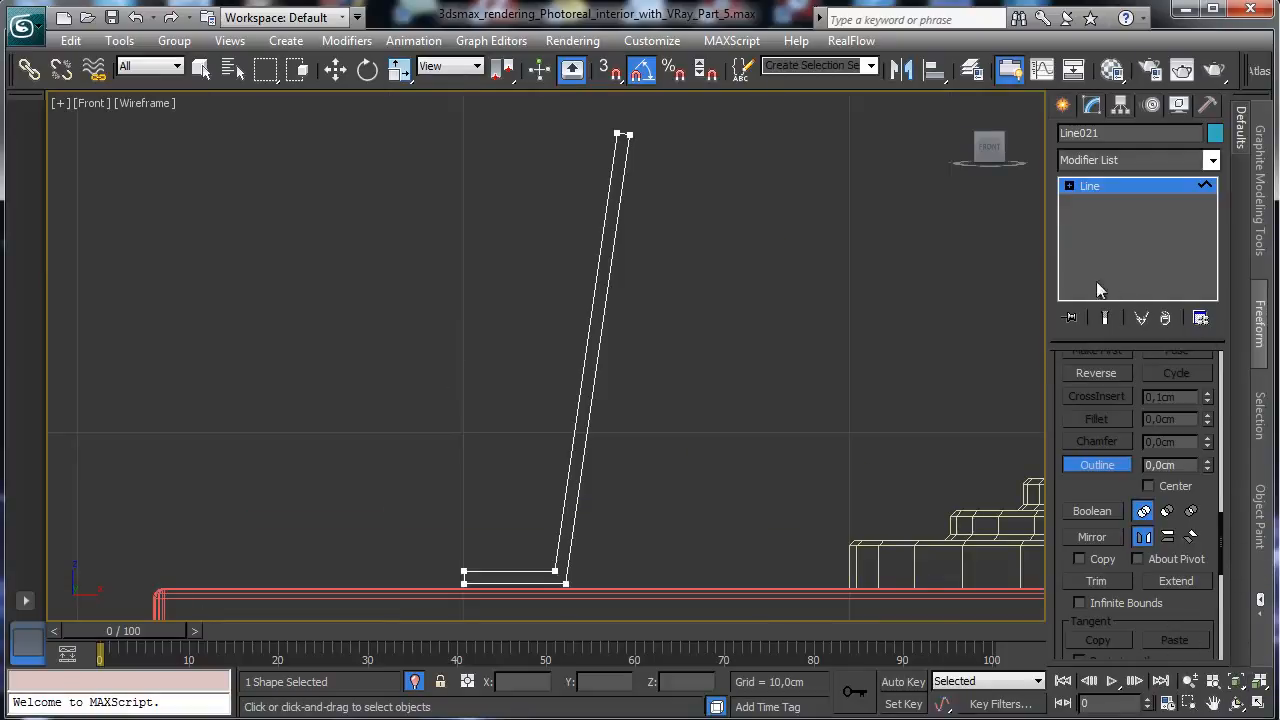
pyautogui.click(1080, 470)
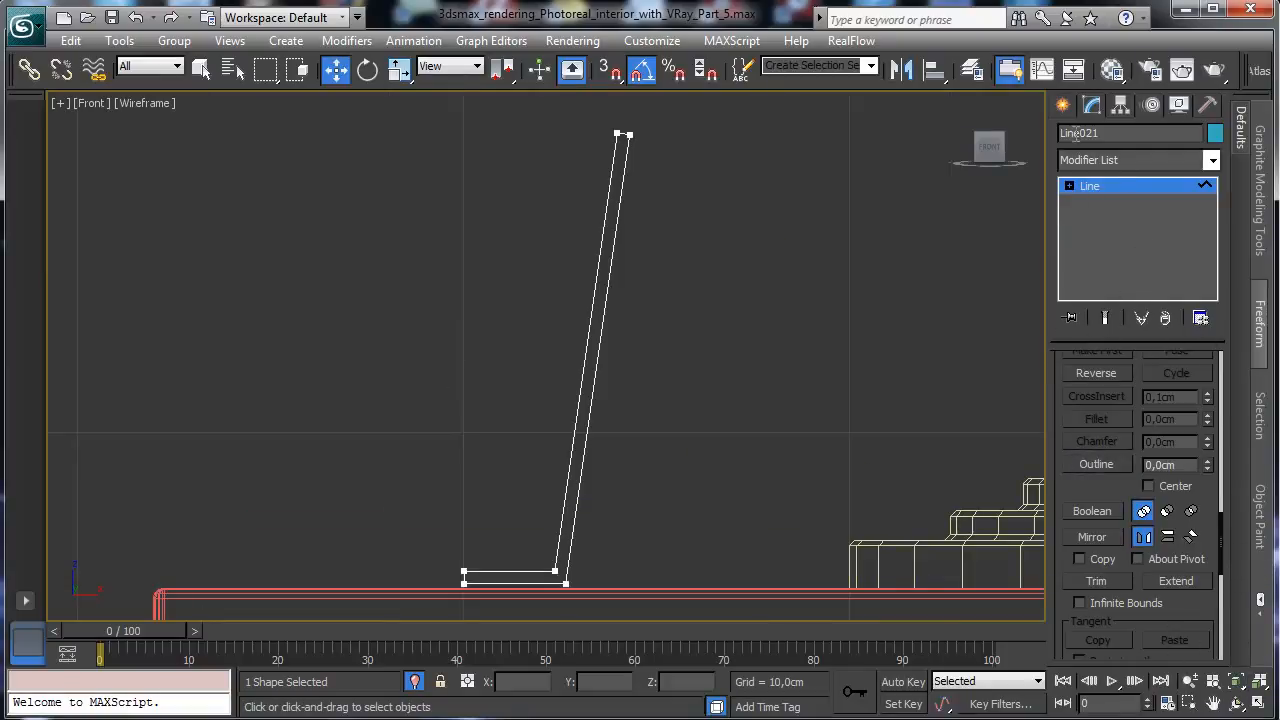
# - Slightly fillet the profile's lower corner and top end vertices, and raise the inner vertex at the base's free end
pyautogui.click(1069, 186)
pyautogui.click(1100, 203)
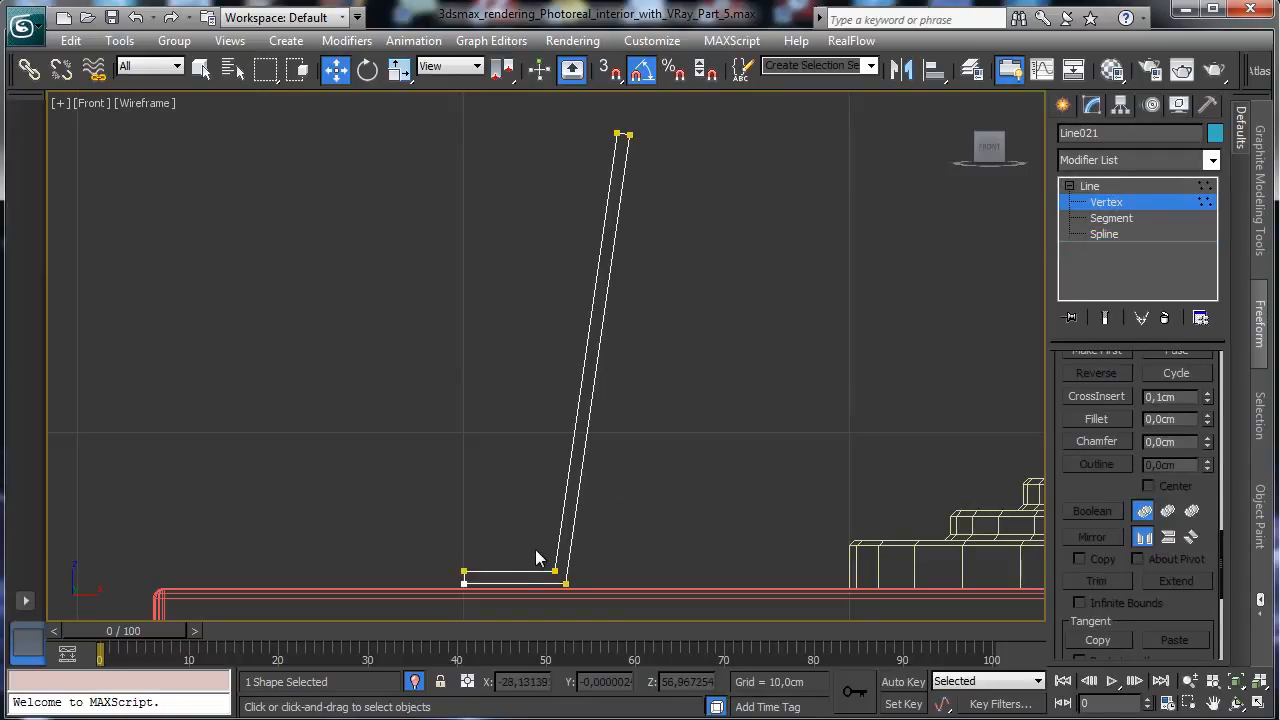
pyautogui.moveTo(535, 549); pyautogui.dragTo(586, 606)
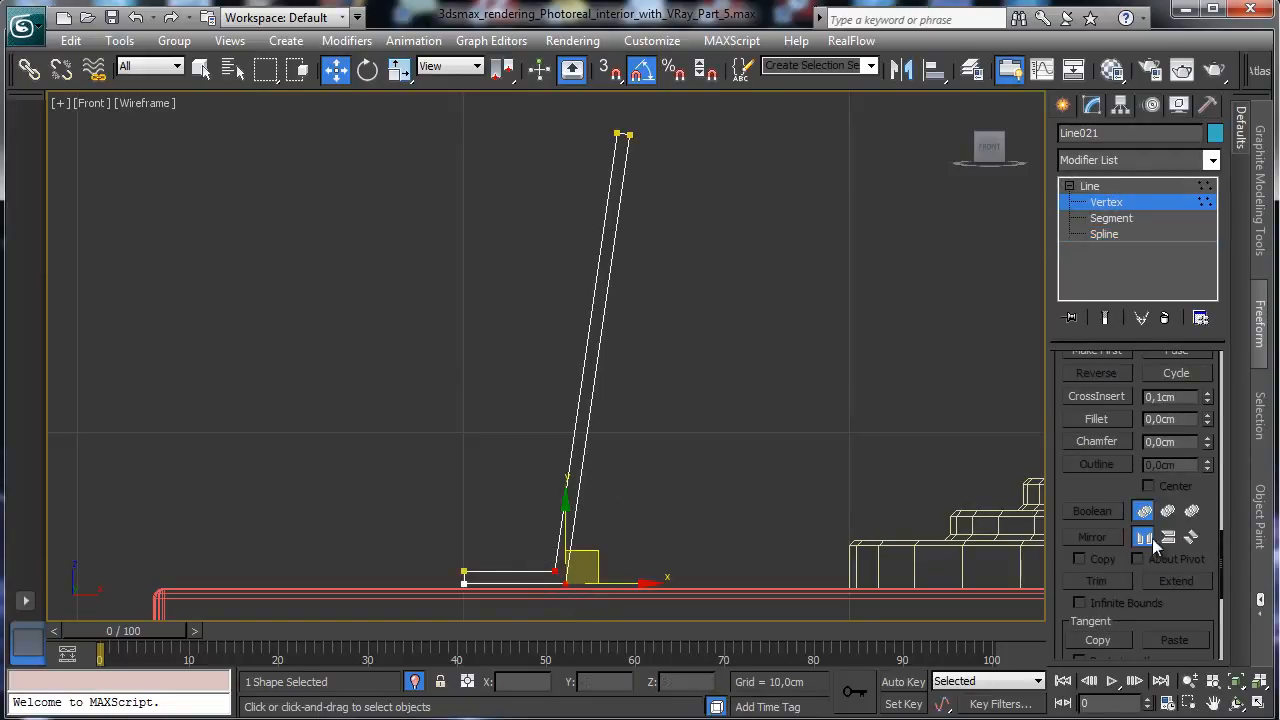
pyautogui.click(1097, 419)
pyautogui.moveTo(562, 568)
pyautogui.mouseDown()
pyautogui.moveTo(557, 543)
pyautogui.moveTo(556, 561)
pyautogui.mouseUp()
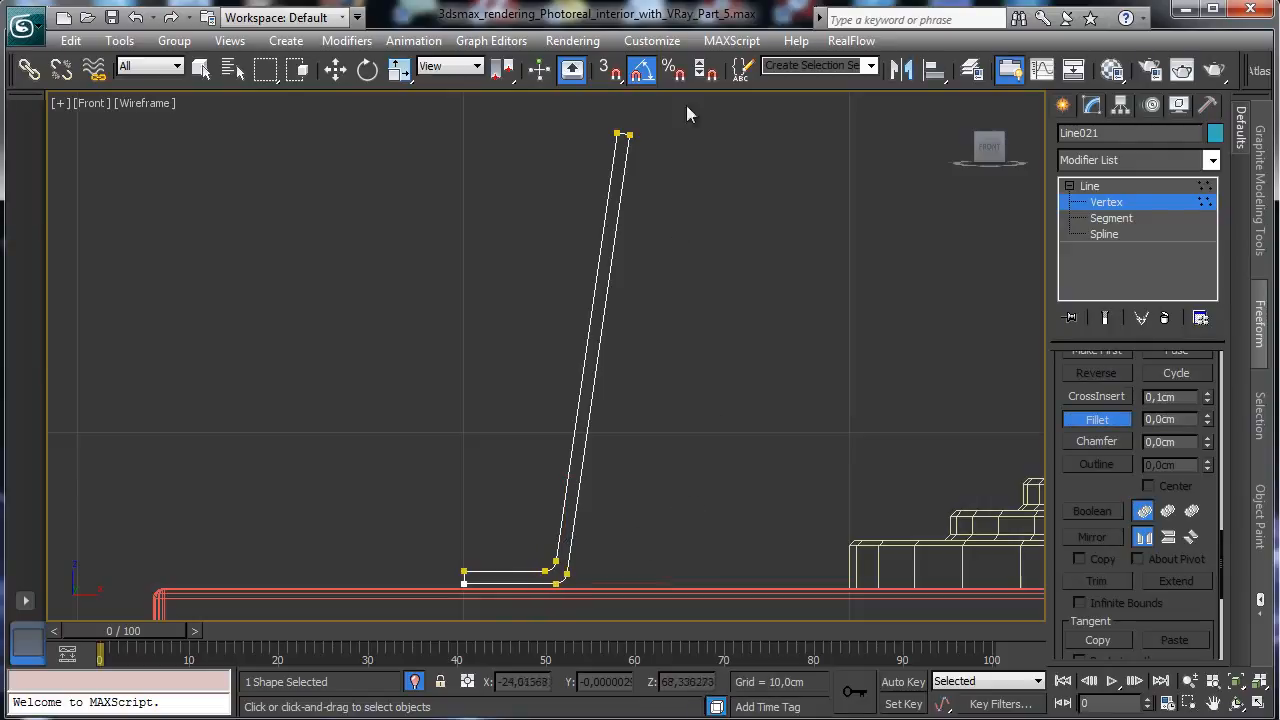
pyautogui.moveTo(667, 158); pyautogui.dragTo(656, 125)
pyautogui.press('w')
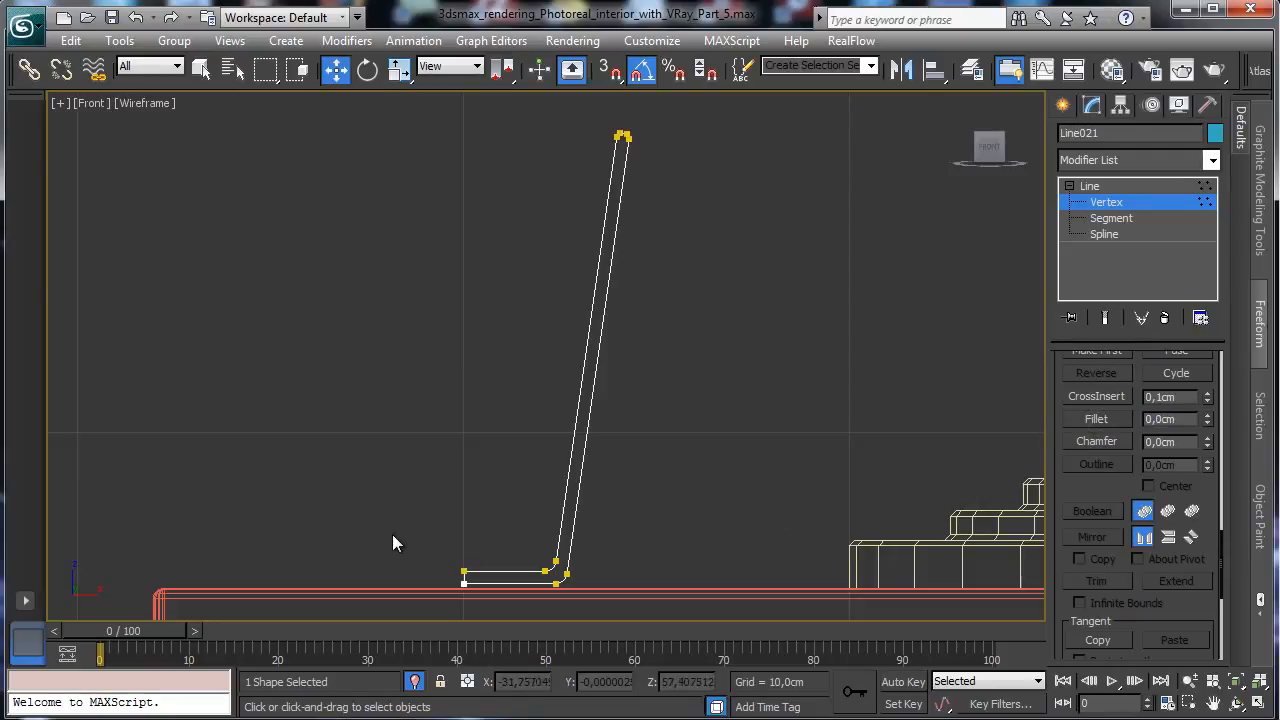
pyautogui.moveTo(393, 536); pyautogui.dragTo(488, 529)
pyautogui.click(1106, 202)
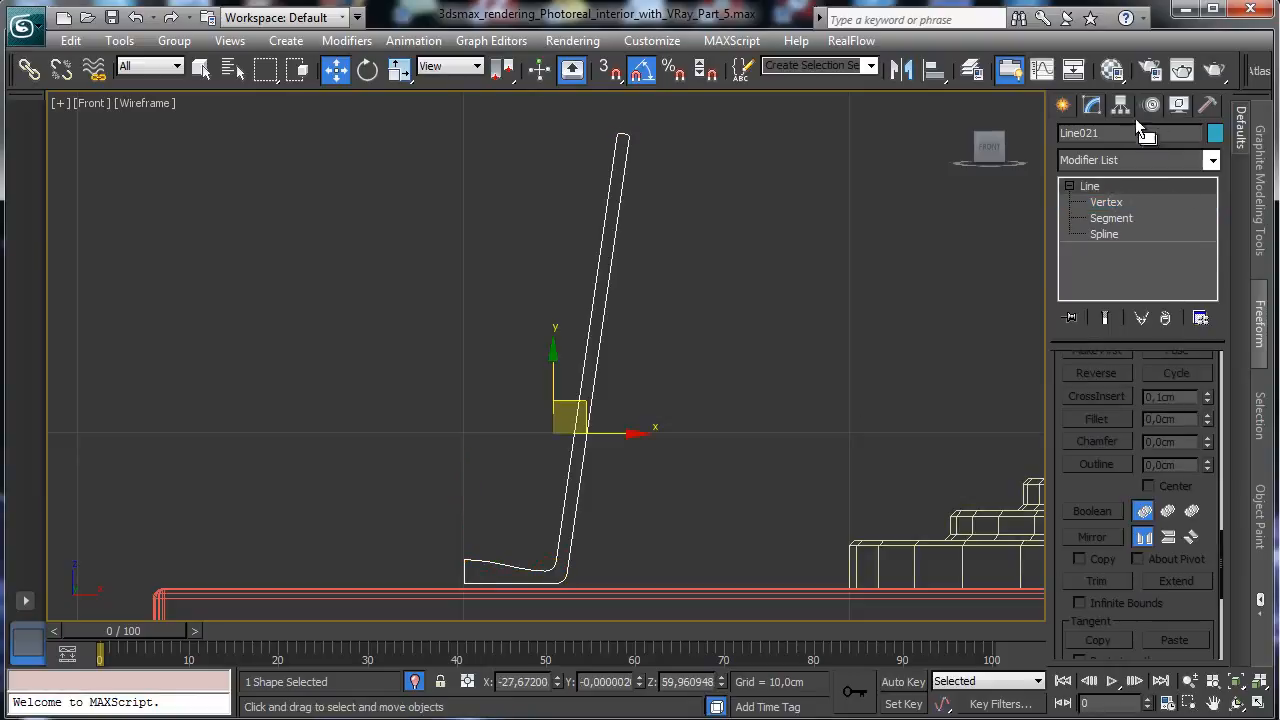
# - Apply a Lathe modifier to the profile with Min alignment and 40 segments
pyautogui.click(1212, 160)
pyautogui.scroll(-12, 1190, 432)
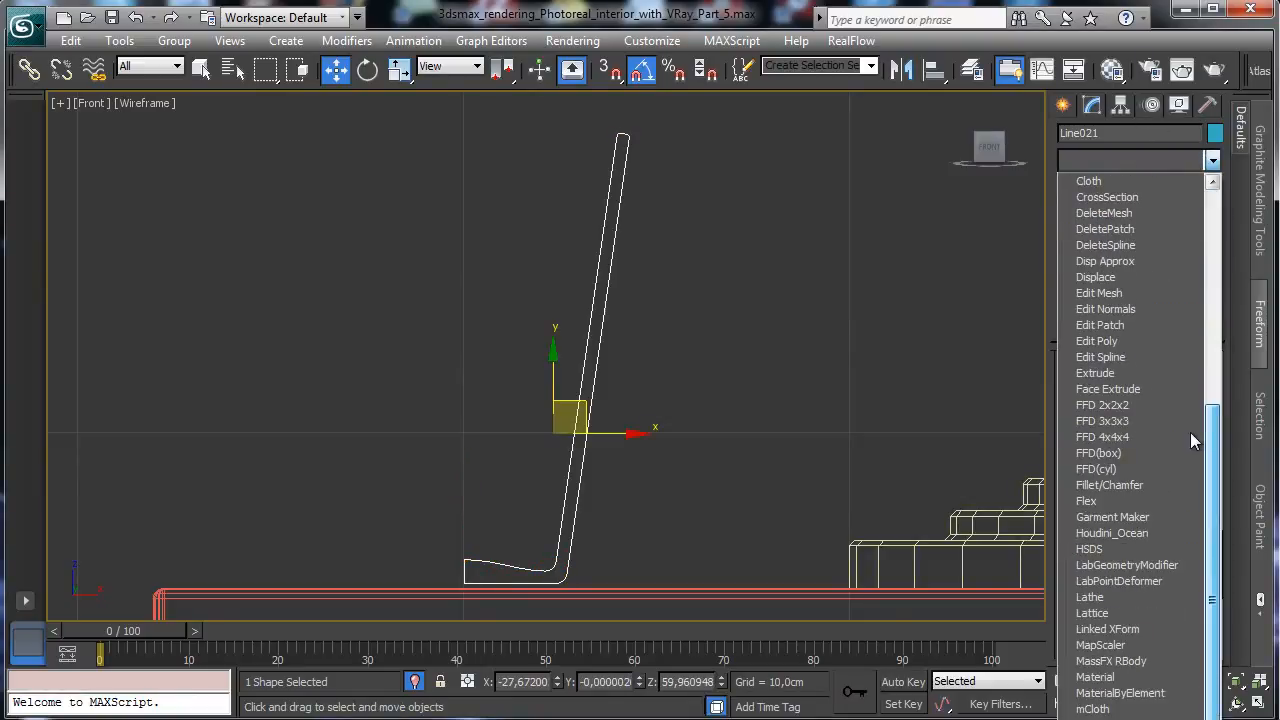
pyautogui.click(1104, 598)
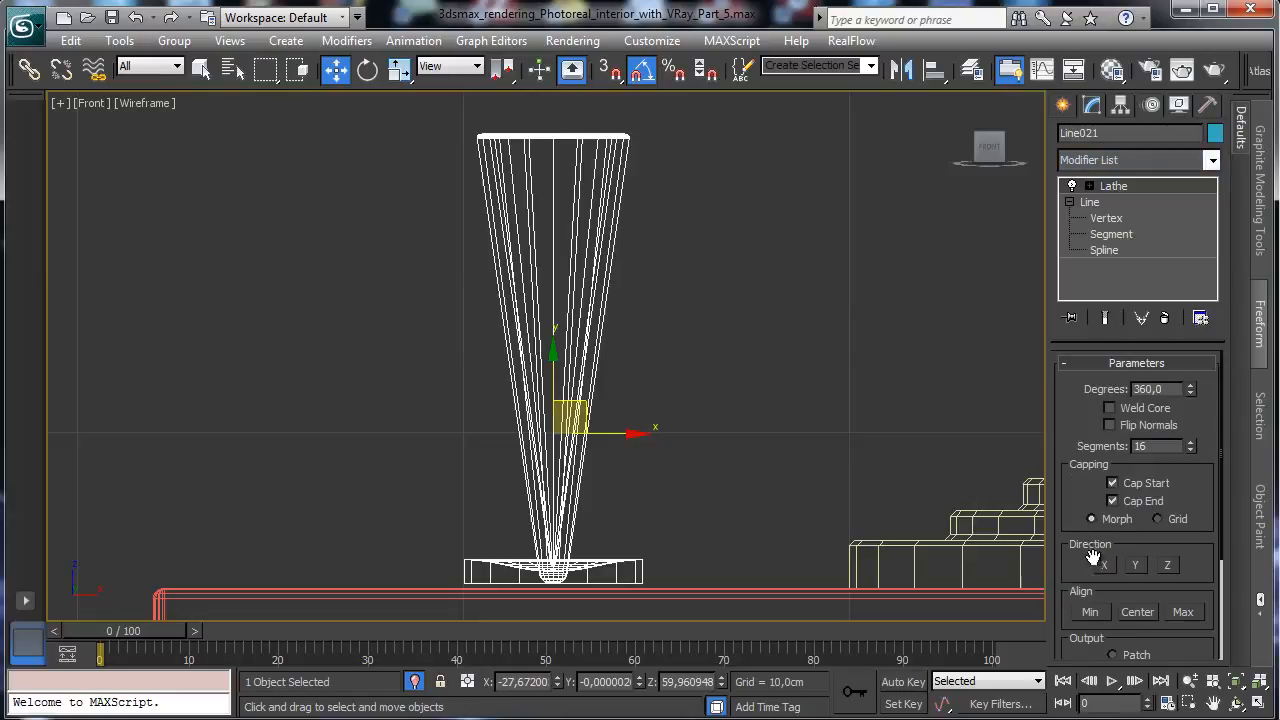
pyautogui.click(1089, 611)
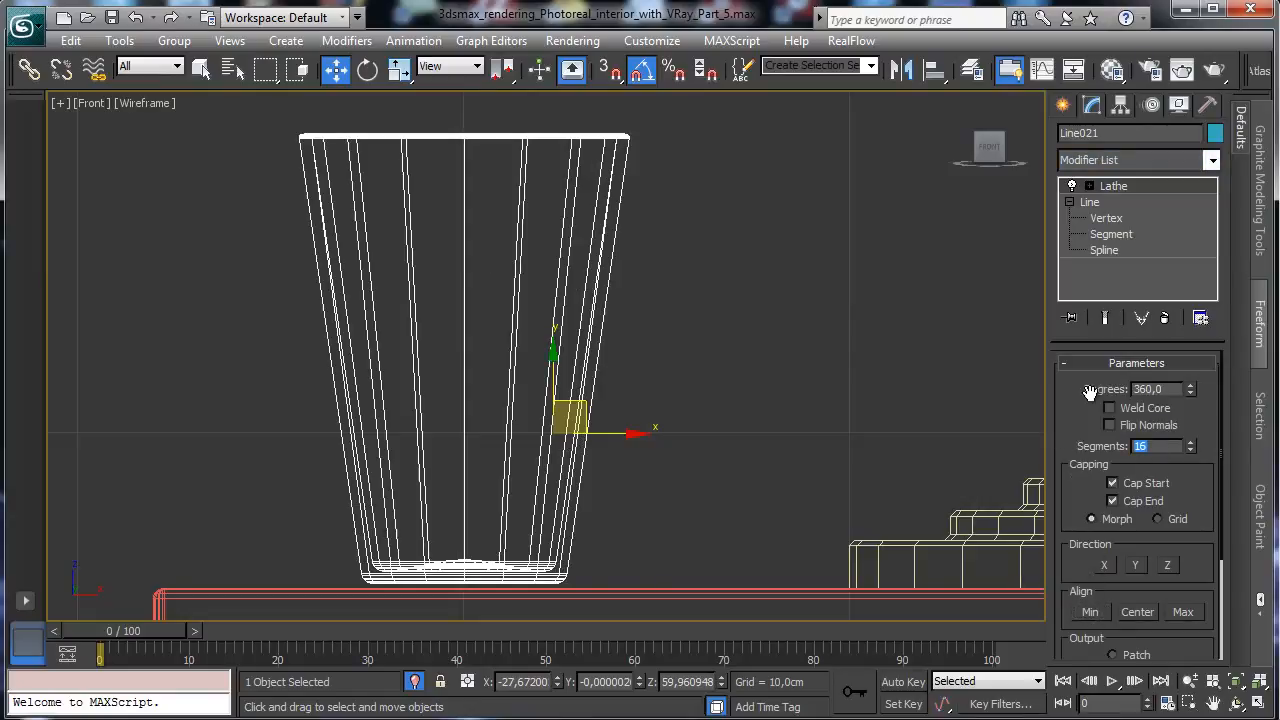
pyautogui.press('Return')
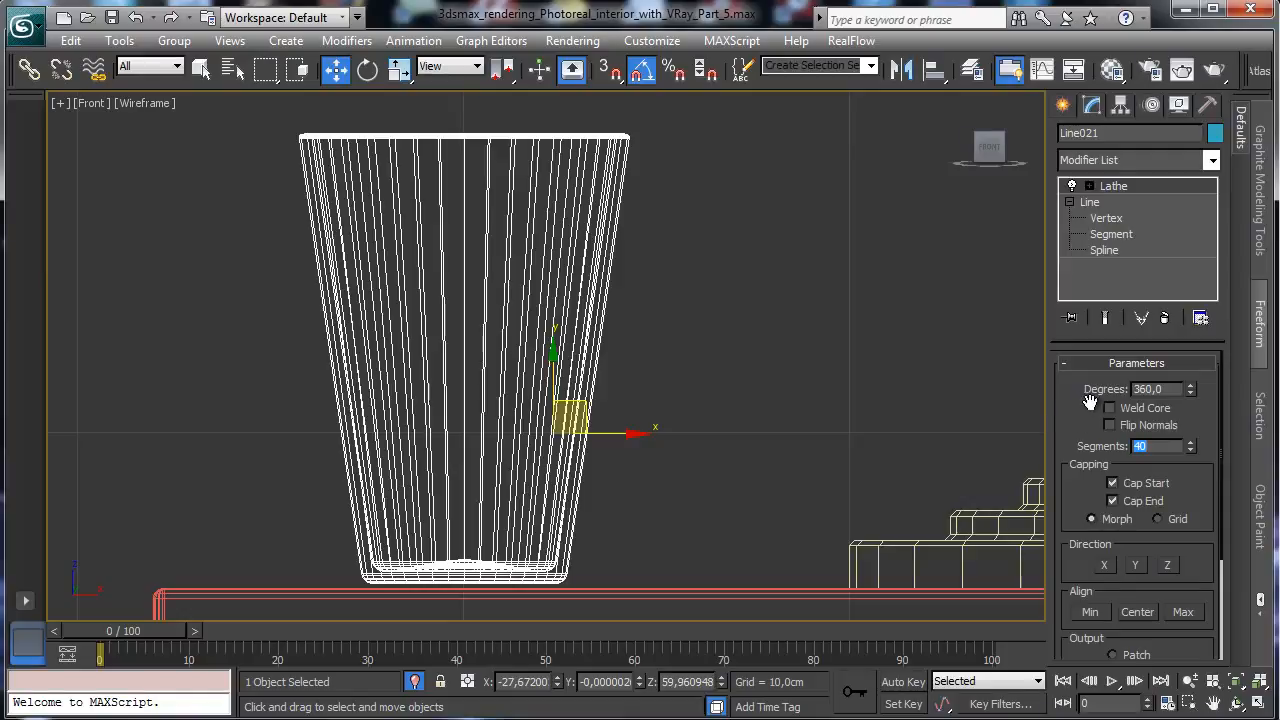
# - Center the lathed object's pivot to the object
pyautogui.click(1120, 105)
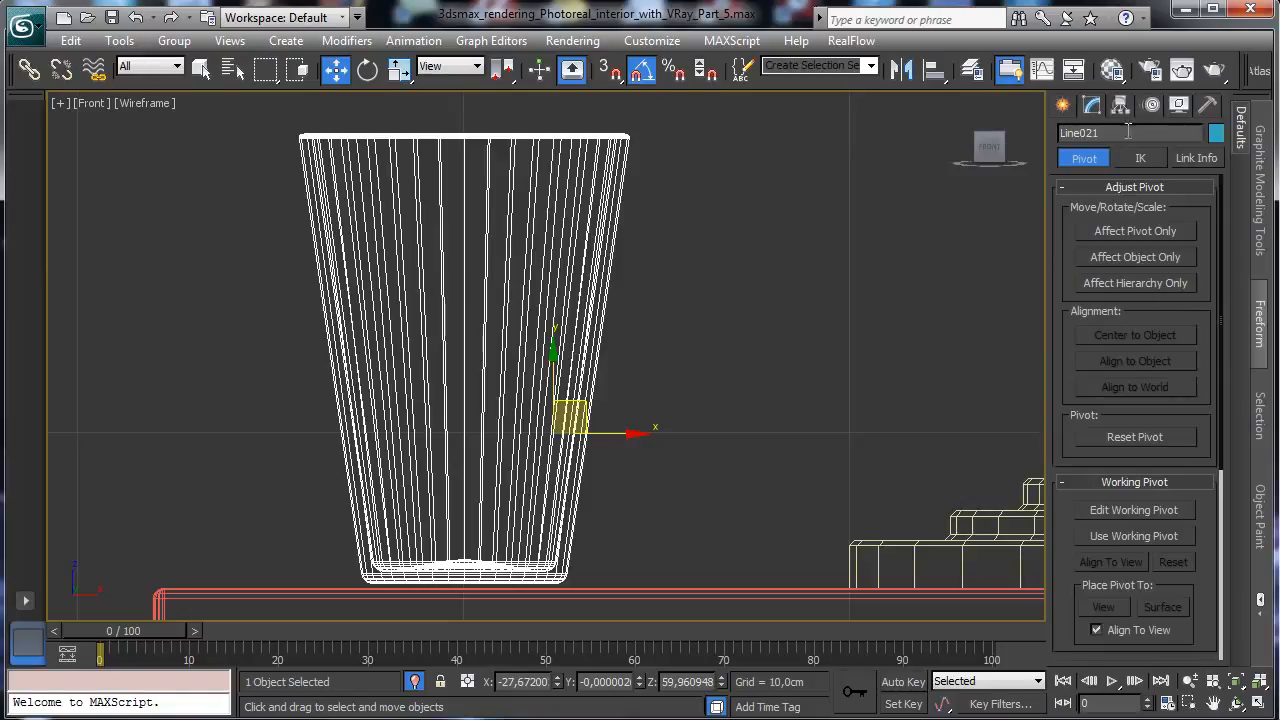
pyautogui.click(1135, 231)
pyautogui.click(1135, 335)
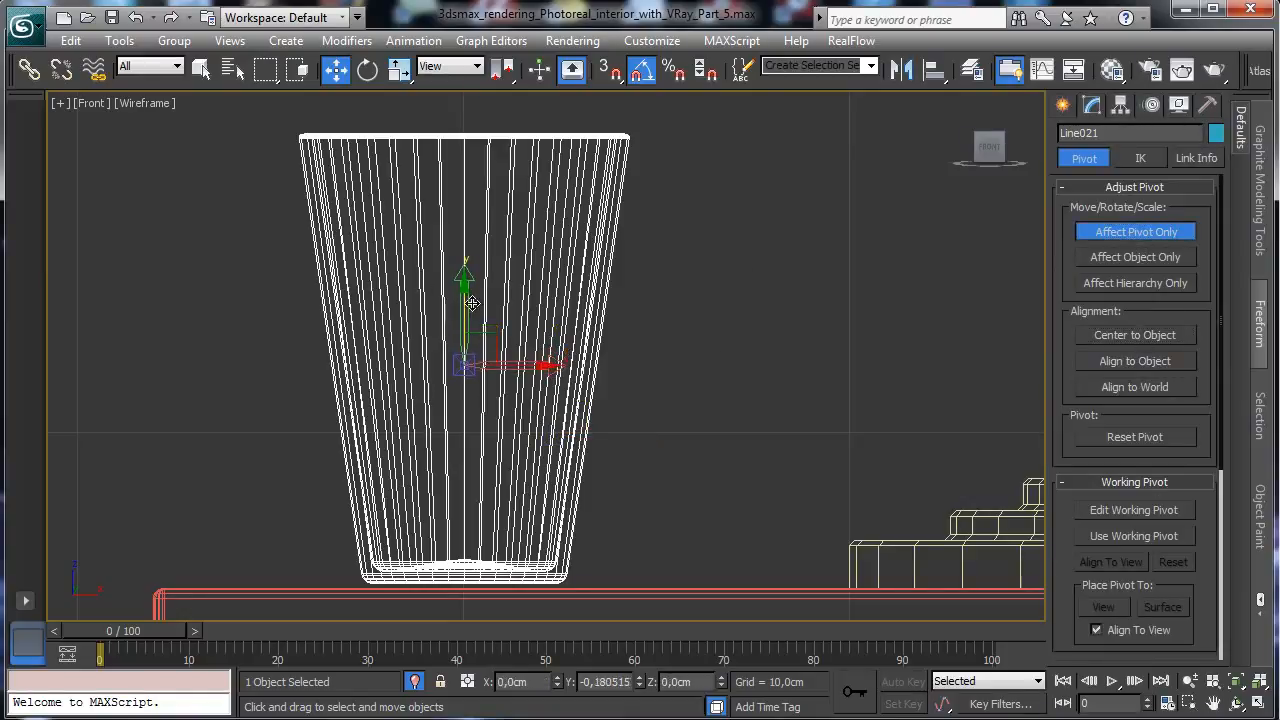
pyautogui.click(1094, 234)
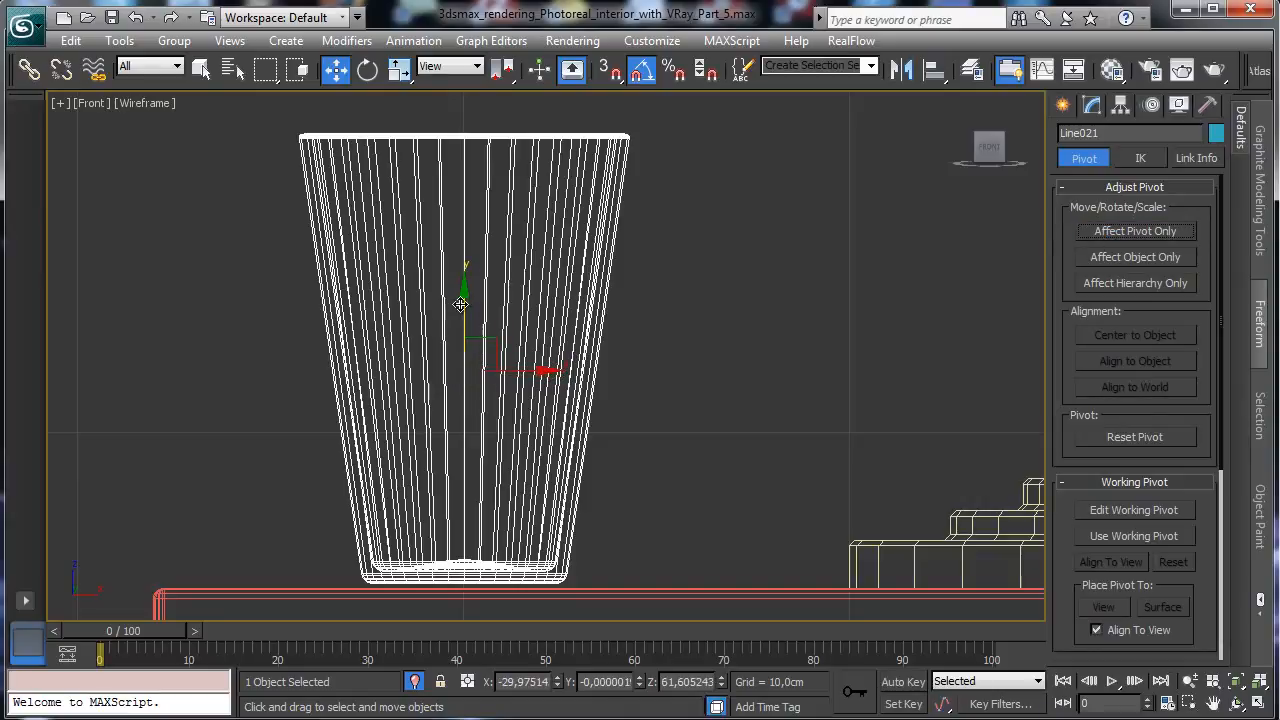
# - Lower the lathed object onto the cabinet top, to about 61.48 cm in Z, and name it Glass
pyautogui.moveTo(460, 303); pyautogui.dragTo(465, 310)
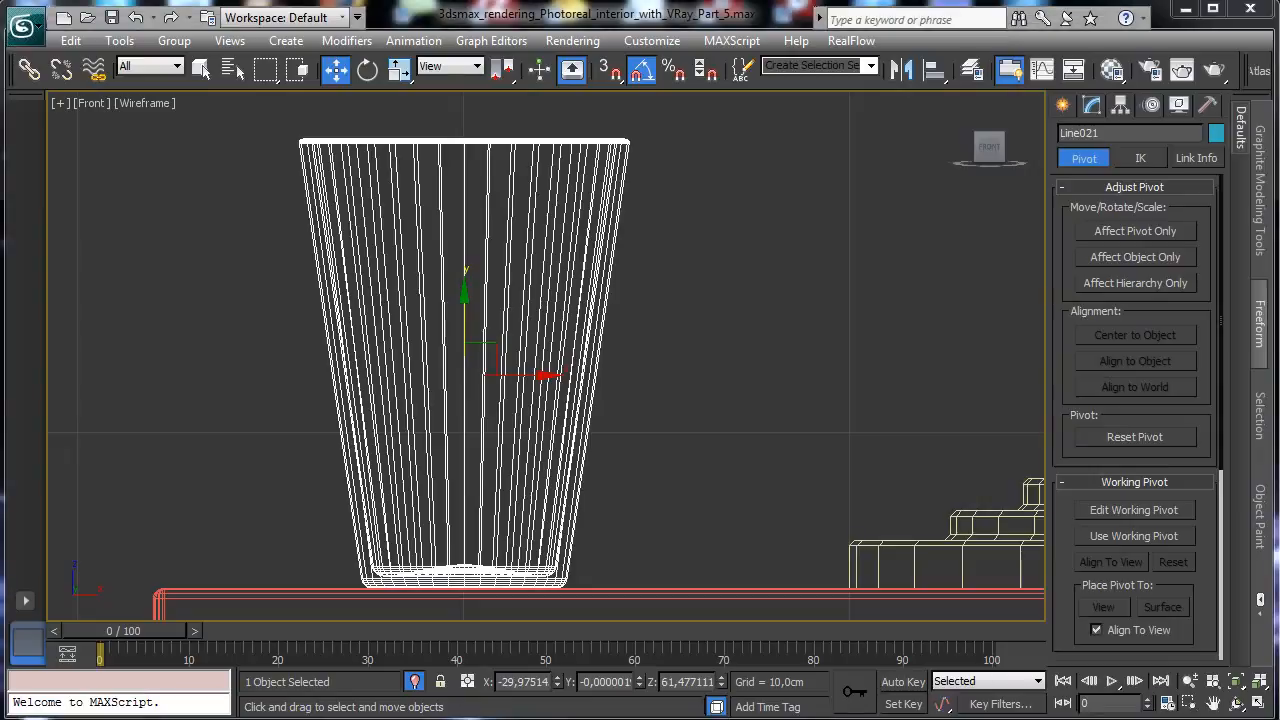
pyautogui.click(1063, 133)
pyautogui.write('Glass')
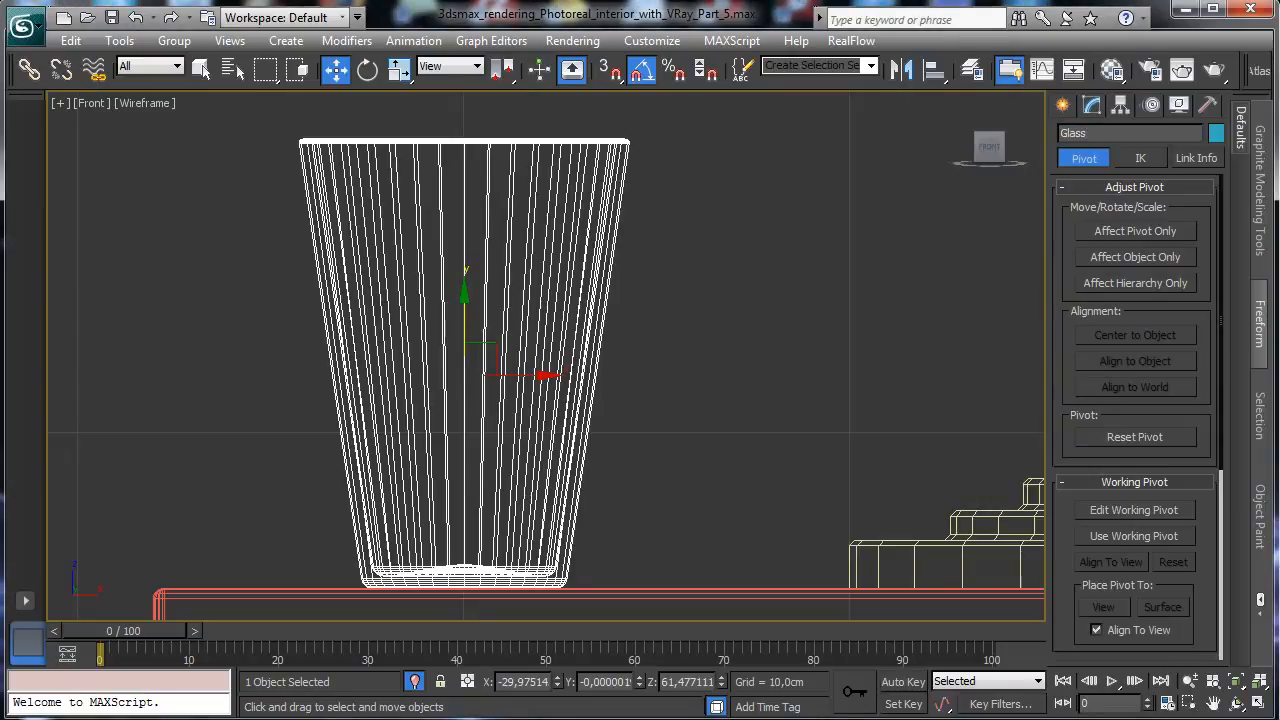
# - Return to the four-viewport layout and move the glass along Y onto the table lamp's cabinet, to about 107.98 cm
pyautogui.click(1258, 703)
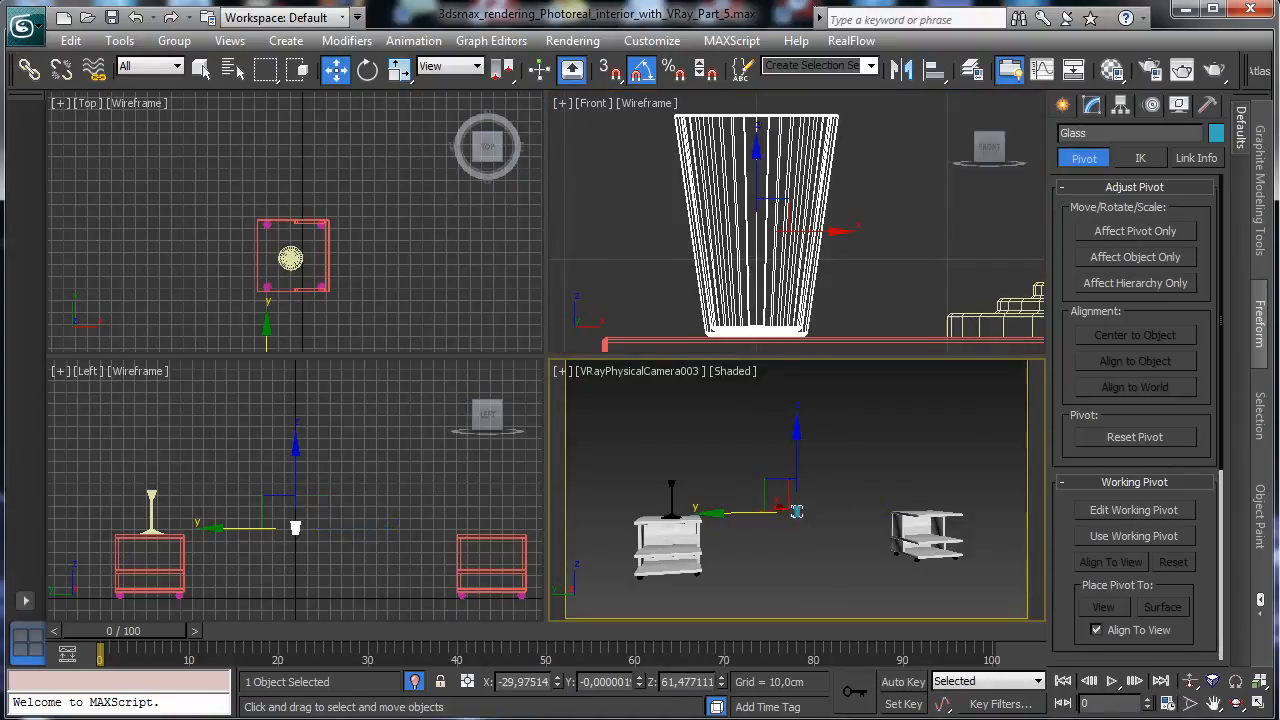
pyautogui.rightClick(354, 523)
pyautogui.moveTo(250, 528); pyautogui.dragTo(232, 528)
# - Change the camera viewport to a Perspective view framed closely on the glass, and open the glass for modification
pyautogui.rightClick(806, 522)
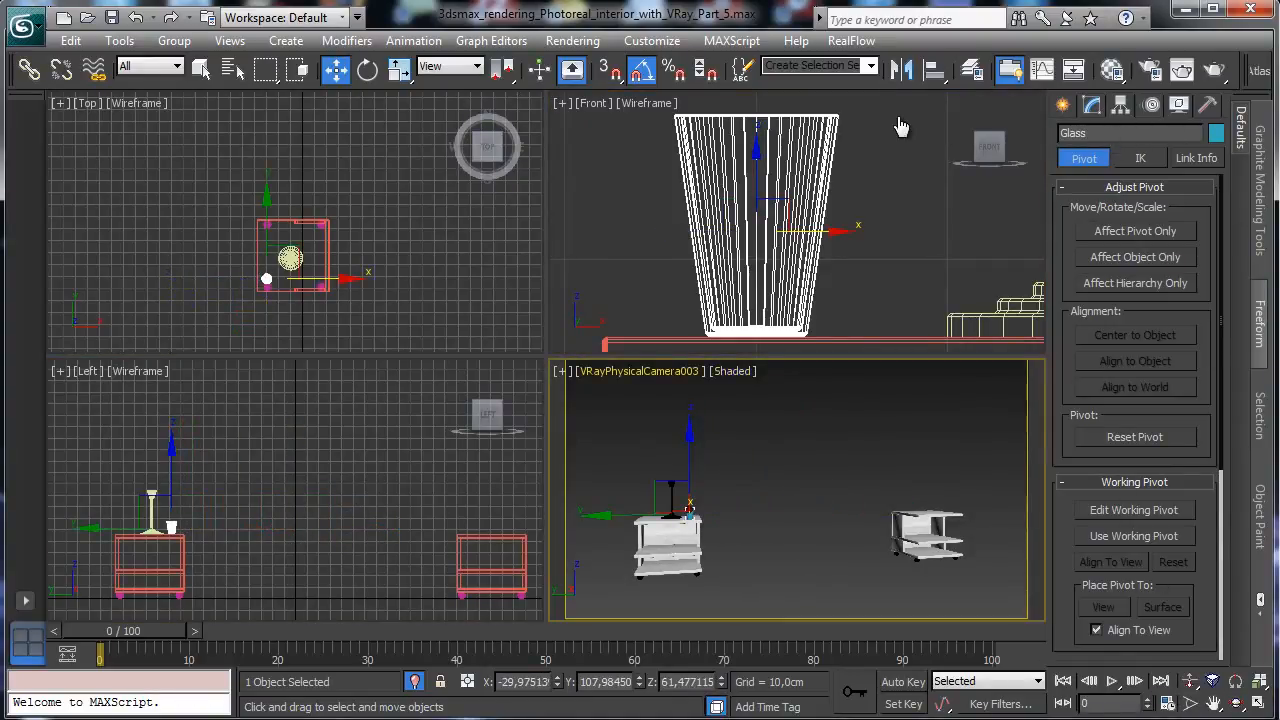
pyautogui.click(640, 371)
pyautogui.click(662, 446)
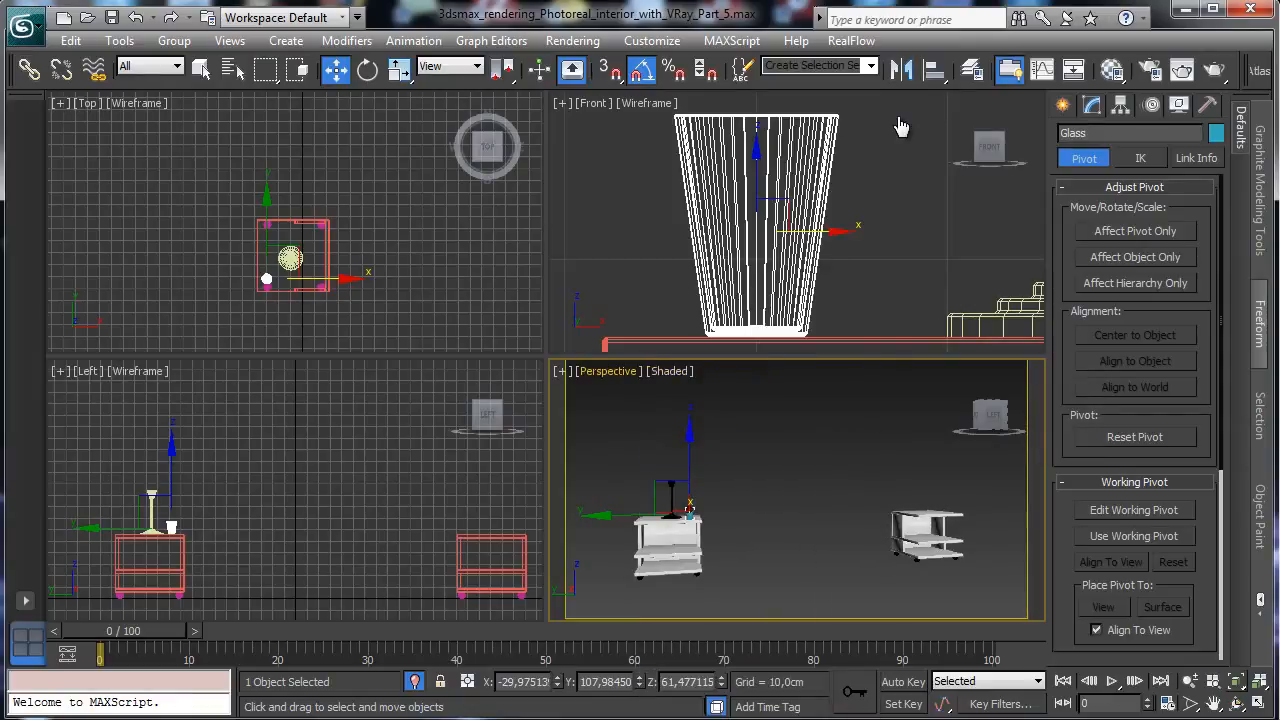
pyautogui.click(1237, 681)
pyautogui.click(1237, 703)
pyautogui.moveTo(881, 511); pyautogui.dragTo(848, 530)
pyautogui.hotkey('alt', 'z')
pyautogui.scroll(-4, 348, 533)
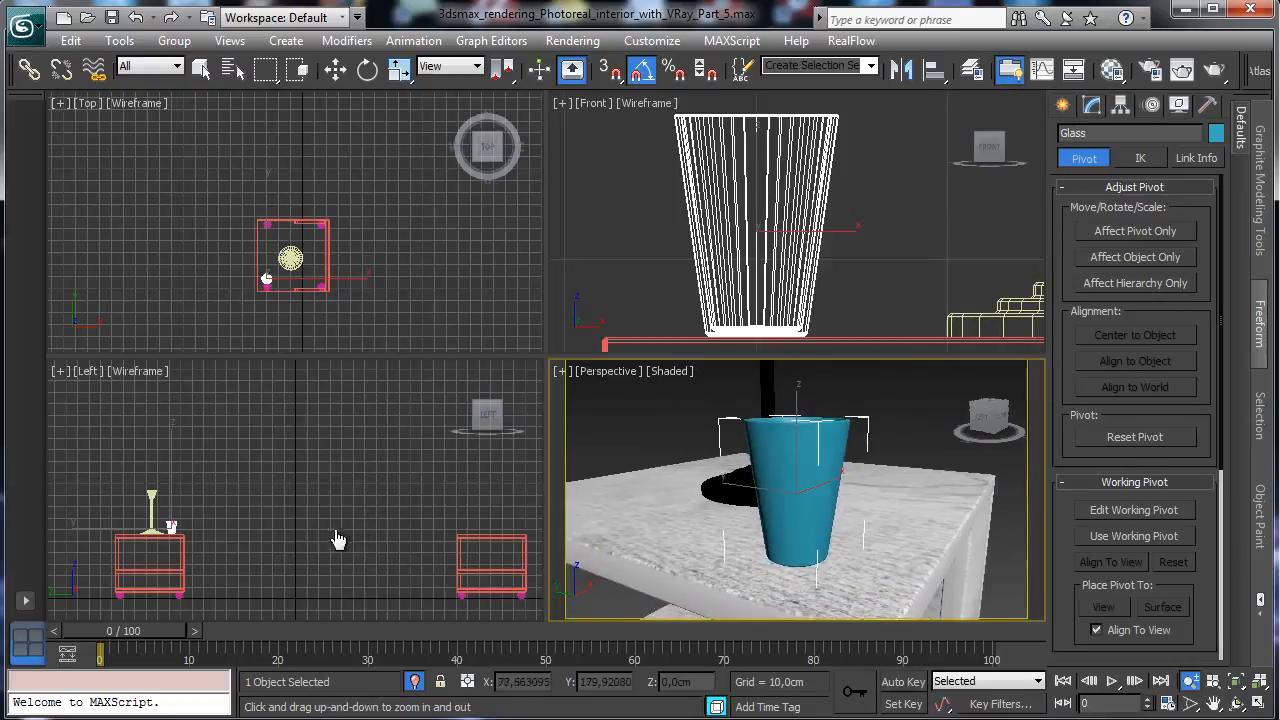
pyautogui.scroll(-1, 338, 540)
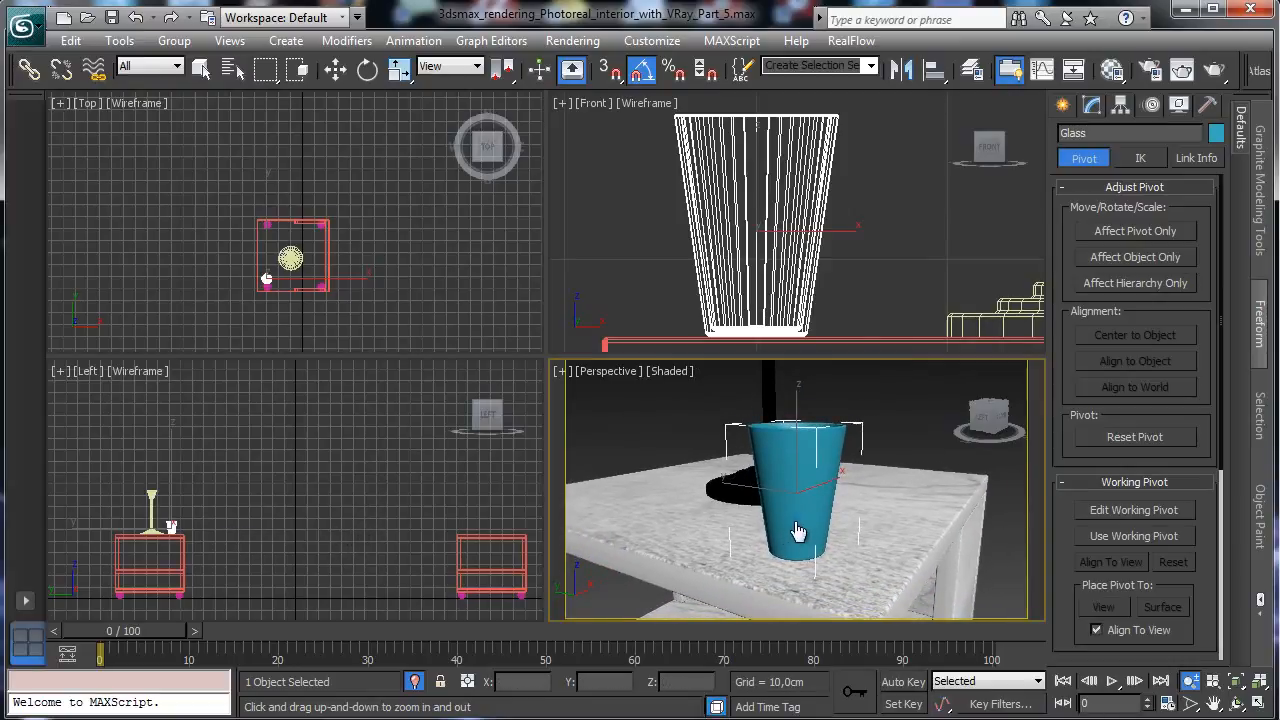
pyautogui.press('q')
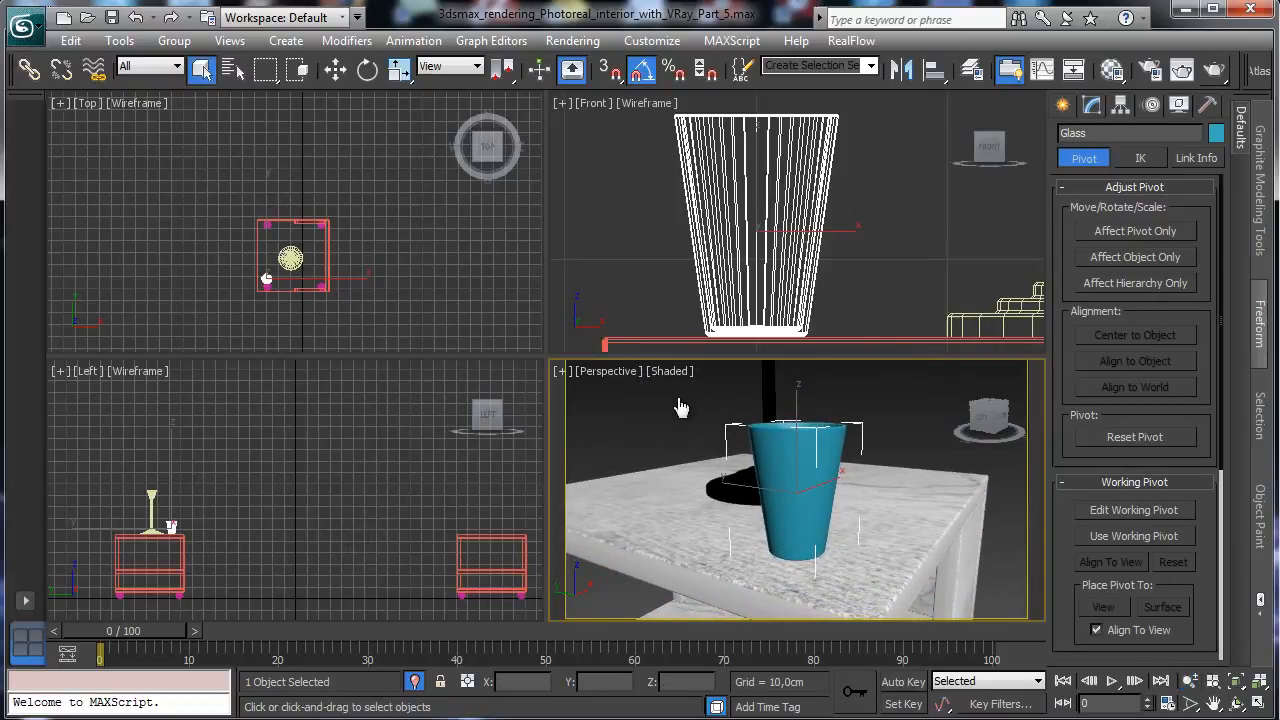
pyautogui.click(1092, 104)
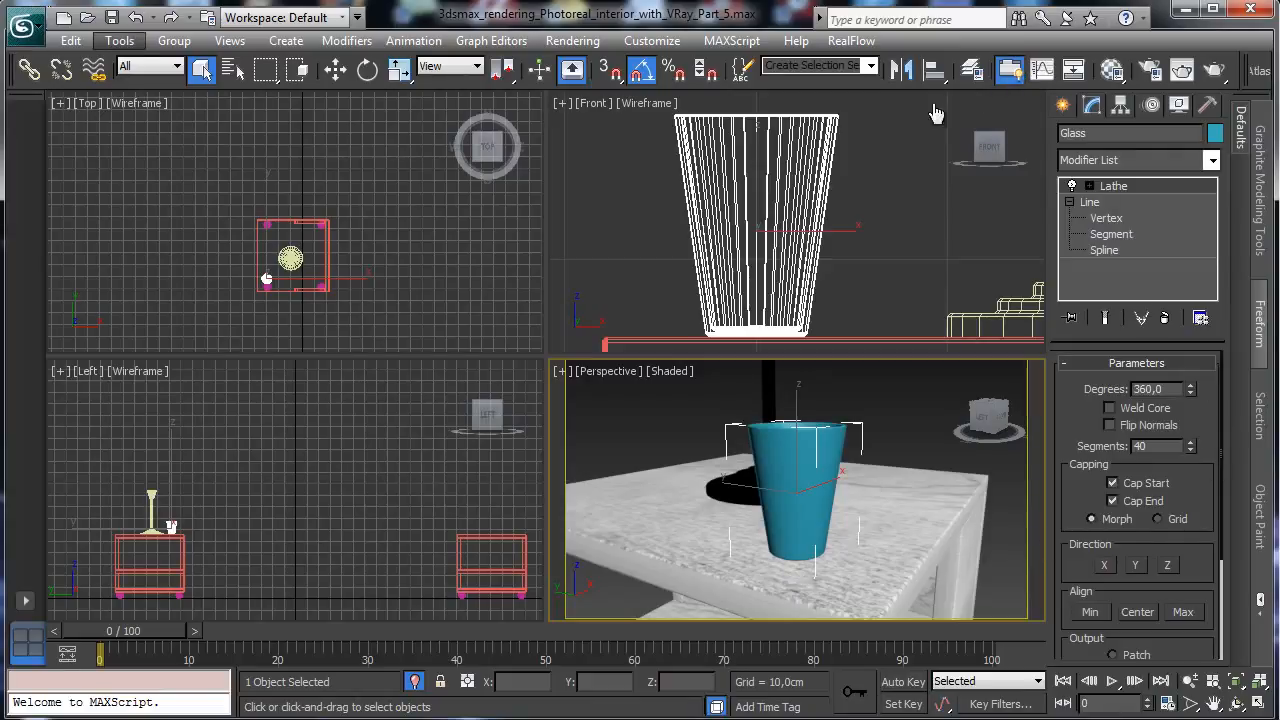
pyautogui.click(119, 40)
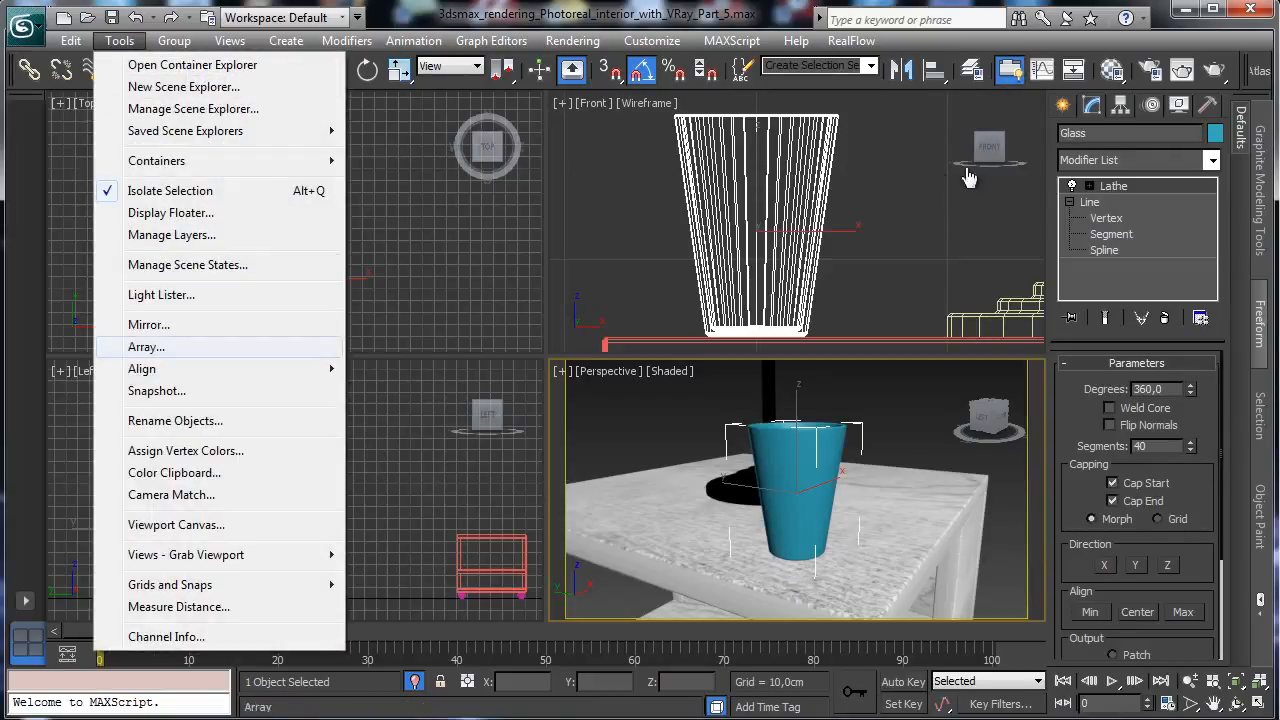
pyautogui.moveTo(200, 368)
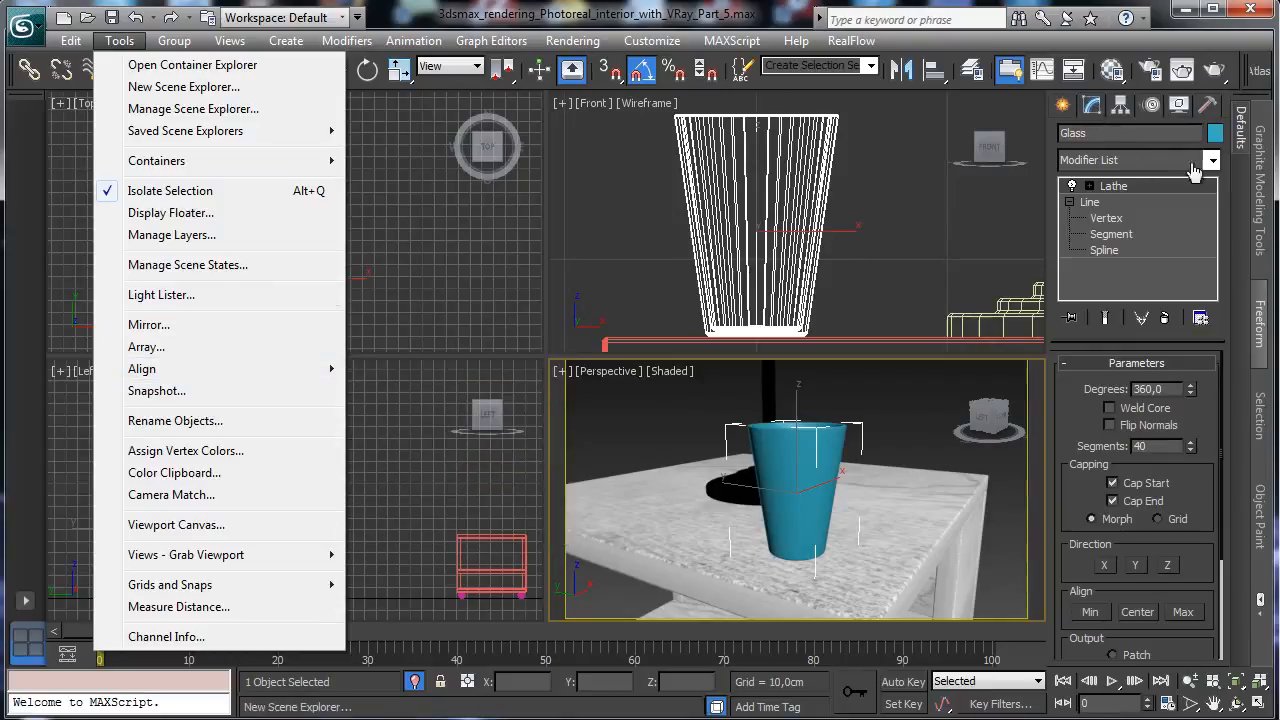
pyautogui.press('Escape')
# - Clone the glass under the name Liquid and turn off the copy's Lathe modifier to expose its line profile
pyautogui.hotkey('alt', 'e')
pyautogui.press('Down')
pyautogui.press('Down')
pyautogui.press('Down')
pyautogui.press('Down')
pyautogui.press('Down')
pyautogui.press('Down')
pyautogui.press('Down')
pyautogui.press('Up')
pyautogui.press('Up')
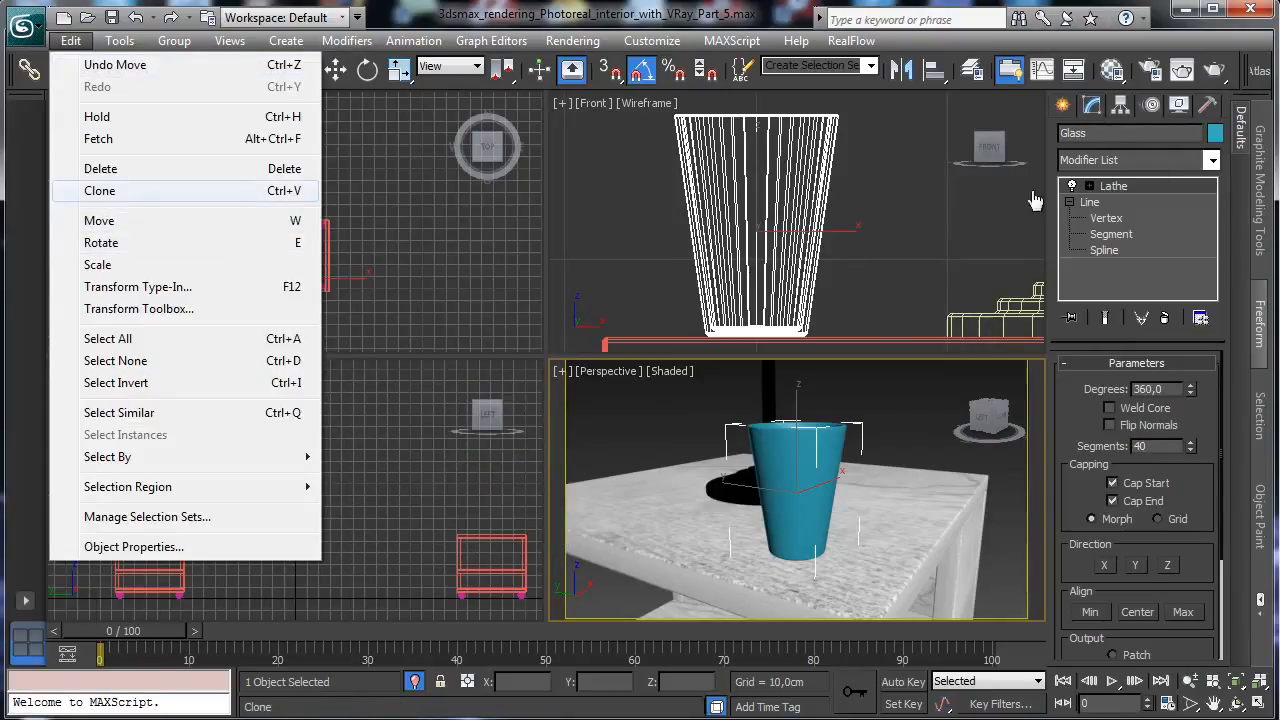
pyautogui.press('Return')
pyautogui.press('Return')
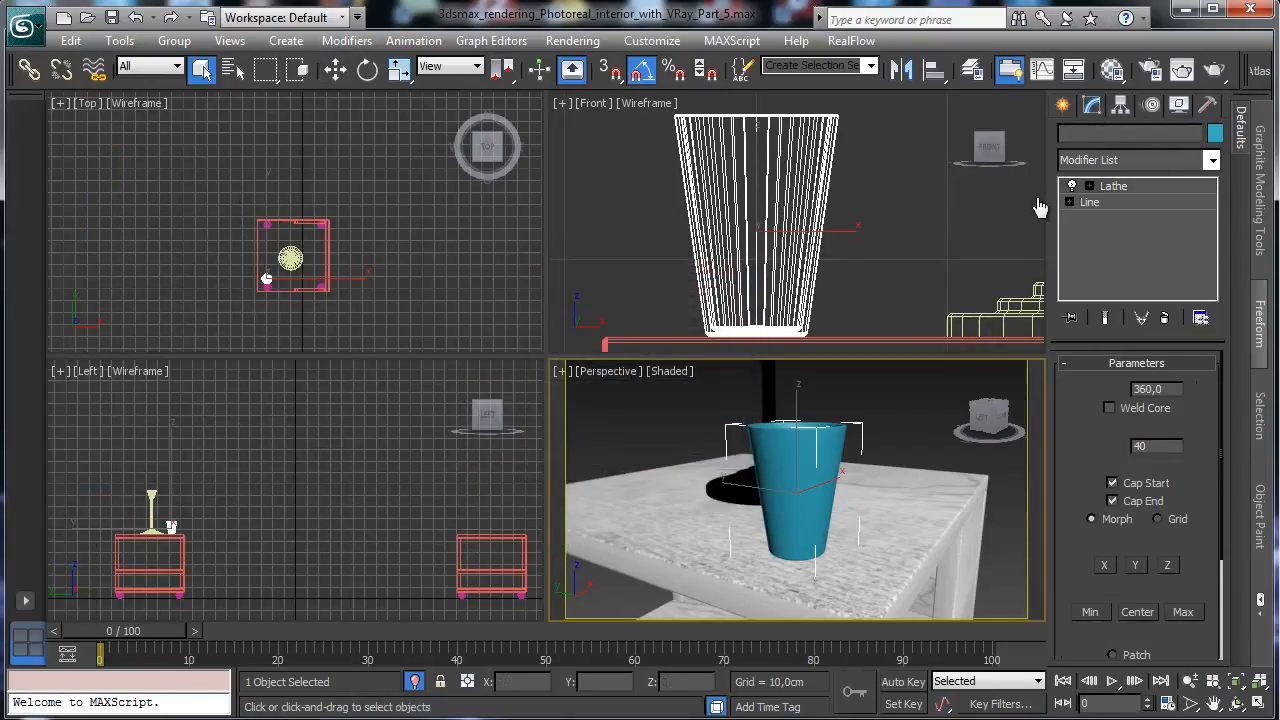
pyautogui.write('Liquid')
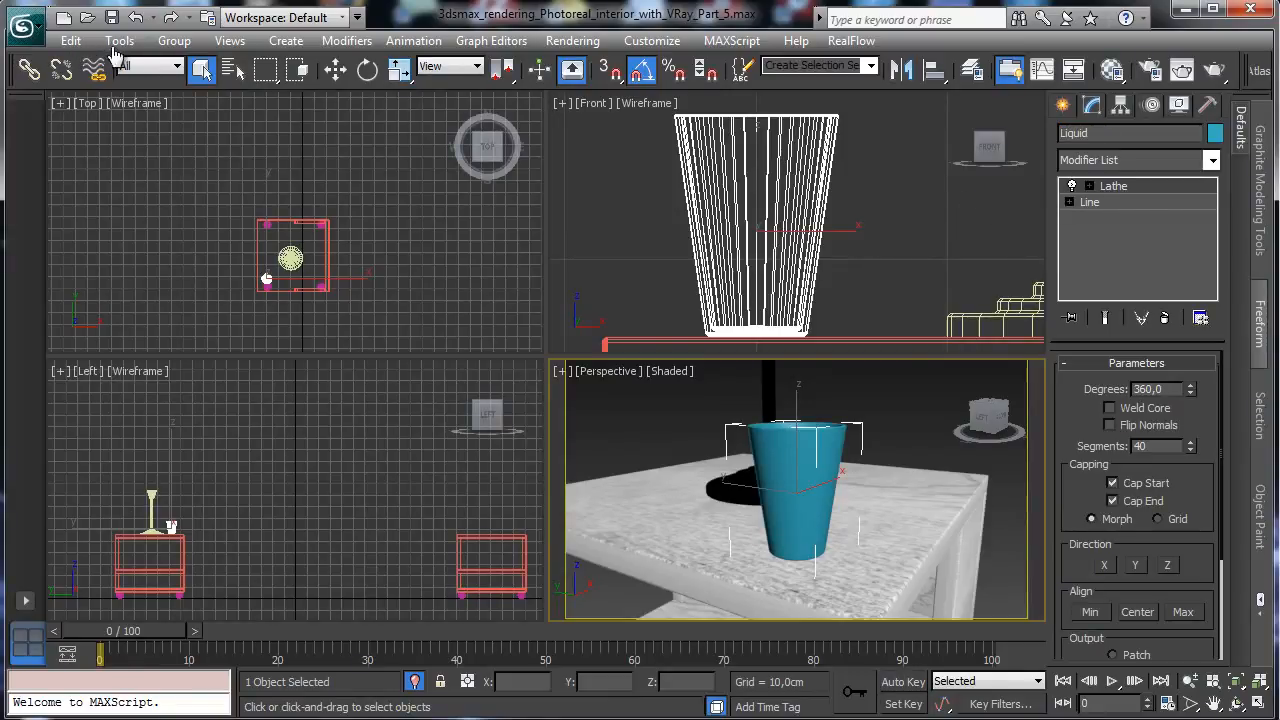
pyautogui.click(158, 245)
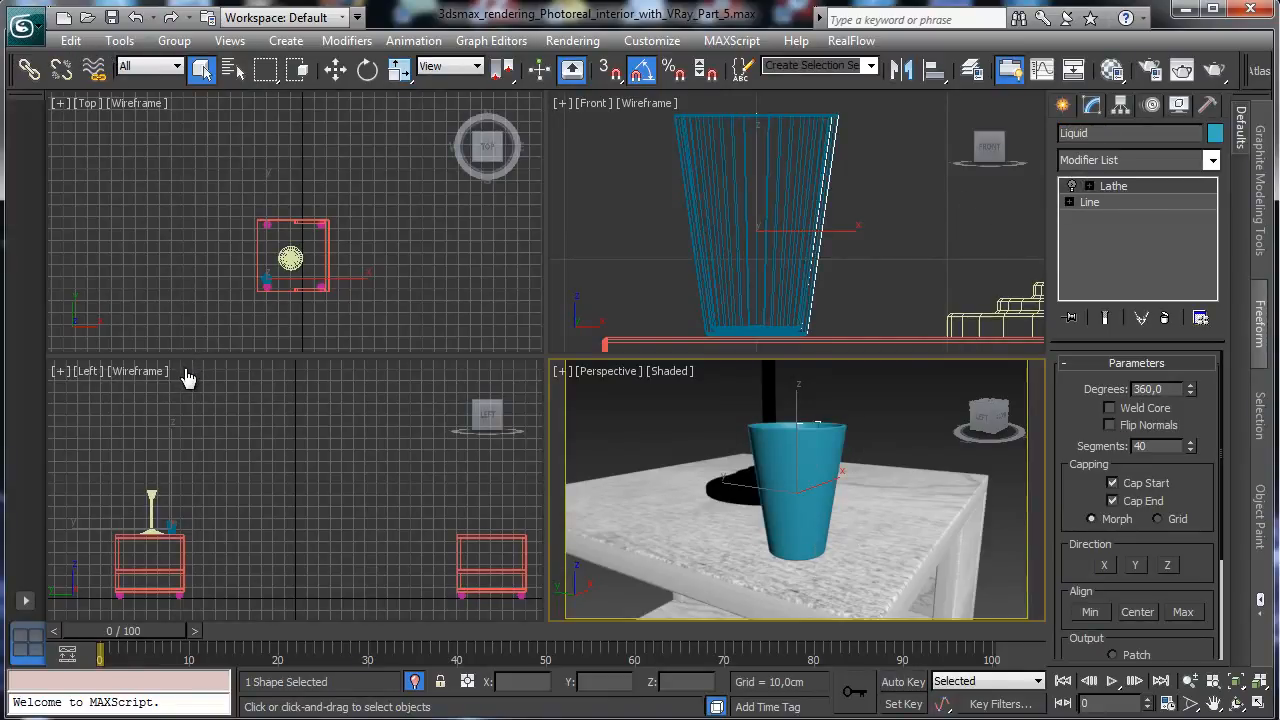
pyautogui.press('3')
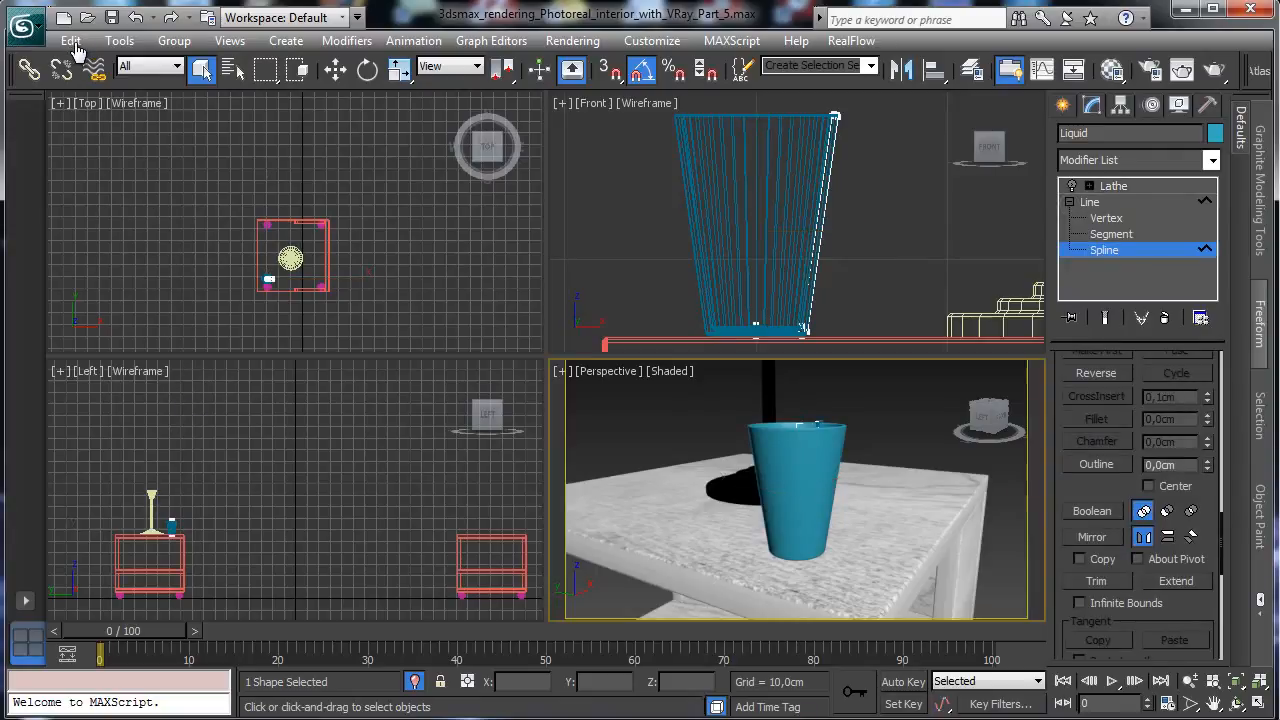
pyautogui.click(846, 272)
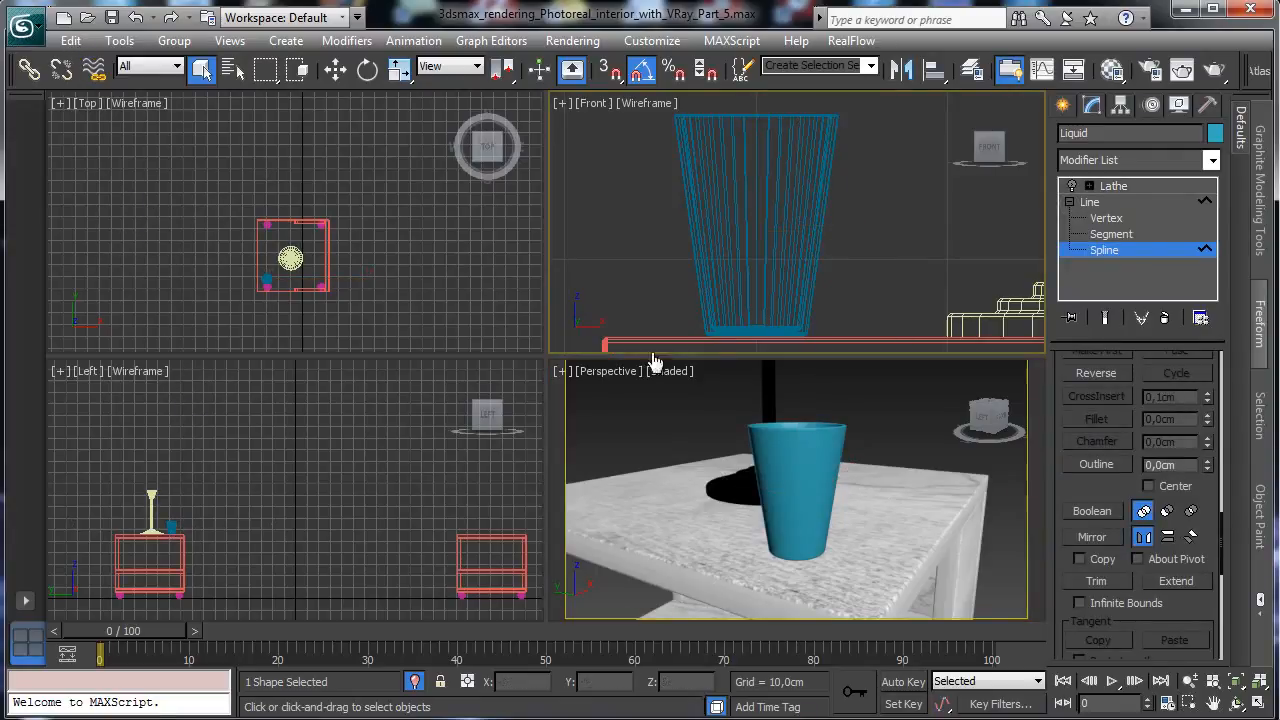
pyautogui.hotkey('ctrl', 'z')
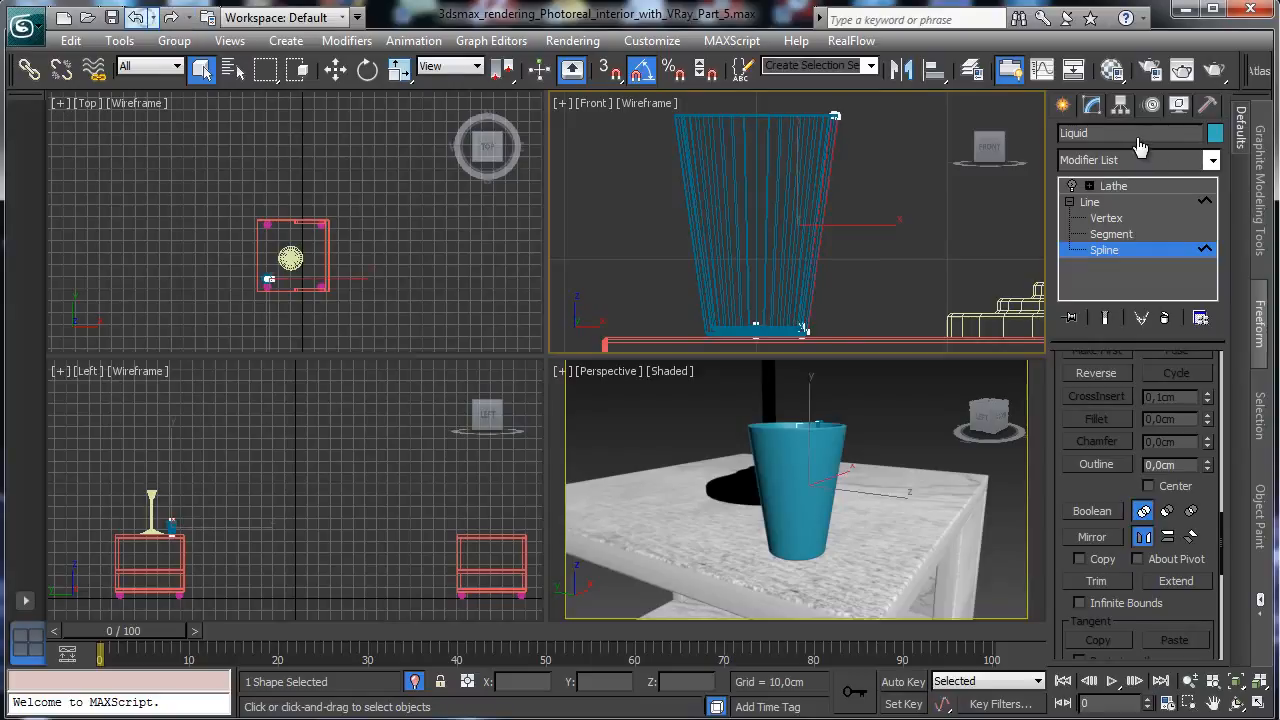
# - Delete the outer wall and rim segments of the Liquid profile in a maximized Front view, keeping the glass's inner wall and floor line
pyautogui.press('2')
pyautogui.hotkey('alt', 'w')
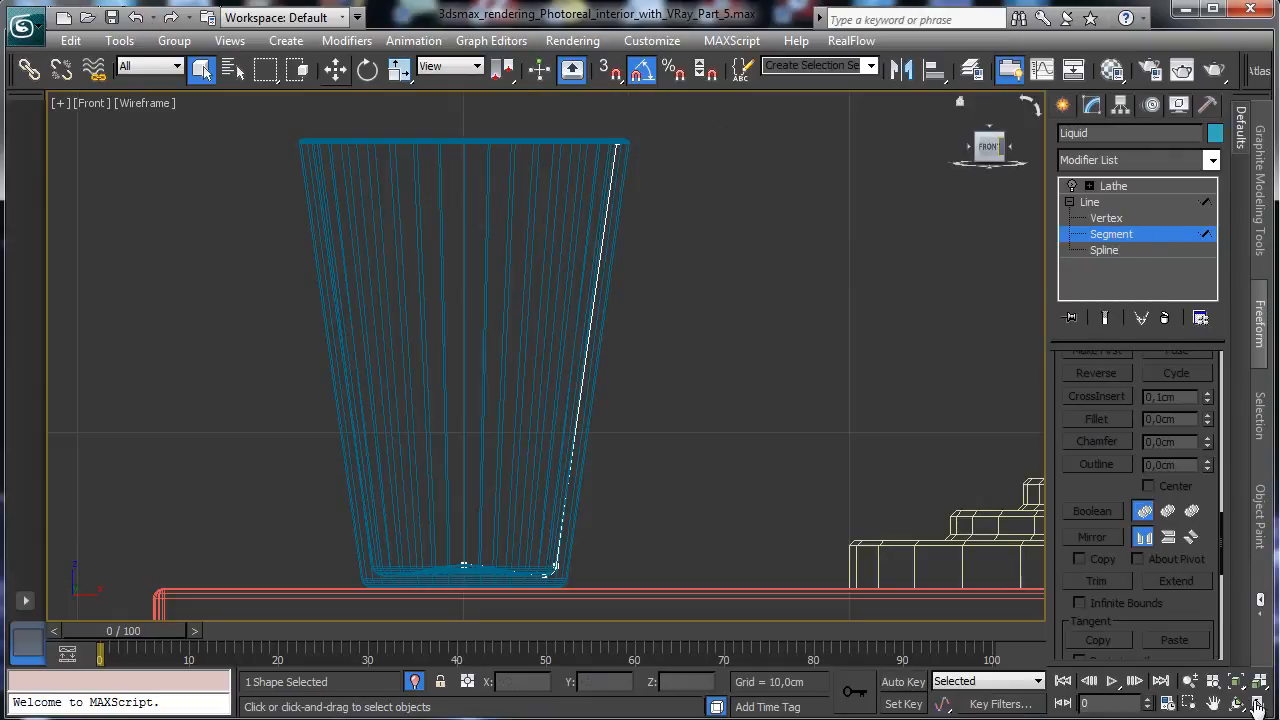
pyautogui.press('w')
pyautogui.click(606, 314)
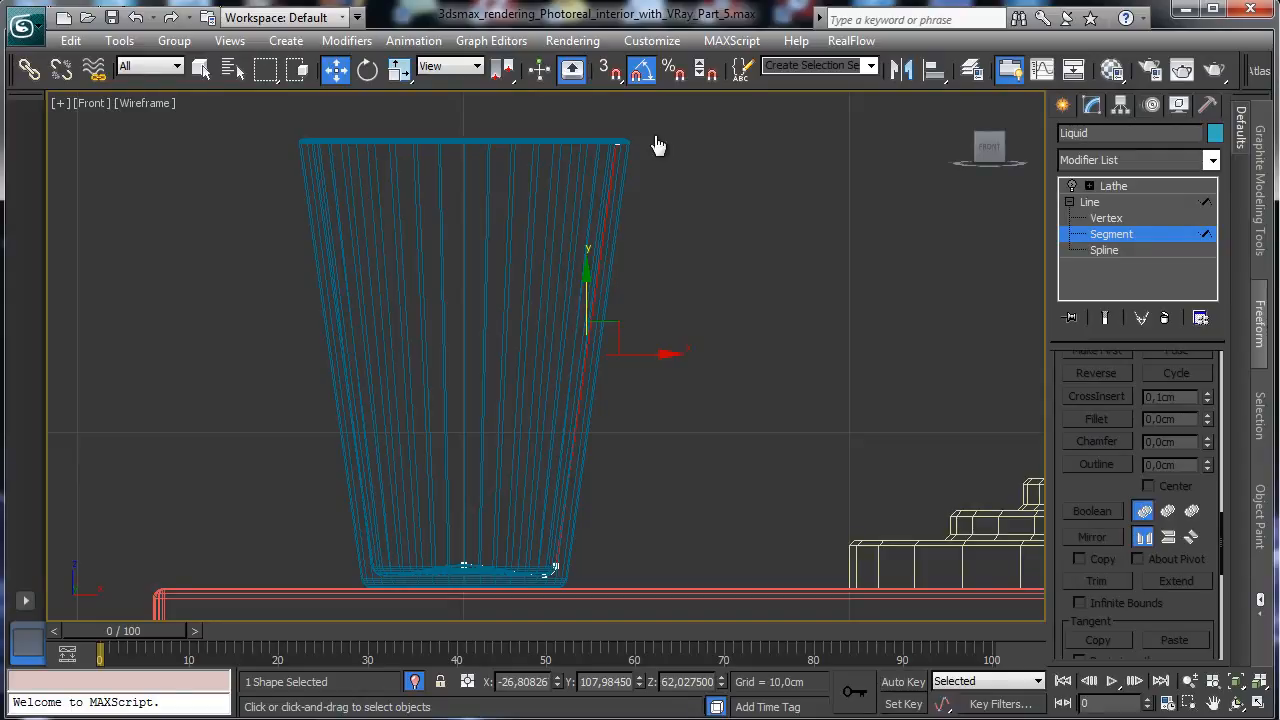
# - Lower the inner profile's top vertex along the wall to about 63.14 cm in Z and convert it to a corner vertex
pyautogui.press('1')
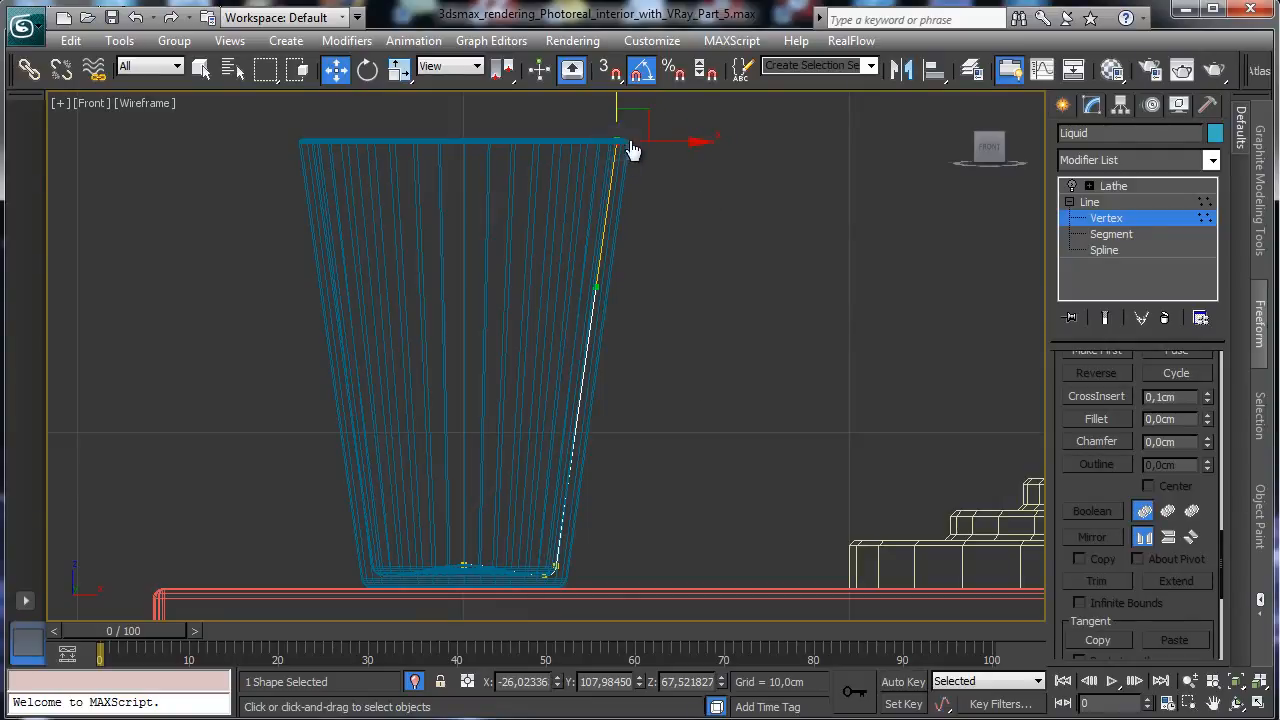
pyautogui.moveTo(627, 139); pyautogui.dragTo(333, 73)
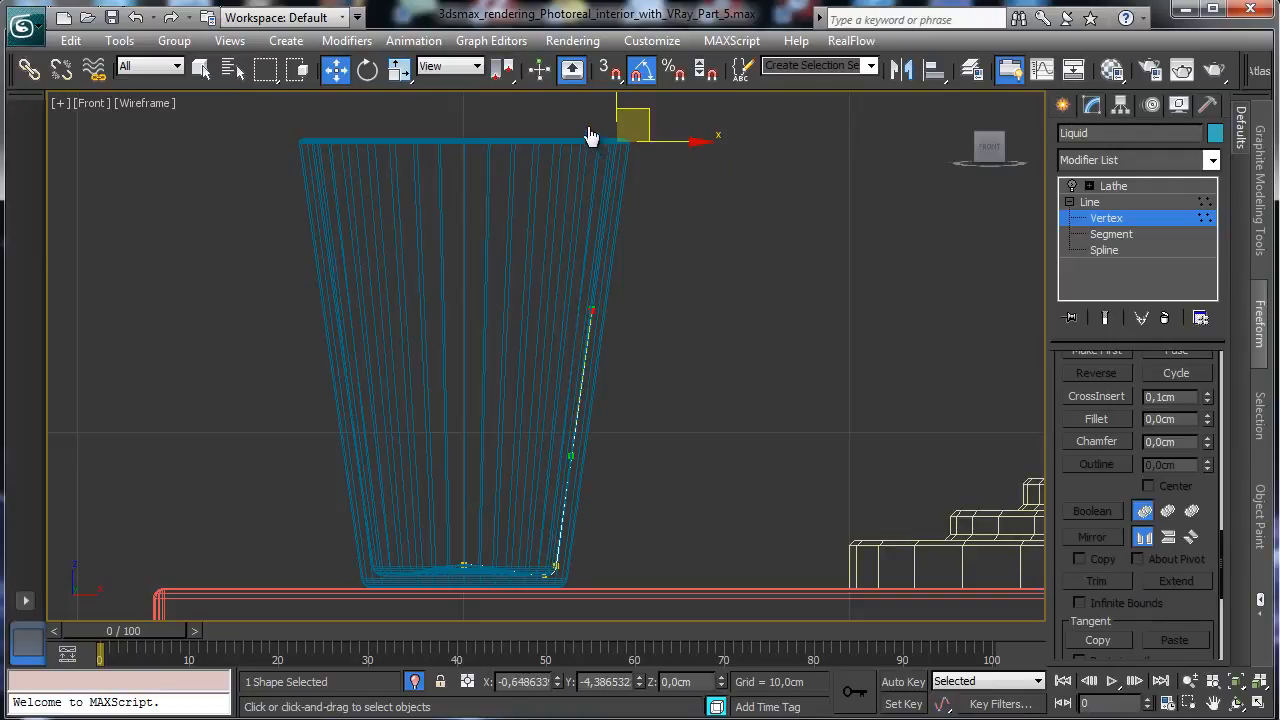
pyautogui.moveTo(591, 136); pyautogui.dragTo(592, 137)
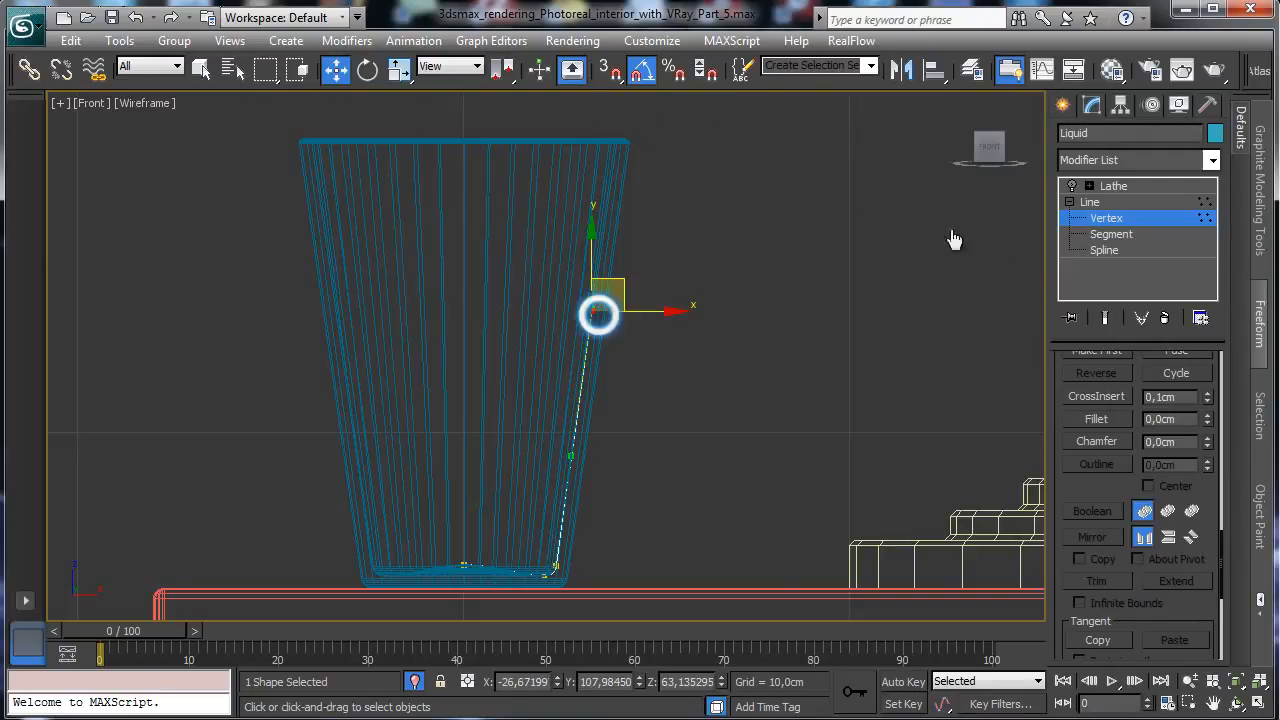
pyautogui.rightClick(598, 310)
pyautogui.click(577, 193)
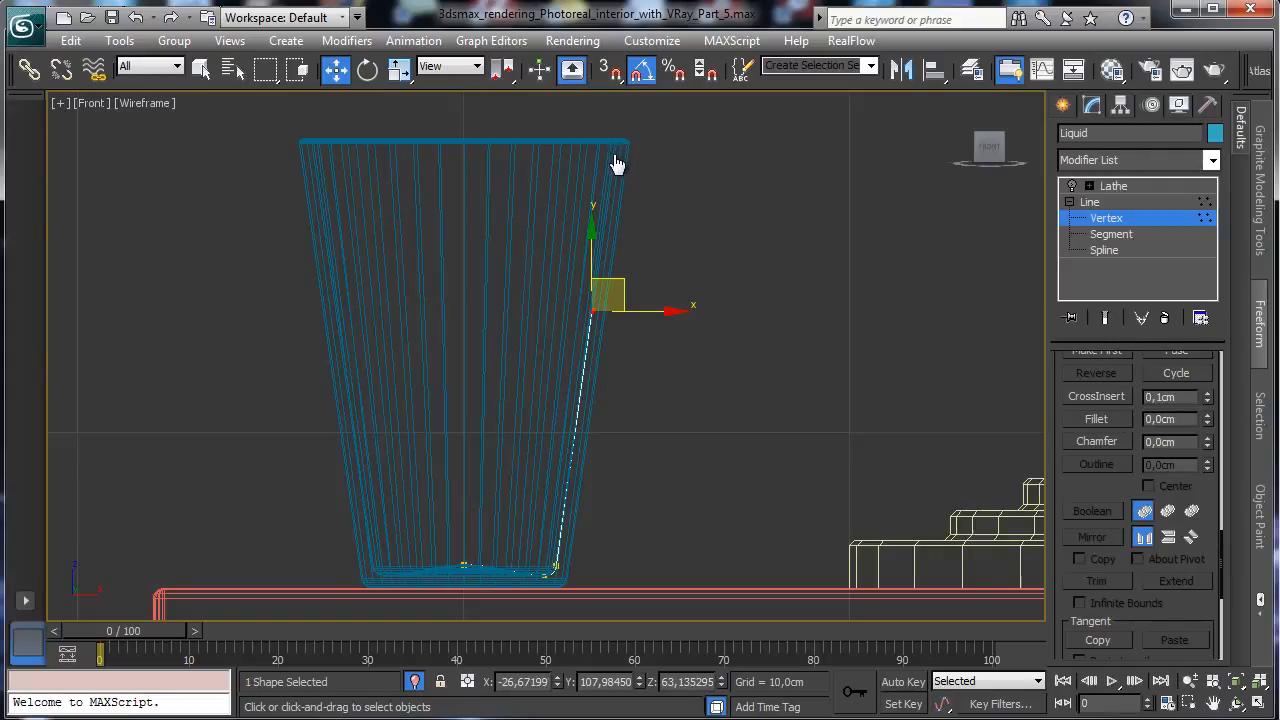
# - Create a line from the lowered wall vertex across to the glass's central axis and down to the profile's base centre
pyautogui.scroll(10, 617, 163)
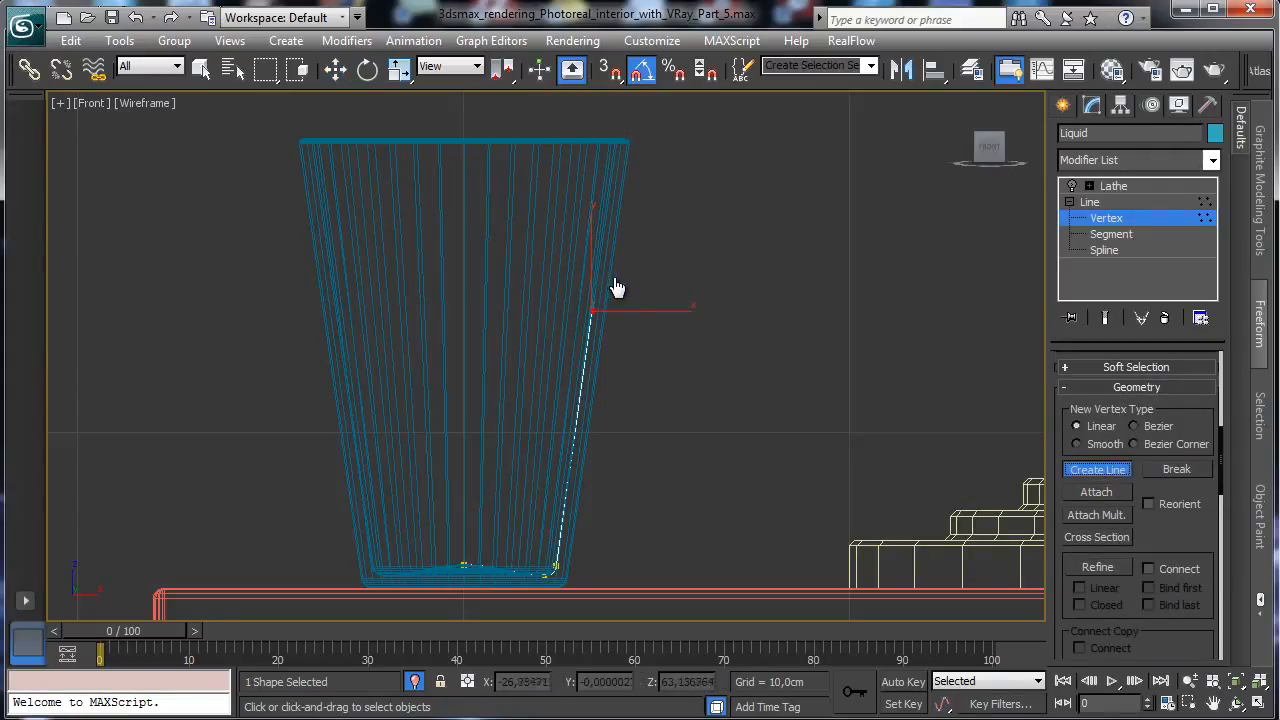
pyautogui.click(592, 311)
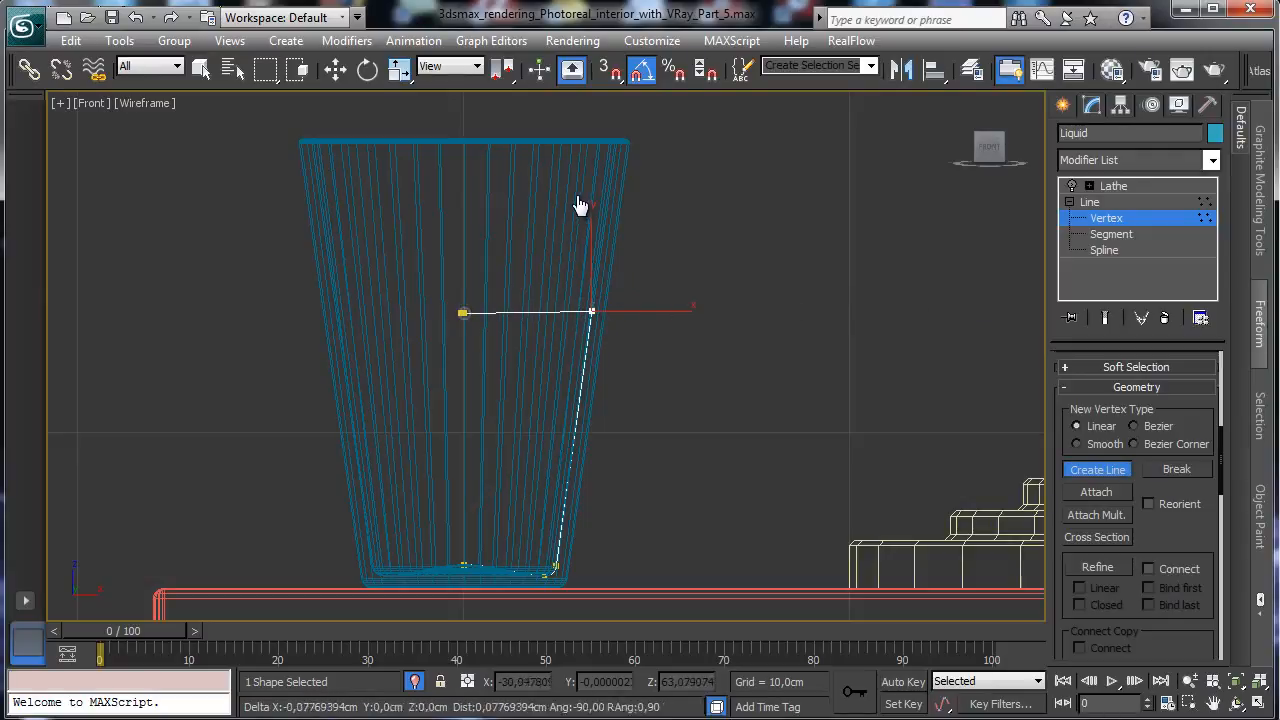
pyautogui.click(463, 313)
pyautogui.click(461, 565)
pyautogui.rightClick(661, 420)
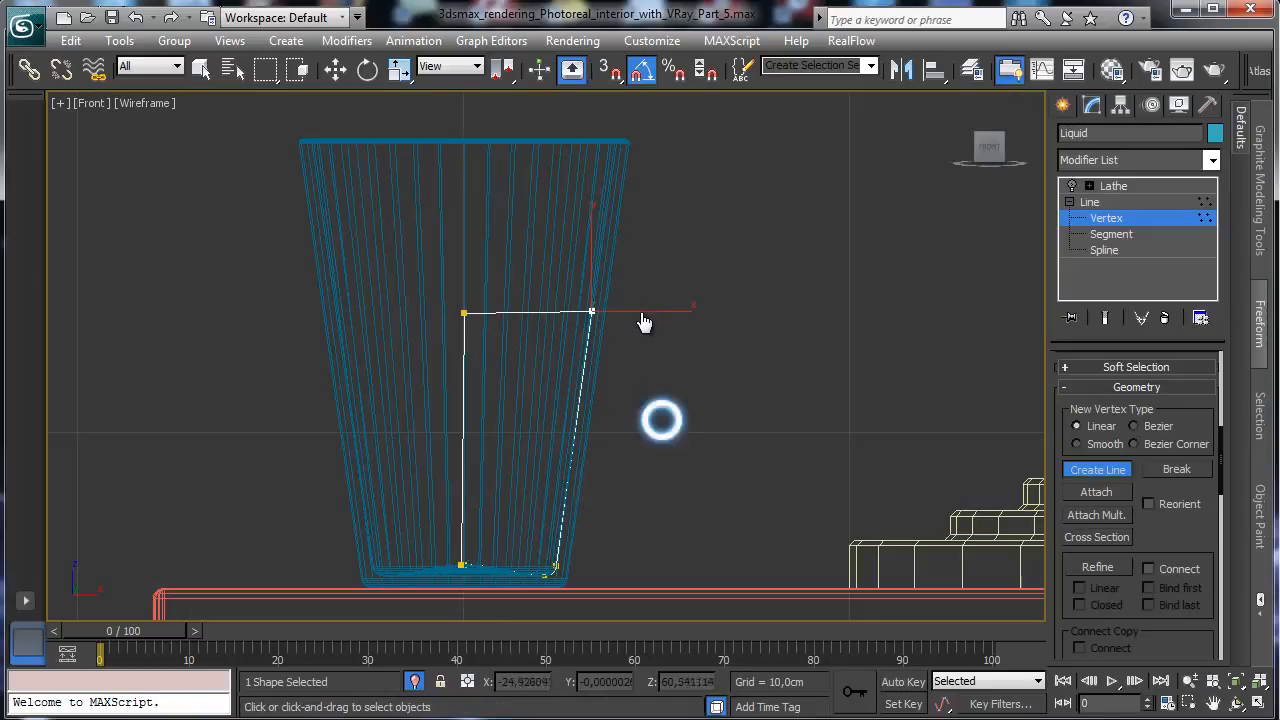
pyautogui.click(1095, 218)
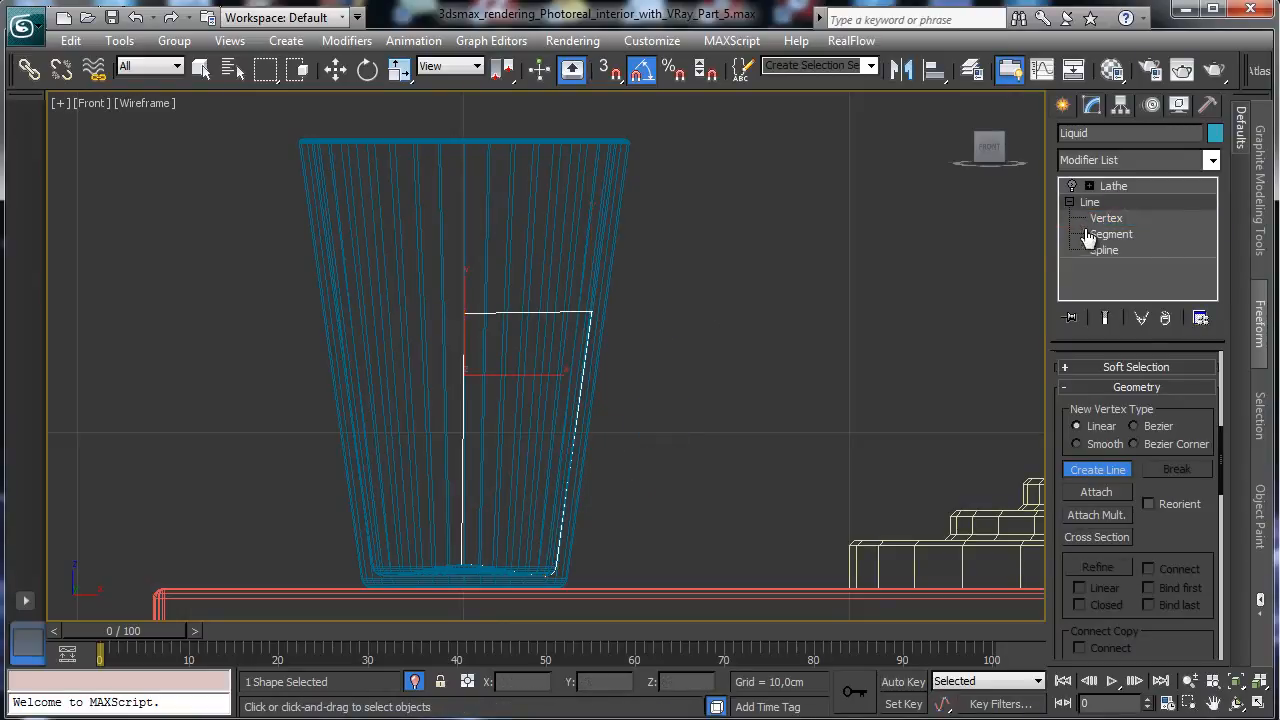
pyautogui.click(1105, 218)
pyautogui.press('w')
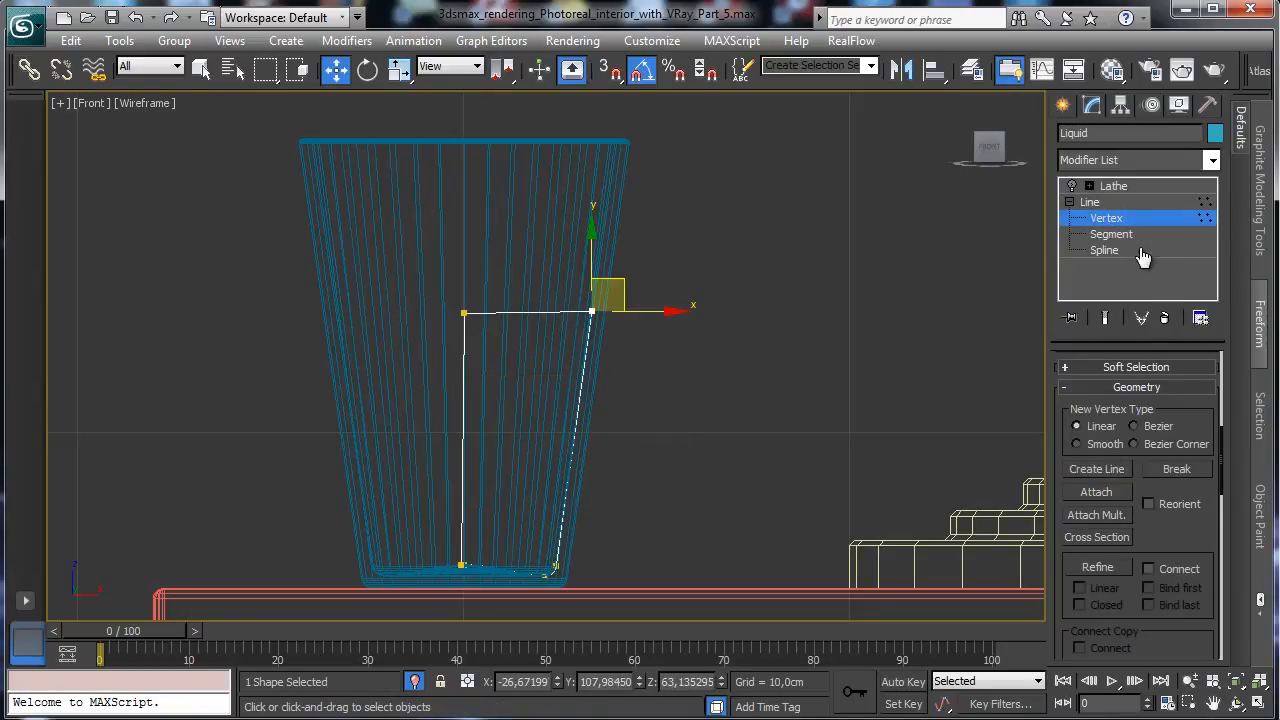
# - Fuse the overlapping vertices where the new line meets the profile at the inner wall and at the base centre
pyautogui.scroll(-5, 1127, 600)
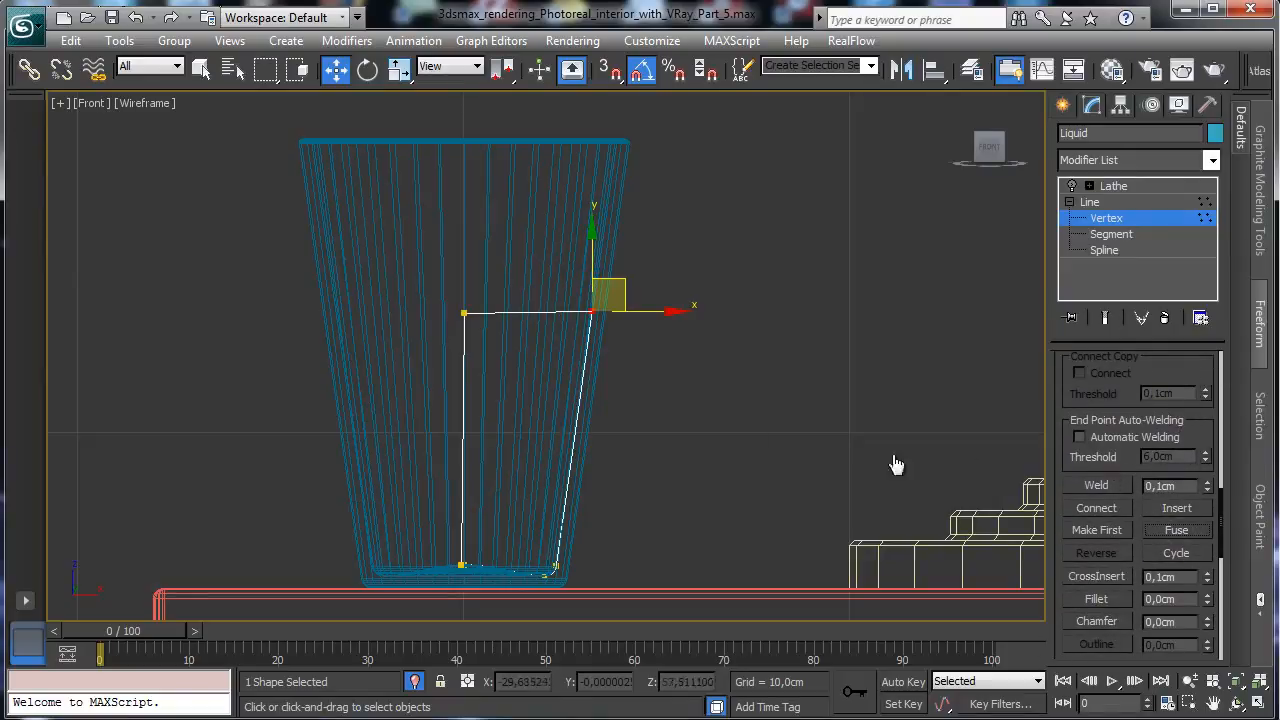
pyautogui.click(857, 310)
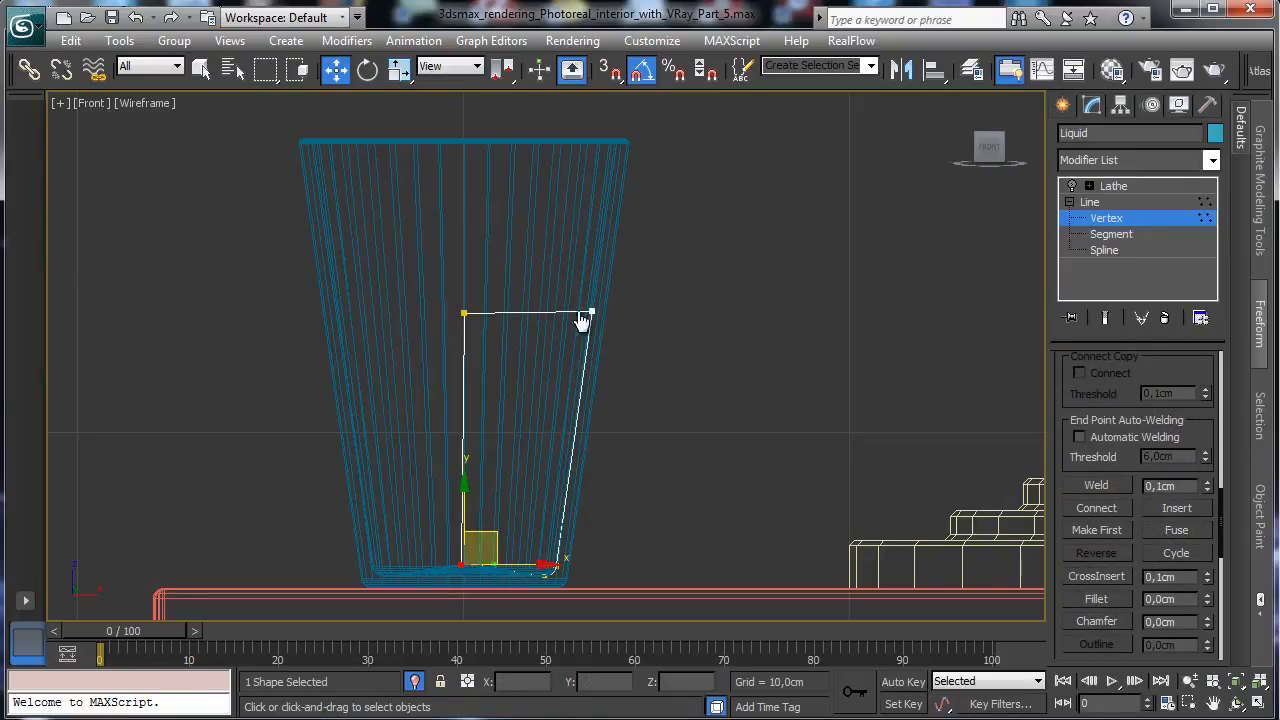
pyautogui.click(482, 320)
pyautogui.rightClick(471, 321)
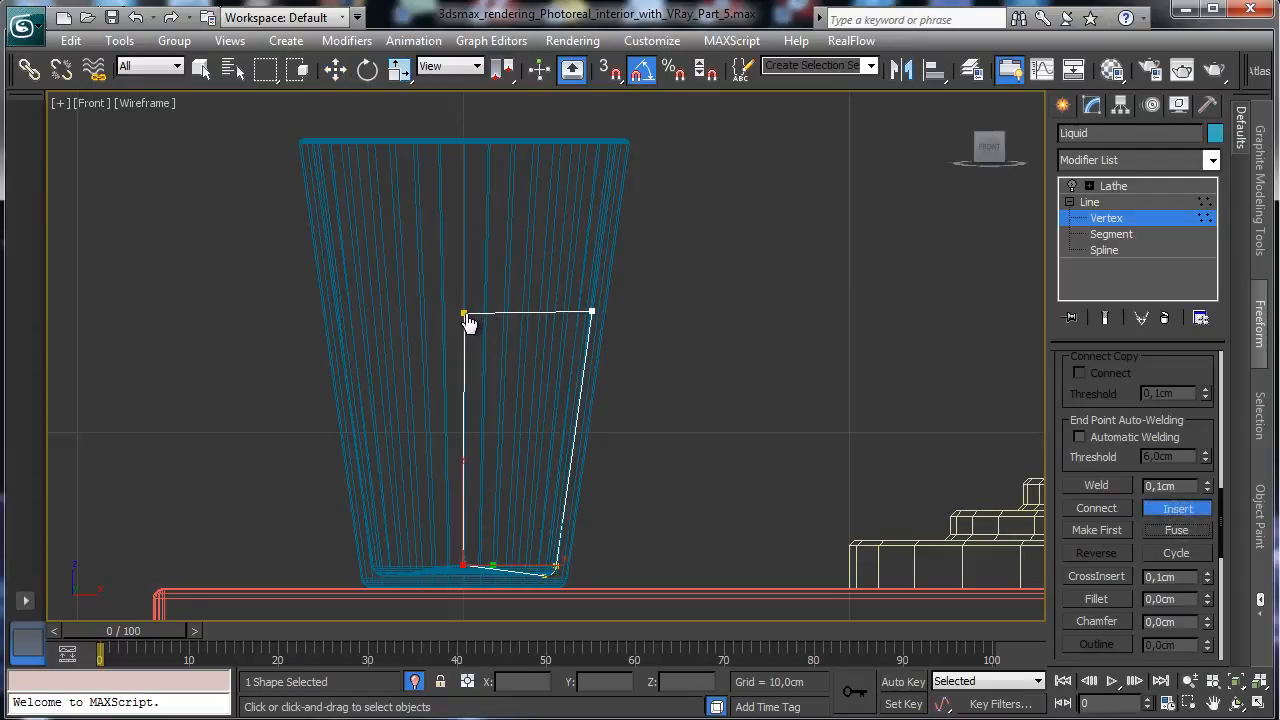
pyautogui.press('w')
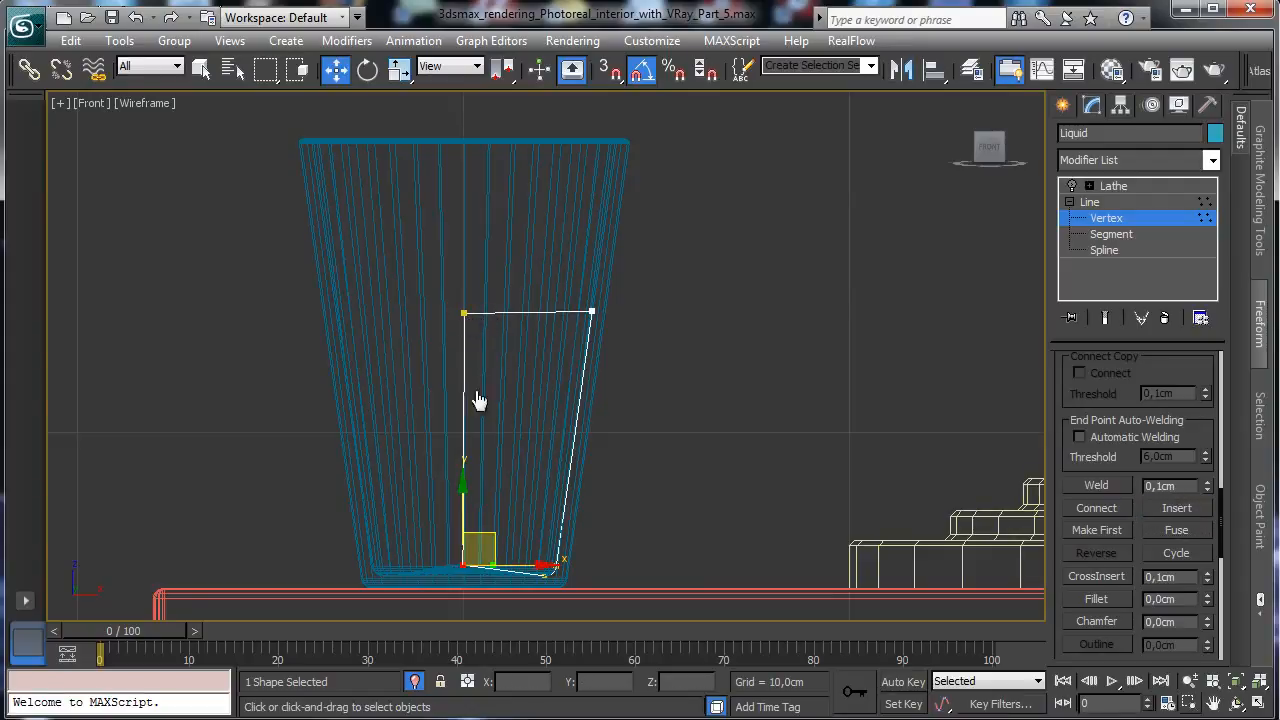
# - Straighten the profile's axis edge by moving the base centre vertex about 0.06 cm in X, and level the liquid's surface by raising its axis vertex about 0.04 cm
pyautogui.hotkey('ctrl', 'w')
pyautogui.moveTo(414, 280); pyautogui.dragTo(618, 600)
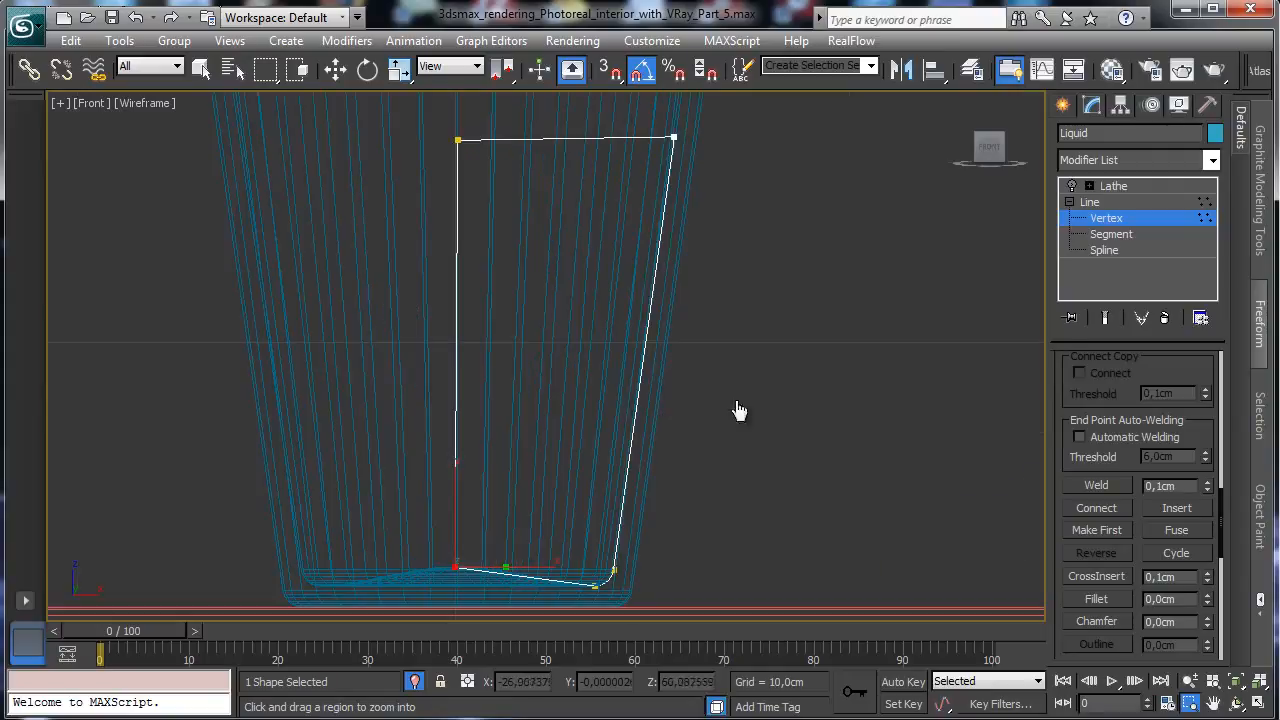
pyautogui.press('w')
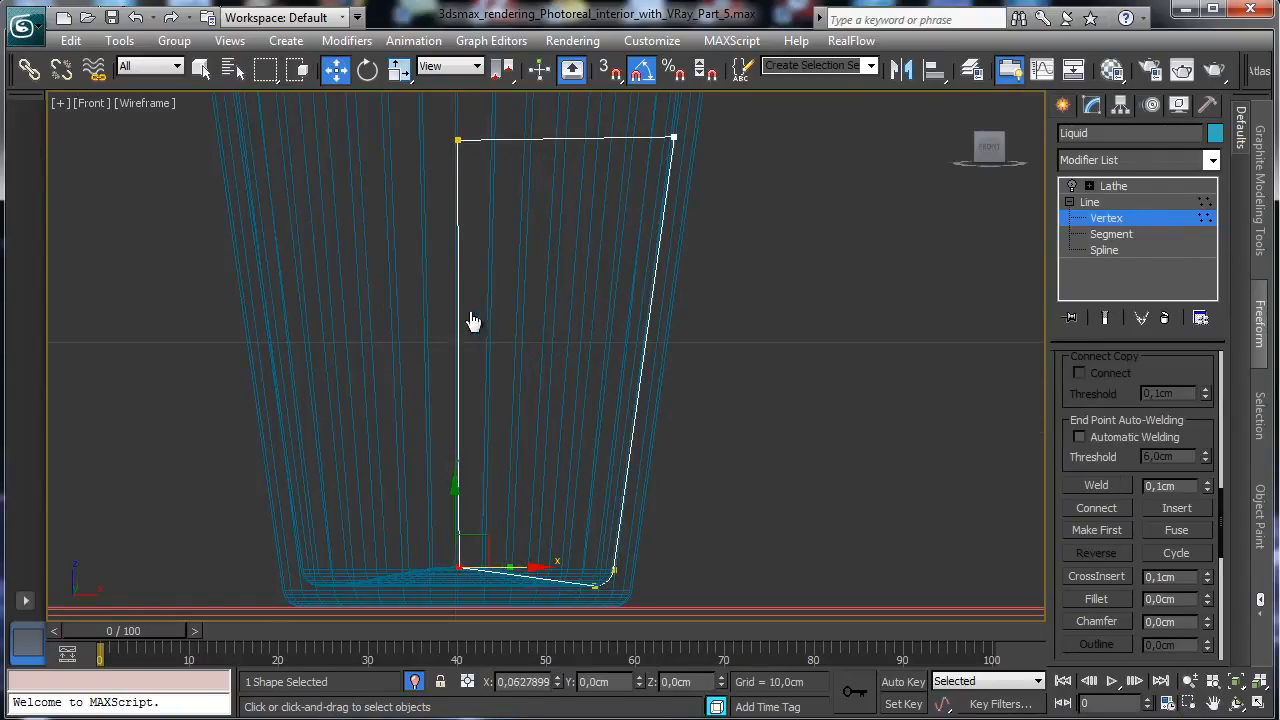
pyautogui.click(1181, 542)
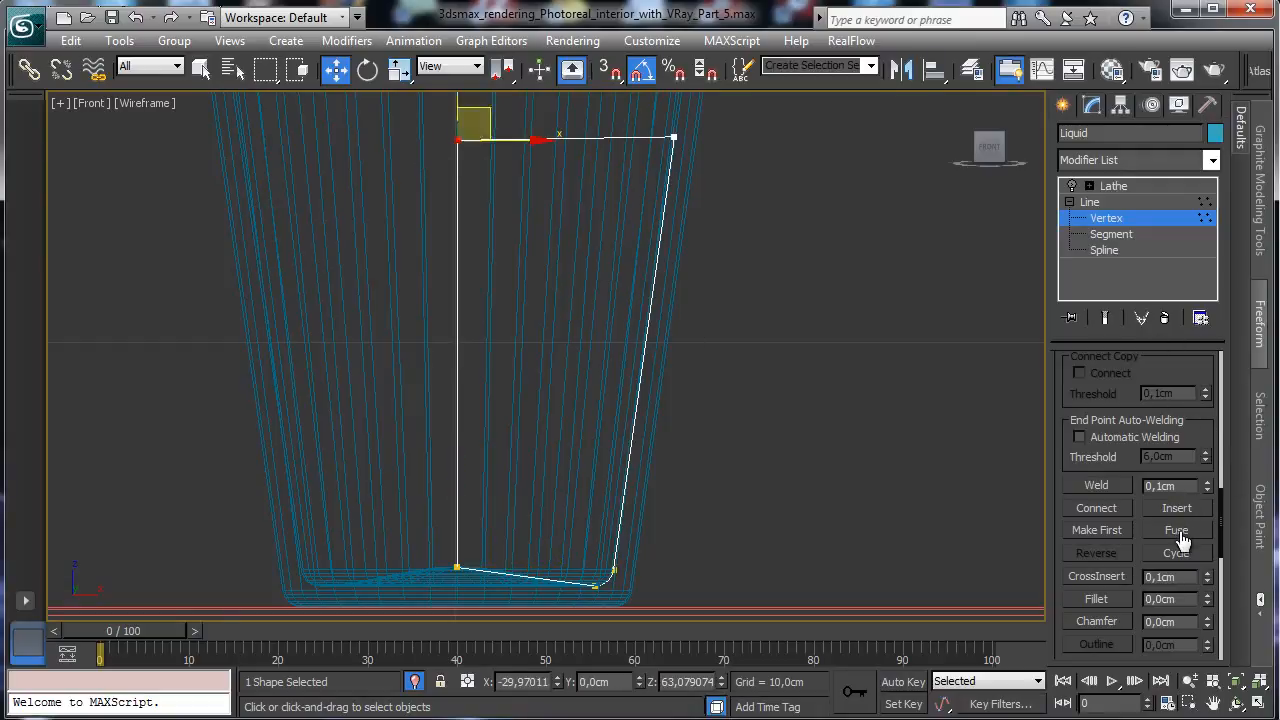
pyautogui.moveTo(443, 553); pyautogui.dragTo(603, 543)
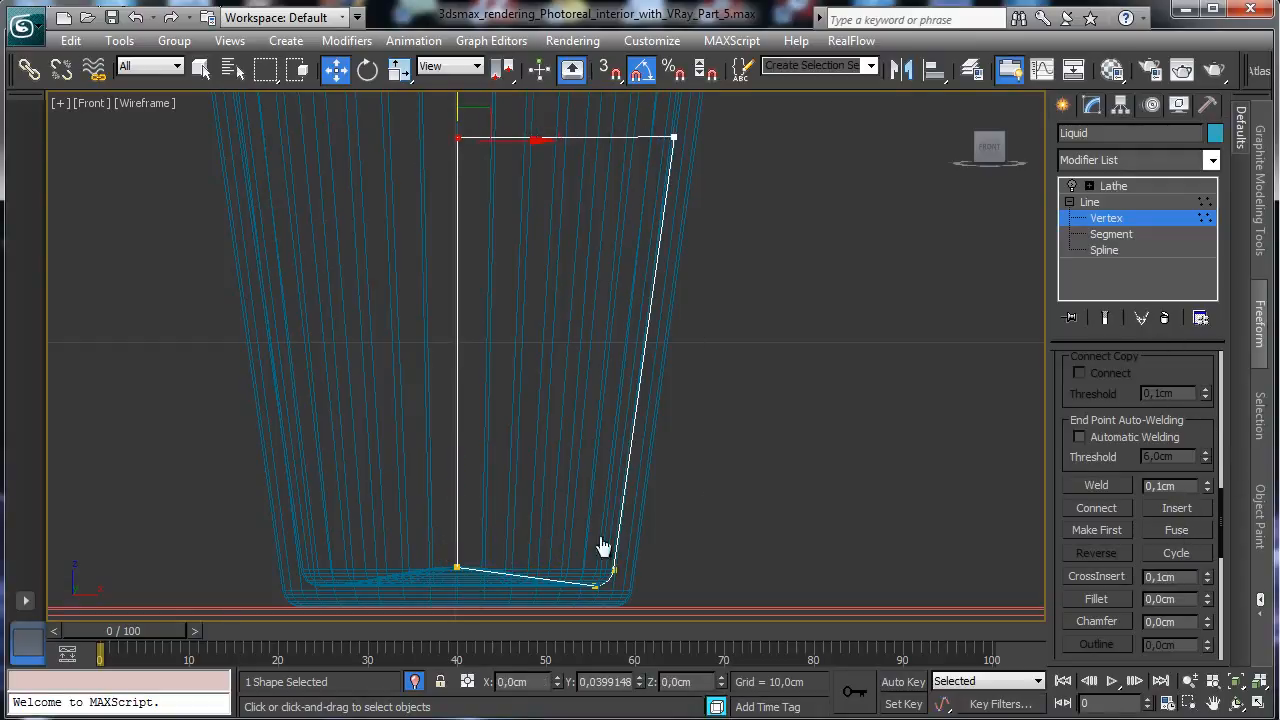
# - Refine the liquid's surface edge with a vertex close to the wall and raise the wall corner vertex about 0.12 cm
pyautogui.click(1180, 545)
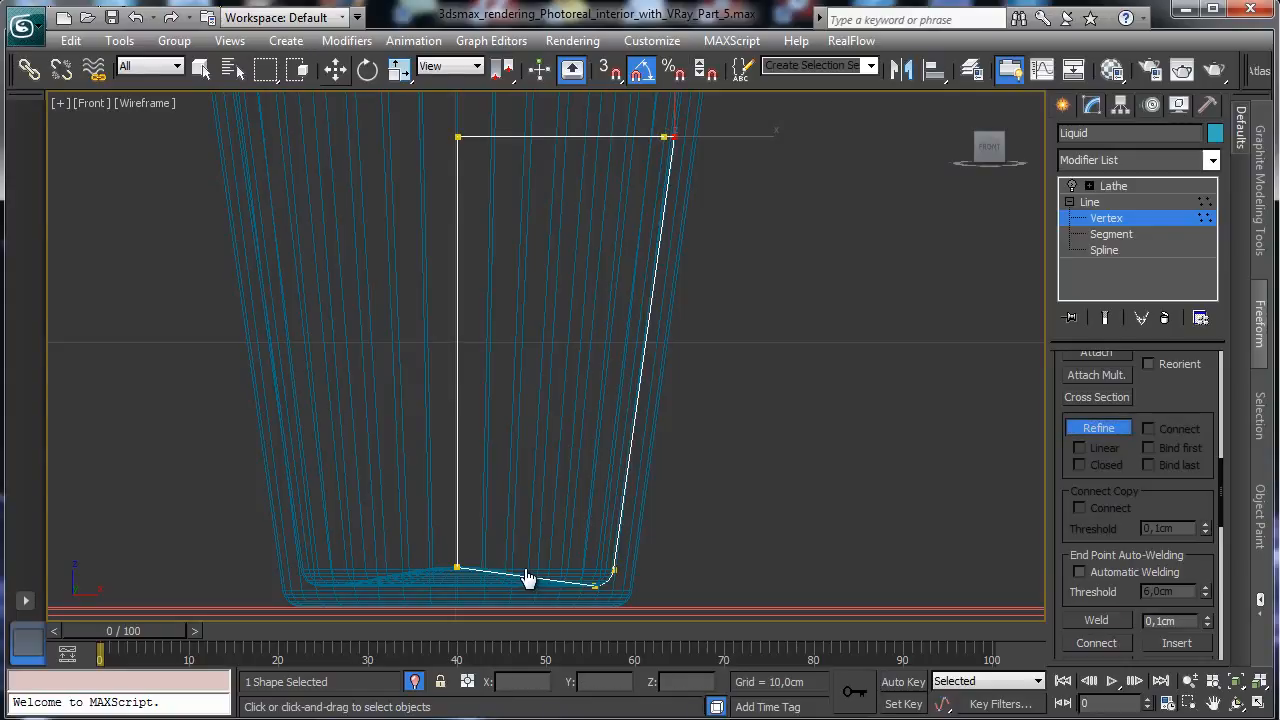
pyautogui.press('w')
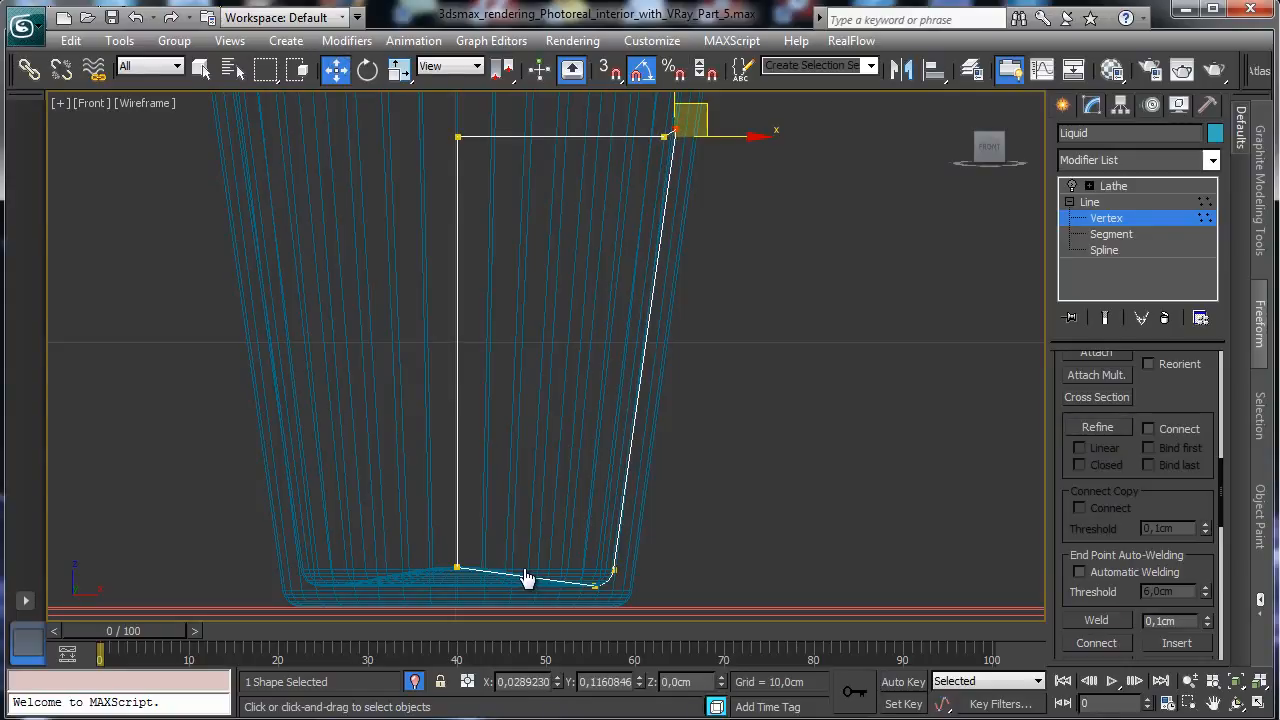
pyautogui.moveTo(675, 131); pyautogui.dragTo(675, 130)
# - Fillet the added surface vertex beside the raised wall corner by about 0.34 cm
pyautogui.click(661, 138)
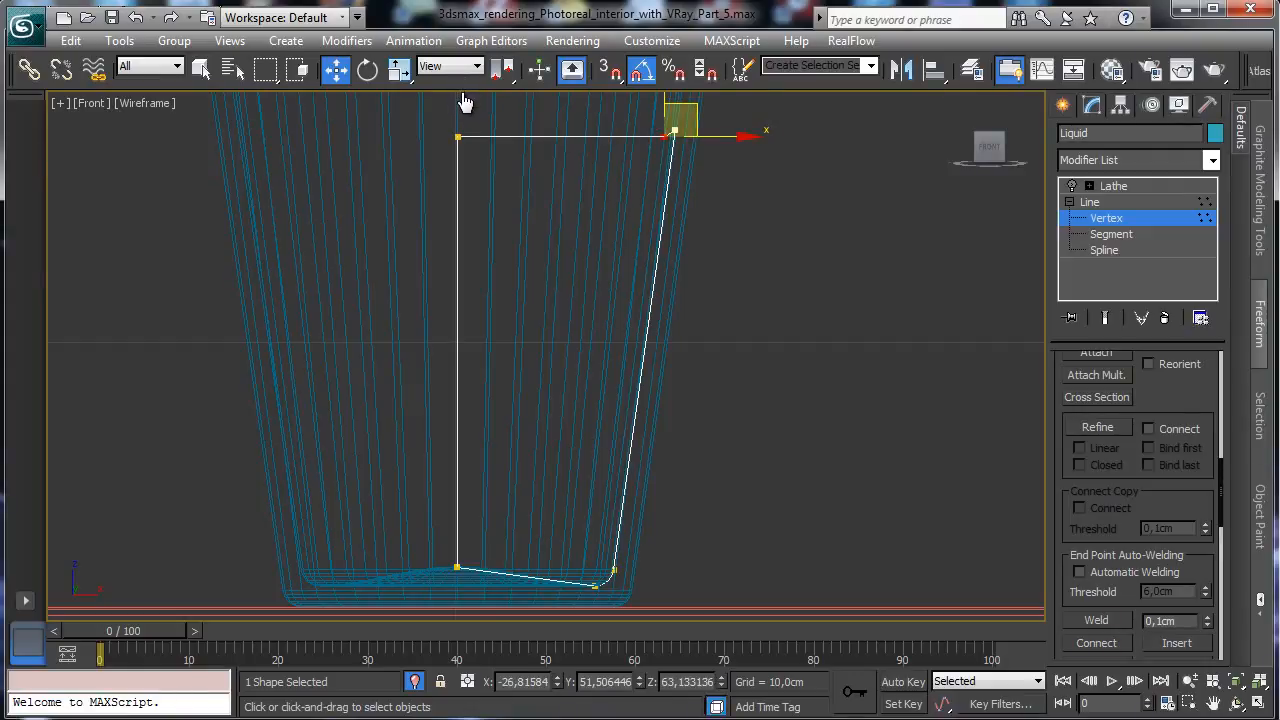
pyautogui.scroll(-4, 465, 101)
pyautogui.click(1097, 446)
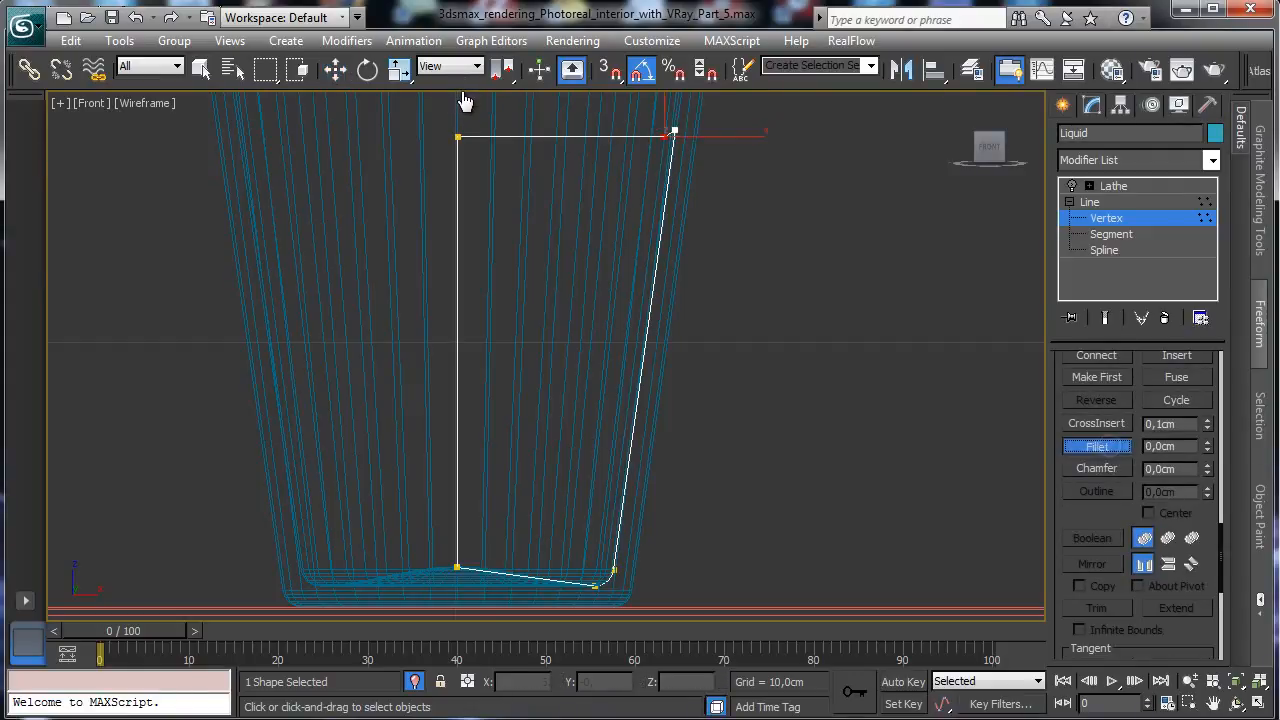
pyautogui.moveTo(664, 137); pyautogui.dragTo(814, 158)
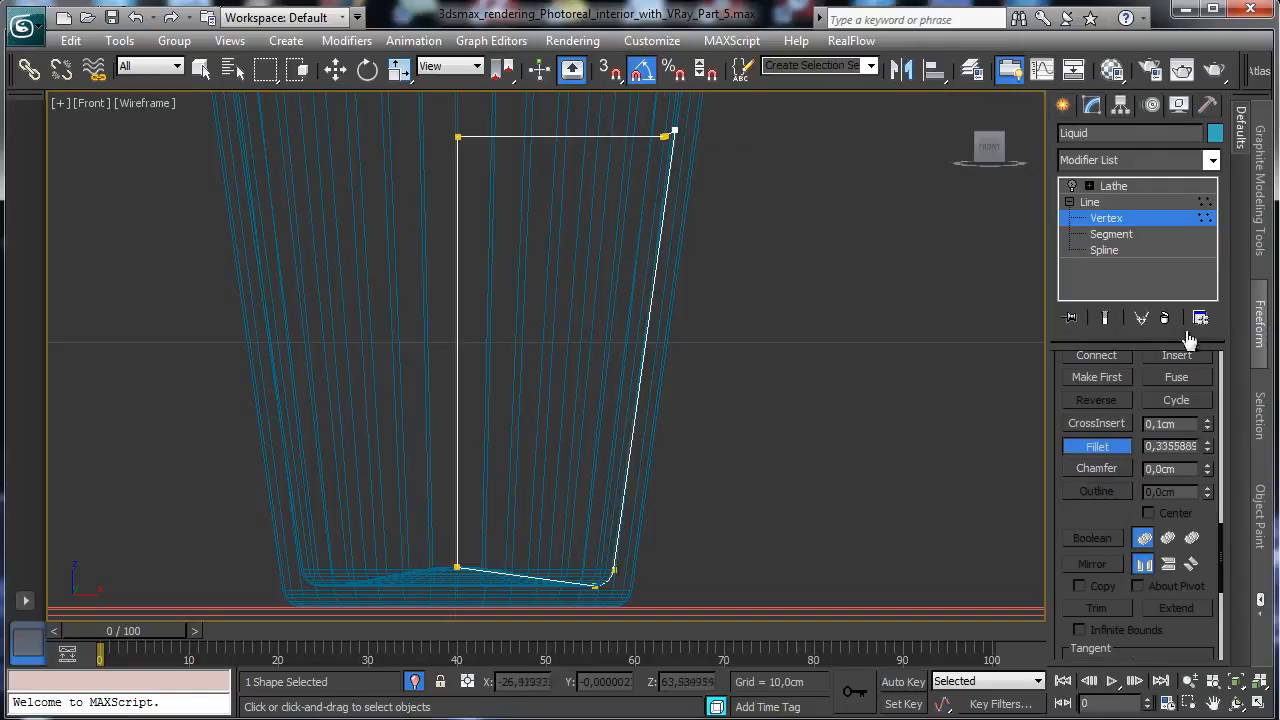
# - Try to revolve the closed Liquid profile with its existing Lathe modifier and with a freshly applied Lathe in its place
pyautogui.moveTo(1188, 341); pyautogui.dragTo(1158, 498)
pyautogui.click(1155, 220)
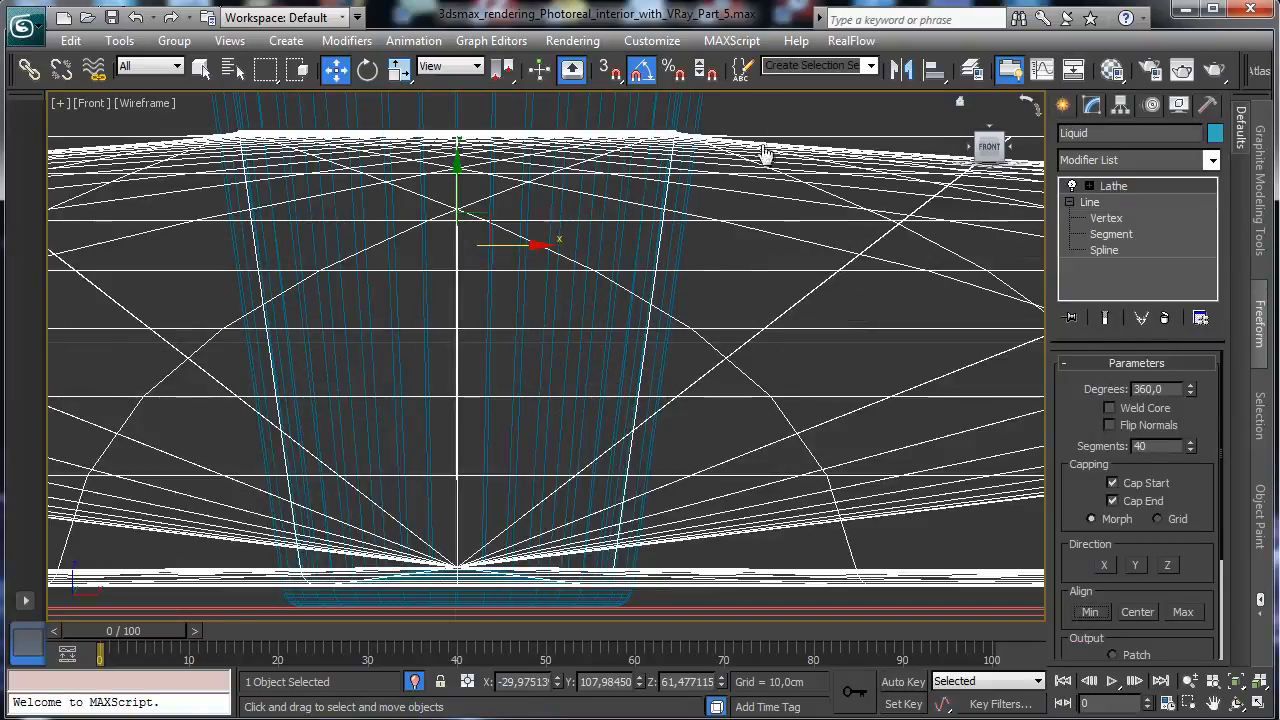
pyautogui.hotkey('ctrl', 'z')
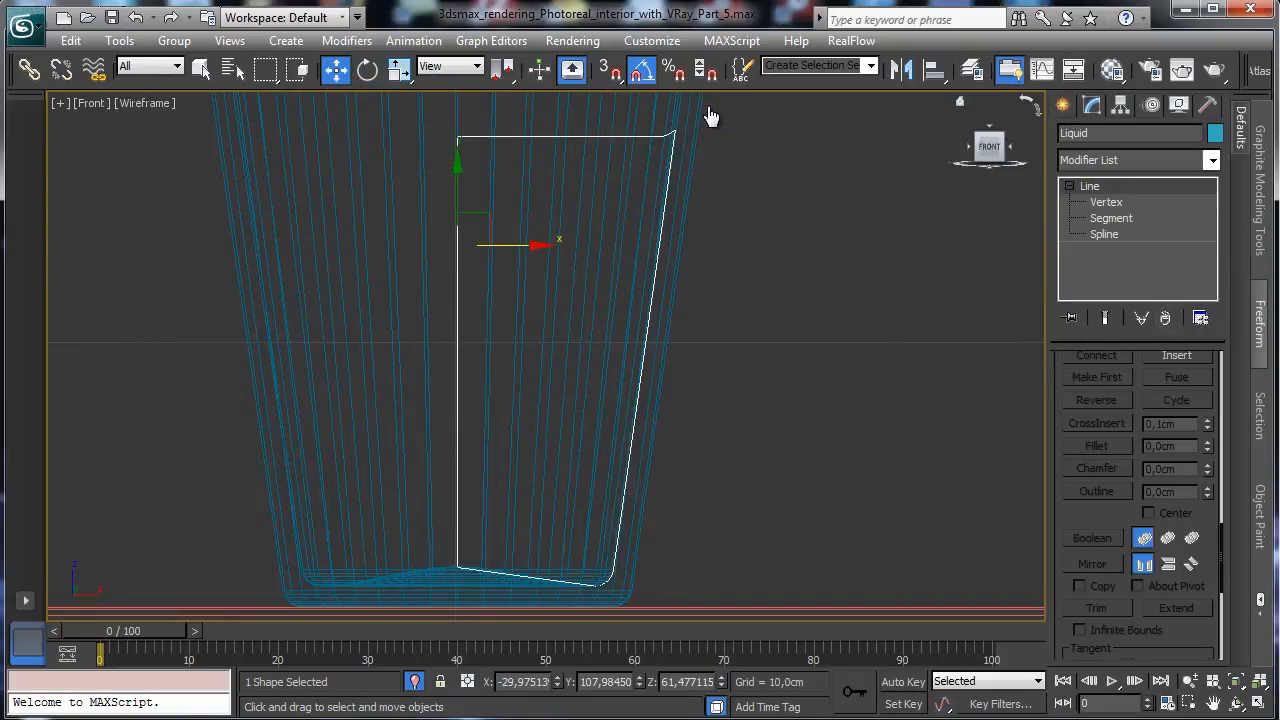
pyautogui.click(1212, 160)
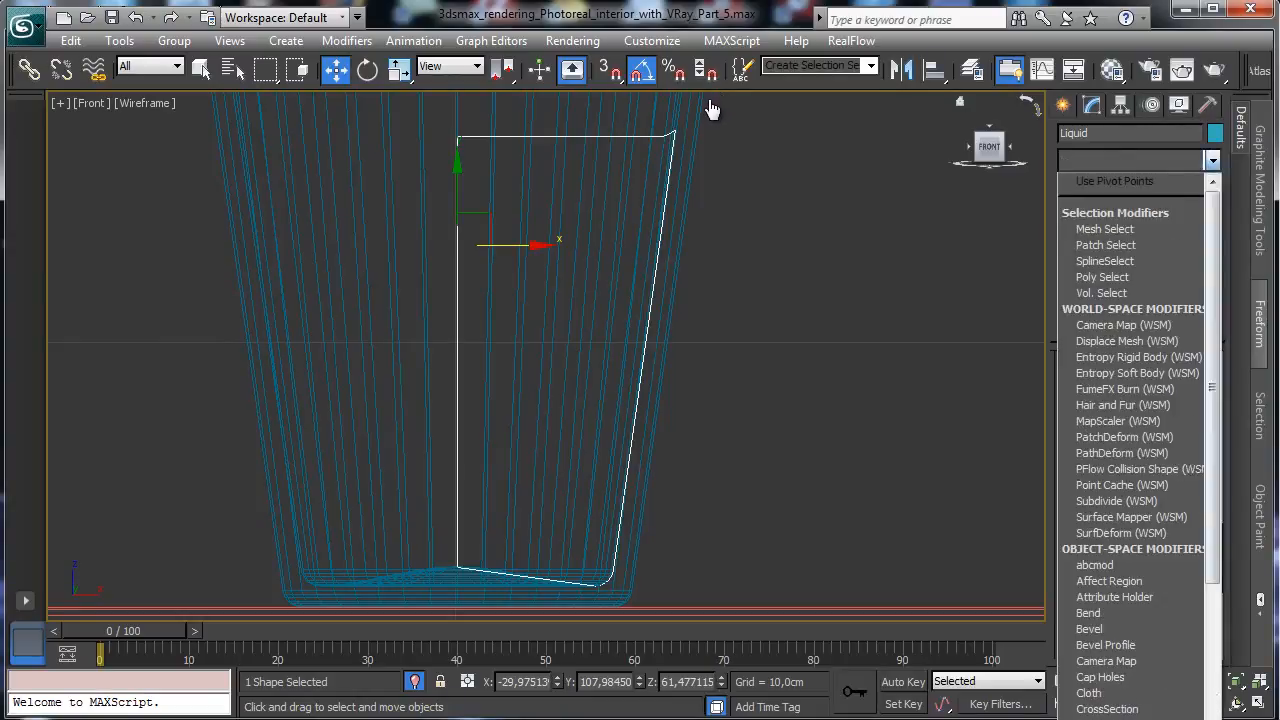
pyautogui.moveTo(1212, 213); pyautogui.dragTo(1212, 474)
pyautogui.press('Return')
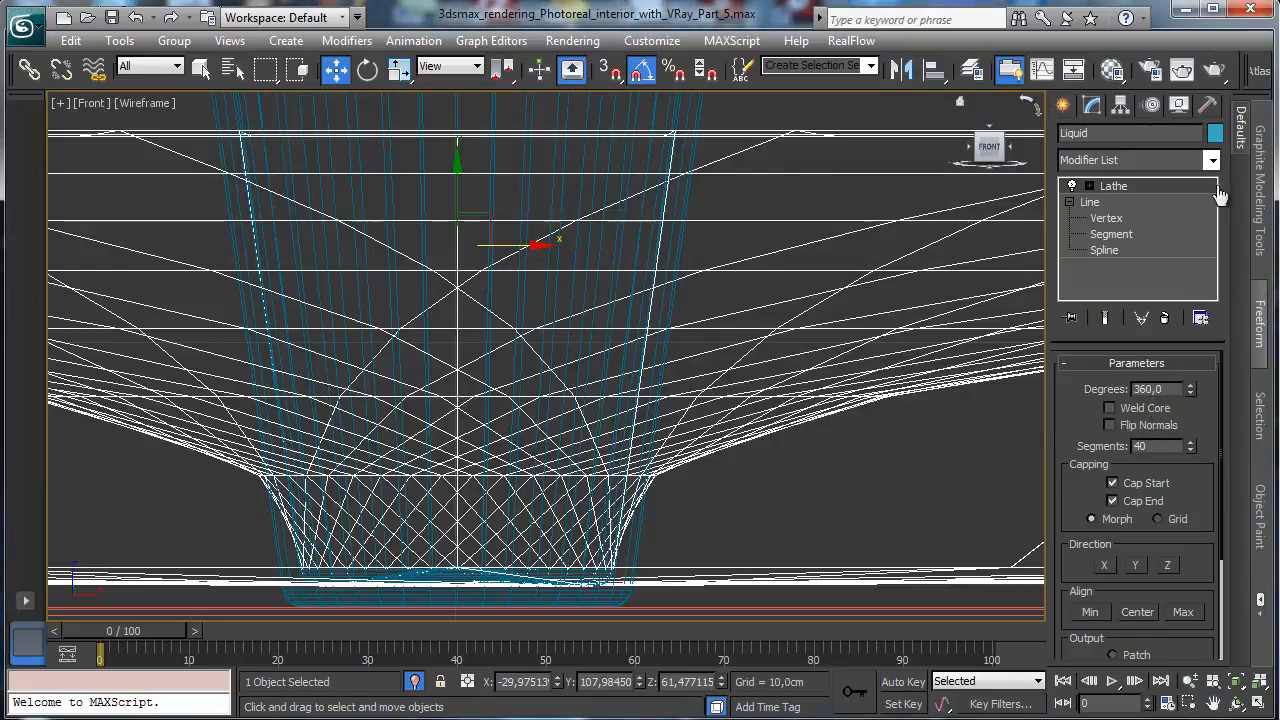
pyautogui.click(1112, 482)
# - Rename the editable poly Glass001 inside the glass as Liquid in the four-viewport layout
pyautogui.hotkey('alt', 'w')
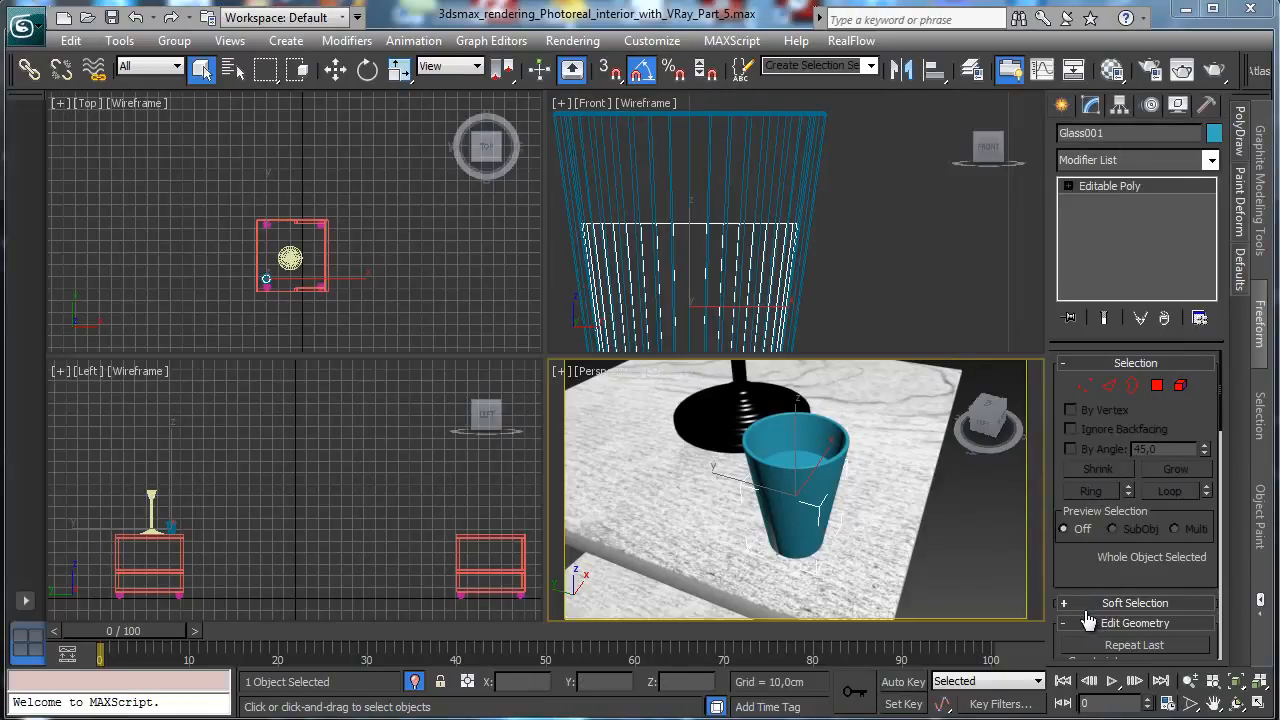
pyautogui.write('Liqui')
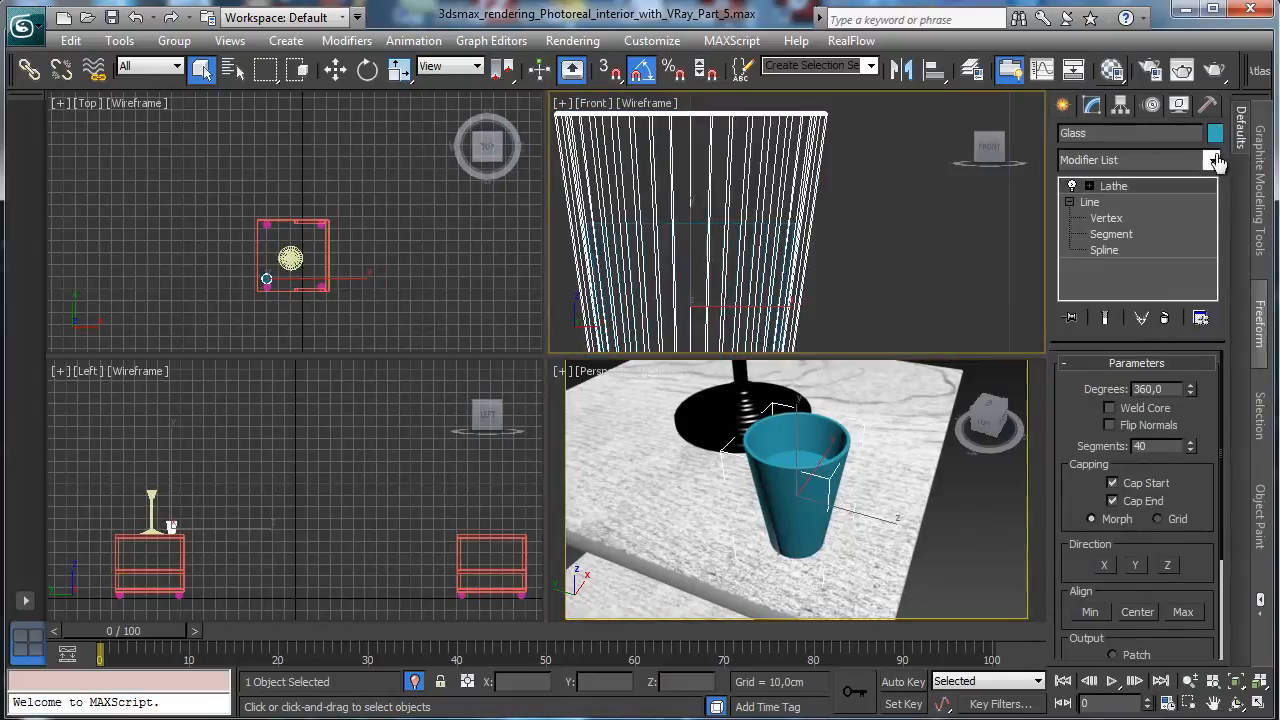
# - Open the Material Editor with the glass selected and pick the Sphere vase material sample
pyautogui.press('m')
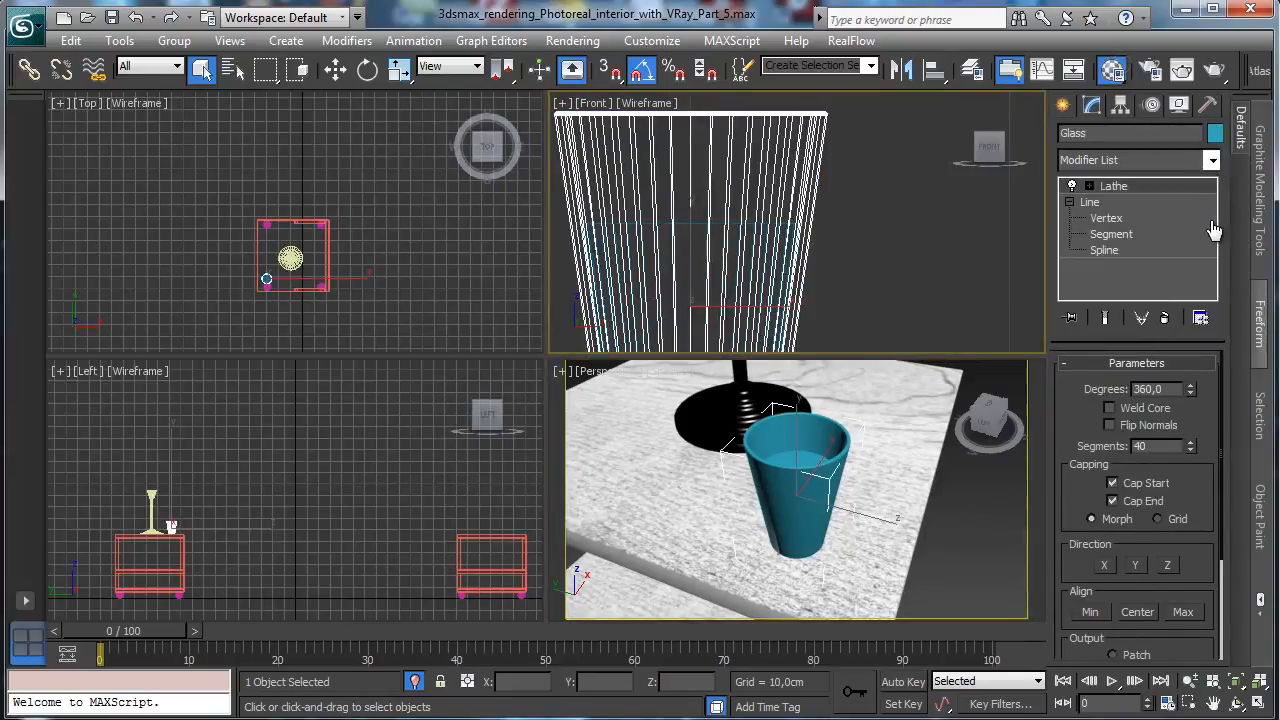
pyautogui.click(1112, 500)
pyautogui.click(190, 236)
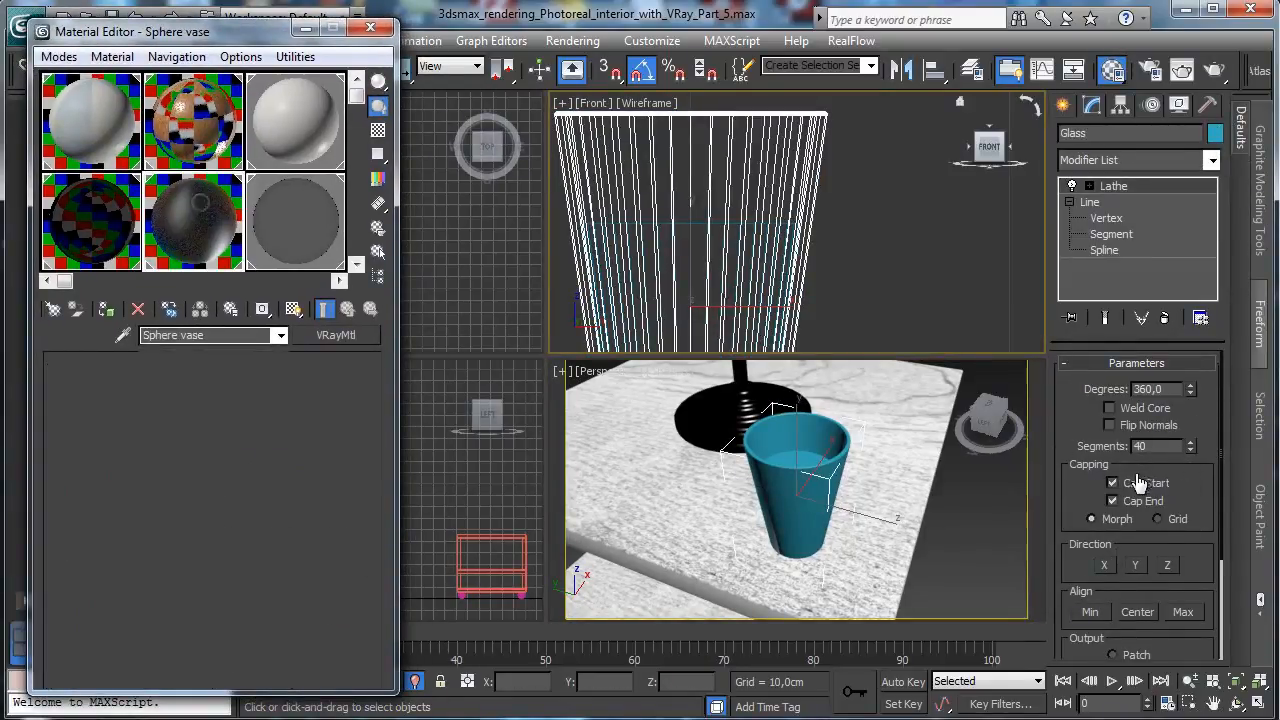
# - Reset the Sphere vase sample in the editor slot only, rename it Glasses and assign it to the glass
pyautogui.click(138, 309)
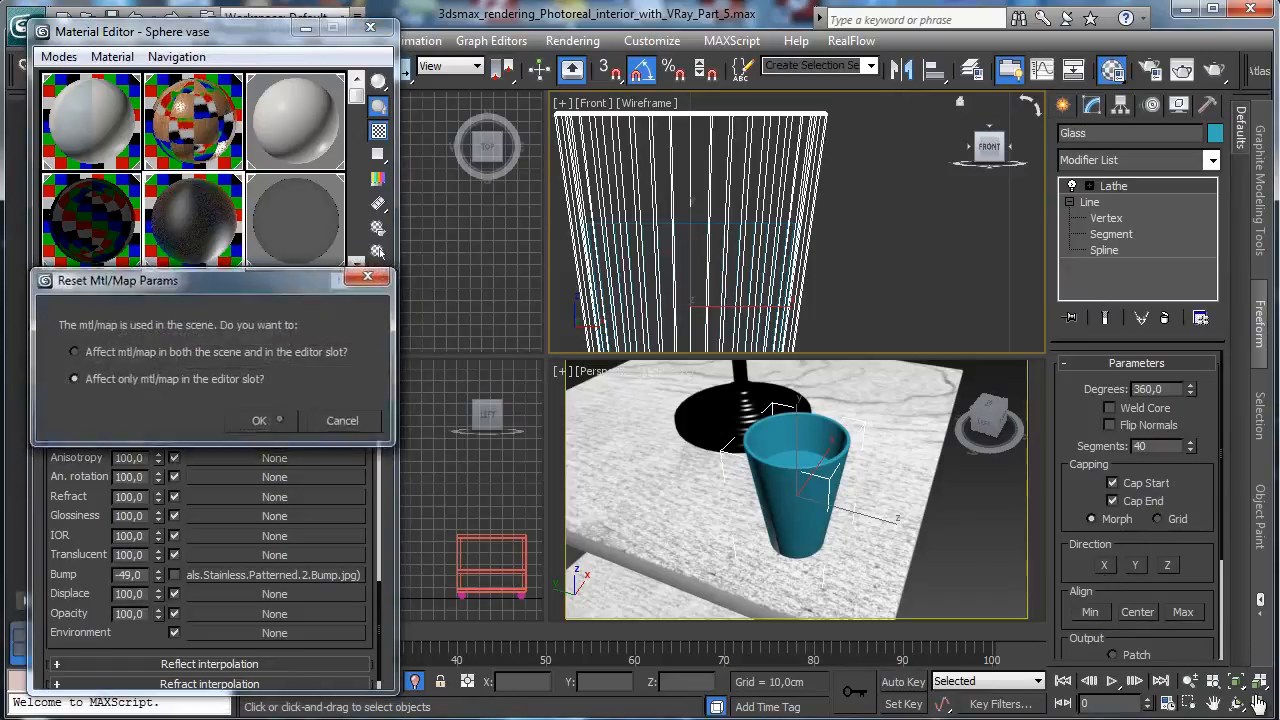
pyautogui.press('Return')
pyautogui.write('G')
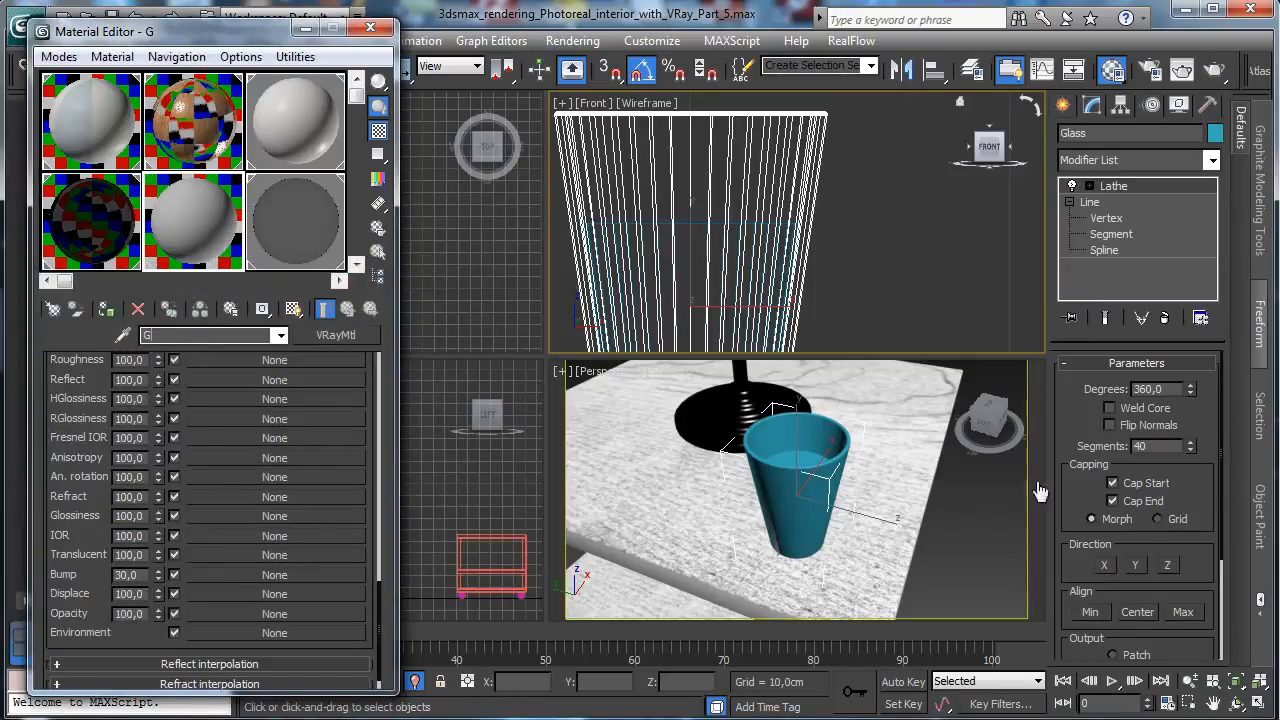
pyautogui.write('lasses')
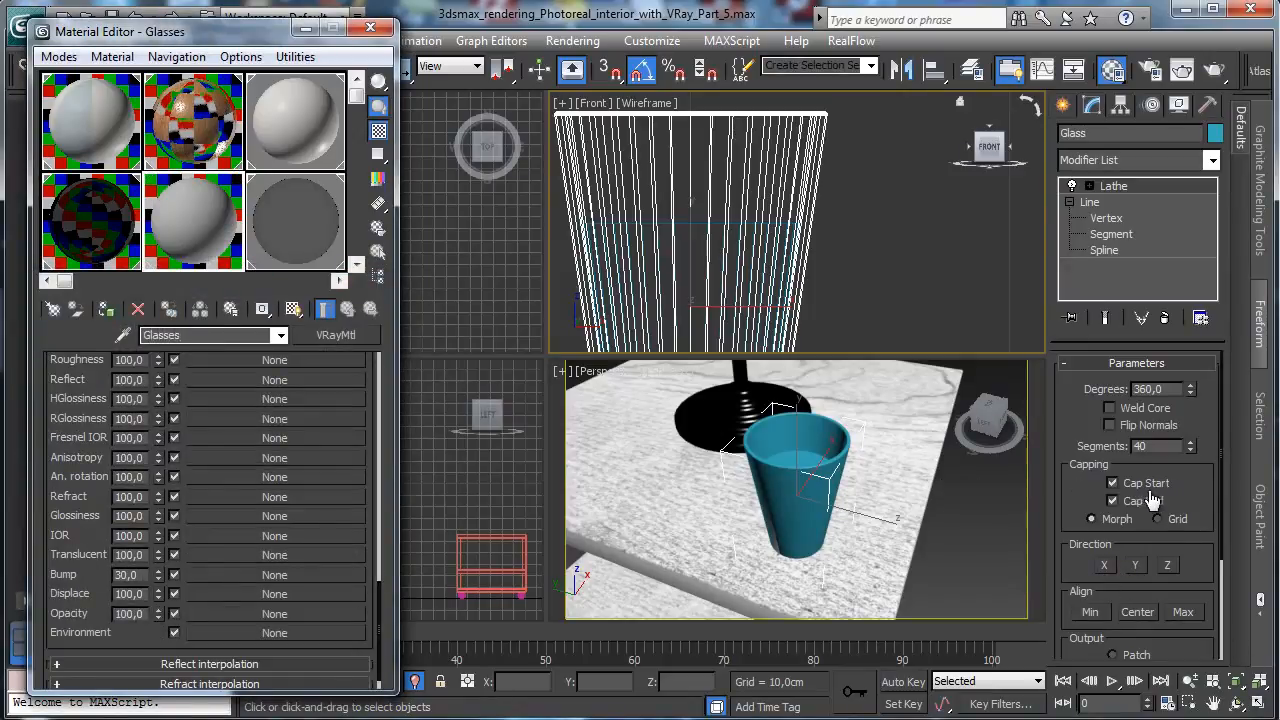
pyautogui.click(106, 308)
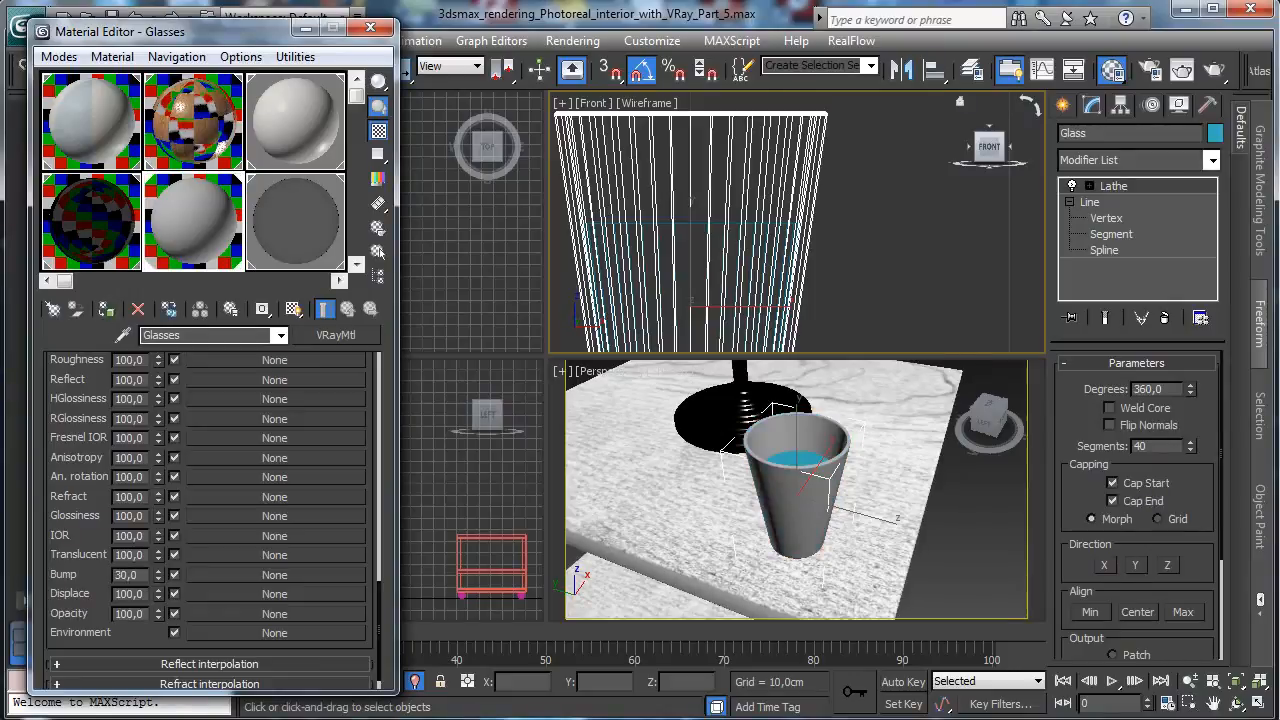
# - Make Glasses a VRayMtl with black diffuse, white Fresnel reflections, Fresnel IOR 1.5 and reflection glossiness 0.96
pyautogui.click(336, 335)
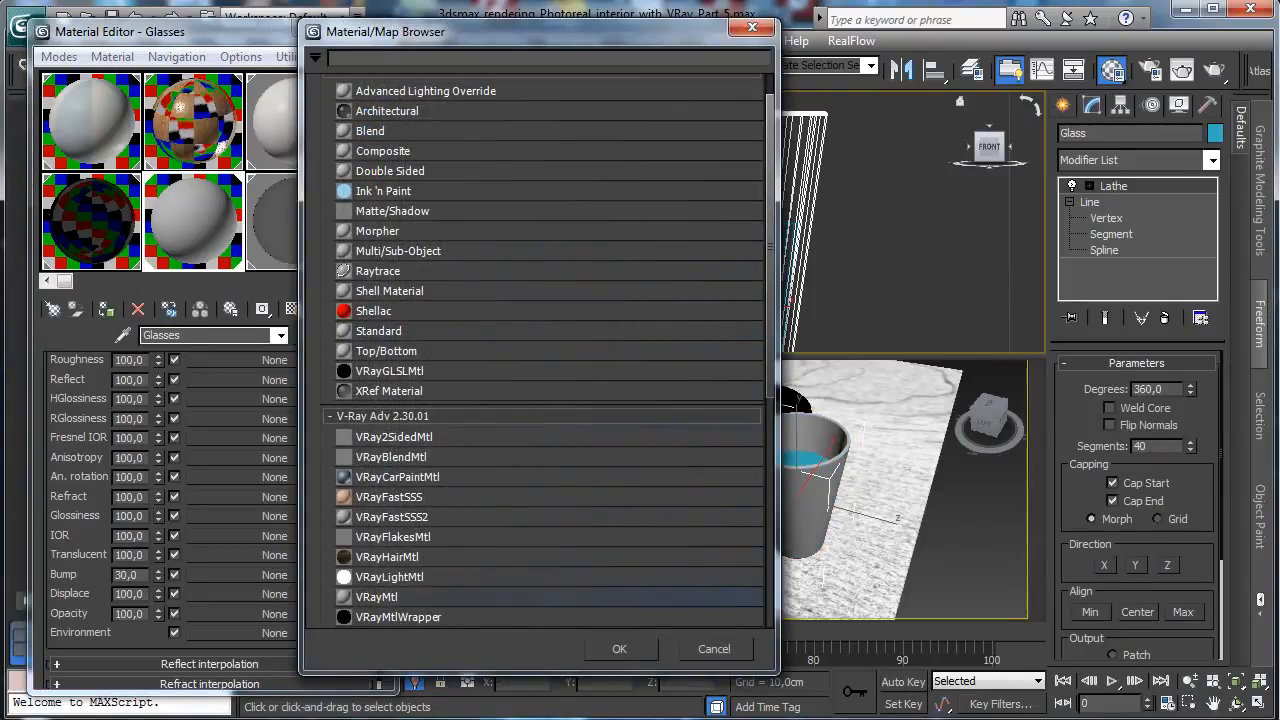
pyautogui.doubleClick(385, 597)
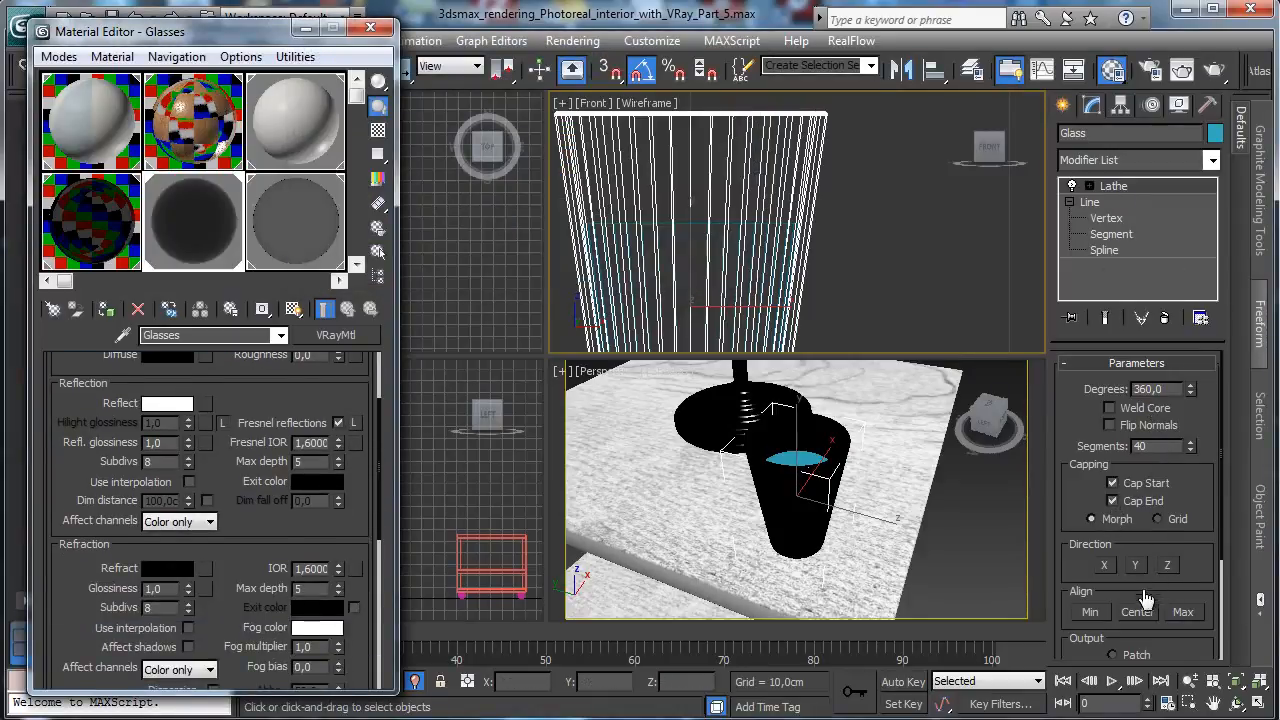
pyautogui.write('15')
pyautogui.press('Return')
pyautogui.moveTo(188, 443); pyautogui.dragTo(188, 449)
# - Set the Glasses material's refraction colour to value 210 and its refraction IOR to 1.42, with Affect shadows enabled
pyautogui.click(167, 568)
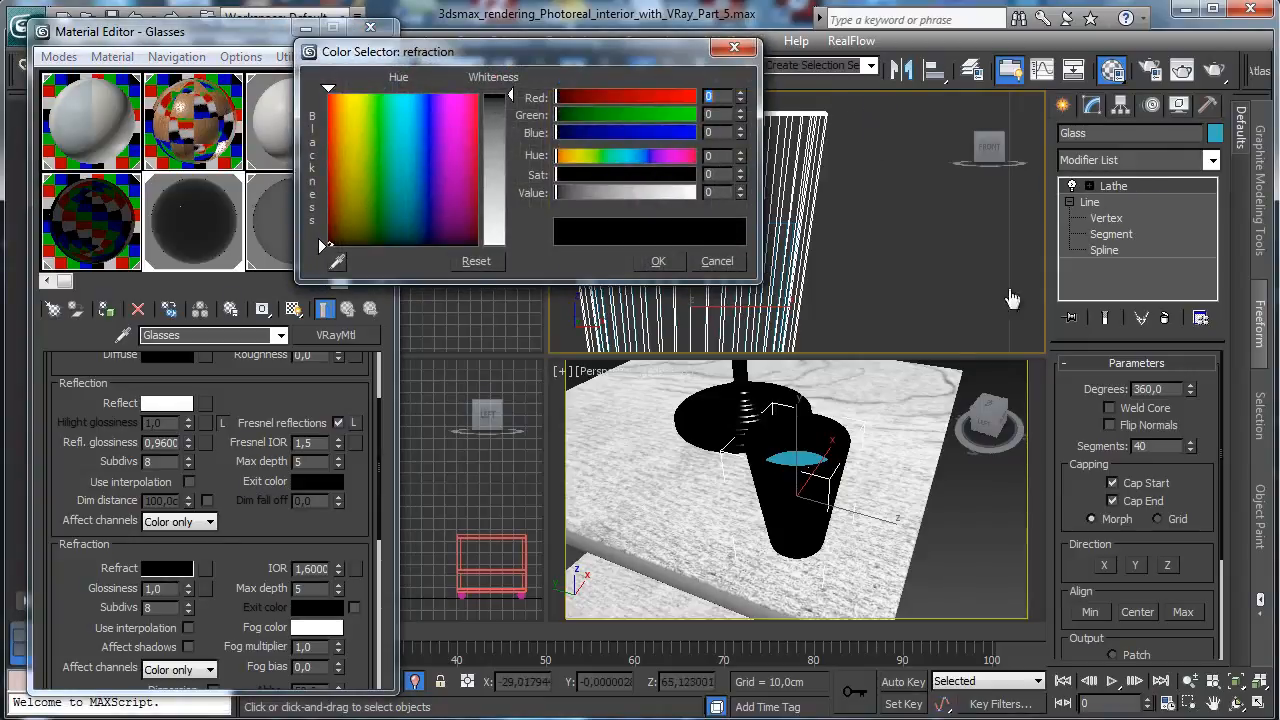
pyautogui.press('Tab')
pyautogui.press('Tab')
pyautogui.press('Tab')
pyautogui.press('Tab')
pyautogui.press('Tab')
pyautogui.write('230')
pyautogui.press('Return')
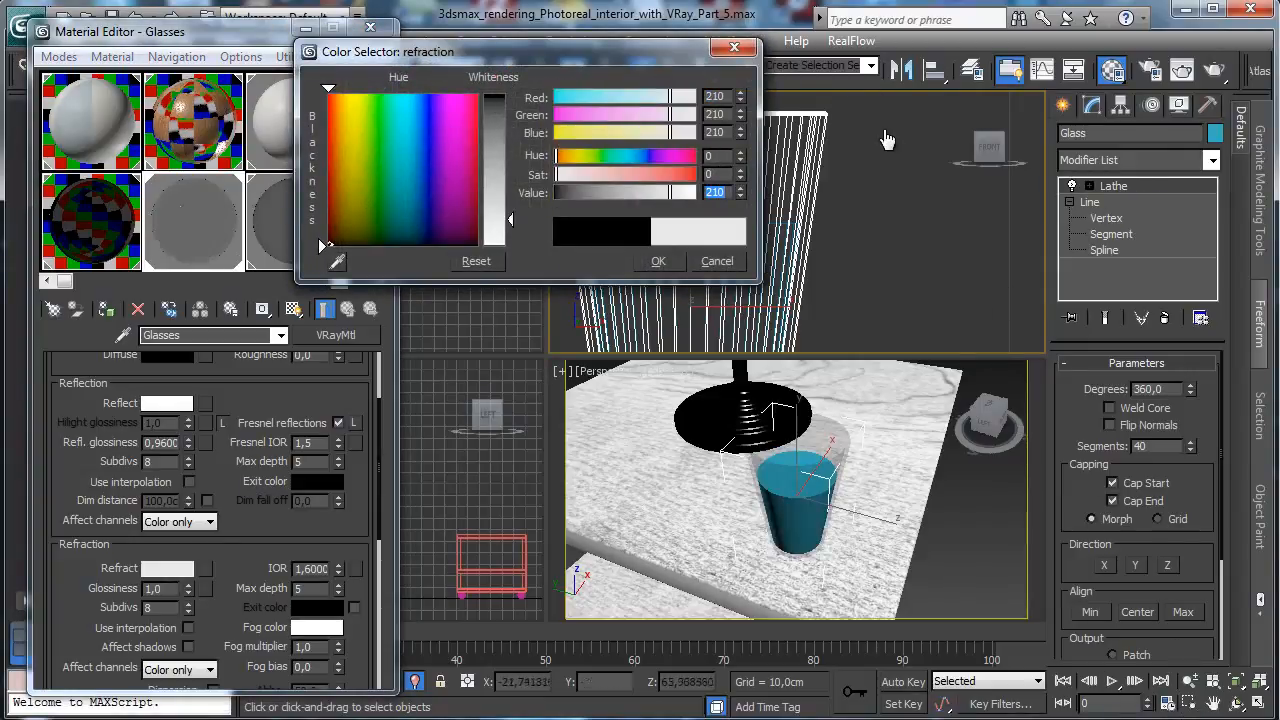
pyautogui.press('Return')
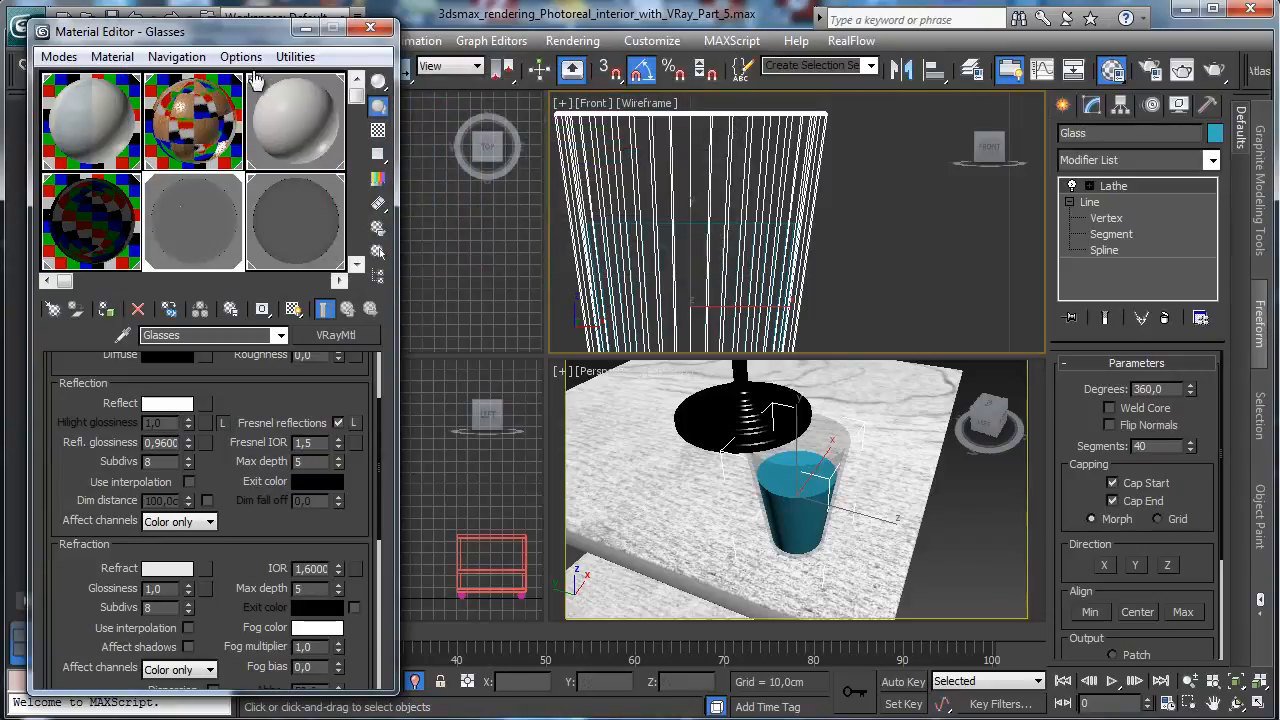
pyautogui.doubleClick(310, 568)
pyautogui.write('1,42')
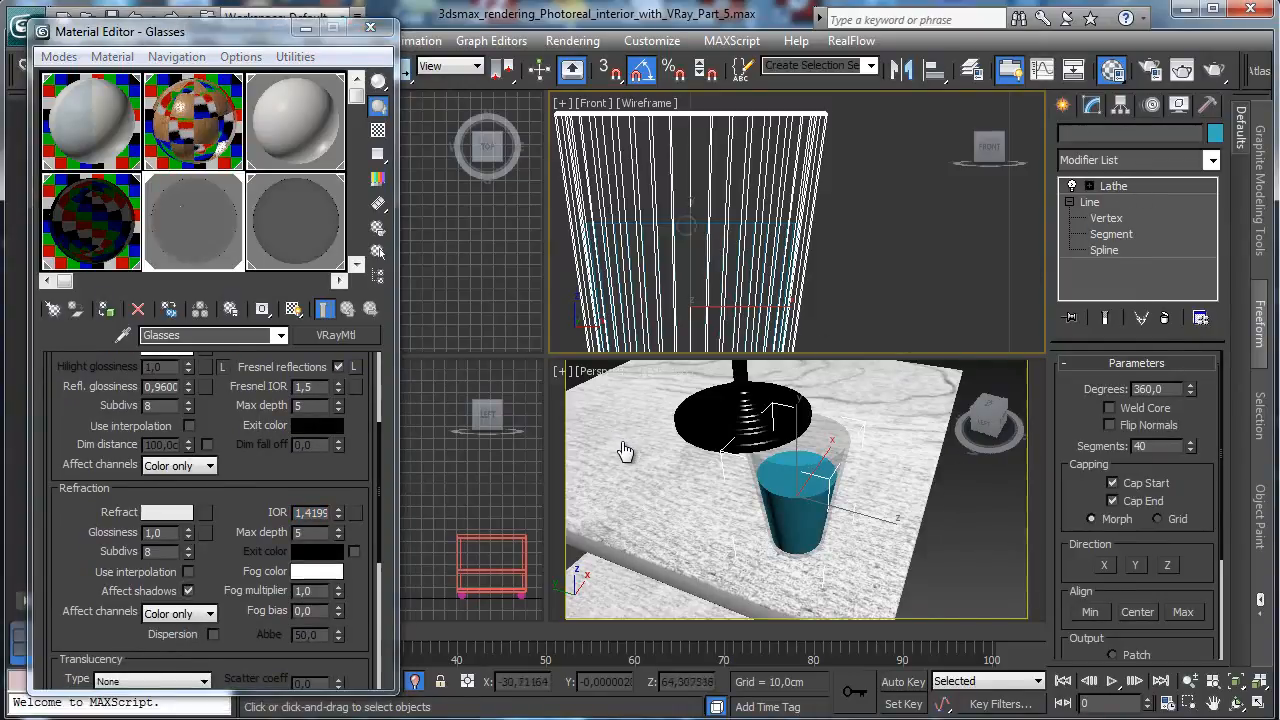
# - Reset the Chromic material sample in the editor slot and rename it Liquid
pyautogui.click(310, 200)
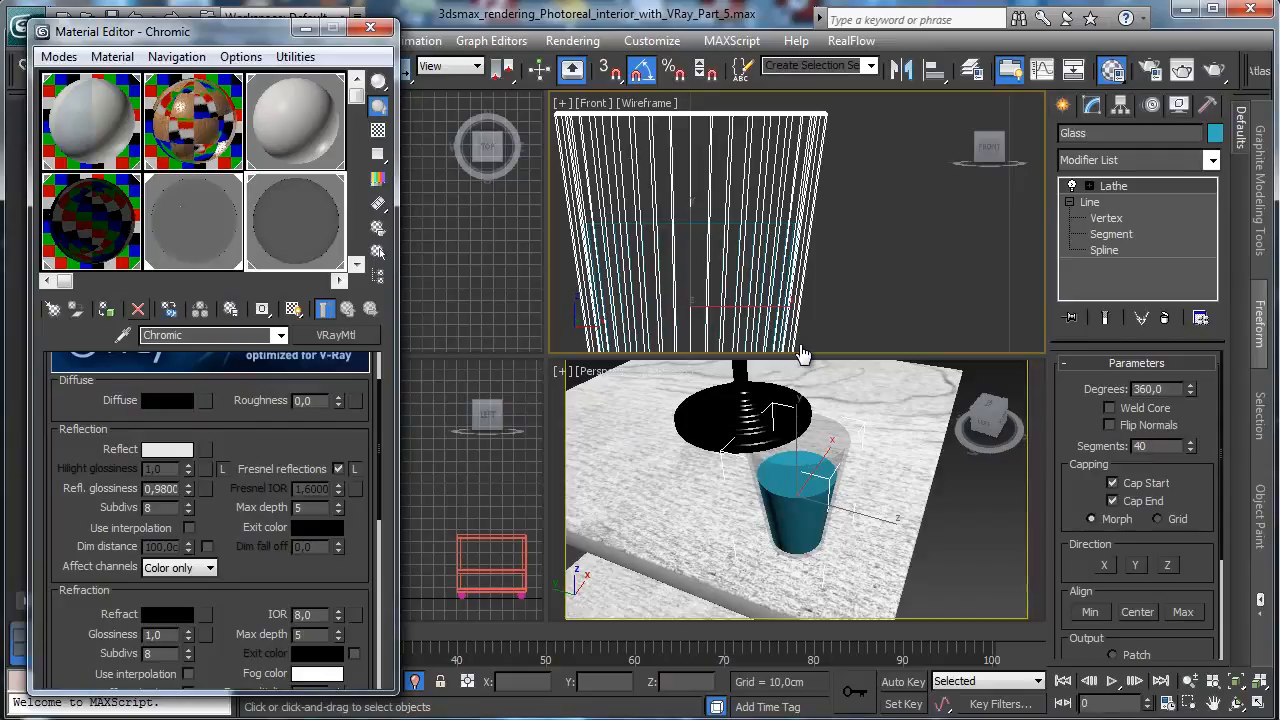
pyautogui.click(138, 309)
pyautogui.click(258, 420)
pyautogui.click(205, 335)
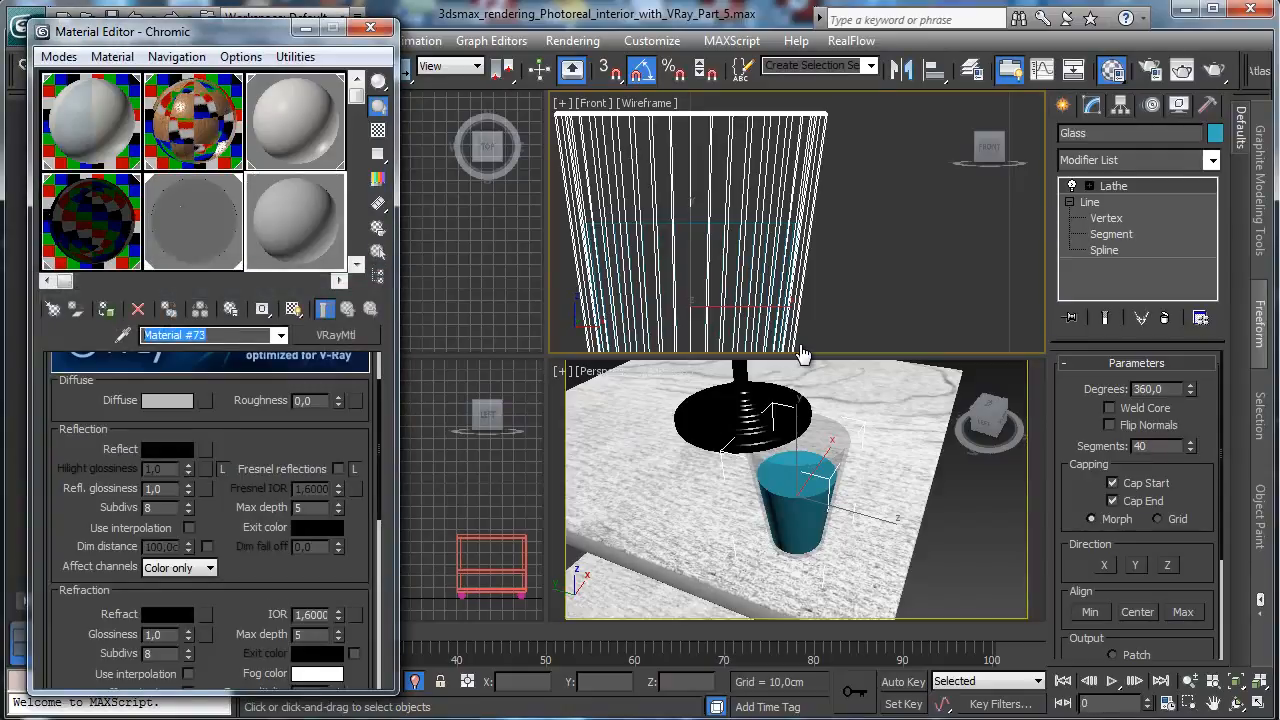
pyautogui.write('Liquid')
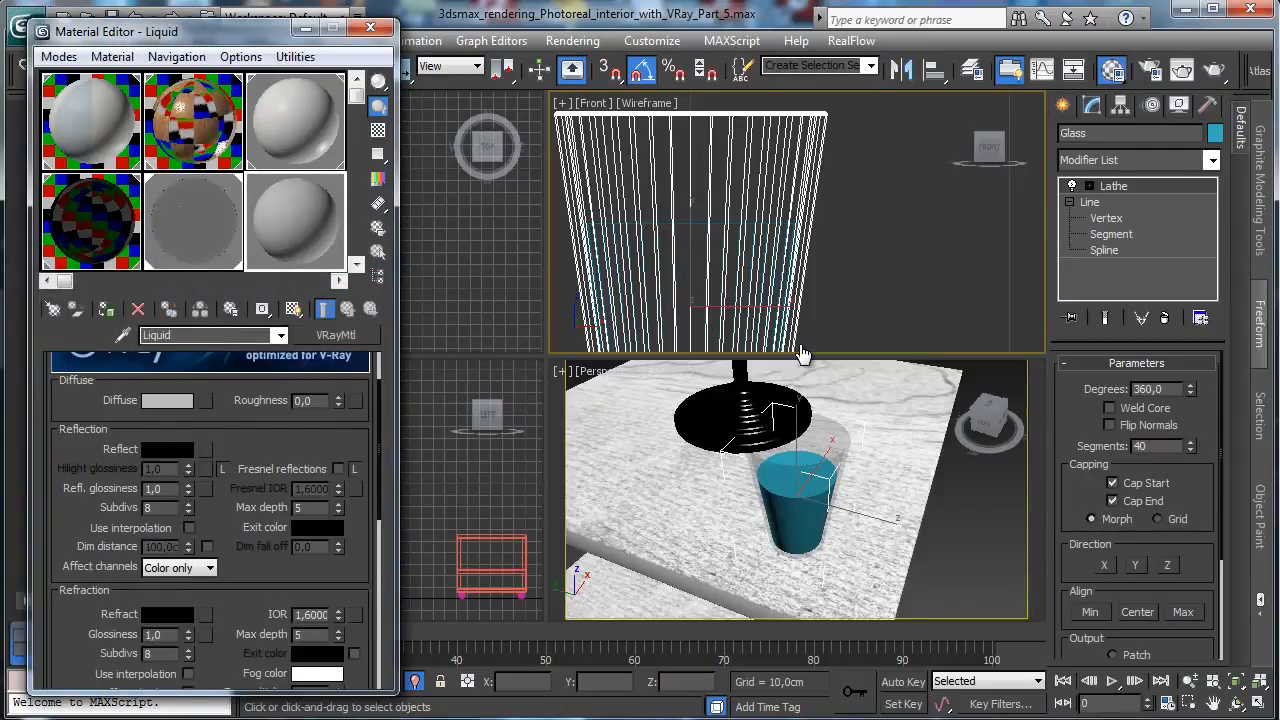
pyautogui.hotkey('alt', 'x')
# - Make Liquid a VRayMtl with white Fresnel reflections, reflection glossiness 0.96 and a refraction colour of value 225
pyautogui.click(330, 335)
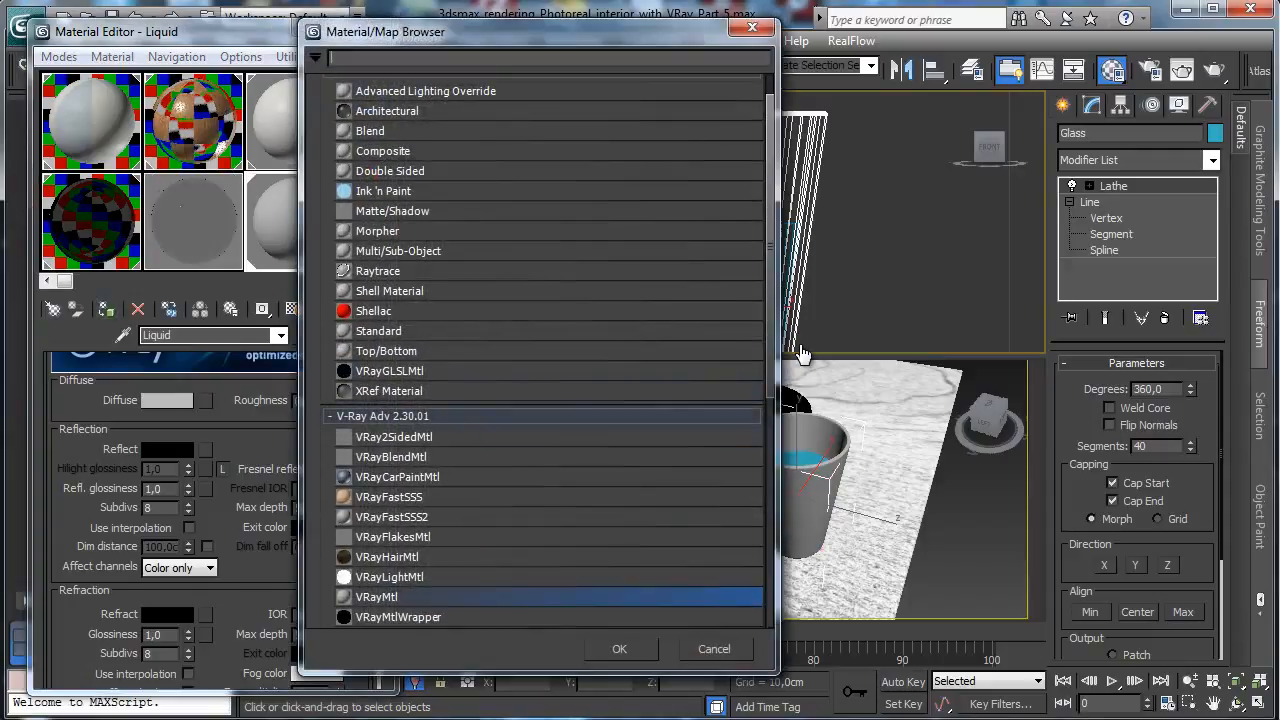
pyautogui.press('Return')
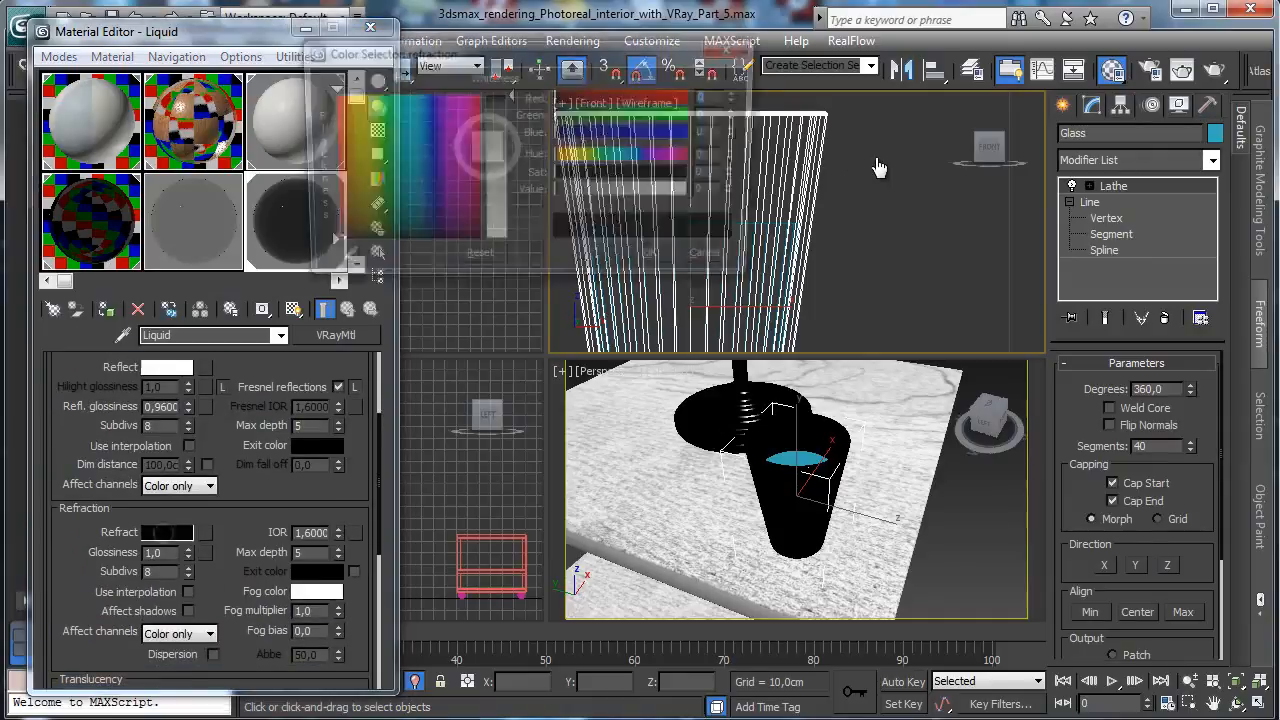
pyautogui.click(638, 187)
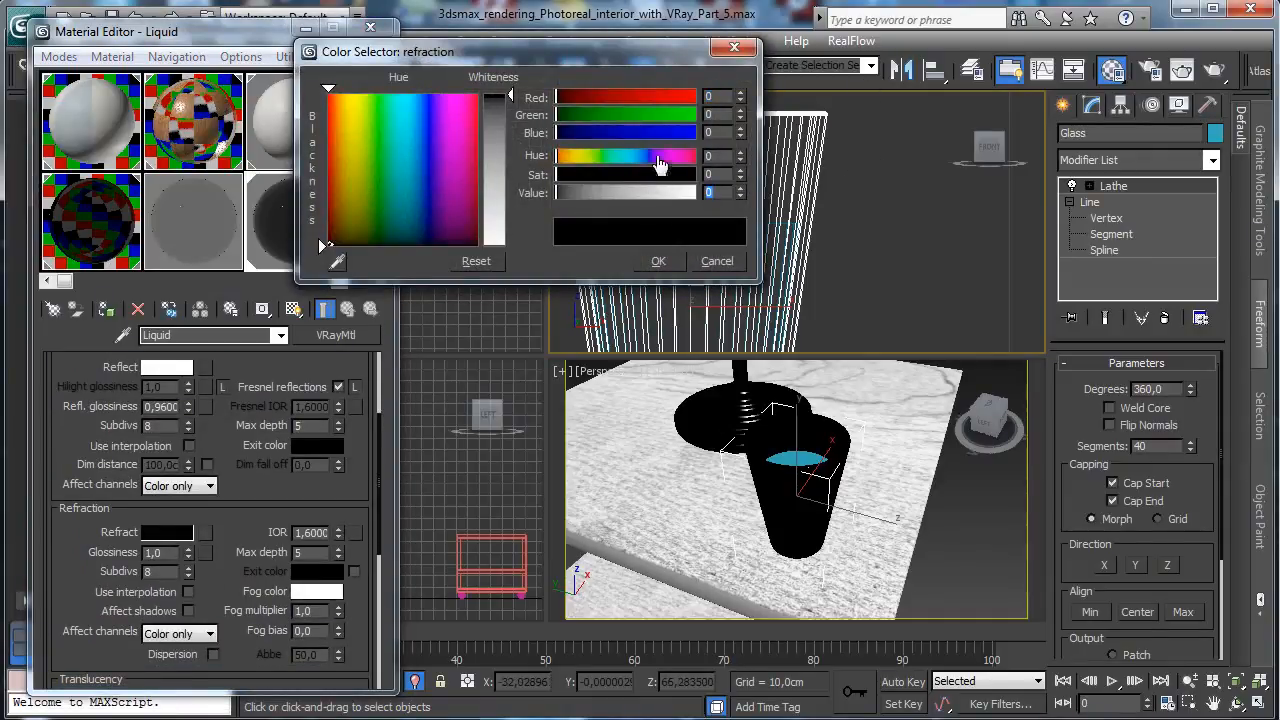
pyautogui.write('225')
pyautogui.press('Return')
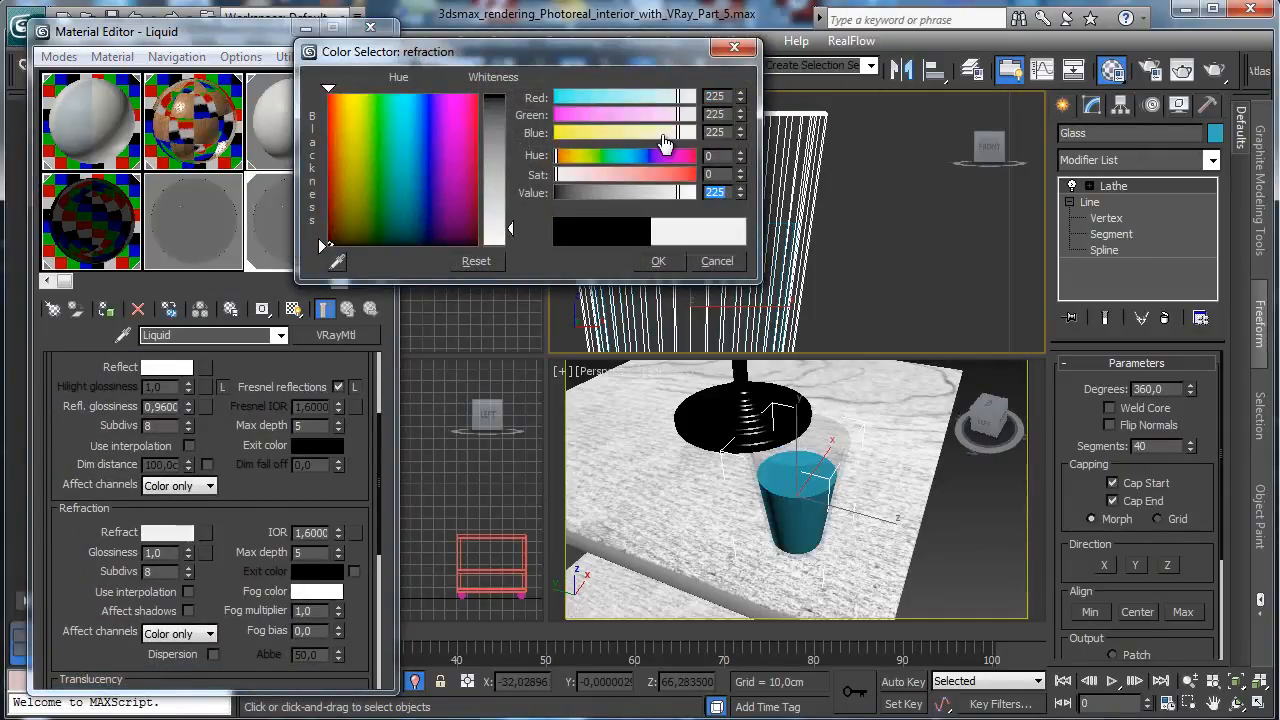
pyautogui.press('Return')
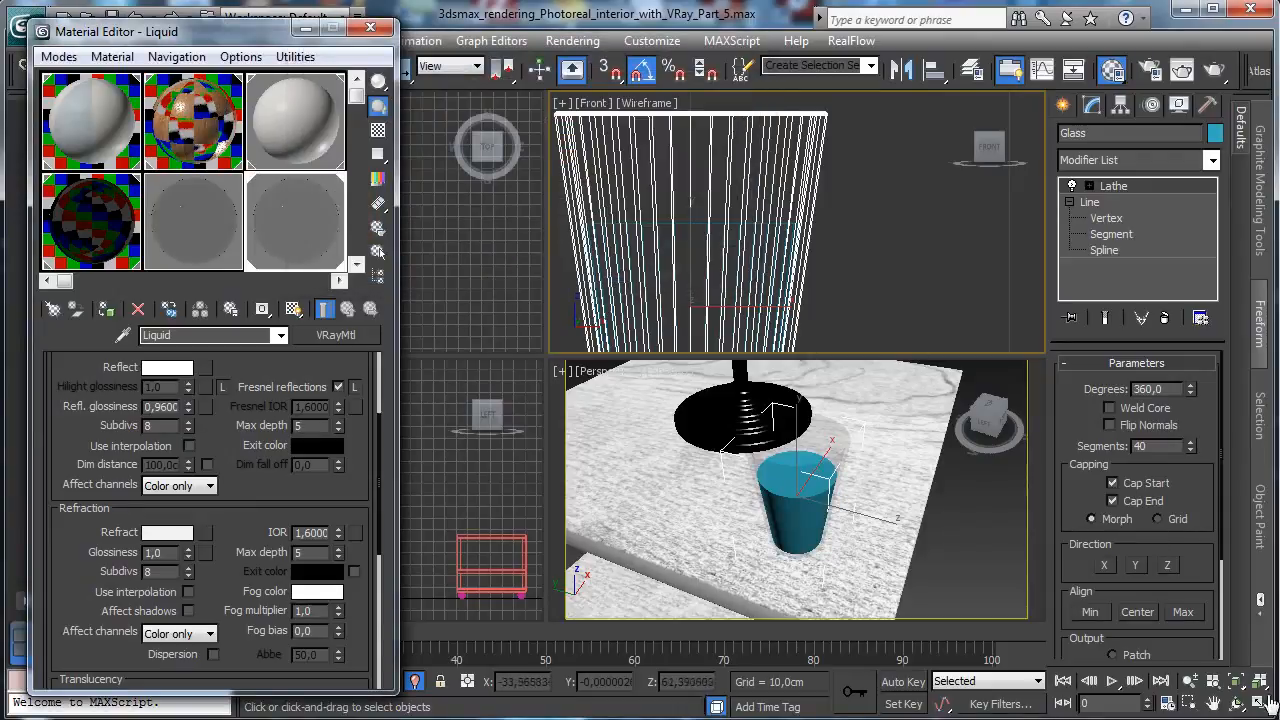
# - Assign the Liquid material to the liquid, lower its refraction glossiness to about 0.82 and show the checkered sample background
pyautogui.click(748, 224)
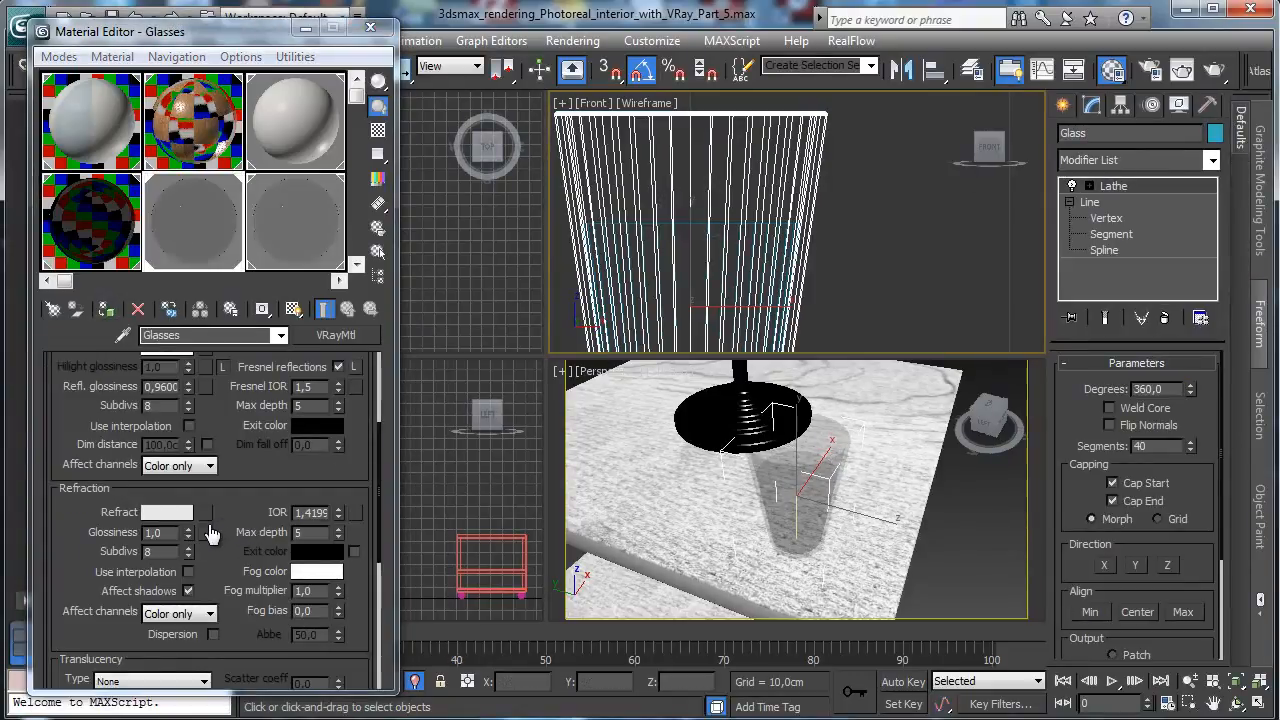
pyautogui.click(318, 212)
pyautogui.scroll(-4, 242, 538)
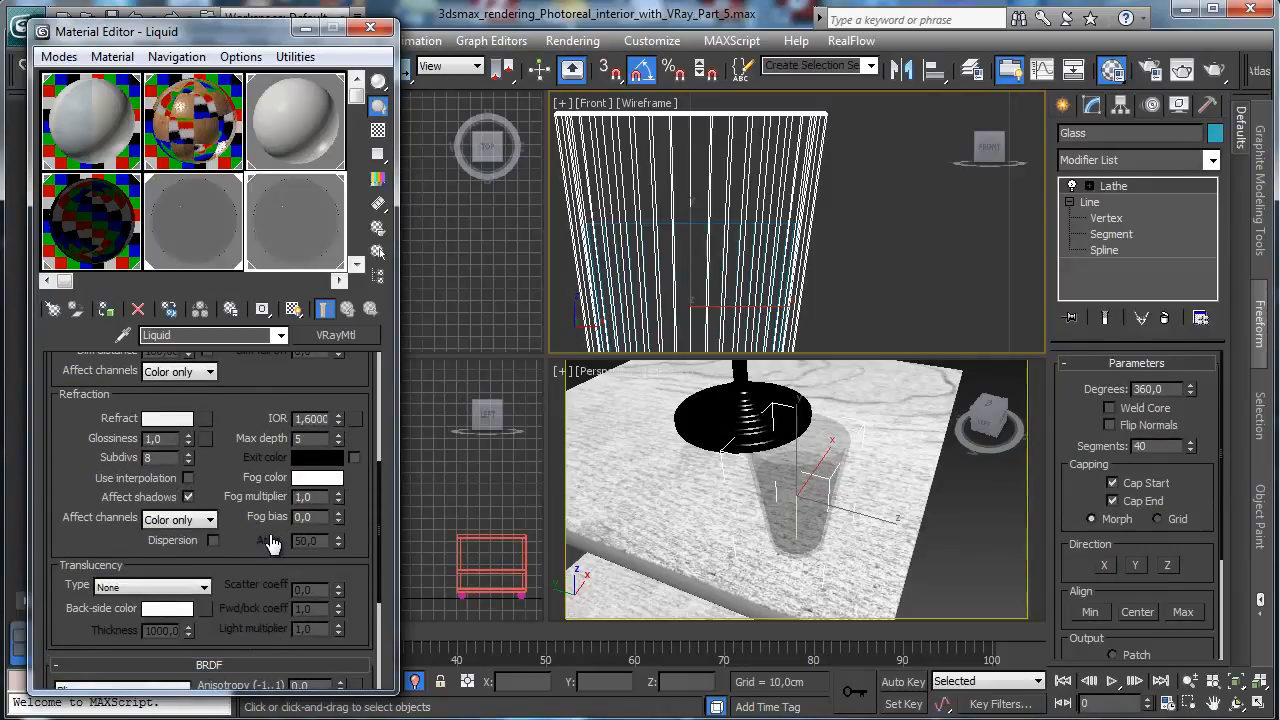
pyautogui.moveTo(188, 441); pyautogui.dragTo(188, 459)
pyautogui.click(378, 131)
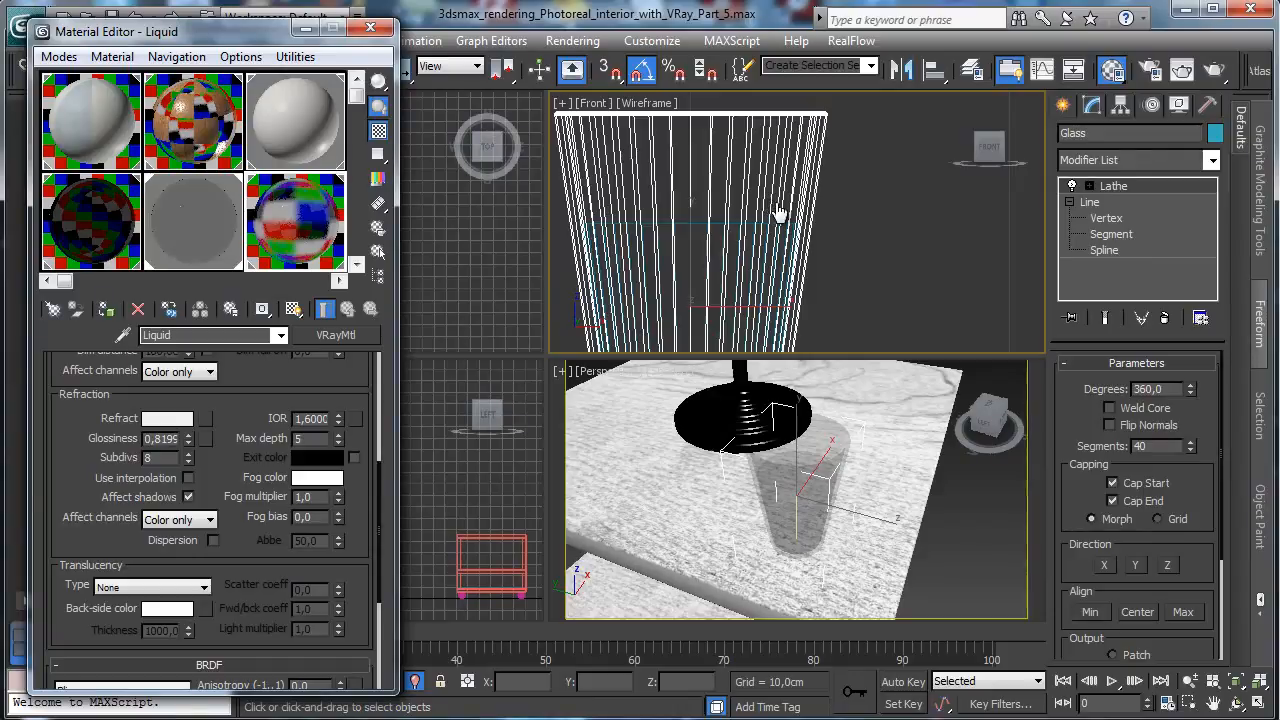
# - Set the Liquid material's fog colour to dark red (36, 0, 0) and its fog multiplier to about 0.45
pyautogui.click(317, 477)
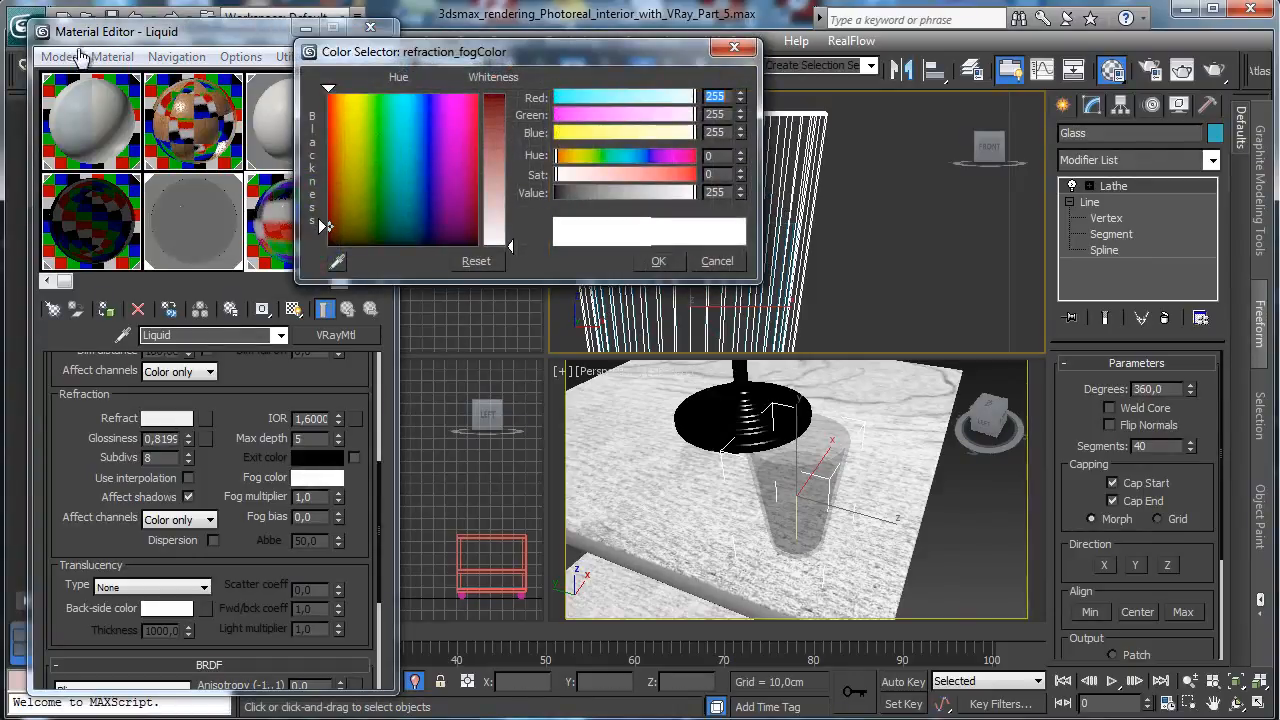
pyautogui.moveTo(510, 245); pyautogui.dragTo(510, 110)
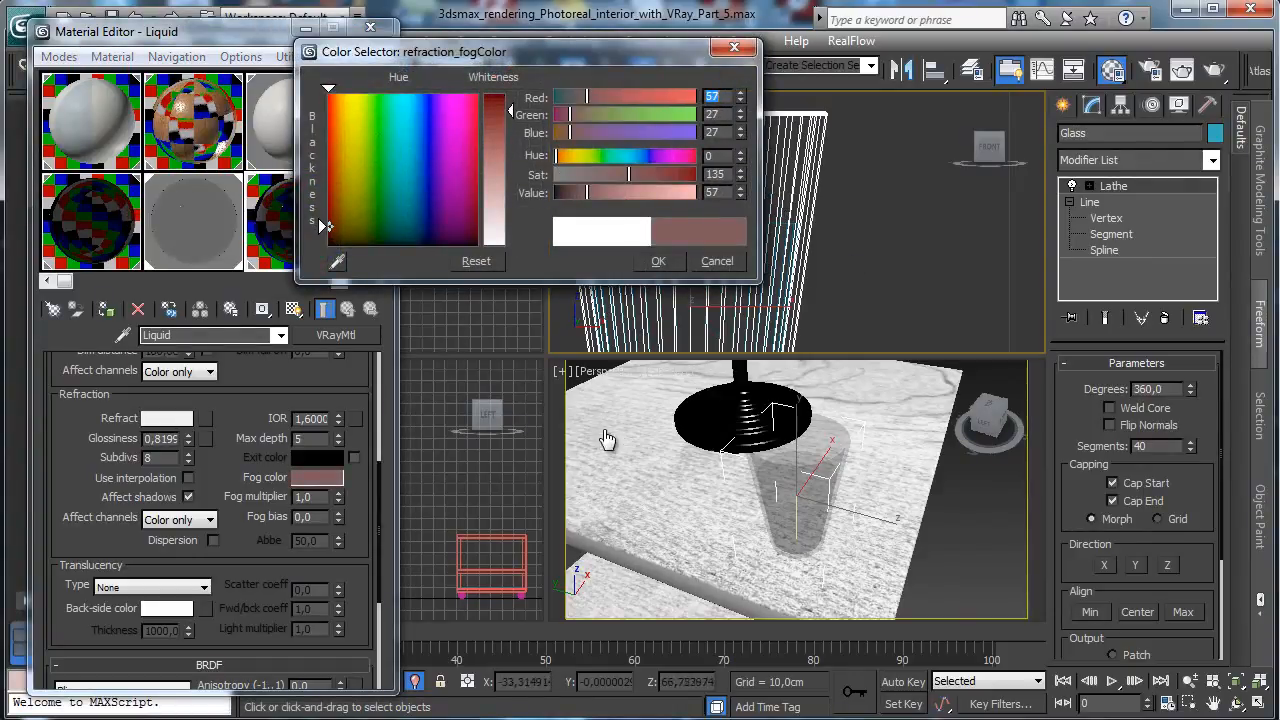
pyautogui.click(470, 218)
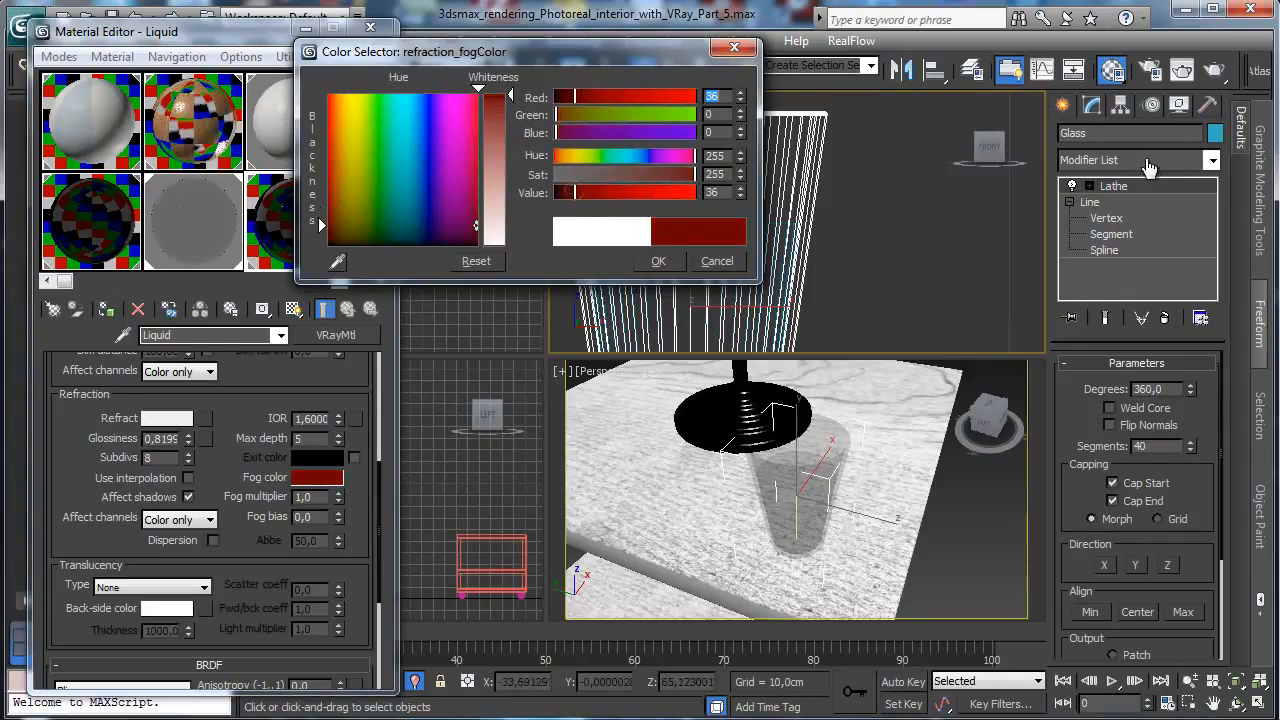
pyautogui.press('Return')
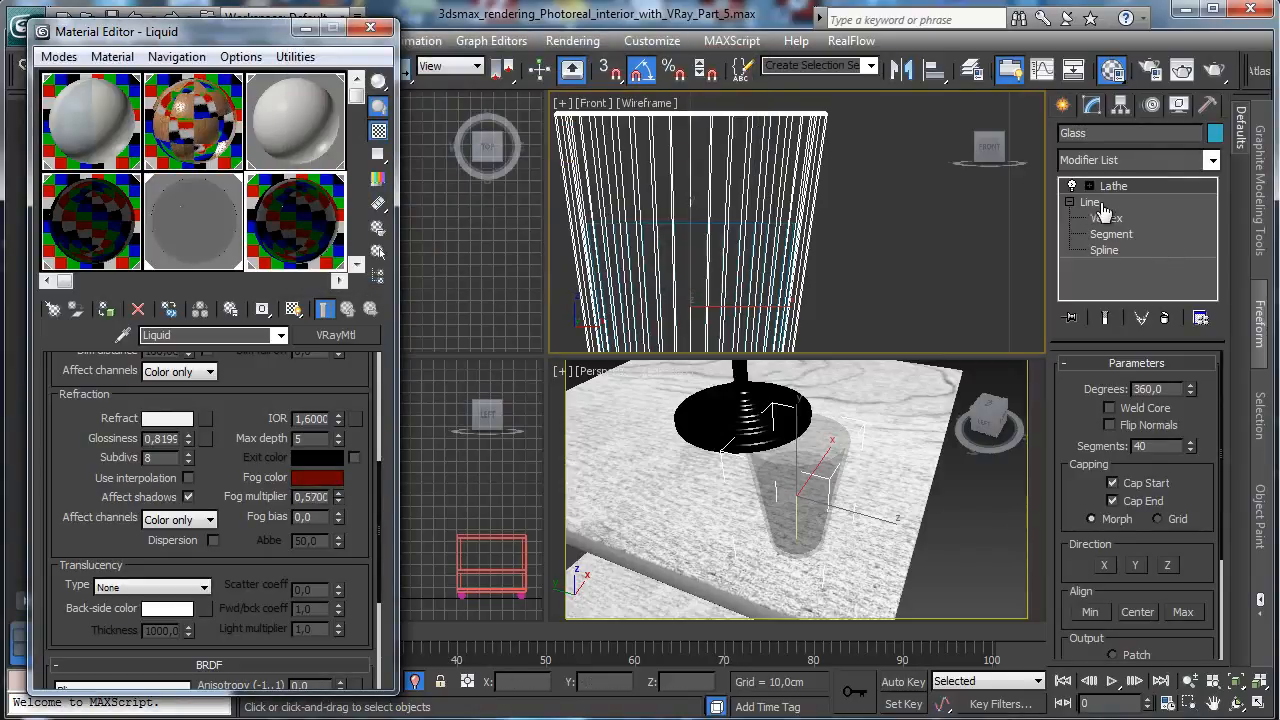
# - Switch the perspective viewport to VRayPhysicalCamera003 and render it at 650 x 365
pyautogui.click(720, 458)
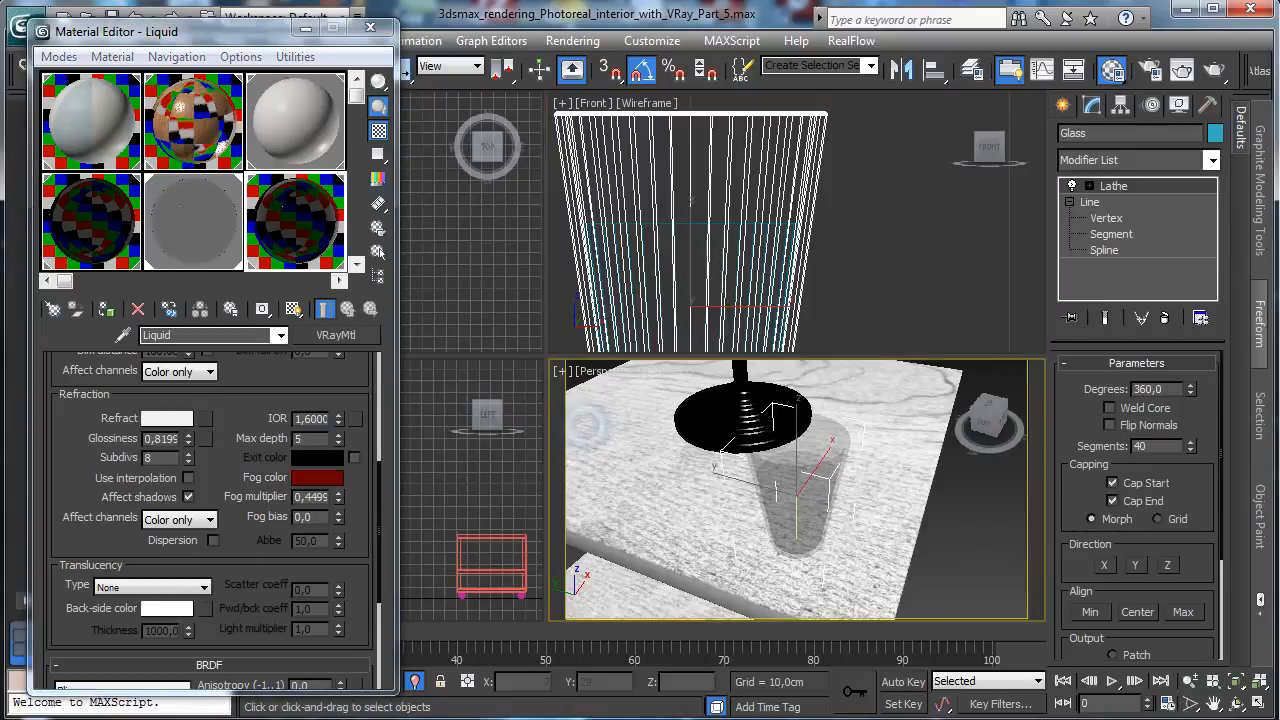
pyautogui.click(600, 371)
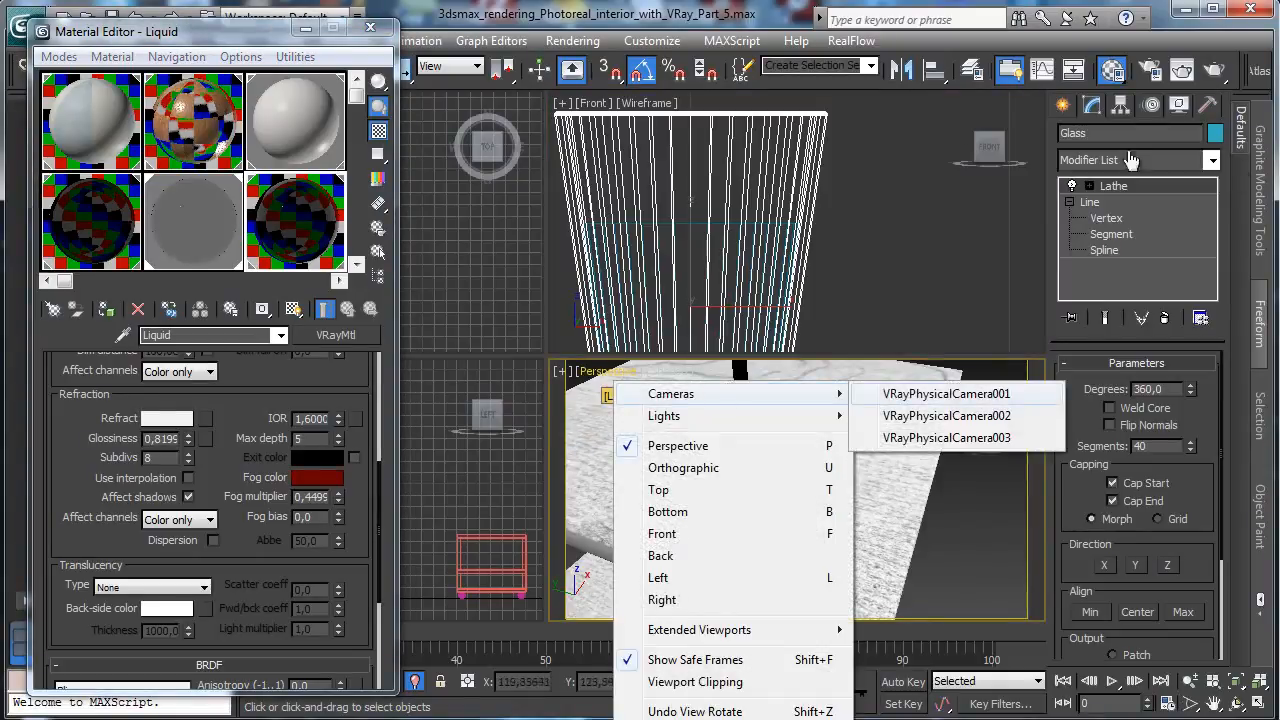
pyautogui.press('Return')
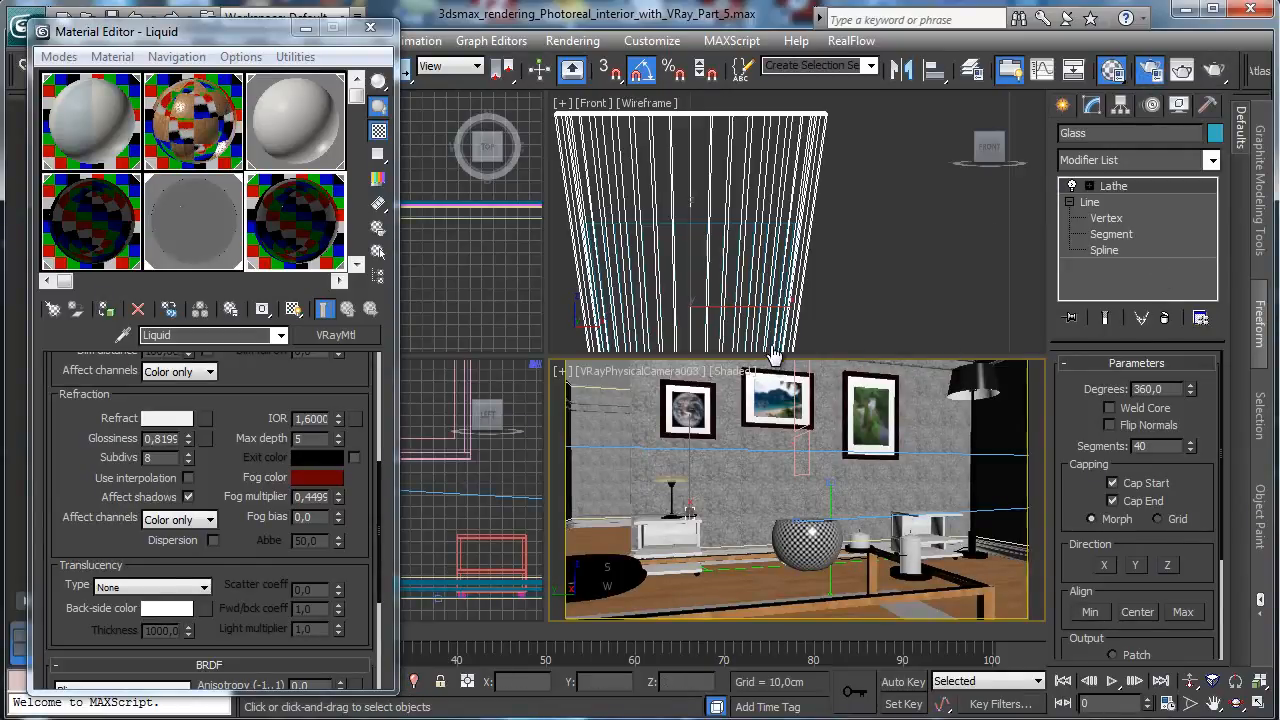
pyautogui.press('F10')
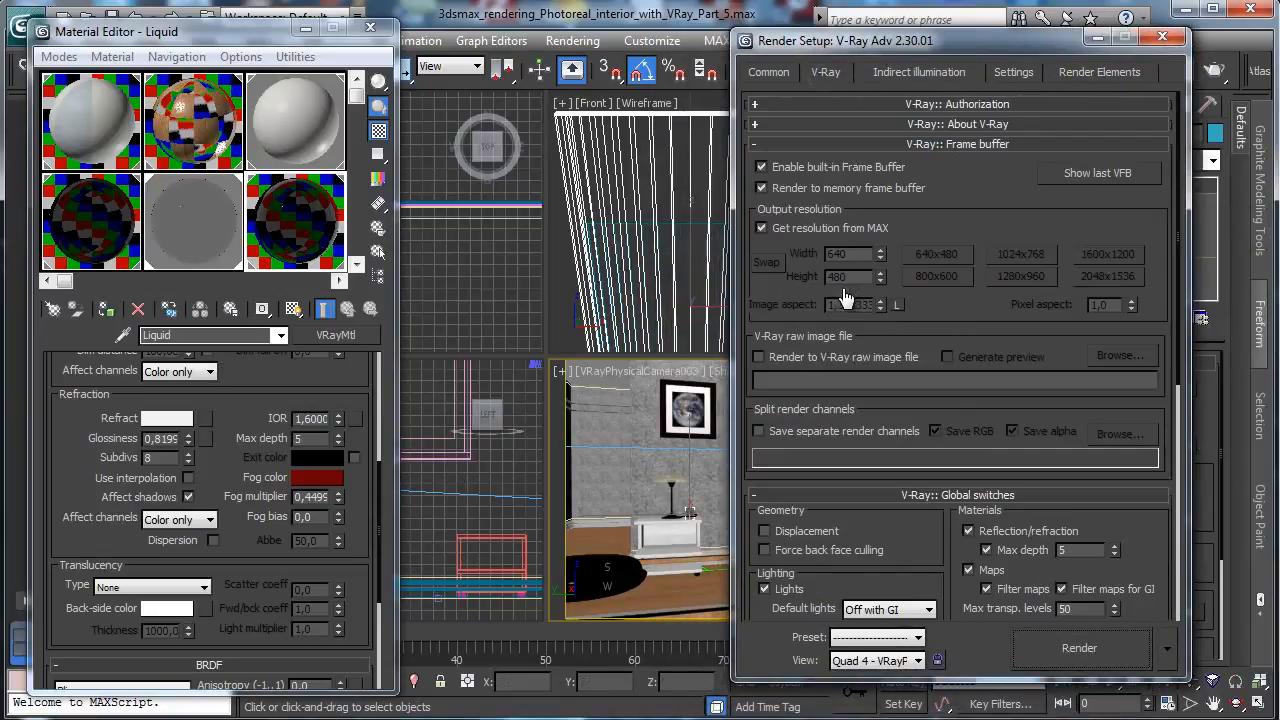
pyautogui.click(757, 343)
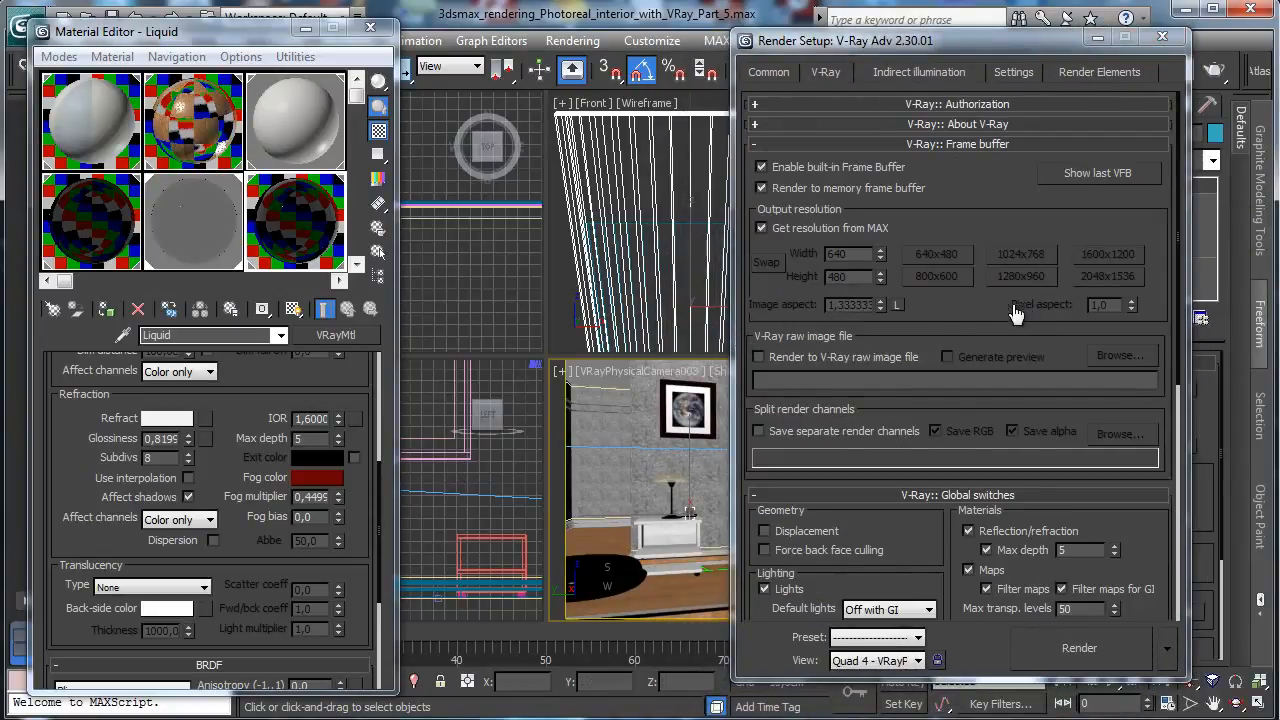
pyautogui.hotkey('shift', 'q')
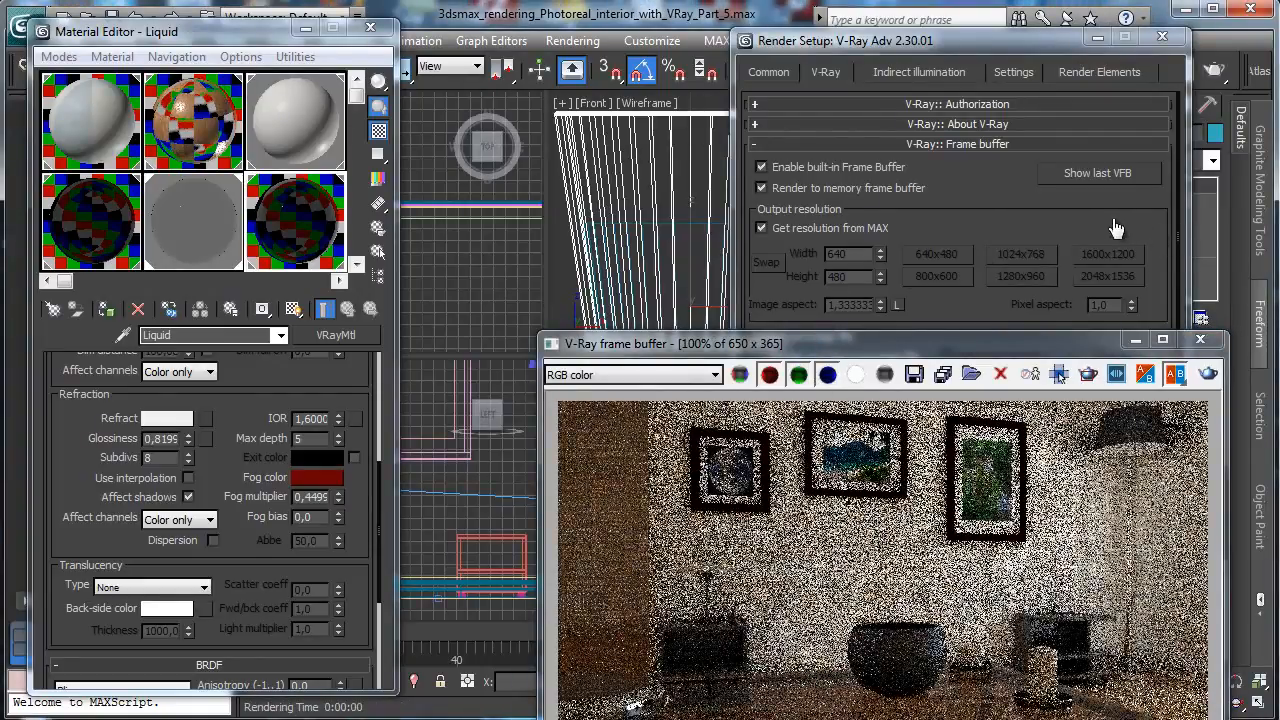
# - Render the camera view again at an output width of 1280 and turn on region rendering in the frame buffer
pyautogui.click(843, 177)
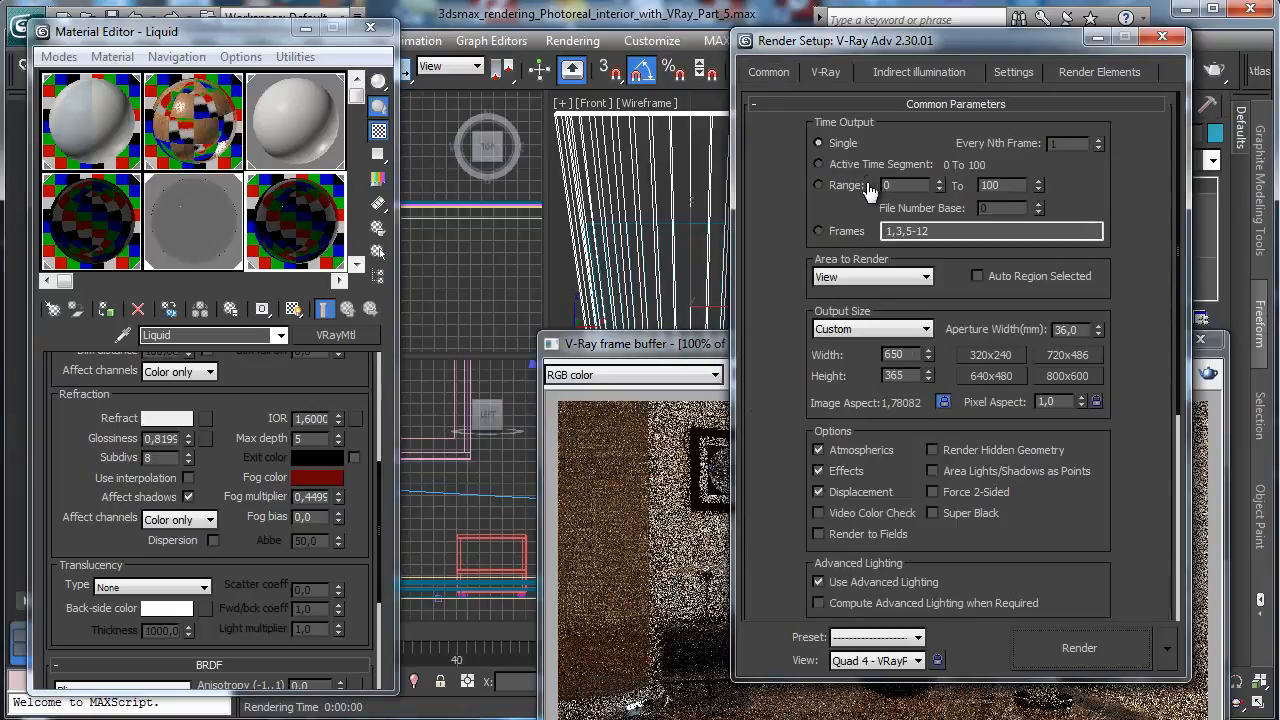
pyautogui.write('1280')
pyautogui.press('Return')
pyautogui.hotkey('shift', 'q')
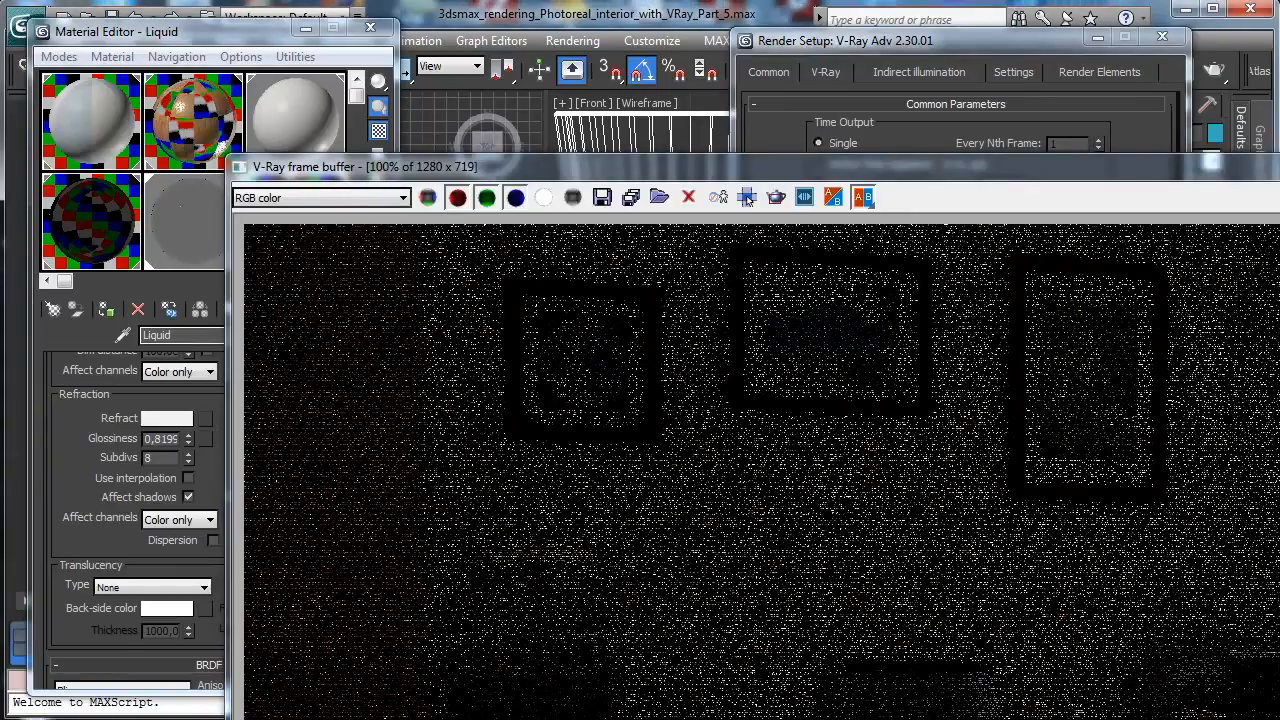
pyautogui.moveTo(747, 201); pyautogui.dragTo(607, 63)
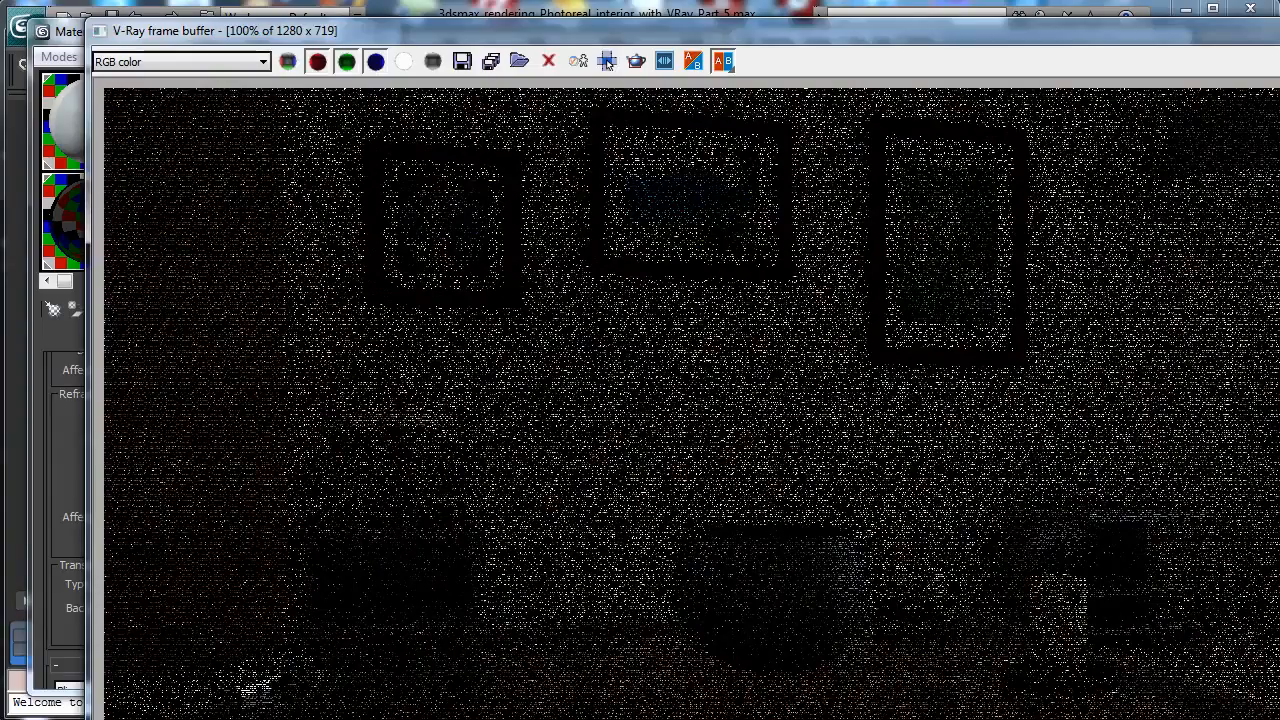
pyautogui.click(636, 61)
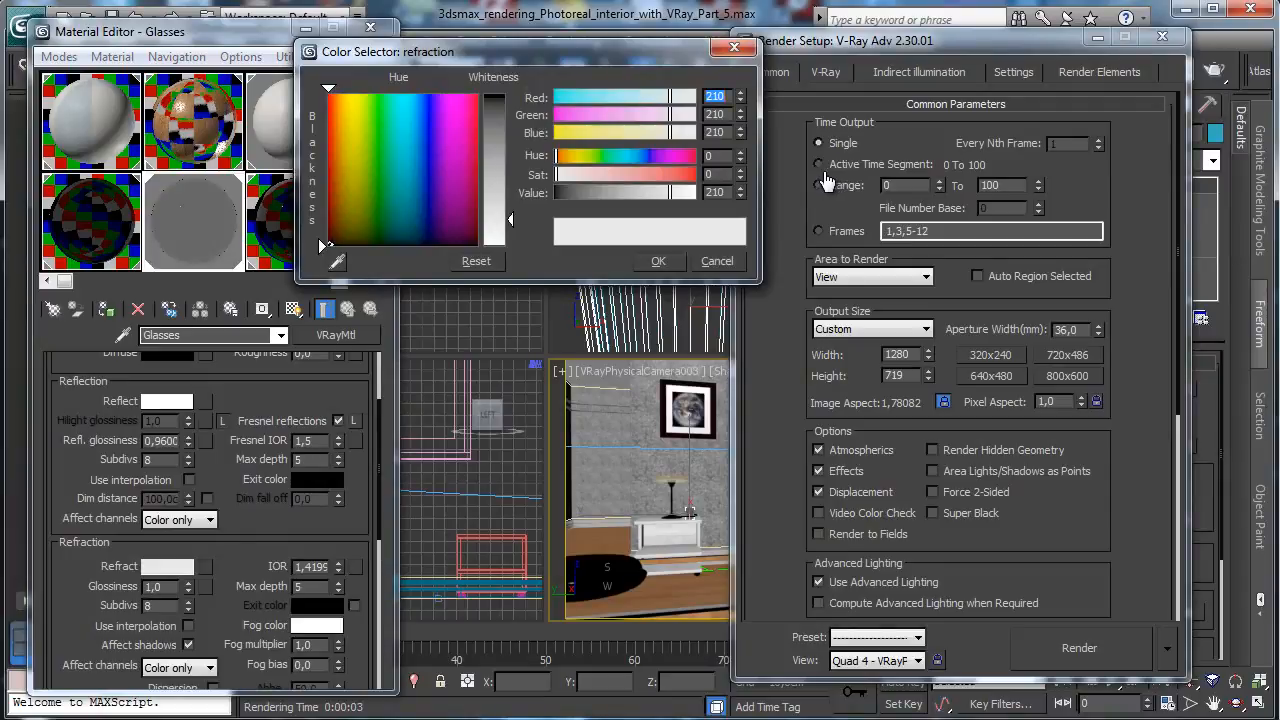
# - Set the Glasses material's refraction colour to a brighter grey with value 235
pyautogui.press('Tab')
pyautogui.press('Tab')
pyautogui.press('Tab')
pyautogui.press('Tab')
pyautogui.press('Tab')
pyautogui.write('235')
pyautogui.press('Return')
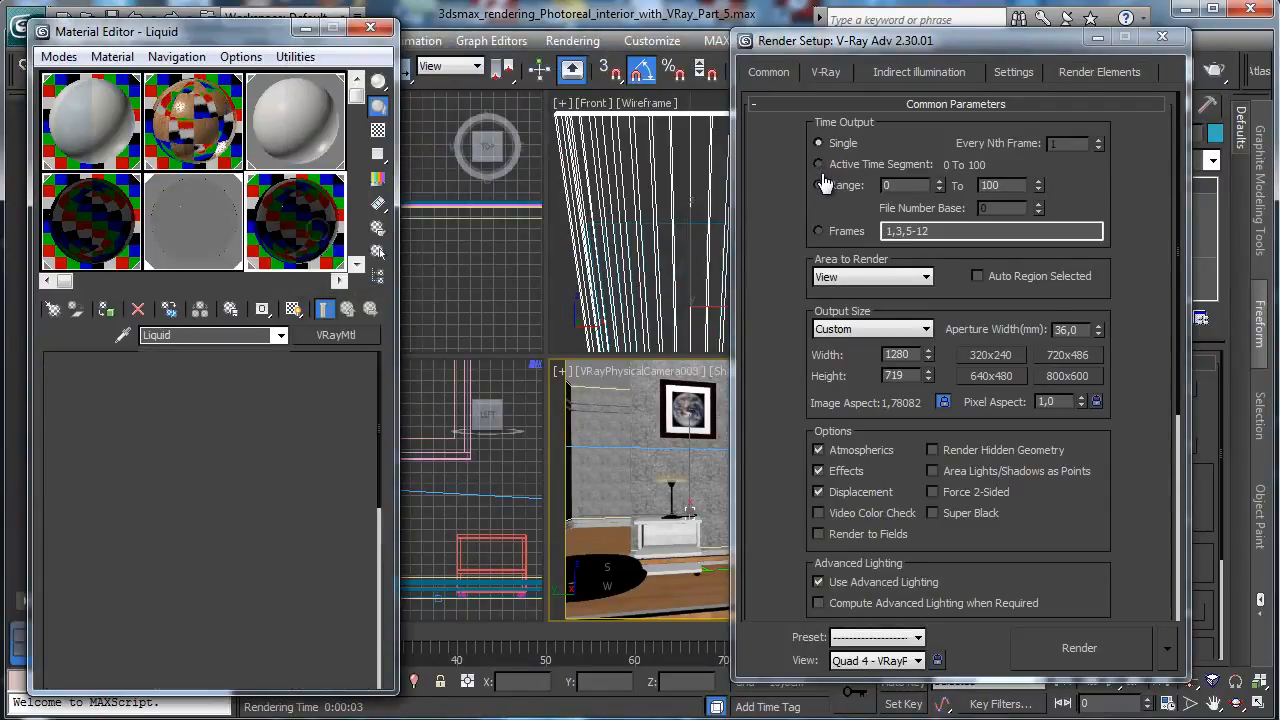
# - Set the Liquid material's fog multiplier to 0.25 and render the camera view
pyautogui.press('Tab')
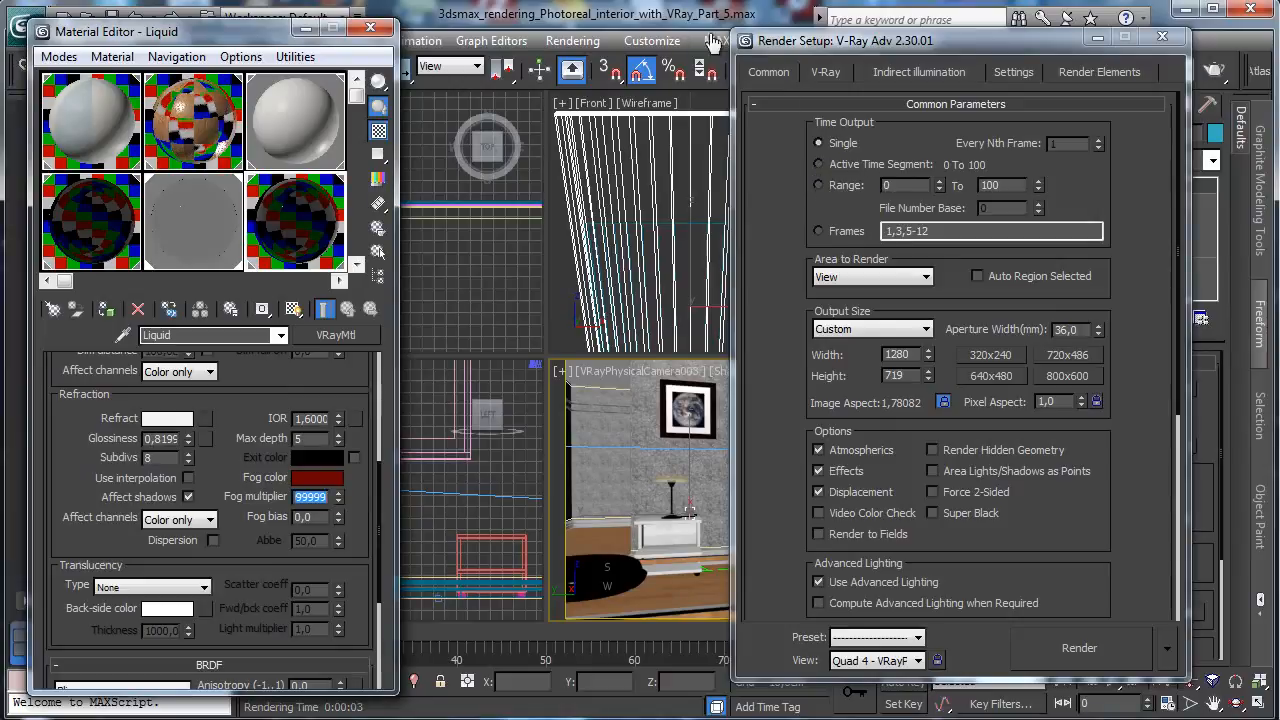
pyautogui.write('0,25')
pyautogui.press('Return')
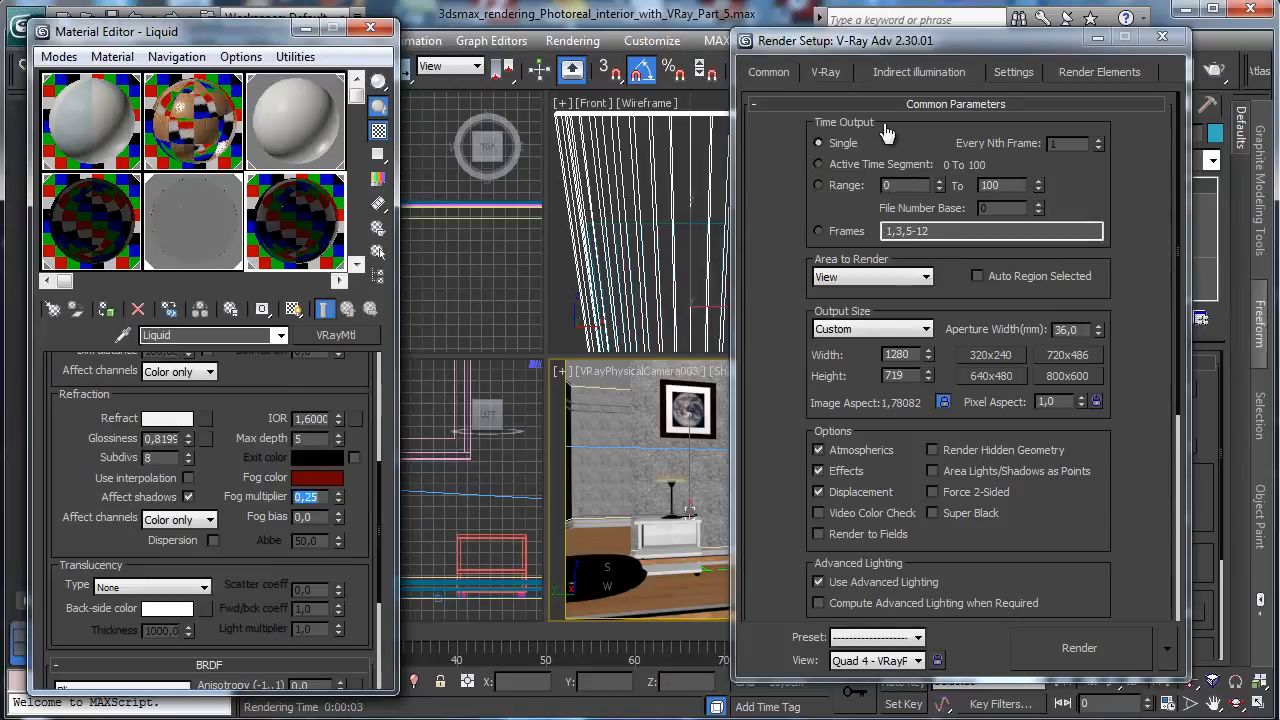
pyautogui.click(840, 259)
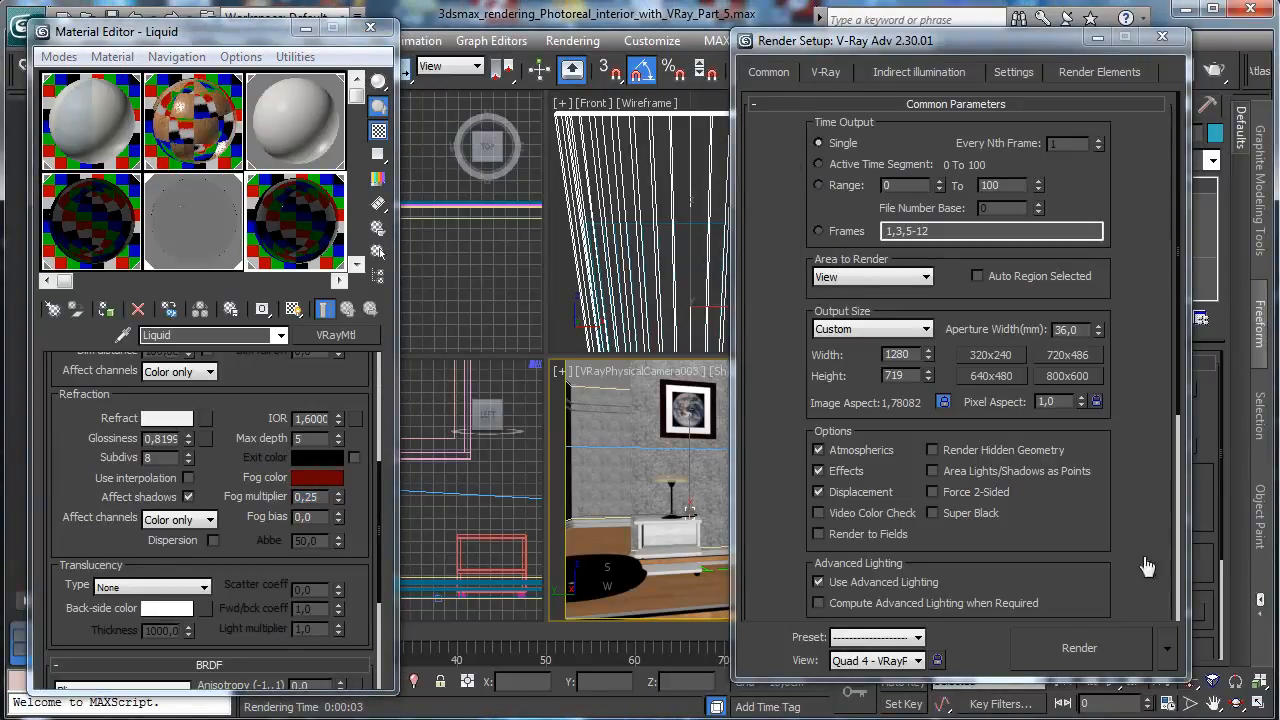
pyautogui.hotkey('shift', 'q')
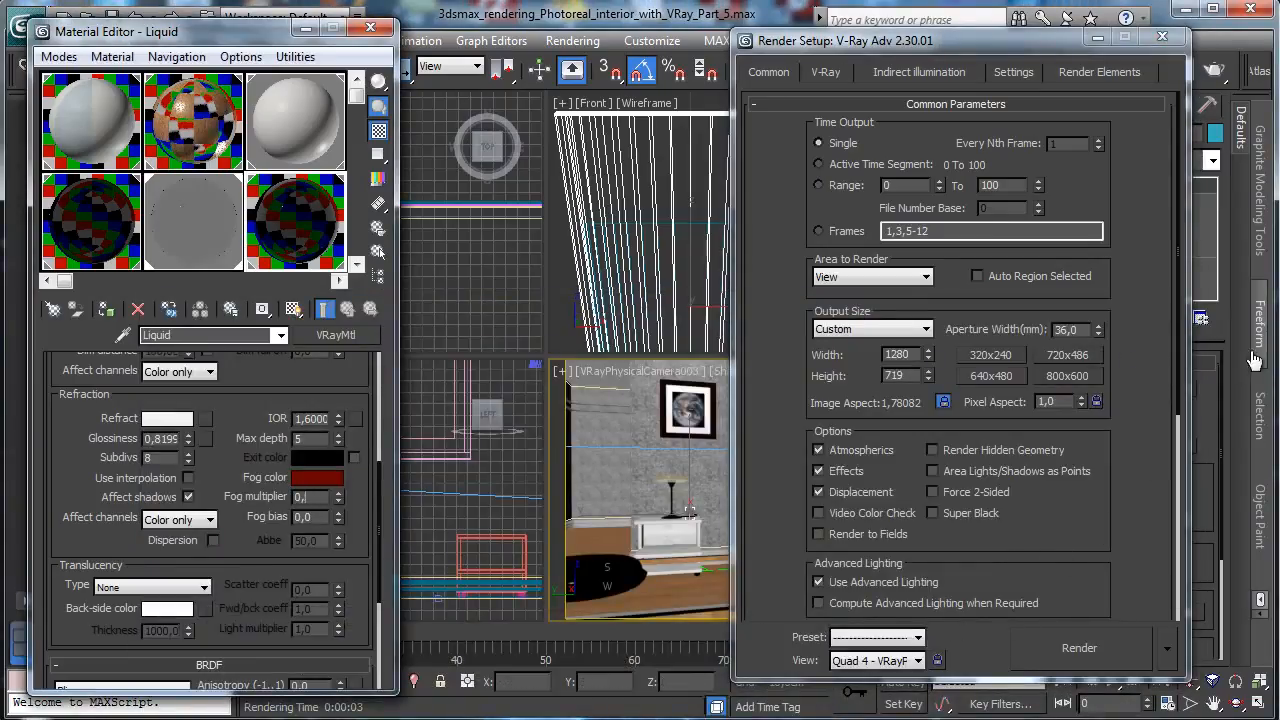
# - Set the Liquid material's fog multiplier to 0.1 and render the camera view again
pyautogui.press('Return')
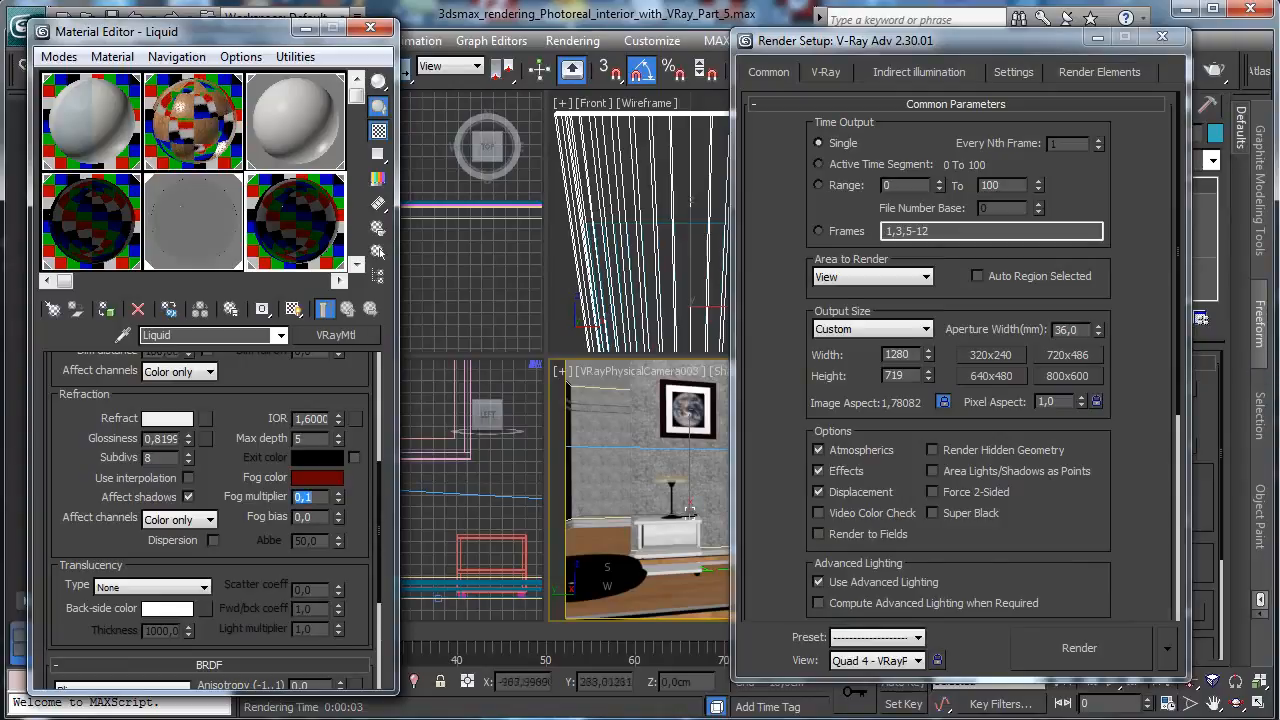
pyautogui.hotkey('shift', 'q')
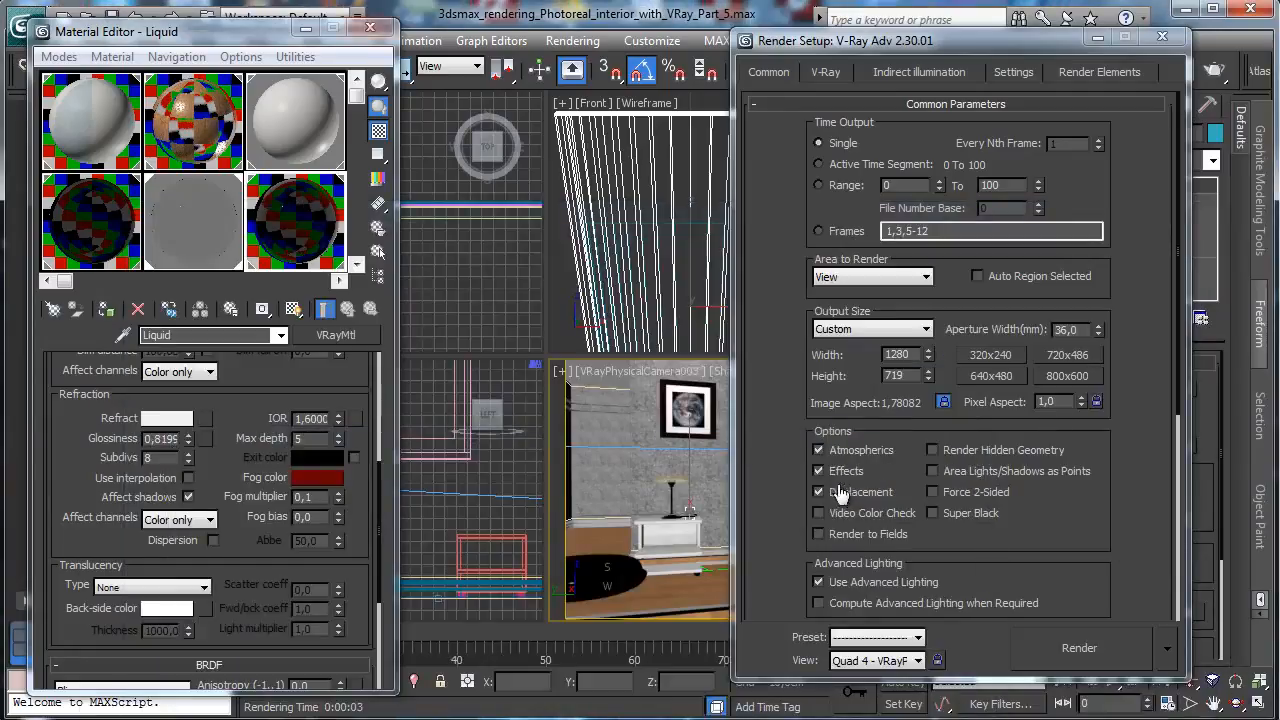
pyautogui.press('m')
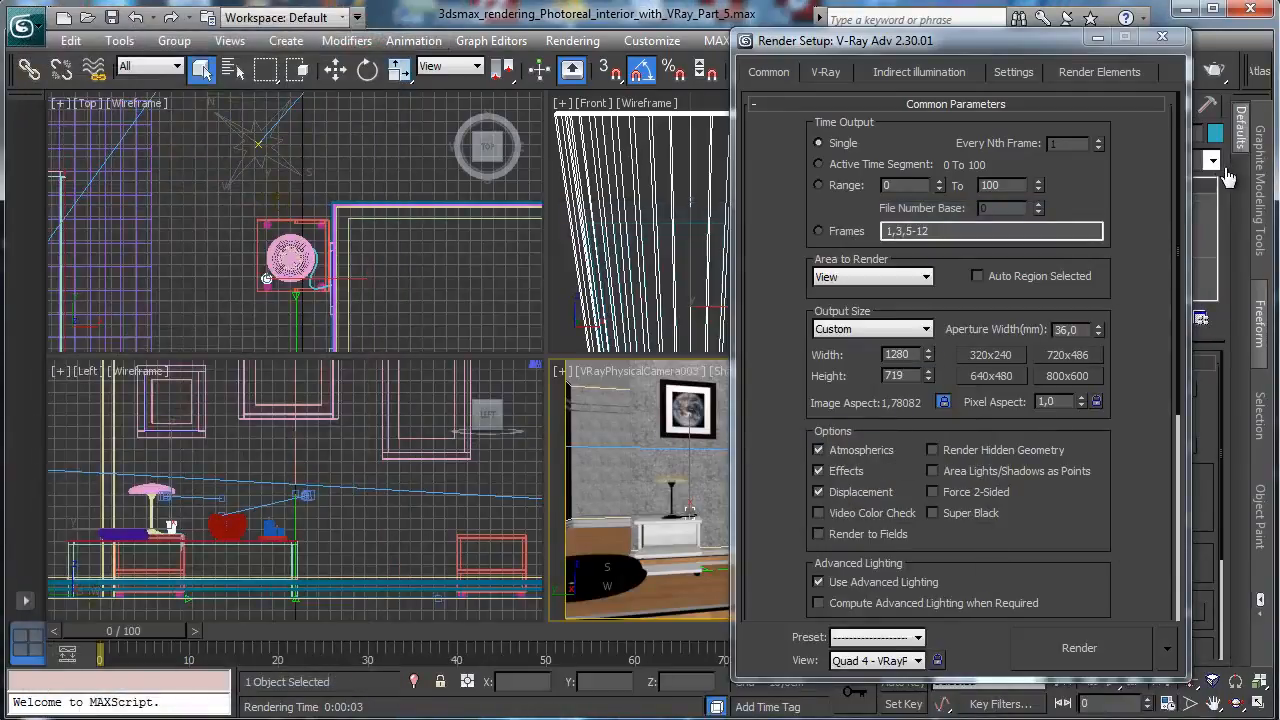
pyautogui.press('F10')
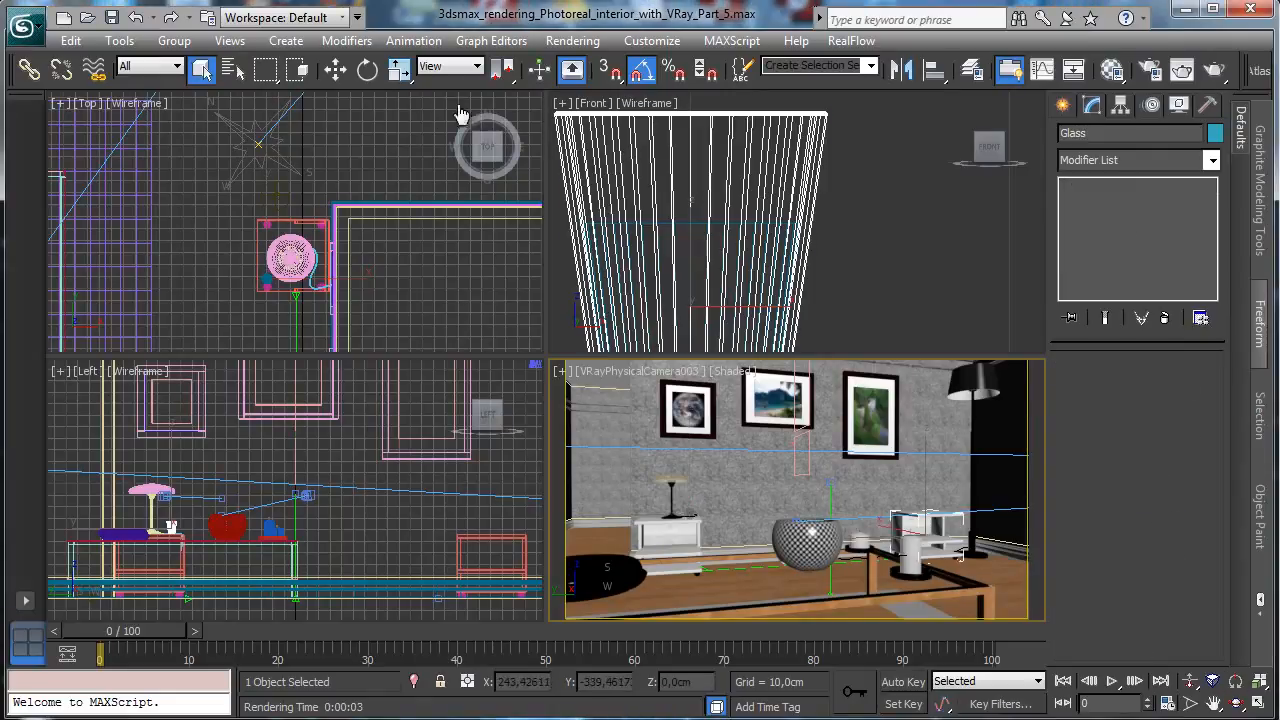
# - In a maximized Left view, start a vase profile line just above the small brown cabinet's top with a straight horizontal base about 8 cm long
pyautogui.rightClick(428, 517)
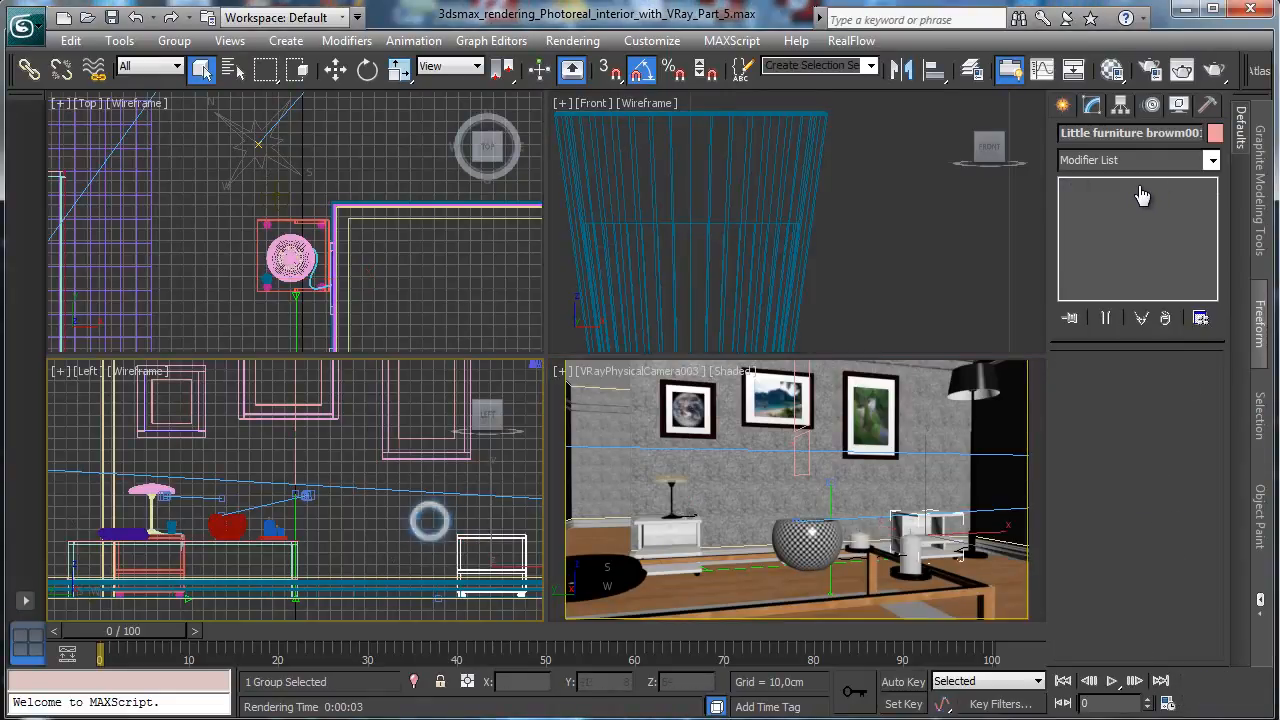
pyautogui.click(1237, 681)
pyautogui.hotkey('alt', 'w')
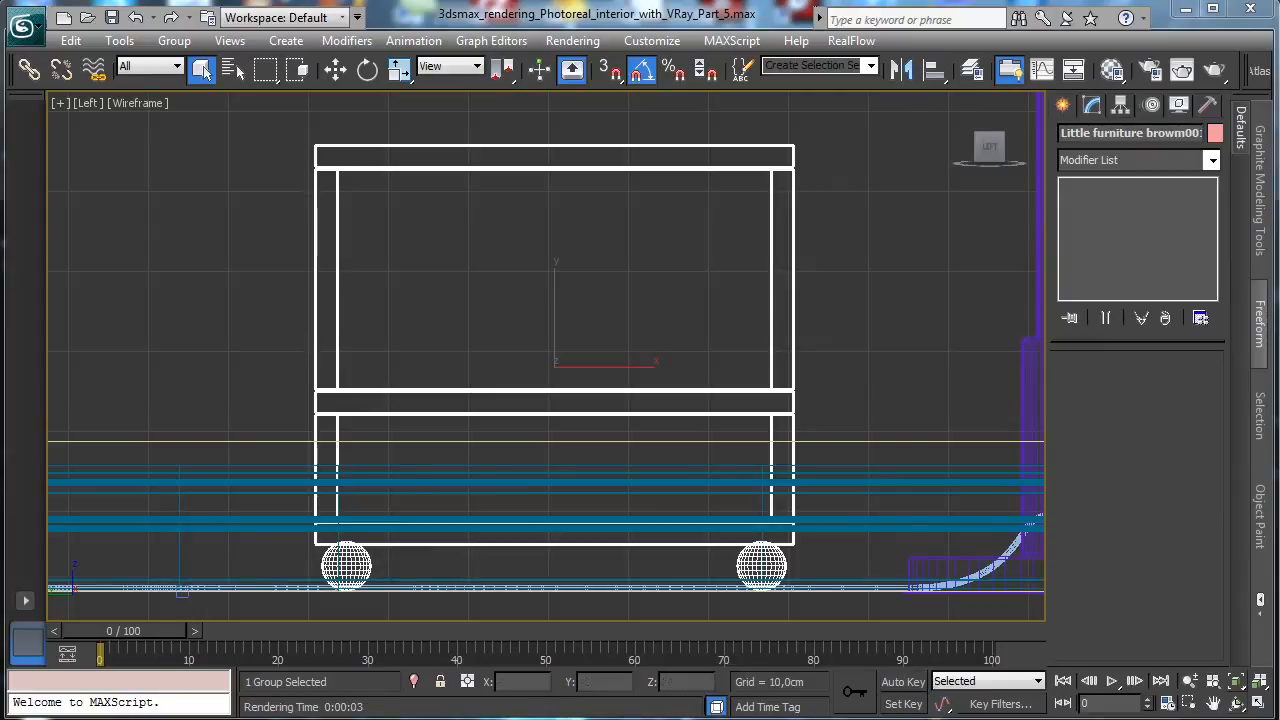
pyautogui.click(1213, 703)
pyautogui.moveTo(680, 491); pyautogui.dragTo(668, 596)
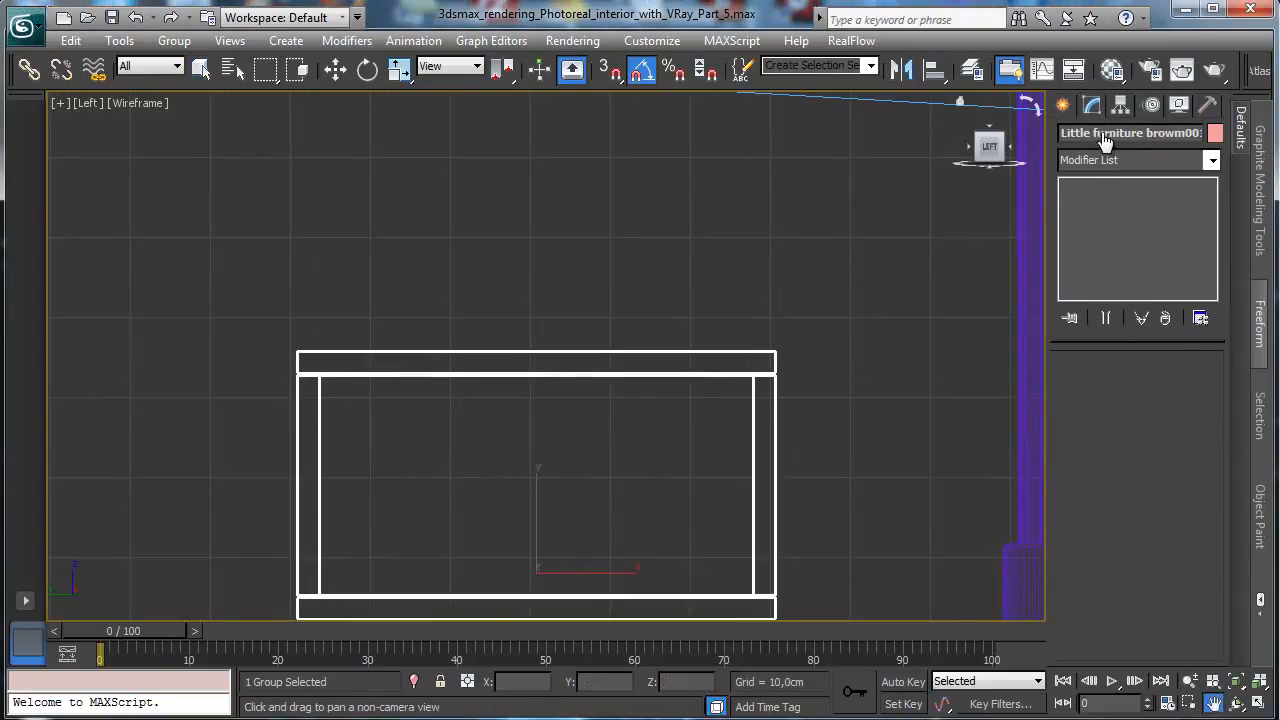
pyautogui.click(1062, 105)
pyautogui.click(1098, 248)
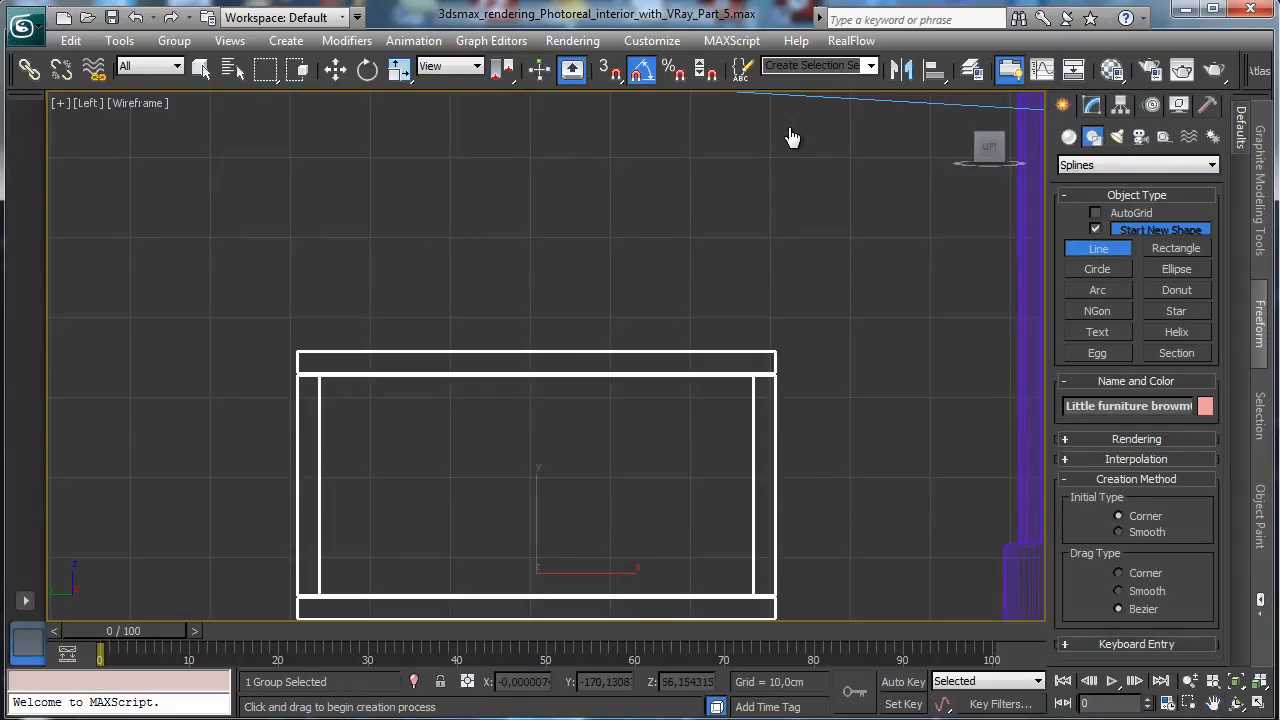
pyautogui.click(530, 347)
pyautogui.press('s')
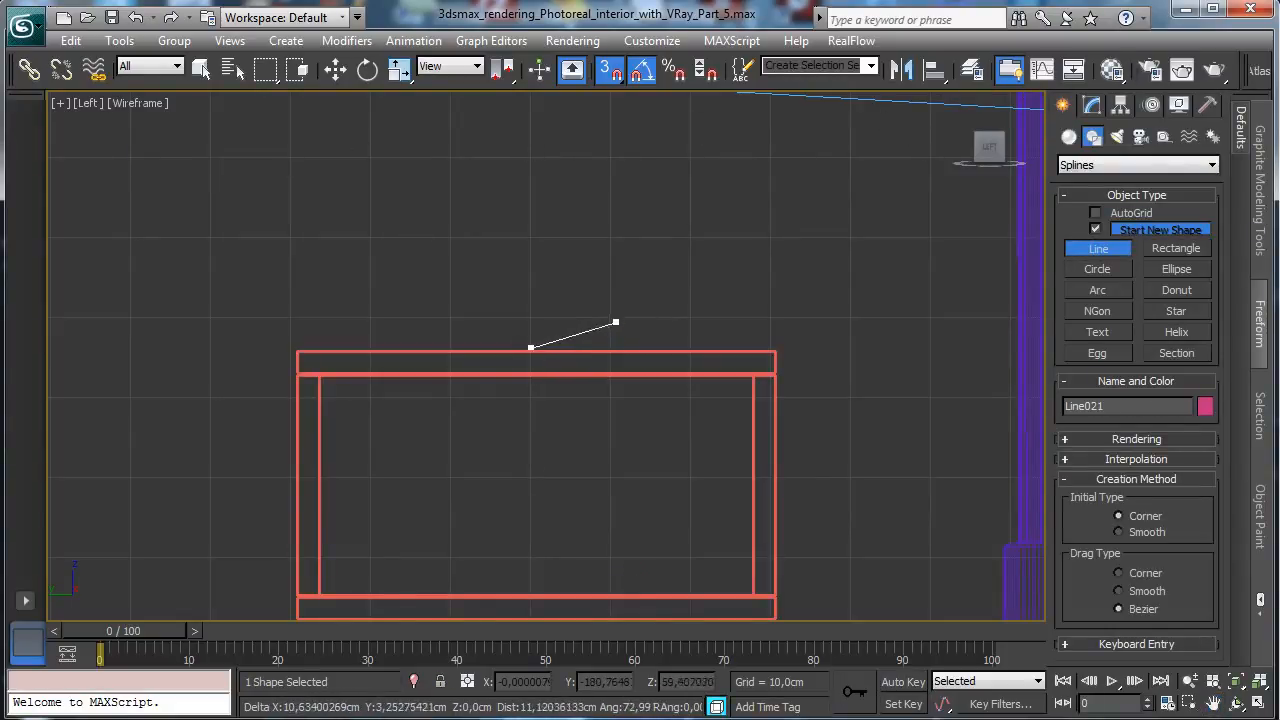
pyautogui.press('s')
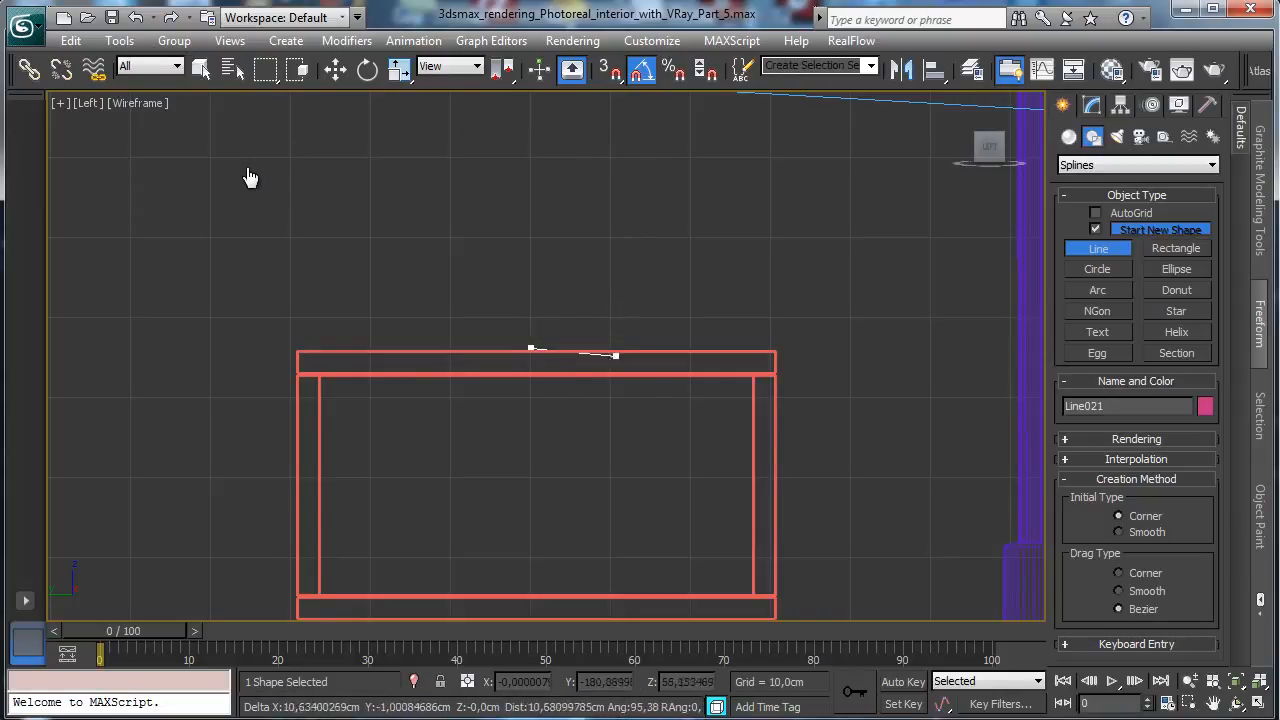
pyautogui.keyDown('shift'); pyautogui.click(595, 348); pyautogui.keyUp('shift')
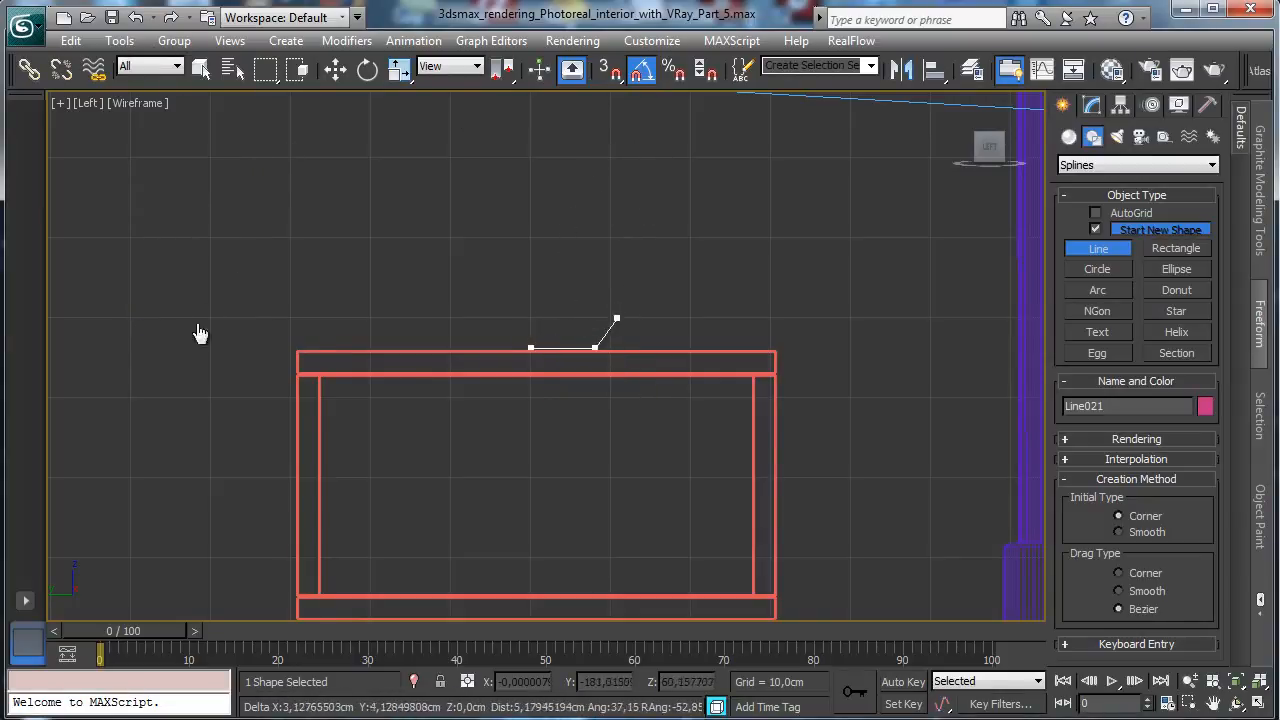
# - Continue the profile upward with a smooth bulging belly and a narrow neck, ending the open line about 35 cm above the base
pyautogui.moveTo(627, 250); pyautogui.dragTo(629, 216)
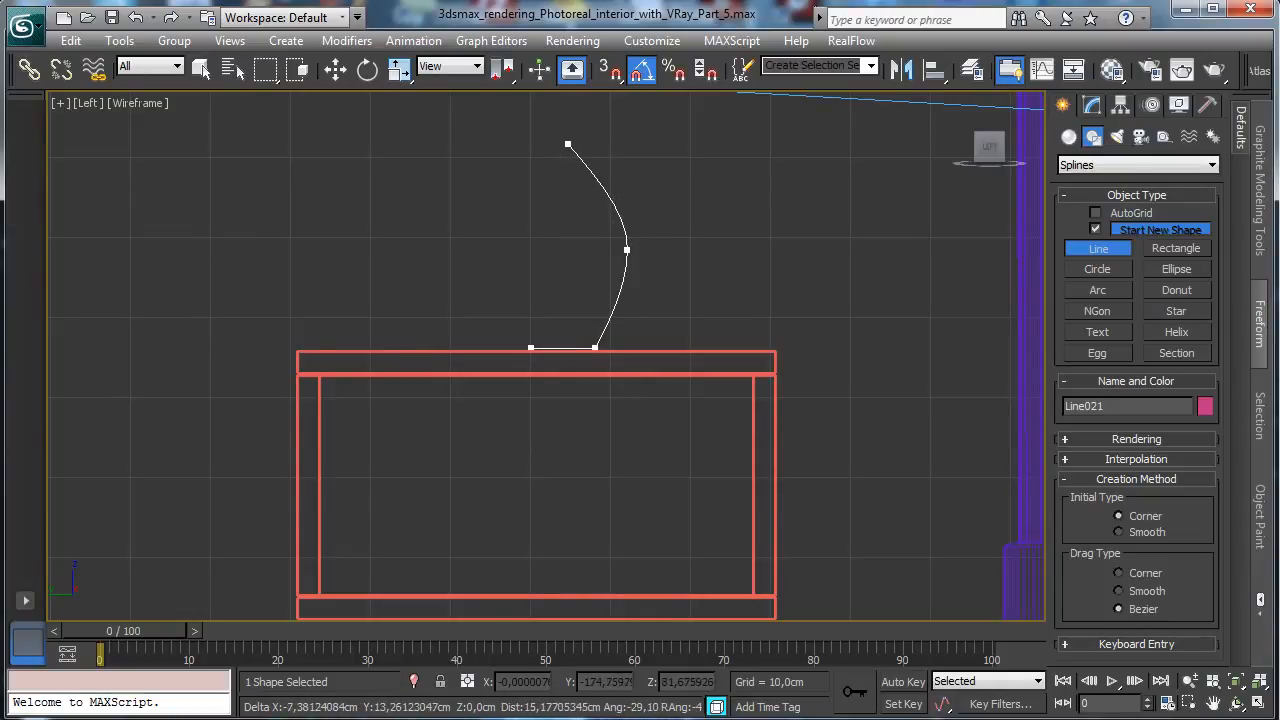
pyautogui.click(566, 131)
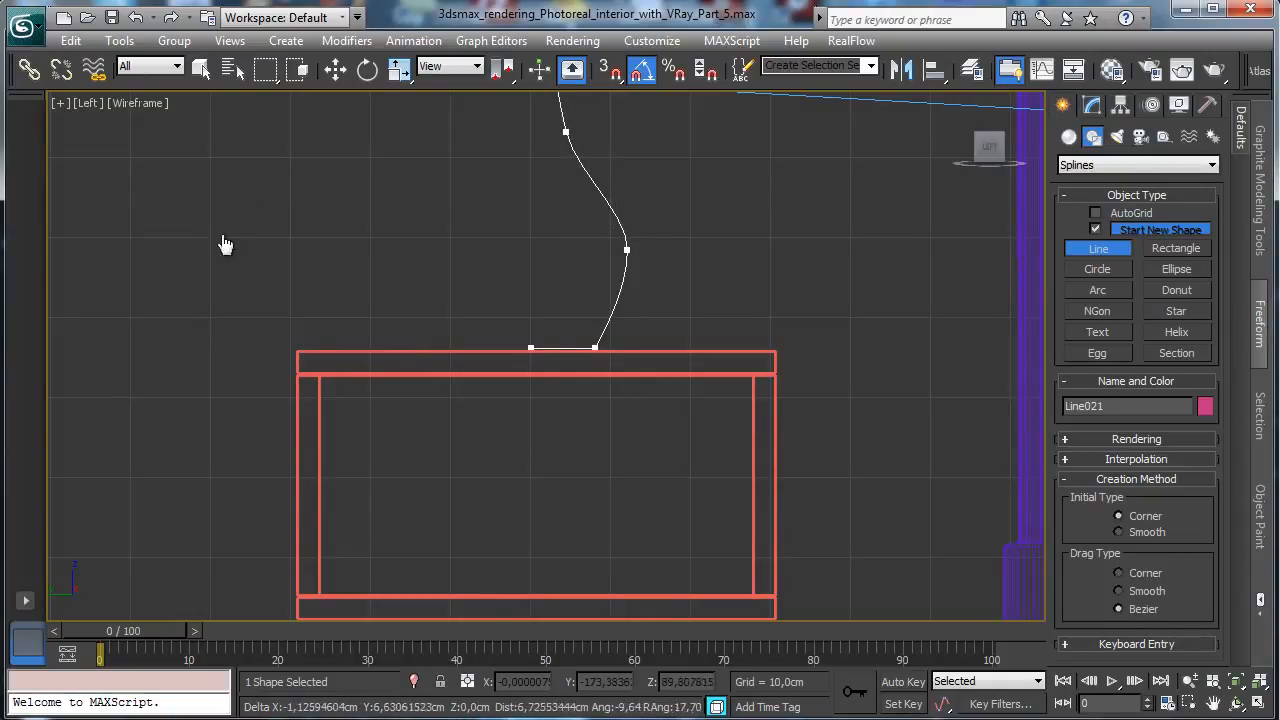
pyautogui.rightClick(816, 219)
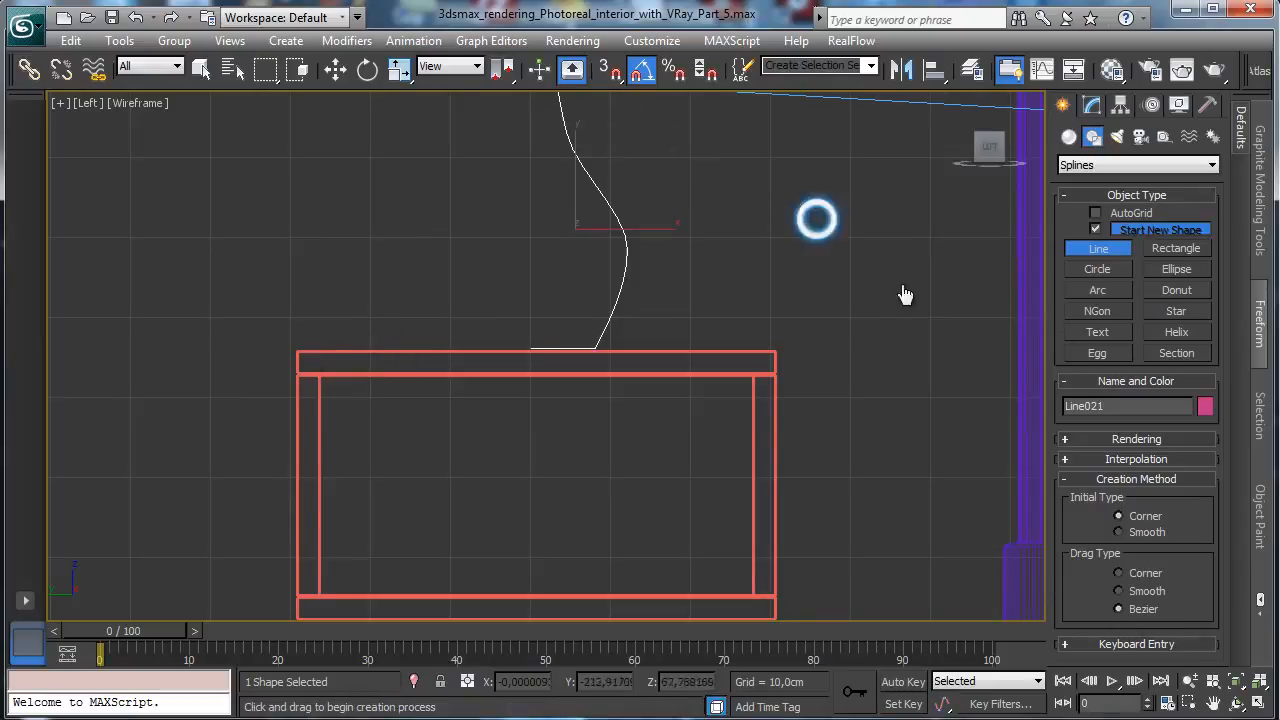
pyautogui.rightClick(429, 506)
# - Apply a Lathe modifier to the profile line and align its axis to Min
pyautogui.moveTo(429, 506); pyautogui.dragTo(413, 595, button='middle')
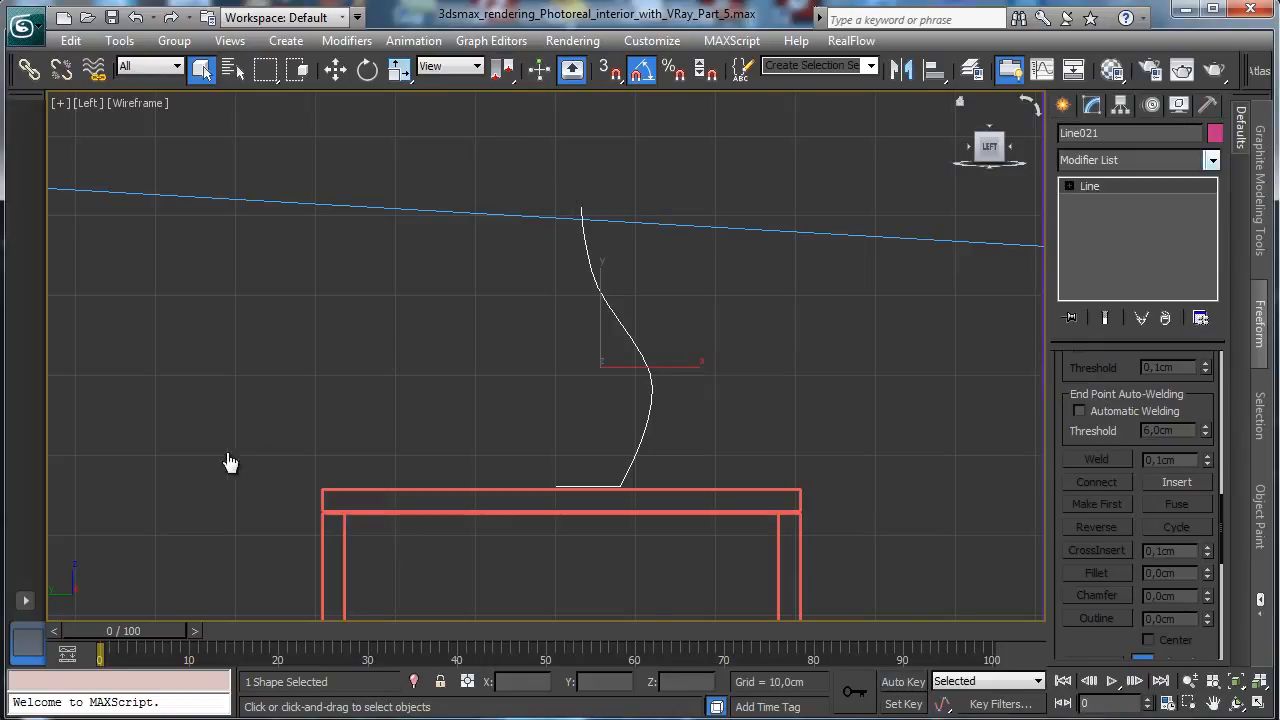
pyautogui.click(1212, 160)
pyautogui.moveTo(1212, 336); pyautogui.dragTo(1212, 549)
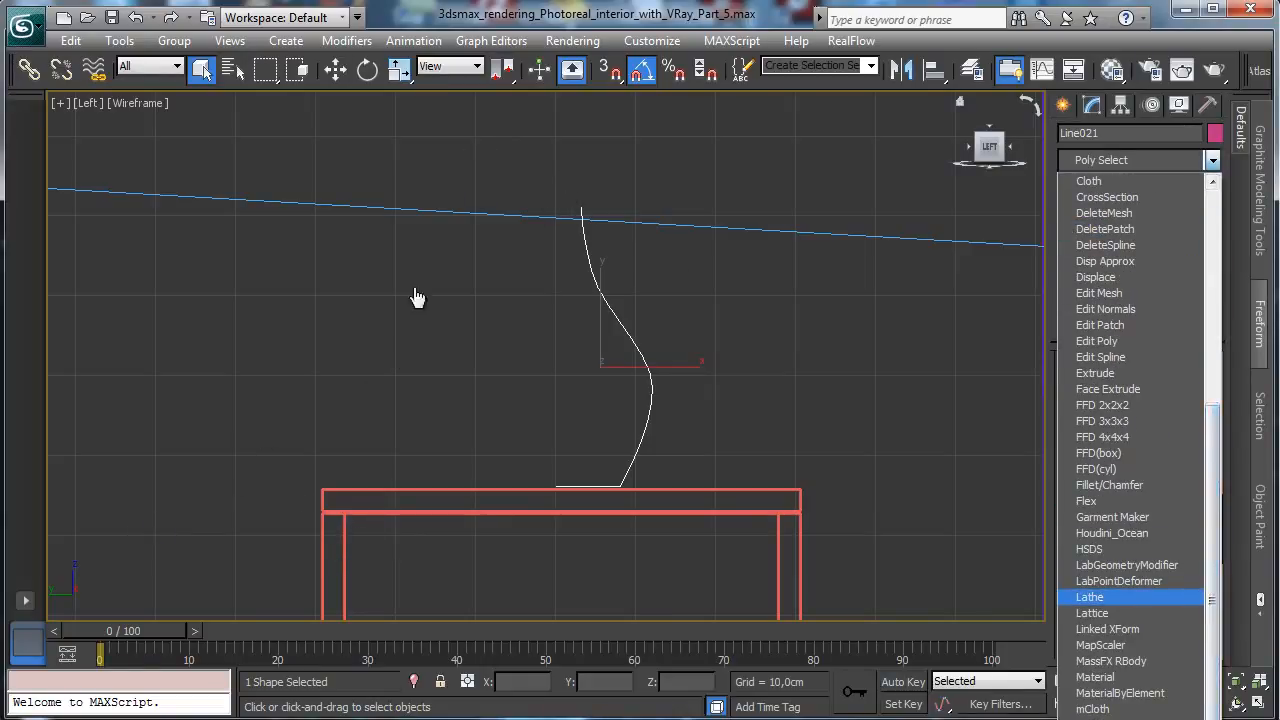
pyautogui.click(1090, 597)
pyautogui.click(1090, 612)
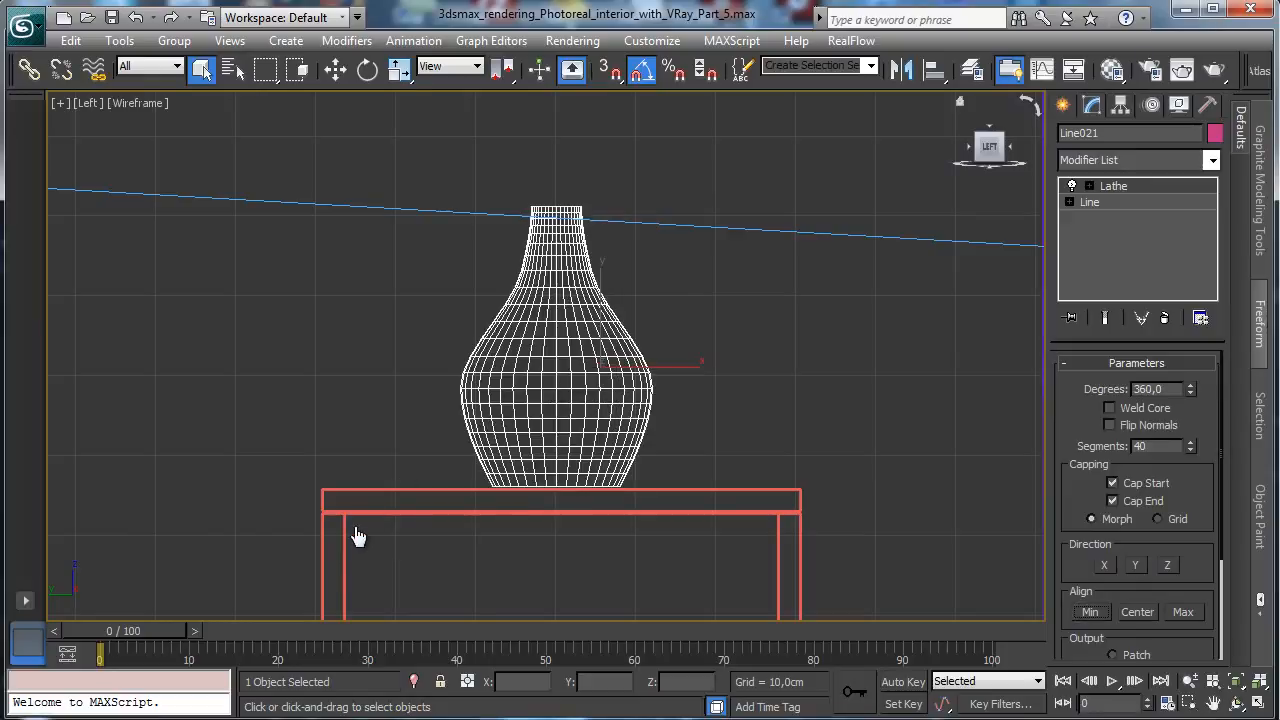
# - Reshape the vase profile by moving the base corner and belly vertices inward and lowering the belly and neck vertices, checking the lathed form
pyautogui.click(1069, 202)
pyautogui.click(1106, 218)
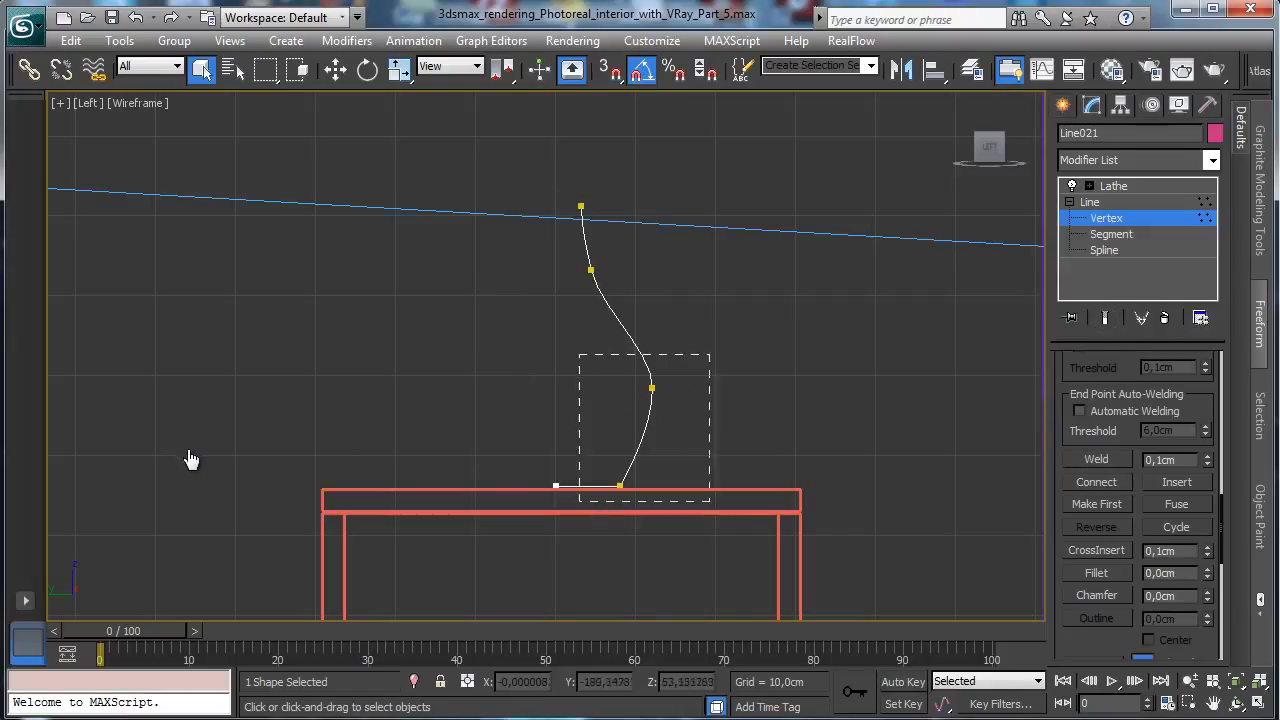
pyautogui.press('w')
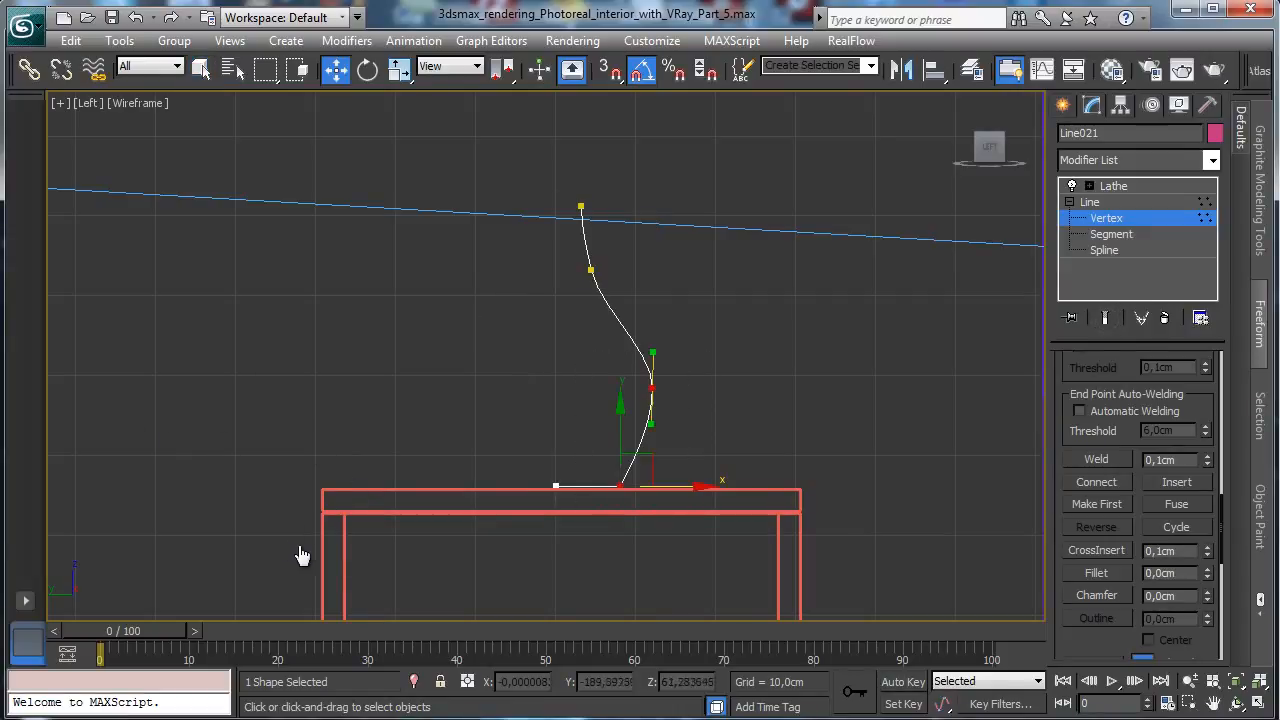
pyautogui.moveTo(357, 563); pyautogui.dragTo(461, 176)
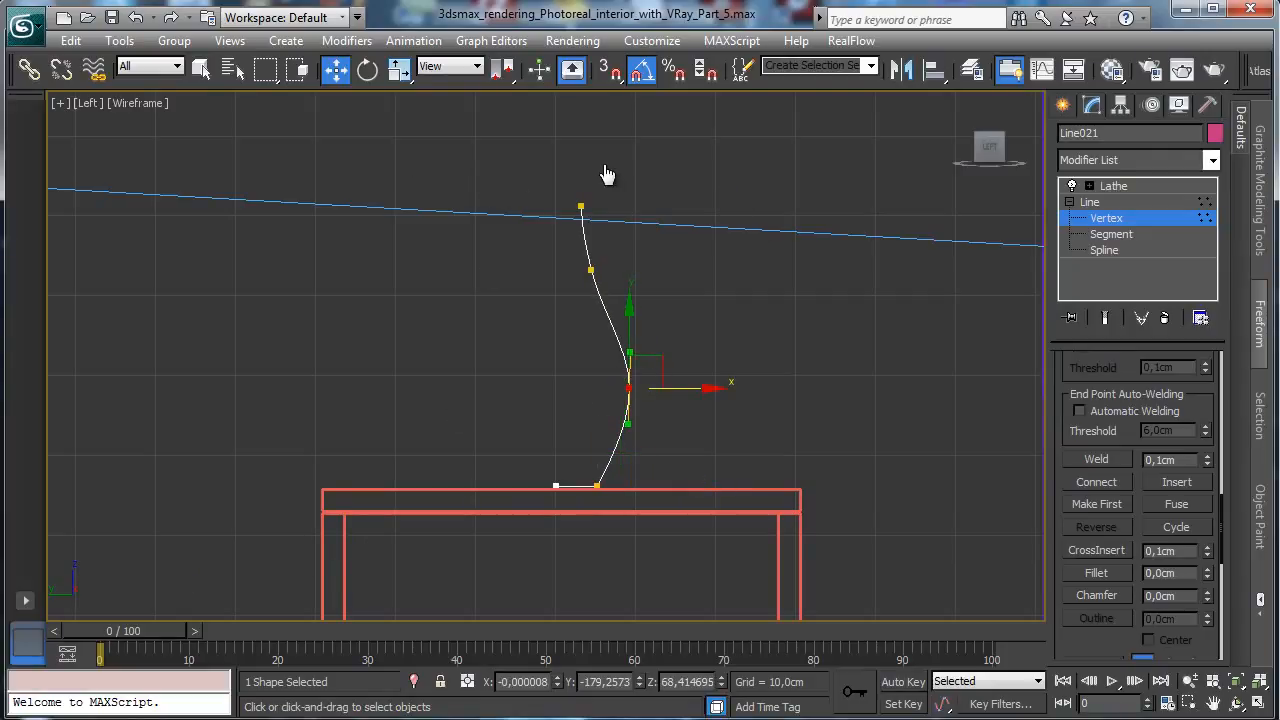
pyautogui.moveTo(645, 373); pyautogui.dragTo(643, 397)
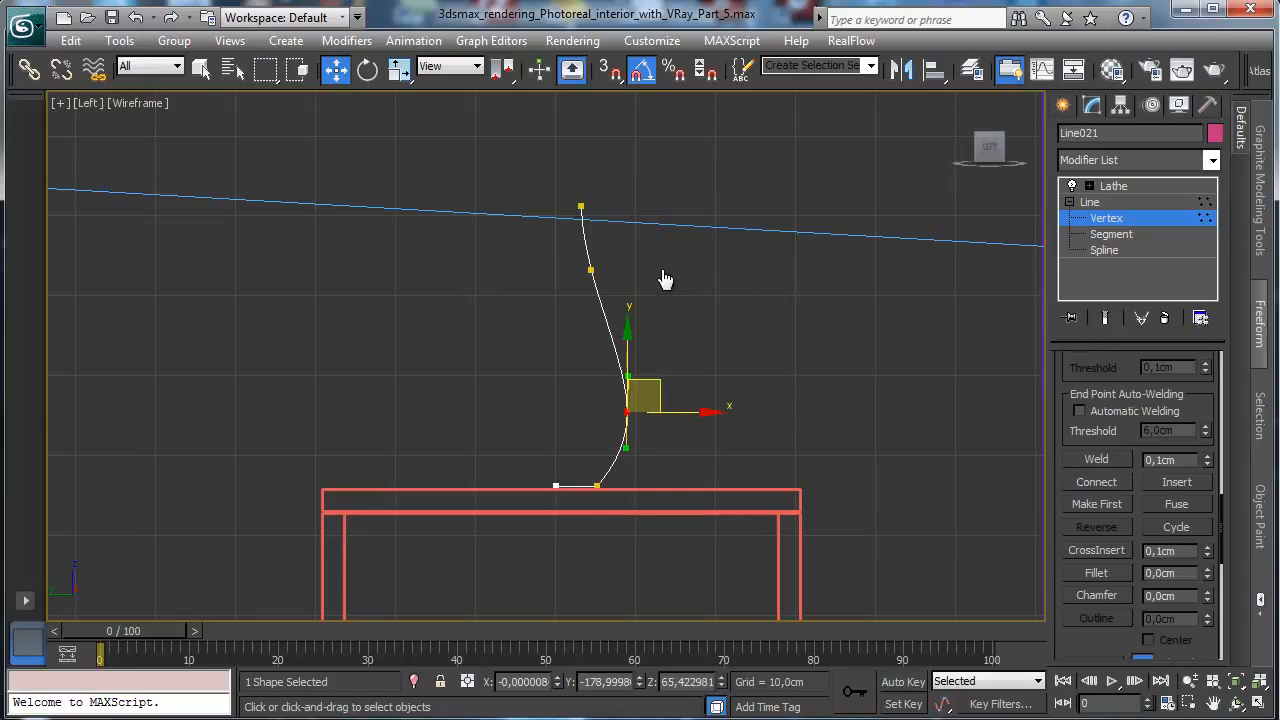
pyautogui.moveTo(570, 258); pyautogui.dragTo(604, 291)
pyautogui.moveTo(563, 190); pyautogui.dragTo(601, 222)
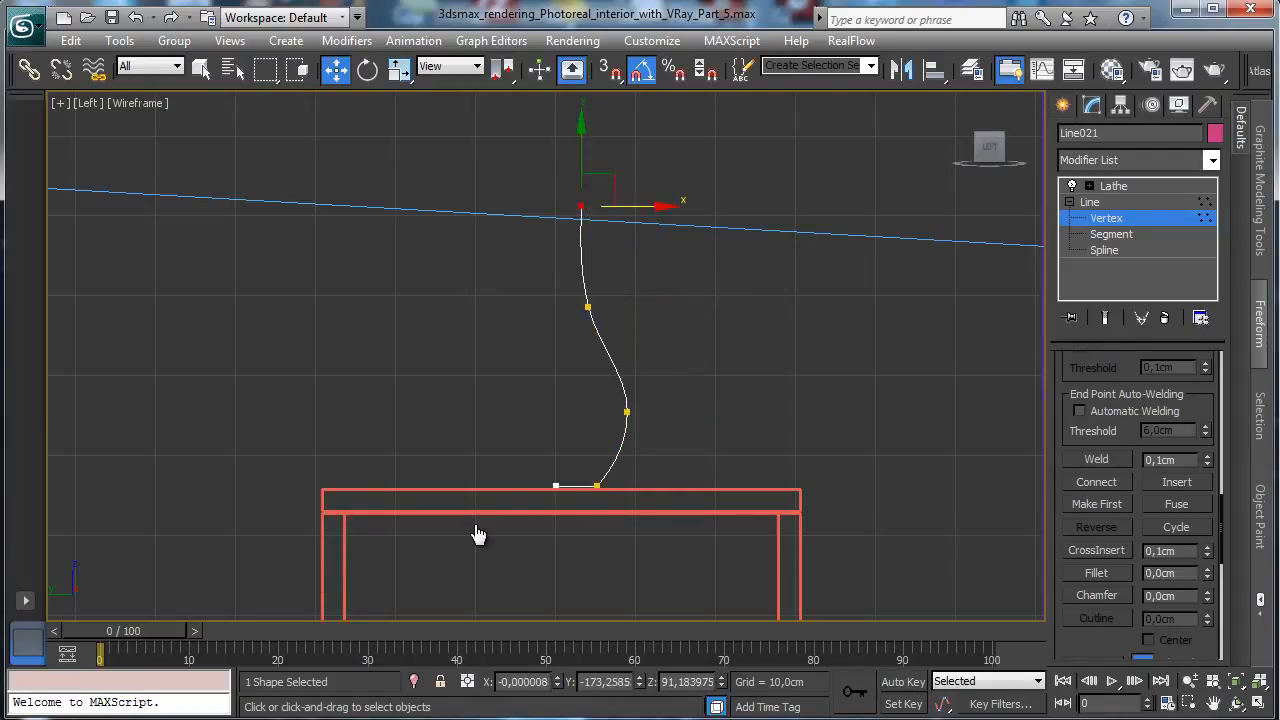
pyautogui.press('F8')
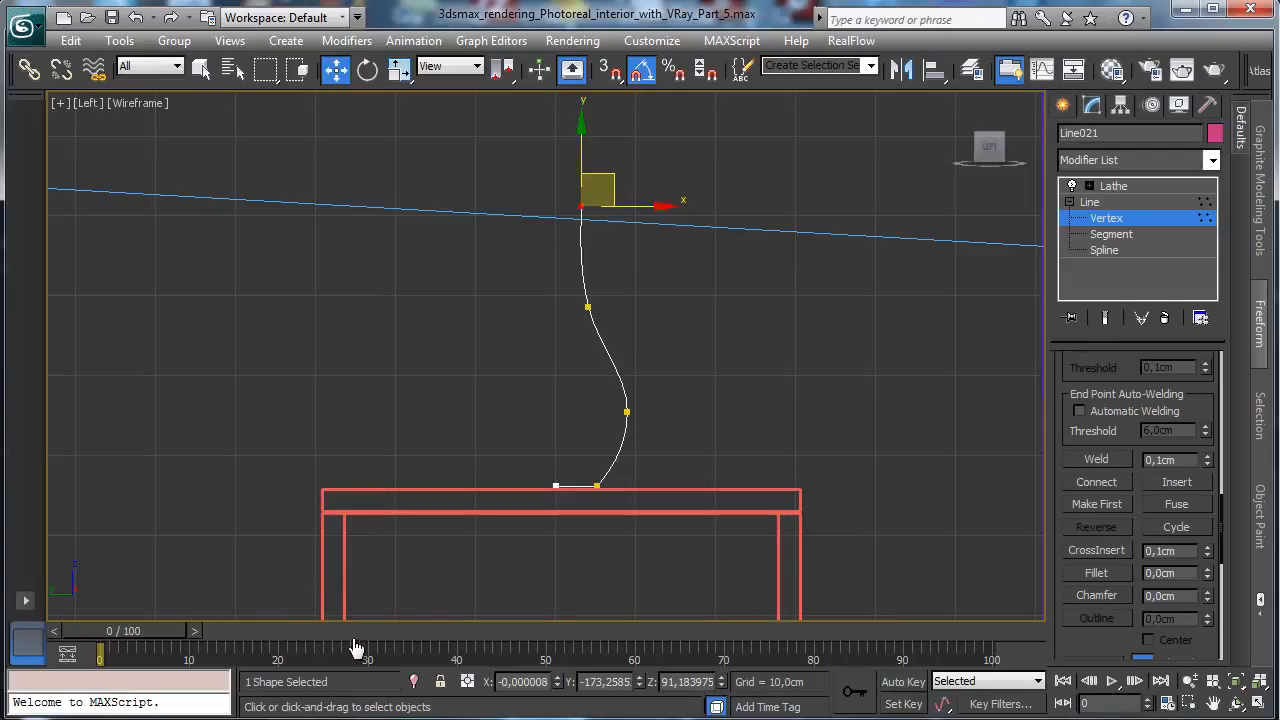
pyautogui.press('1')
pyautogui.press('Up')
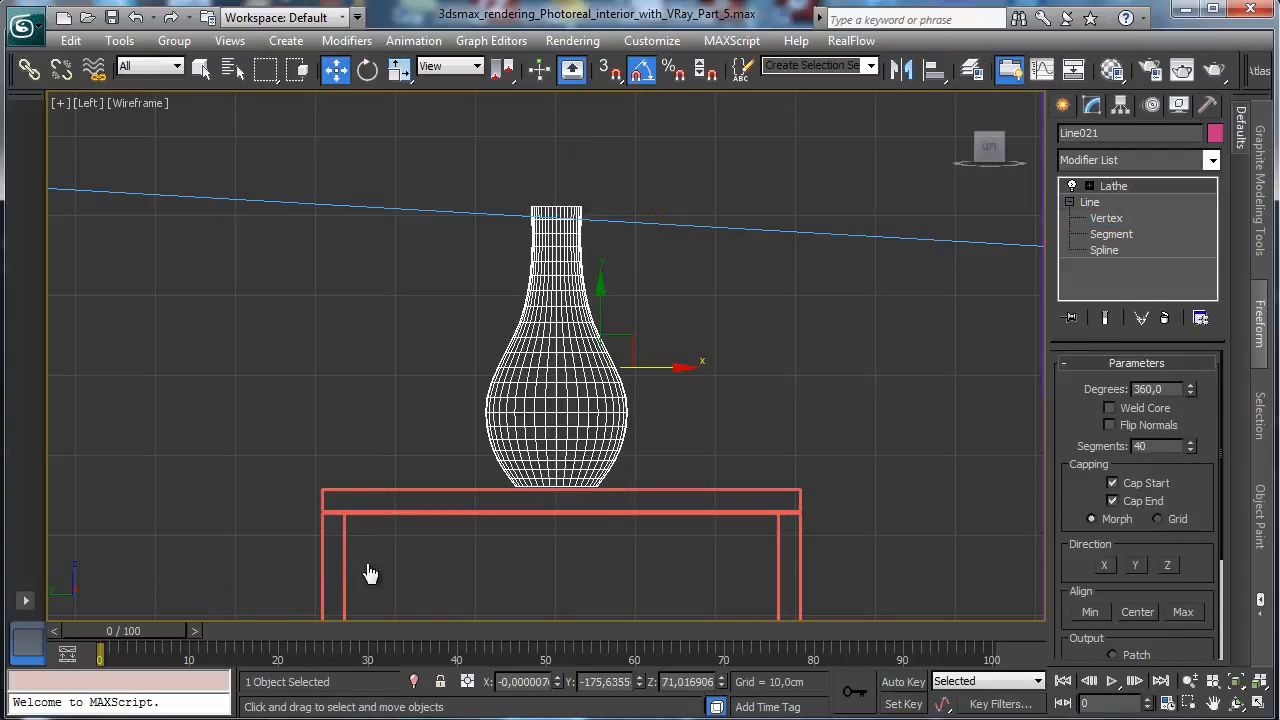
# - Narrow the vase neck by moving the profile's two upper vertices inward about 1 cm
pyautogui.press('Down')
pyautogui.press('1')
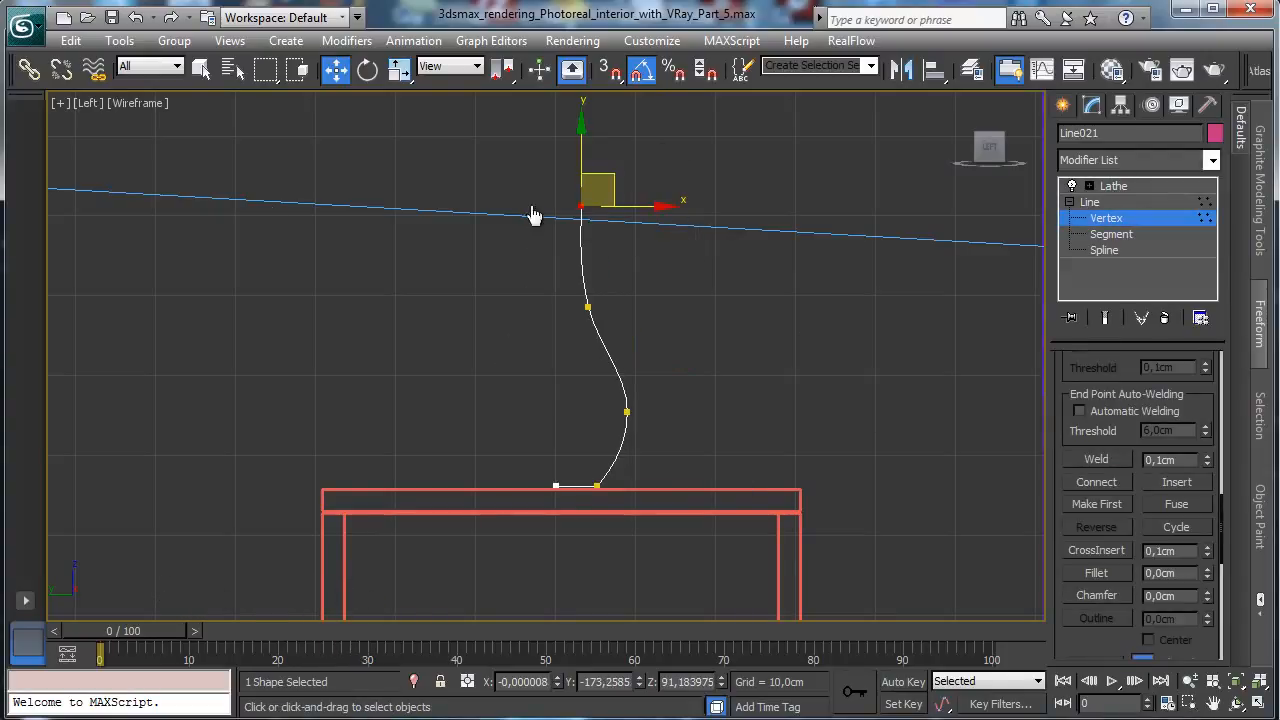
pyautogui.moveTo(561, 188); pyautogui.dragTo(630, 350)
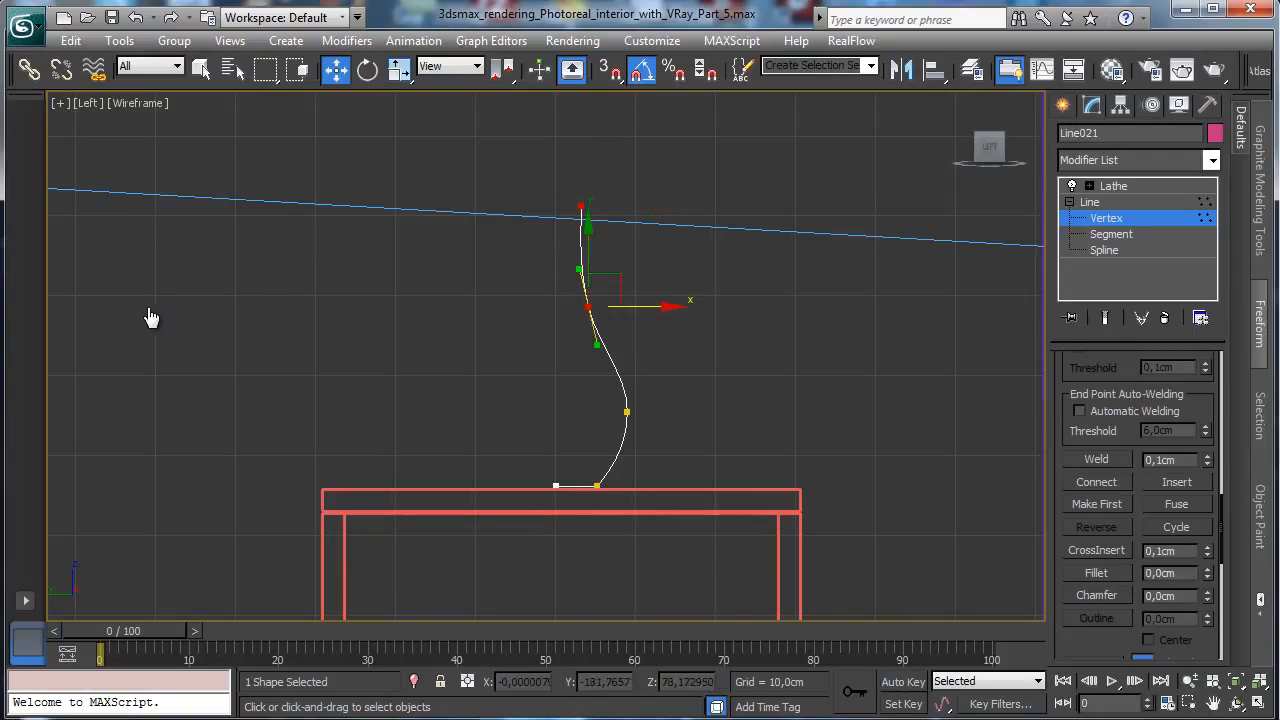
pyautogui.moveTo(645, 306); pyautogui.dragTo(637, 306)
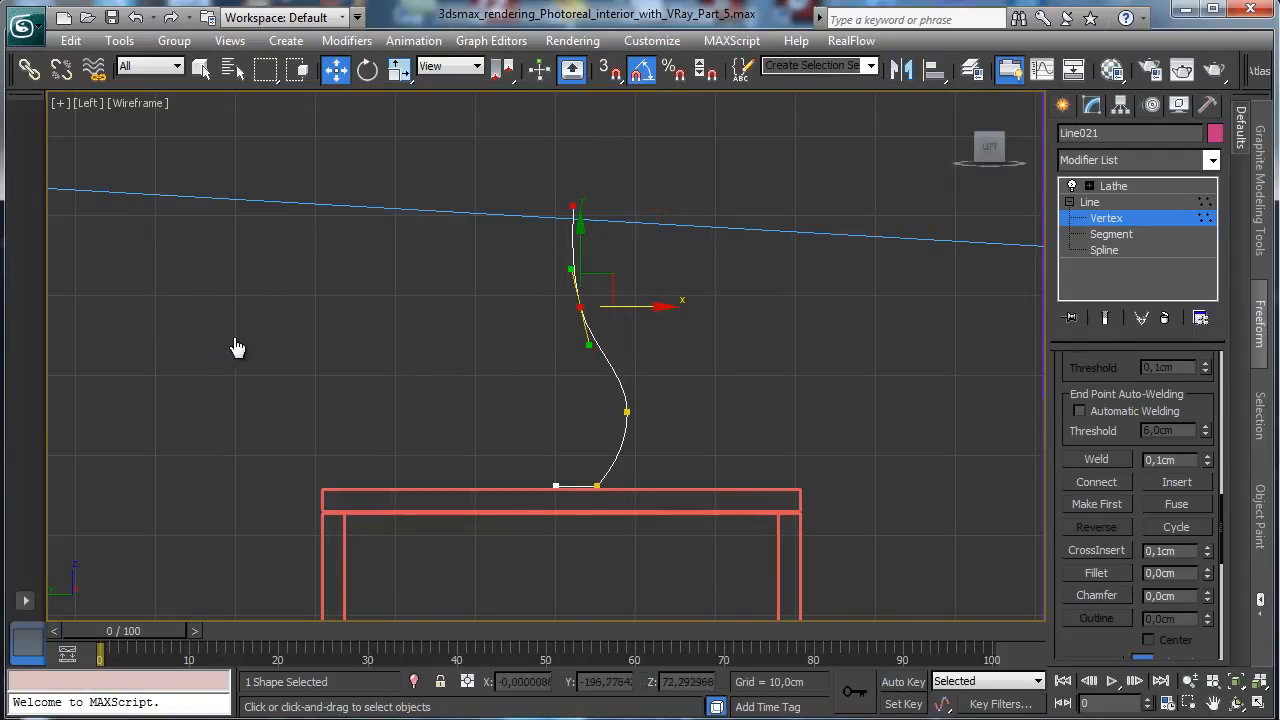
# - Remove the Lathe modifier and outline the whole vase profile spline inward to give it a thin wall about 0.6 cm thick
pyautogui.press('1')
pyautogui.click(1113, 186)
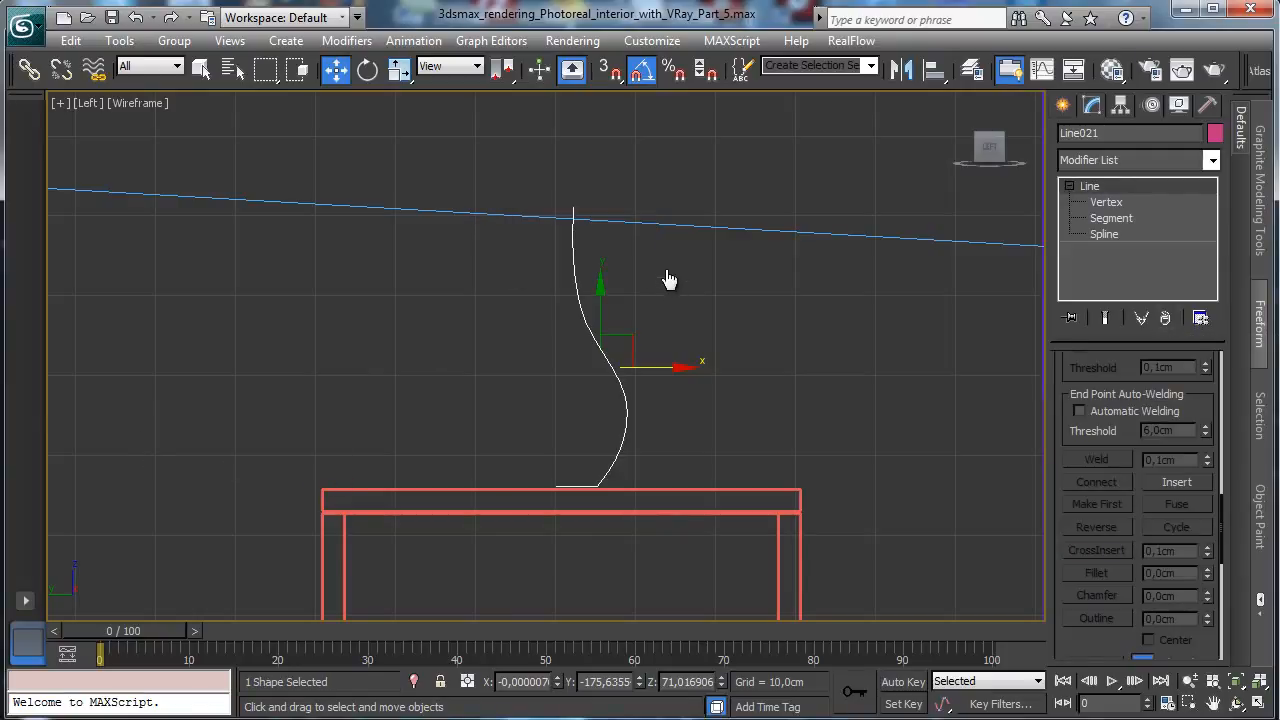
pyautogui.scroll(-5, 1138, 505)
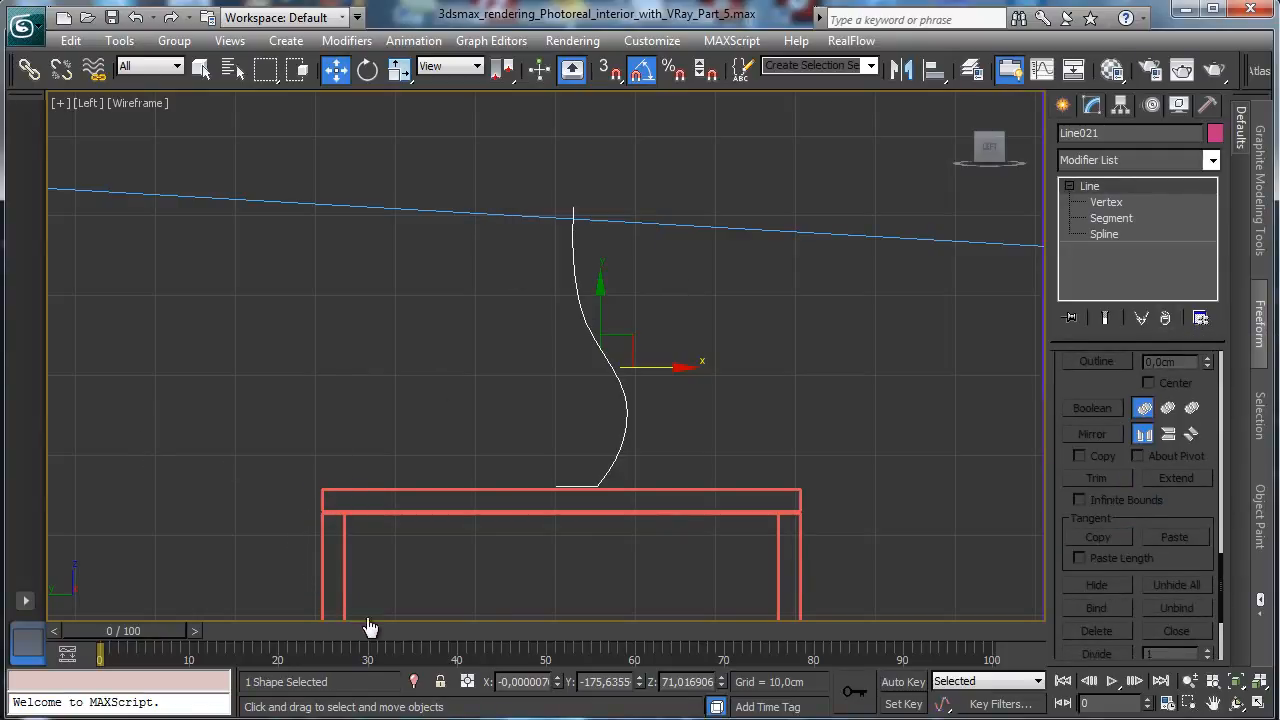
pyautogui.scroll(-4, 1138, 505)
pyautogui.press('3')
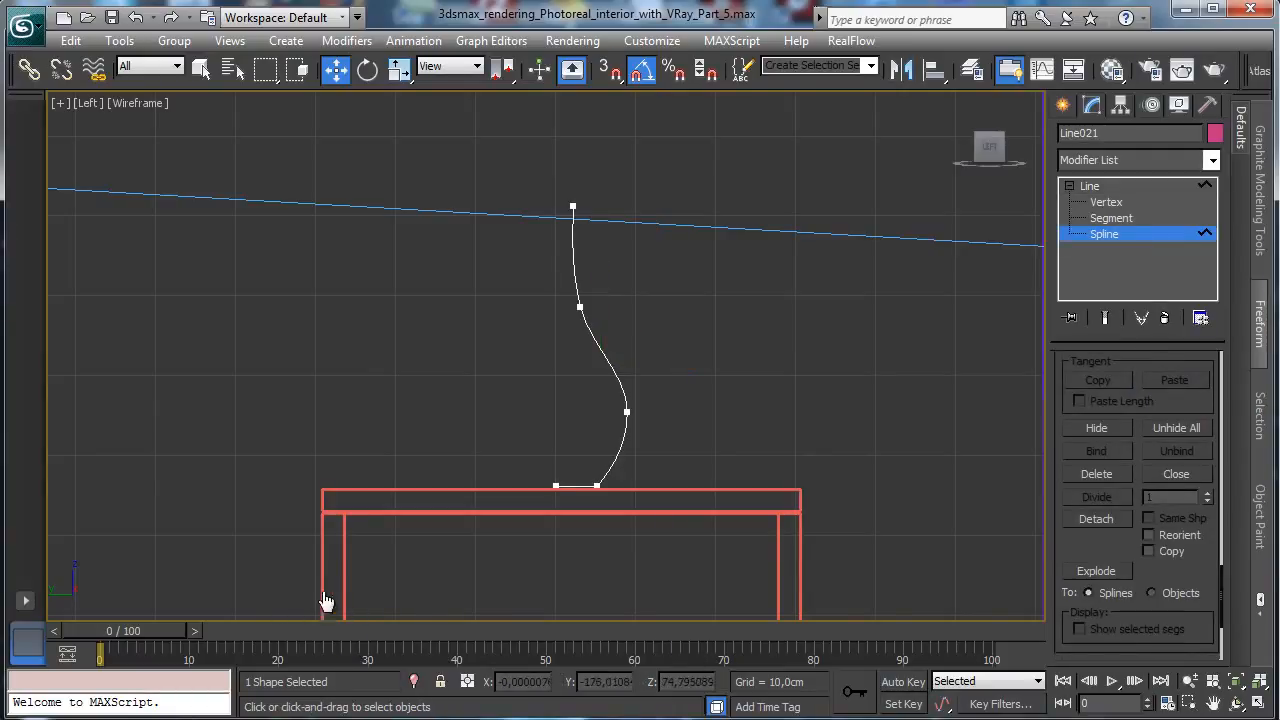
pyautogui.hotkey('ctrl', 'a')
pyautogui.scroll(-5, 1138, 505)
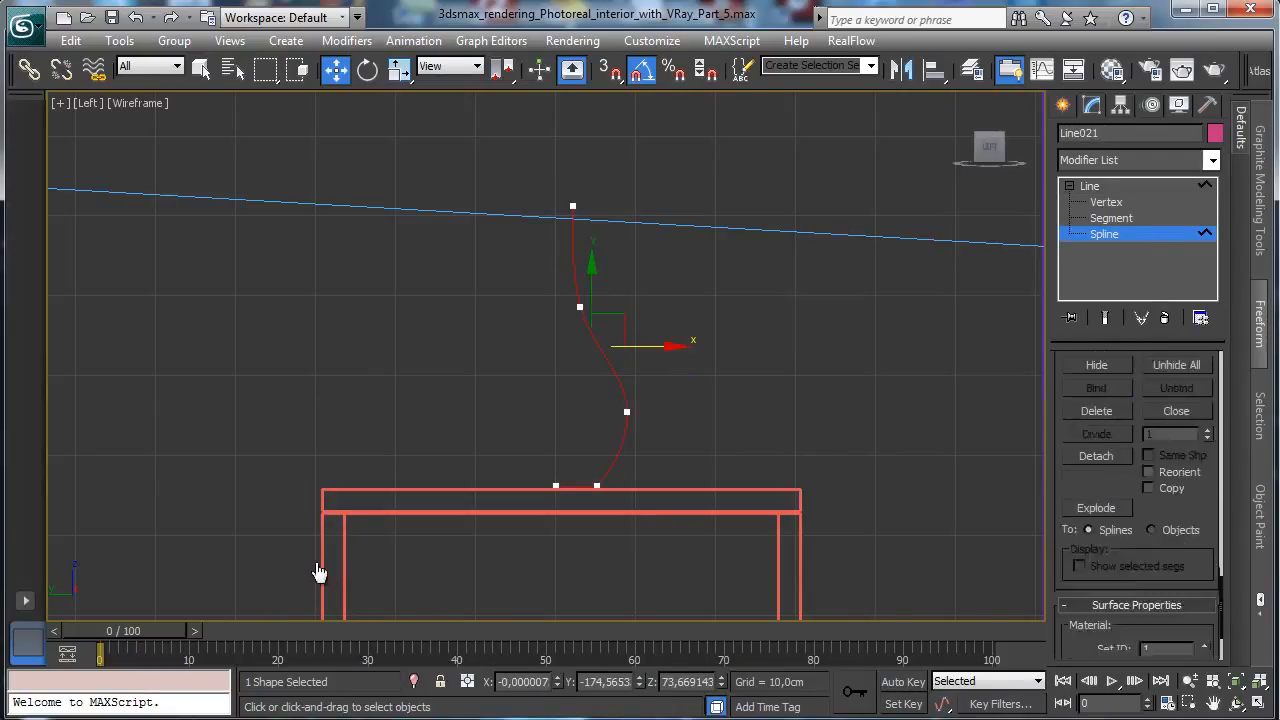
pyautogui.scroll(6, 1138, 505)
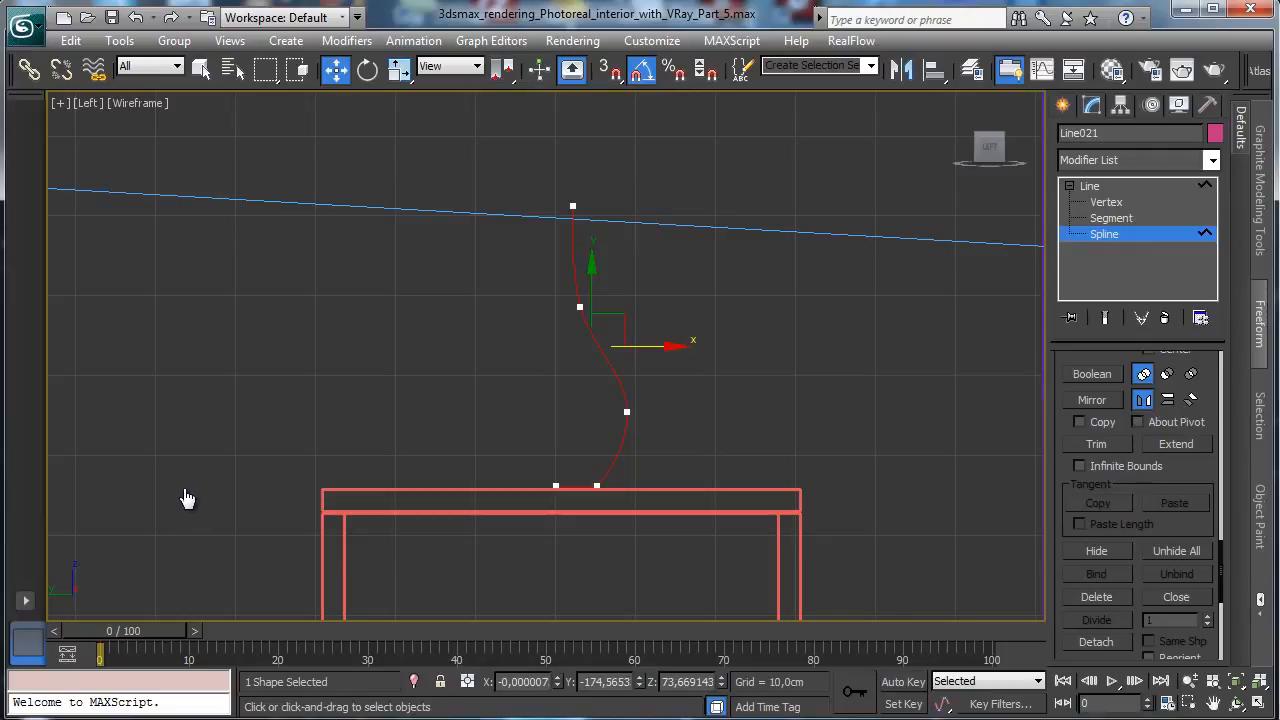
pyautogui.scroll(4, 1138, 505)
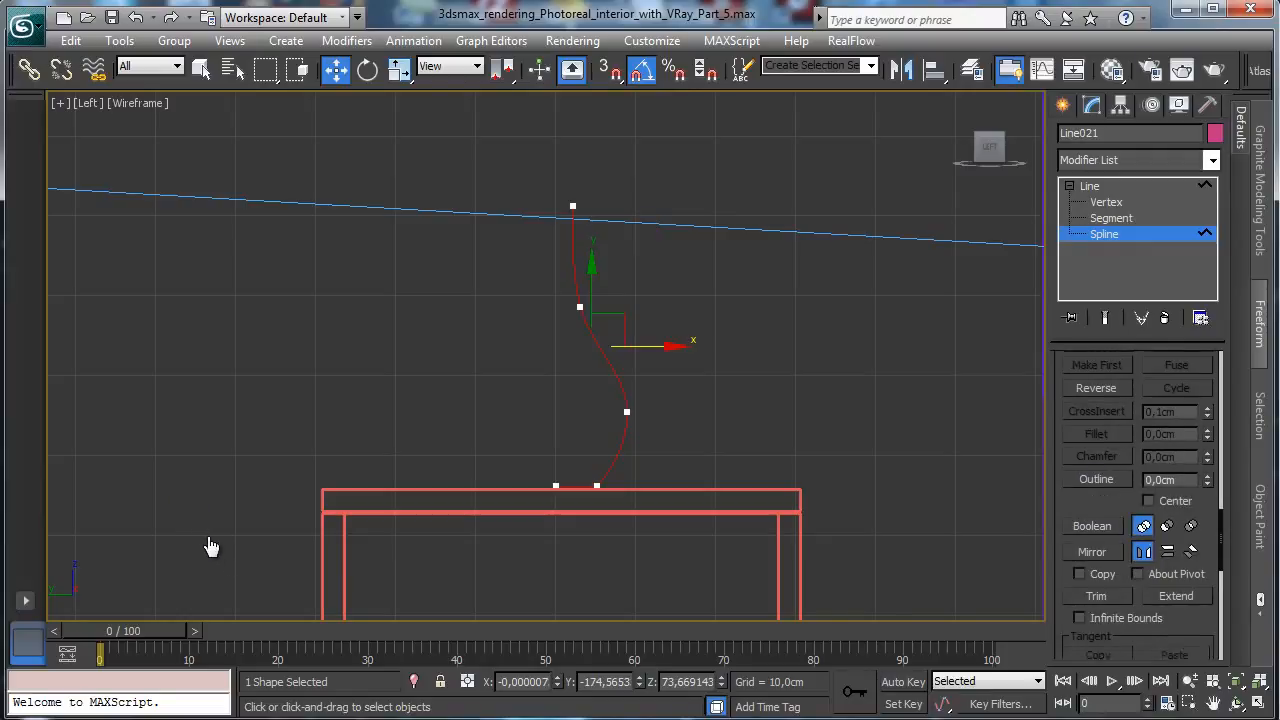
pyautogui.click(1097, 490)
pyautogui.moveTo(250, 520); pyautogui.dragTo(629, 163)
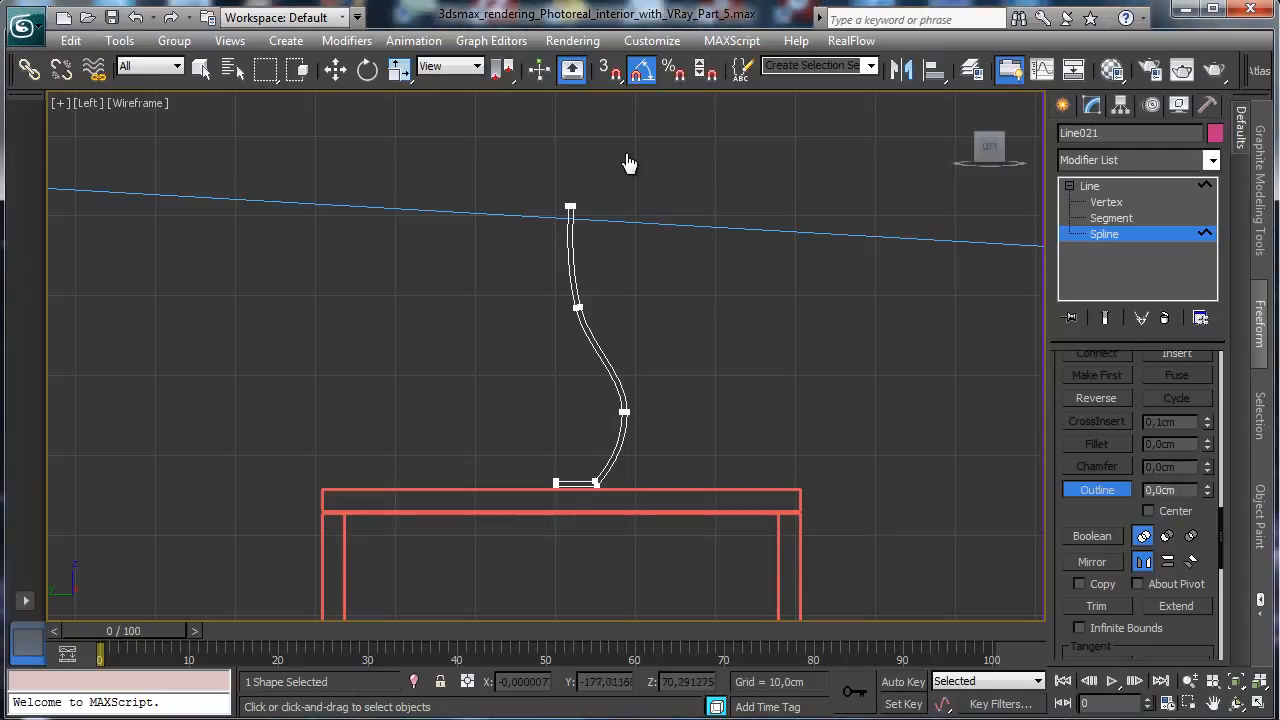
# - Fillet the two upper end vertices of the outlined profile so that the vase rim is fully rounded
pyautogui.press('1')
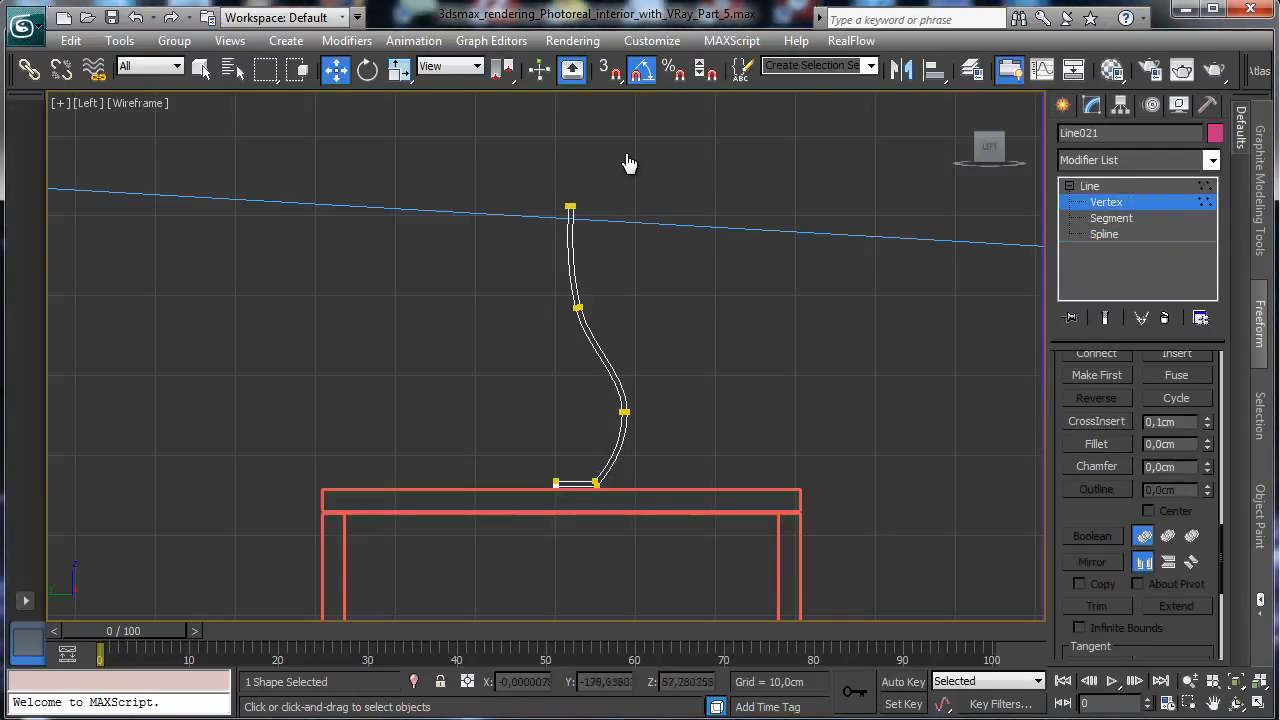
pyautogui.click(597, 486)
pyautogui.keyDown('ctrl'); pyautogui.moveTo(540, 182); pyautogui.dragTo(645, 248); pyautogui.keyUp('ctrl')
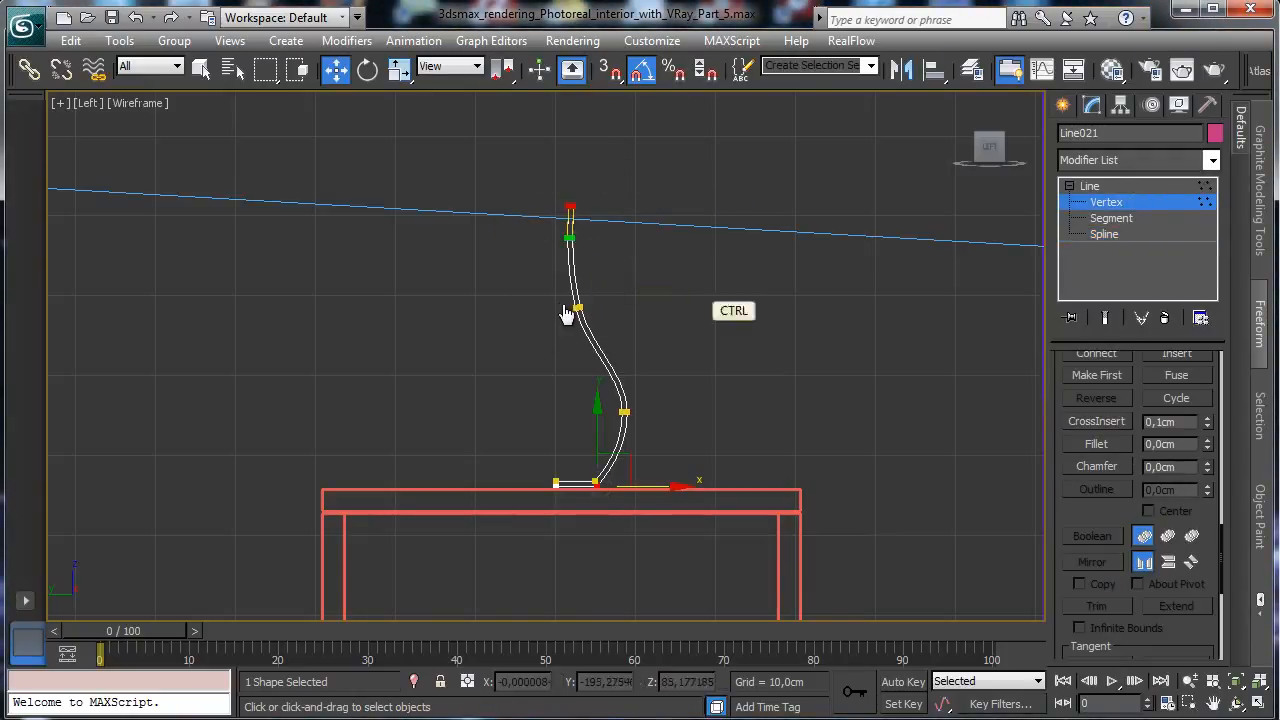
pyautogui.hotkey('ctrl', 'w')
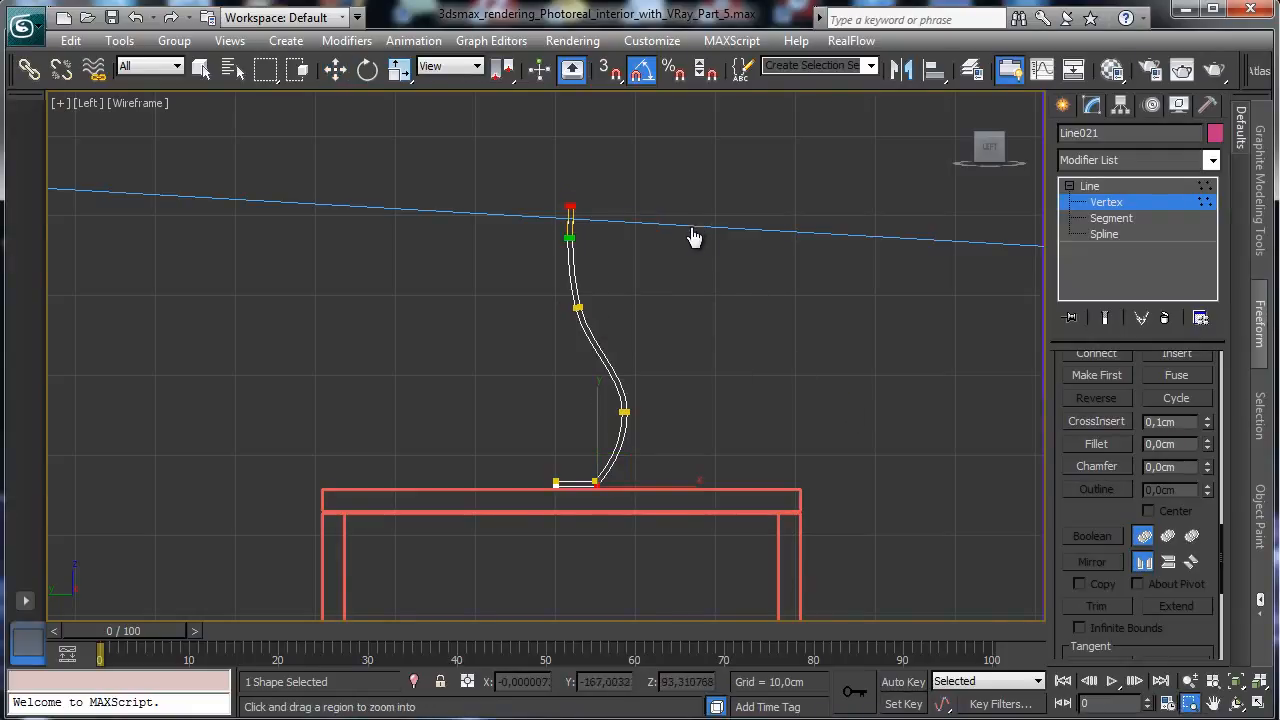
pyautogui.moveTo(515, 192); pyautogui.dragTo(652, 264)
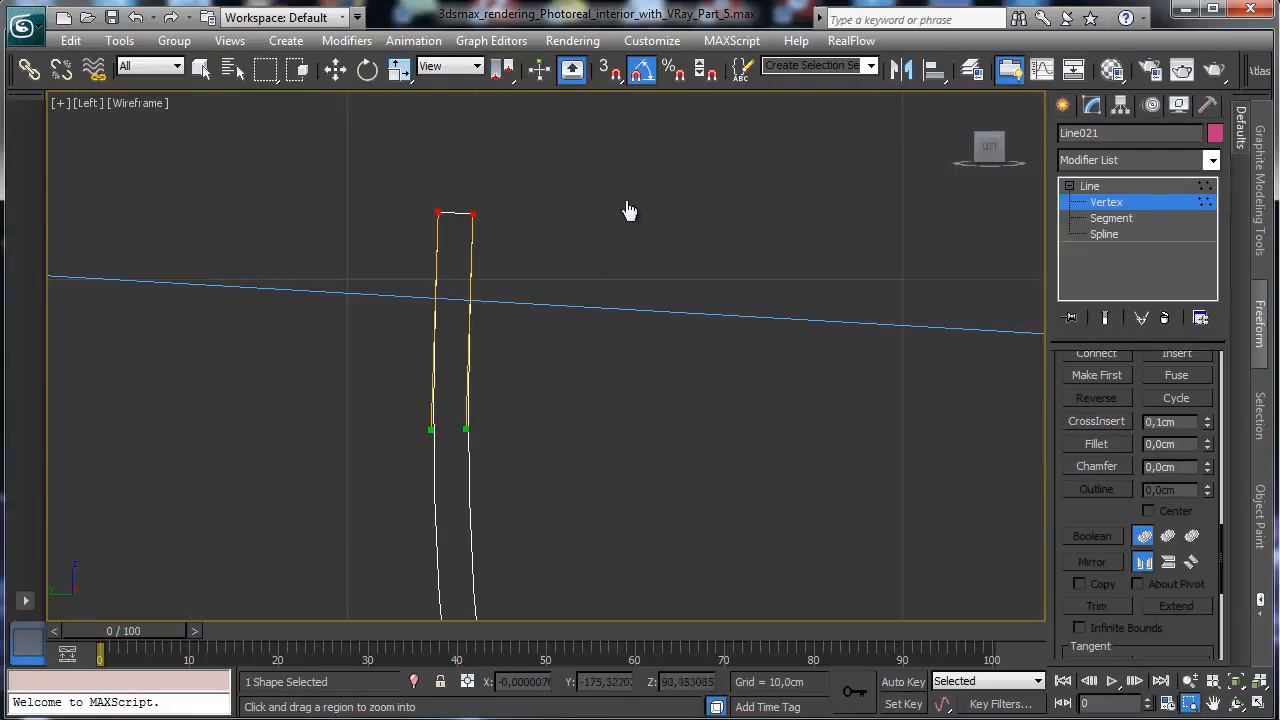
pyautogui.press('q')
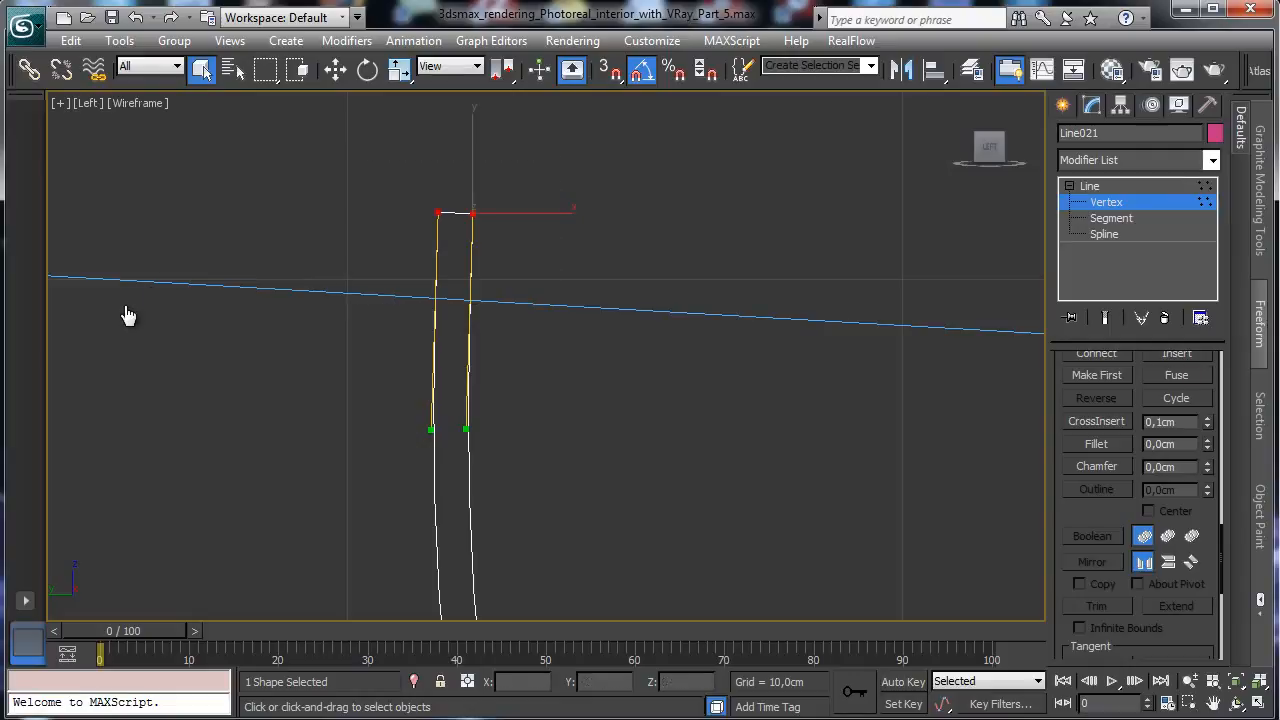
pyautogui.hotkey('ctrl', 'f')
pyautogui.moveTo(716, 206); pyautogui.dragTo(711, 231)
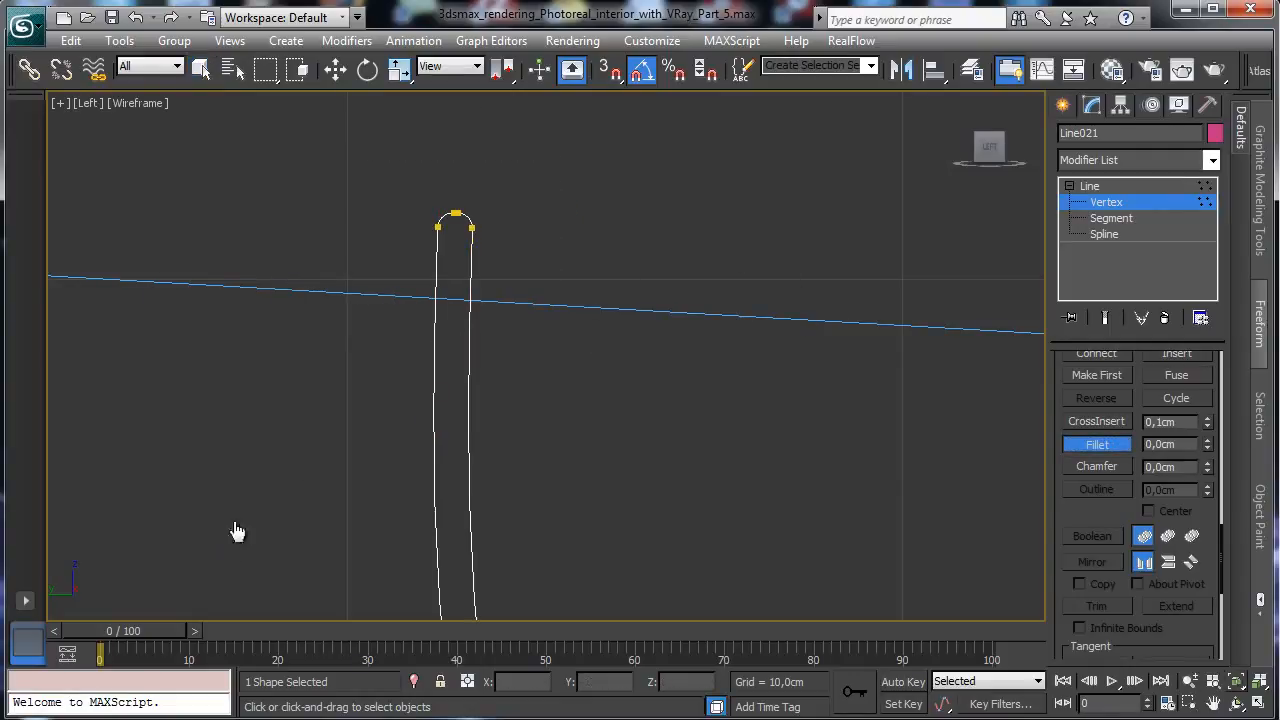
# - Fillet the outer bottom corner of the vase profile with a small radius and leave vertex editing
pyautogui.hotkey('shift', 'z')
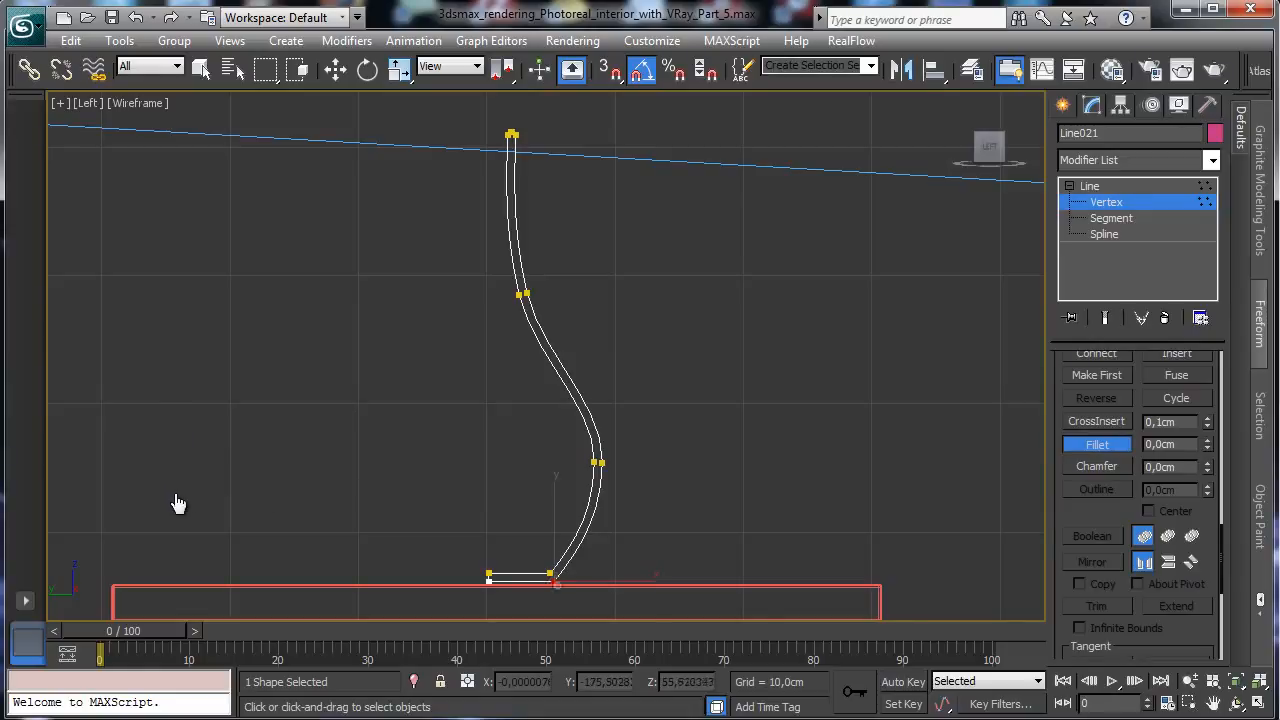
pyautogui.moveTo(194, 500); pyautogui.dragTo(187, 276, button='middle')
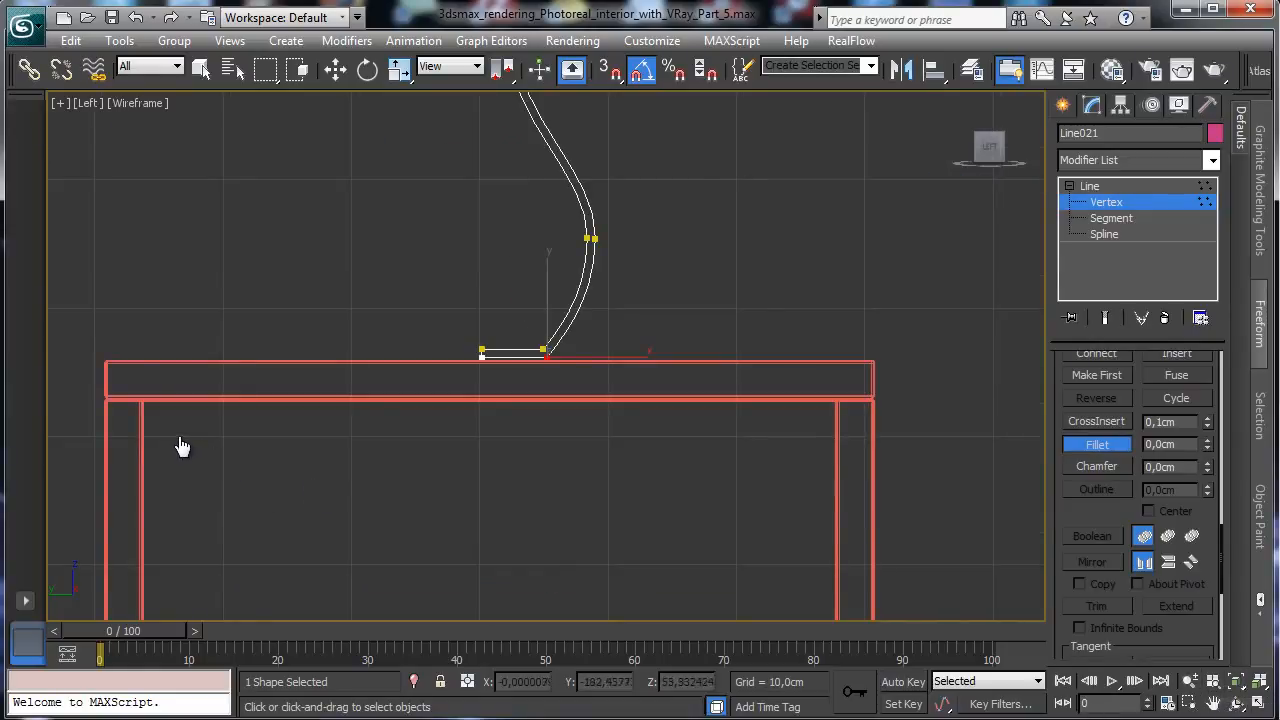
pyautogui.hotkey('alt', 'z')
pyautogui.moveTo(192, 450); pyautogui.dragTo(190, 455)
pyautogui.rightClick(352, 290)
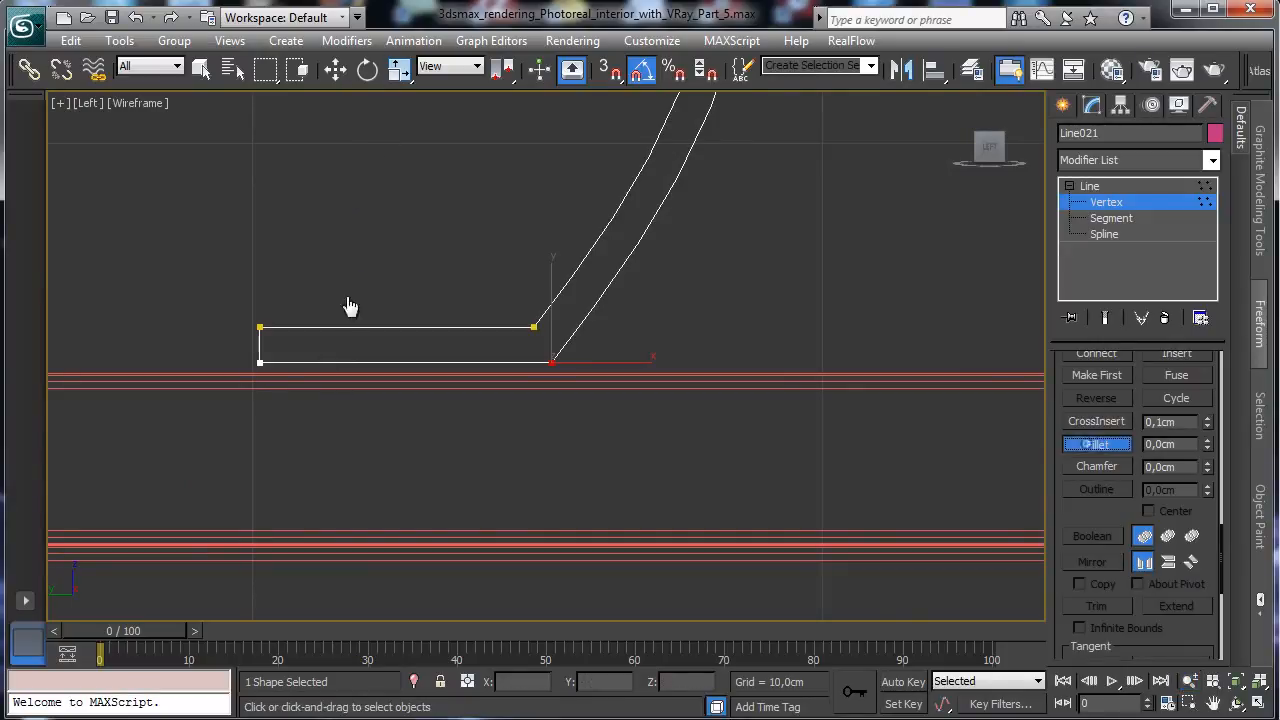
pyautogui.moveTo(552, 362); pyautogui.dragTo(403, 471)
pyautogui.press('w')
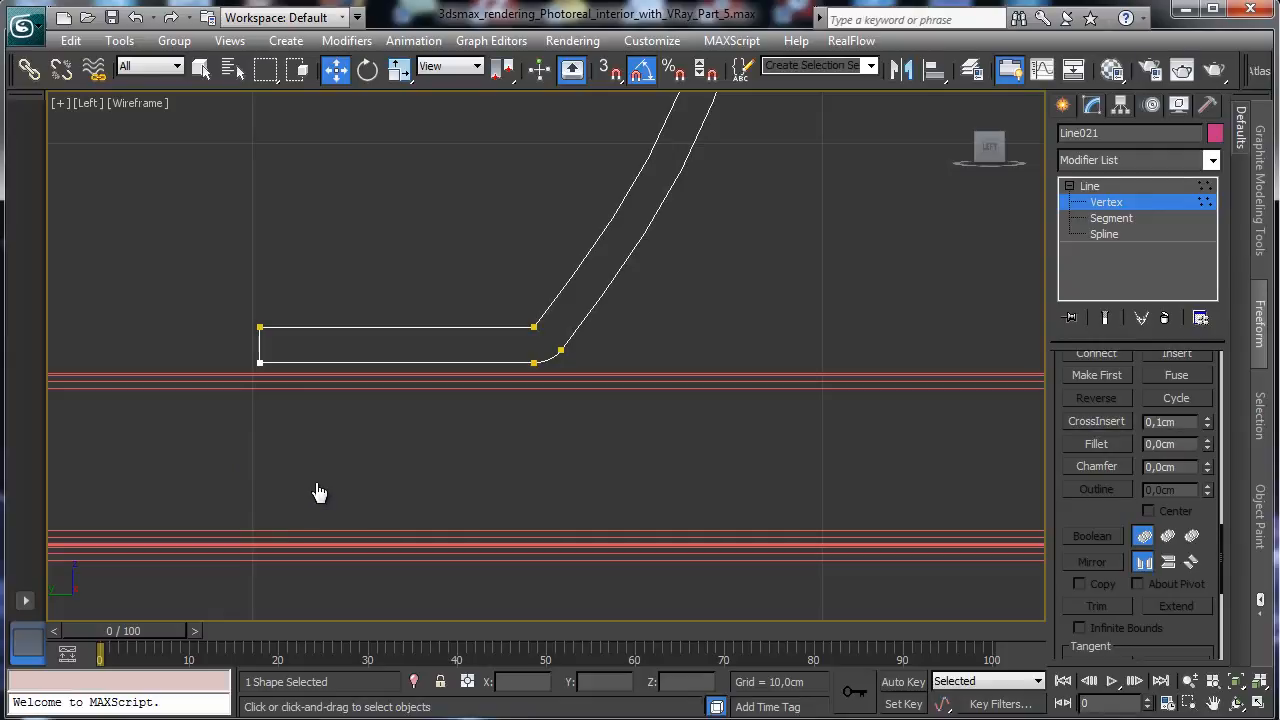
pyautogui.hotkey('alt', 'z')
pyautogui.press('z')
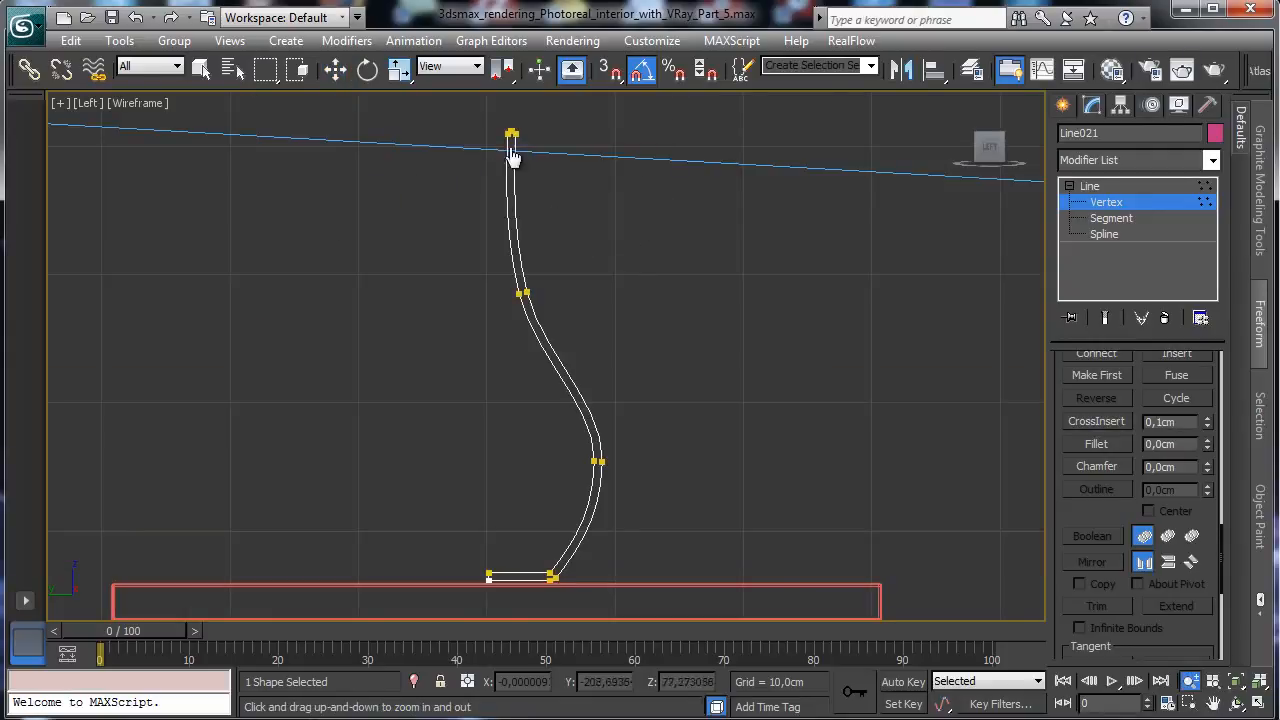
pyautogui.click(1125, 202)
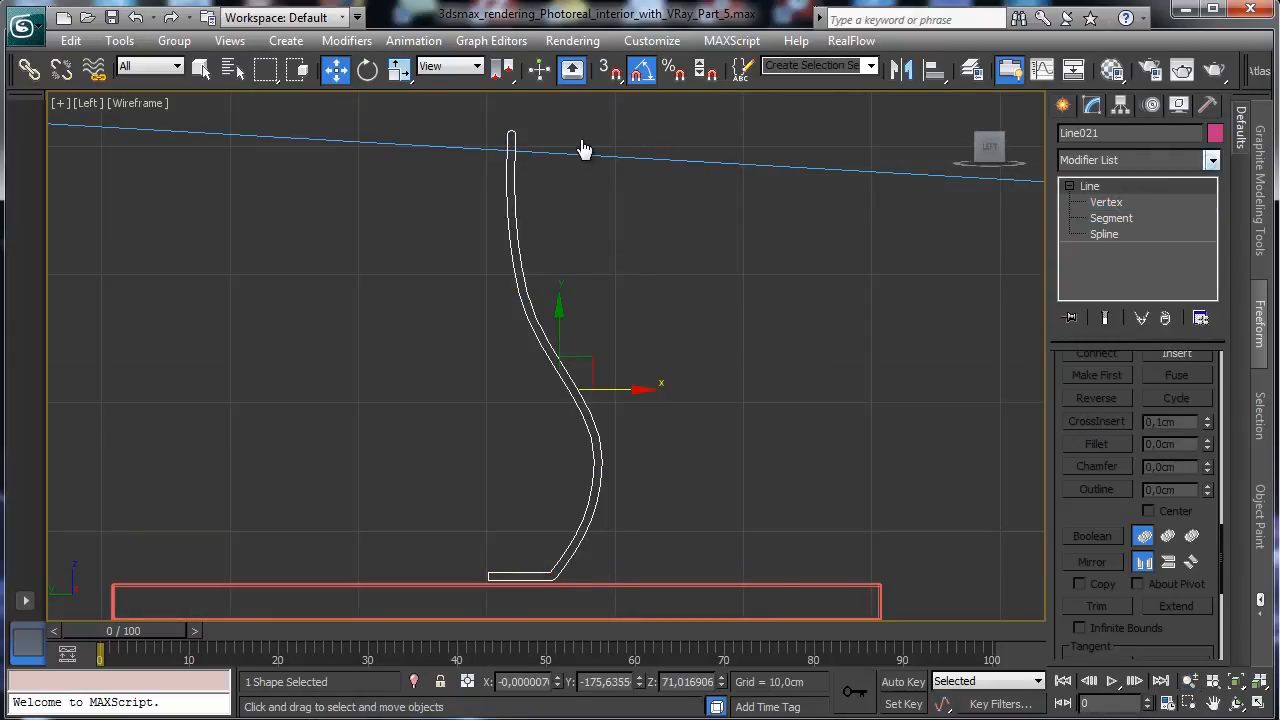
# - Revolve the closed profile into a full vase with a 360-degree Lathe modifier of 40 segments, aligned to Min
pyautogui.hotkey('alt', 'Down')
pyautogui.write('credit poly')
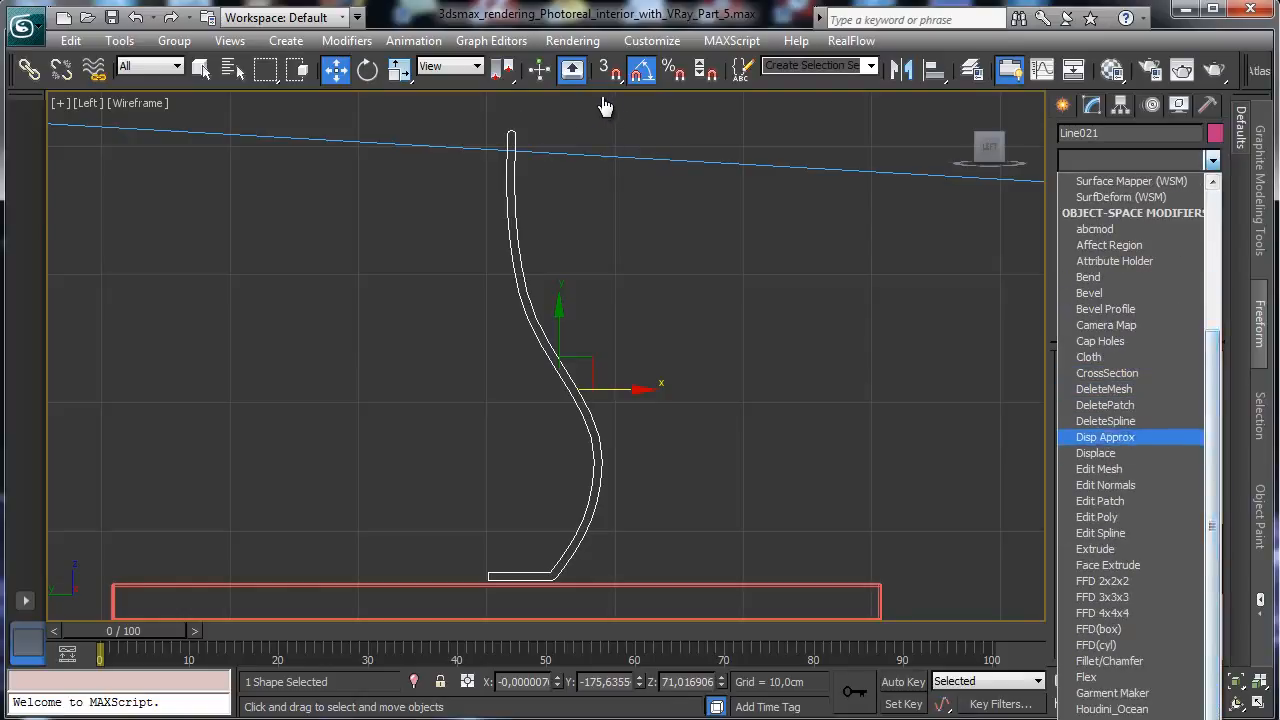
pyautogui.write('lathe')
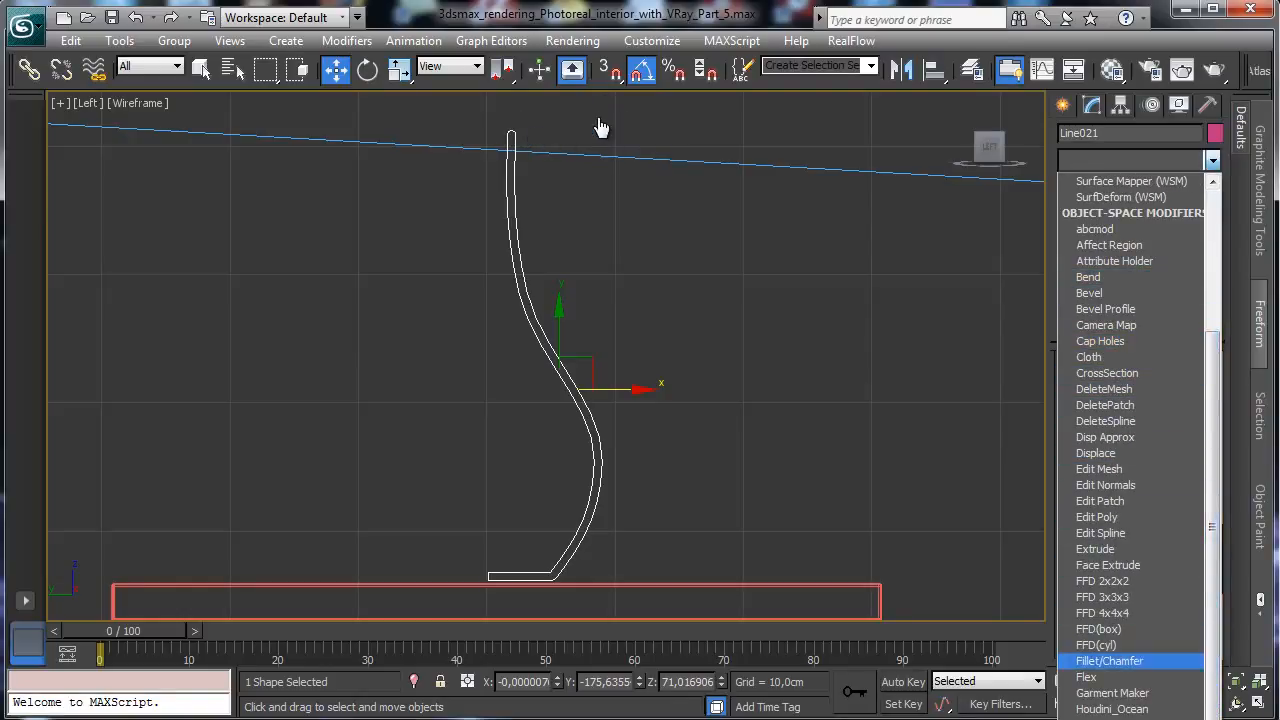
pyautogui.press('Return')
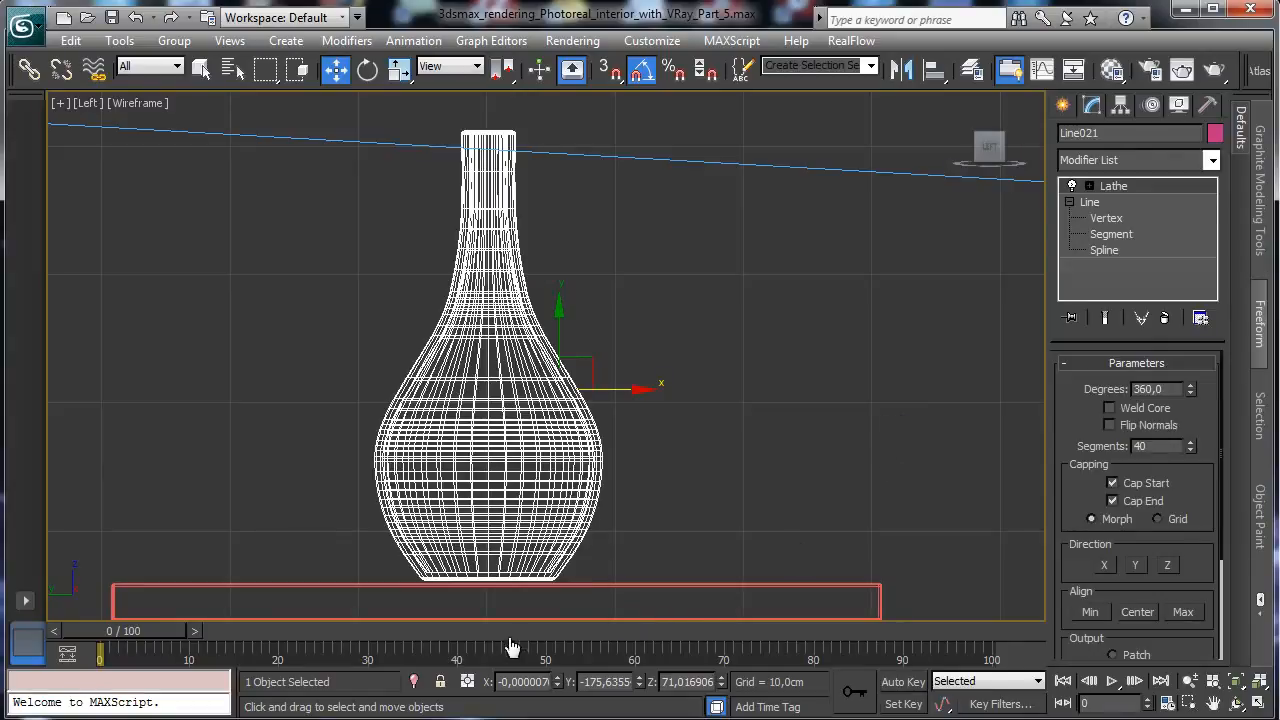
# - Change the camera viewport to a Perspective view, frame the vase in it and maximize it
pyautogui.hotkey('alt', 'w')
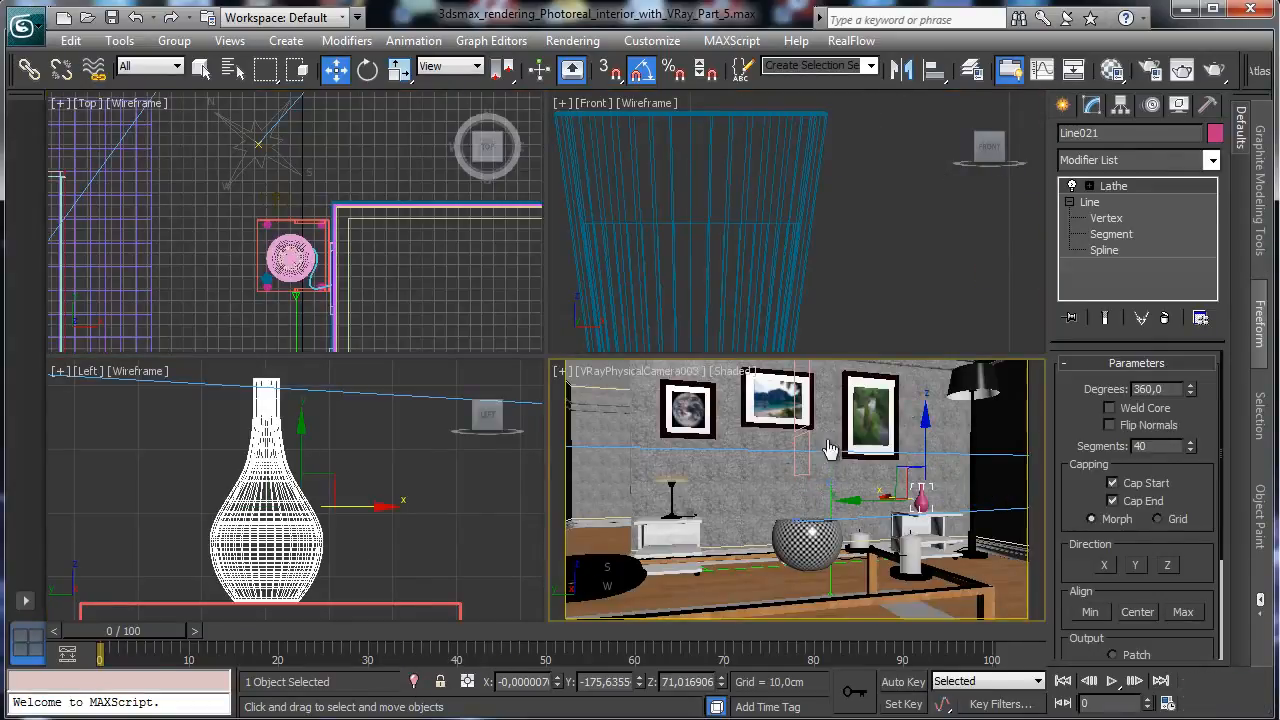
pyautogui.click(600, 371)
pyautogui.click(655, 446)
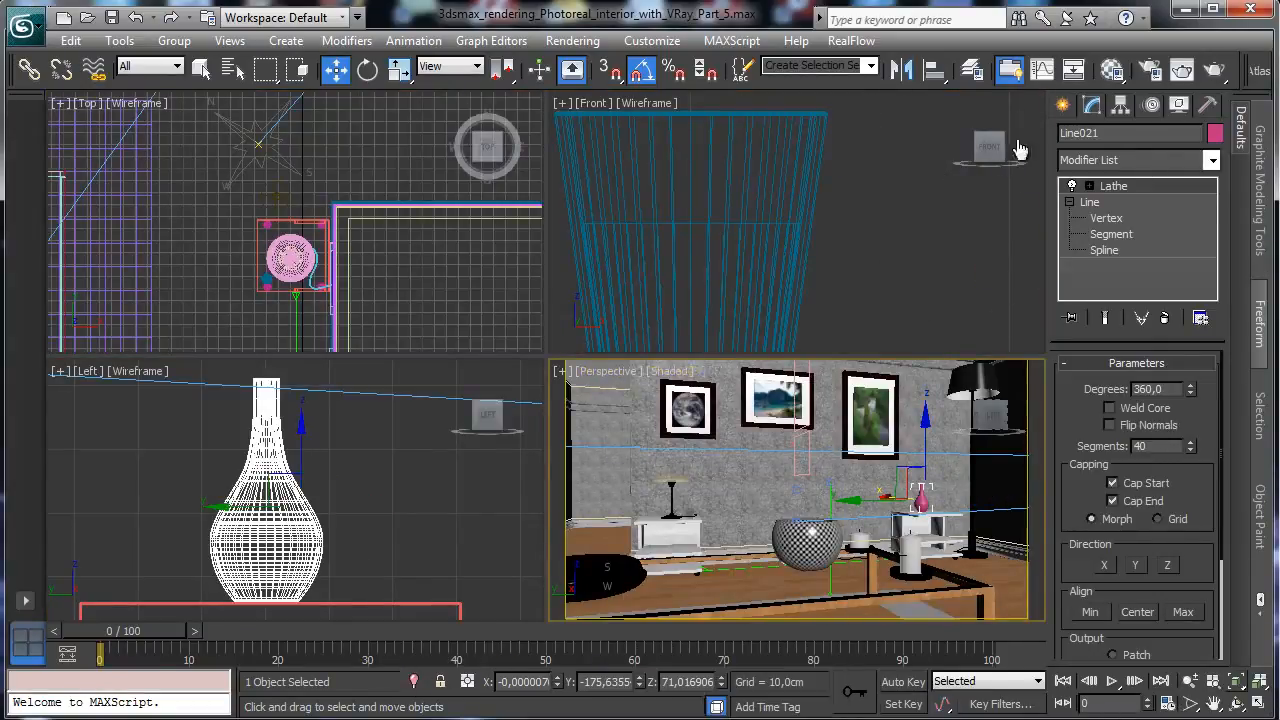
pyautogui.press('z')
pyautogui.hotkey('alt', 'w')
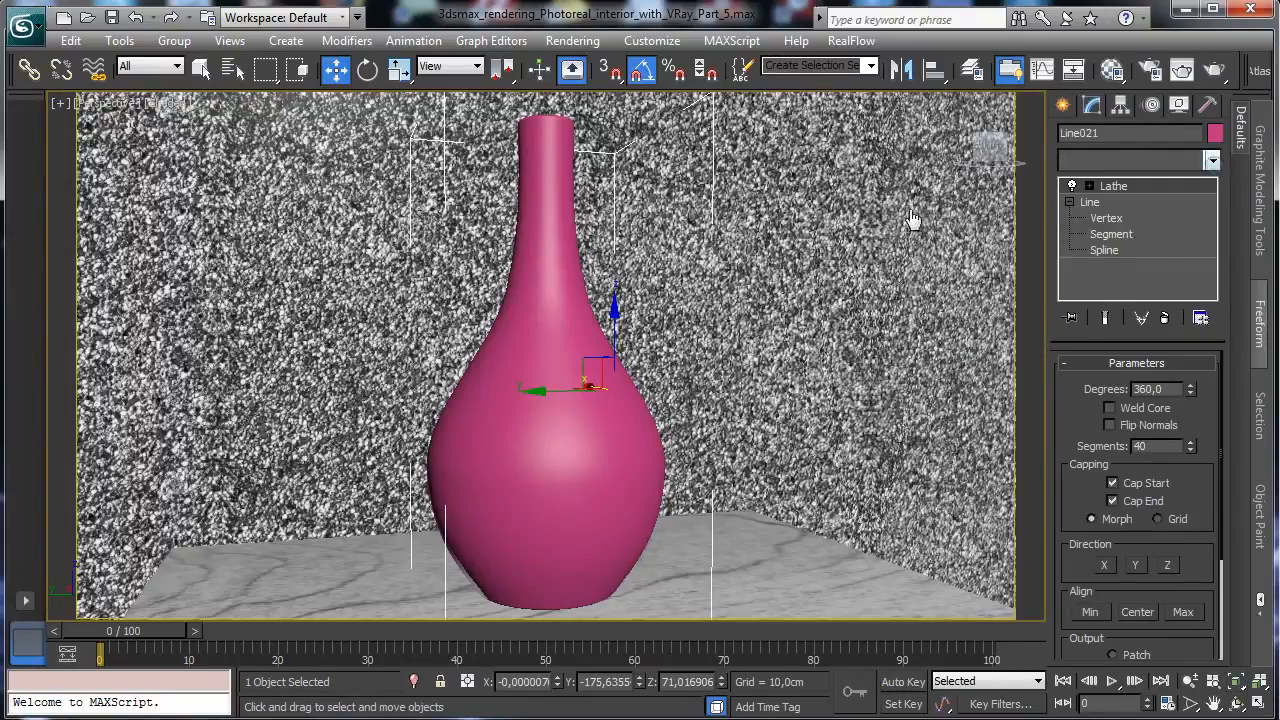
# - Add an Edit Poly modifier above the vase's Lathe and display the viewport with Edged Faces
pyautogui.click(1212, 160)
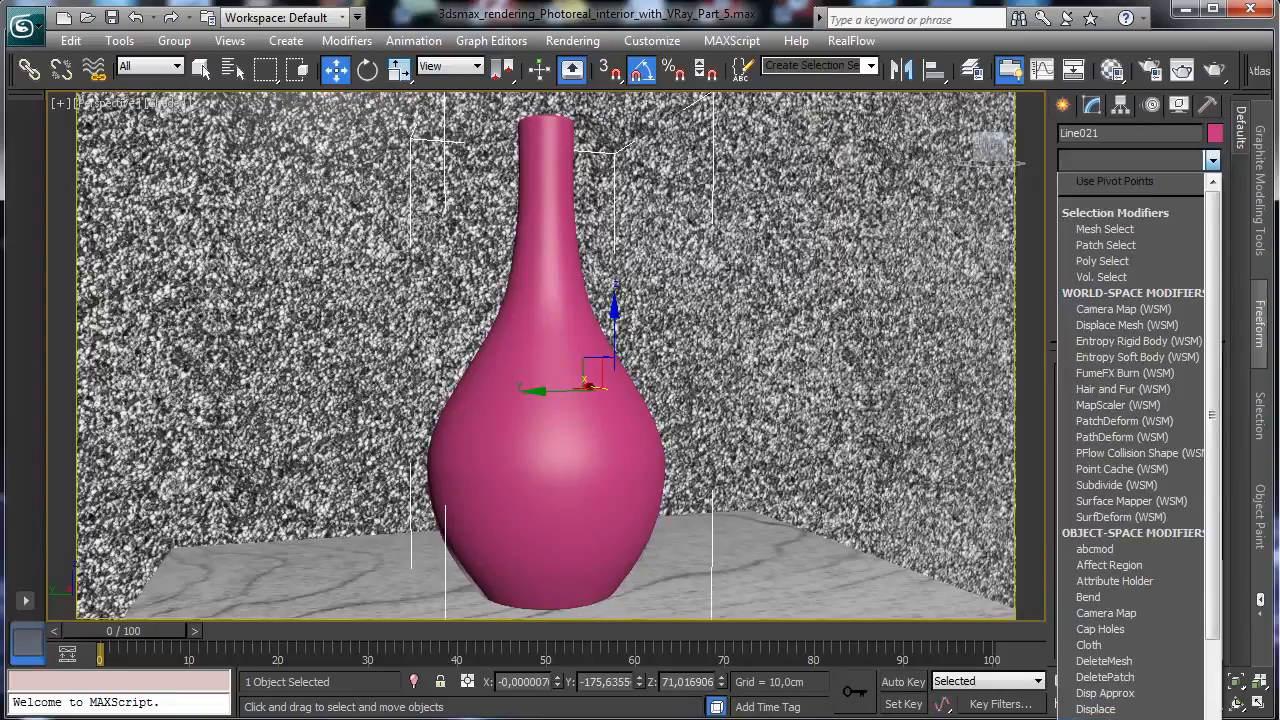
pyautogui.click(1212, 160)
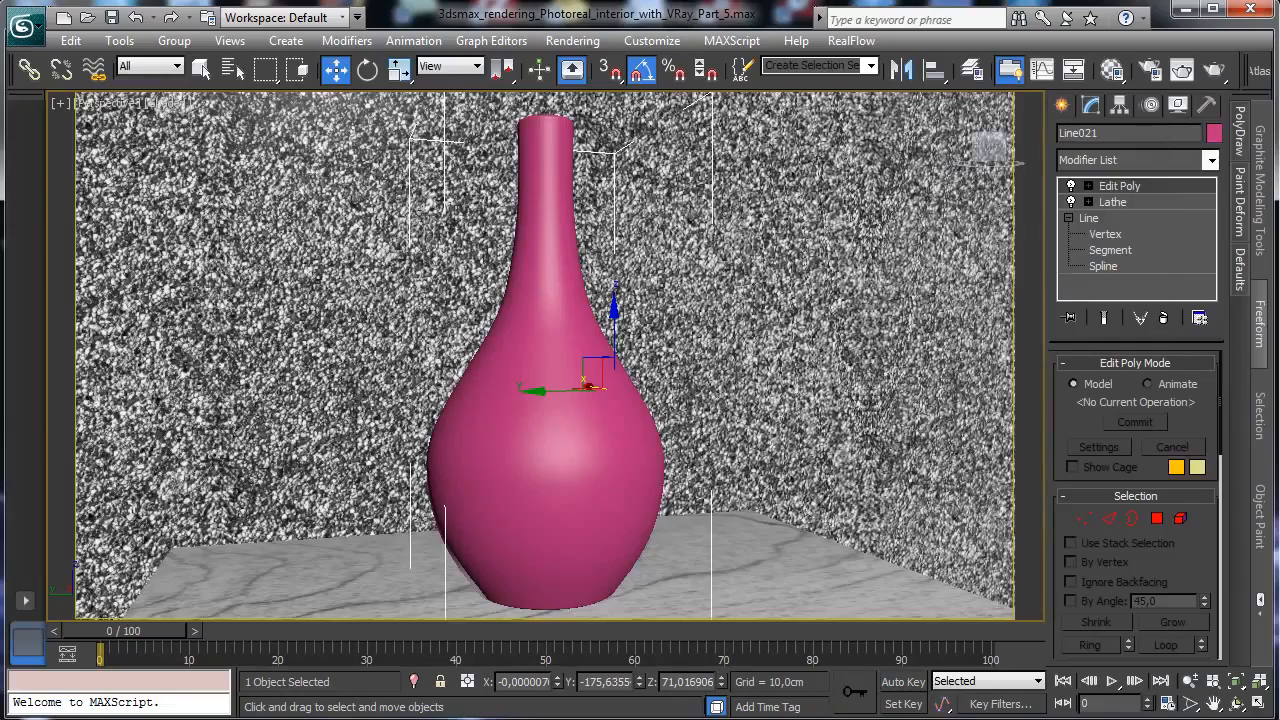
pyautogui.click(167, 103)
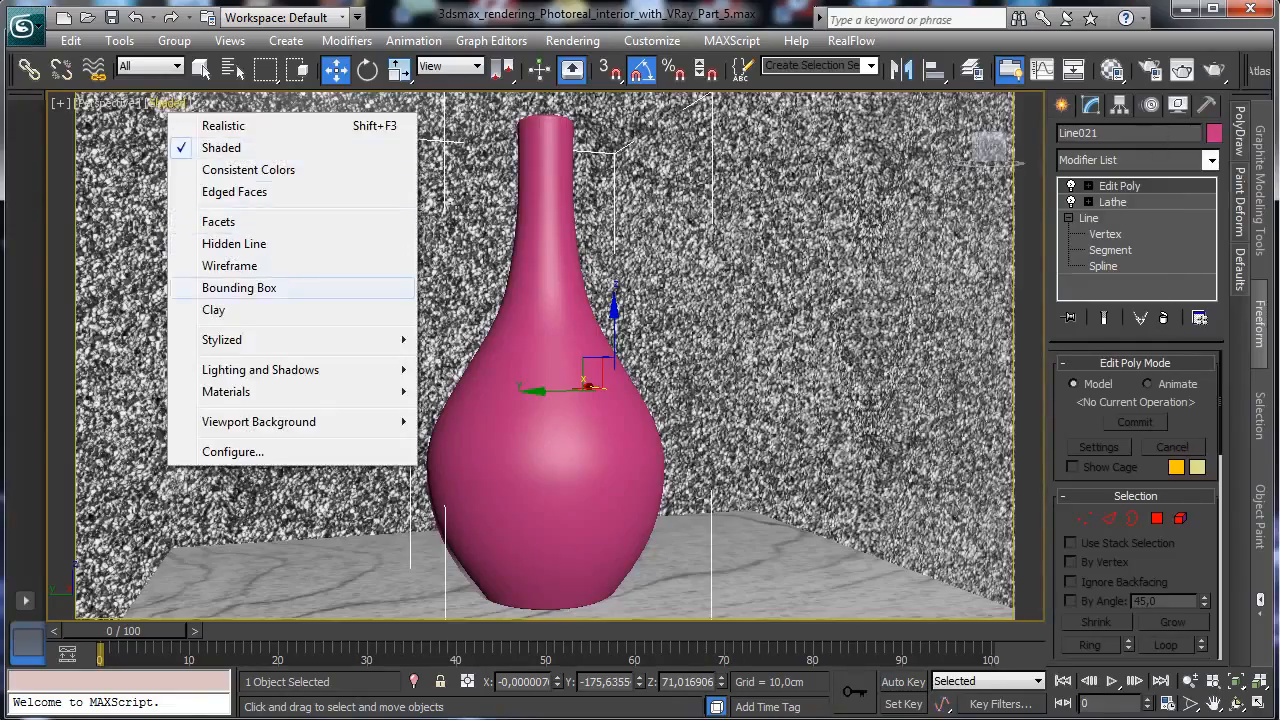
pyautogui.click(215, 191)
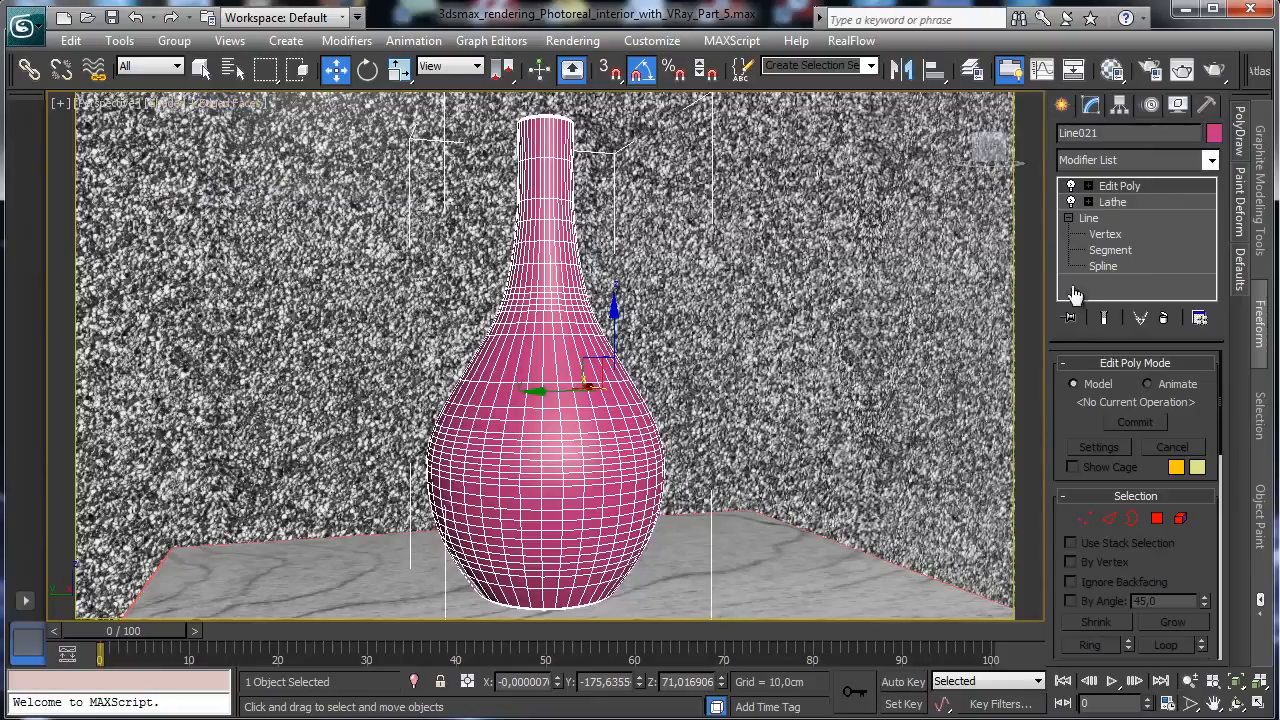
pyautogui.press('2')
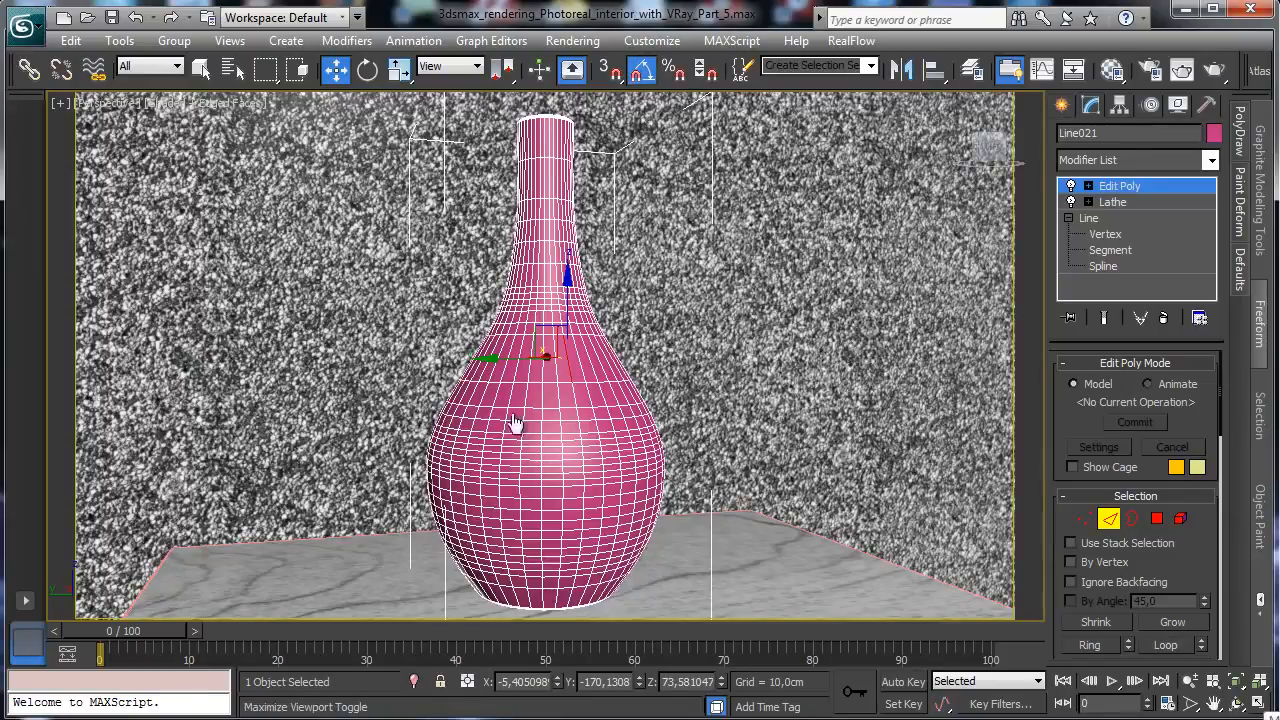
pyautogui.click(1109, 519)
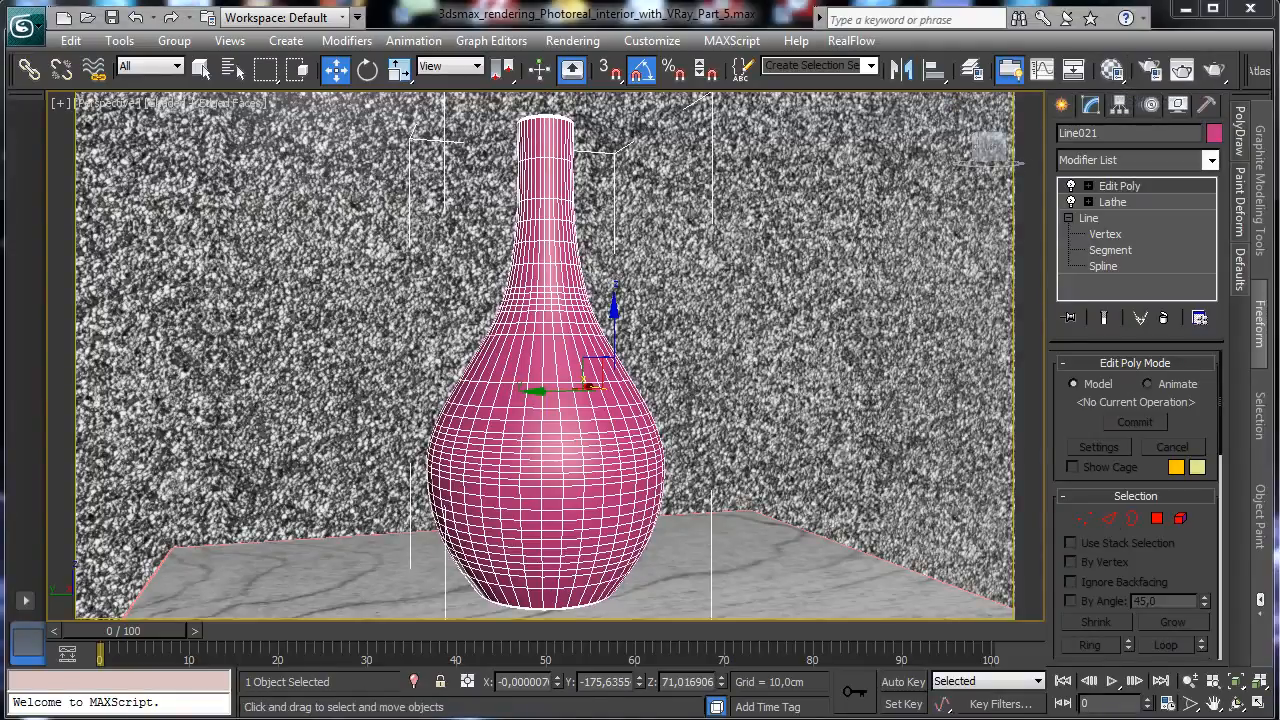
# - Replace the material in the Glasses sample slot with a new VRayMtl named White vase and assign it to the vase
pyautogui.click(1112, 69)
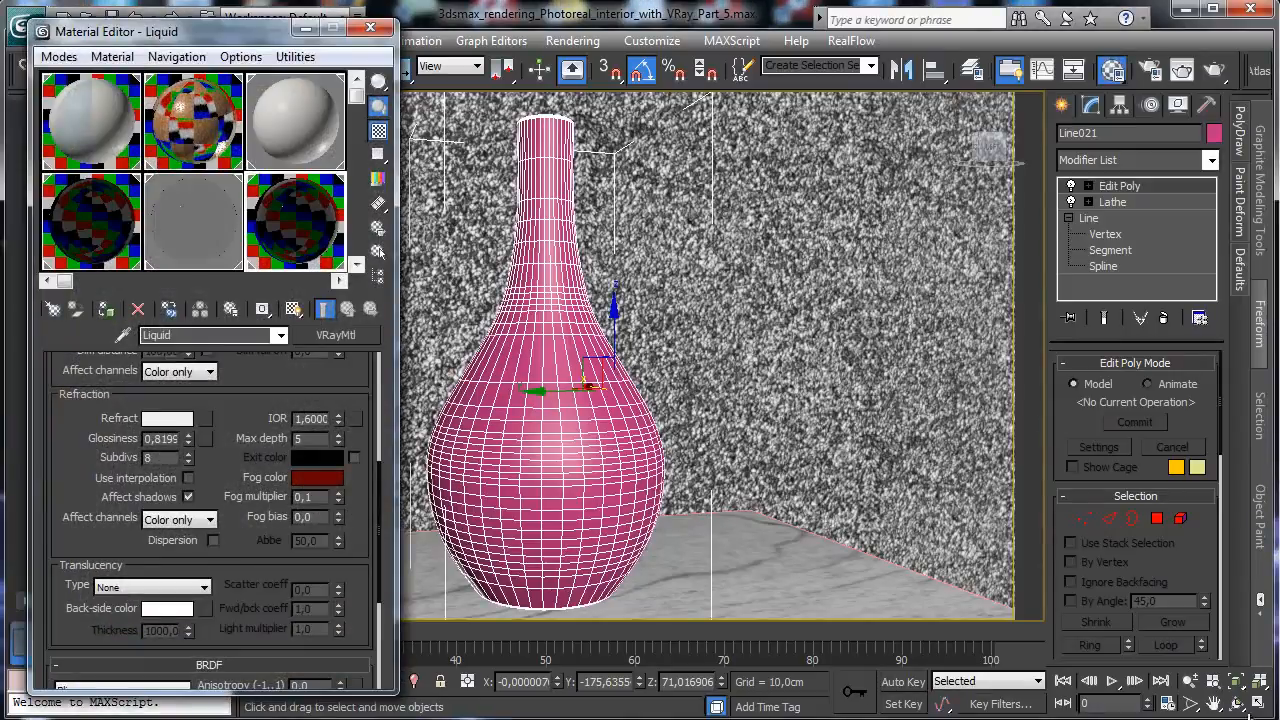
pyautogui.click(193, 221)
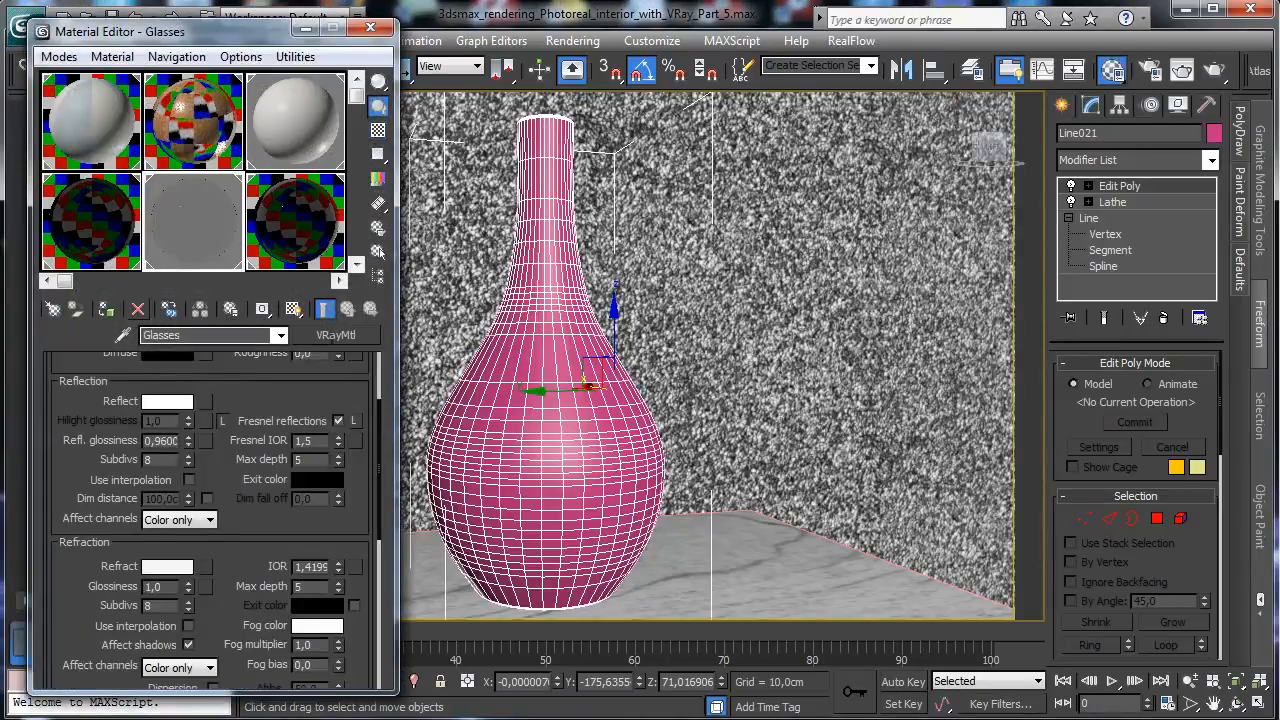
pyautogui.click(378, 251)
pyautogui.press('Return')
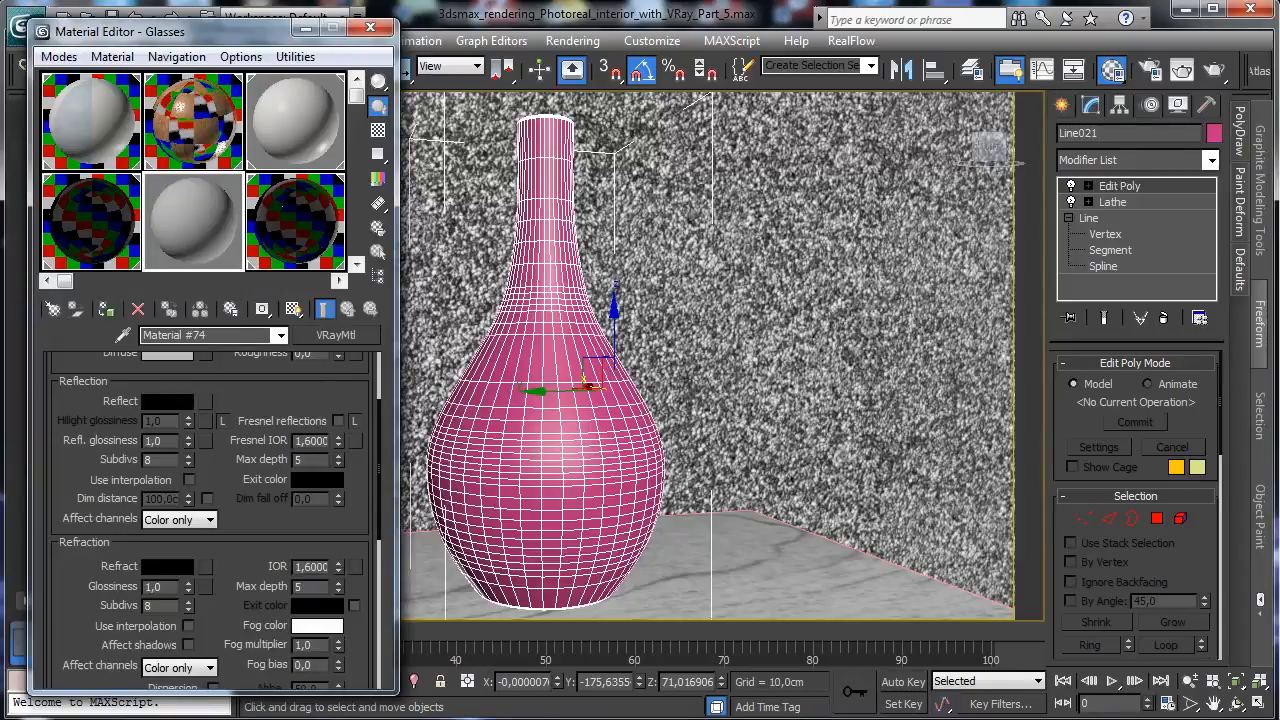
pyautogui.click(200, 335)
pyautogui.write('V')
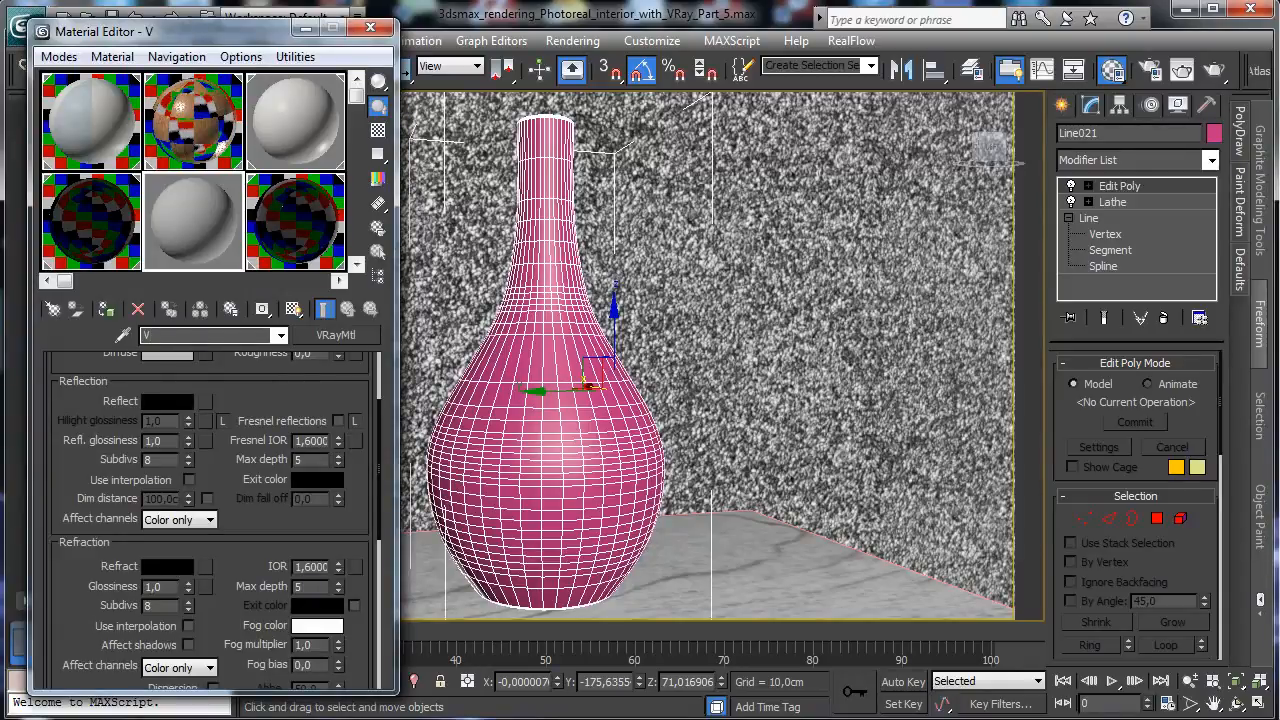
pyautogui.write('White vase')
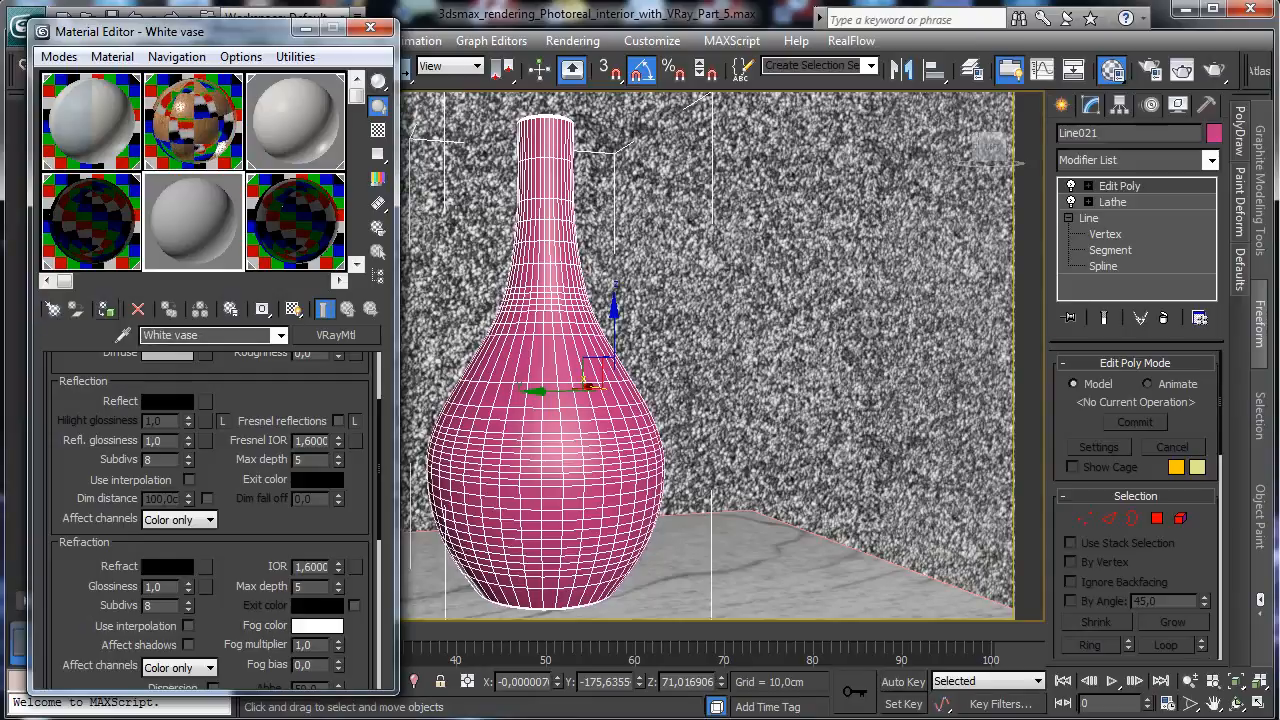
pyautogui.click(106, 309)
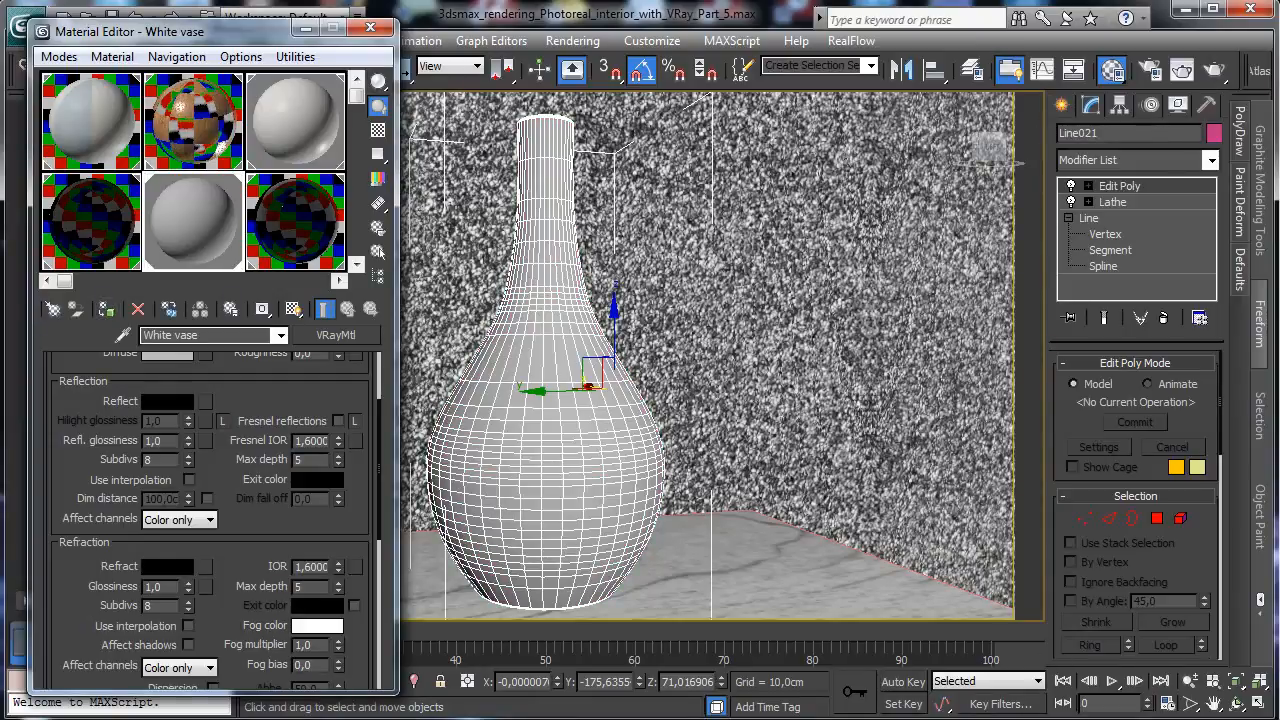
# - Set the White vase material's diffuse colour to pure white, value 255
pyautogui.click(1100, 190)
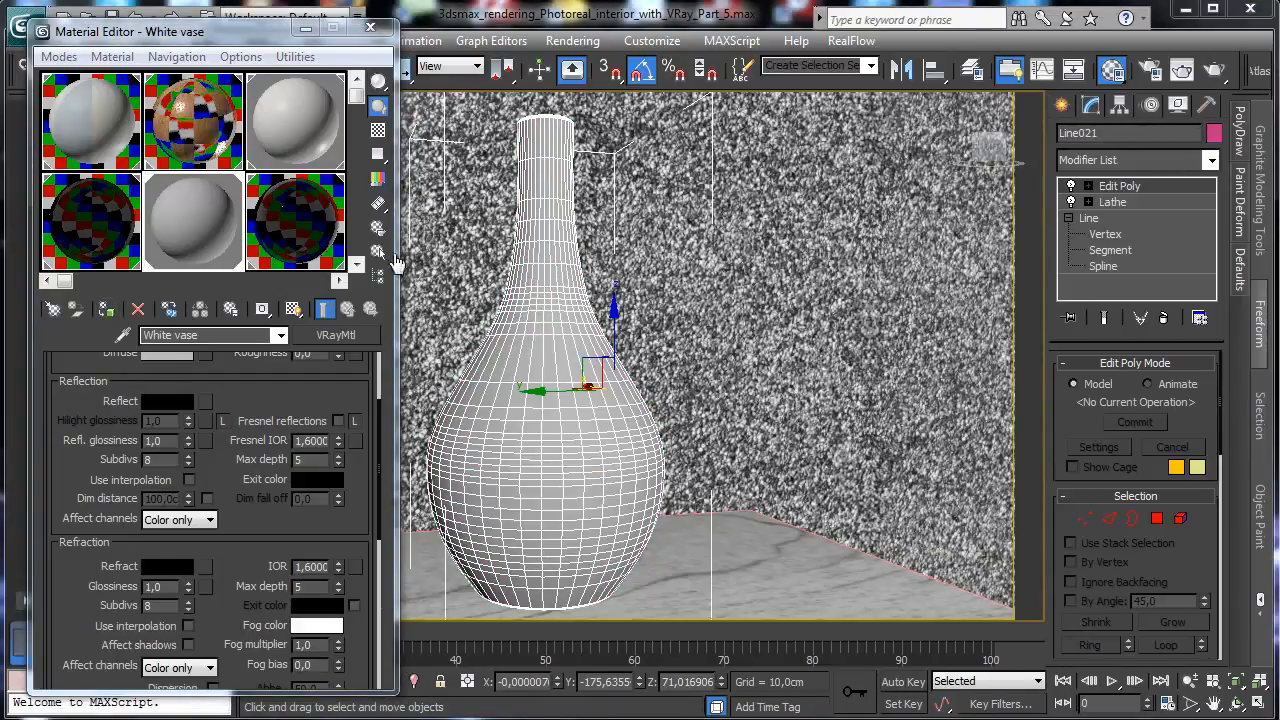
pyautogui.click(336, 335)
pyautogui.press('Return')
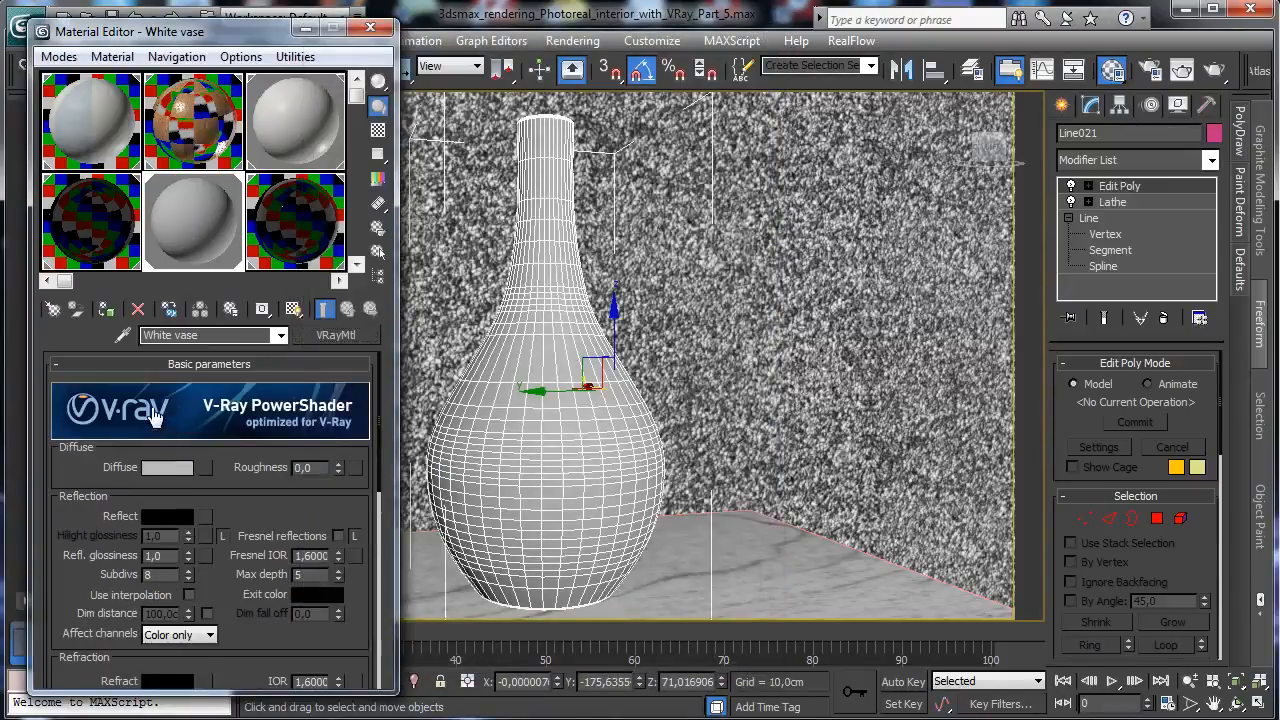
pyautogui.click(167, 466)
pyautogui.moveTo(511, 171); pyautogui.dragTo(511, 247)
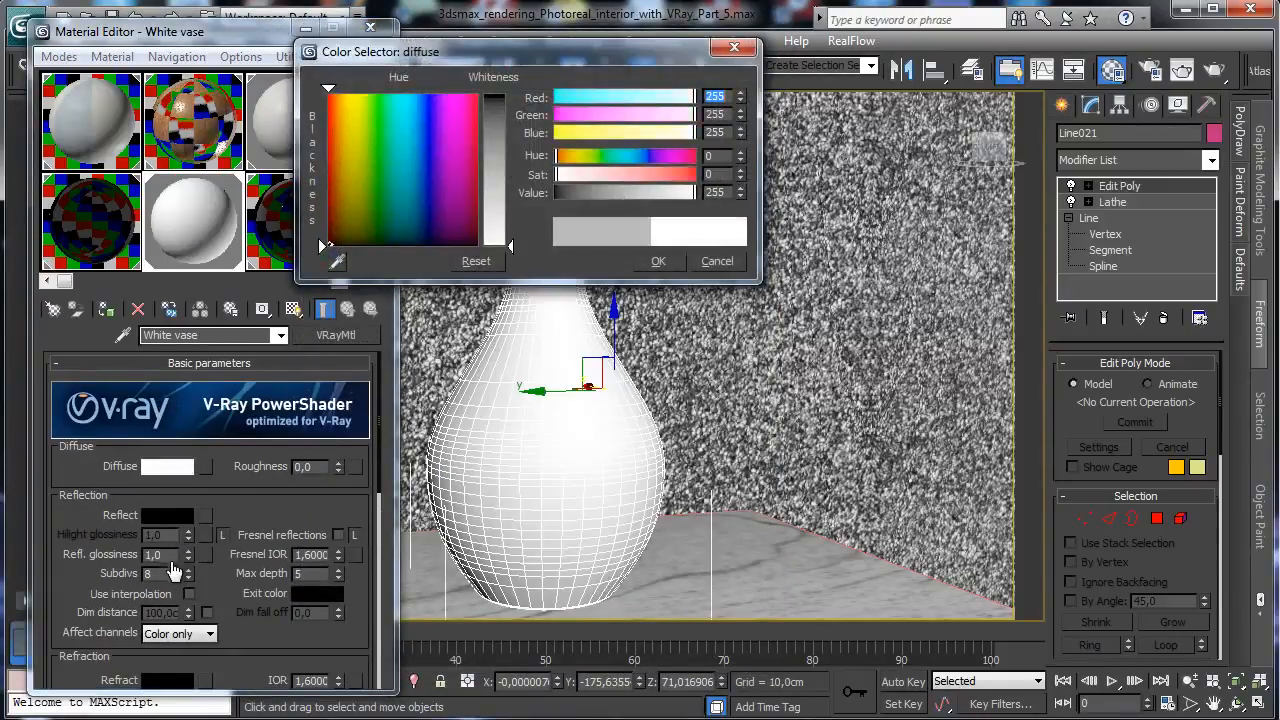
pyautogui.click(658, 261)
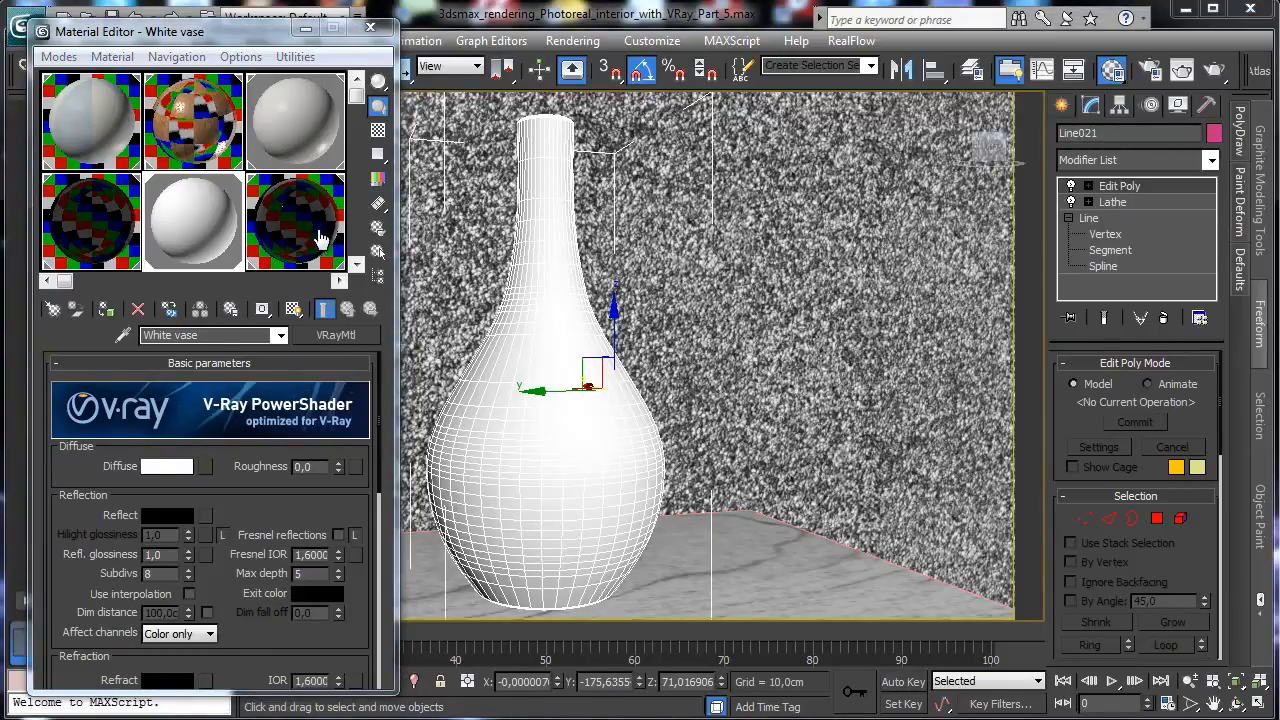
# - Enable Fresnel reflections on the White vase material and set its reflection colour to light grey
pyautogui.click(338, 535)
pyautogui.click(167, 515)
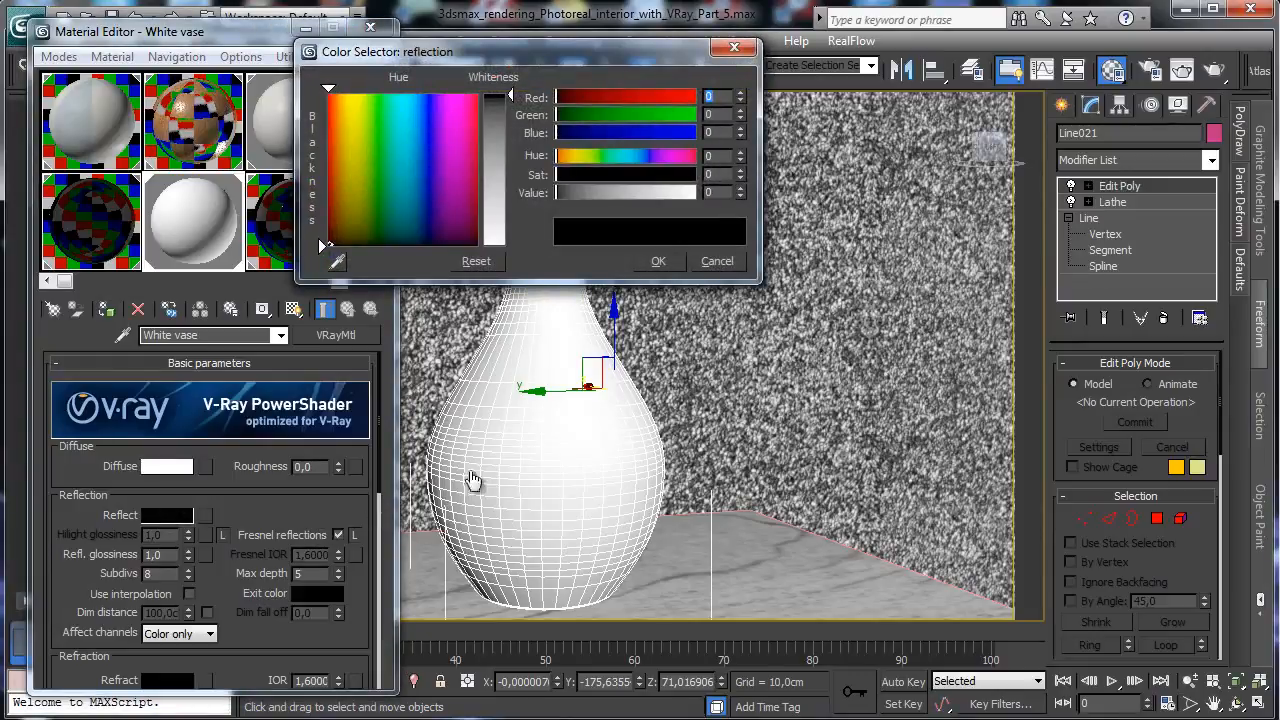
pyautogui.moveTo(510, 95); pyautogui.dragTo(510, 174)
pyautogui.click(658, 261)
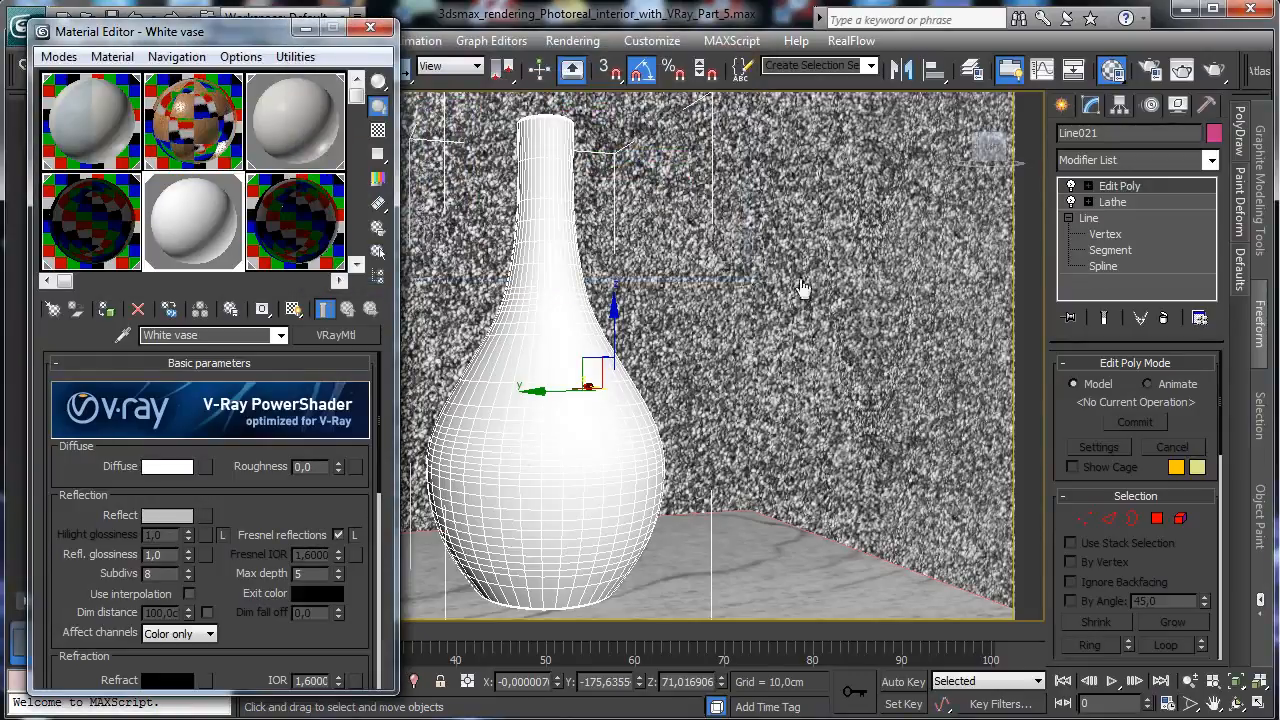
# - Set the White vase material's reflection glossiness to 0,8 and close the Material Editor
pyautogui.moveTo(275, 640); pyautogui.dragTo(236, 577)
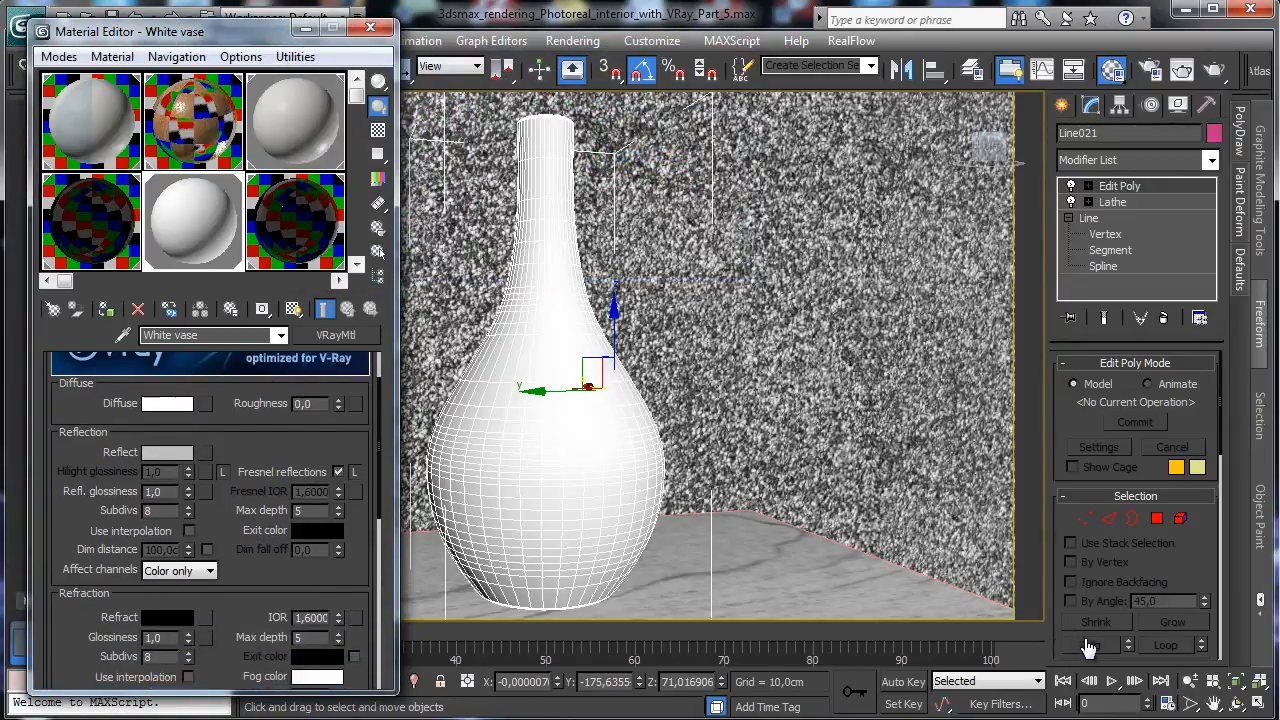
pyautogui.moveTo(187, 494); pyautogui.dragTo(190, 499)
pyautogui.write('0,8')
pyautogui.press('Return')
pyautogui.moveTo(250, 582); pyautogui.dragTo(250, 514)
pyautogui.click(370, 28)
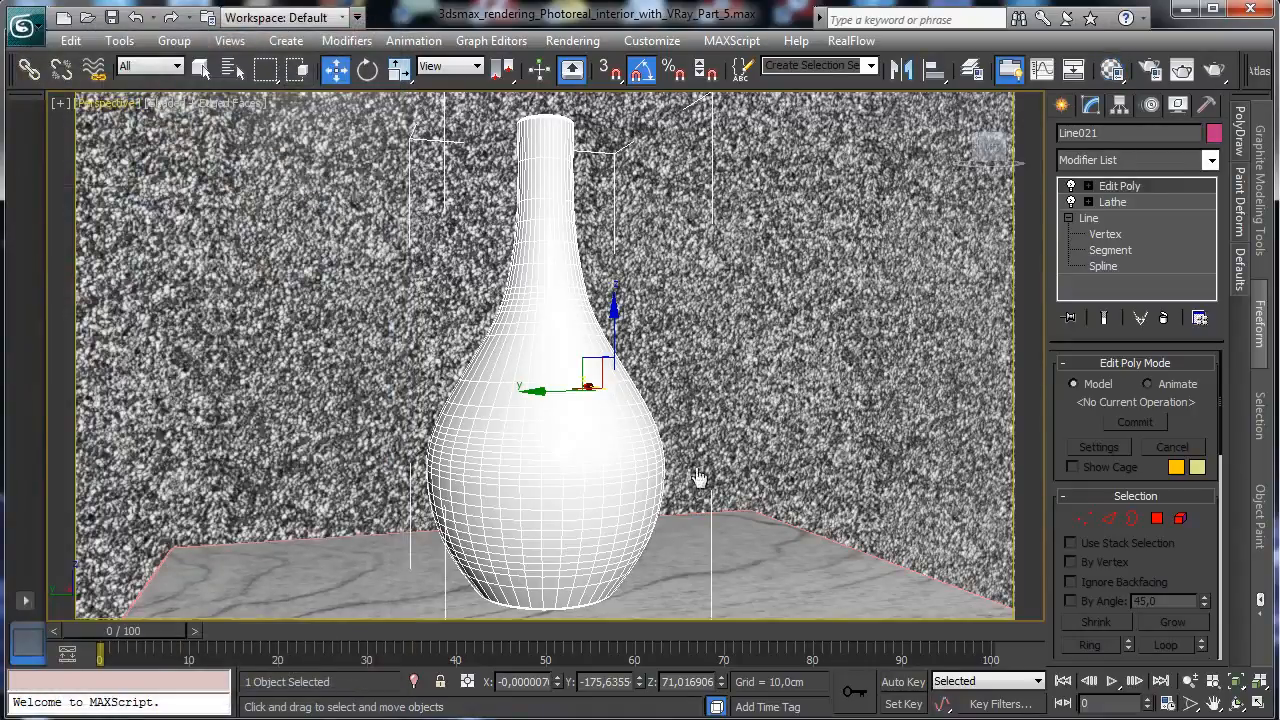
# - Switch the viewport to VRayPhysicalCamera003 and test-render a region around the vase and its cabinet
pyautogui.click(108, 104)
pyautogui.moveTo(330, 126)
pyautogui.click(460, 170)
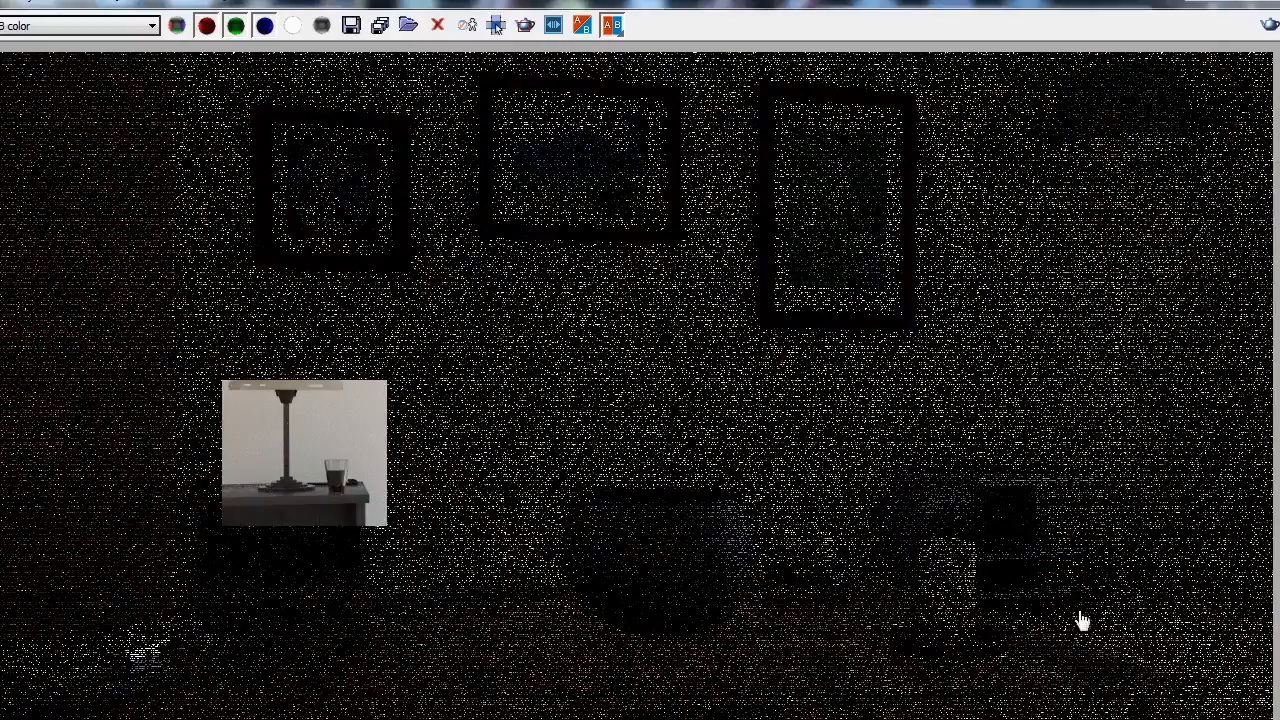
pyautogui.click(525, 25)
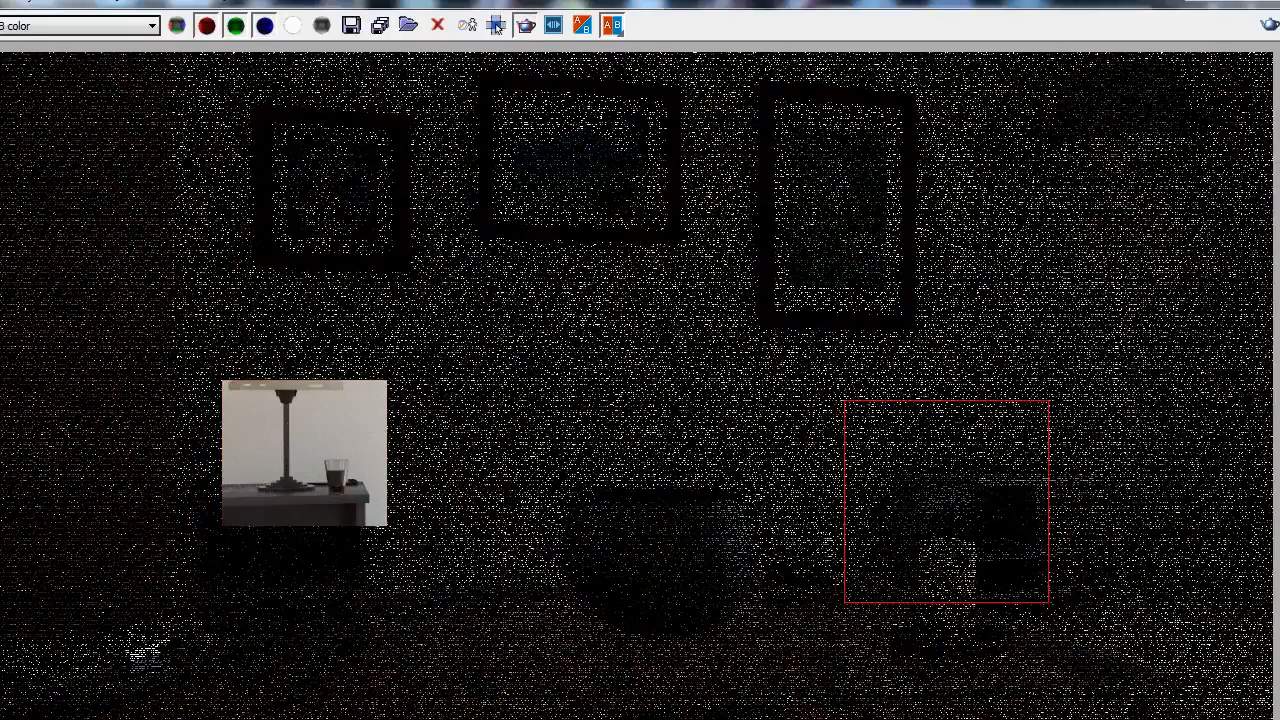
pyautogui.click(497, 25)
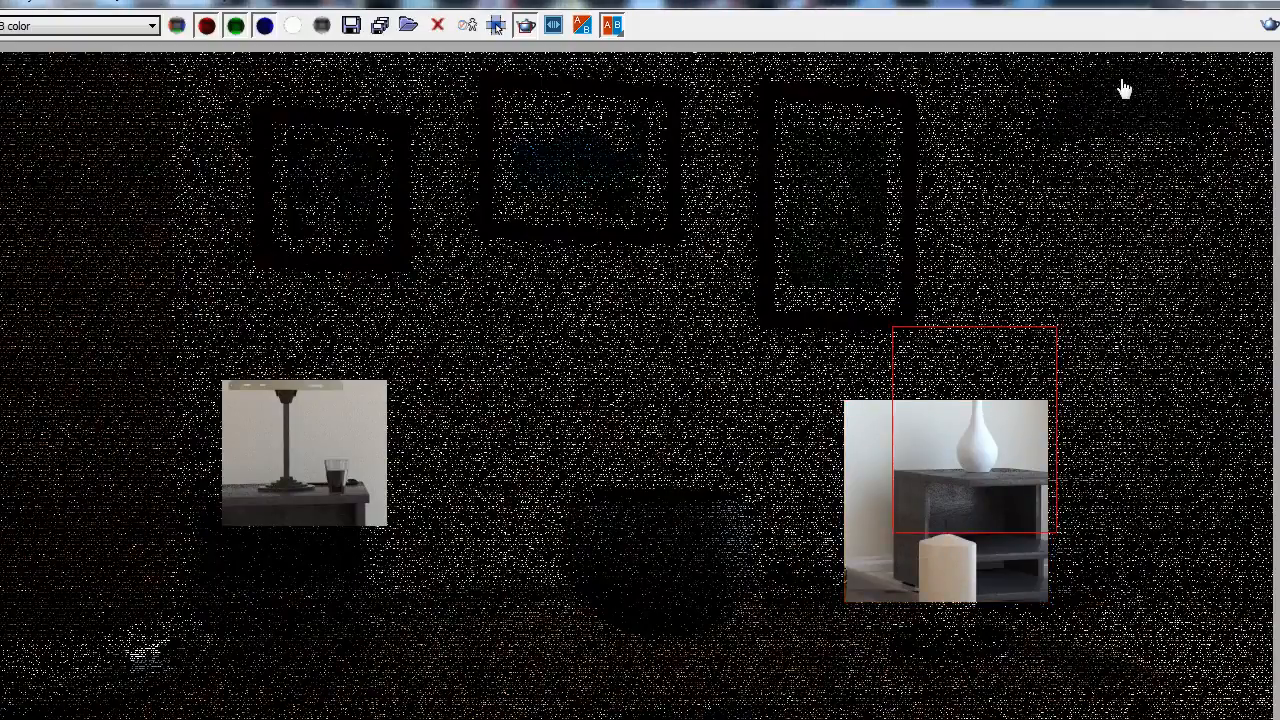
pyautogui.hotkey('shift', 'q')
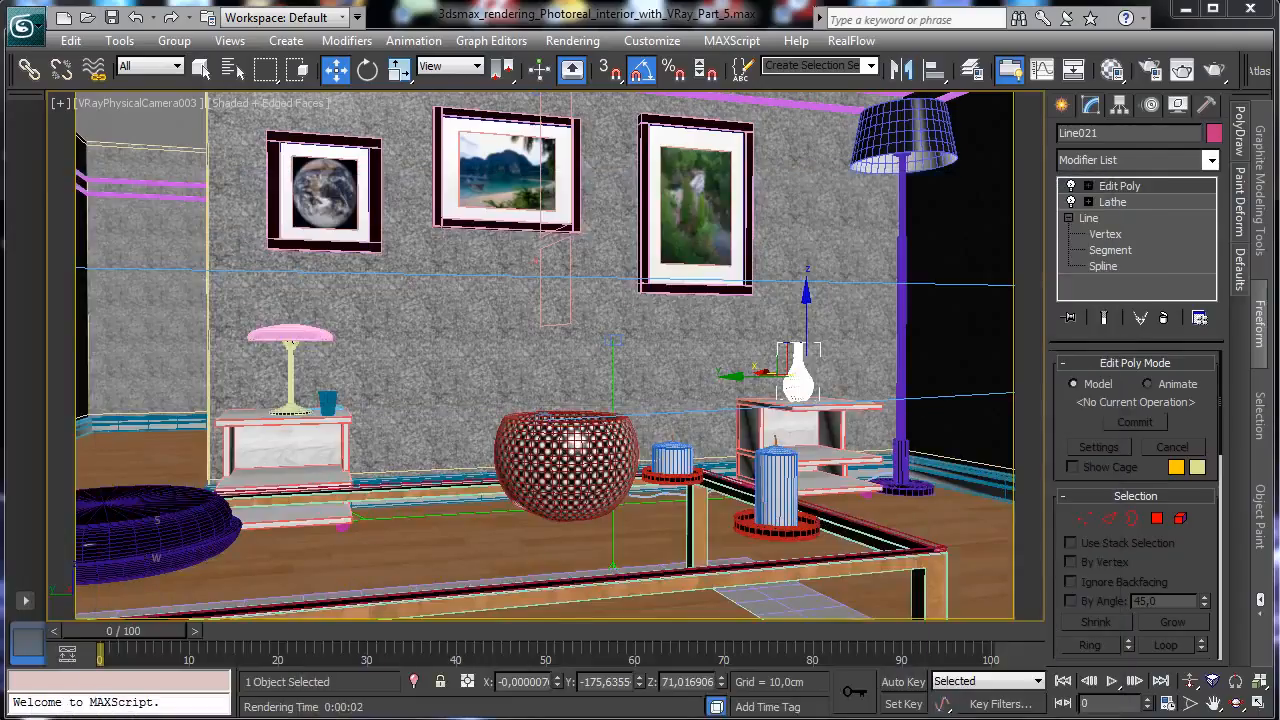
# - Center the vase's pivot on the object and leave pivot editing
pyautogui.click(1119, 105)
pyautogui.click(1135, 232)
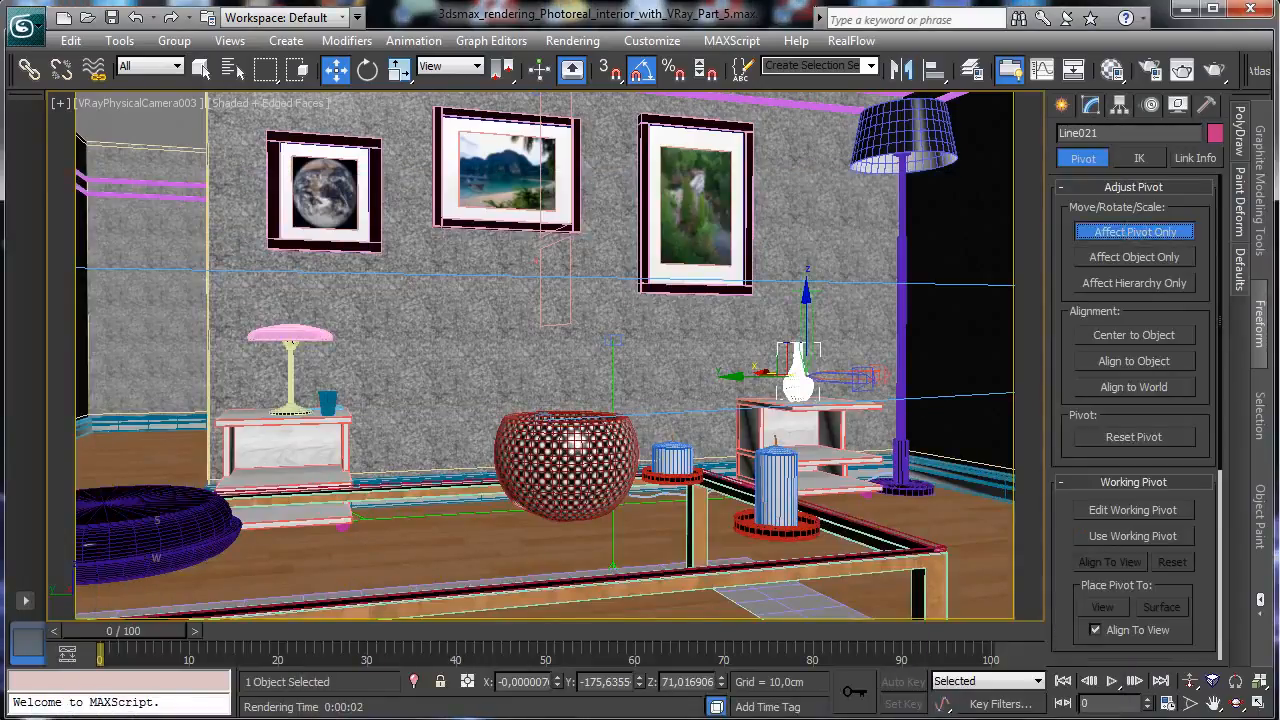
pyautogui.click(1134, 335)
pyautogui.click(1135, 232)
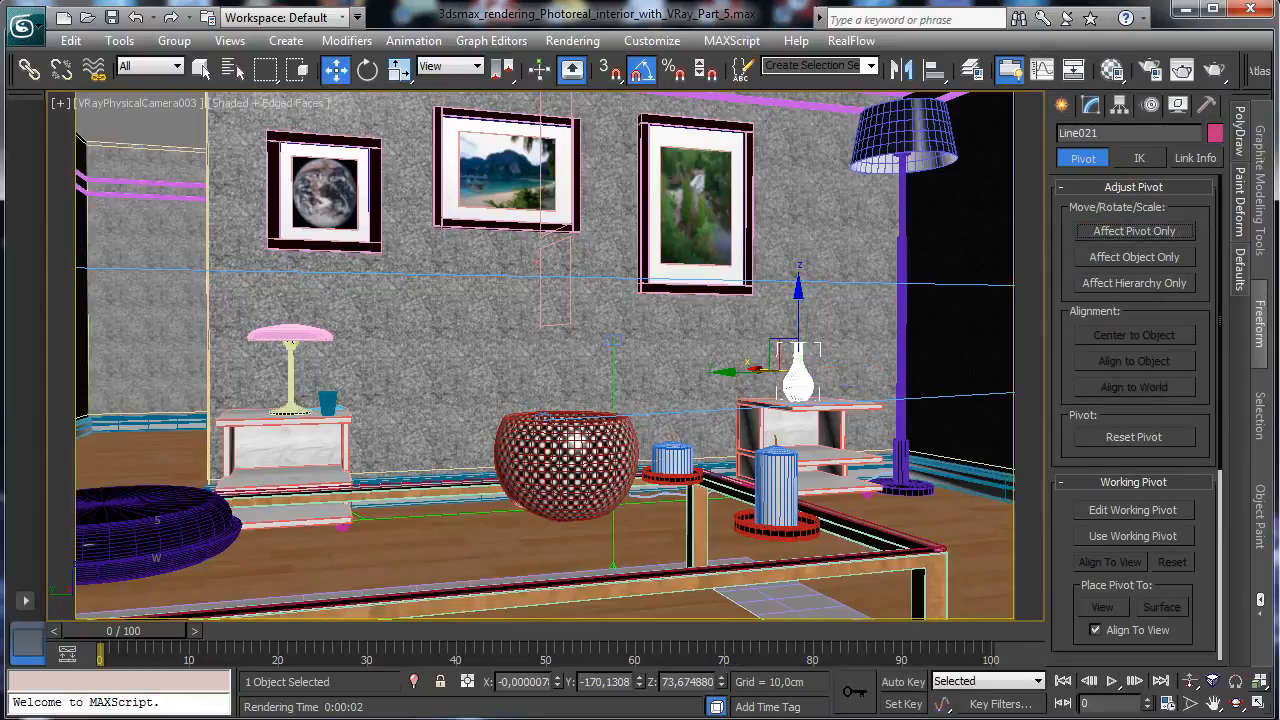
# - Reposition the vase on the cabinet in the Top view and place a copy of it diagonally beside the original
pyautogui.hotkey('alt', 'w')
pyautogui.press('z')
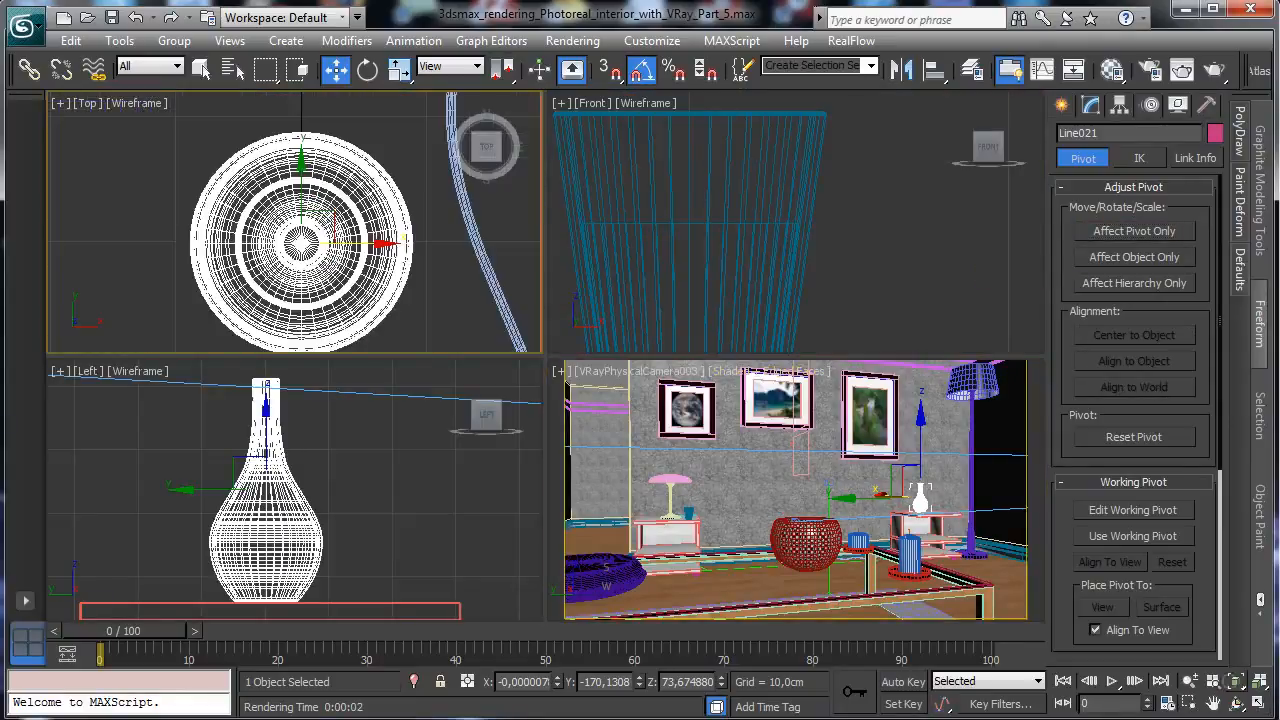
pyautogui.click(1213, 681)
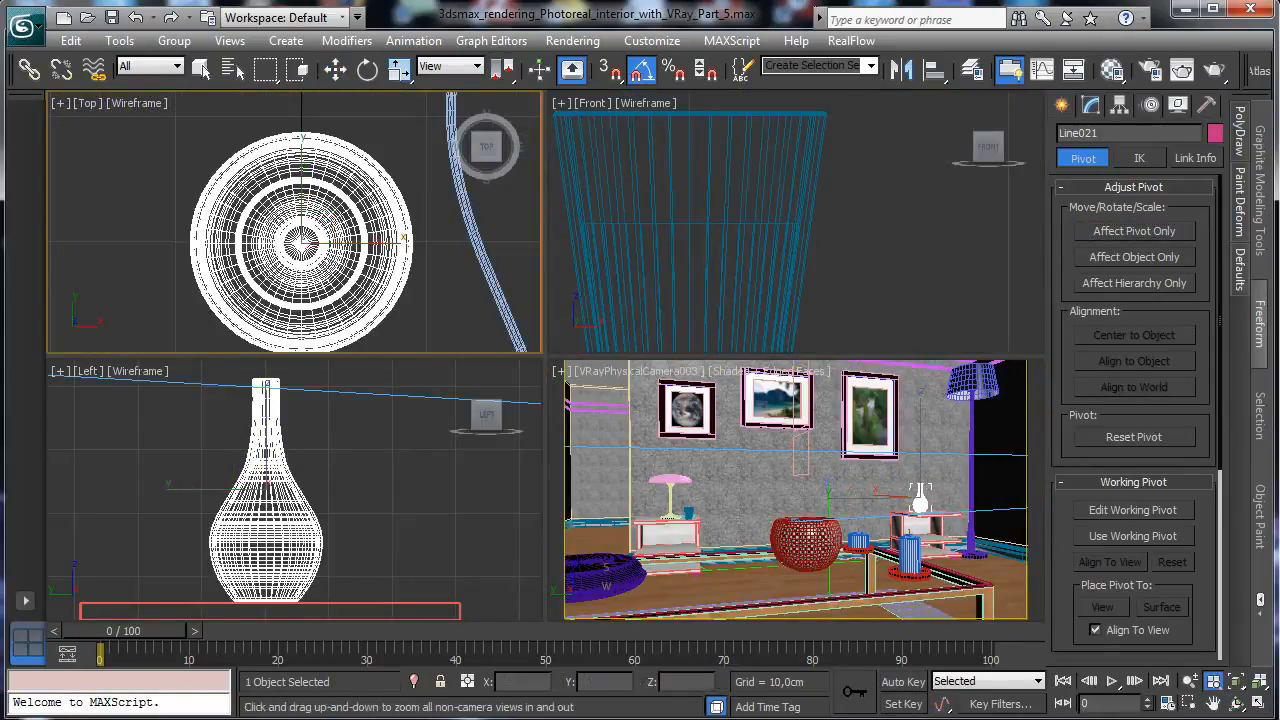
pyautogui.moveTo(302, 178); pyautogui.dragTo(302, 262)
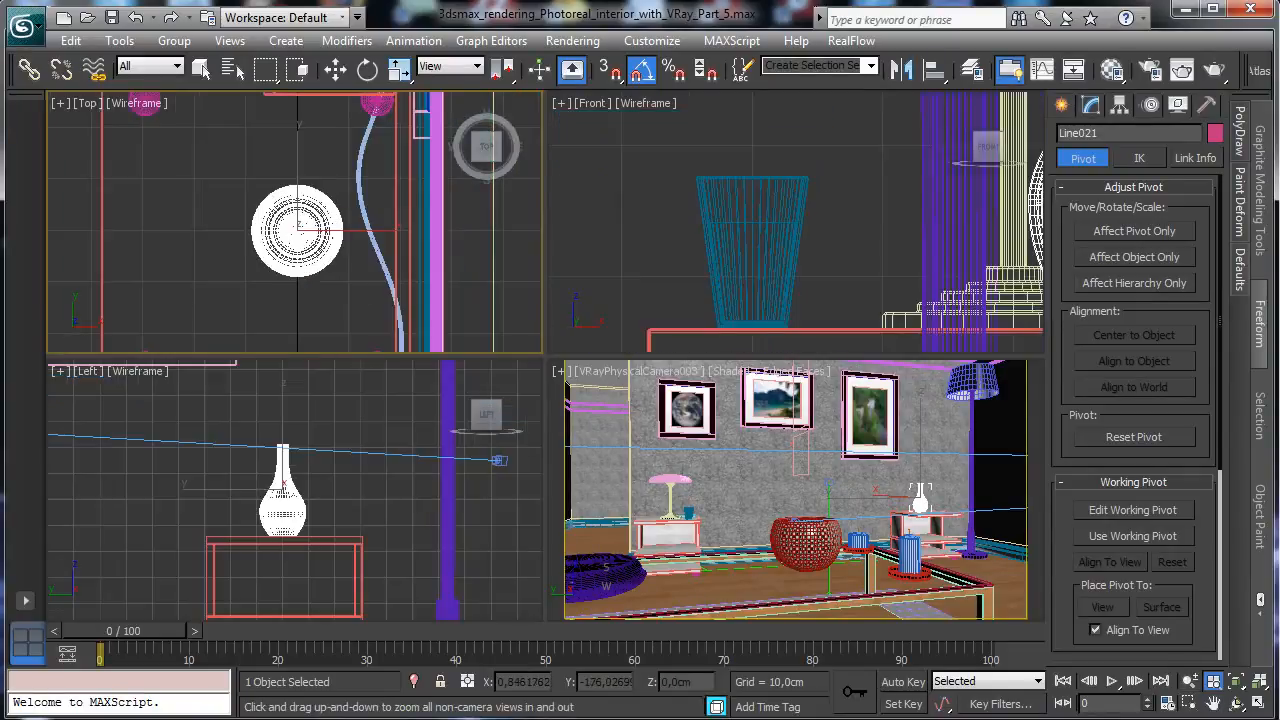
pyautogui.press('w')
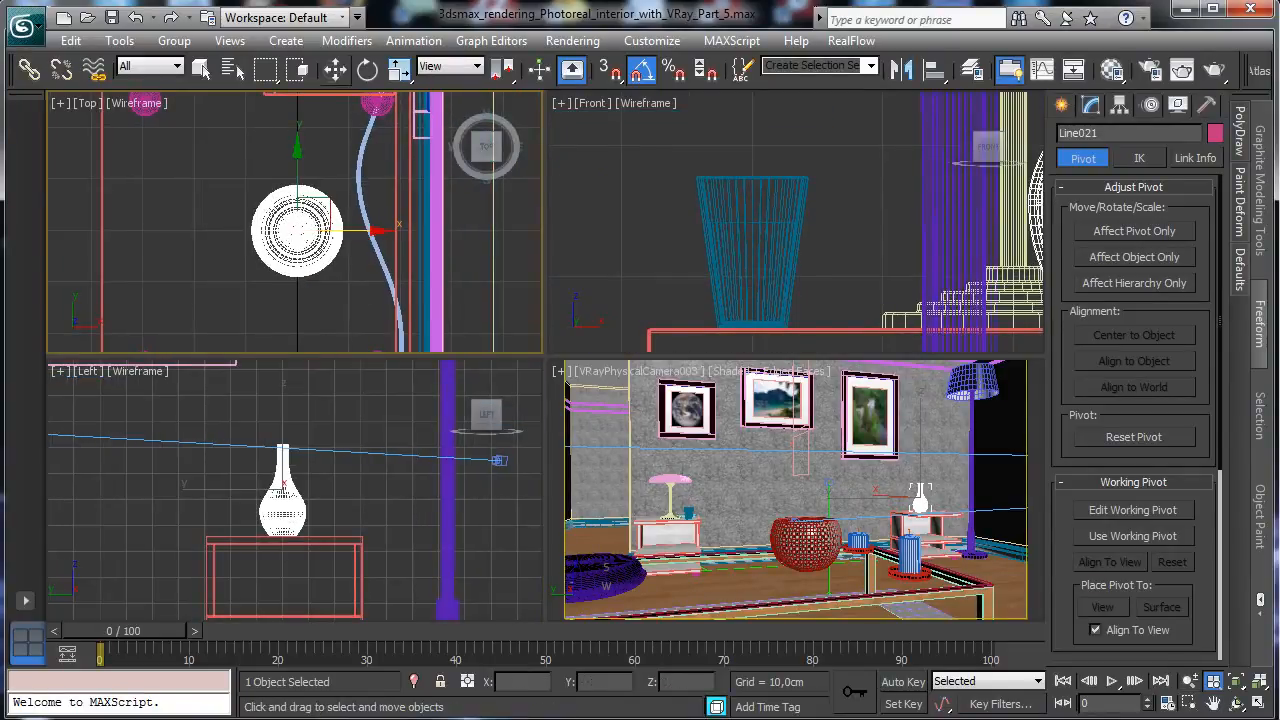
pyautogui.moveTo(310, 218)
pyautogui.mouseDown()
pyautogui.moveTo(336, 283)
pyautogui.moveTo(220, 205)
pyautogui.moveTo(205, 176)
pyautogui.mouseUp()
pyautogui.press('Return')
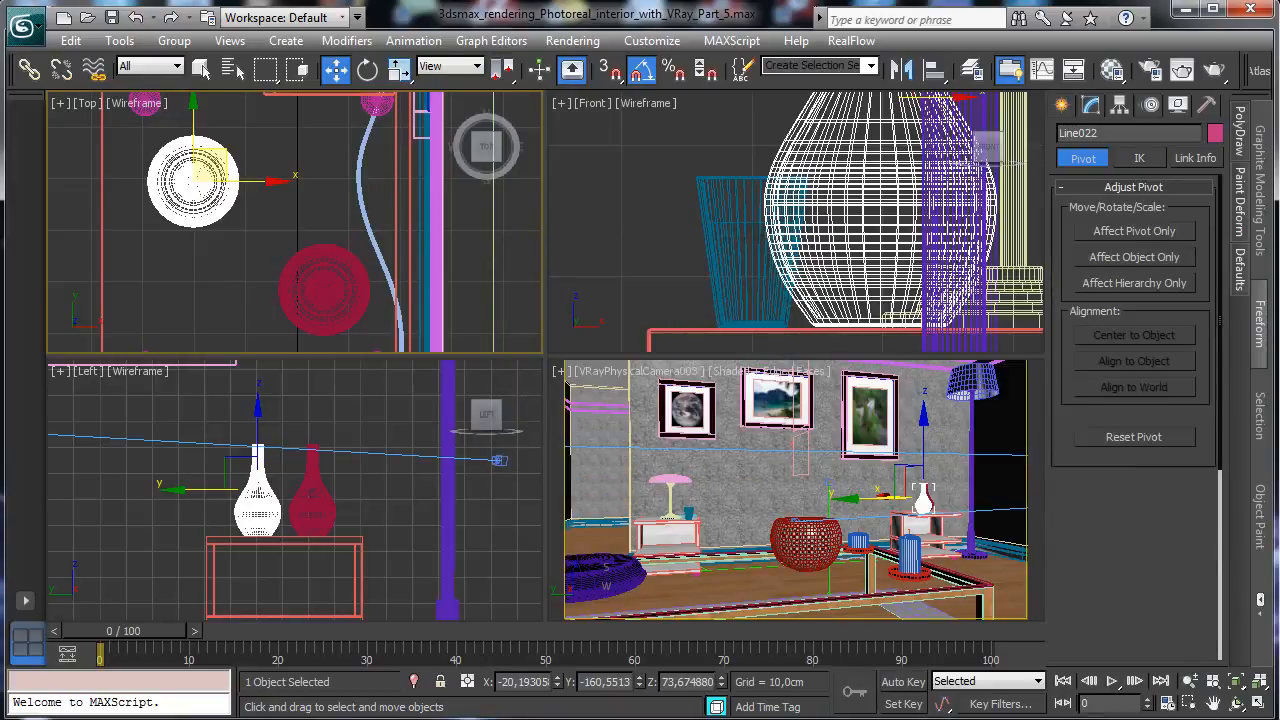
# - Scale the vase copy uniformly to about 56% and lower it toward the cabinet top
pyautogui.press('r')
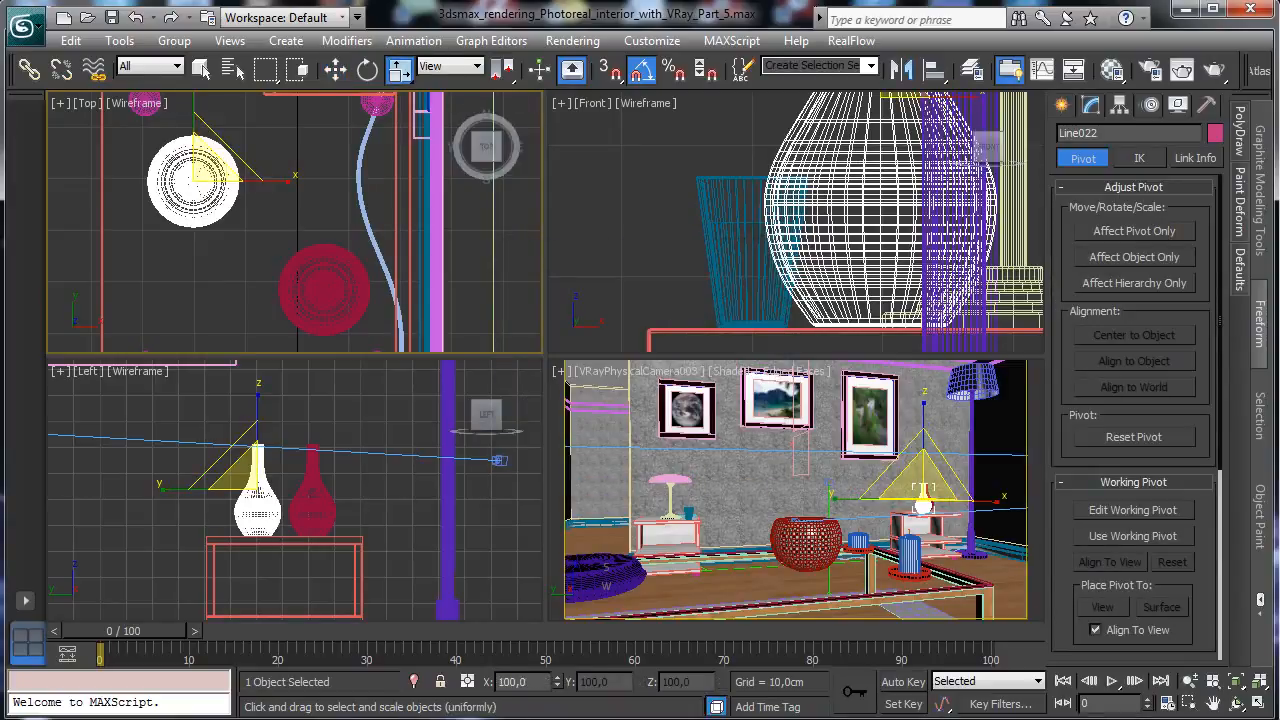
pyautogui.moveTo(922, 489); pyautogui.dragTo(925, 502)
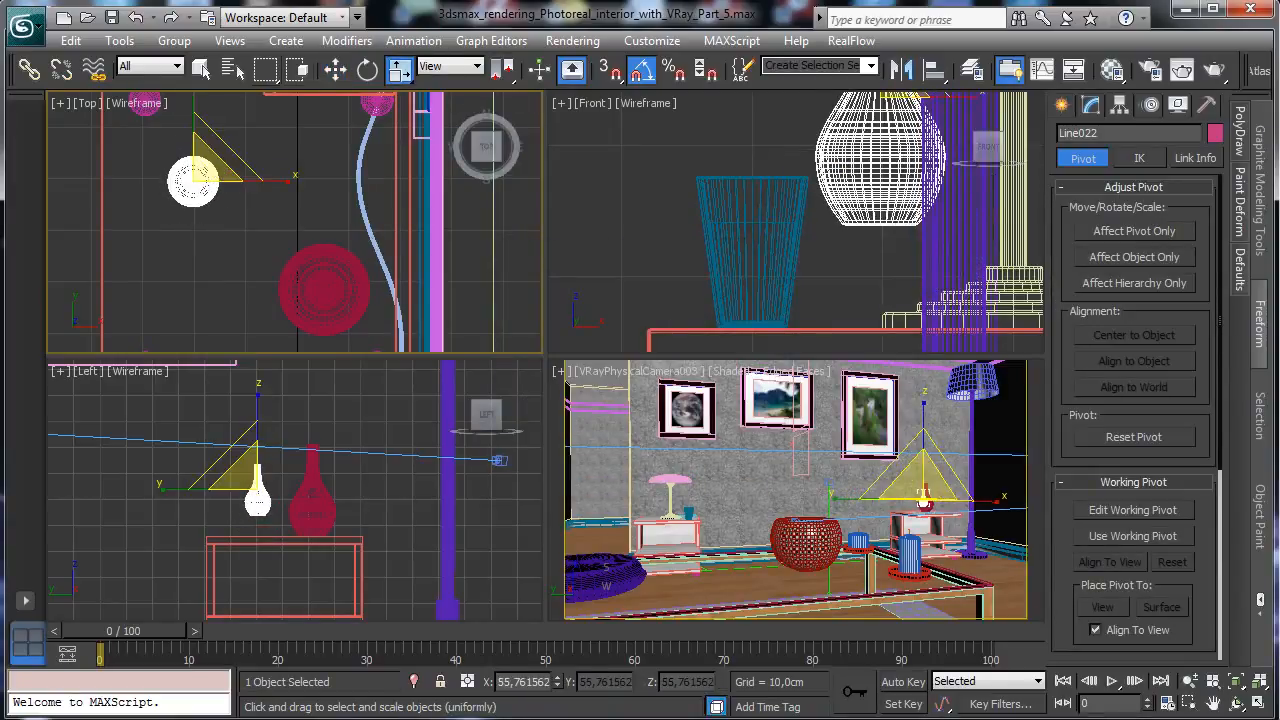
pyautogui.press('w')
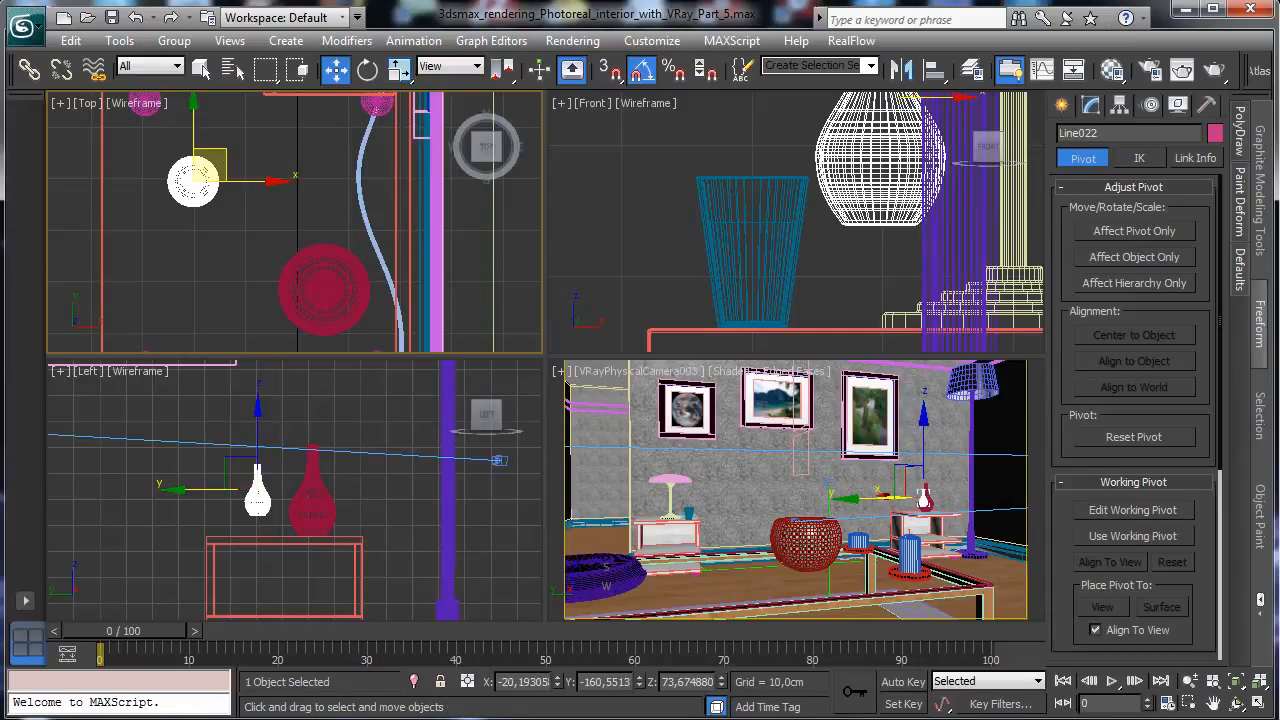
pyautogui.moveTo(258, 441); pyautogui.dragTo(258, 460)
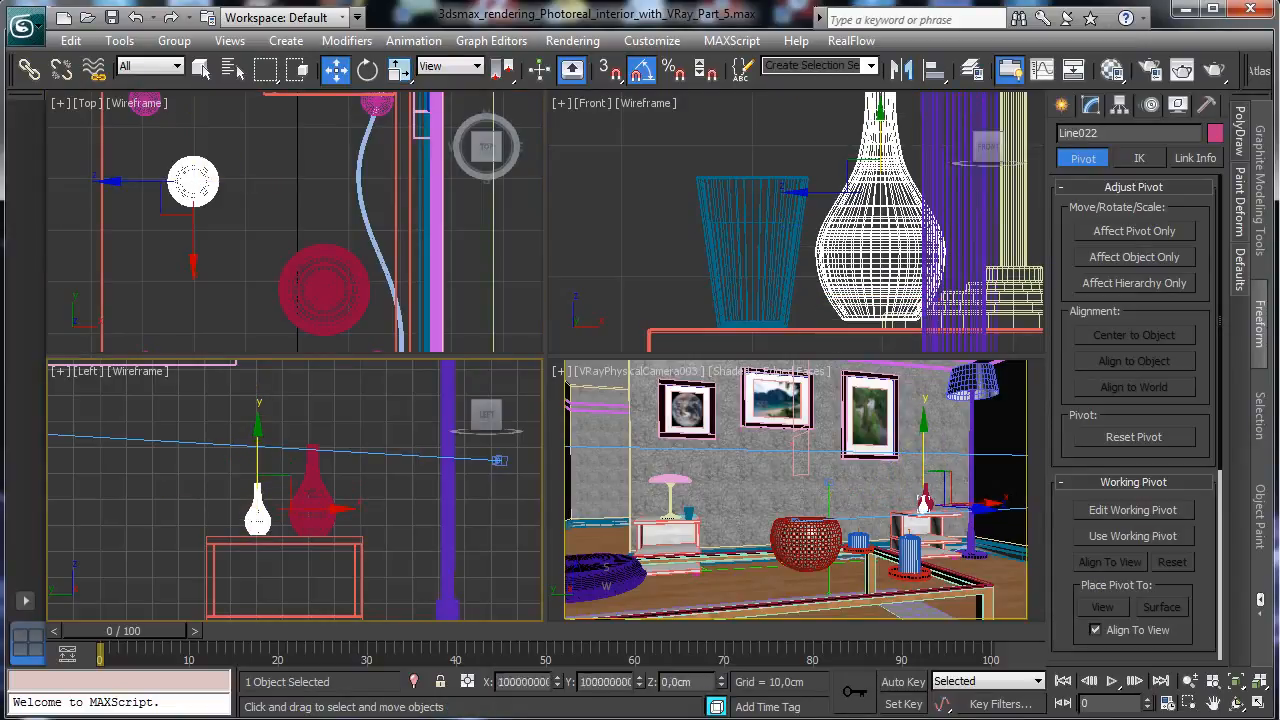
# - Fine-tune the height of both vases in the Left view so they rest on the cabinet top, and return to the maximized camera view
pyautogui.hotkey('alt', 'w')
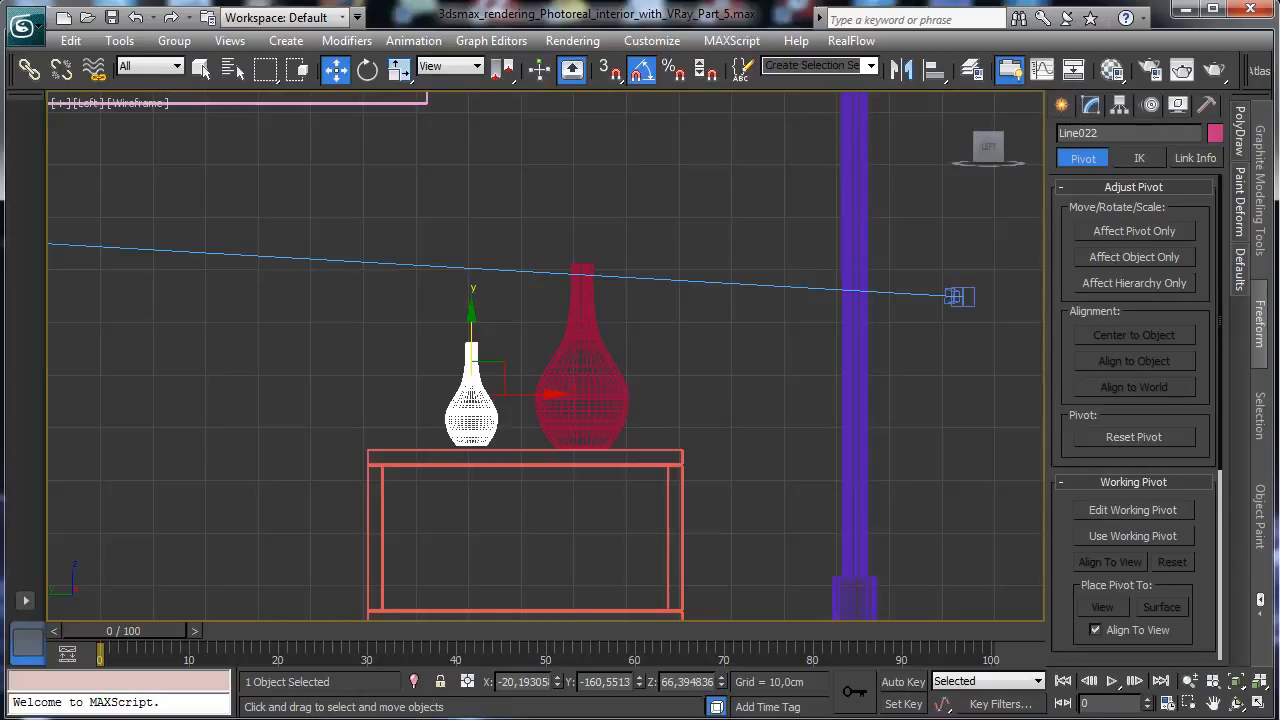
pyautogui.hotkey('ctrl', 'w')
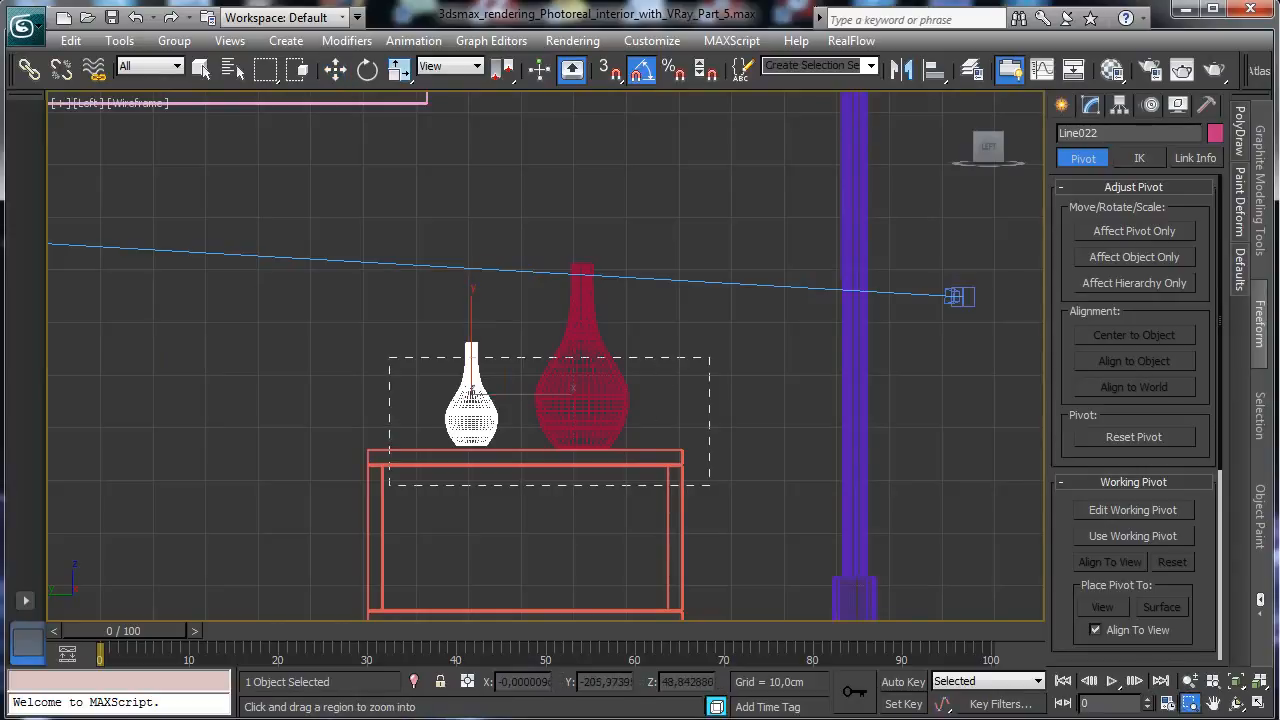
pyautogui.moveTo(390, 357); pyautogui.dragTo(710, 486)
pyautogui.click(336, 70)
pyautogui.click(590, 240)
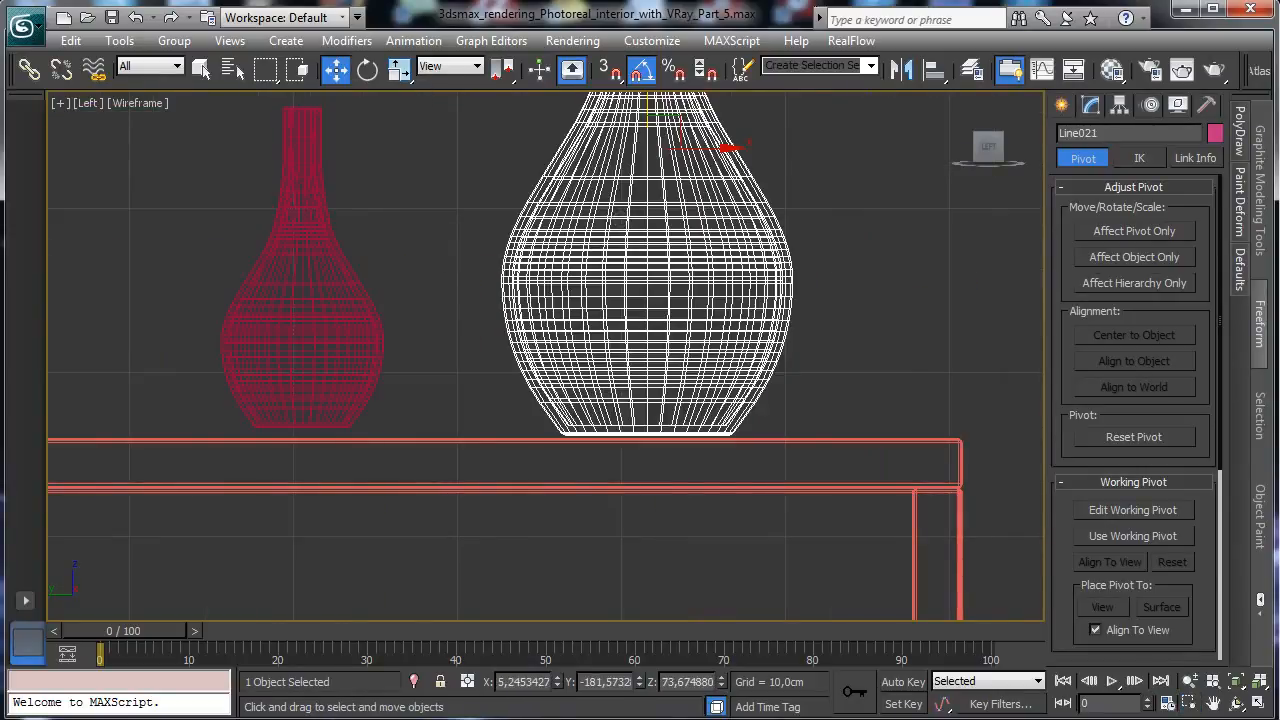
pyautogui.moveTo(647, 113); pyautogui.dragTo(647, 116)
pyautogui.click(302, 300)
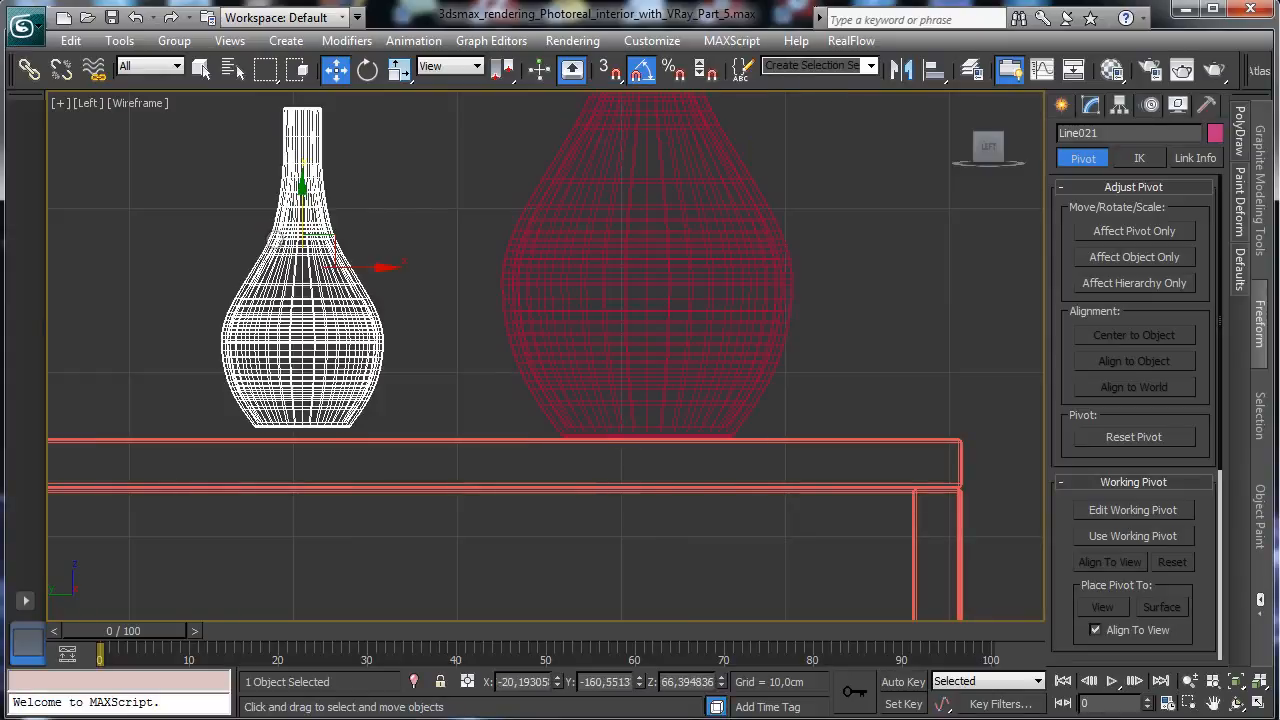
pyautogui.moveTo(302, 230); pyautogui.dragTo(302, 241)
pyautogui.click(1260, 703)
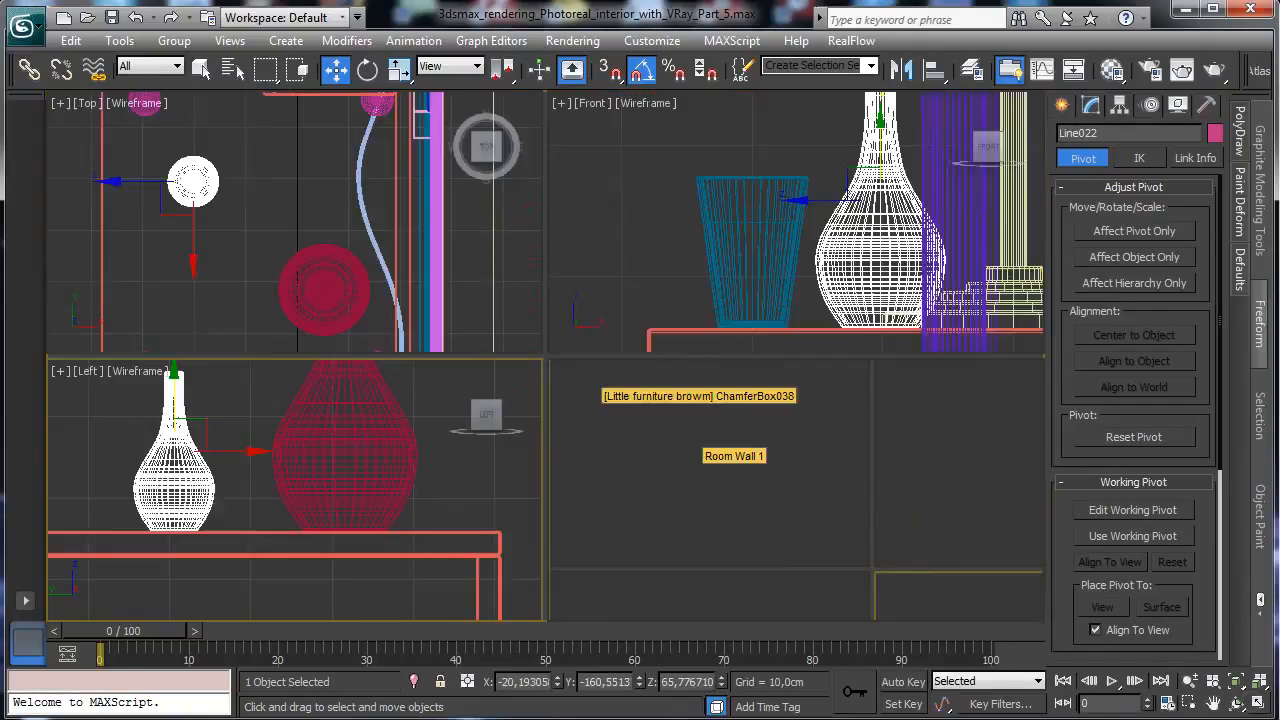
pyautogui.click(1260, 703)
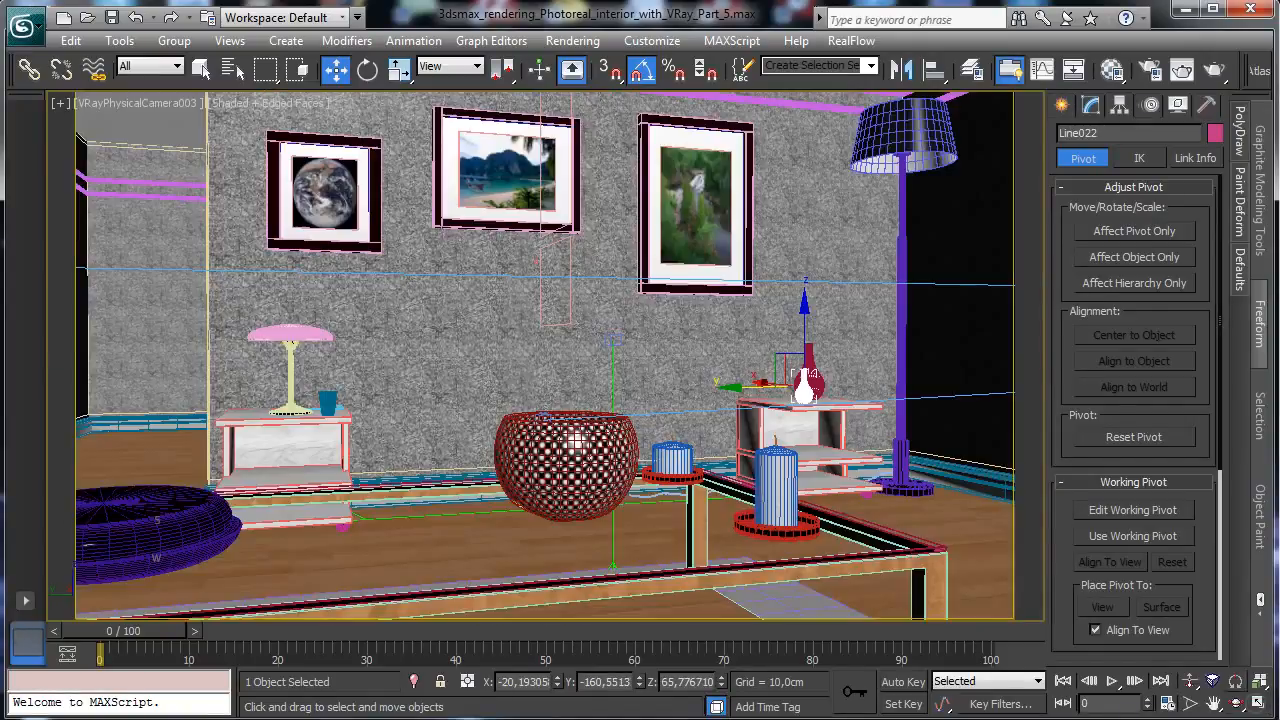
# - Shift the smaller vase along Y away from the larger one, and save the scene after a test render
pyautogui.moveTo(760, 385); pyautogui.dragTo(745, 385)
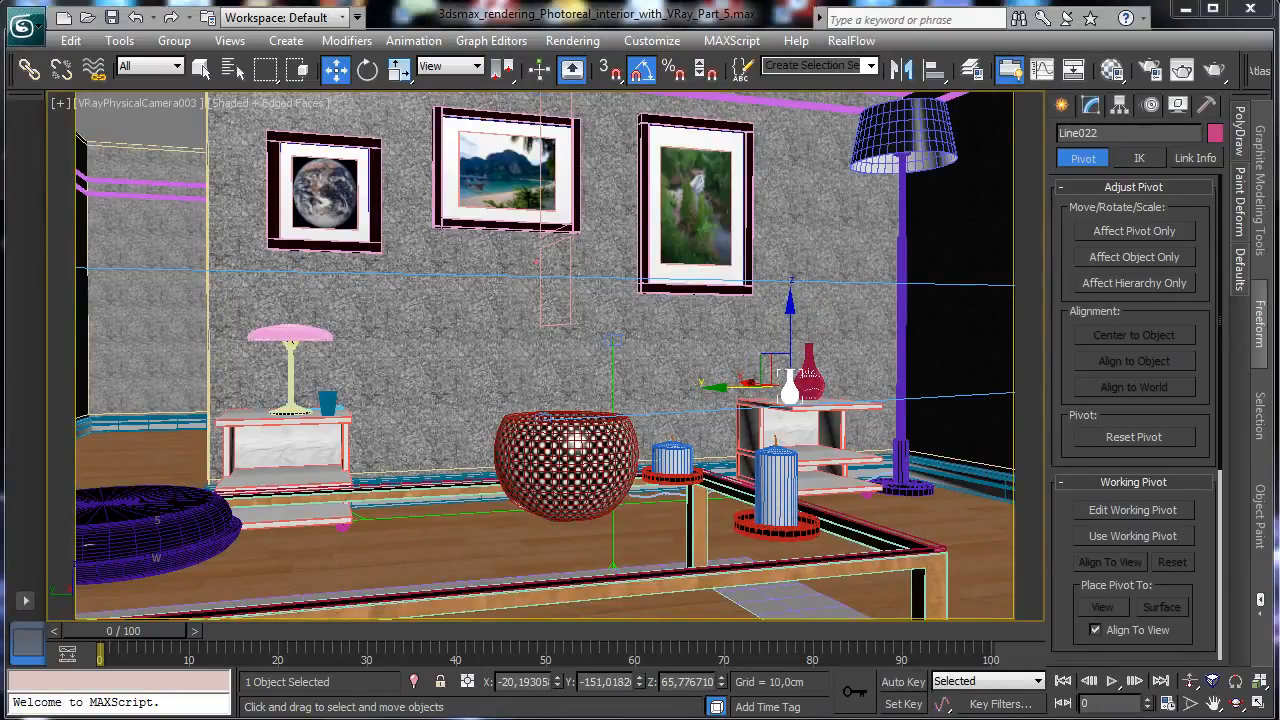
pyautogui.hotkey('shift', 'q')
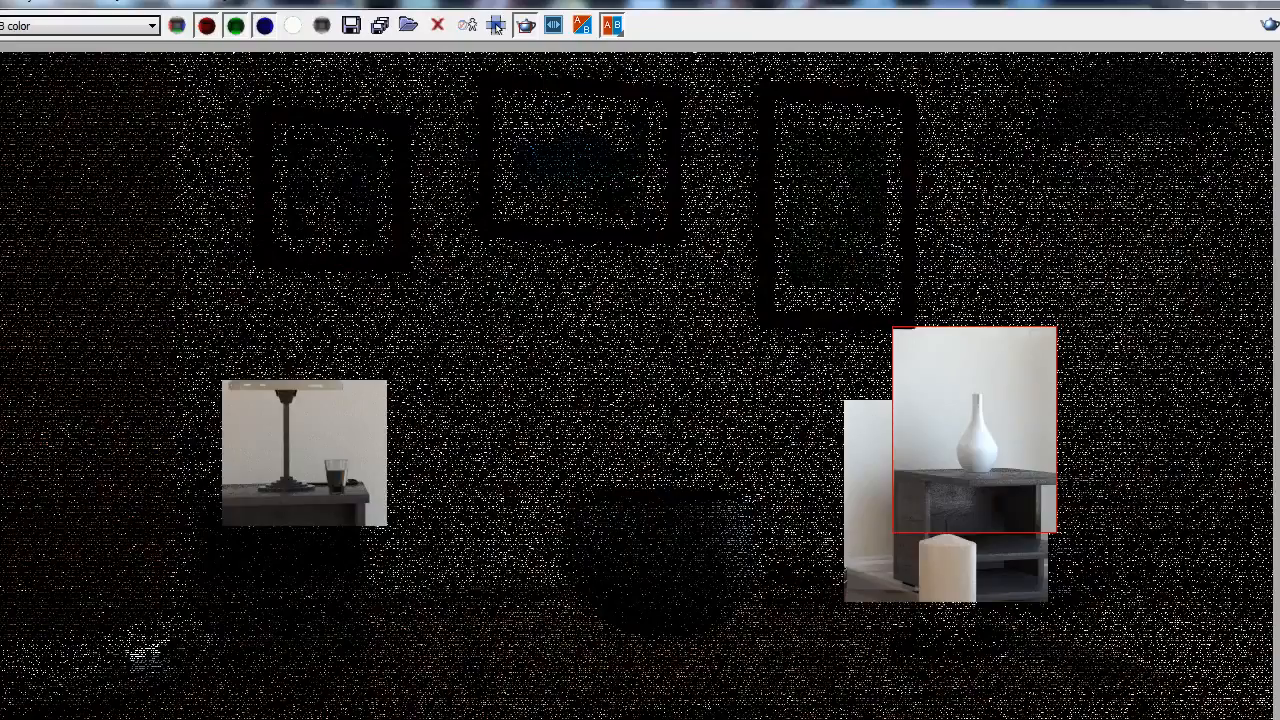
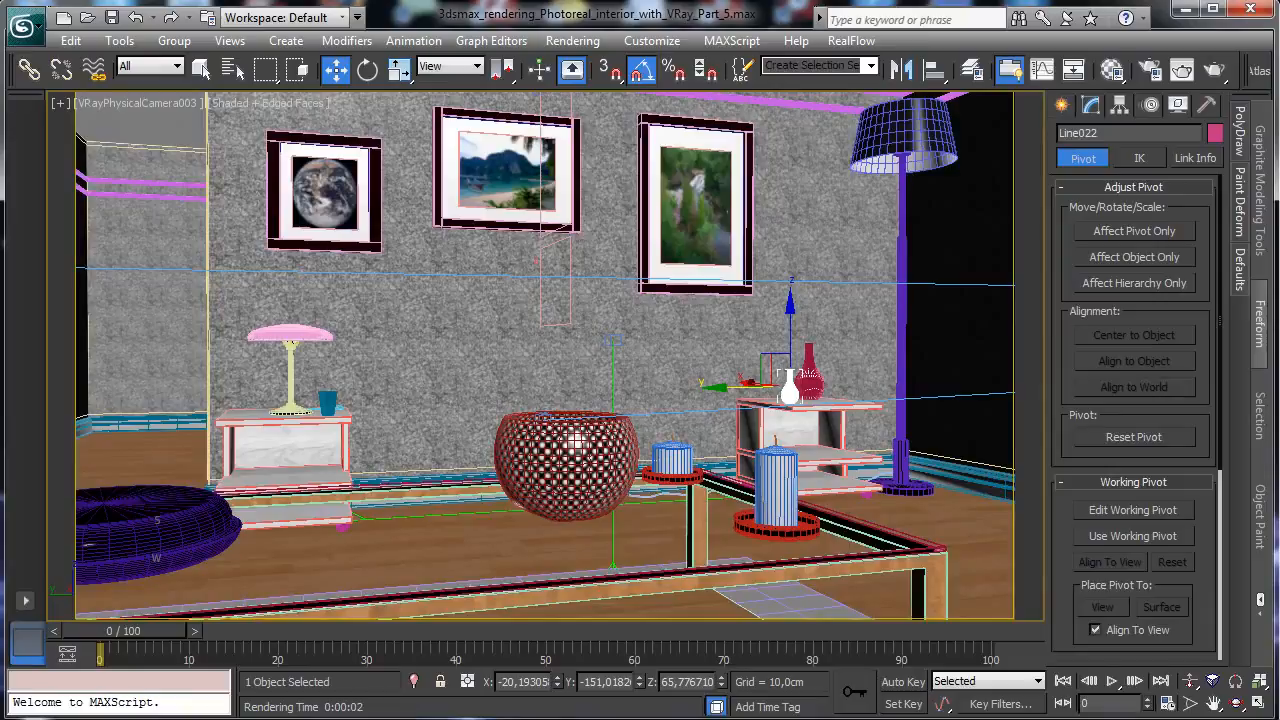
pyautogui.hotkey('ctrl', 's')
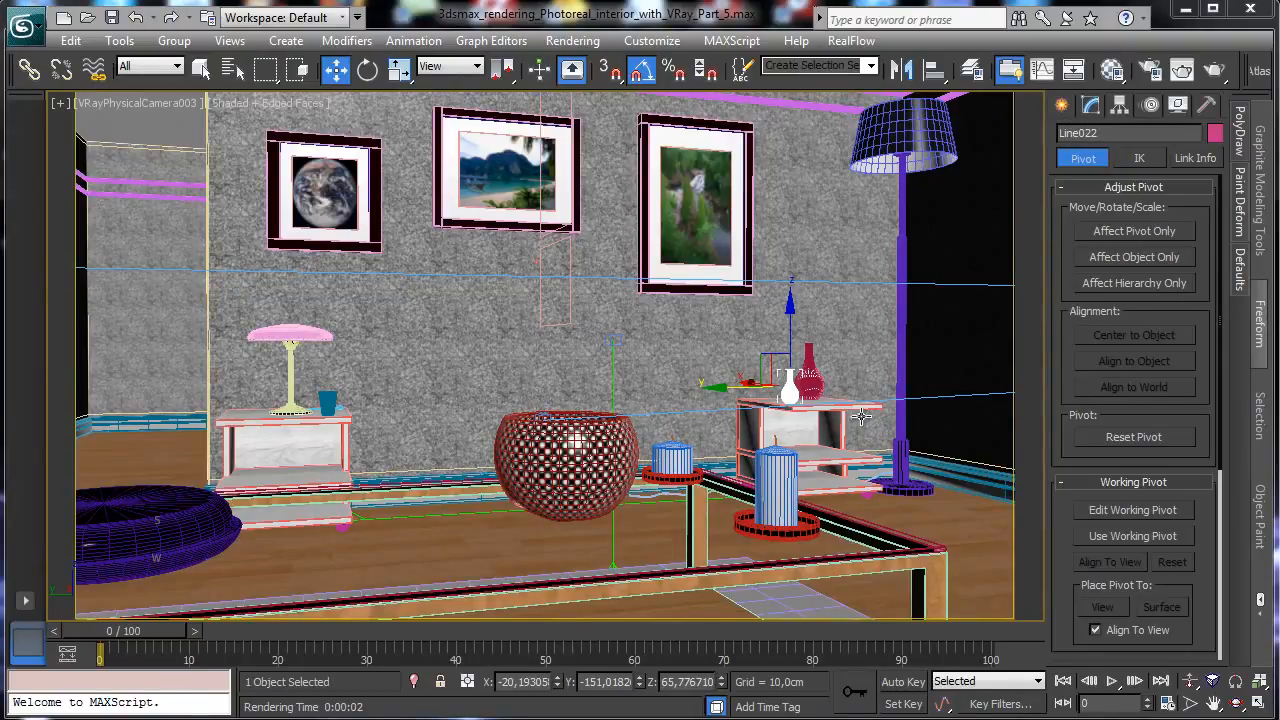
# - Draw a ChamferBox about 31 cm long, 91 cm wide and 15 cm high with a 2.1 cm fillet between the cabinets in the Top view
pyautogui.click(1260, 703)
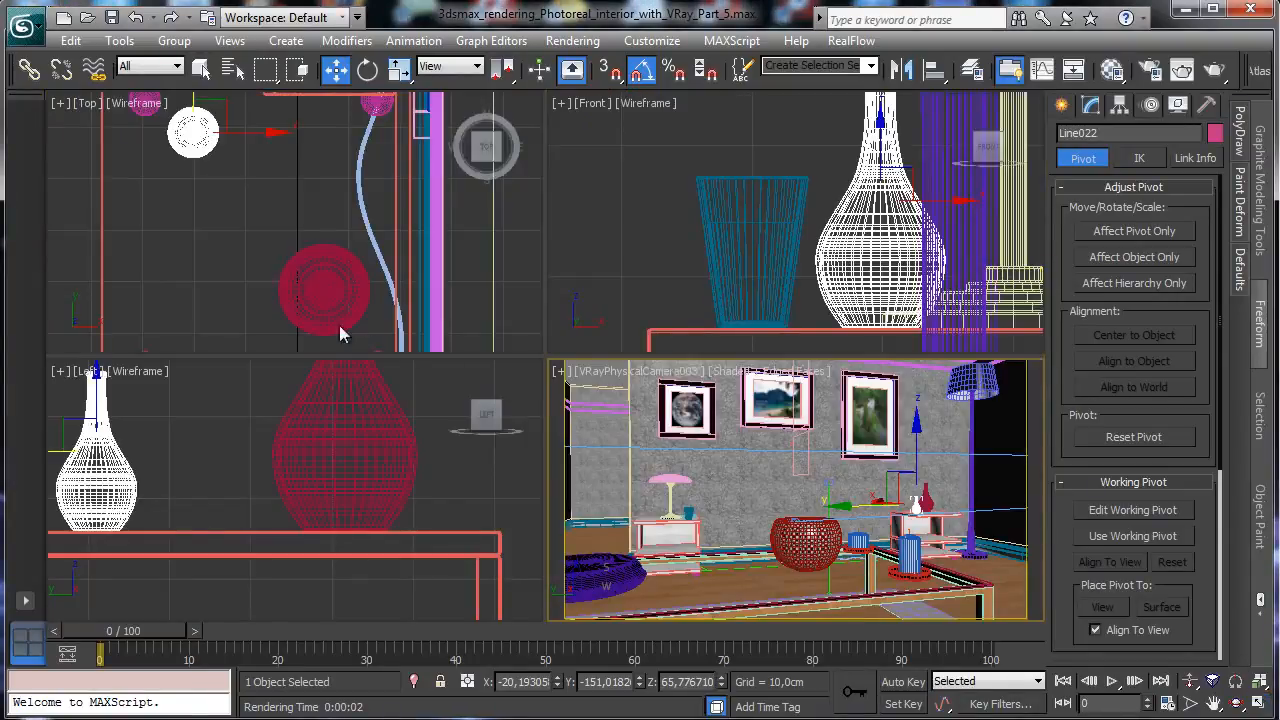
pyautogui.middleClick(392, 309)
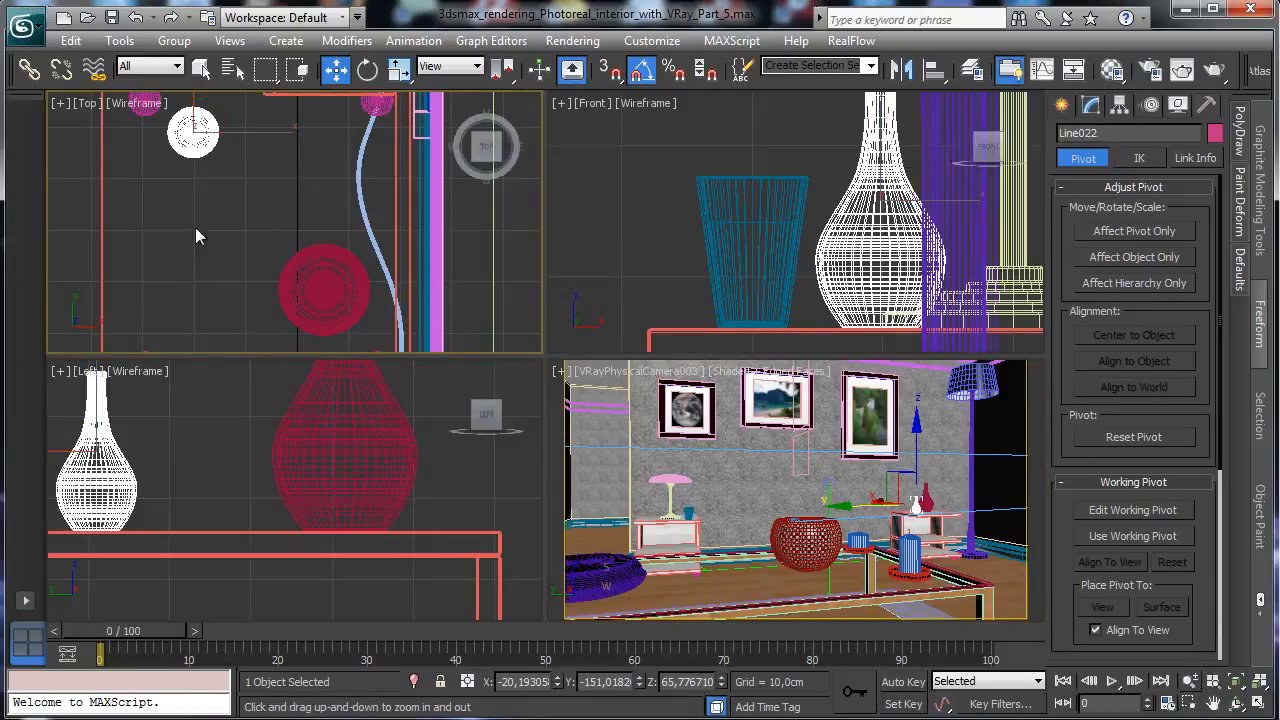
pyautogui.hotkey('alt', 'z')
pyautogui.moveTo(195, 236); pyautogui.dragTo(460, 488)
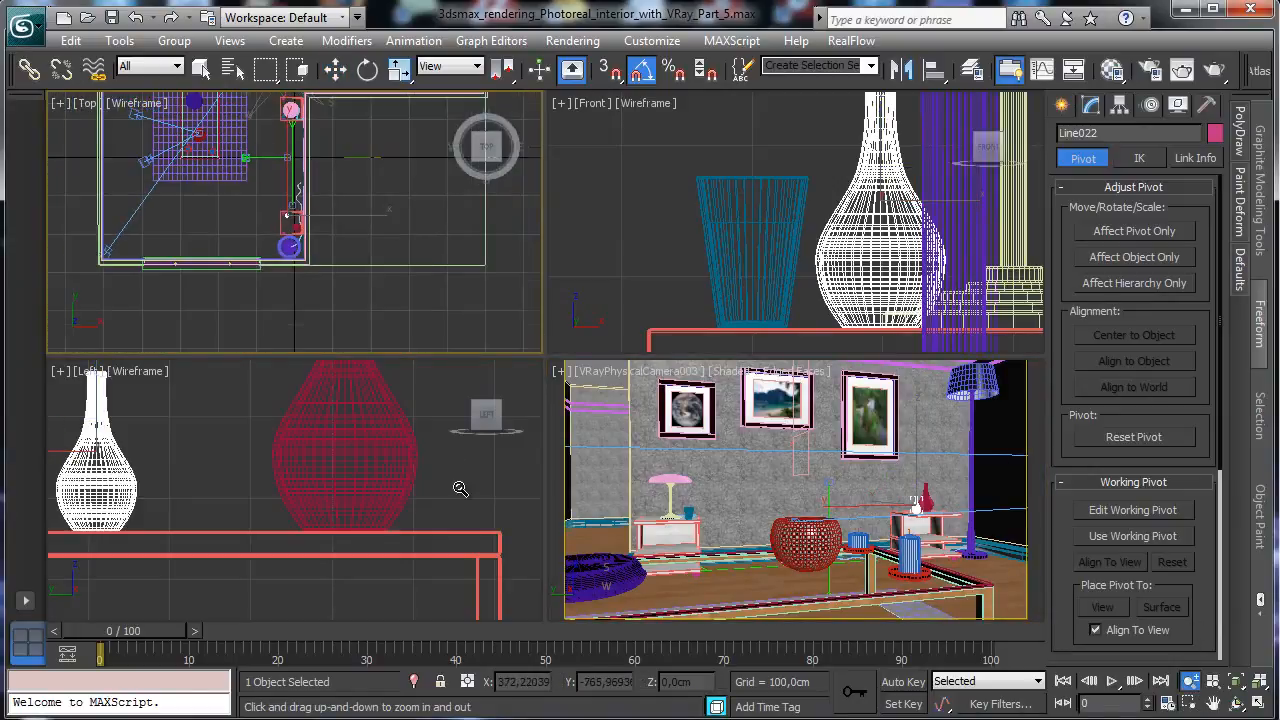
pyautogui.click(1258, 704)
pyautogui.click(1189, 704)
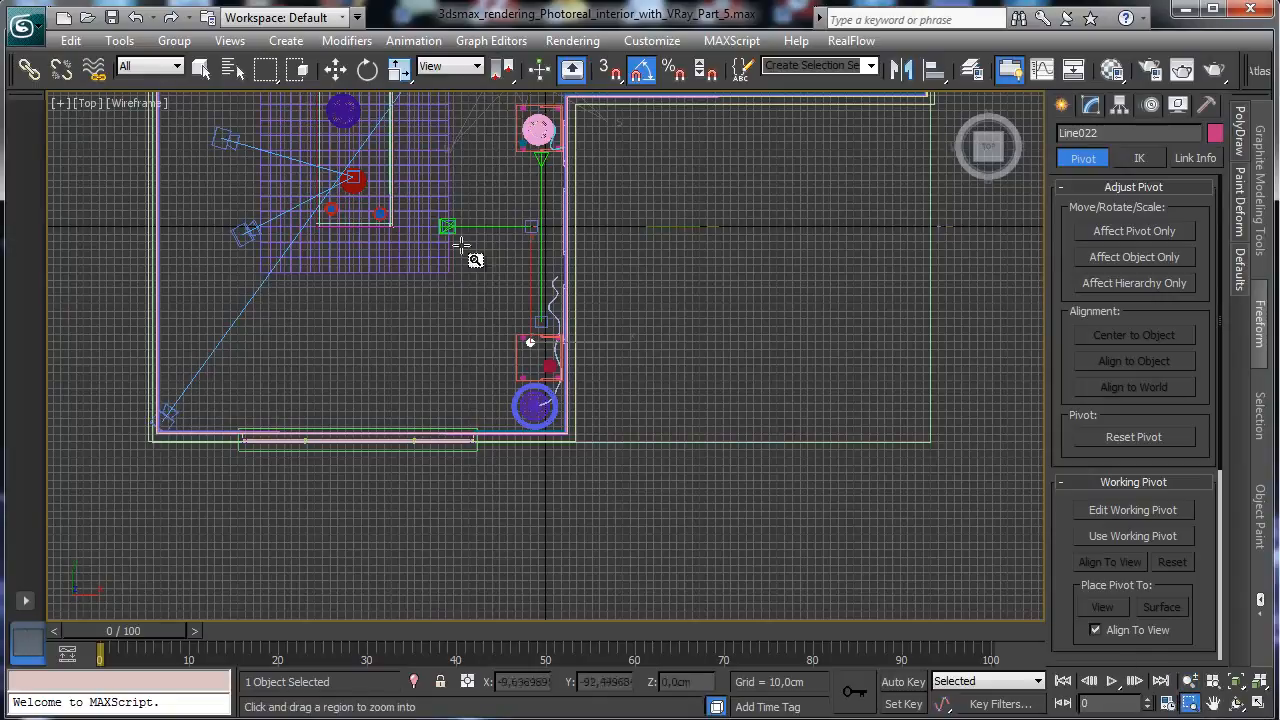
pyautogui.moveTo(467, 140); pyautogui.dragTo(596, 335)
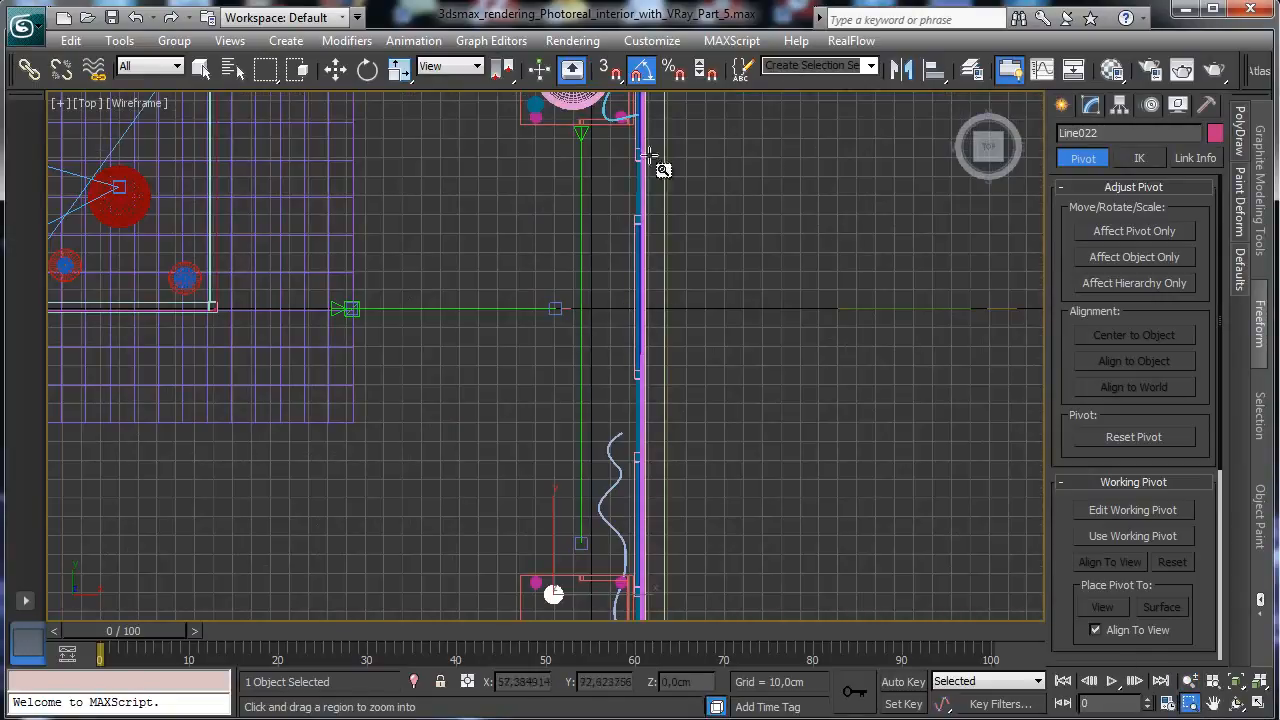
pyautogui.click(1061, 106)
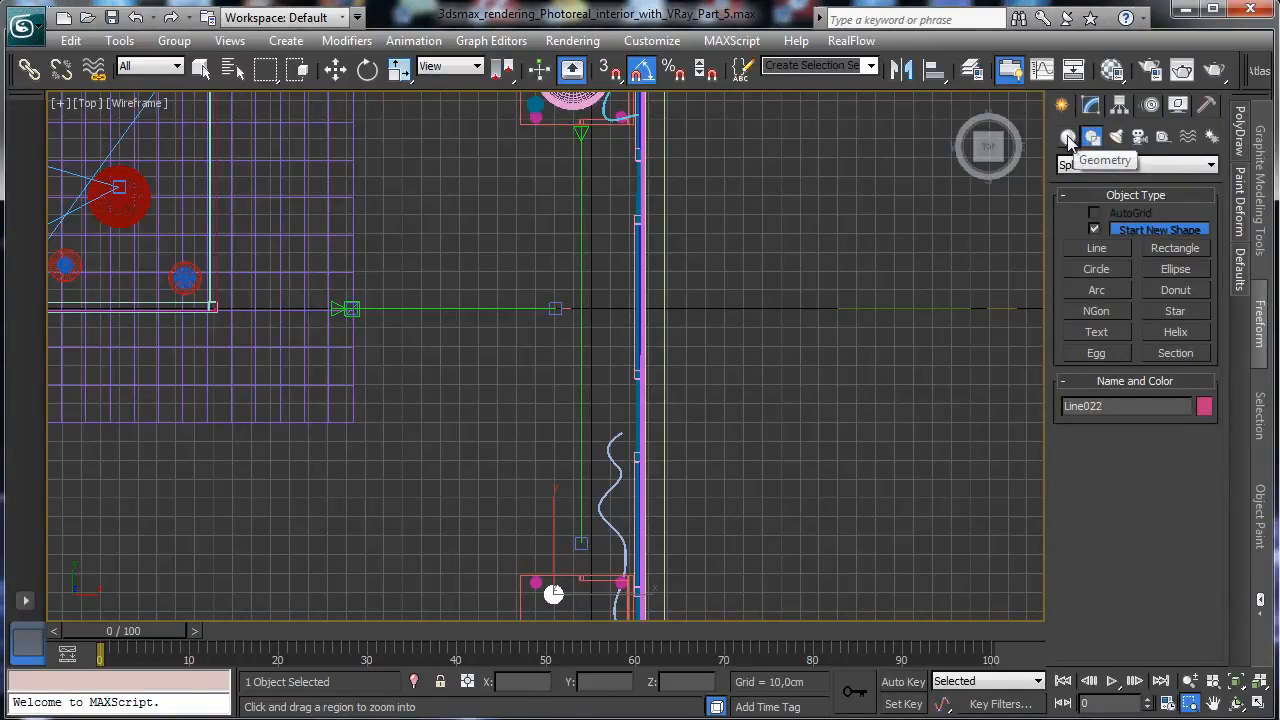
pyautogui.click(1068, 138)
pyautogui.click(1090, 166)
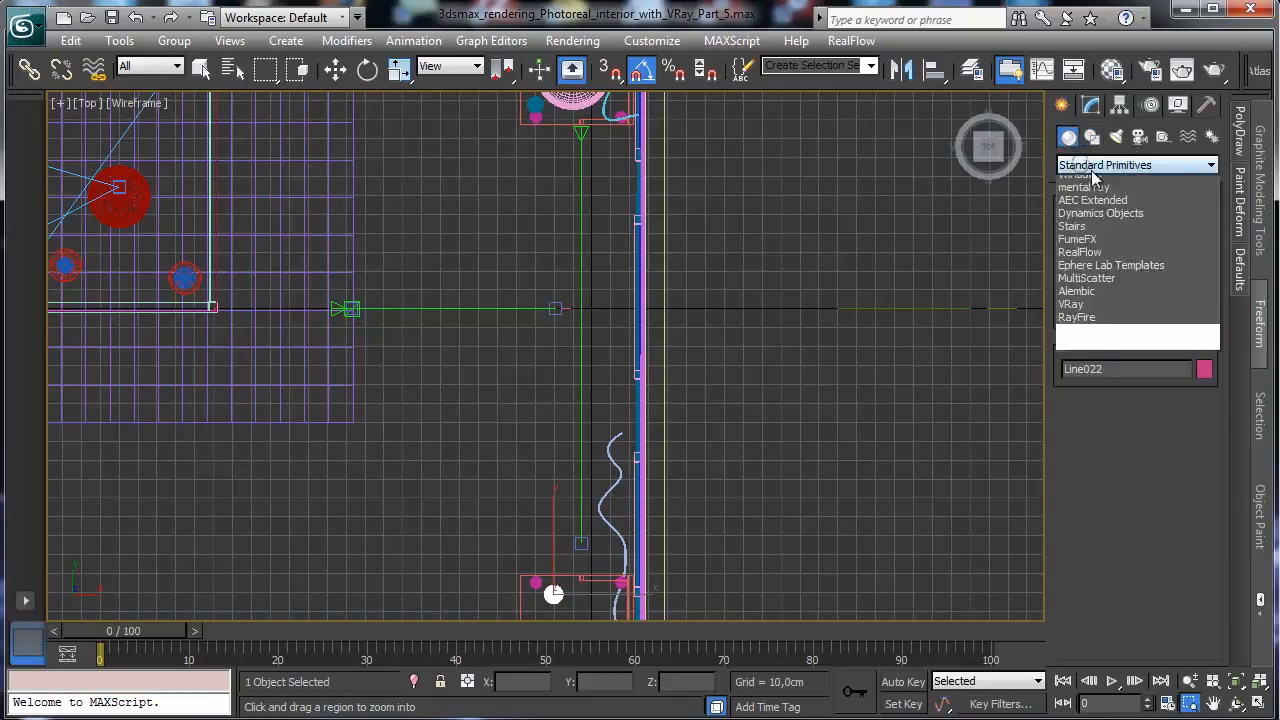
pyautogui.click(1105, 196)
pyautogui.click(1097, 253)
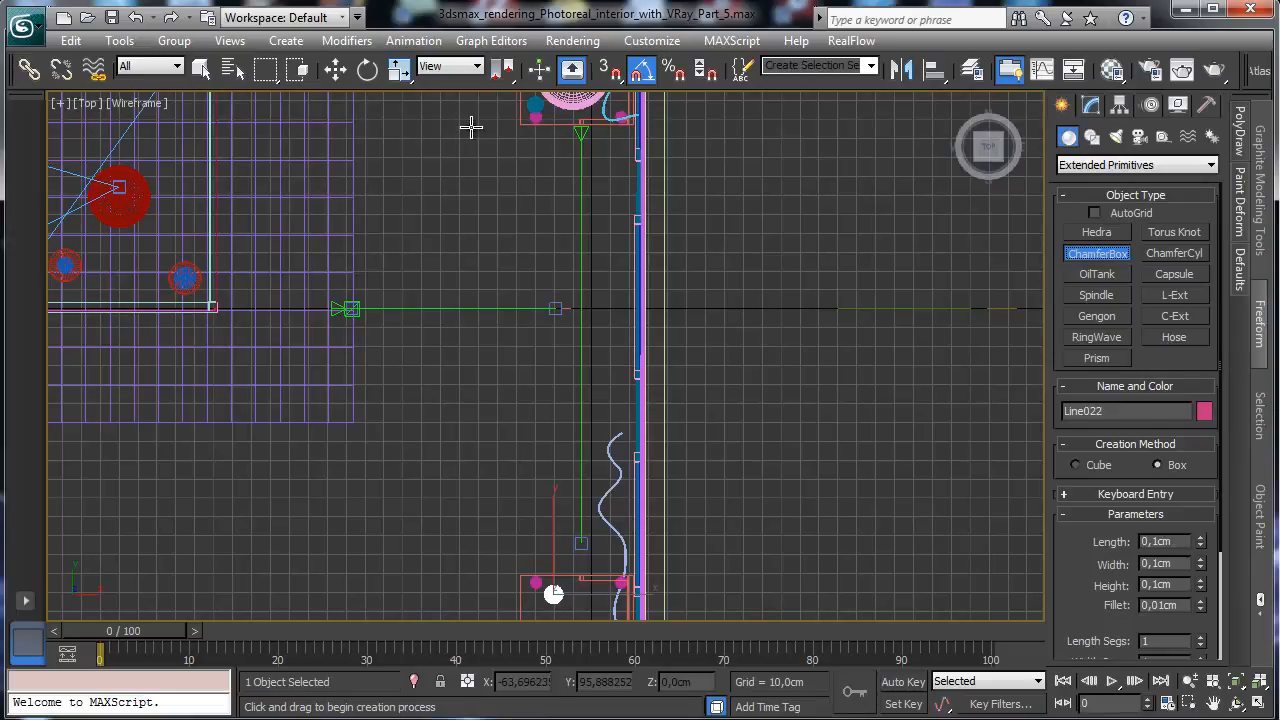
pyautogui.moveTo(461, 126); pyautogui.dragTo(633, 185)
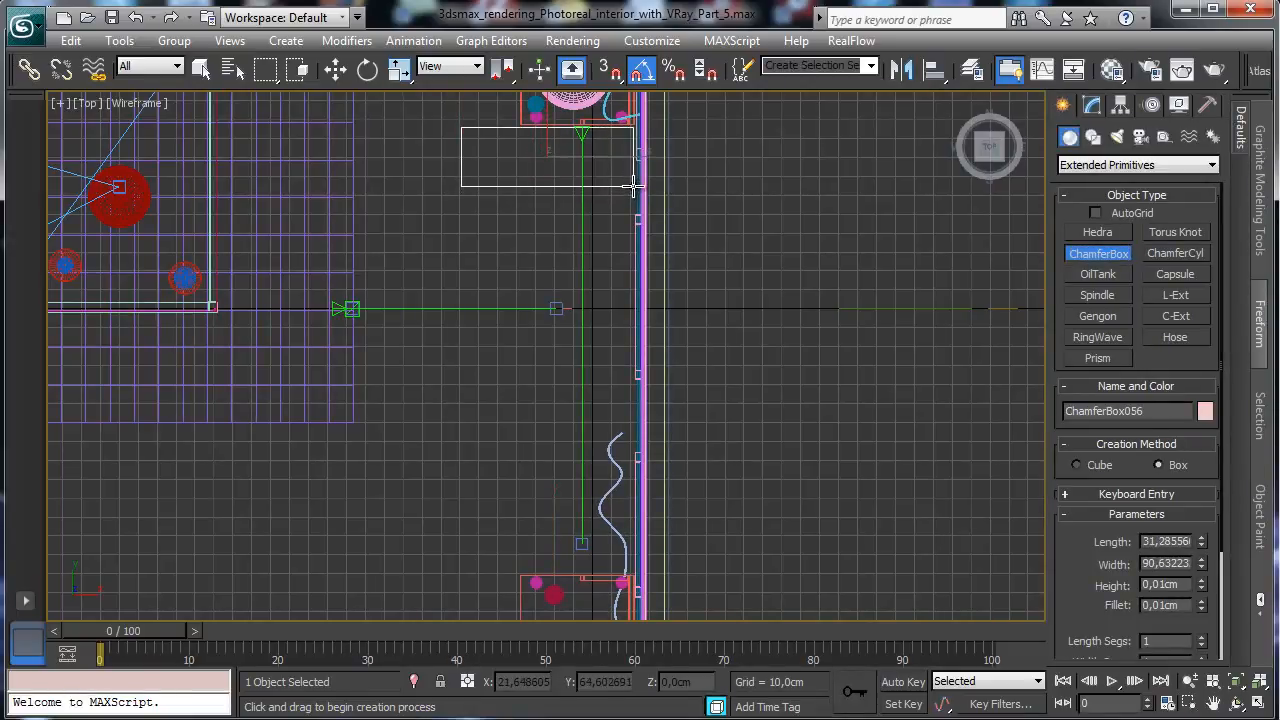
pyautogui.click(620, 180)
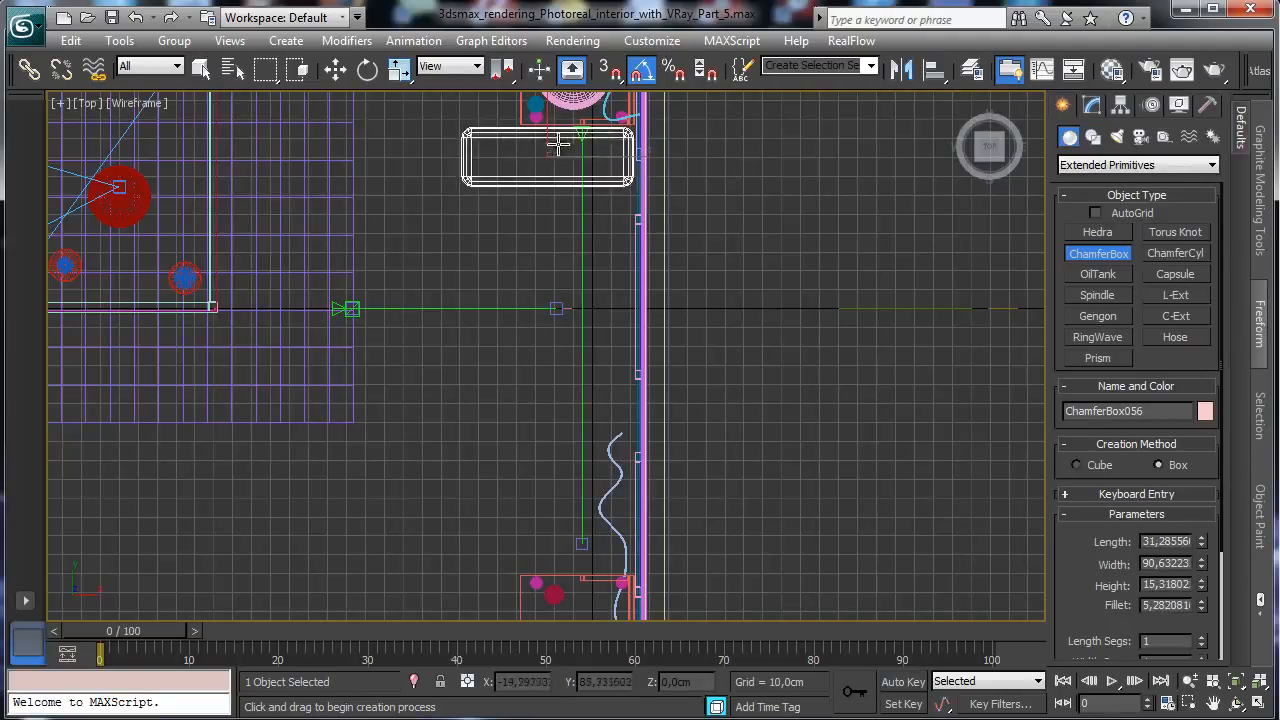
pyautogui.click(570, 150)
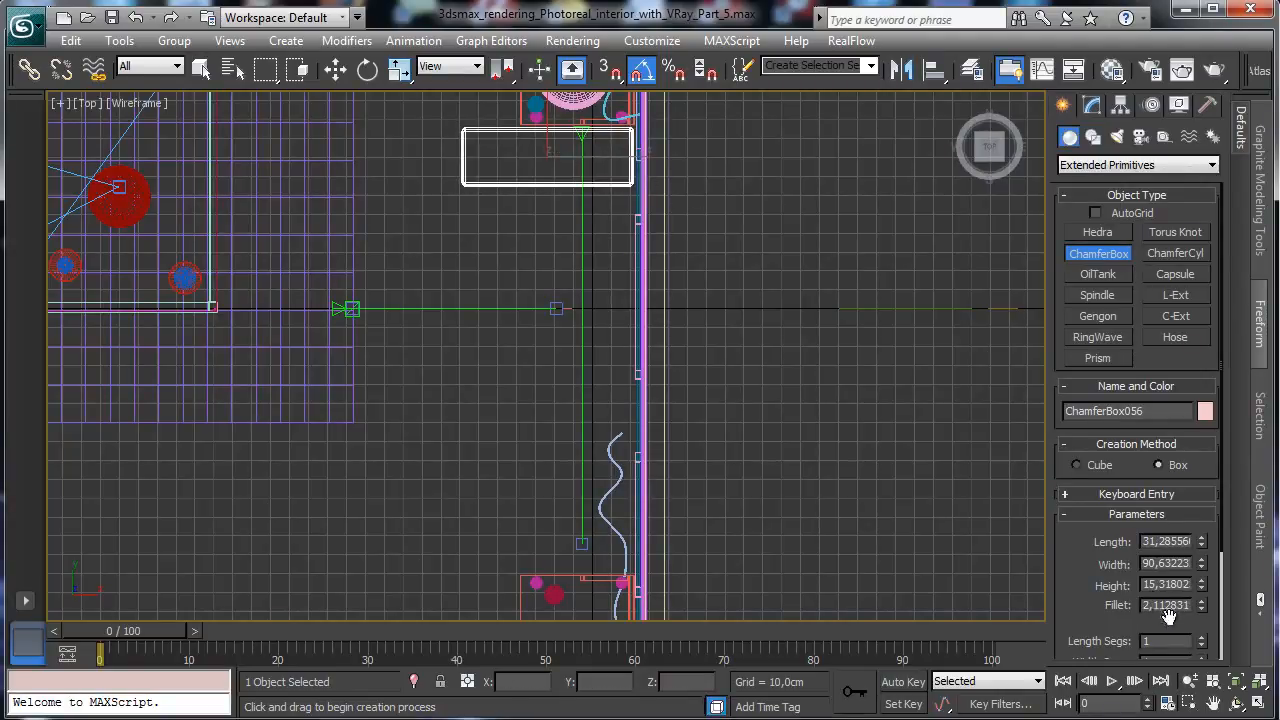
# - Raise the chamfer box vertically to a Z position of about 44 cm, working in the camera view
pyautogui.click(1260, 704)
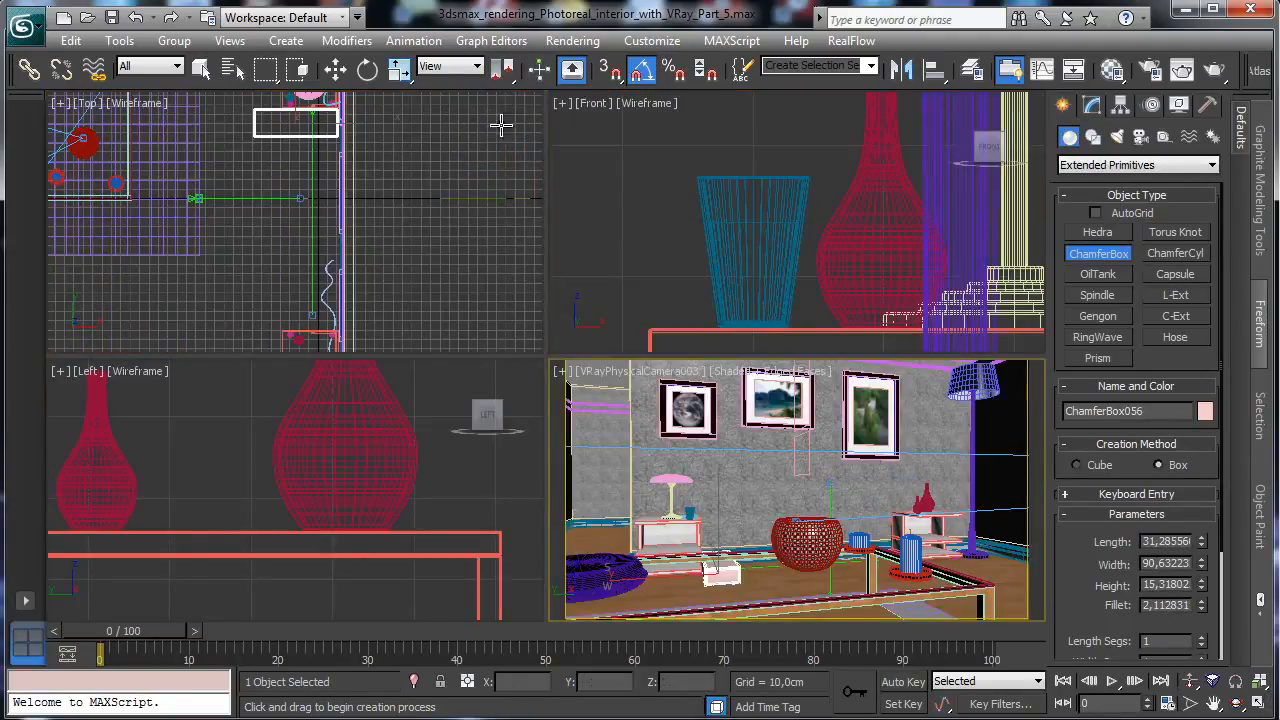
pyautogui.click(336, 68)
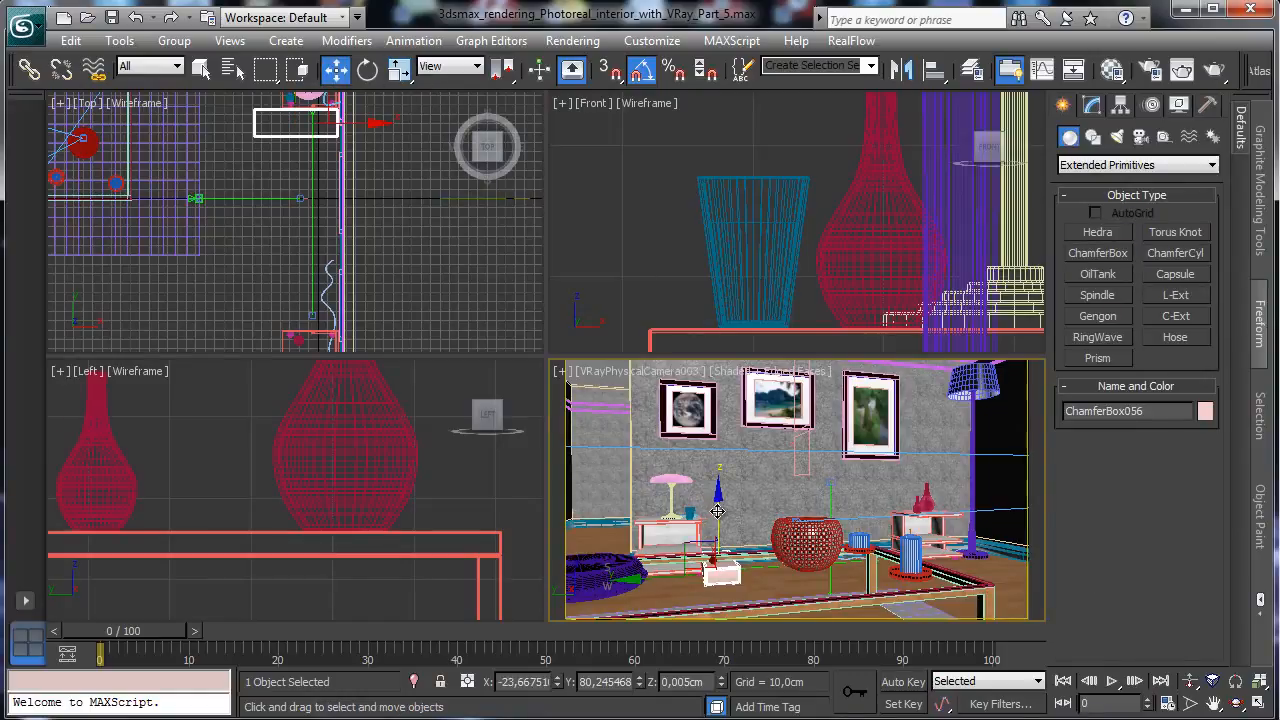
pyautogui.moveTo(714, 505); pyautogui.dragTo(725, 463)
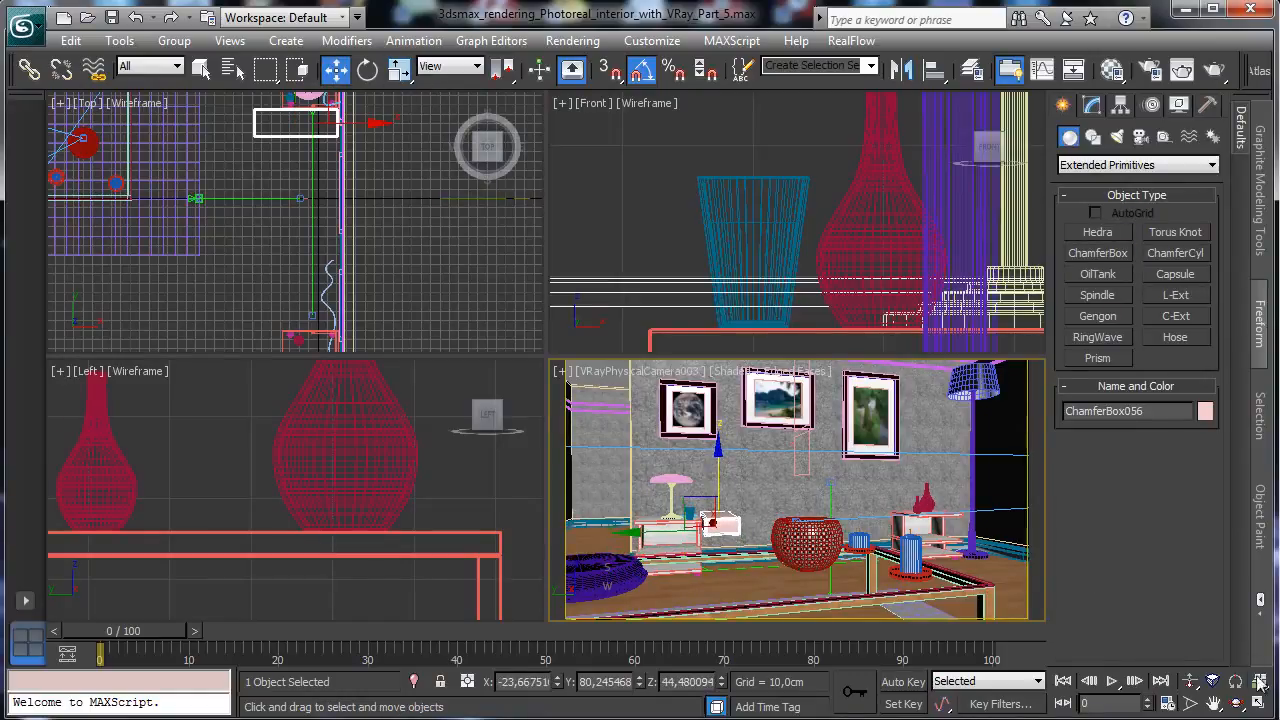
pyautogui.click(1260, 704)
# - Try a length of about 48 cm on the chamfer box and undo the change
pyautogui.click(1093, 106)
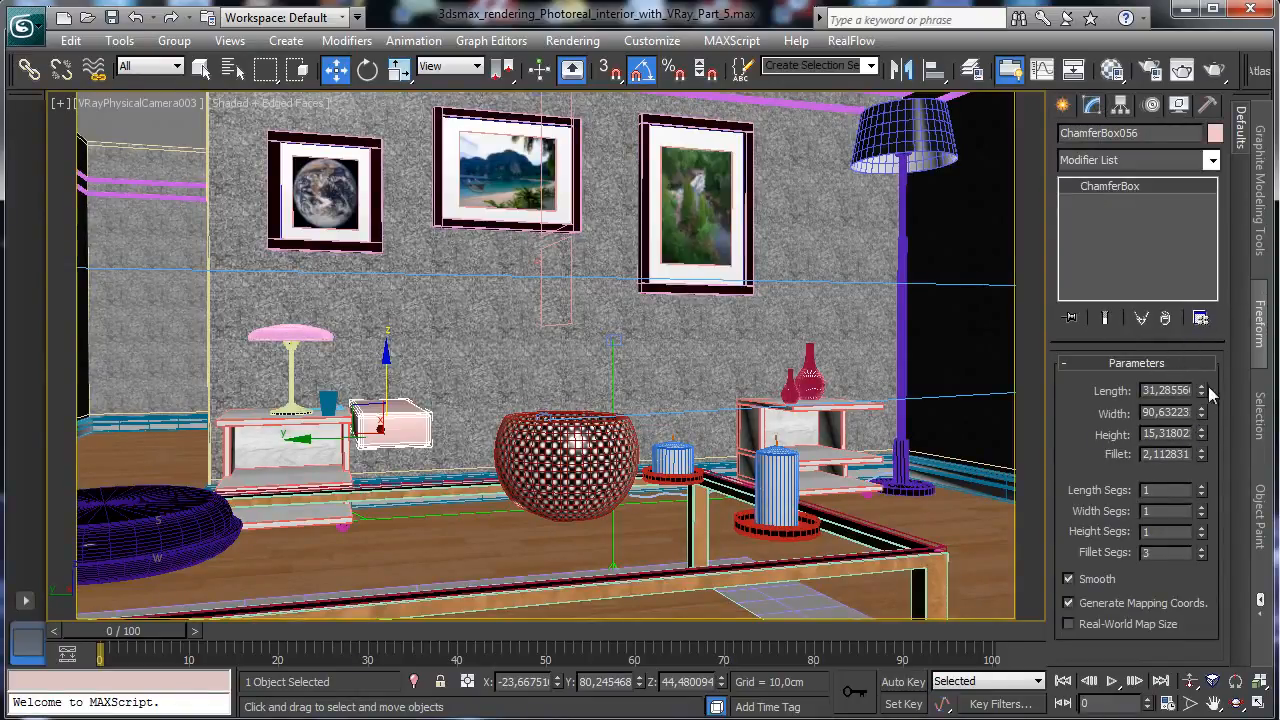
pyautogui.moveTo(1203, 392); pyautogui.dragTo(1203, 345)
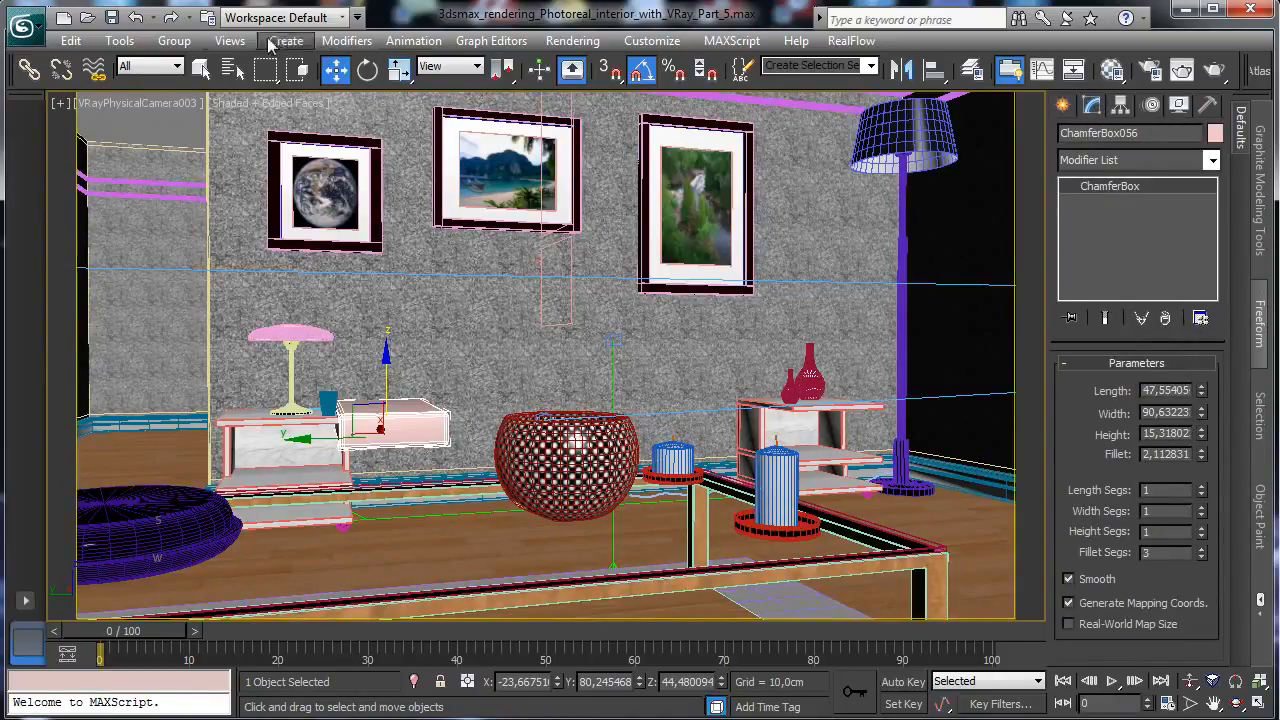
pyautogui.click(133, 19)
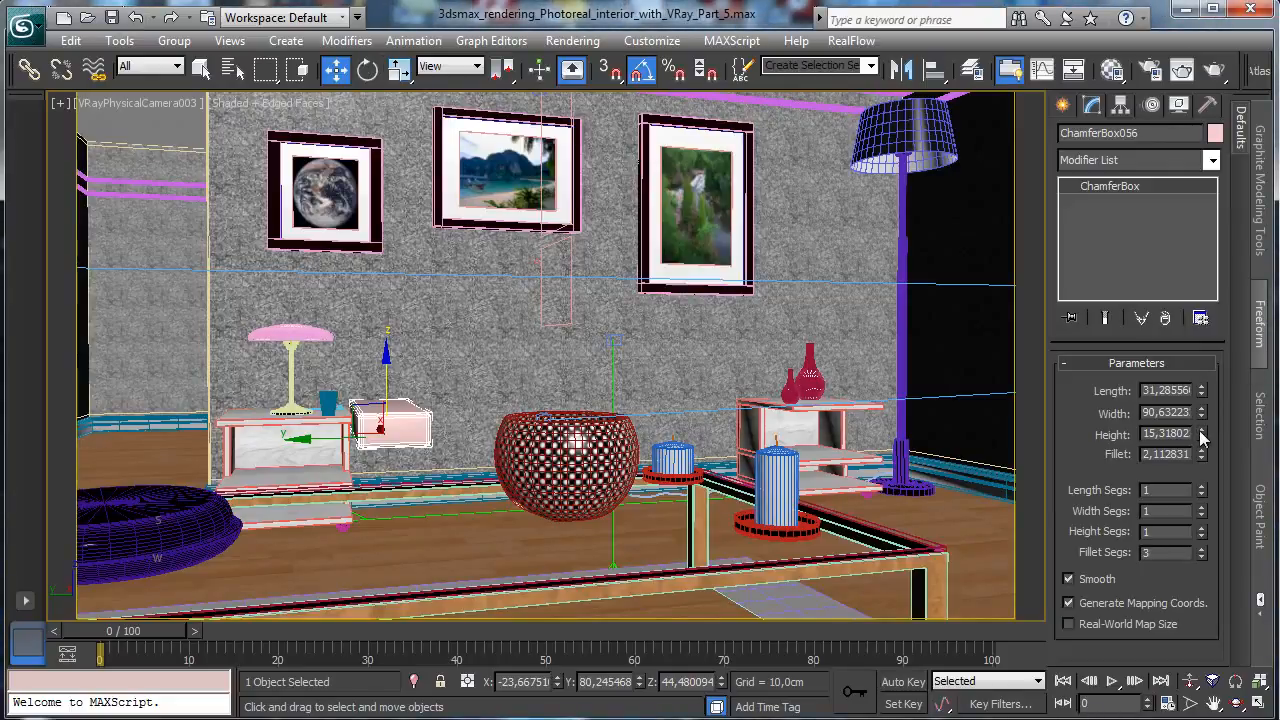
# - Increase the chamfer box's height to about 59.8 cm and lower the box toward the floor to about Z 2.4 cm
pyautogui.moveTo(1201, 434); pyautogui.dragTo(1208, 230)
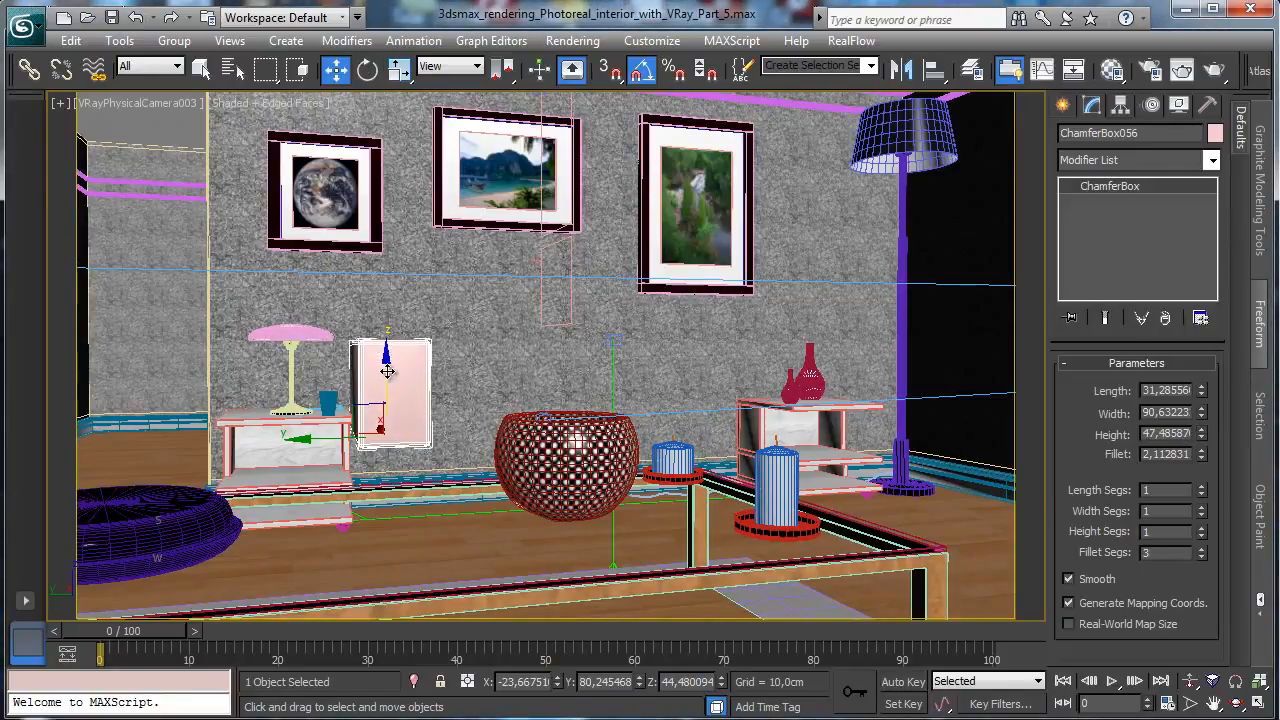
pyautogui.moveTo(387, 371); pyautogui.dragTo(384, 458)
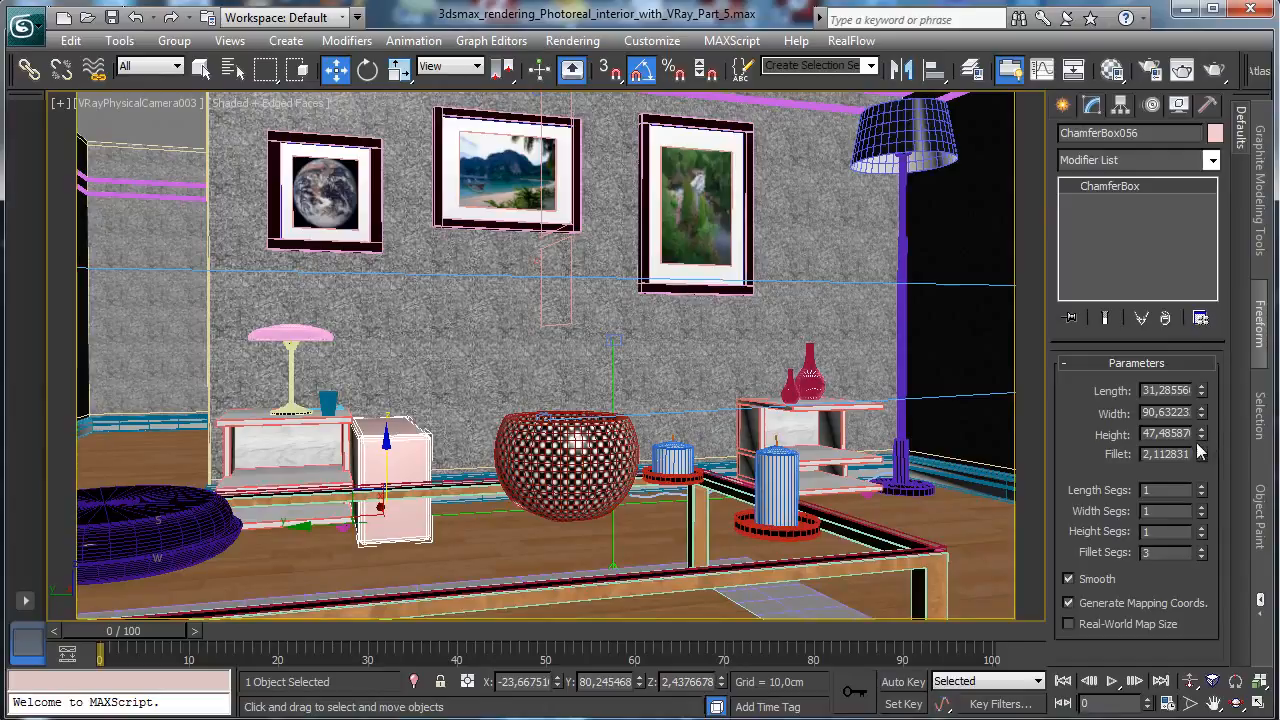
pyautogui.moveTo(1203, 440); pyautogui.dragTo(1203, 408)
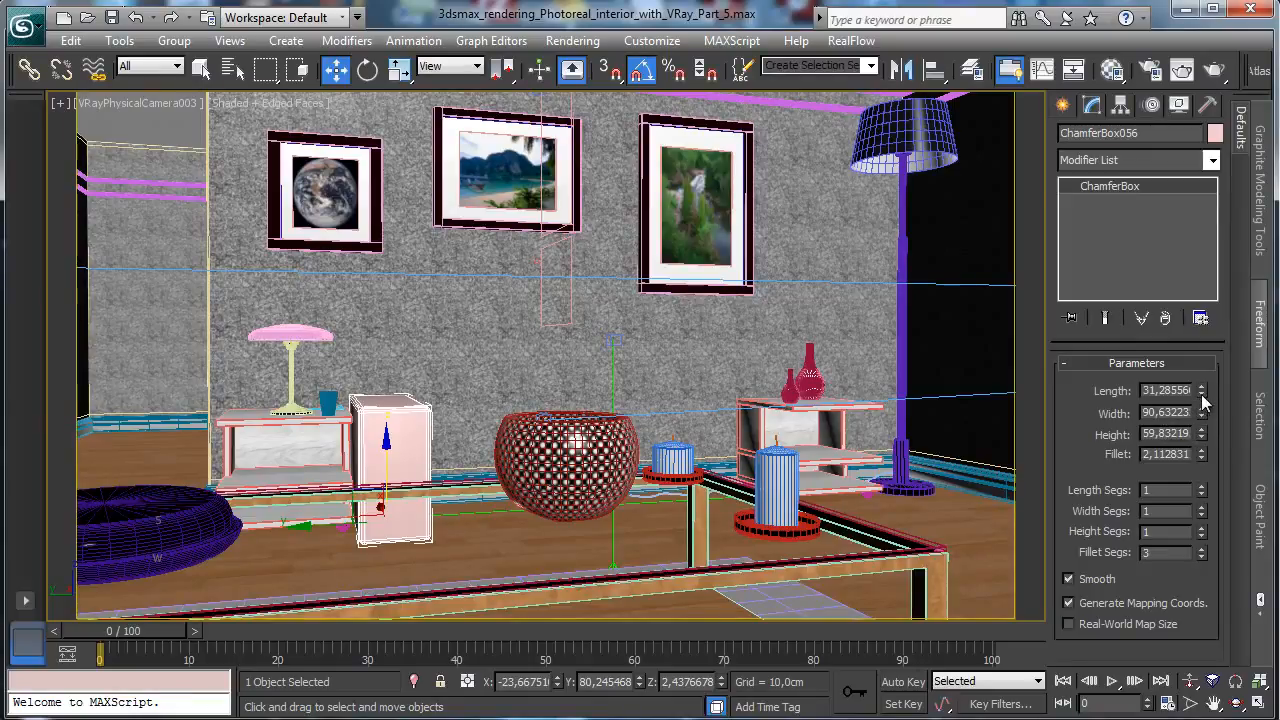
# - Size the chamfer box to length 25 cm, width 90 cm, height 60 cm and fillet about 3.1 cm, and shift it slightly toward the lamp cabinet
pyautogui.moveTo(1201, 394)
pyautogui.mouseDown()
pyautogui.moveTo(1201, 406)
pyautogui.moveTo(1200, 392)
pyautogui.mouseUp()
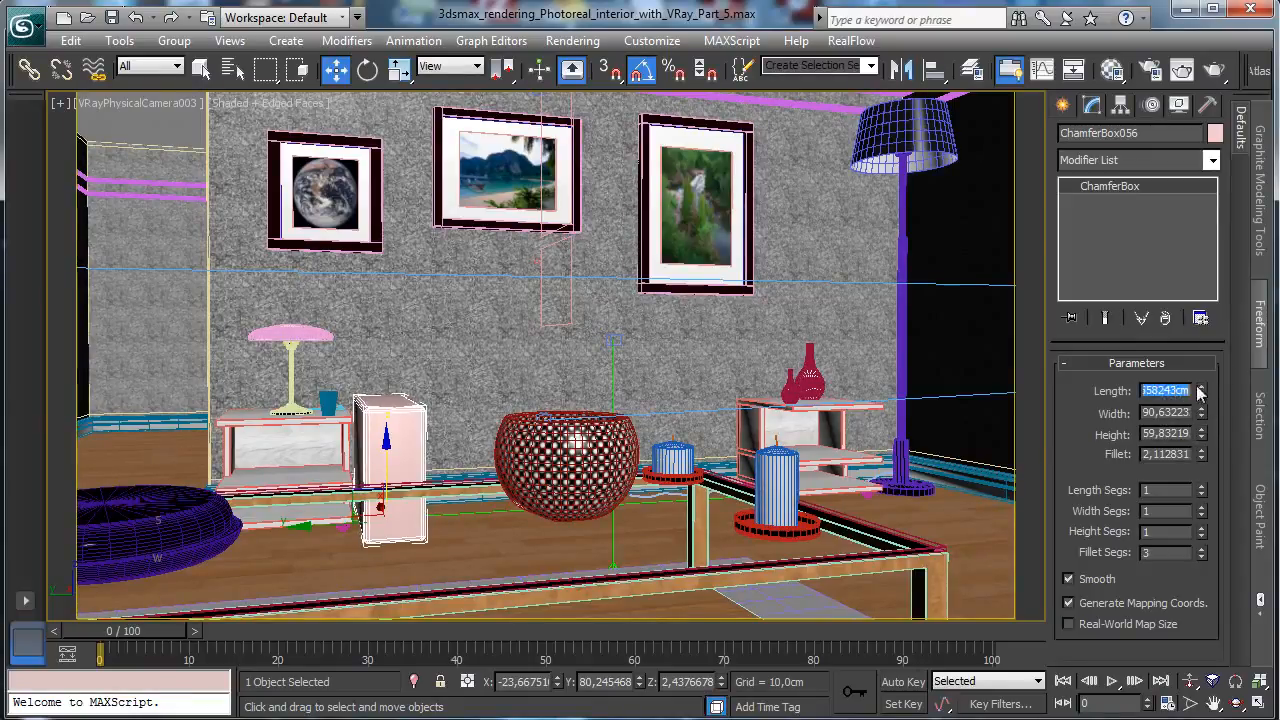
pyautogui.write('25')
pyautogui.press('Return')
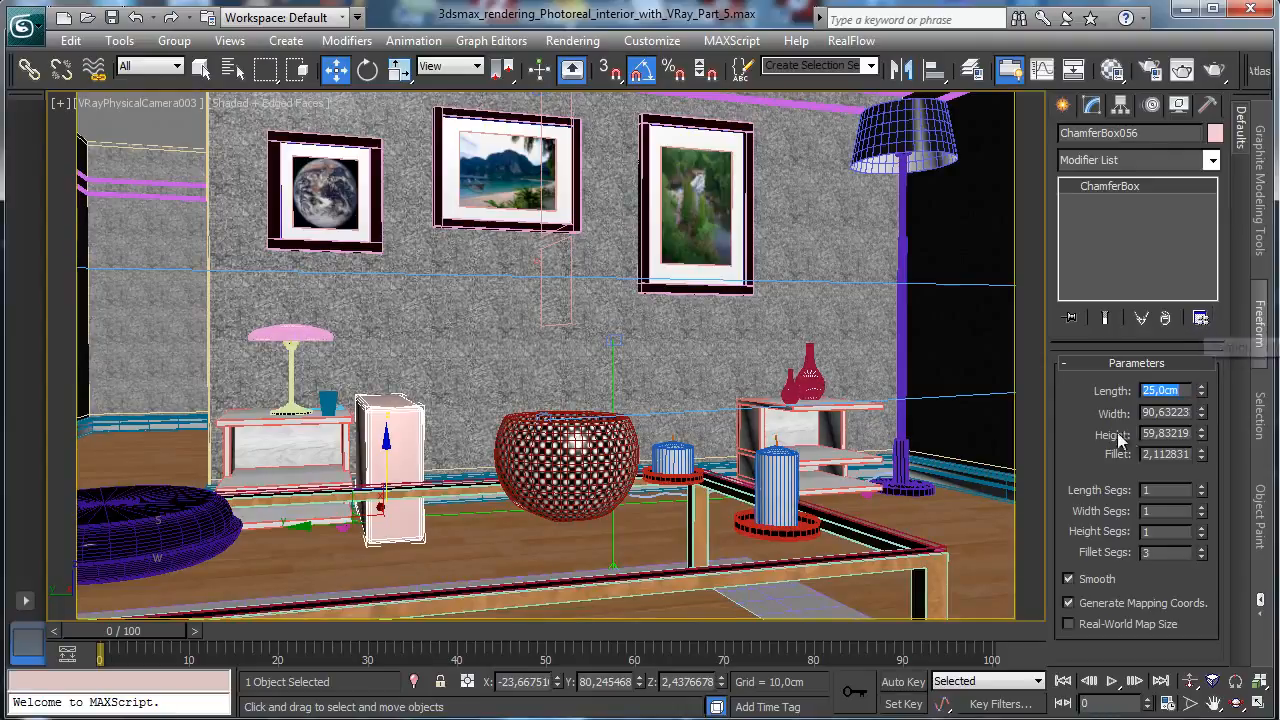
pyautogui.doubleClick(1165, 433)
pyautogui.write('60')
pyautogui.press('Return')
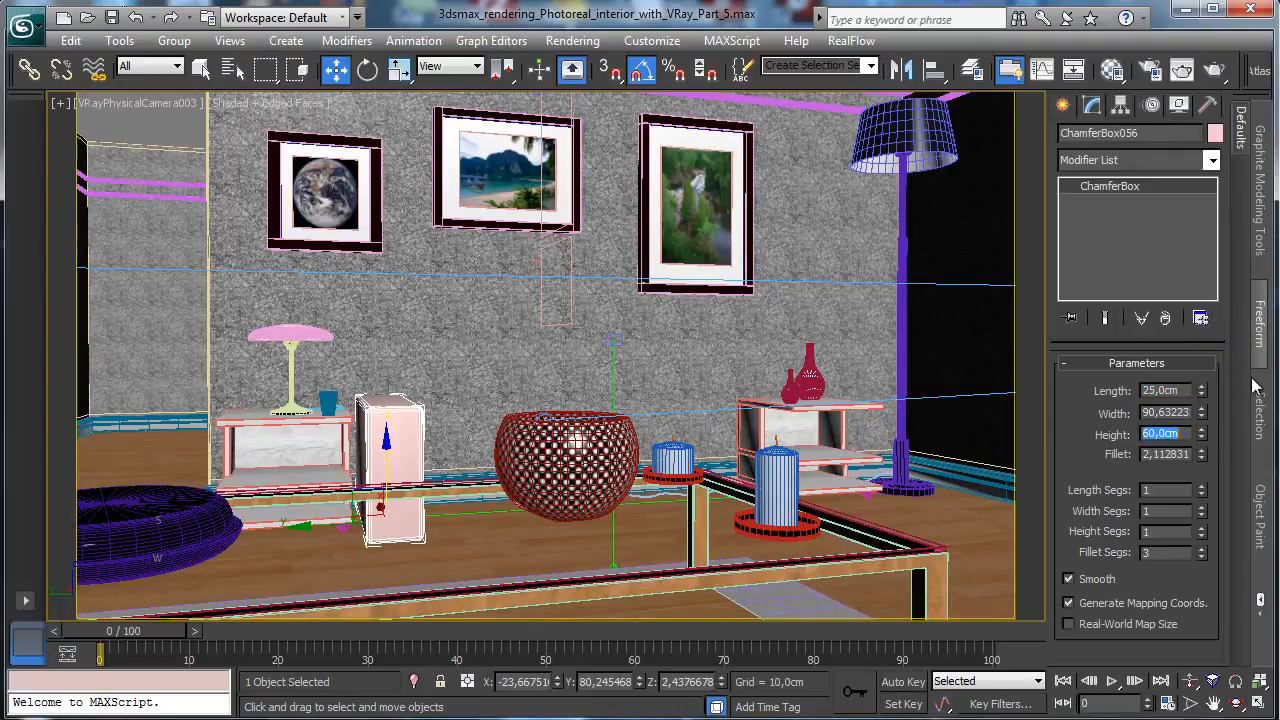
pyautogui.doubleClick(1180, 411)
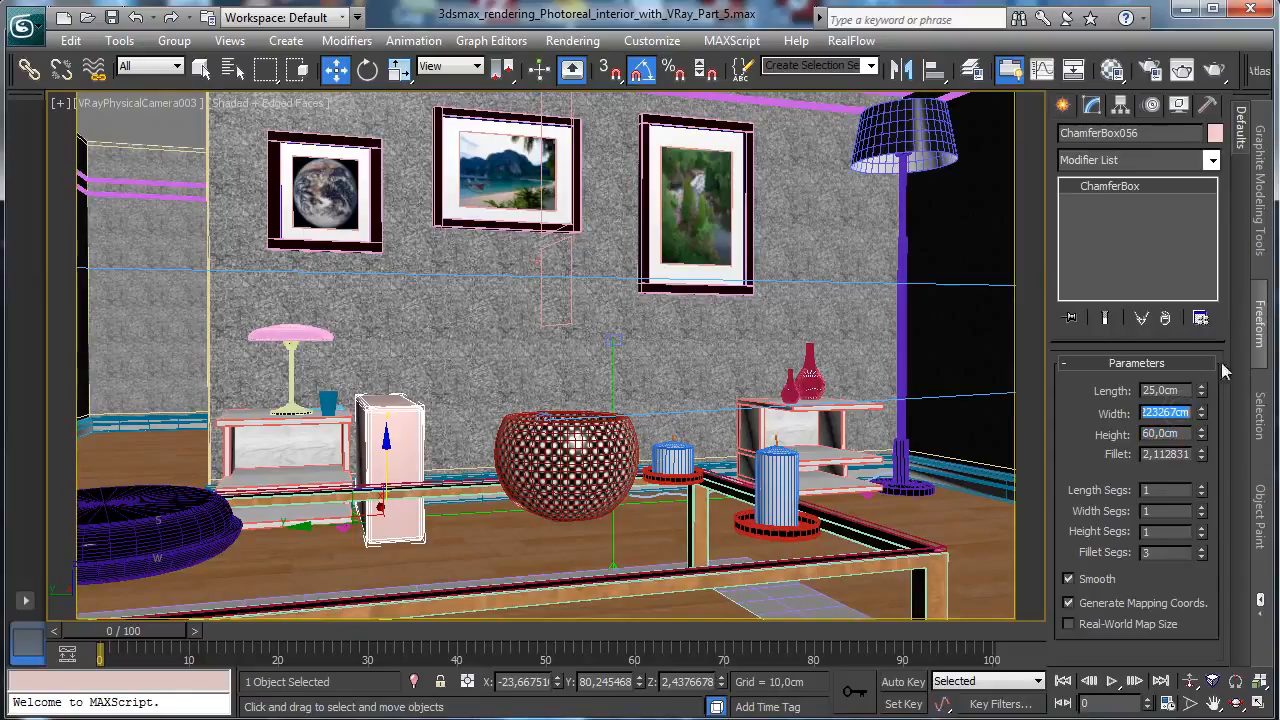
pyautogui.write('90')
pyautogui.press('Return')
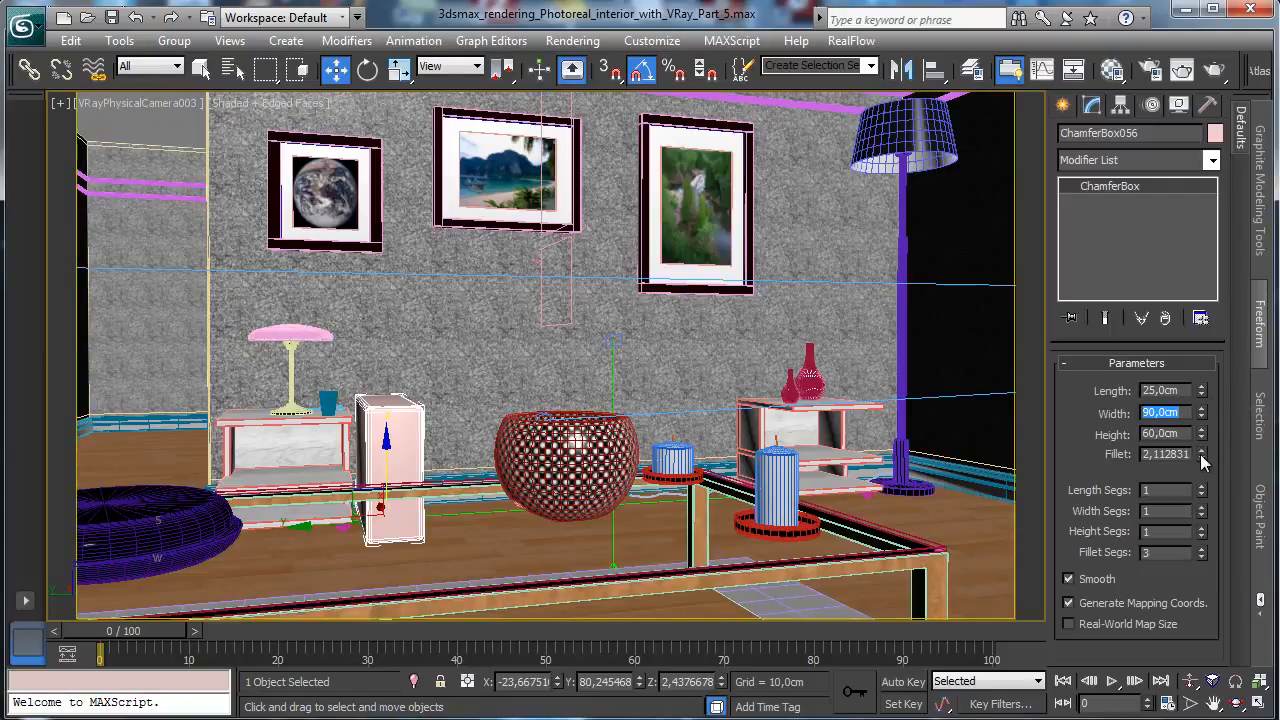
pyautogui.moveTo(1203, 458); pyautogui.dragTo(1203, 406)
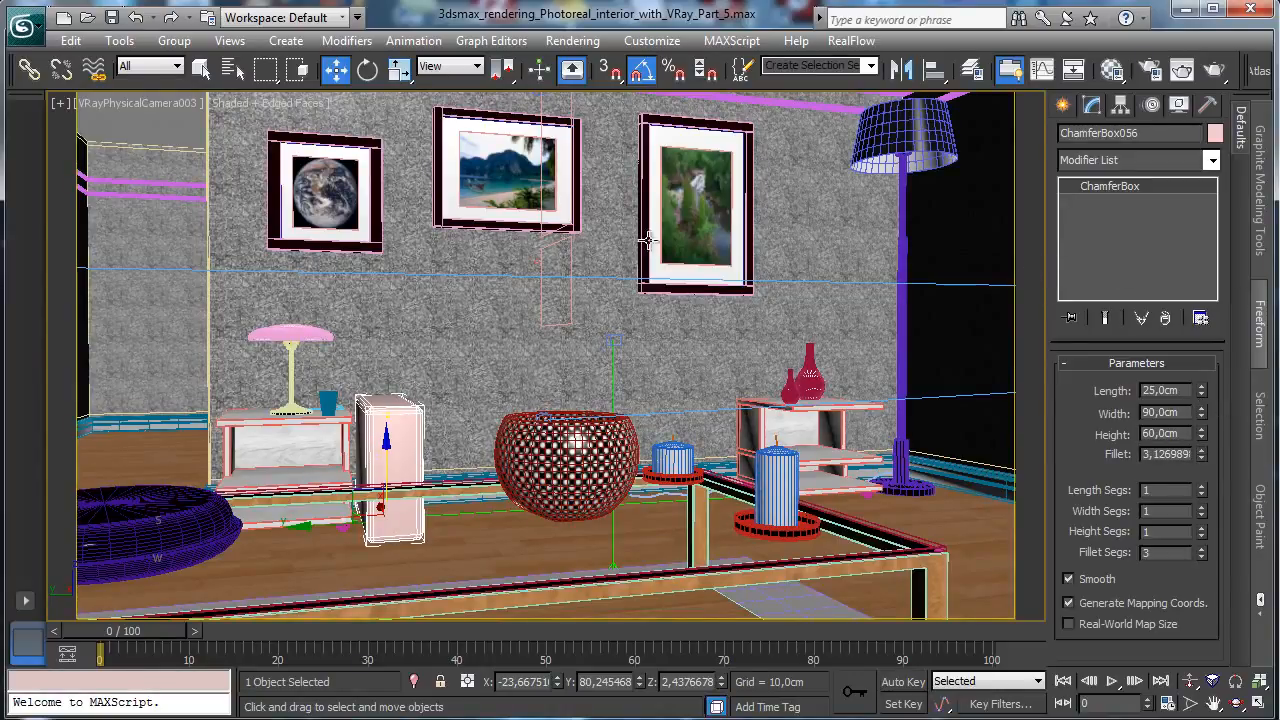
pyautogui.moveTo(327, 523)
pyautogui.mouseDown()
pyautogui.moveTo(291, 519)
pyautogui.moveTo(321, 516)
pyautogui.mouseUp()
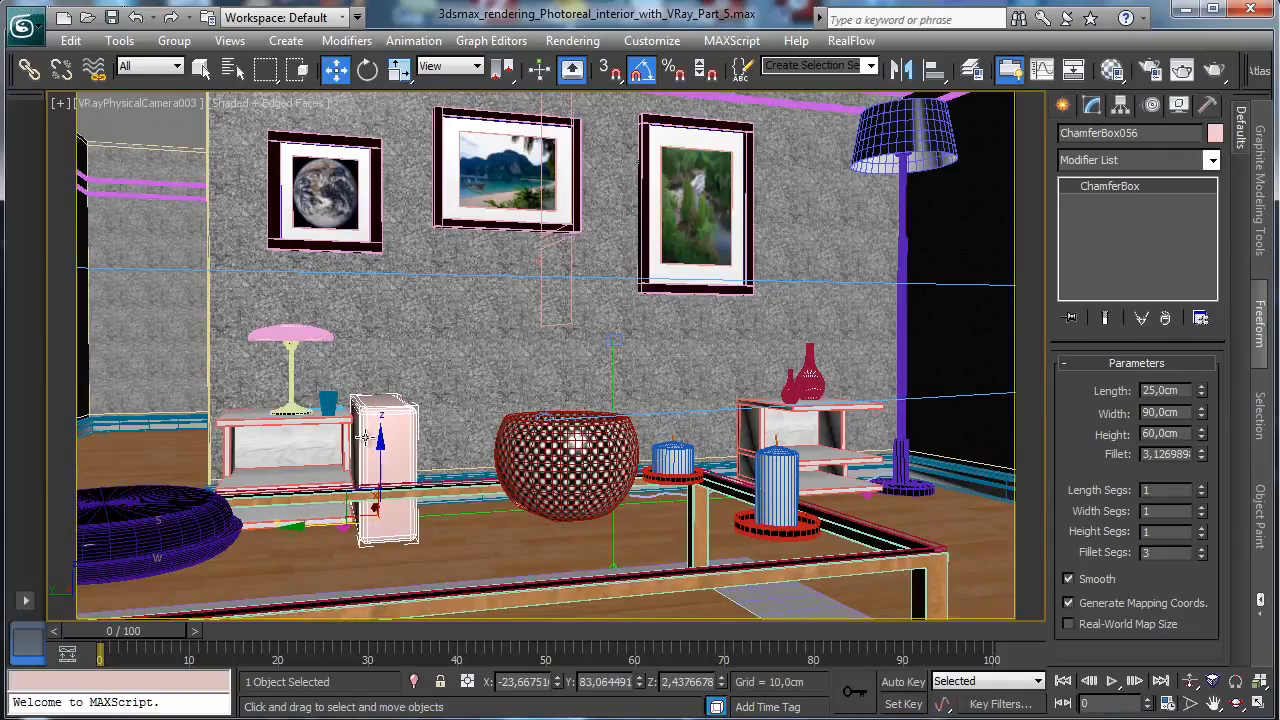
# - Set both the width segments and the height segments of the chamfer box to 4
pyautogui.click(1260, 705)
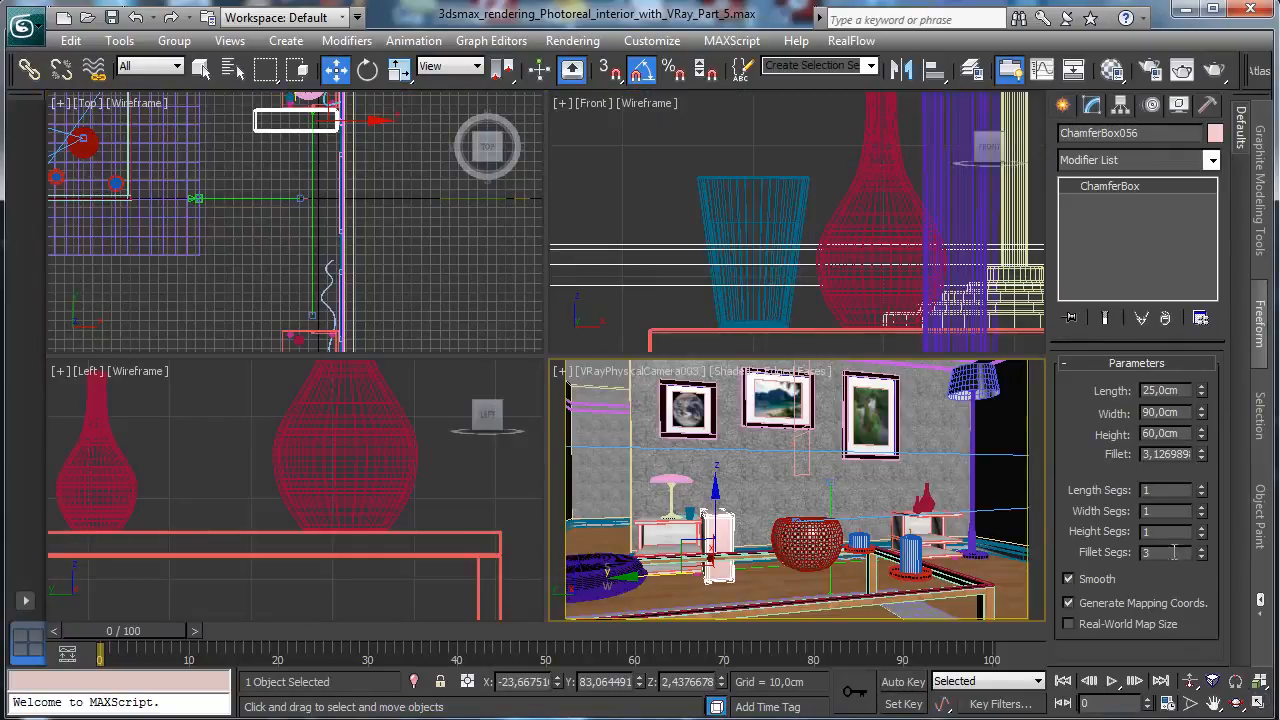
pyautogui.rightClick(400, 272)
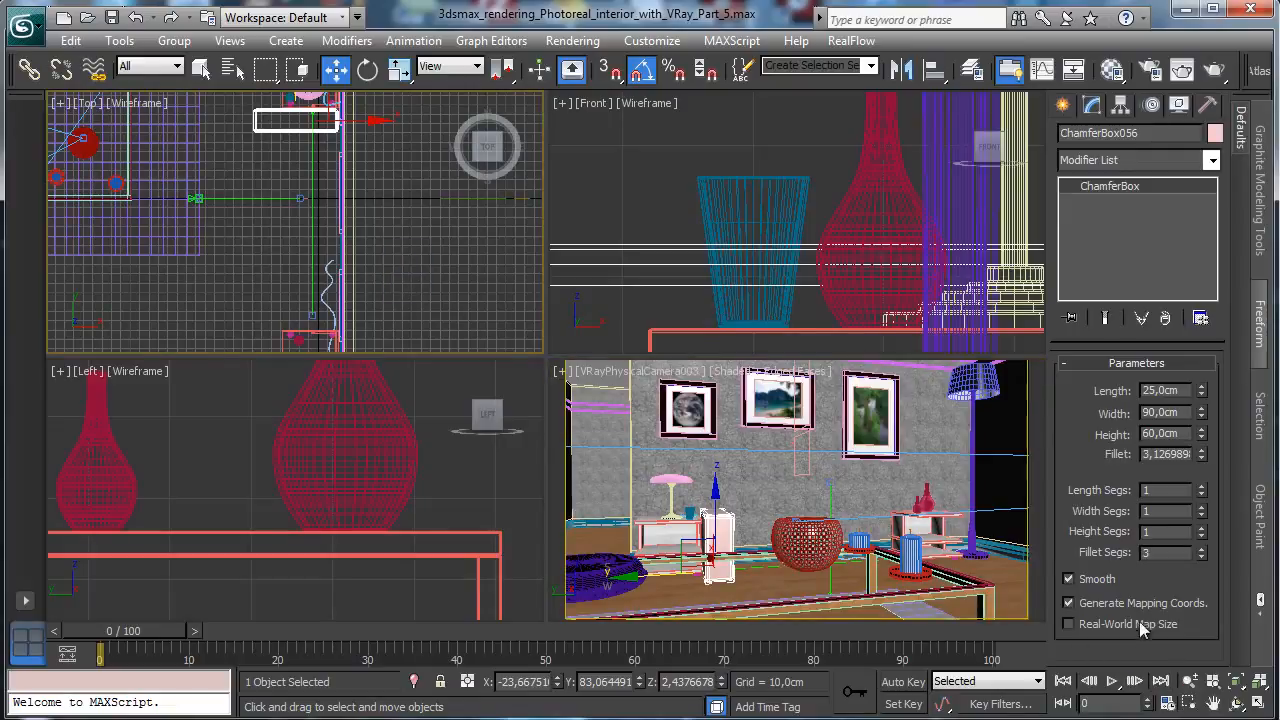
pyautogui.click(1201, 528)
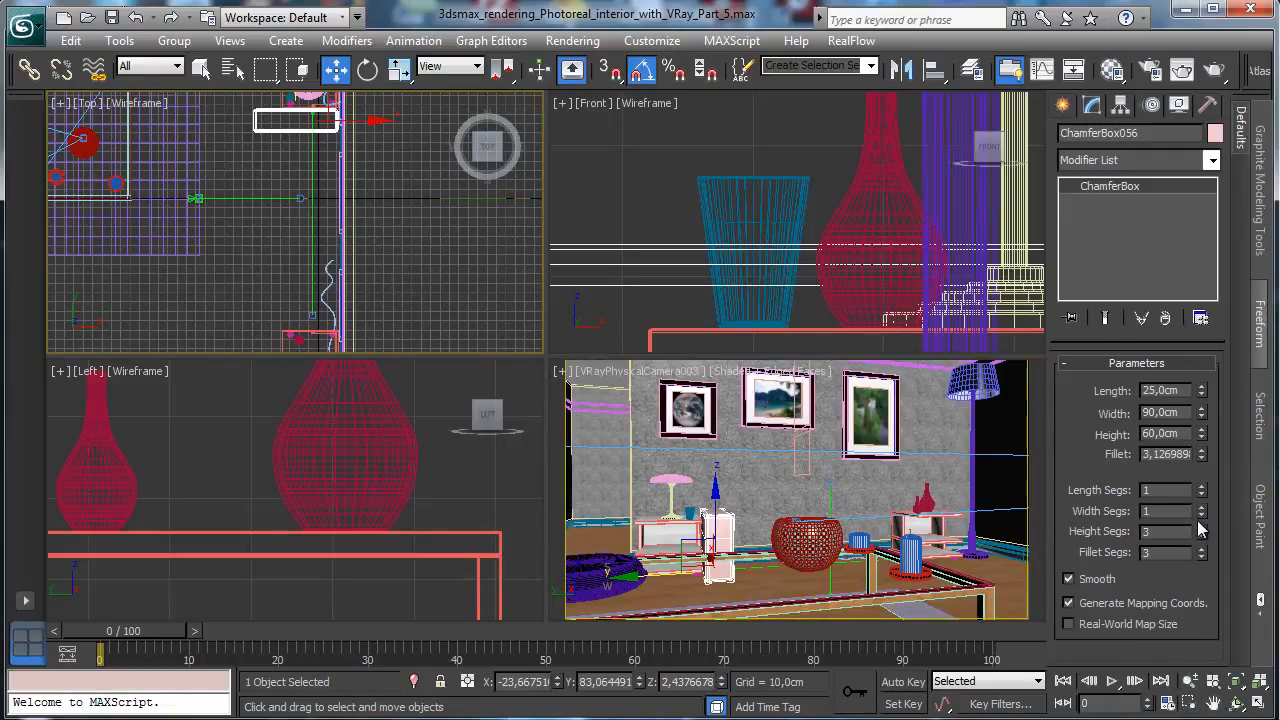
pyautogui.click(1201, 528)
pyautogui.click(1201, 507)
pyautogui.click(1201, 507)
pyautogui.click(1201, 507)
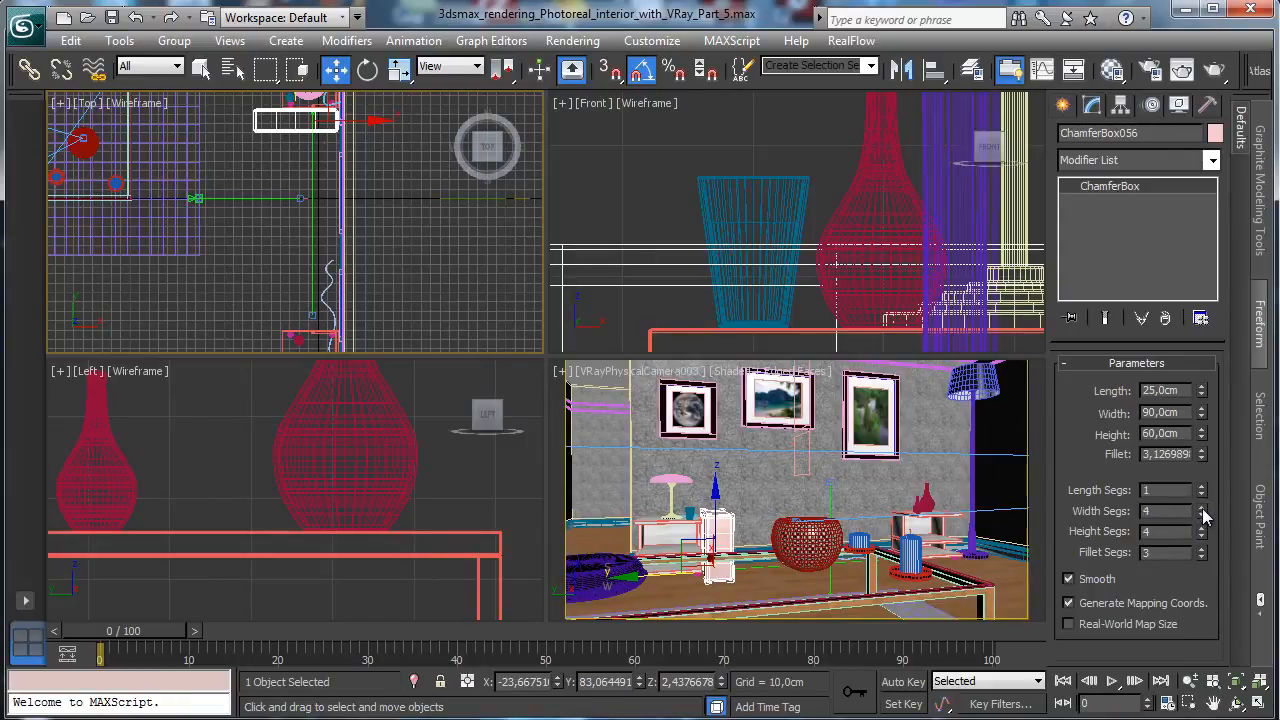
# - Set the chamfer box's length segments to 4 and its width segments to 3
pyautogui.click(1201, 515)
pyautogui.click(1201, 486)
pyautogui.click(1201, 486)
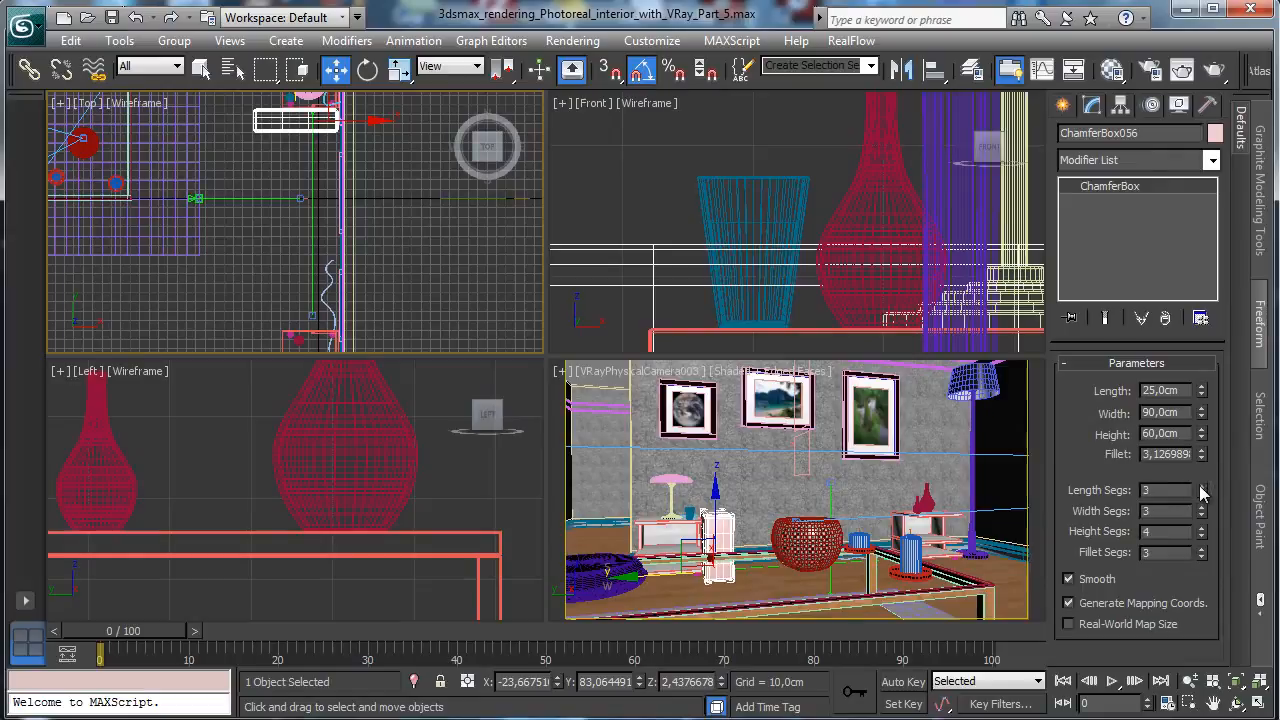
pyautogui.click(1201, 486)
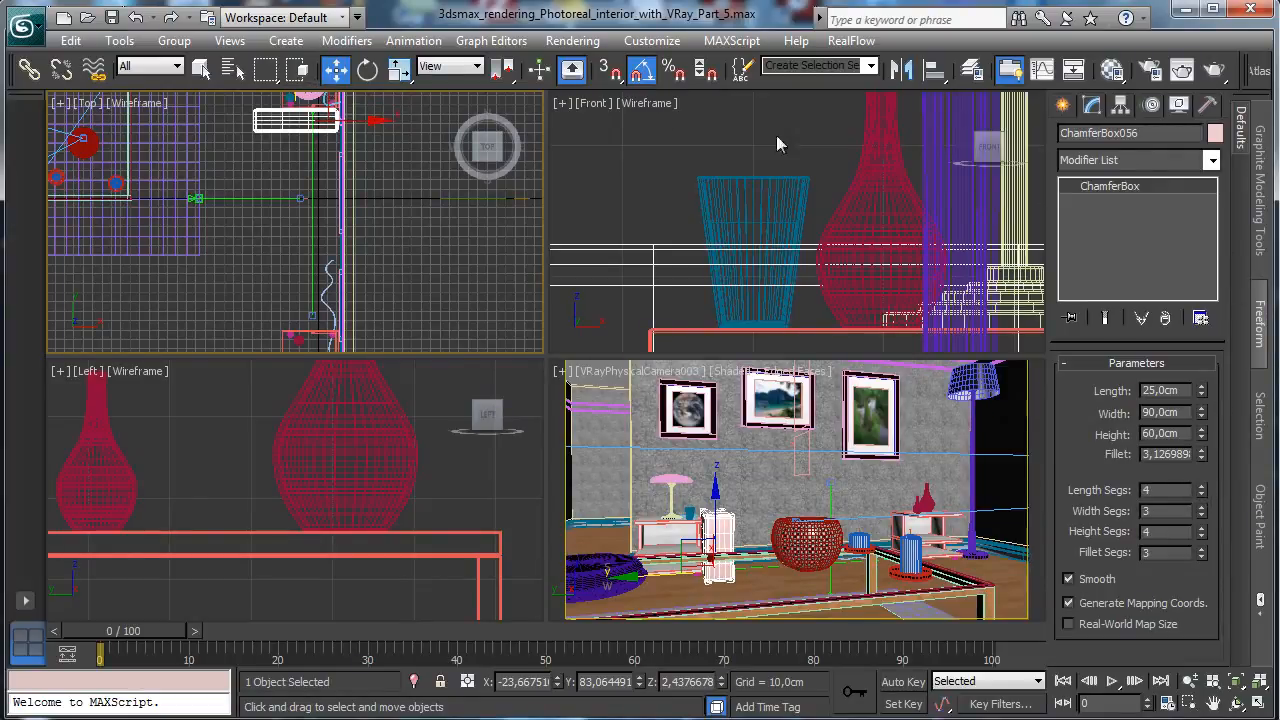
# - Create a second chamfer box inside the first one's footprint, about 14.9 cm long, 82 cm wide, -7.5 cm high with a fillet of about 11.7 cm
pyautogui.click(1063, 105)
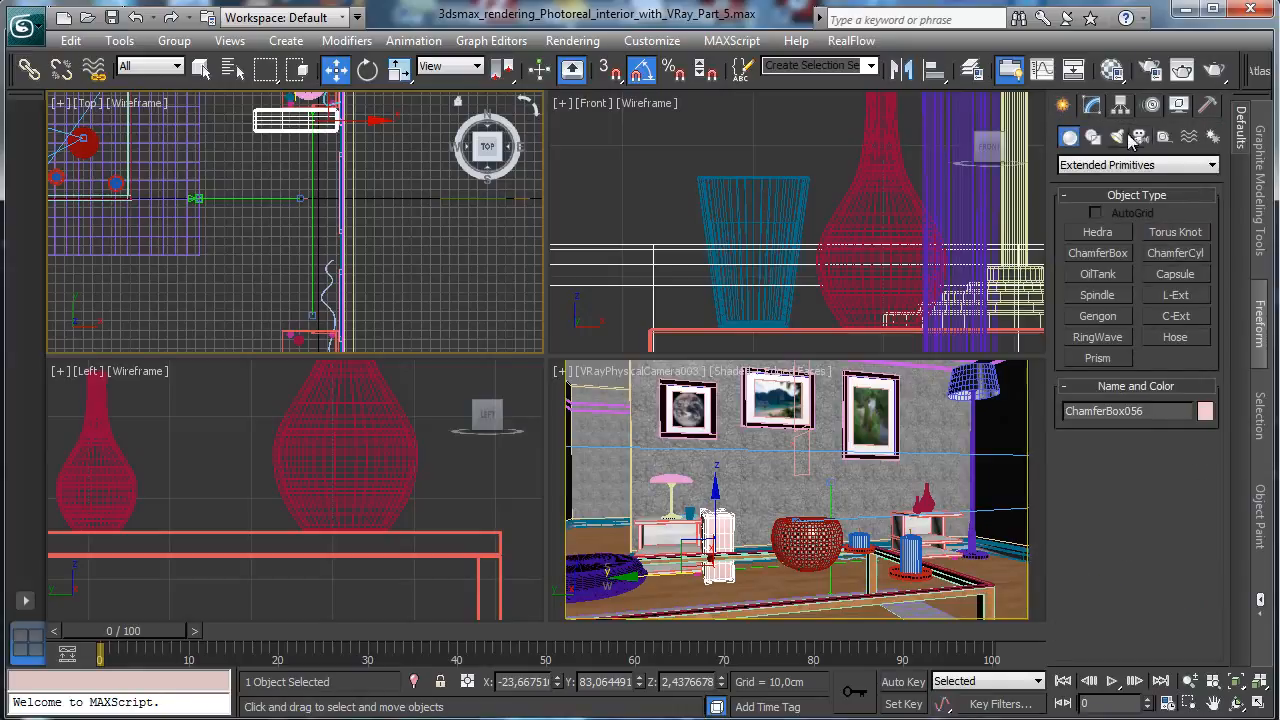
pyautogui.click(1098, 256)
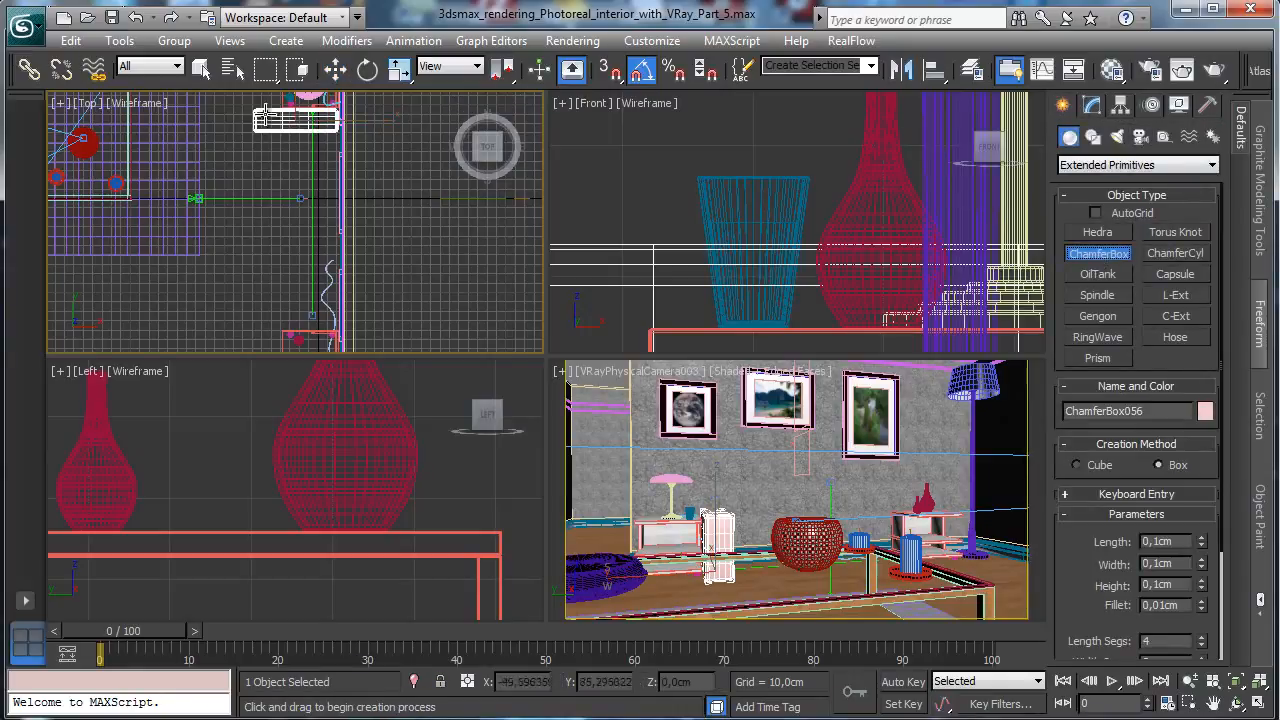
pyautogui.moveTo(256, 112); pyautogui.dragTo(338, 128)
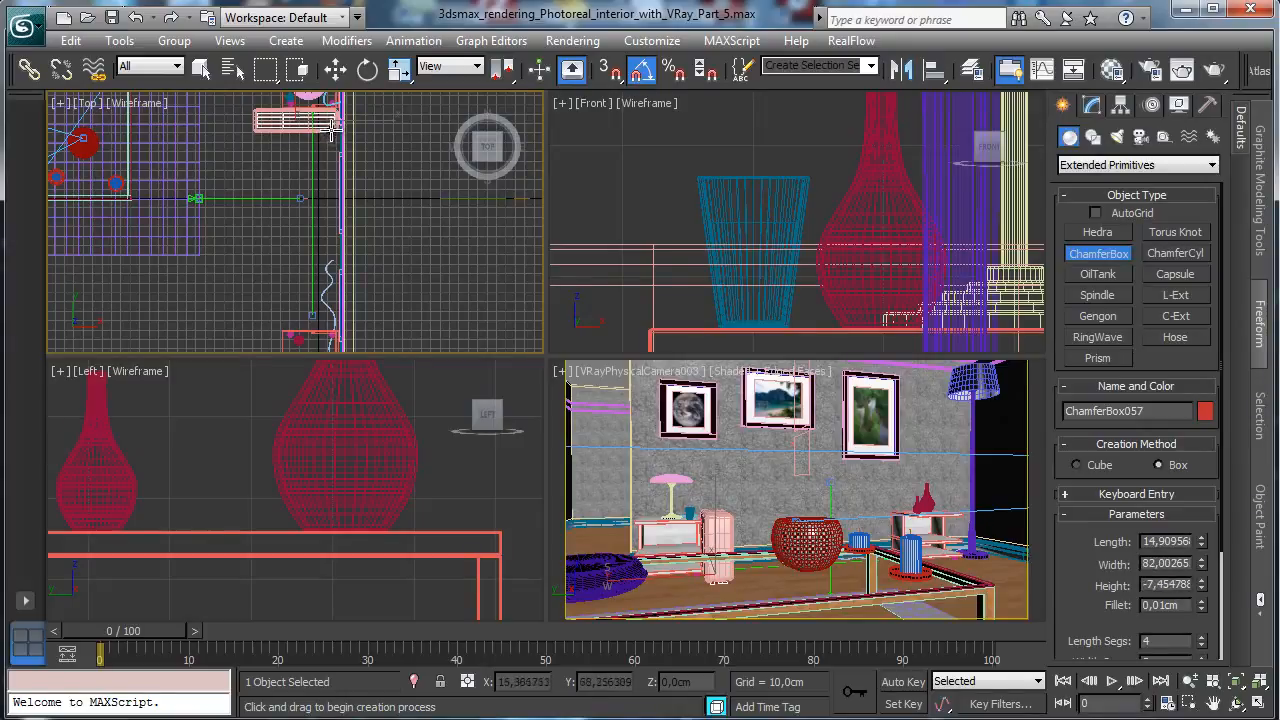
pyautogui.click(330, 124)
pyautogui.click(369, 125)
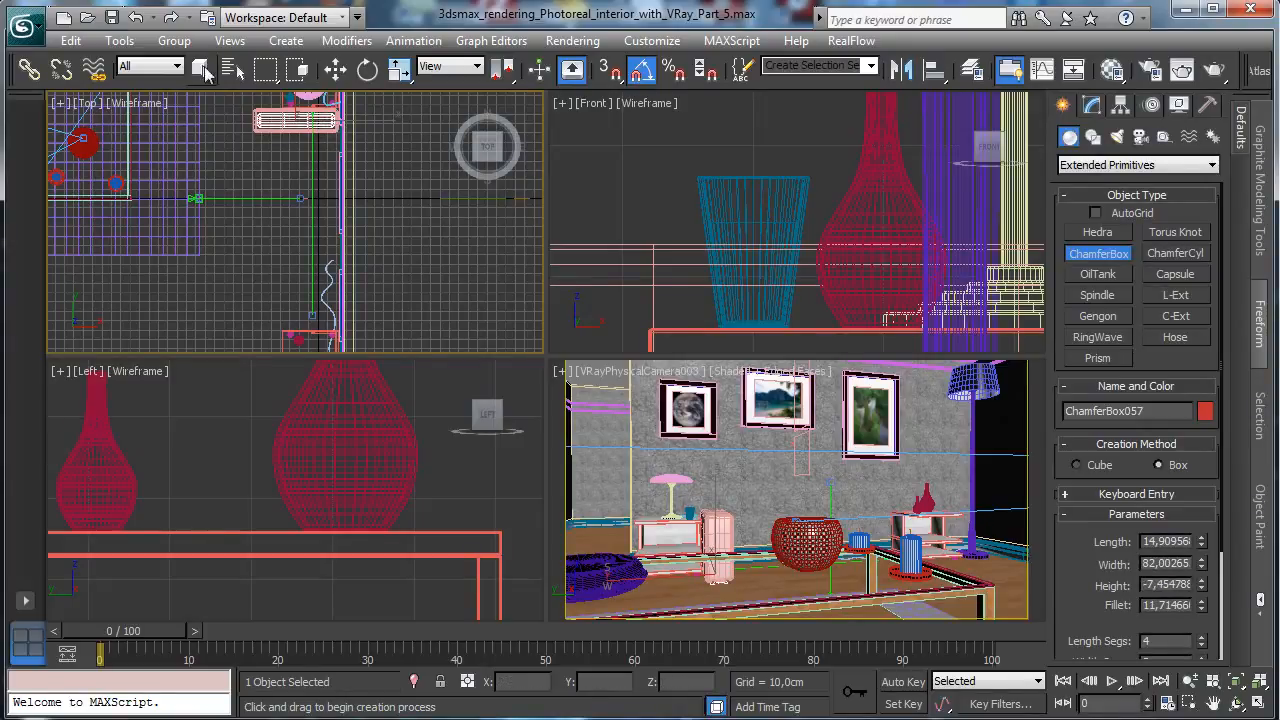
pyautogui.click(335, 68)
pyautogui.rightClick(491, 528)
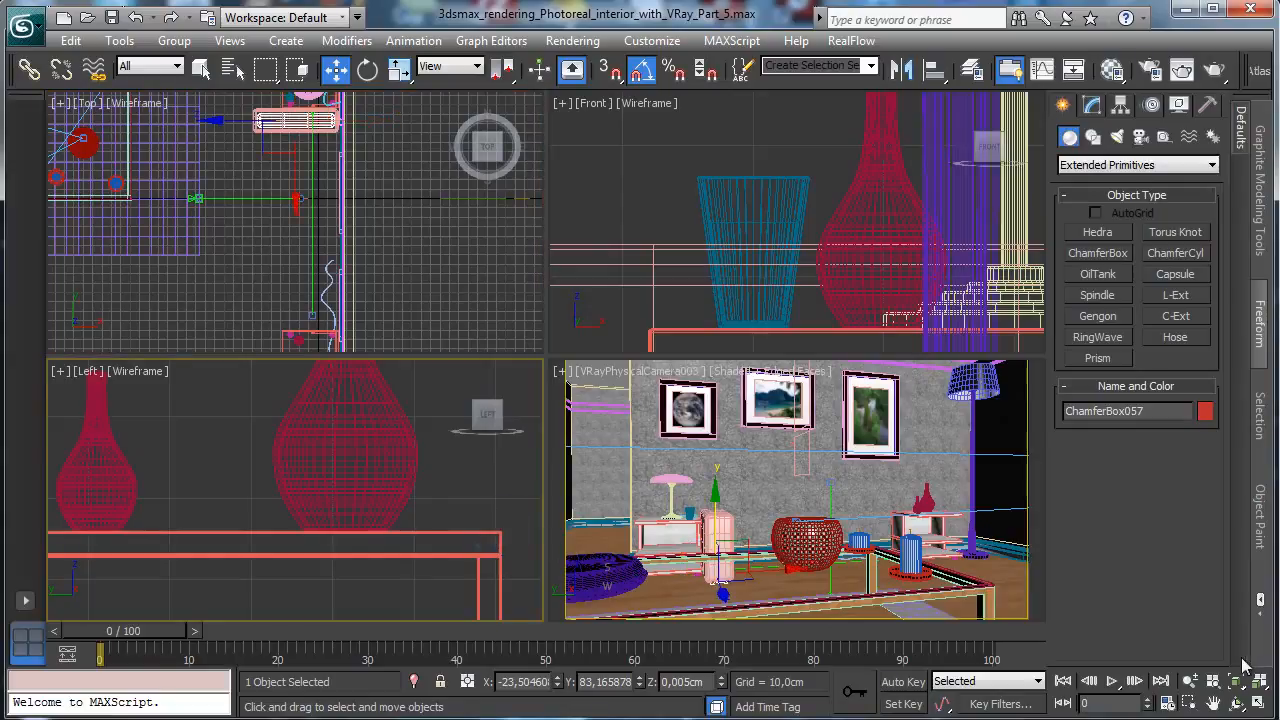
# - Set the fillet of the new chamfer box to 0.25 cm
pyautogui.press('z')
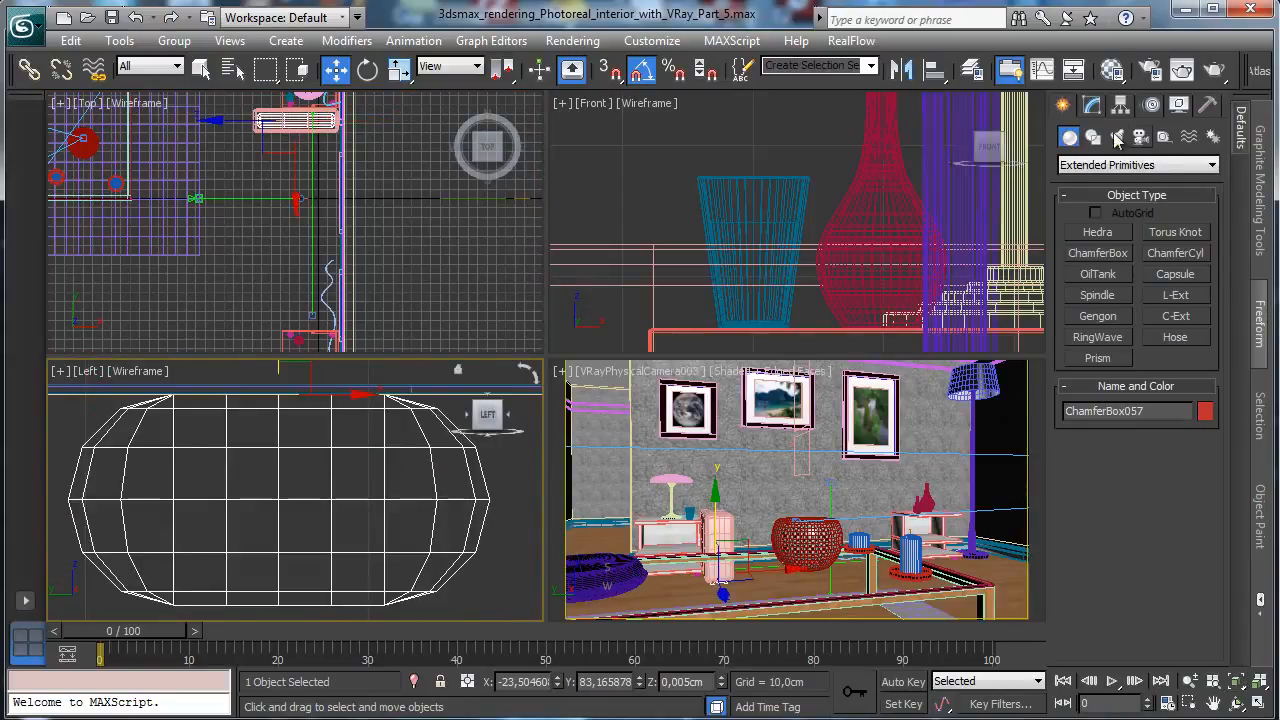
pyautogui.click(1091, 105)
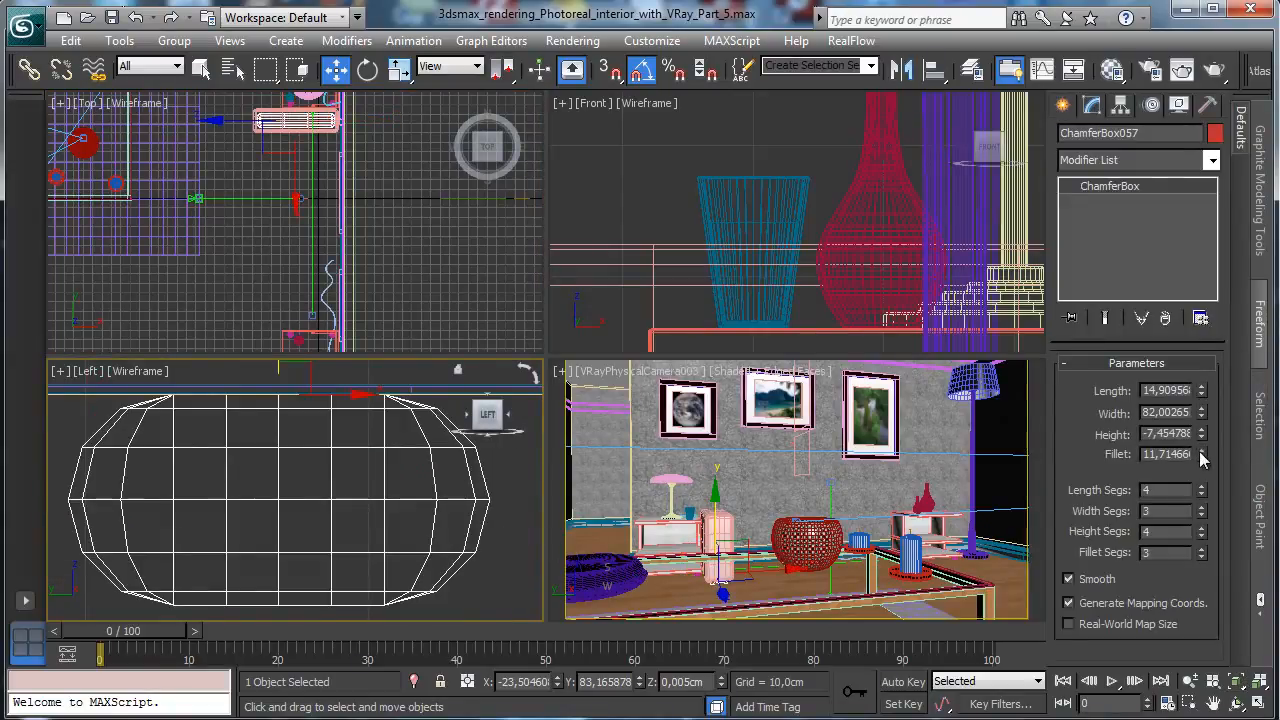
pyautogui.click(1201, 451)
pyautogui.doubleClick(1168, 453)
pyautogui.write('0,0cm')
pyautogui.press('Return')
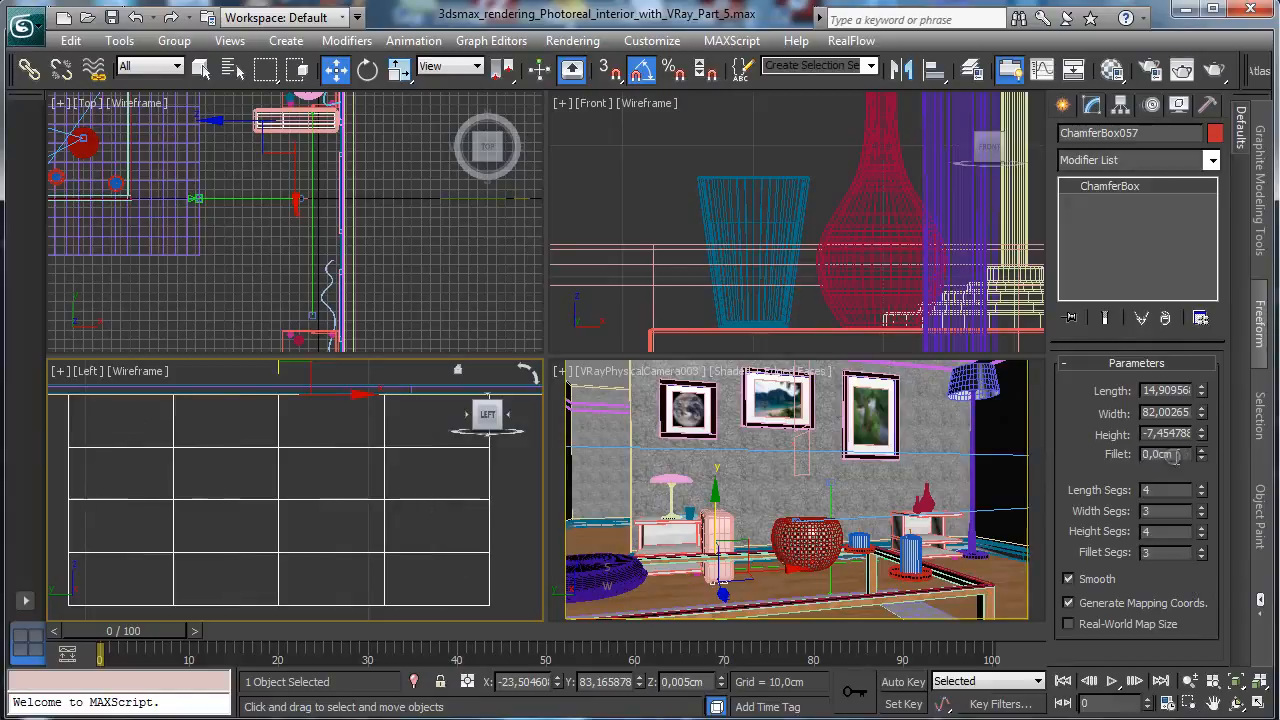
pyautogui.write(',2')
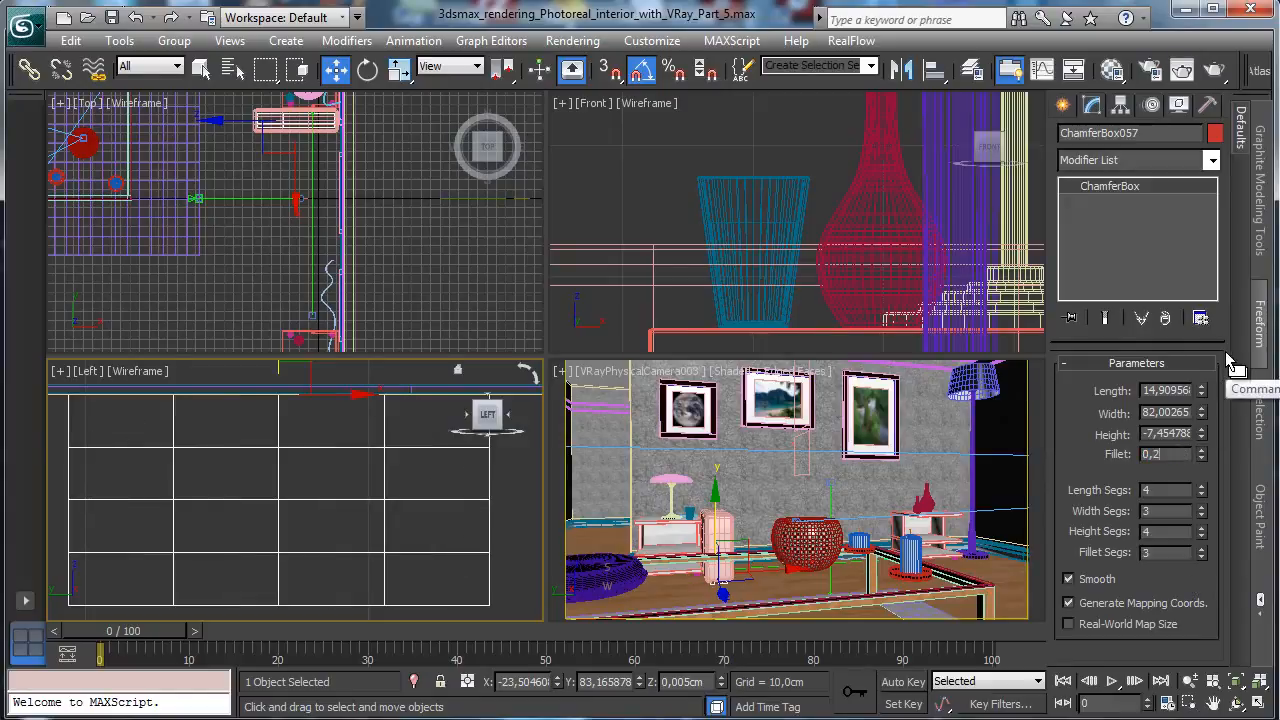
pyautogui.write('5')
pyautogui.press('Return')
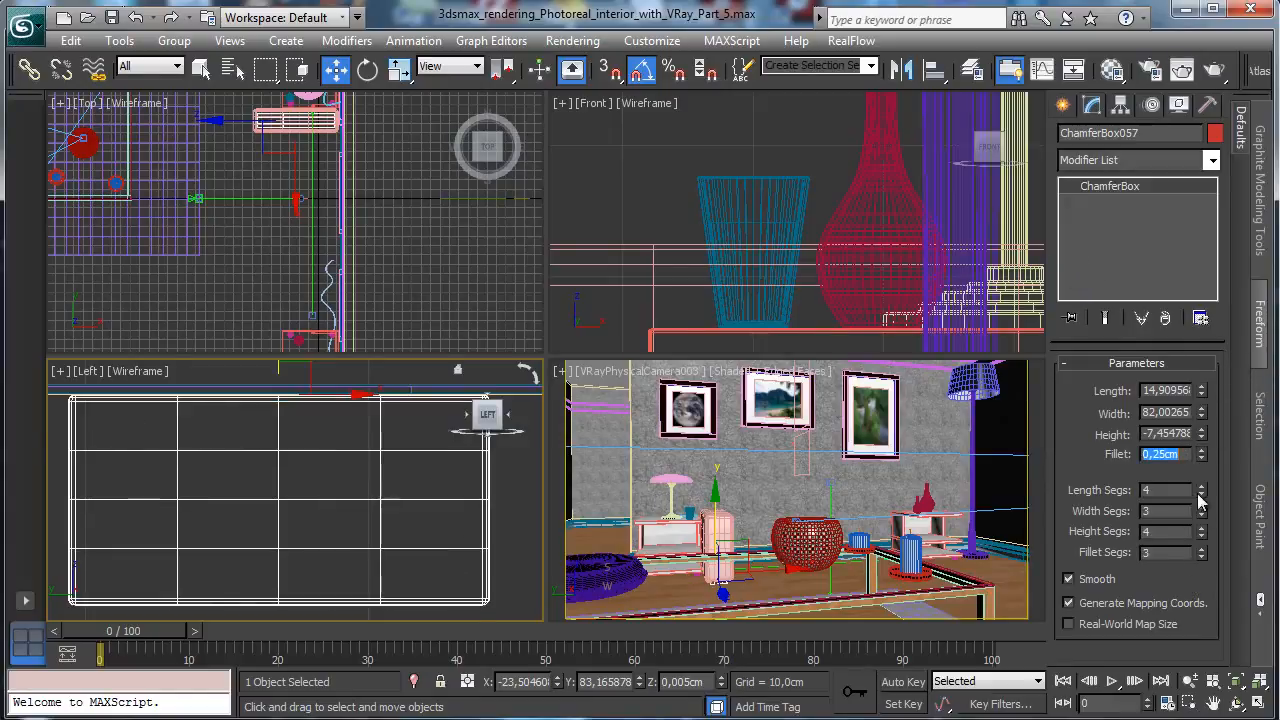
# - Reduce the new box's length, width and height segments to 1 and set its height to -5 cm
pyautogui.moveTo(1200, 495); pyautogui.dragTo(1192, 578)
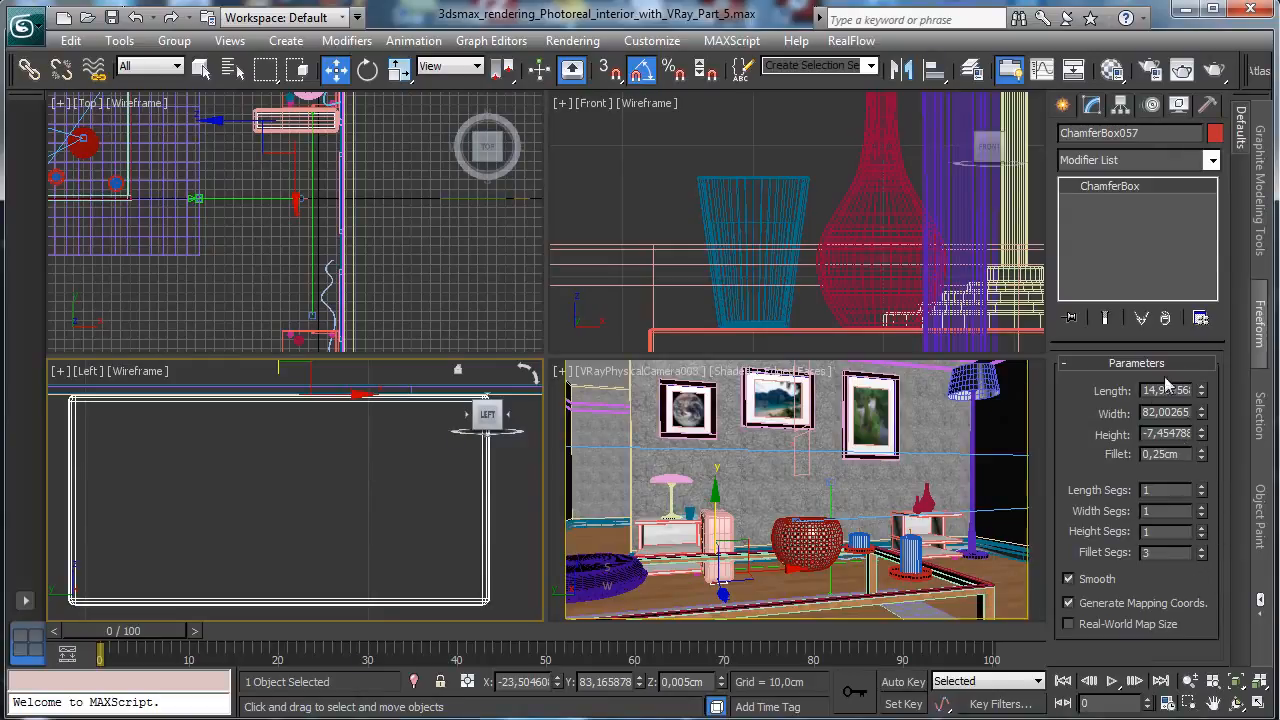
pyautogui.doubleClick(1170, 430)
pyautogui.write('-5')
pyautogui.press('Return')
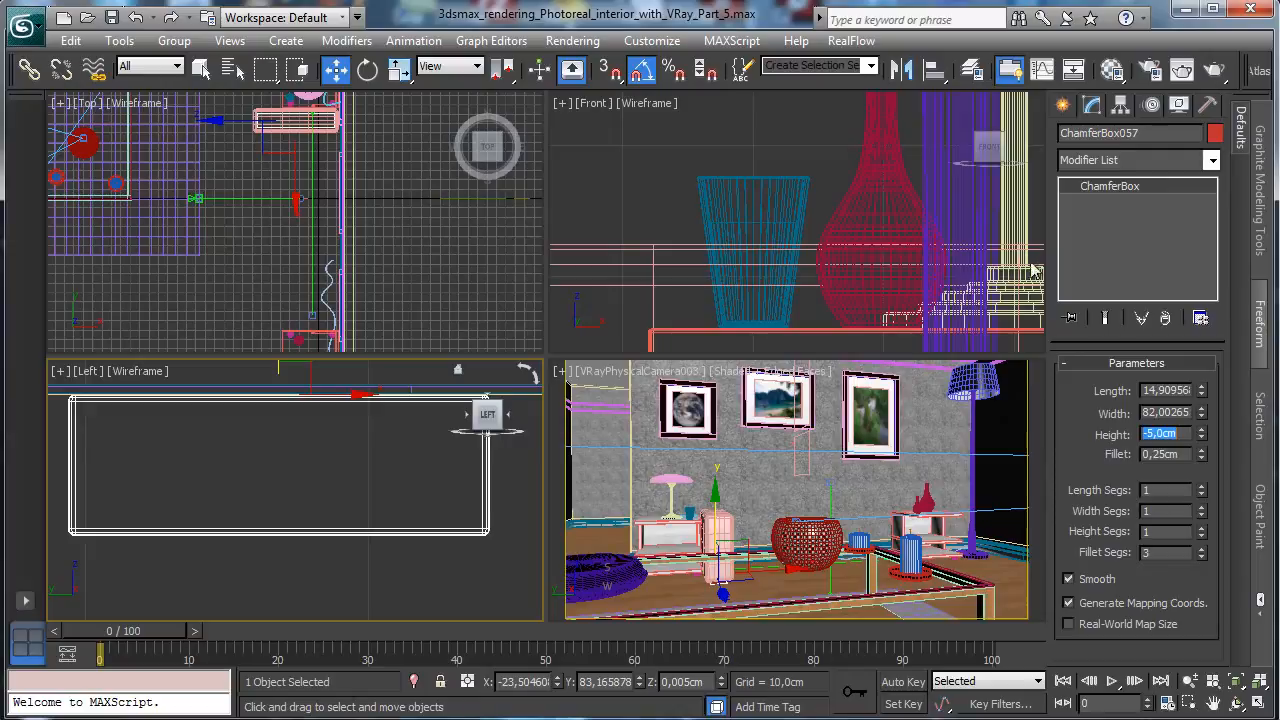
# - Raise the thin box to about Z 4.9 cm so that it sits on the floor under the large chamfer box
pyautogui.click(1190, 681)
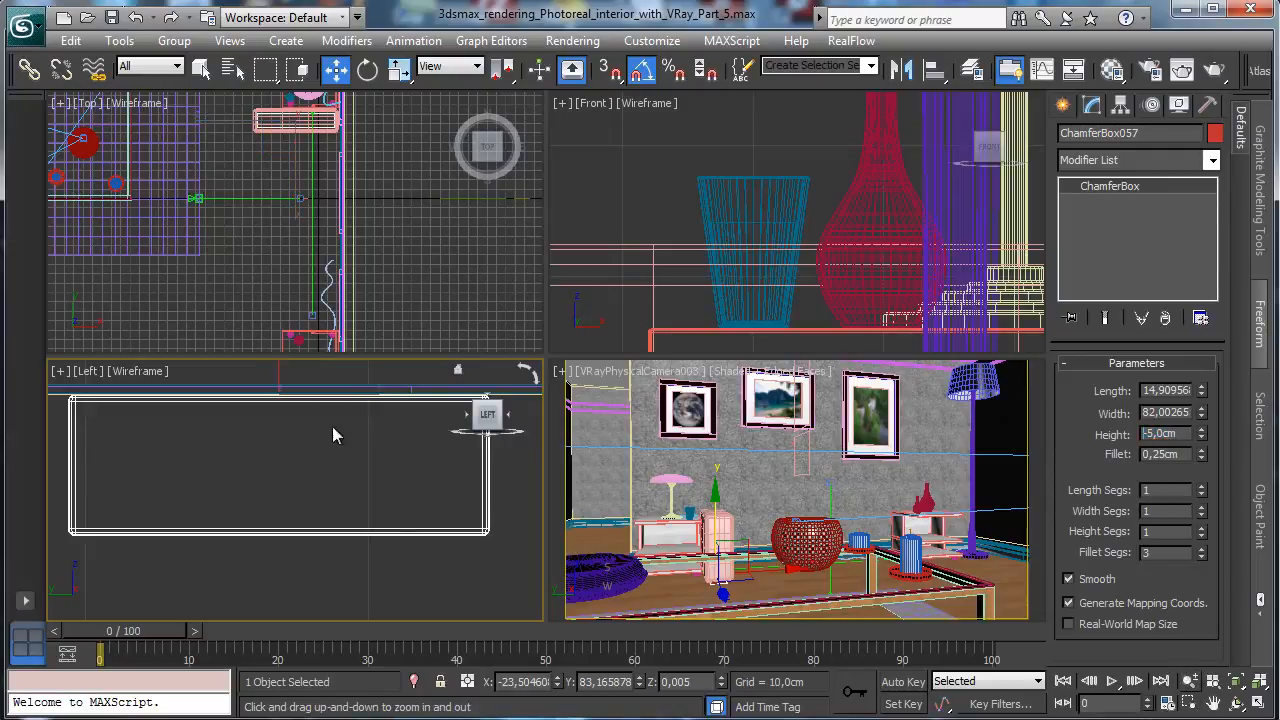
pyautogui.moveTo(334, 434); pyautogui.dragTo(367, 481)
pyautogui.click(335, 68)
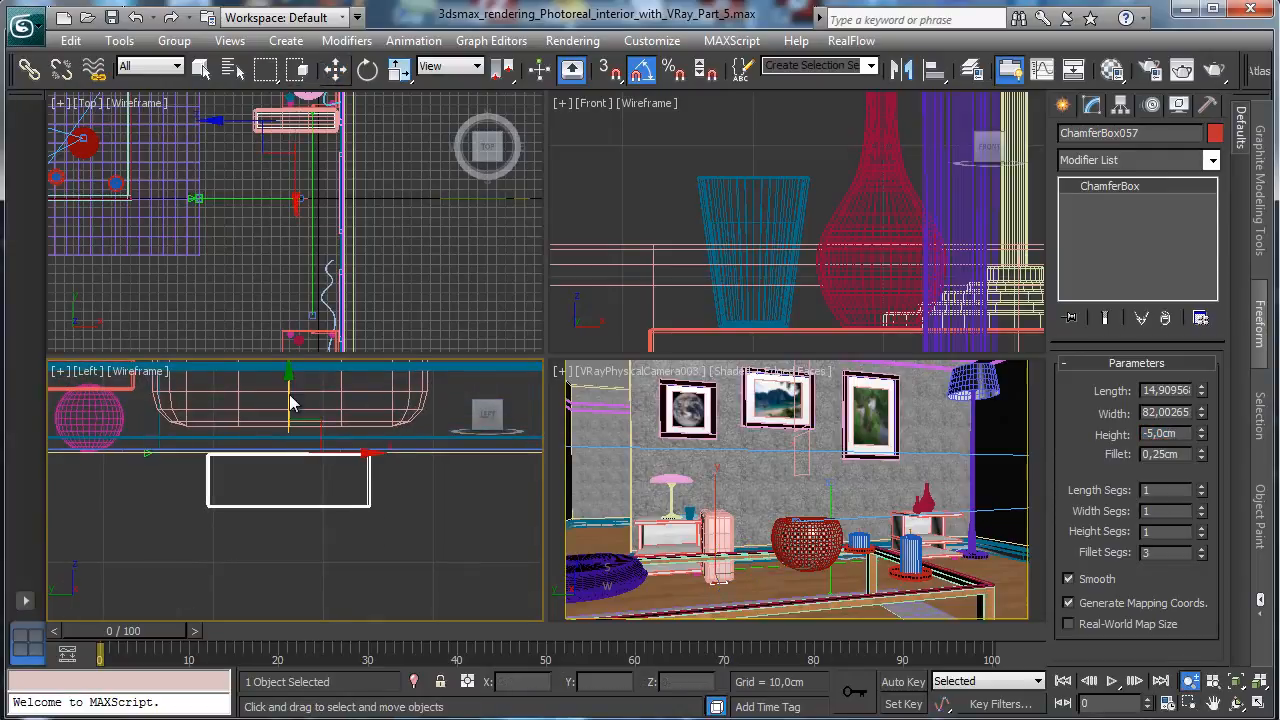
pyautogui.moveTo(290, 403); pyautogui.dragTo(285, 337)
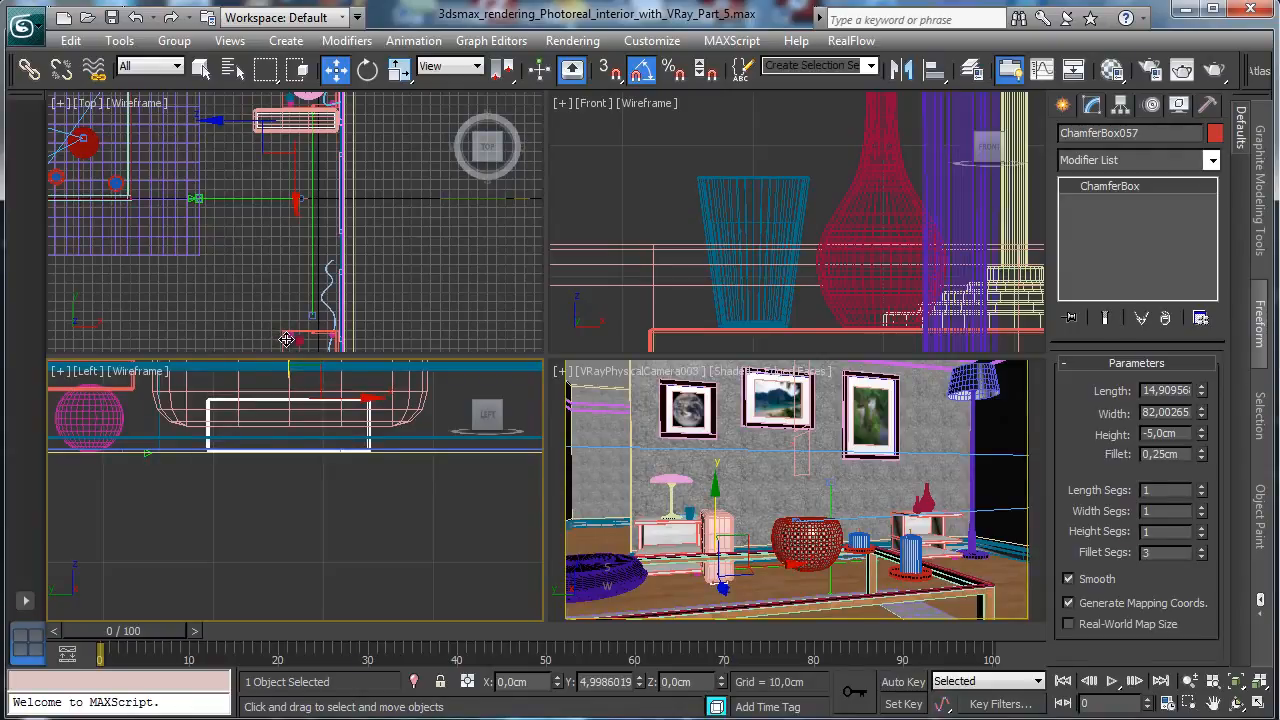
pyautogui.moveTo(286, 339); pyautogui.dragTo(286, 341)
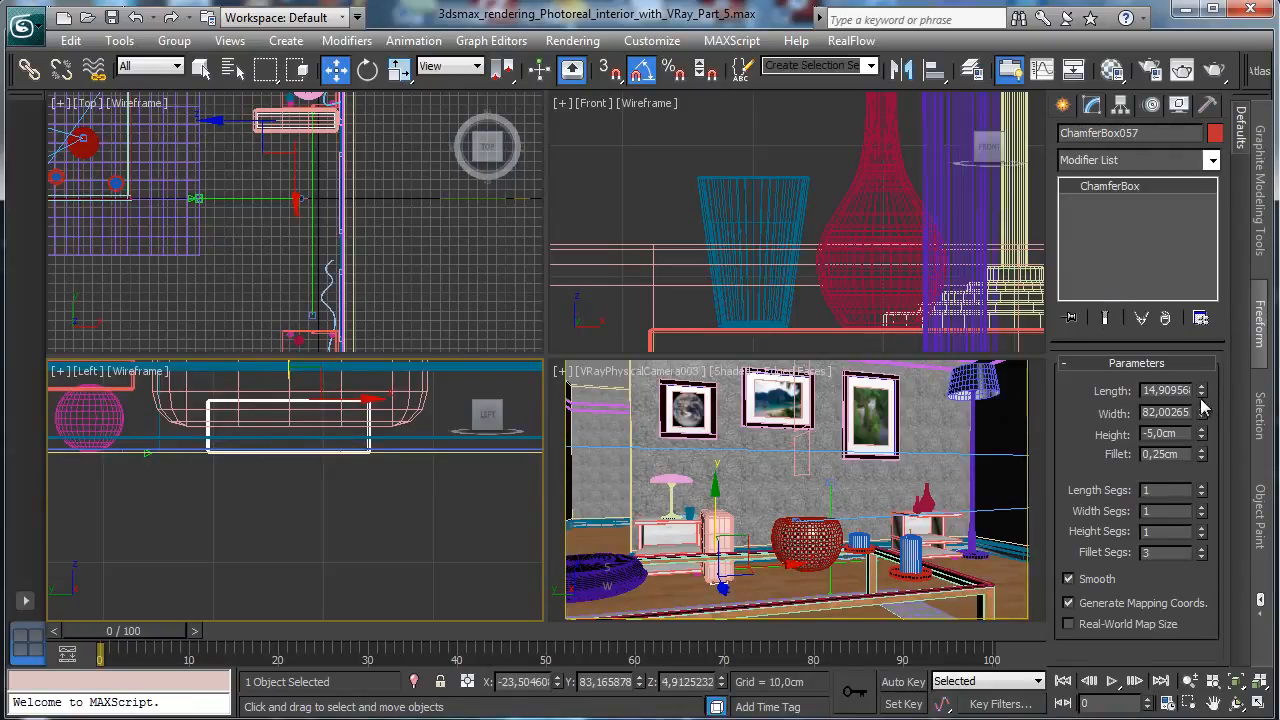
# - Enlarge the base box to a length of about 20.5 cm and a width of about 83.6 cm, within the large box's outline
pyautogui.rightClick(424, 288)
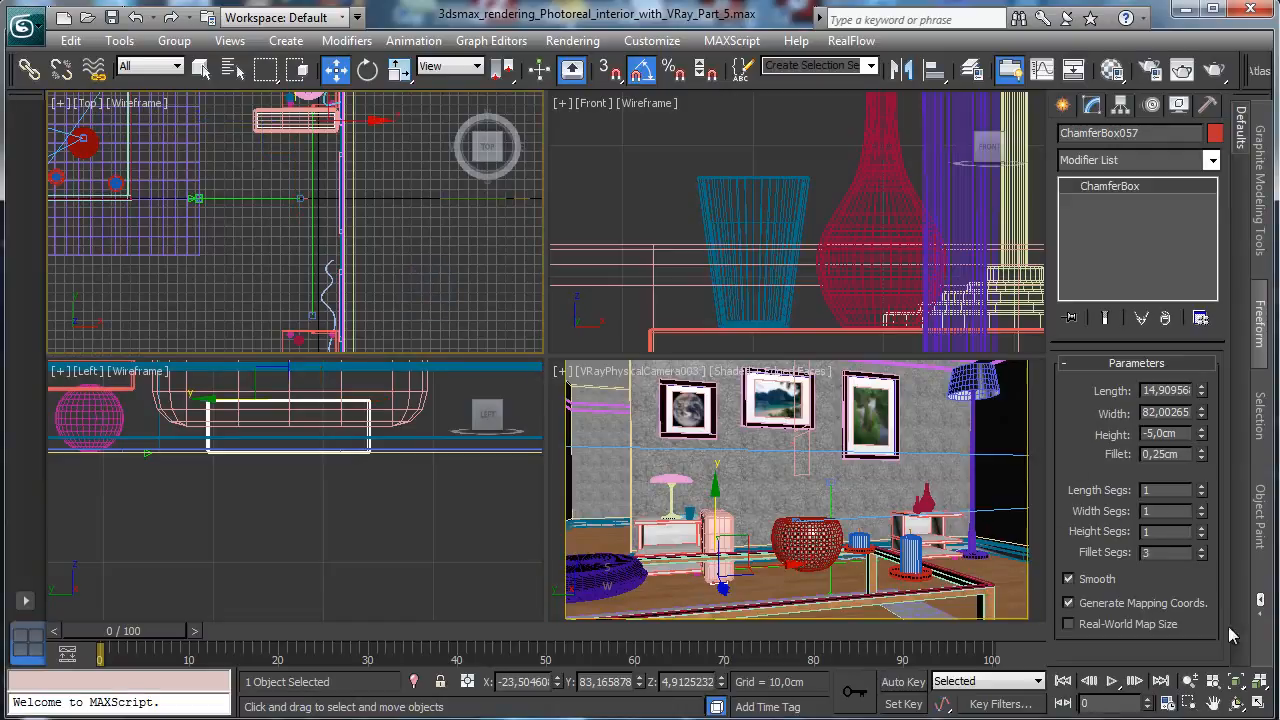
pyautogui.click(1235, 682)
pyautogui.rightClick(838, 239)
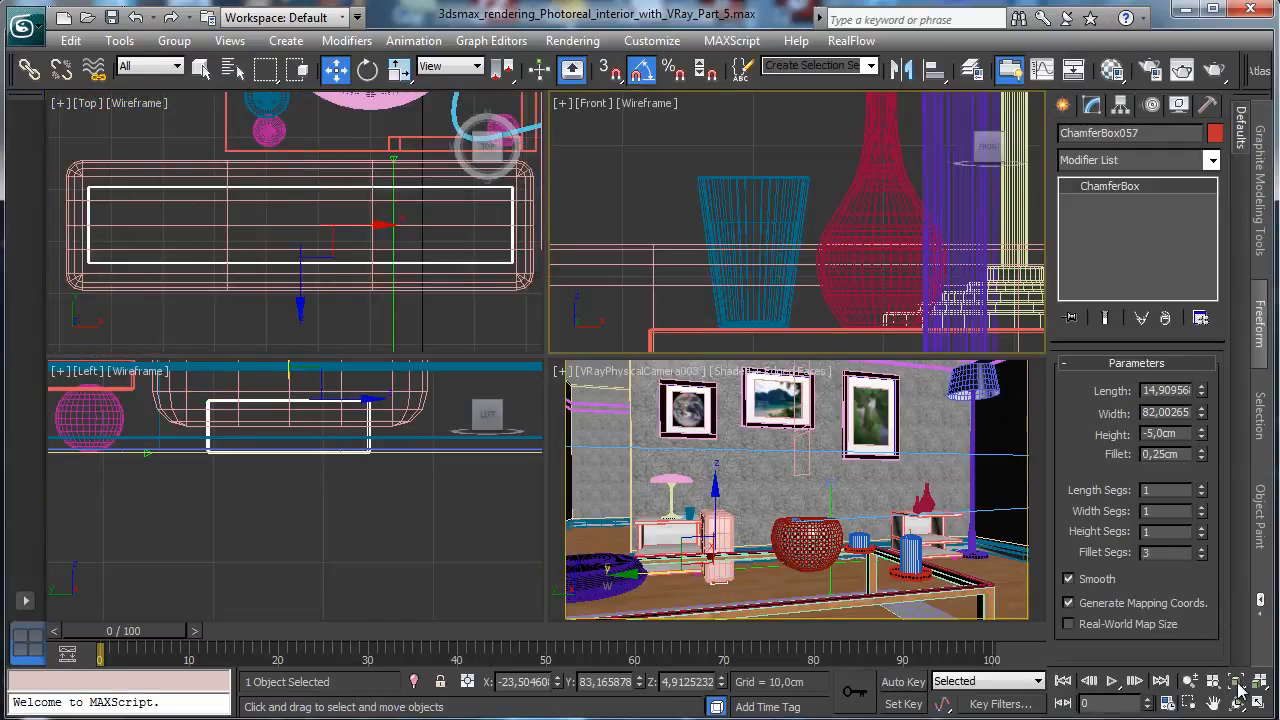
pyautogui.click(1236, 682)
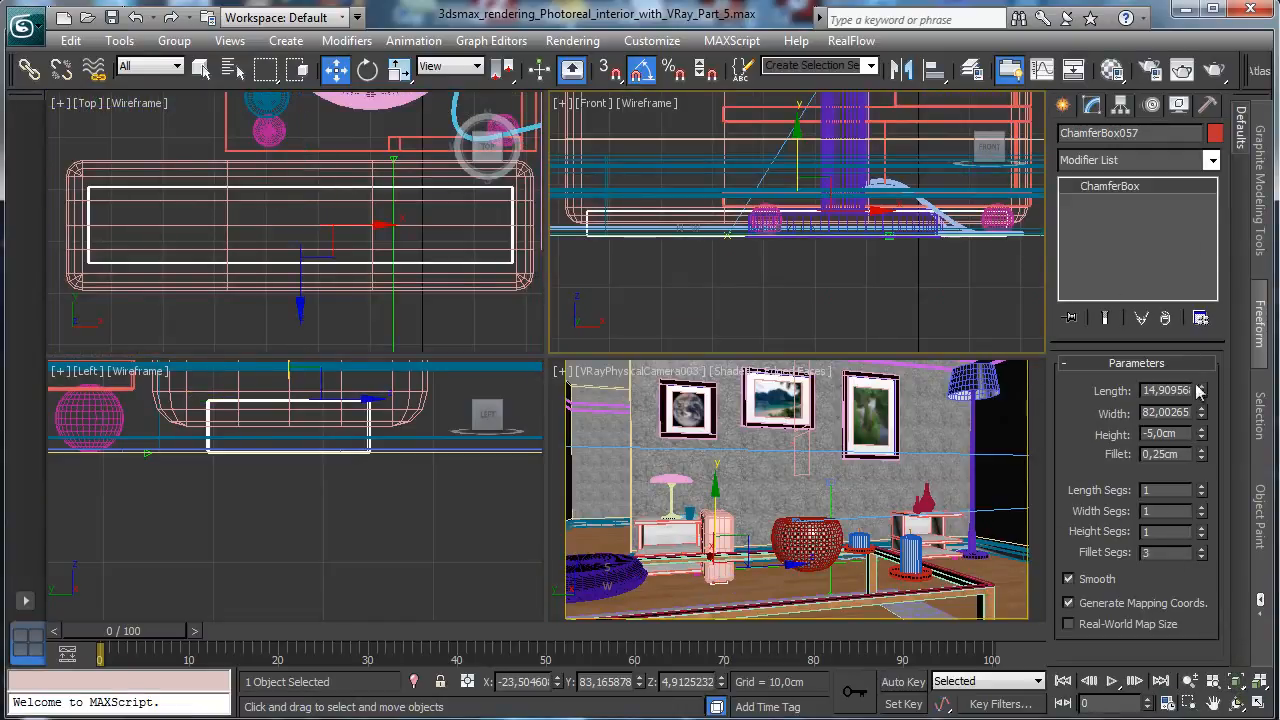
pyautogui.moveTo(1203, 394); pyautogui.dragTo(1208, 350)
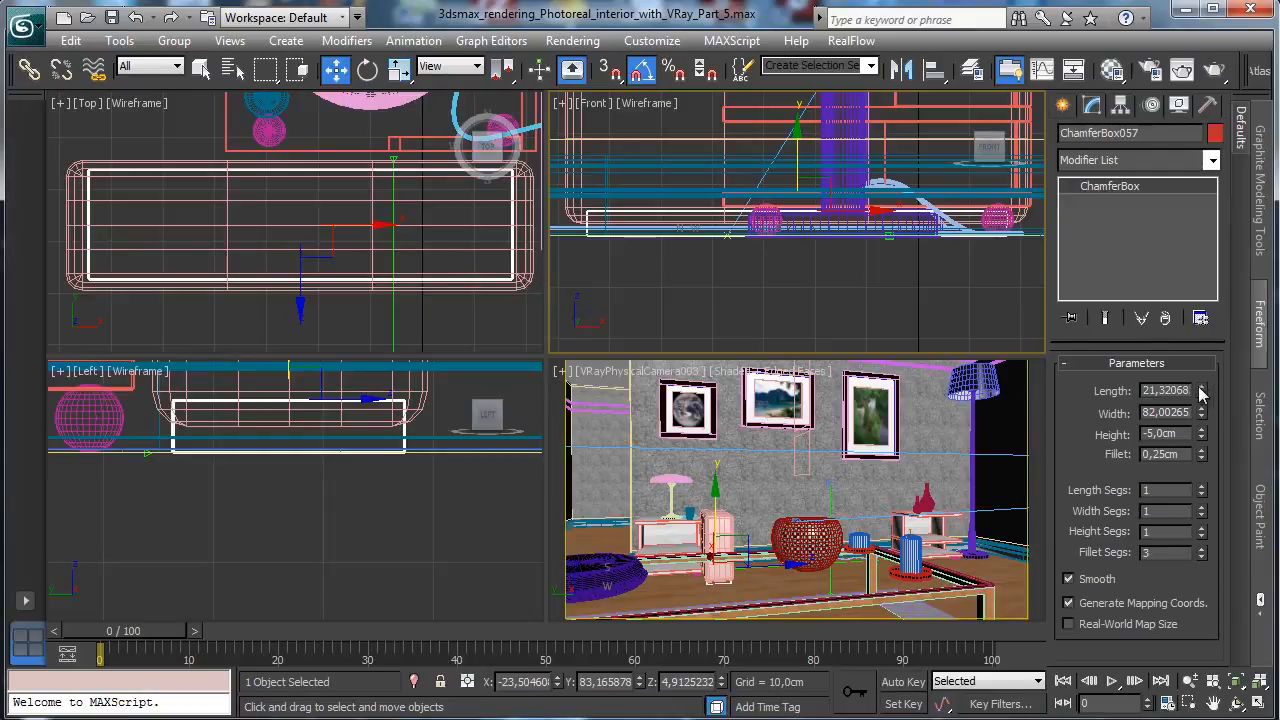
pyautogui.moveTo(1203, 378); pyautogui.dragTo(1237, 412)
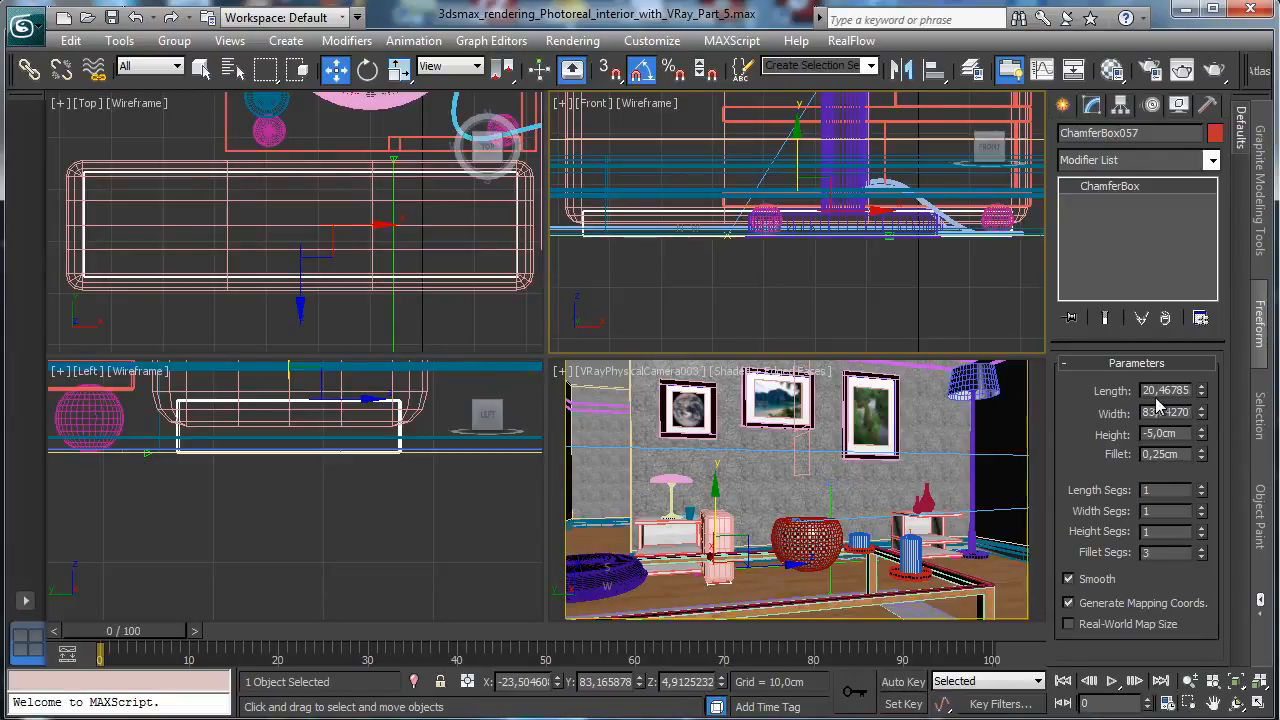
# - Reset the White gum material slot to default parameters for the editor slot only and name the material "crhome sofa"
pyautogui.click(958, 435)
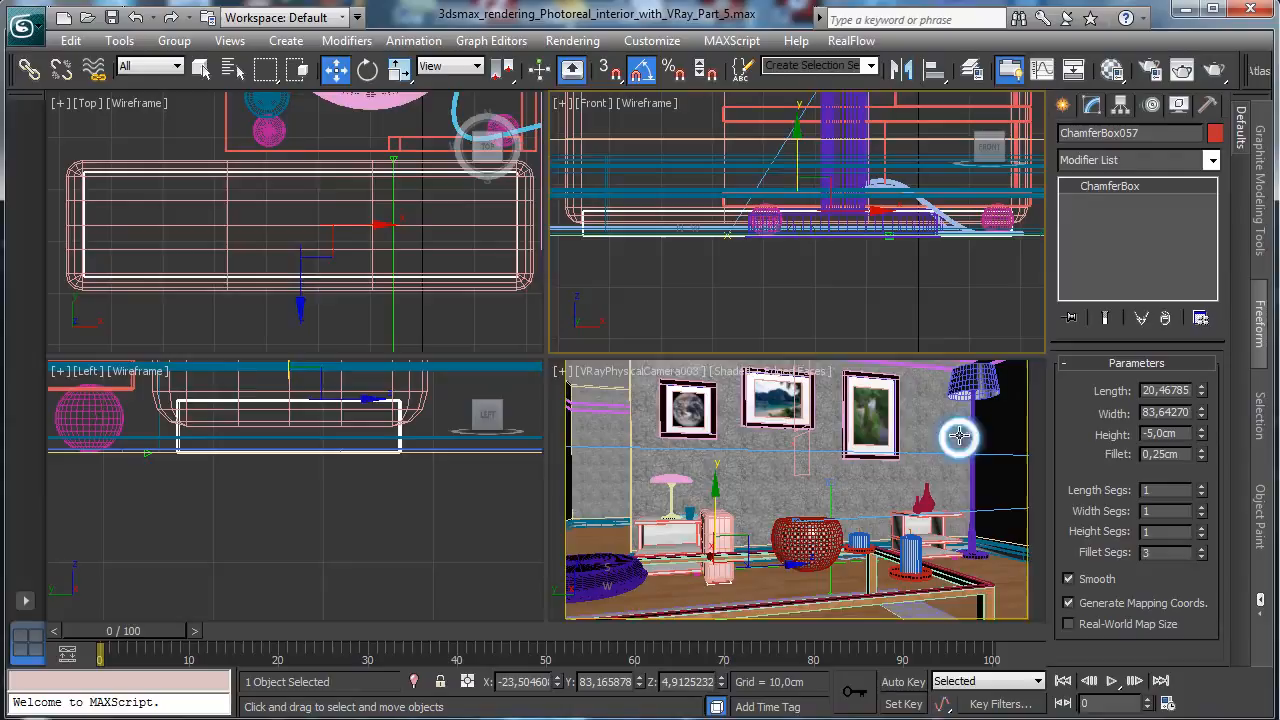
pyautogui.click(1112, 69)
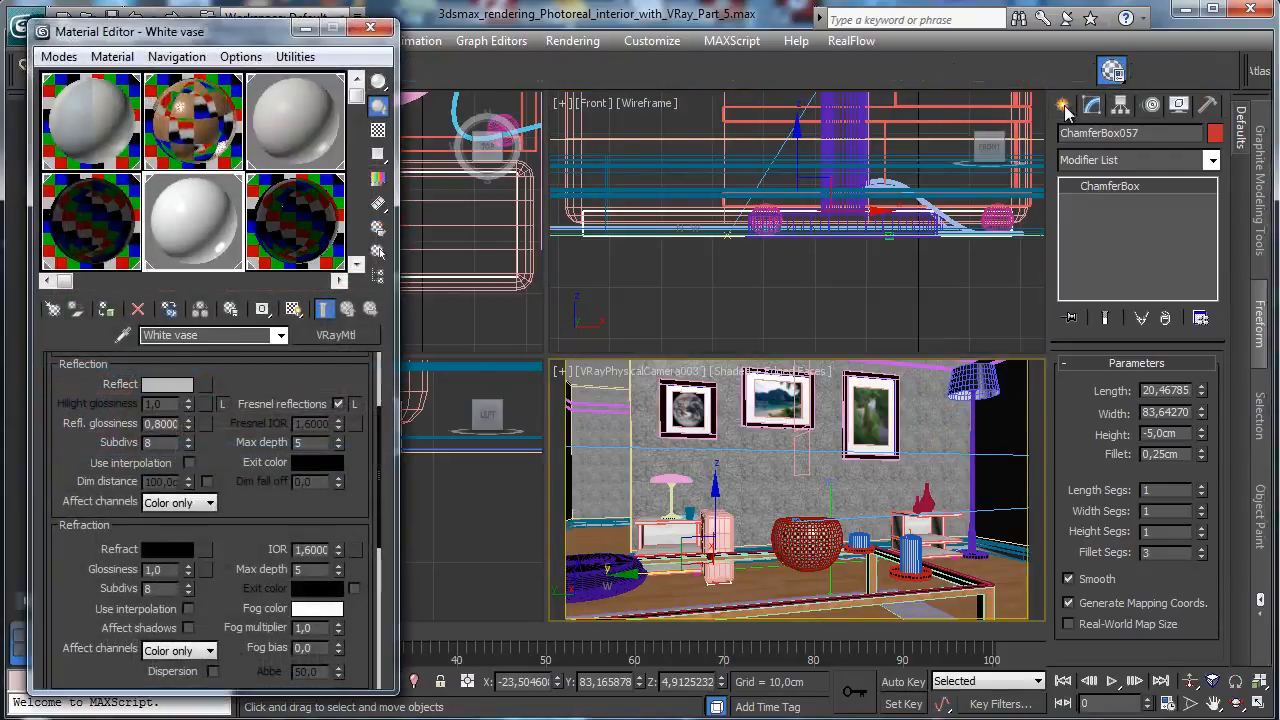
pyautogui.click(270, 160)
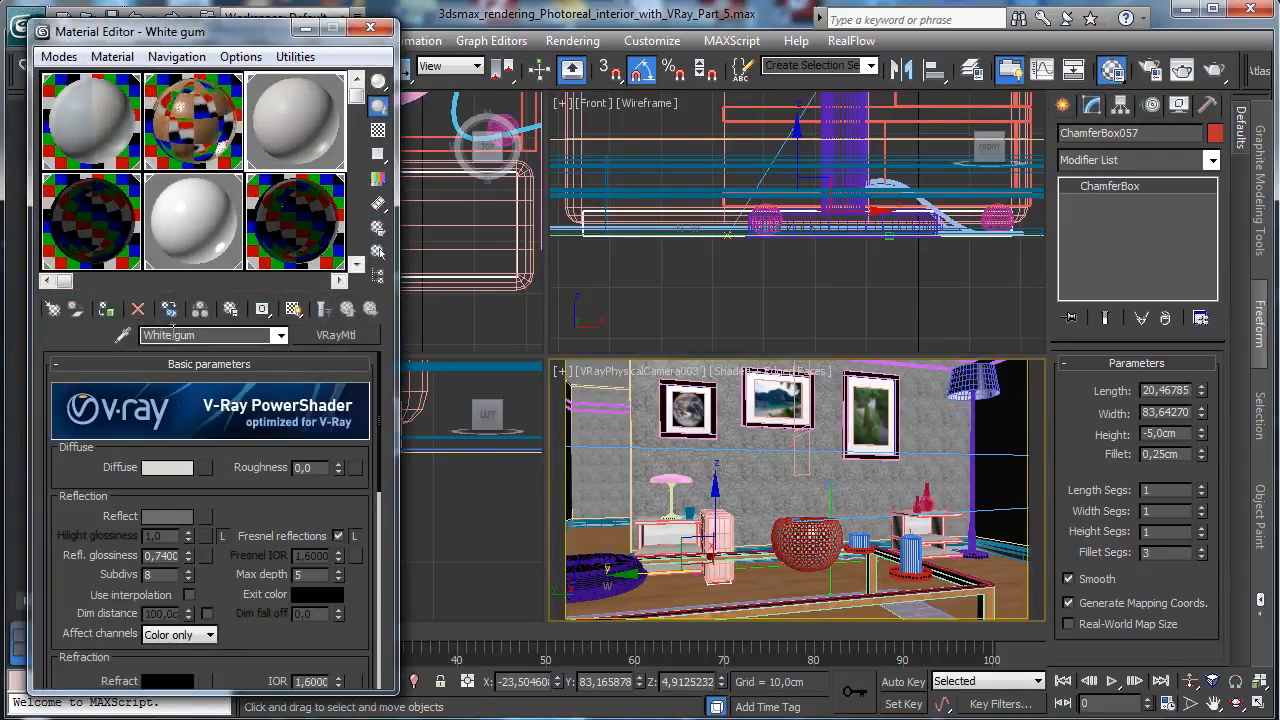
pyautogui.click(139, 310)
pyautogui.click(290, 416)
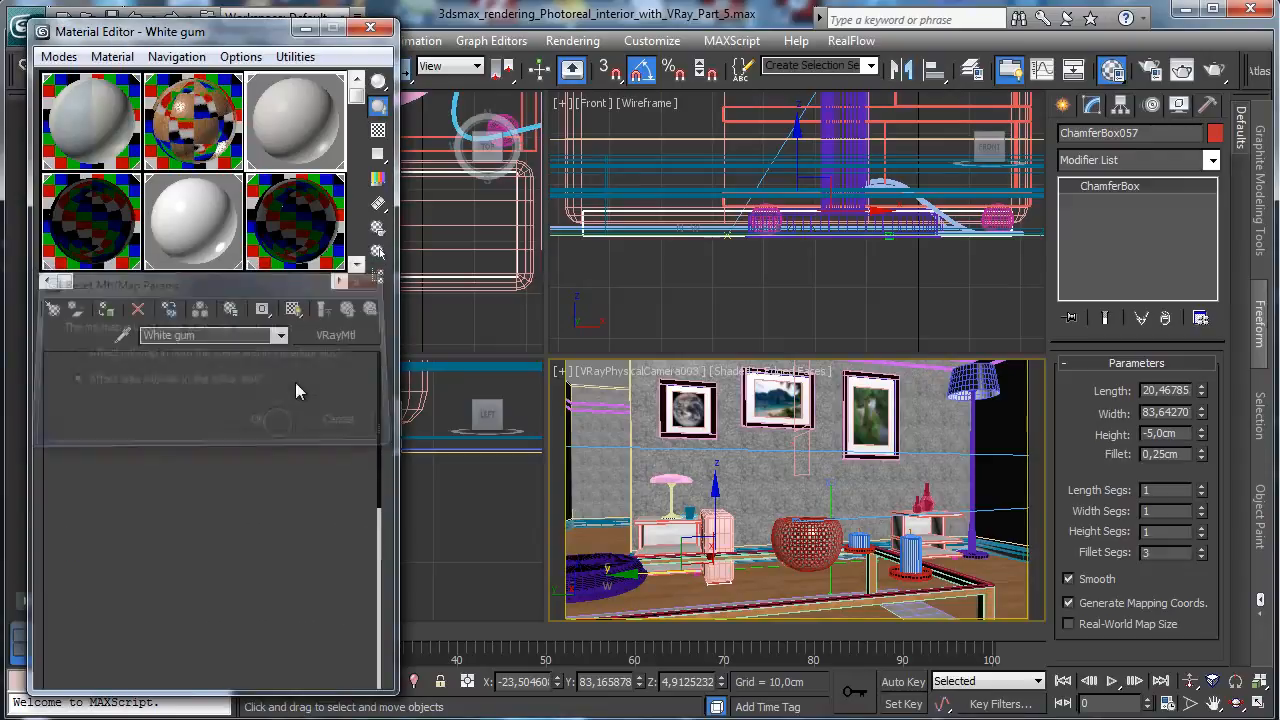
pyautogui.write('c')
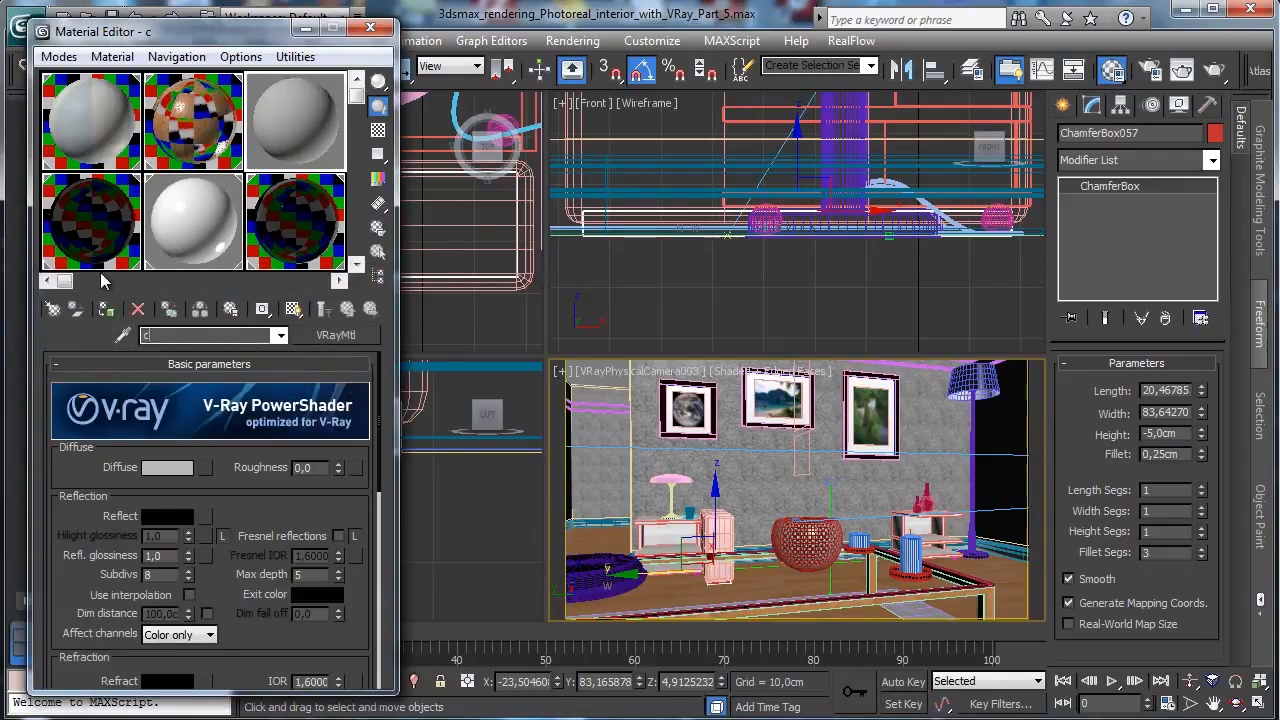
pyautogui.write('rhome sofa')
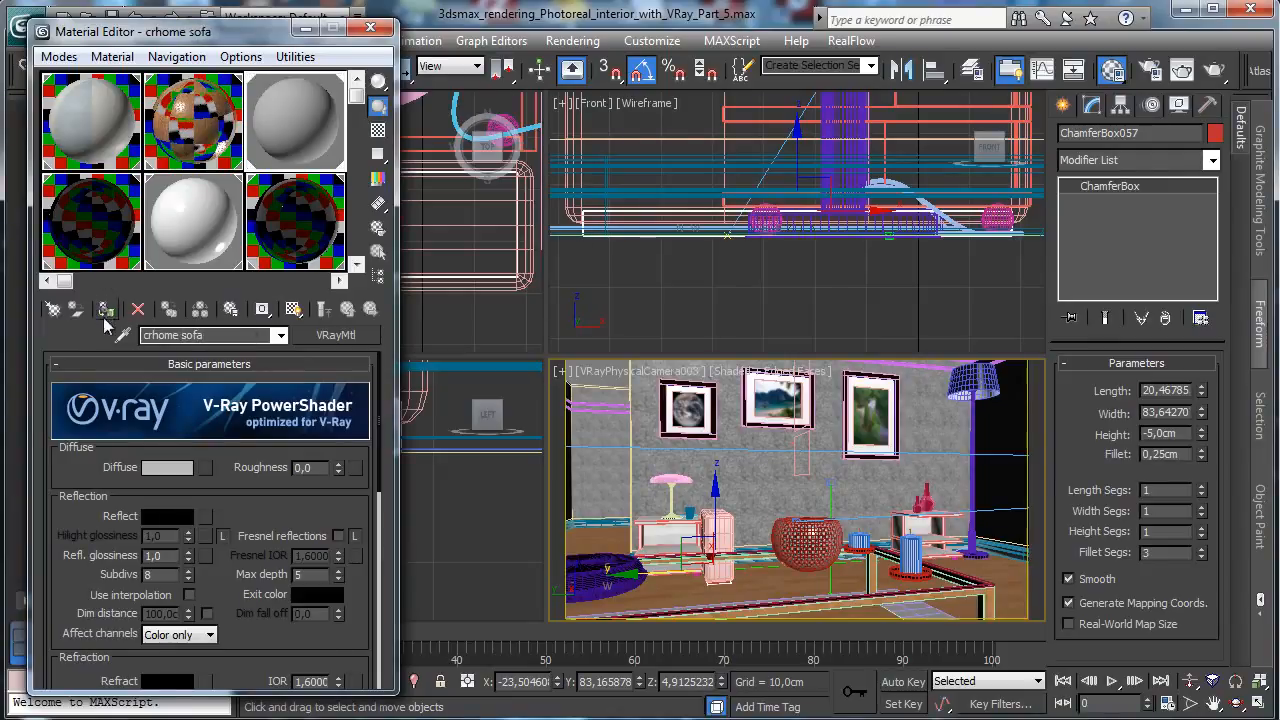
# - Give the crhome sofa material a black diffuse colour, enable Fresnel reflections and set its IOR to 18
pyautogui.click(168, 468)
pyautogui.moveTo(604, 193); pyautogui.dragTo(556, 193)
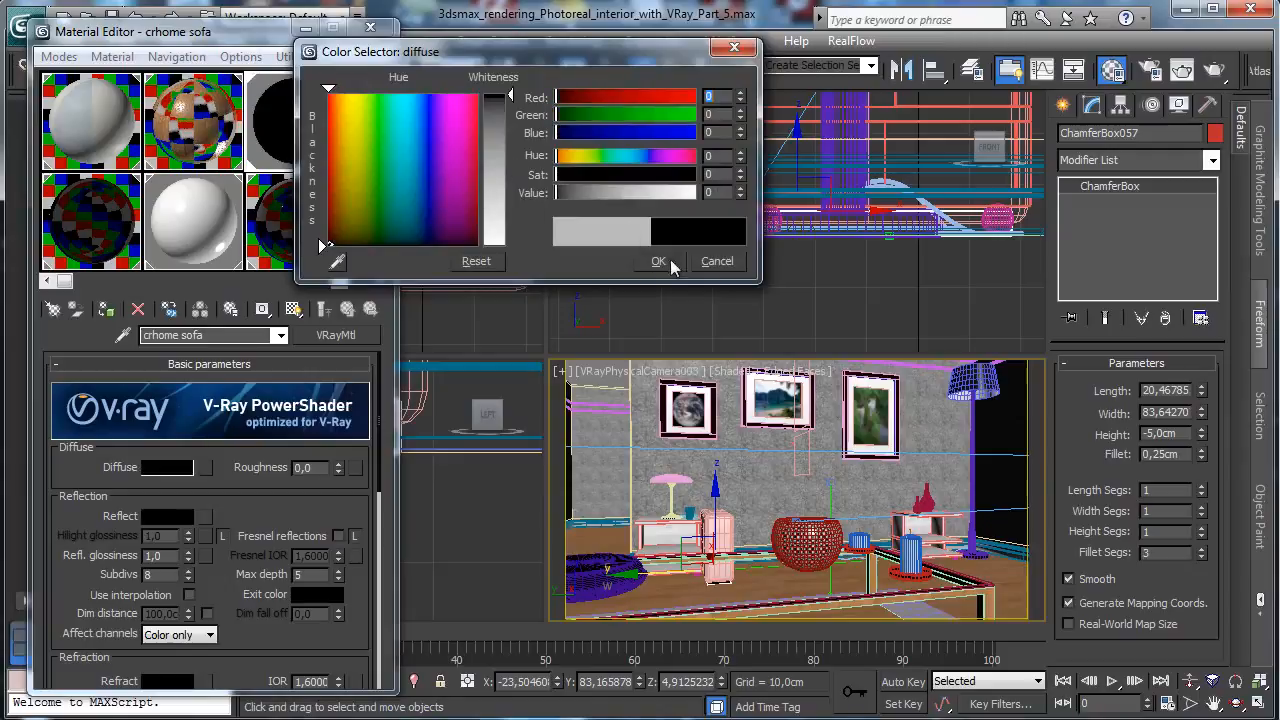
pyautogui.click(658, 261)
pyautogui.moveTo(307, 638); pyautogui.dragTo(358, 552)
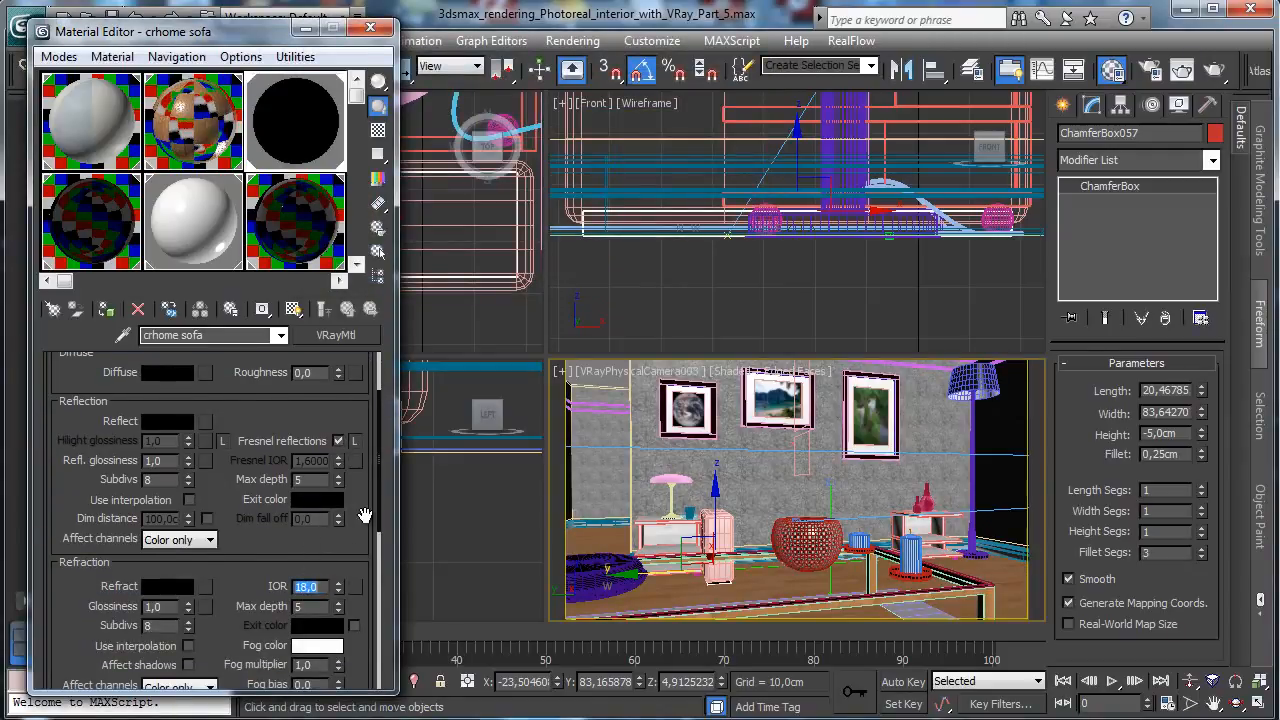
# - Set the crhome sofa material's reflection colour to pure white and its reflection glossiness to 0.91
pyautogui.click(172, 421)
pyautogui.moveTo(495, 229); pyautogui.dragTo(497, 307)
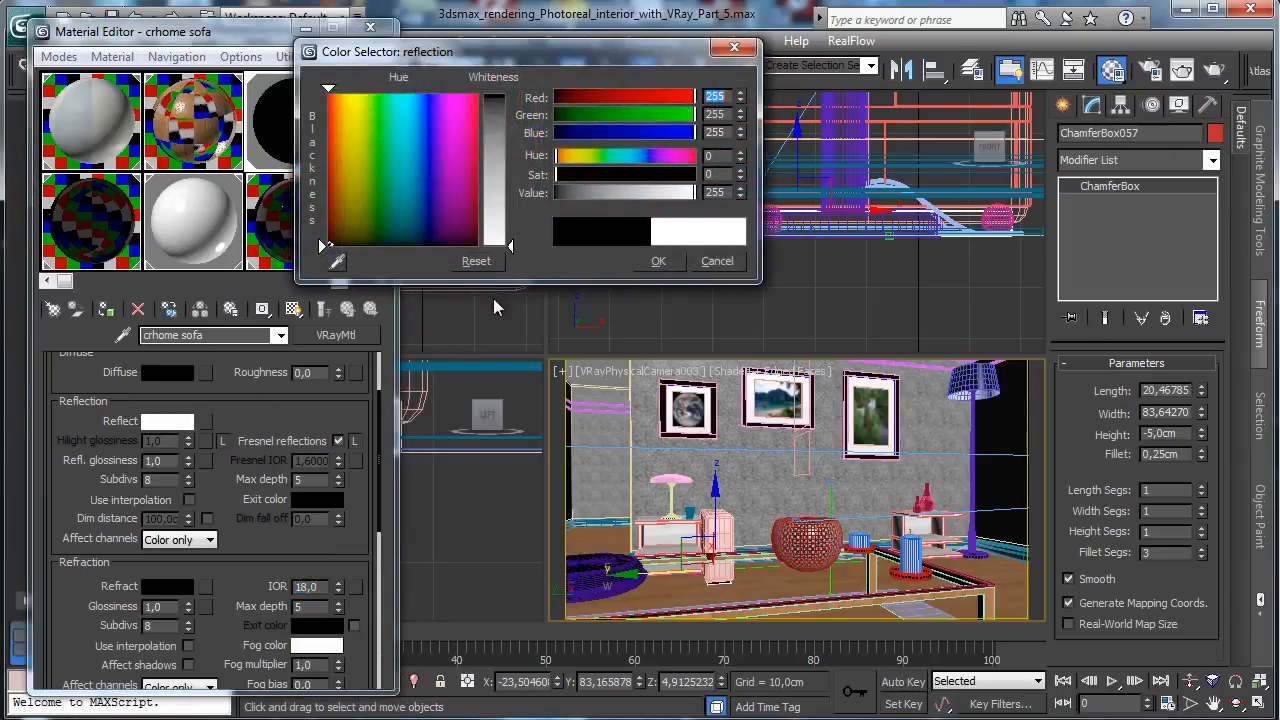
pyautogui.click(658, 261)
pyautogui.moveTo(186, 464); pyautogui.dragTo(186, 466)
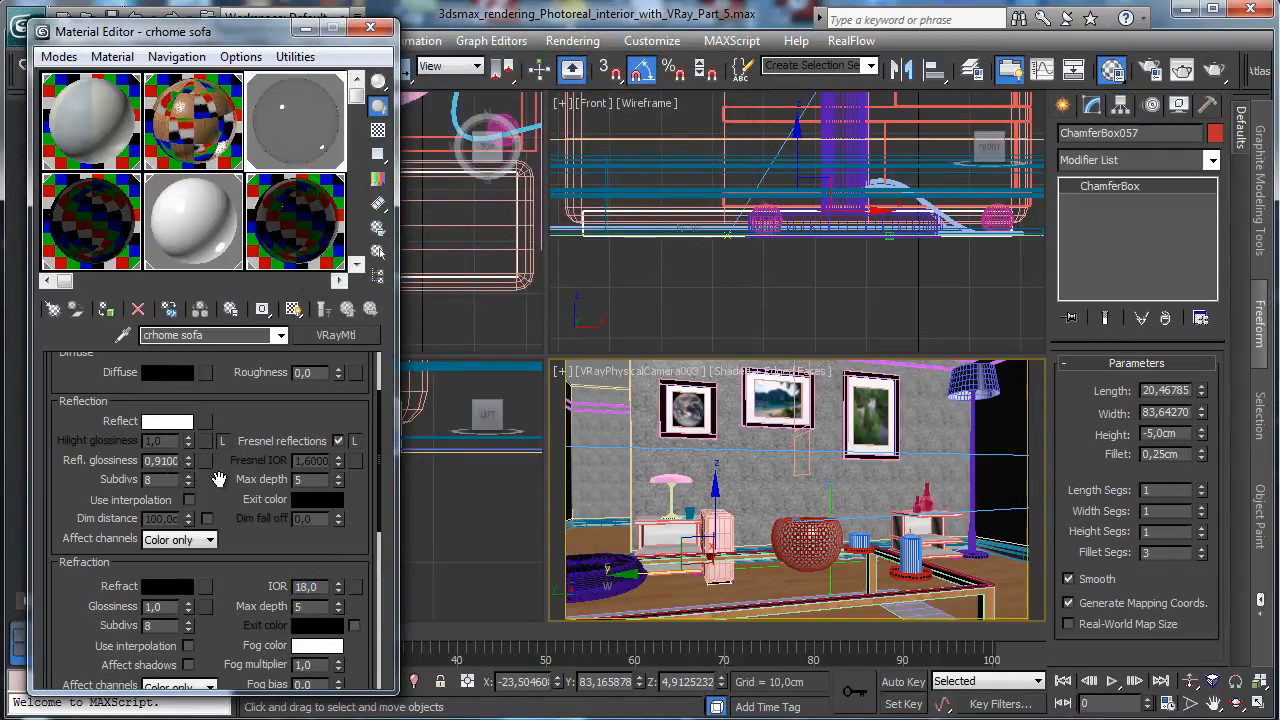
# - Adjust the BRDF anisotropy of the crhome sofa material and close the material editor
pyautogui.scroll(-6, 218, 480)
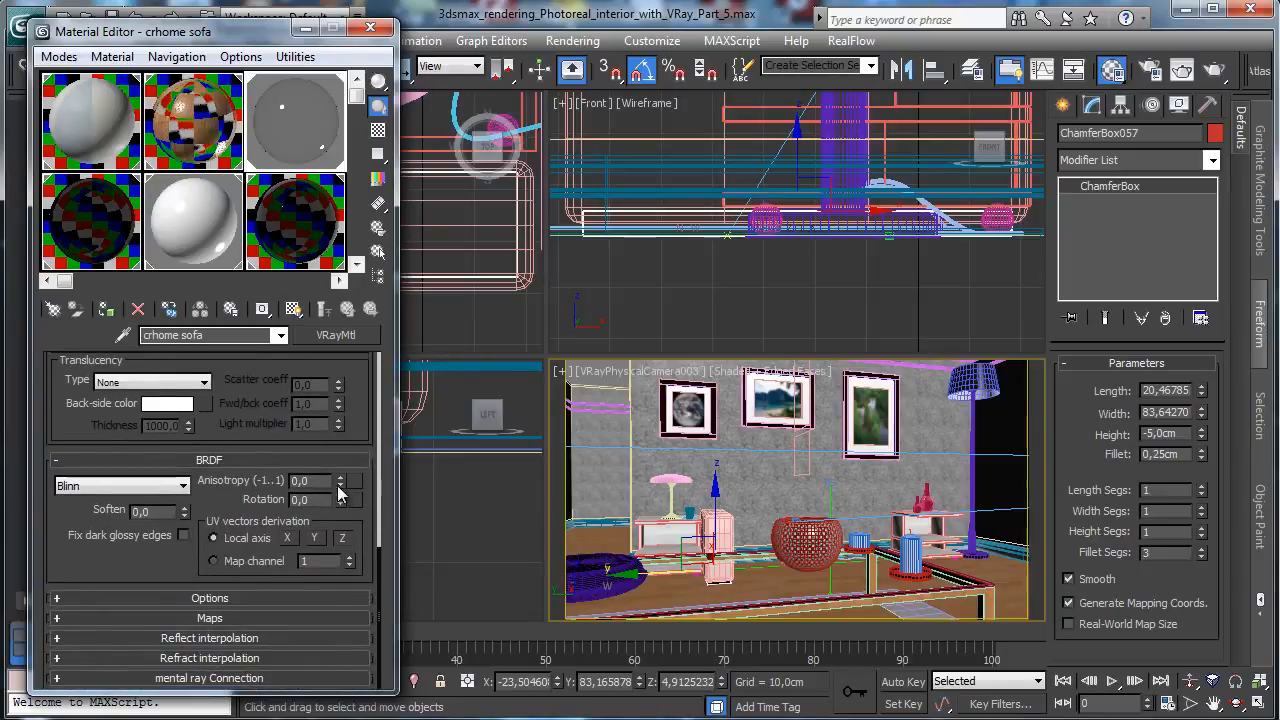
pyautogui.moveTo(337, 484); pyautogui.dragTo(337, 492)
pyautogui.click(370, 28)
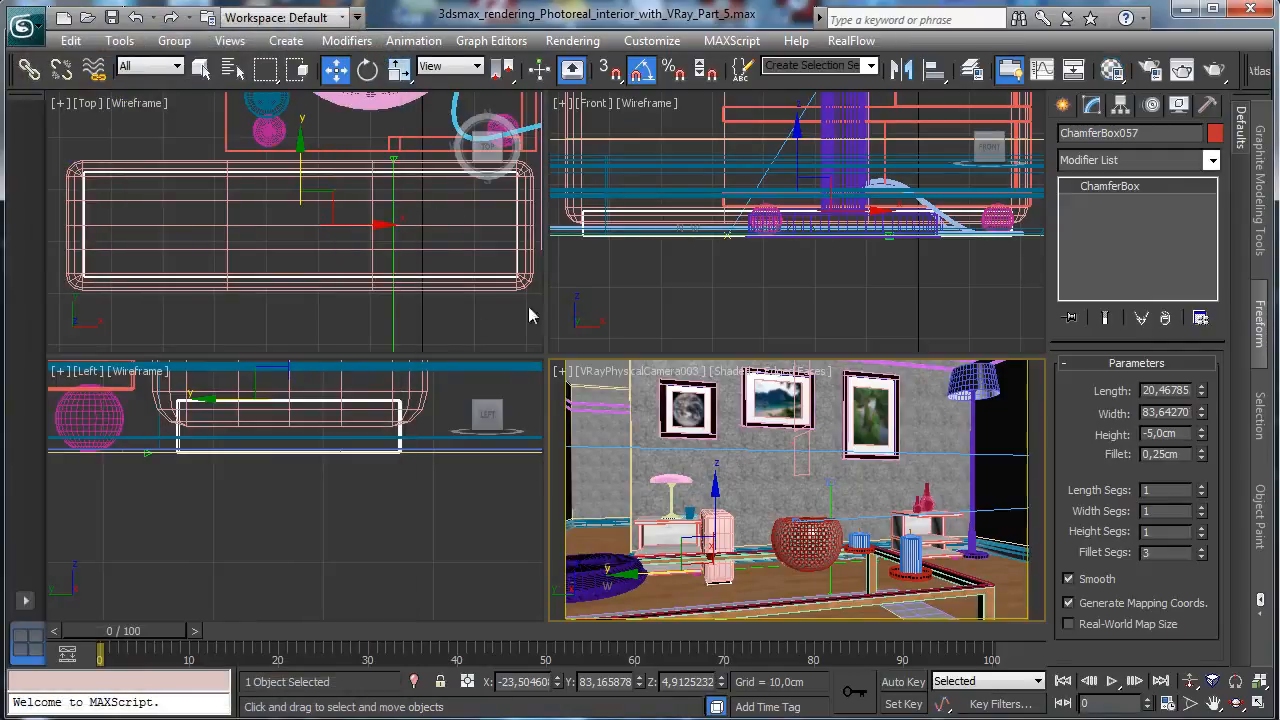
# - Add an FFD 3x3x3 modifier to the upright armrest chamfer box and enter its control-point editing
pyautogui.click(200, 68)
pyautogui.click(150, 163)
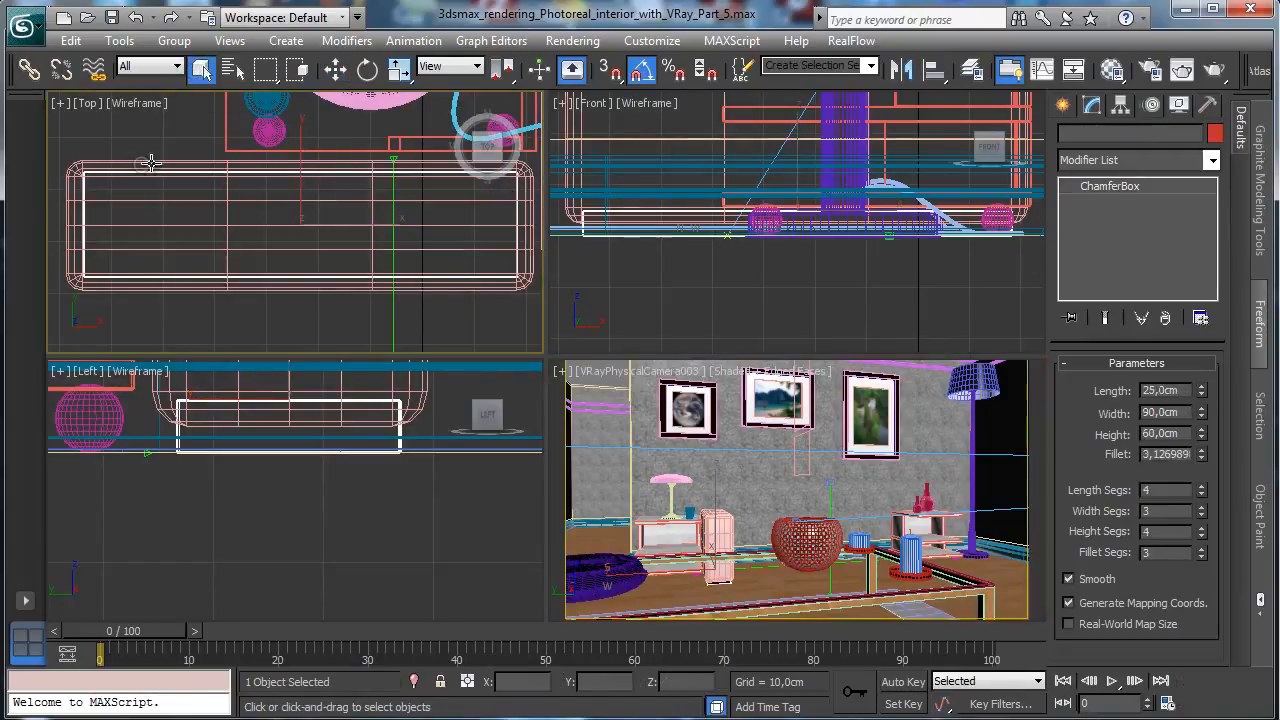
pyautogui.click(1212, 163)
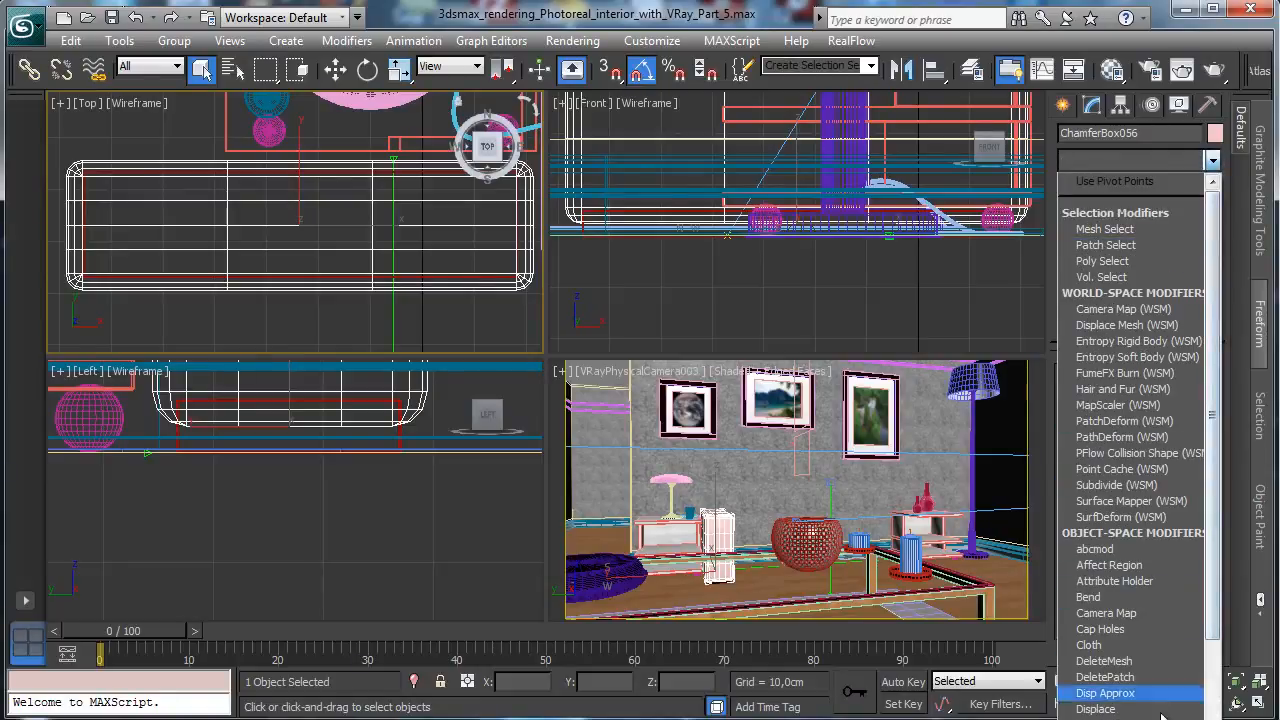
pyautogui.click(1112, 719)
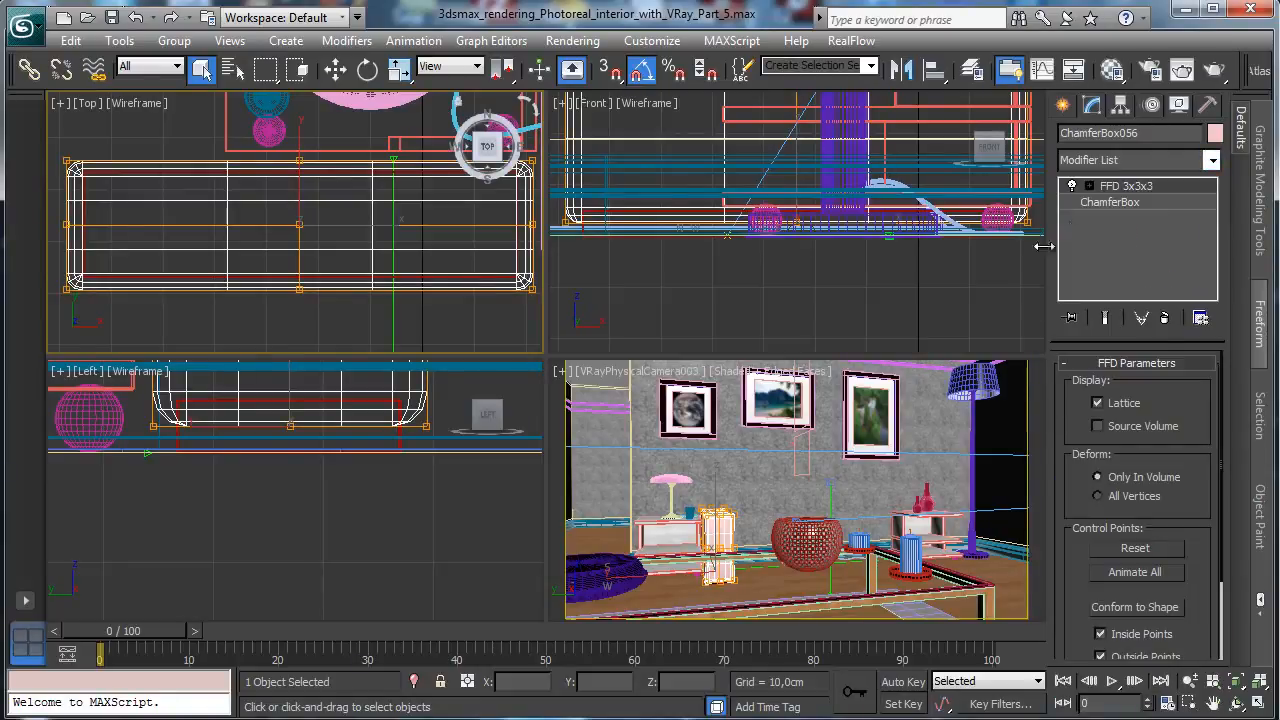
pyautogui.rightClick(443, 549)
pyautogui.click(1236, 681)
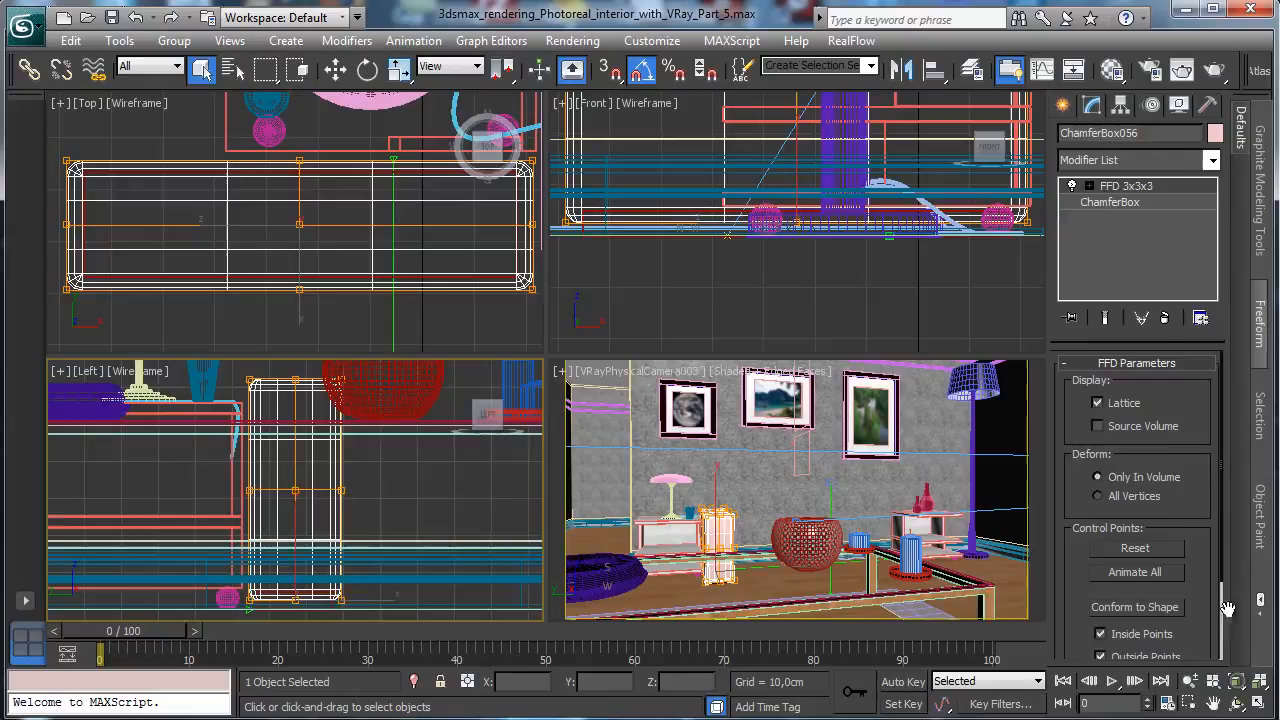
pyautogui.click(1089, 186)
pyautogui.click(1145, 204)
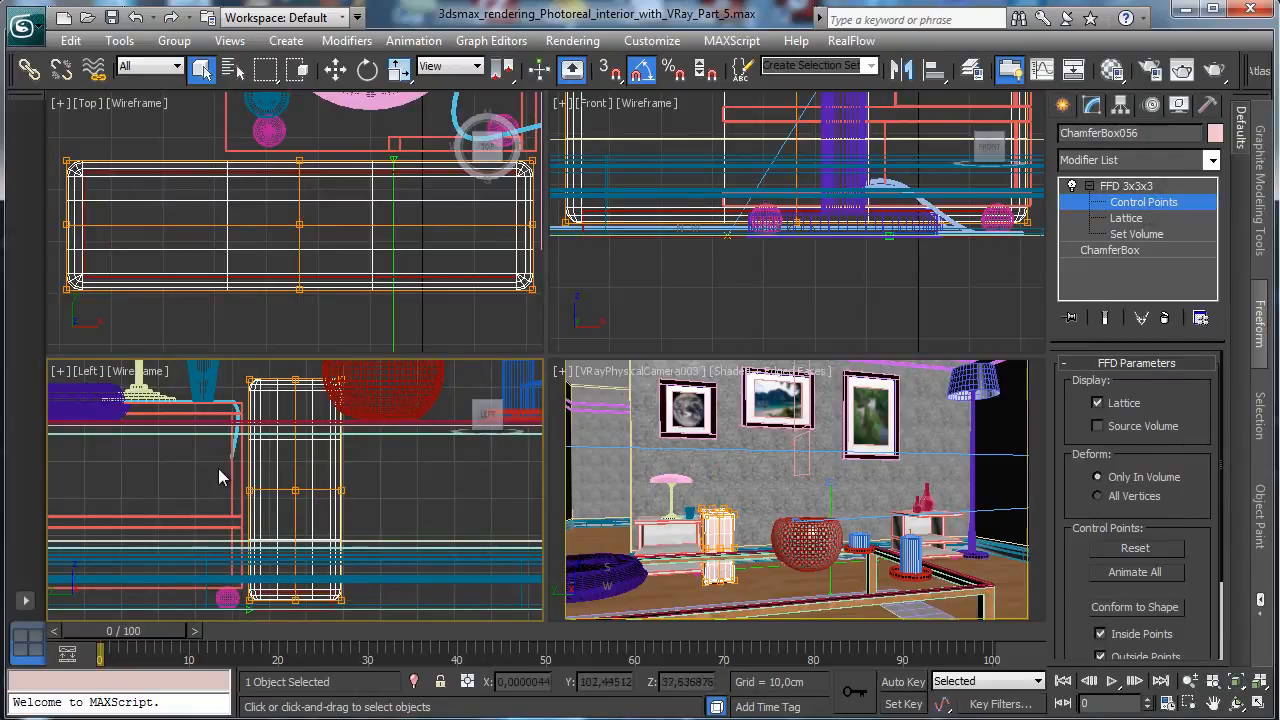
# - Move the armrest's mid-height FFD control points slightly outward in the Left view to bulge its side
pyautogui.click(335, 68)
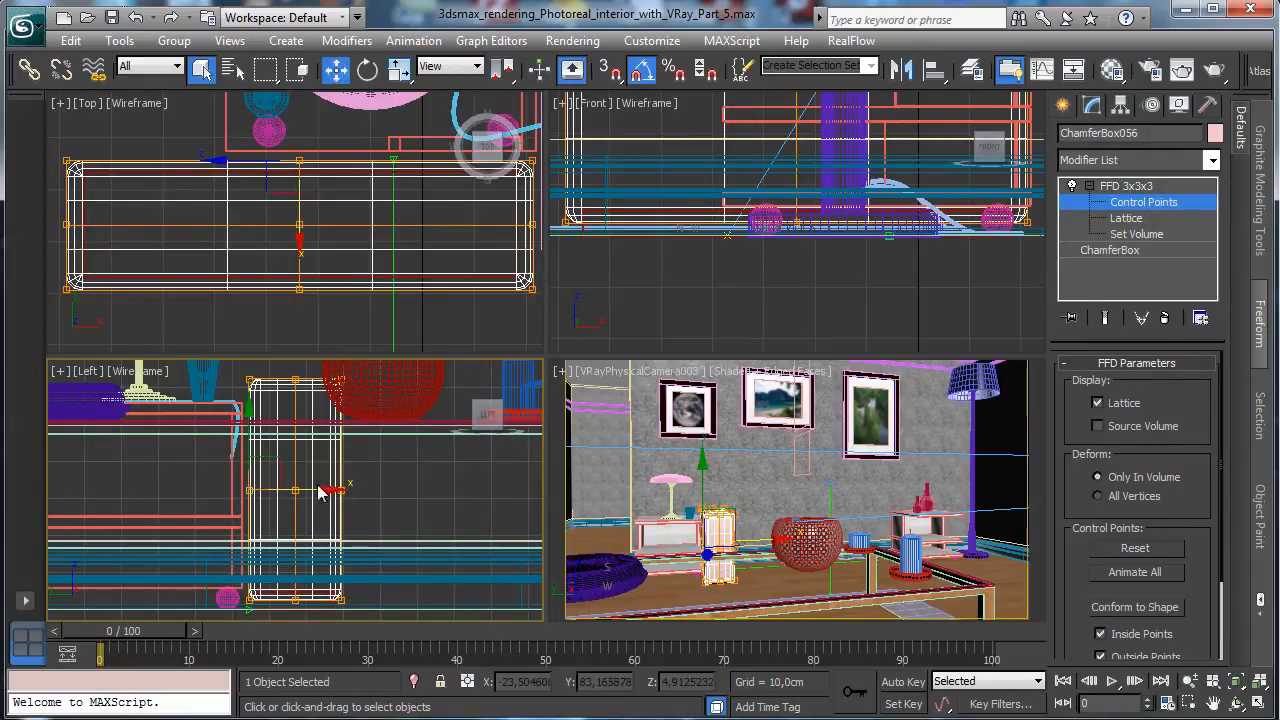
pyautogui.click(300, 489)
pyautogui.moveTo(305, 487); pyautogui.dragTo(338, 484)
# - Lower the FFD control points at both upper corners of the armrest slightly in the Left view to round its top
pyautogui.moveTo(271, 399); pyautogui.dragTo(453, 380)
pyautogui.click(1214, 703)
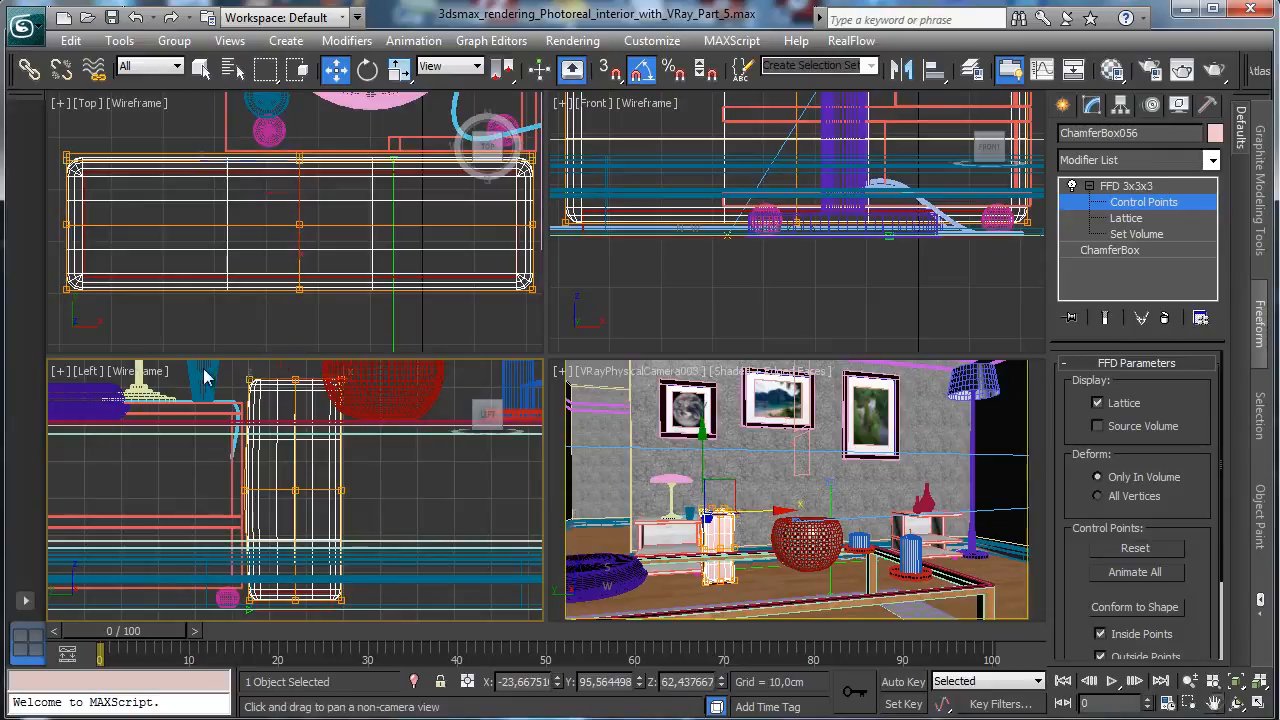
pyautogui.moveTo(303, 449); pyautogui.dragTo(300, 470)
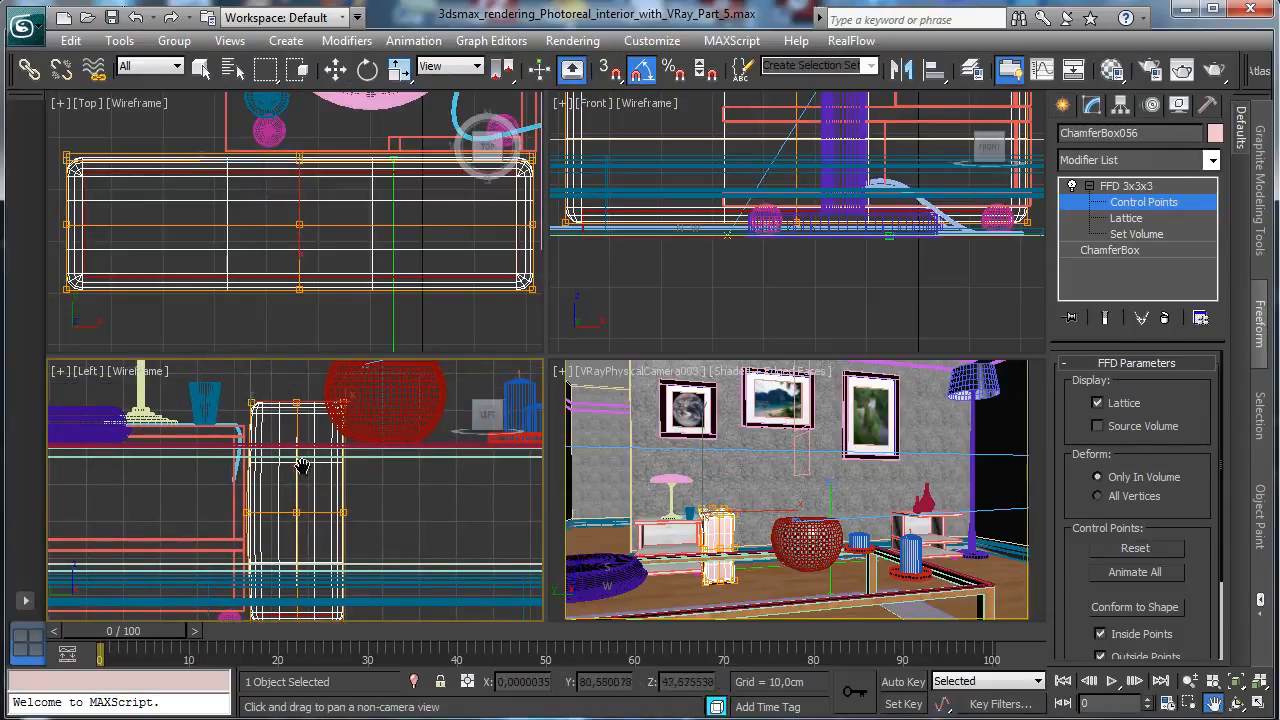
pyautogui.rightClick(298, 430)
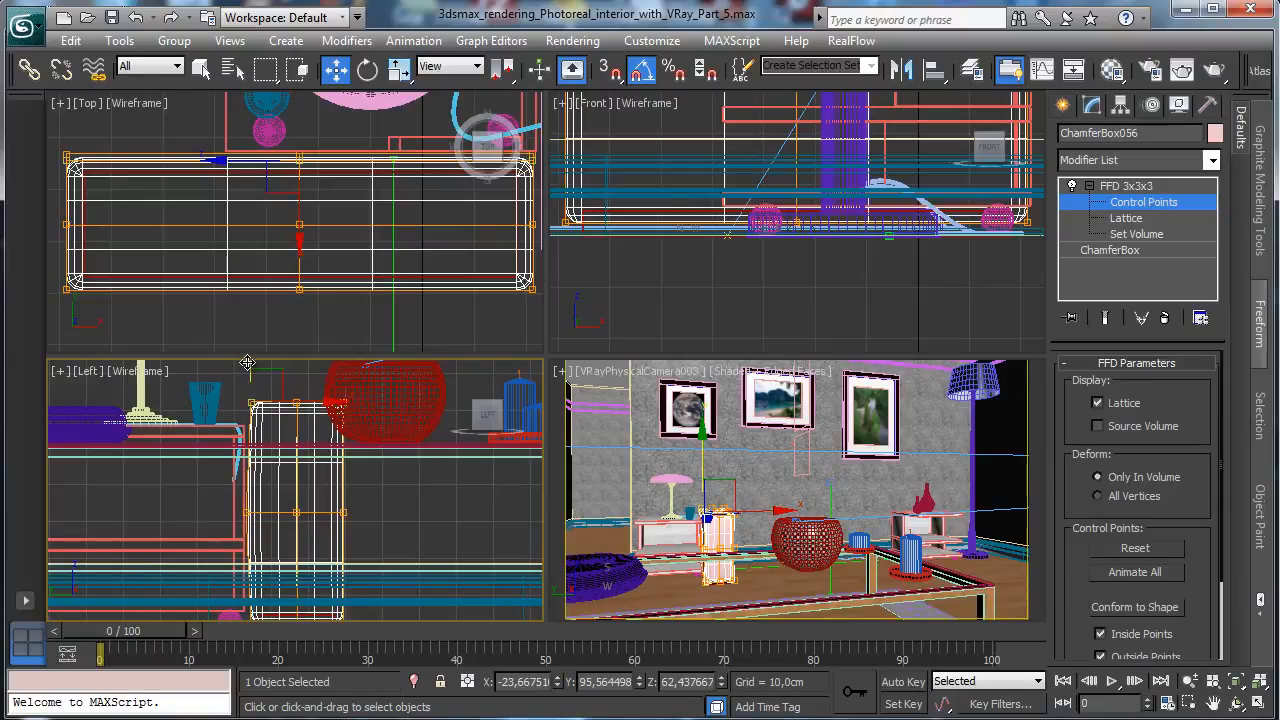
pyautogui.moveTo(248, 364); pyautogui.dragTo(251, 367)
pyautogui.click(343, 369)
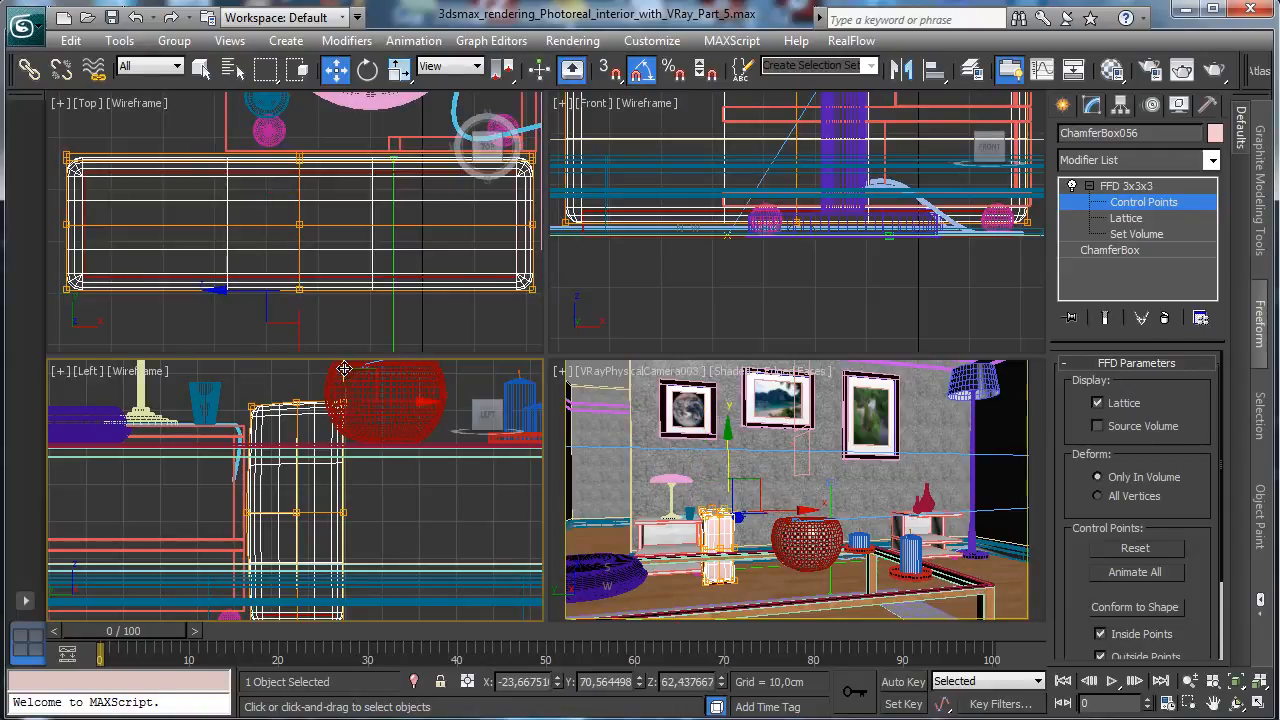
pyautogui.moveTo(343, 369); pyautogui.dragTo(351, 372)
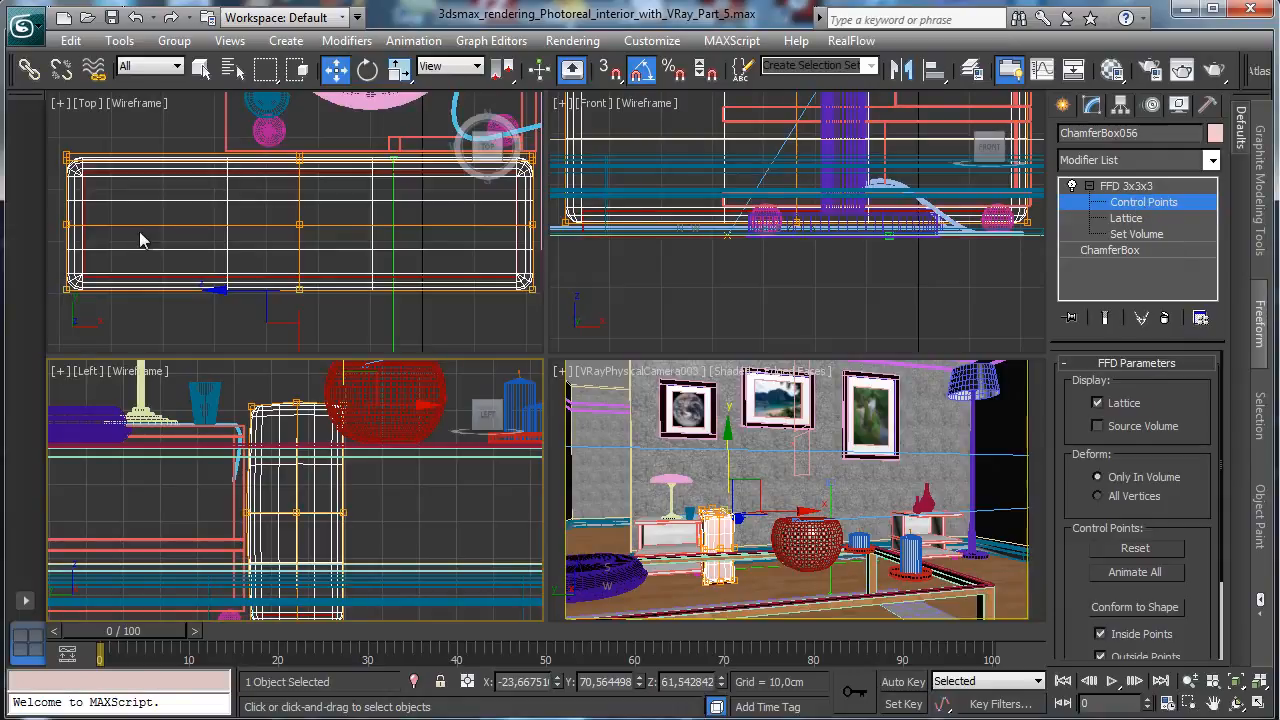
# - Pull the middle FFD control points at the armrest's front end outward, leave control-point editing and check the camera view
pyautogui.moveTo(44, 240); pyautogui.dragTo(246, 208)
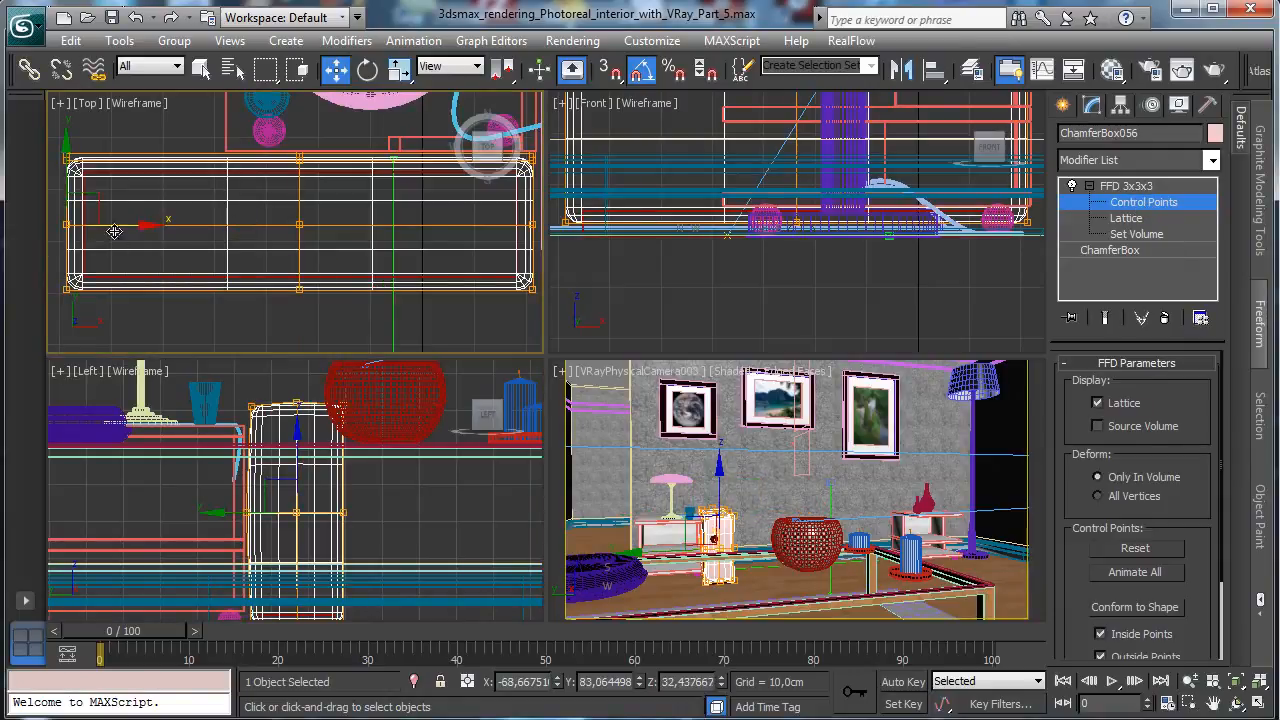
pyautogui.moveTo(114, 231); pyautogui.dragTo(118, 231)
pyautogui.click(1143, 202)
pyautogui.click(822, 457)
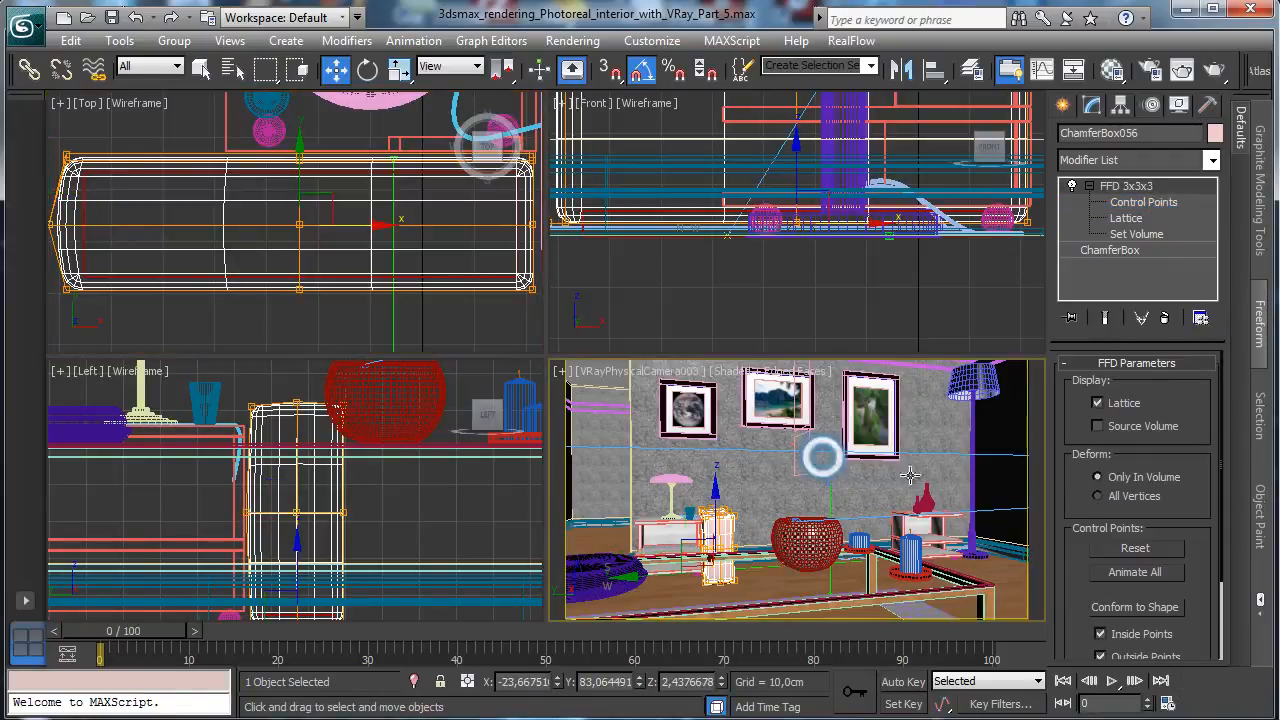
pyautogui.click(1259, 703)
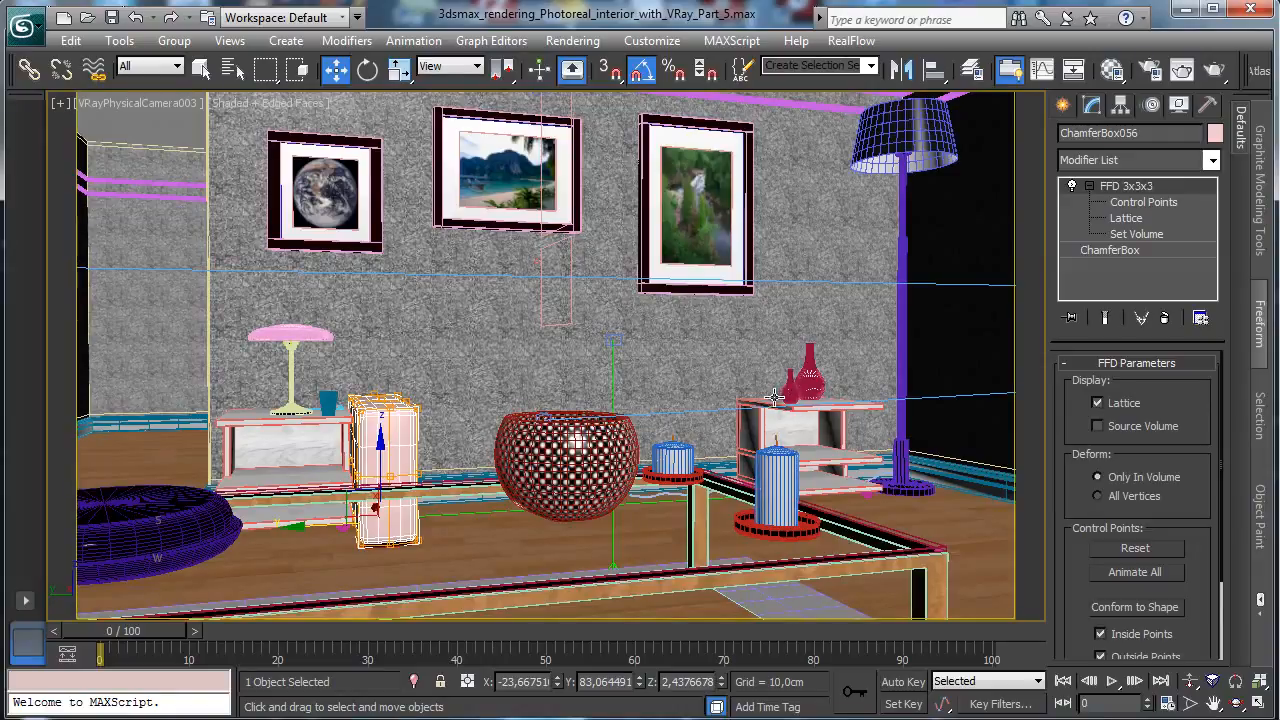
pyautogui.click(1259, 703)
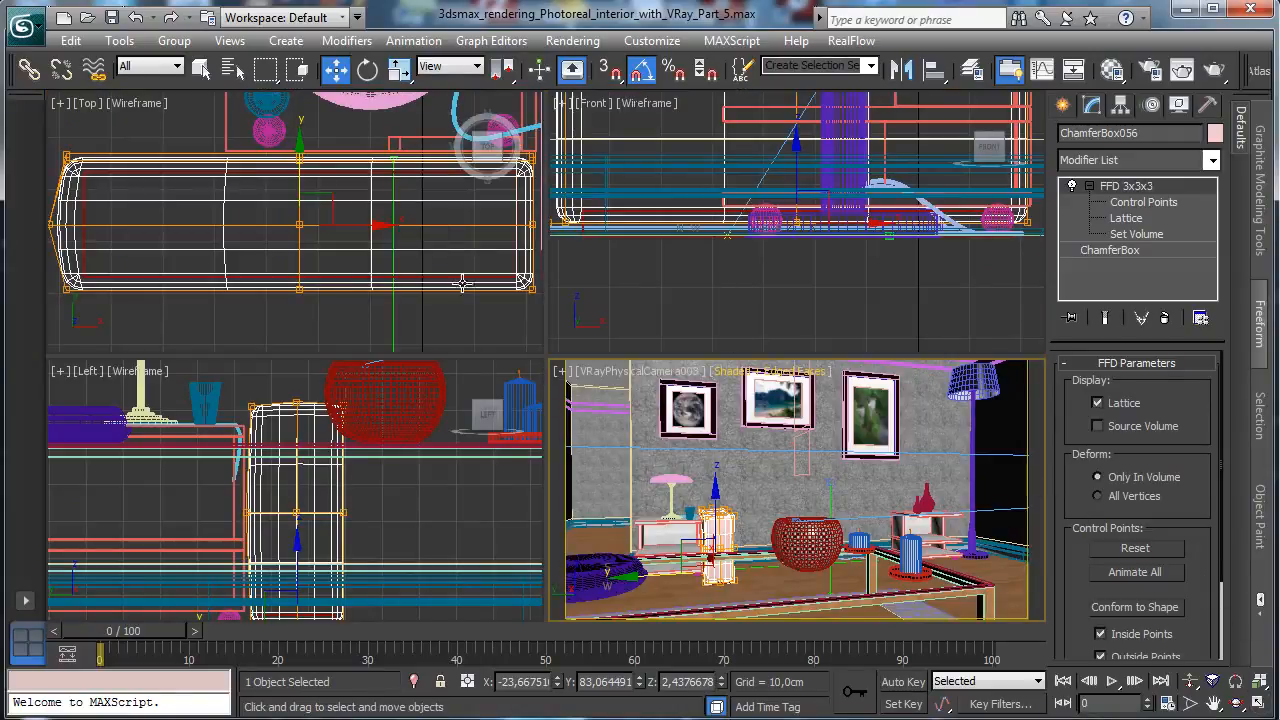
# - Mirror the armrest together with its chrome base along the X axis as instances in the Left view
pyautogui.click(201, 68)
pyautogui.keyDown('ctrl'); pyautogui.click(117, 196); pyautogui.keyUp('ctrl')
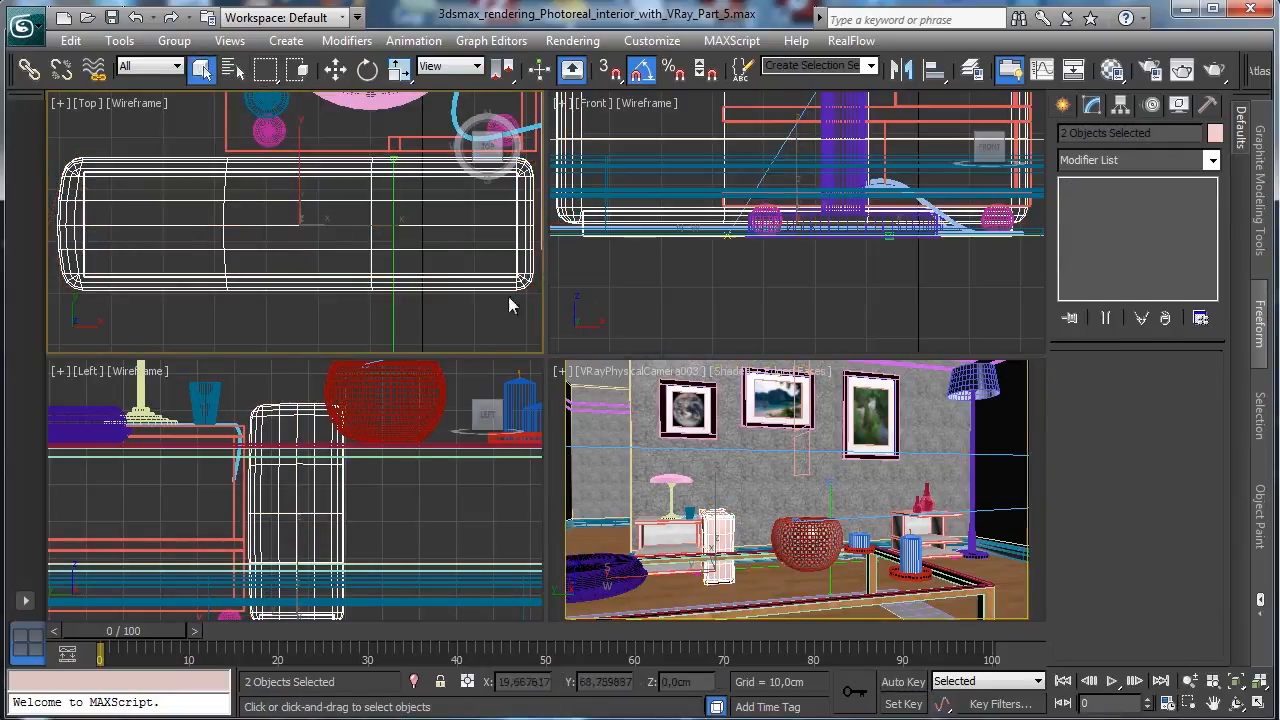
pyautogui.rightClick(458, 494)
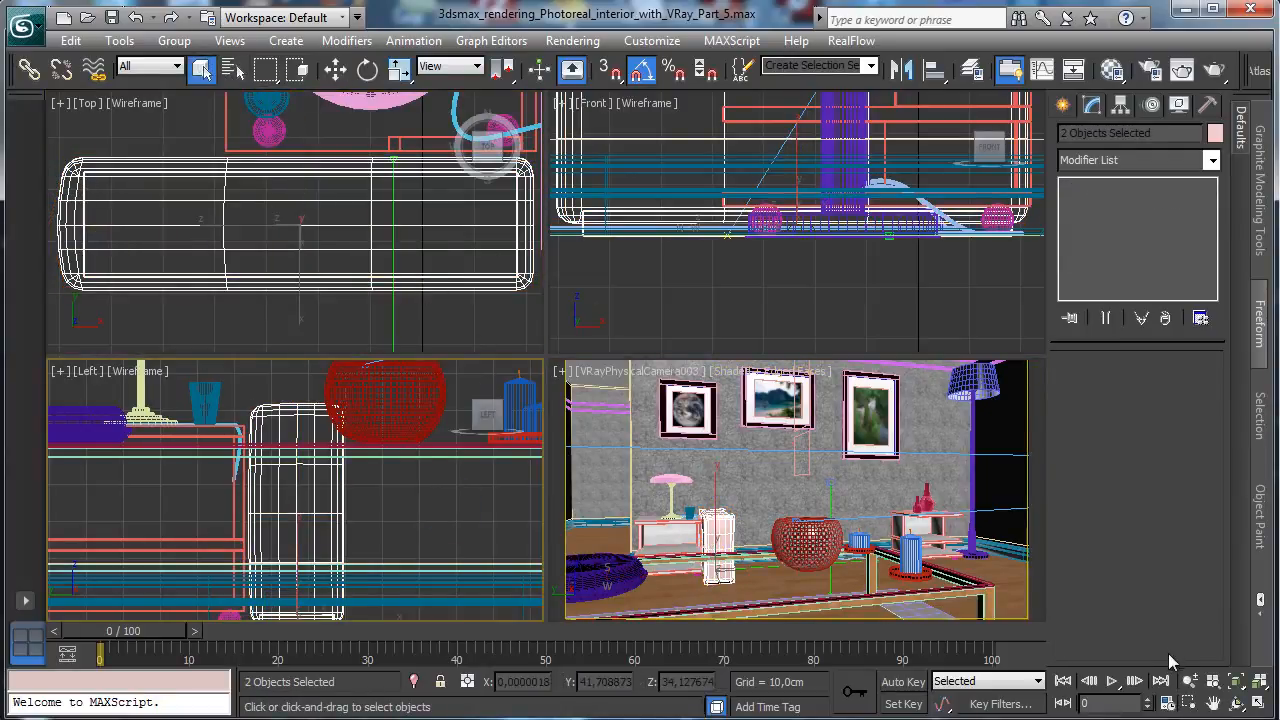
pyautogui.click(1236, 681)
pyautogui.click(1260, 704)
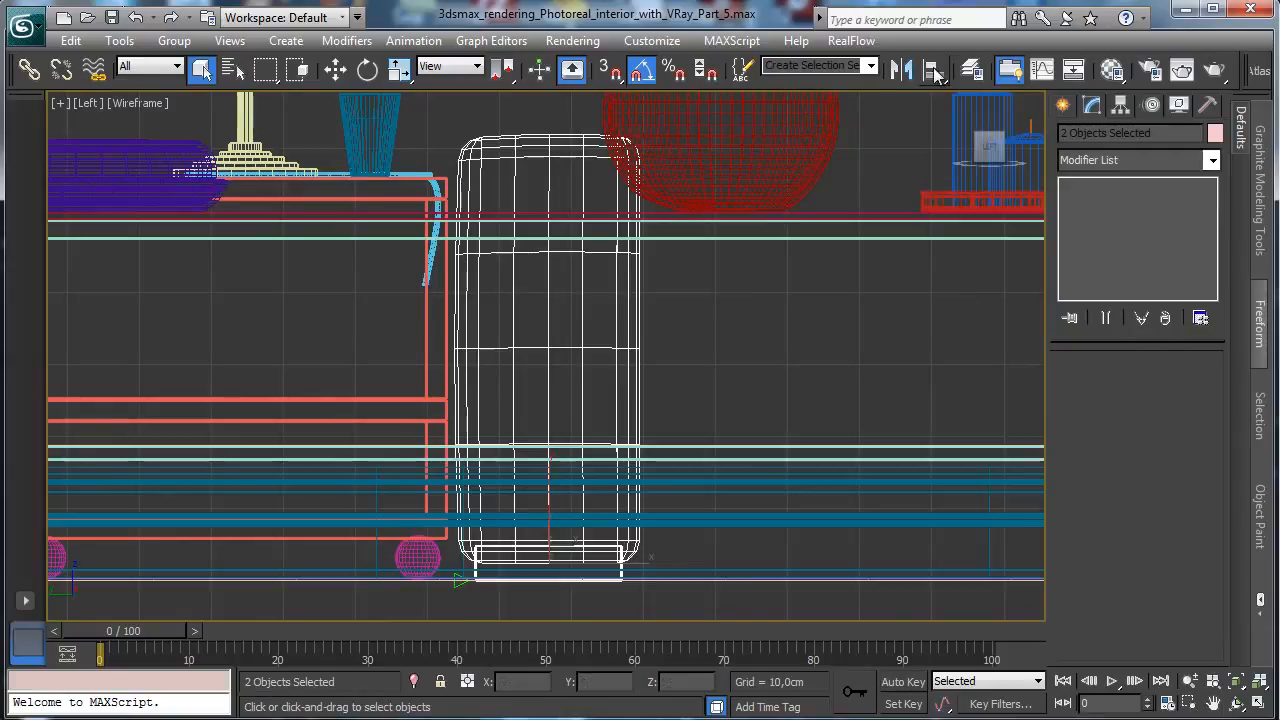
pyautogui.click(901, 72)
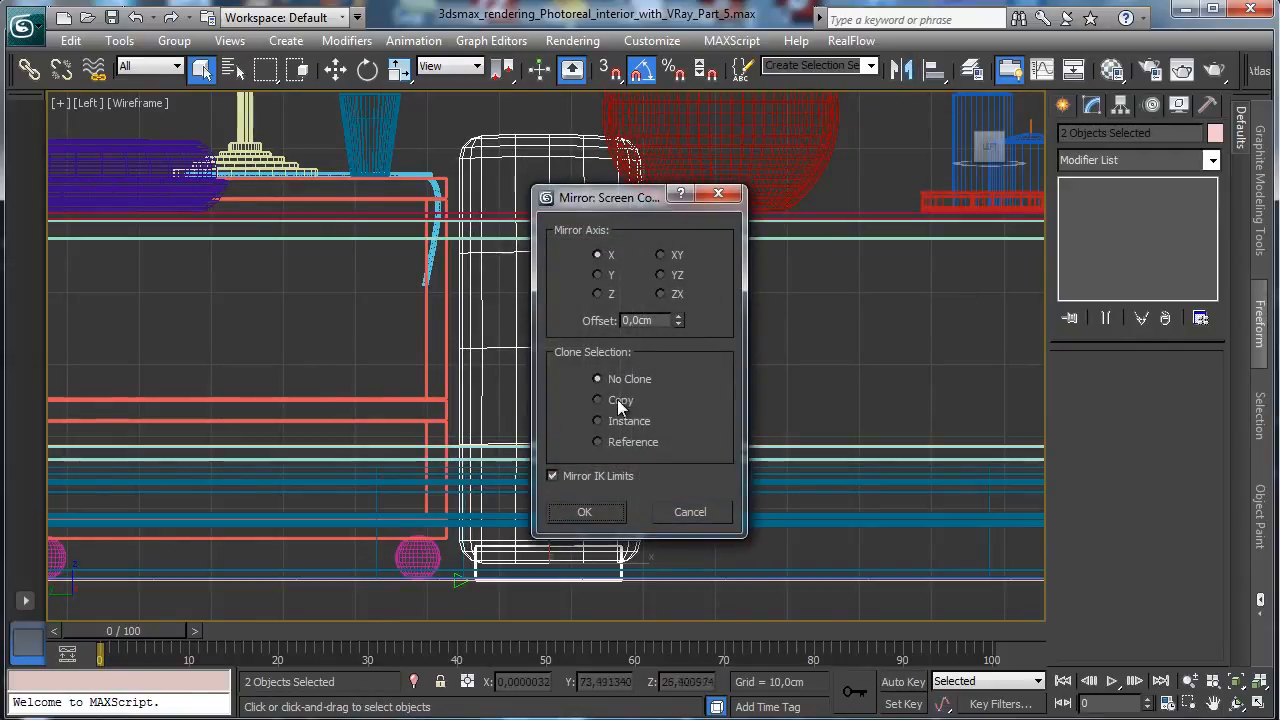
pyautogui.click(612, 400)
pyautogui.click(630, 421)
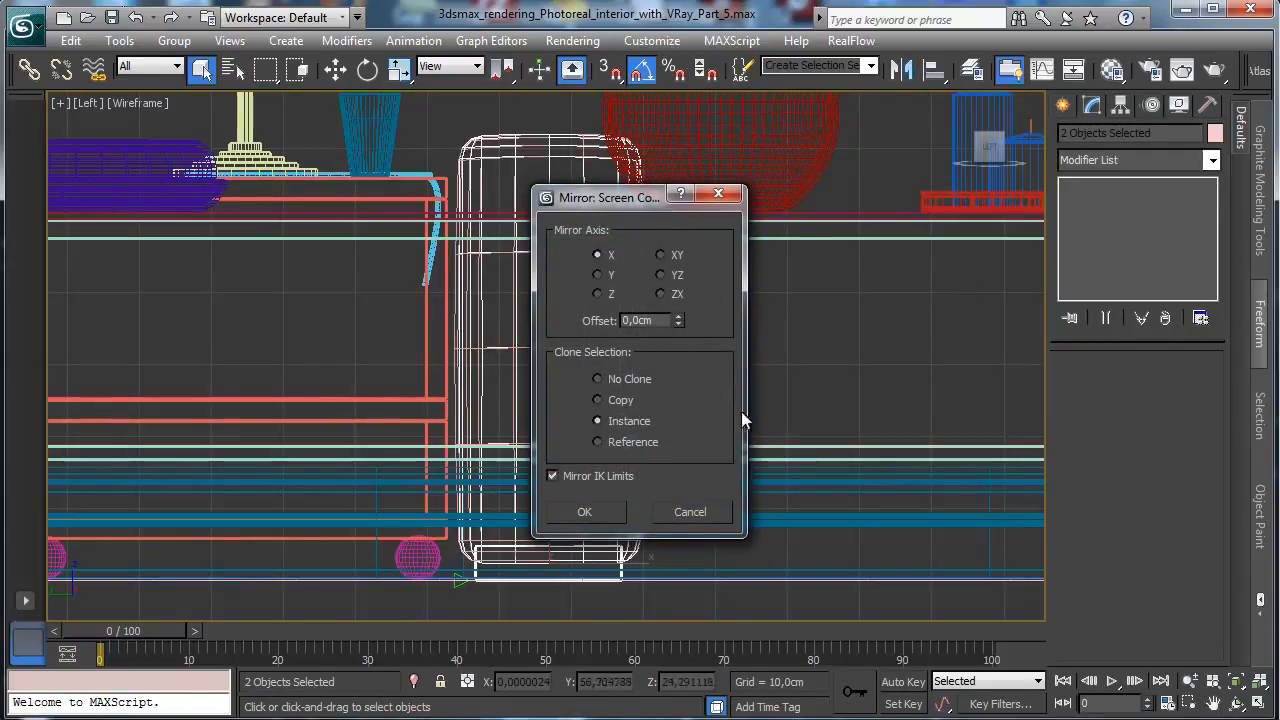
pyautogui.click(606, 512)
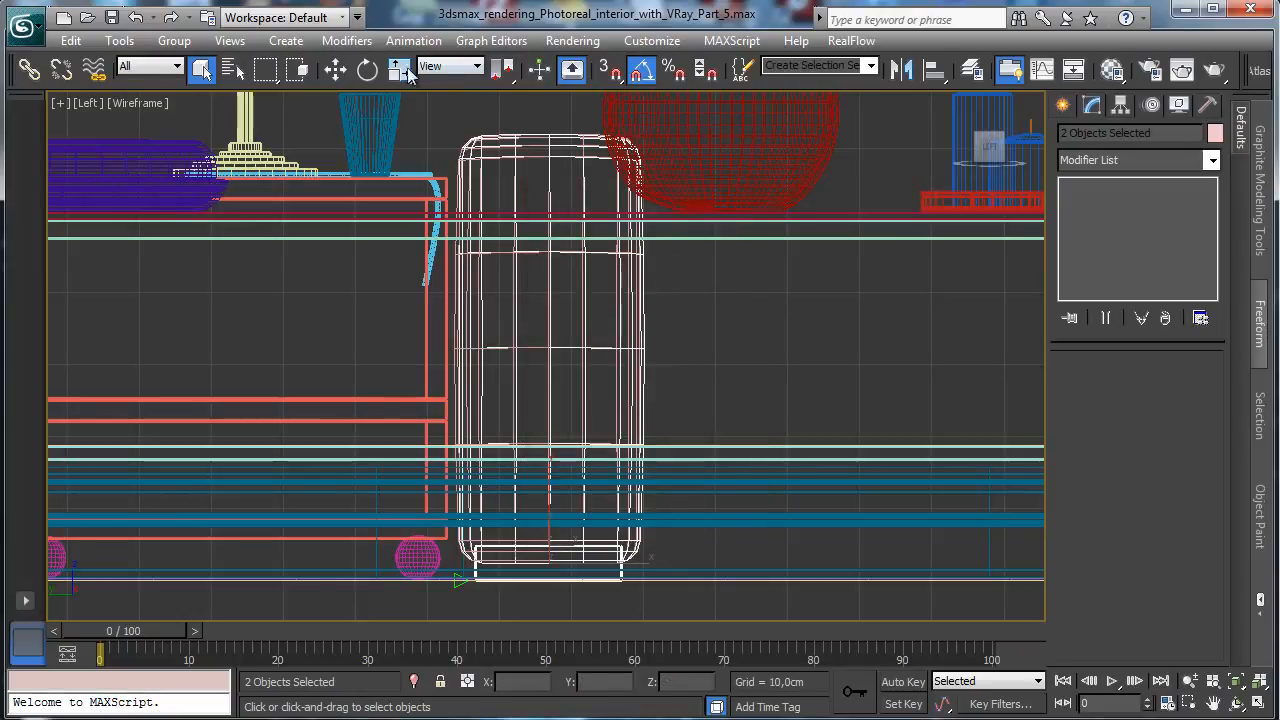
# - Move the mirrored armrest and base along X until they stand just beside the opposite cabinet, and save the scene
pyautogui.click(335, 68)
pyautogui.moveTo(617, 457); pyautogui.dragTo(1171, 449)
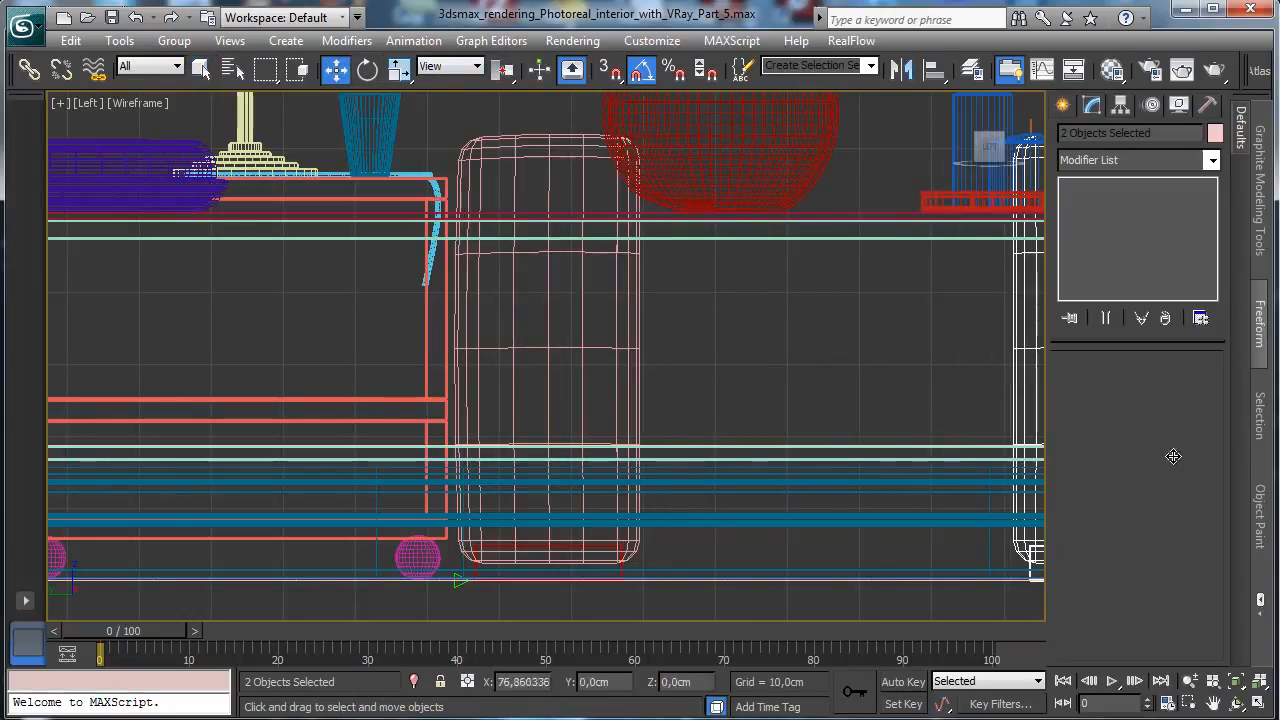
pyautogui.click(1213, 703)
pyautogui.moveTo(740, 451); pyautogui.dragTo(86, 451)
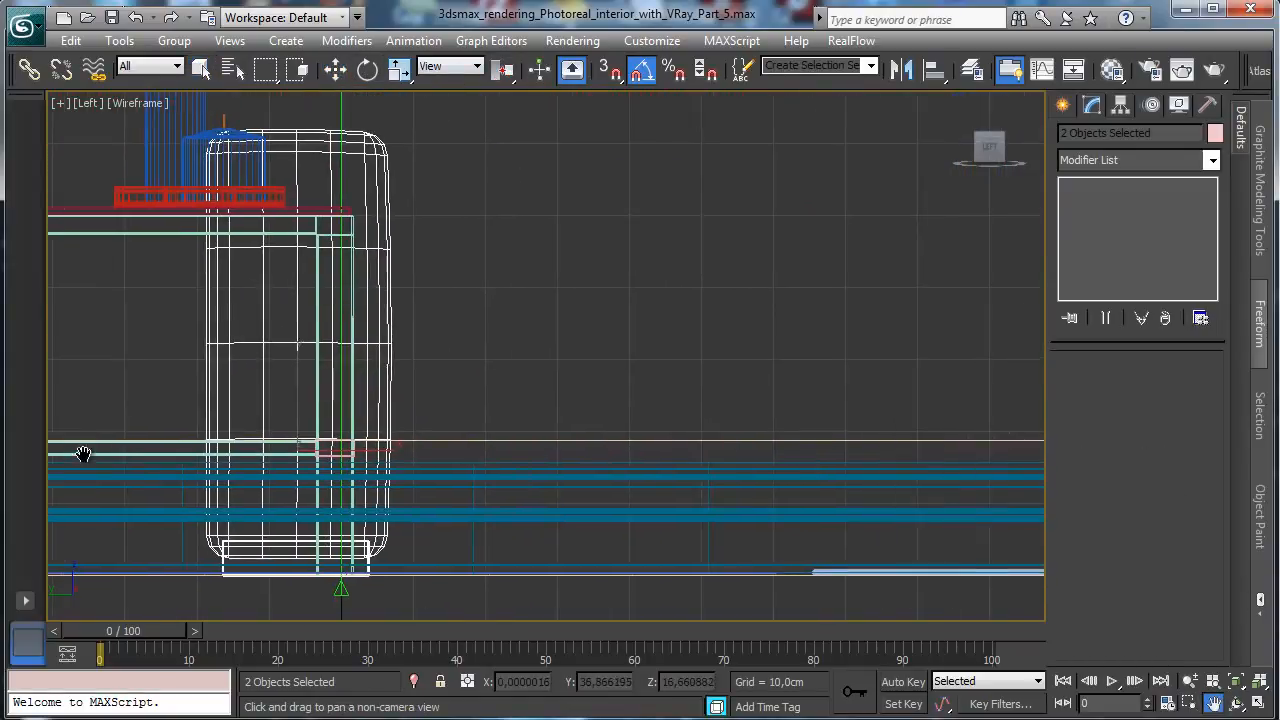
pyautogui.click(335, 68)
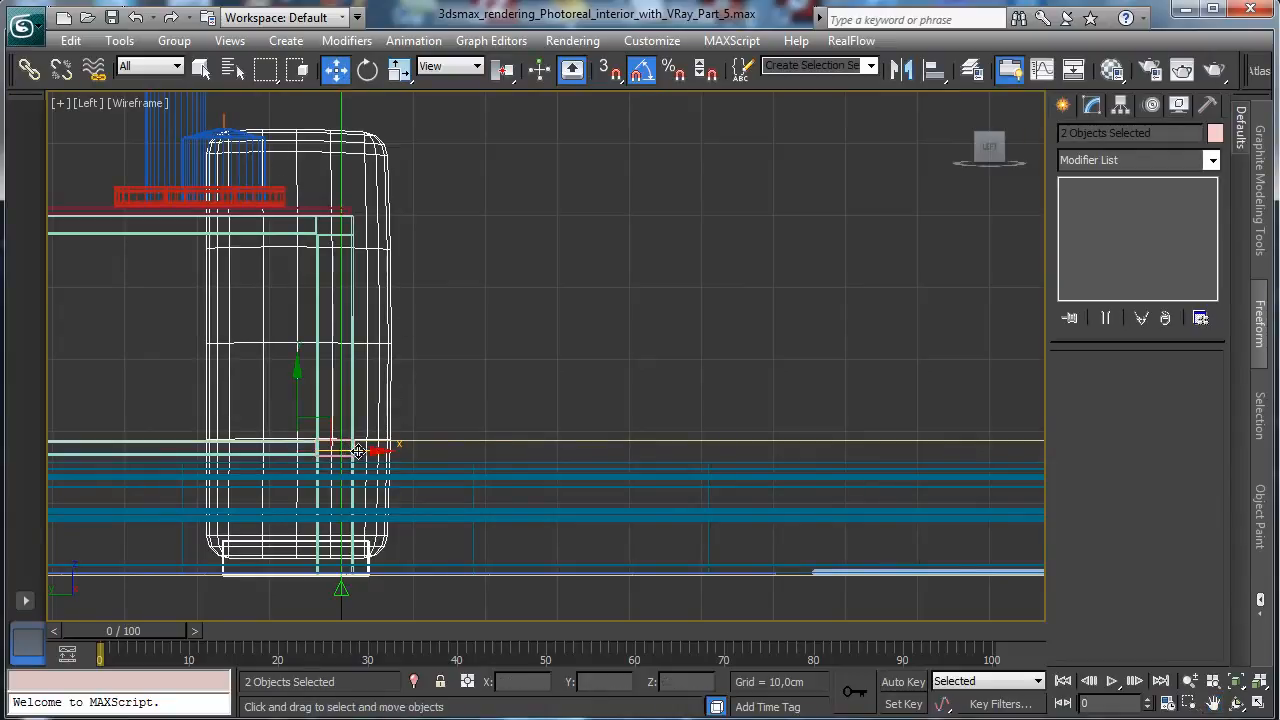
pyautogui.moveTo(358, 451); pyautogui.dragTo(1130, 452)
pyautogui.click(1213, 703)
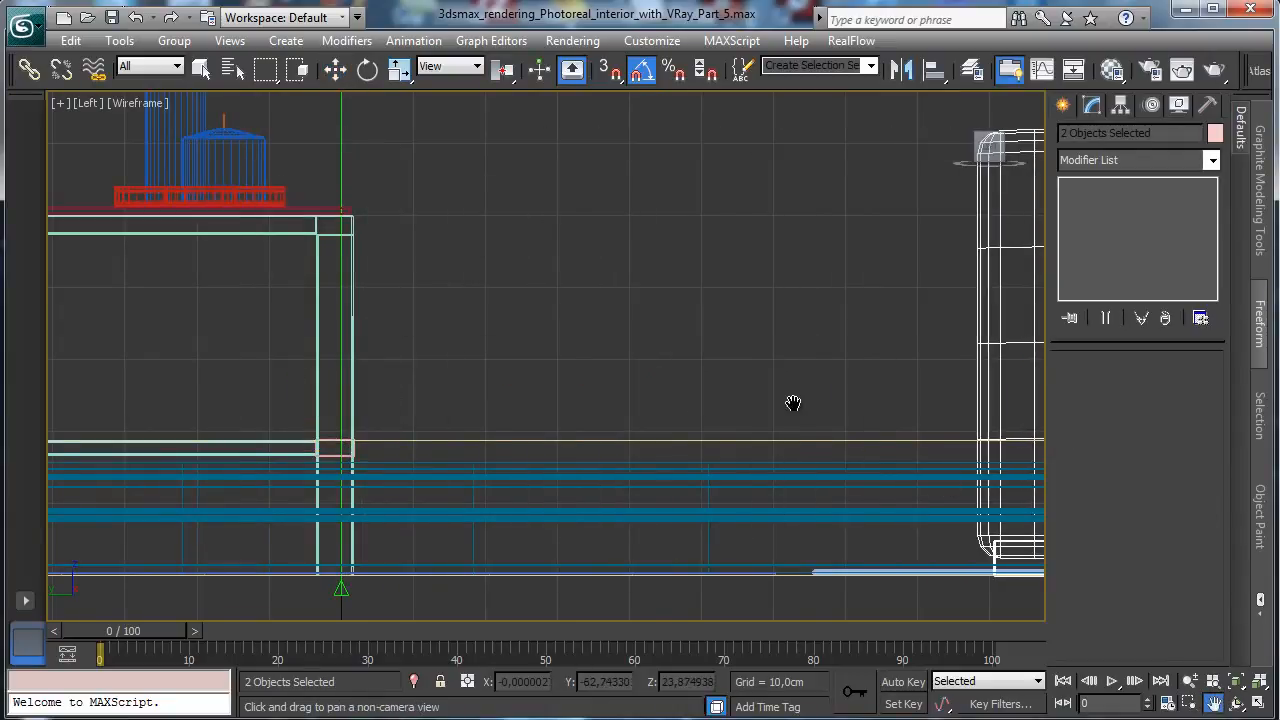
pyautogui.moveTo(793, 403); pyautogui.dragTo(191, 426)
pyautogui.click(337, 70)
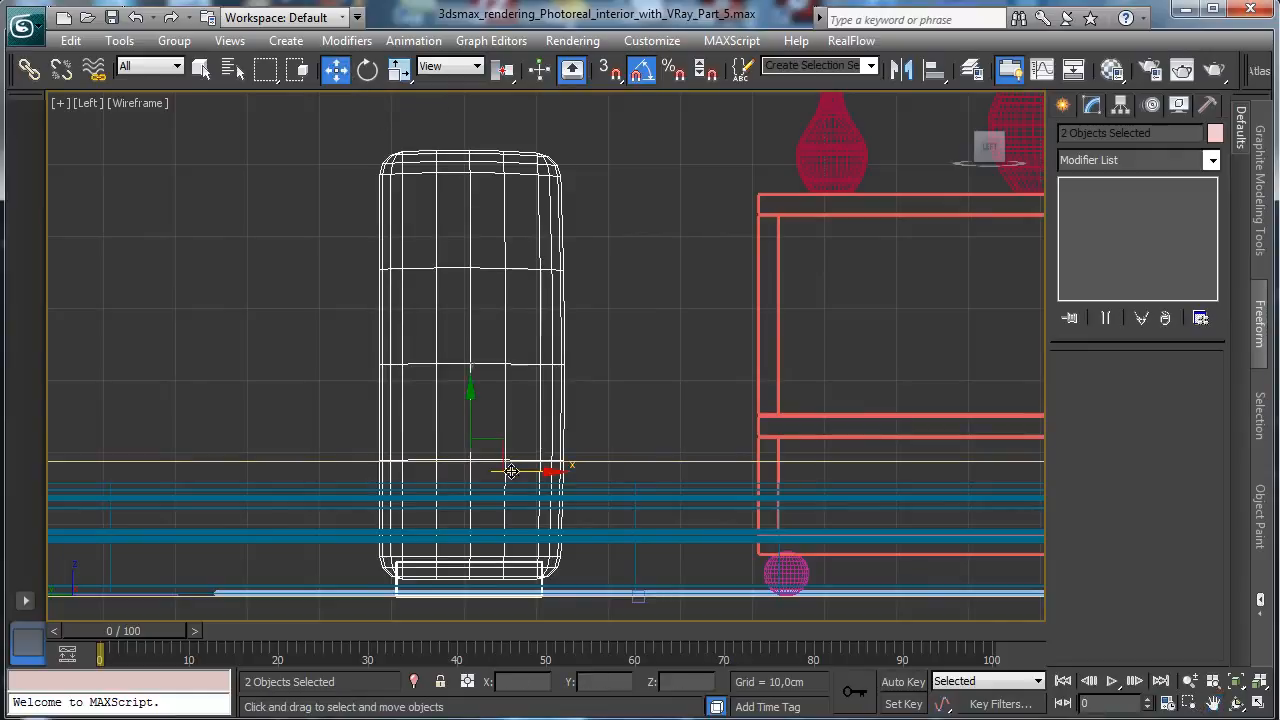
pyautogui.moveTo(537, 472); pyautogui.dragTo(722, 468)
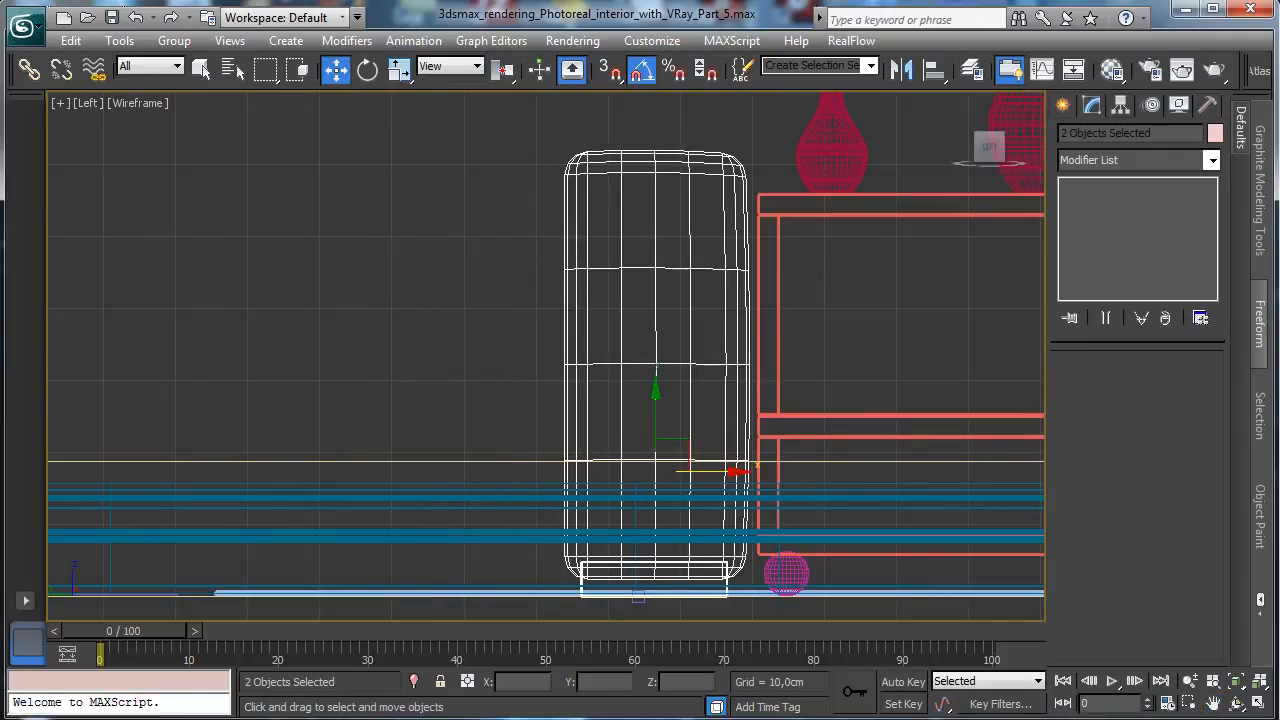
pyautogui.hotkey('alt', 'w')
pyautogui.rightClick(848, 484)
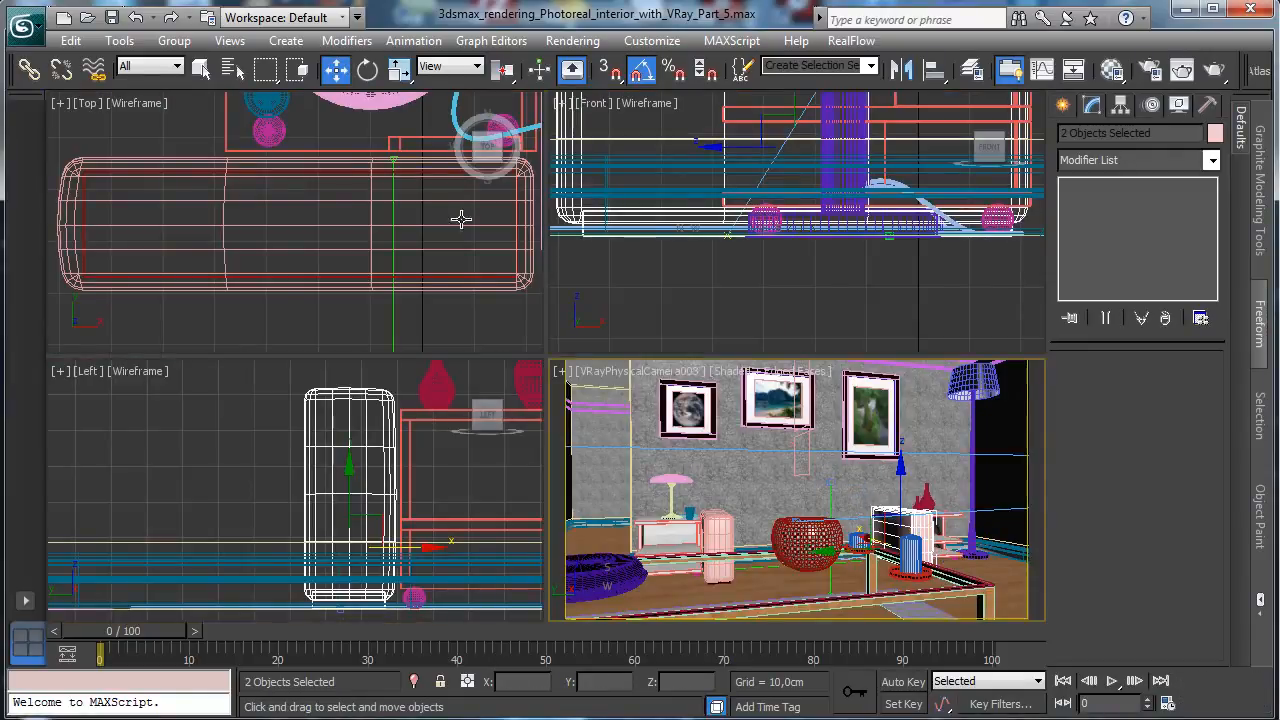
pyautogui.click(111, 17)
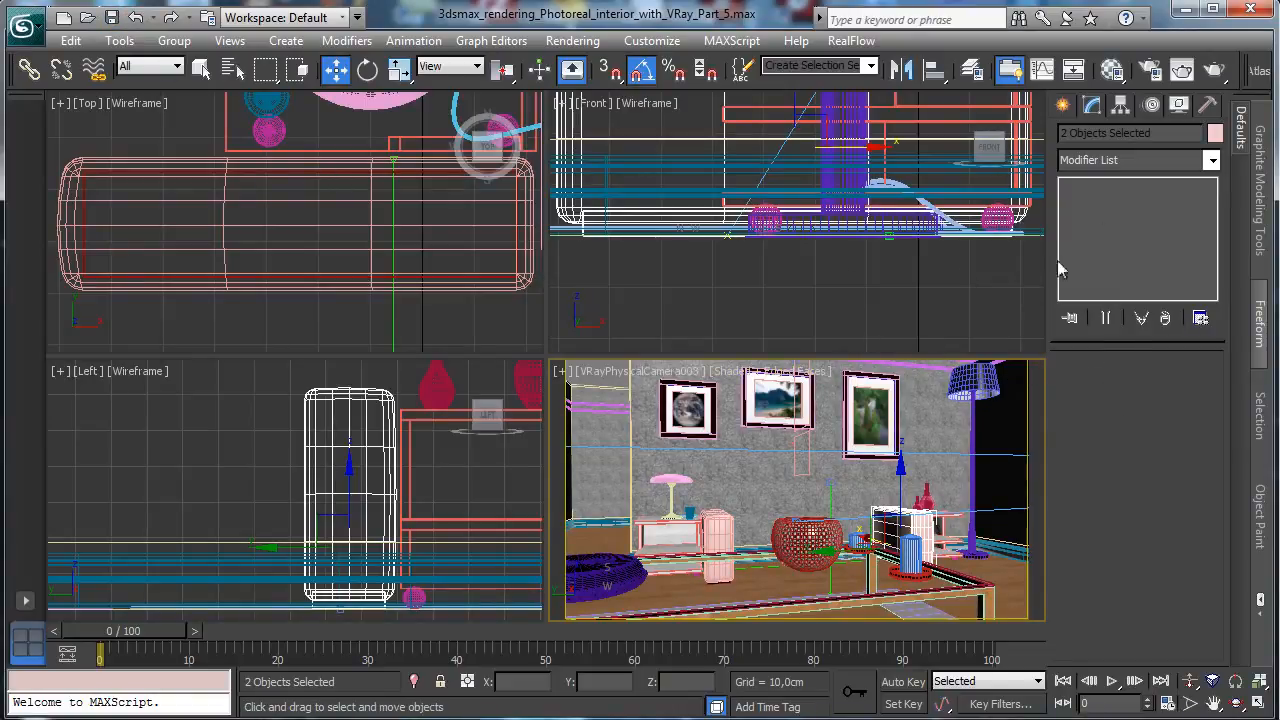
# - Create a seat chamfer box between the two armrests in the Top view, about 184 x 91 x 16 cm with a 2.7 cm fillet
pyautogui.click(1062, 104)
pyautogui.rightClick(393, 299)
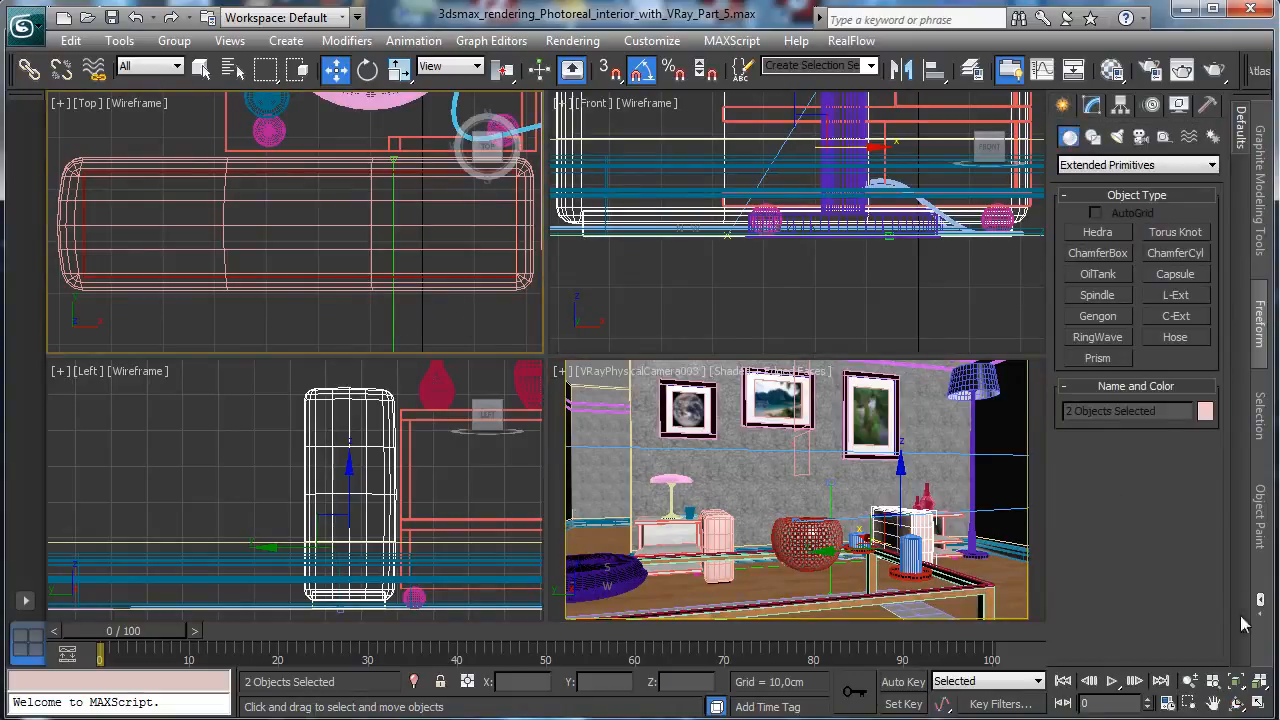
pyautogui.click(1236, 681)
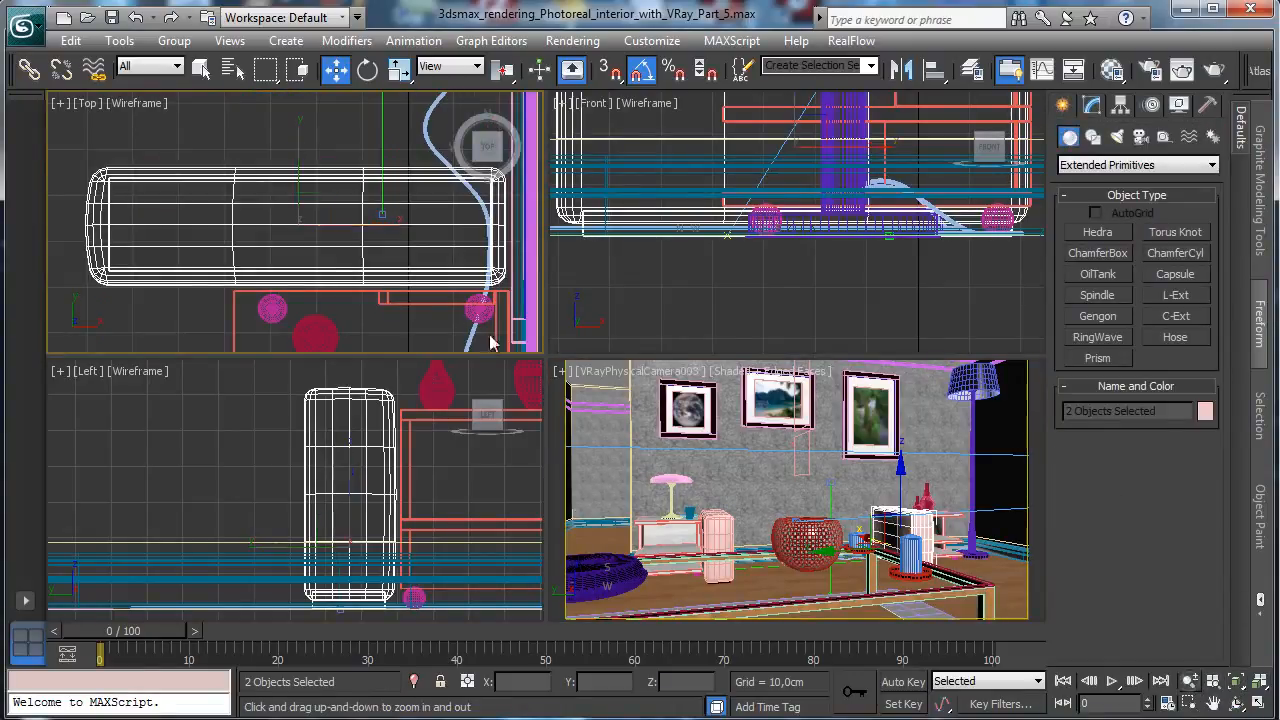
pyautogui.moveTo(490, 343); pyautogui.dragTo(490, 430)
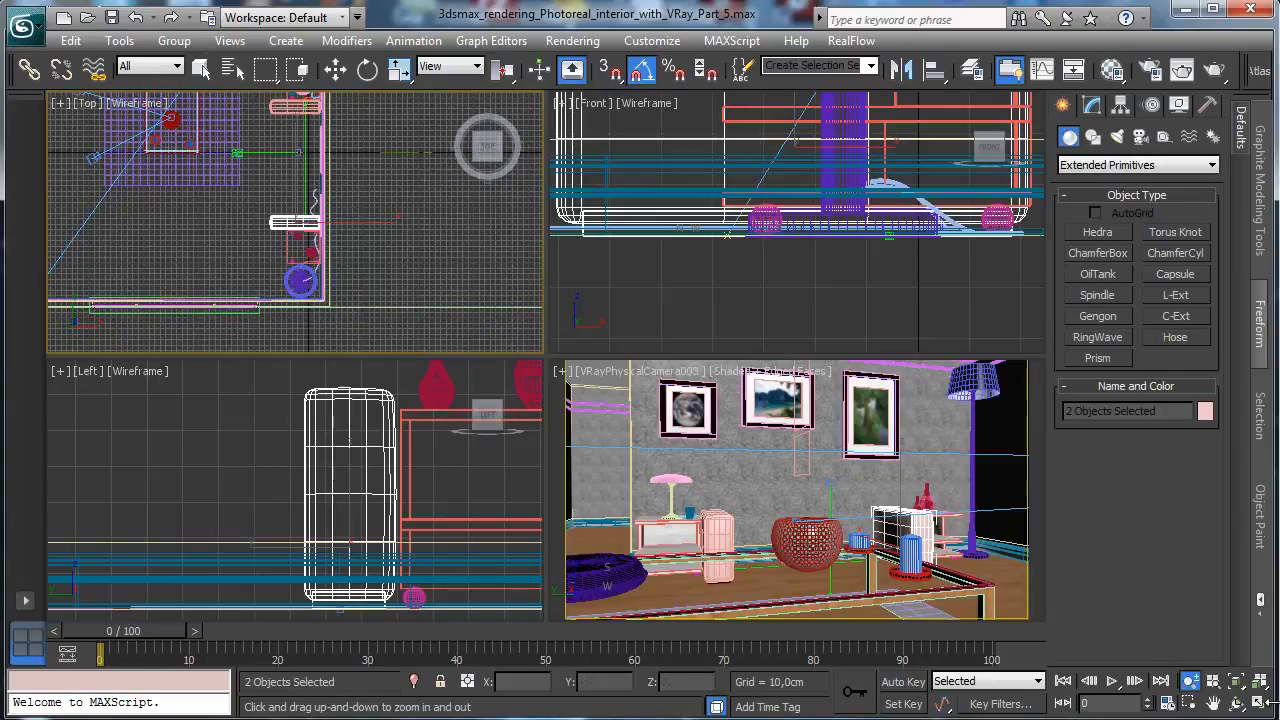
pyautogui.click(1259, 703)
pyautogui.click(1189, 703)
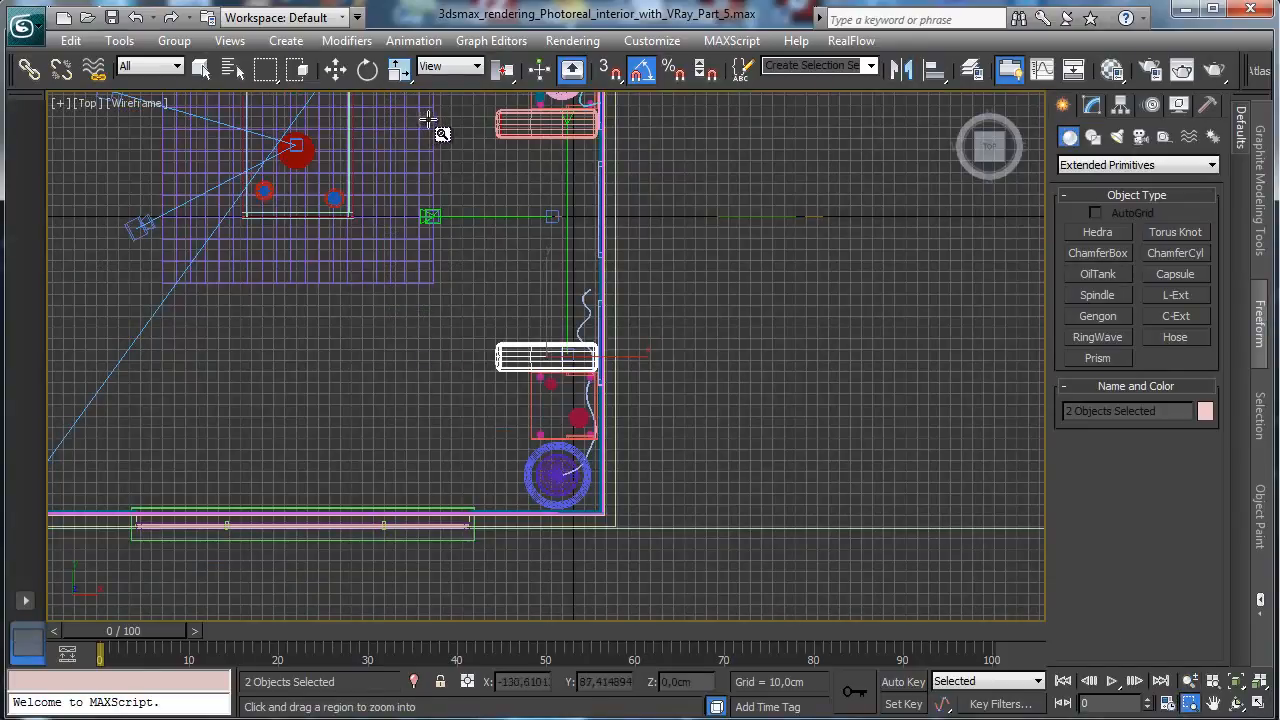
pyautogui.moveTo(428, 120); pyautogui.dragTo(665, 383)
pyautogui.click(1098, 253)
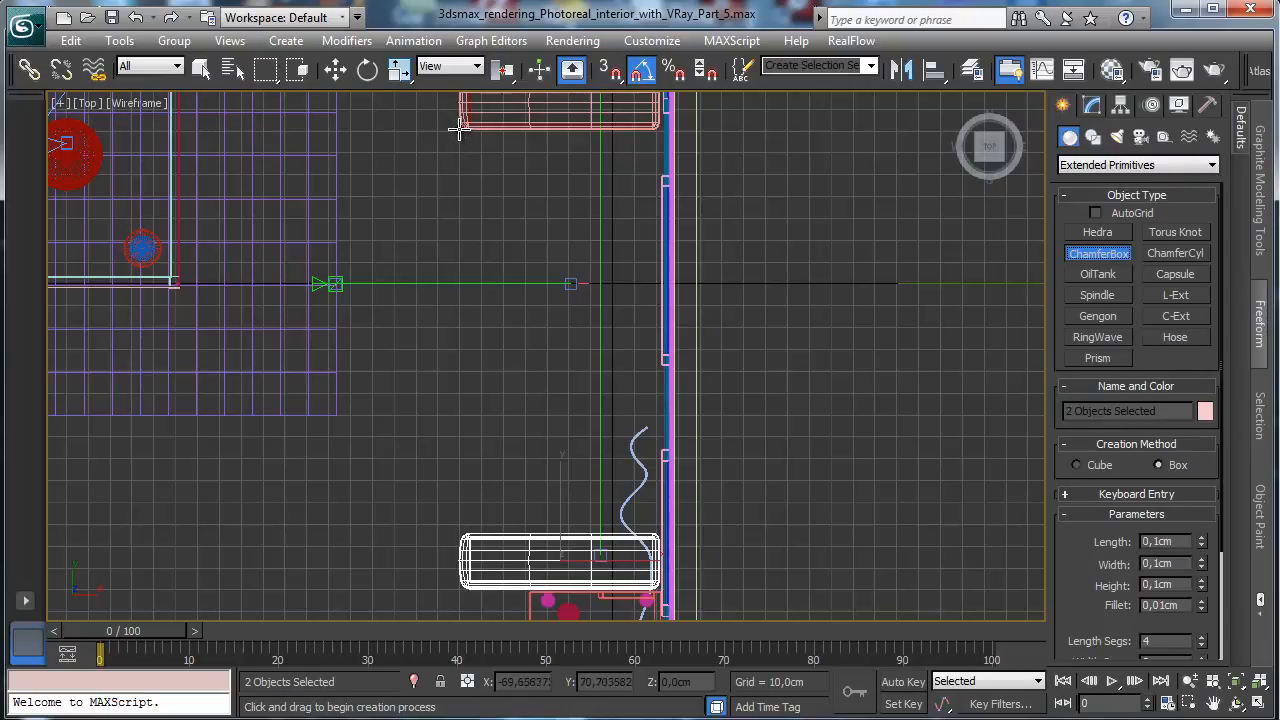
pyautogui.moveTo(458, 130); pyautogui.dragTo(660, 535)
pyautogui.click(648, 515)
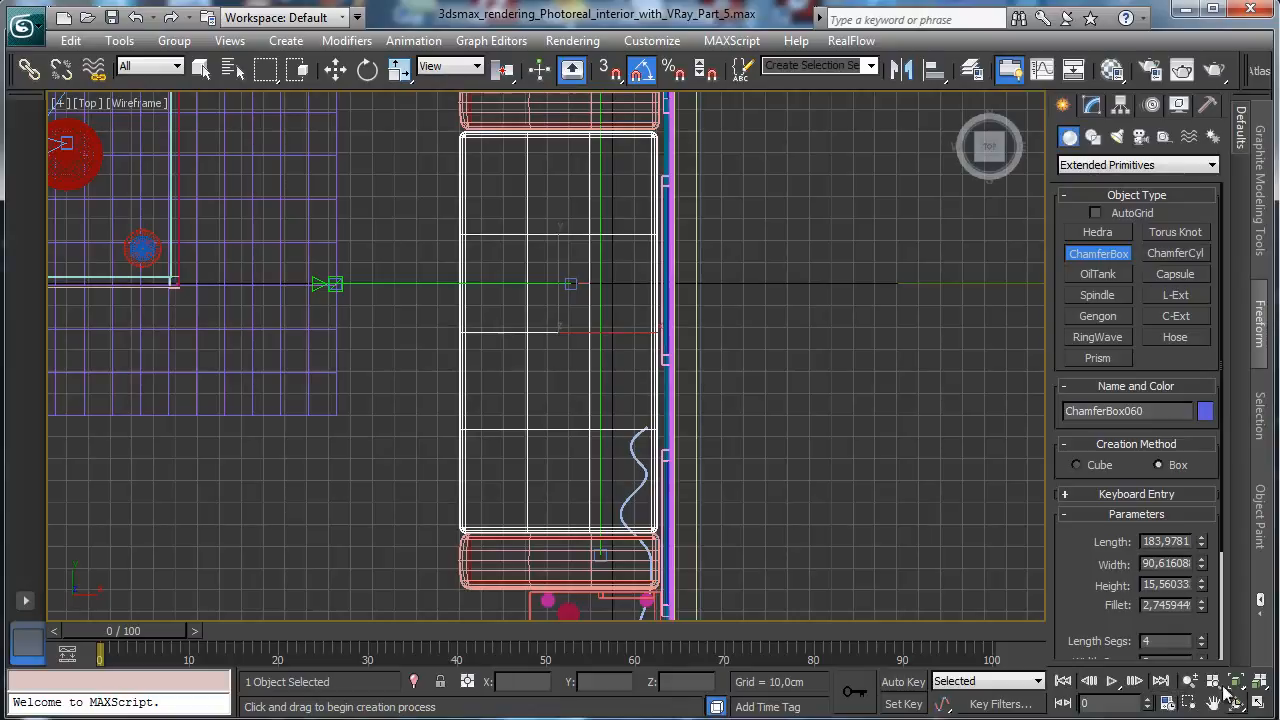
# - Raise the seat chamfer box off the floor to about 3 cm along Z in the camera view
pyautogui.click(1091, 104)
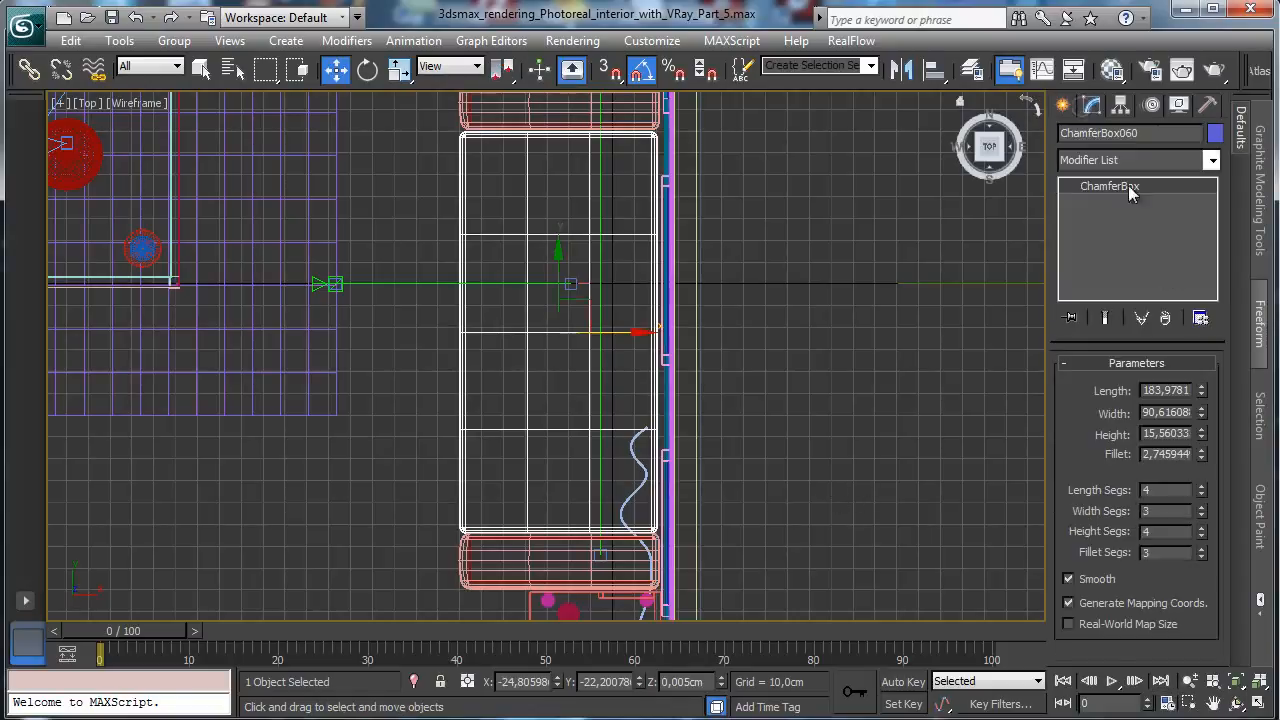
pyautogui.click(1258, 702)
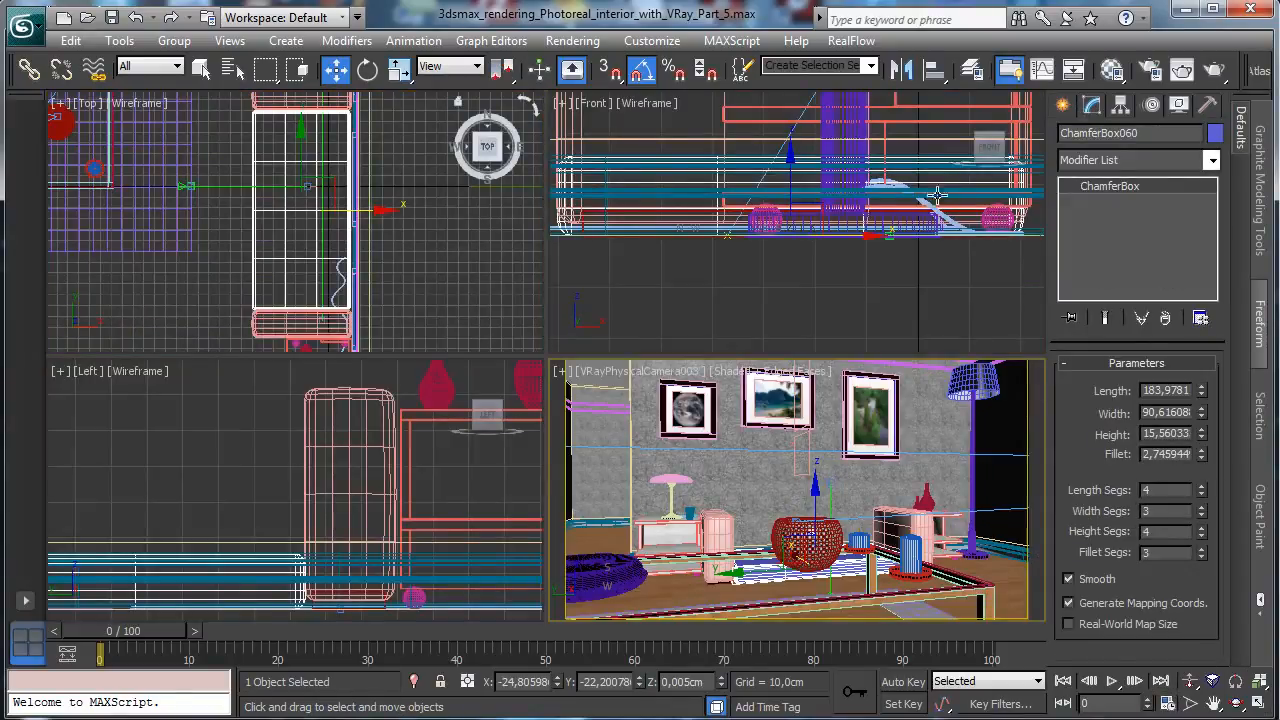
pyautogui.rightClick(362, 513)
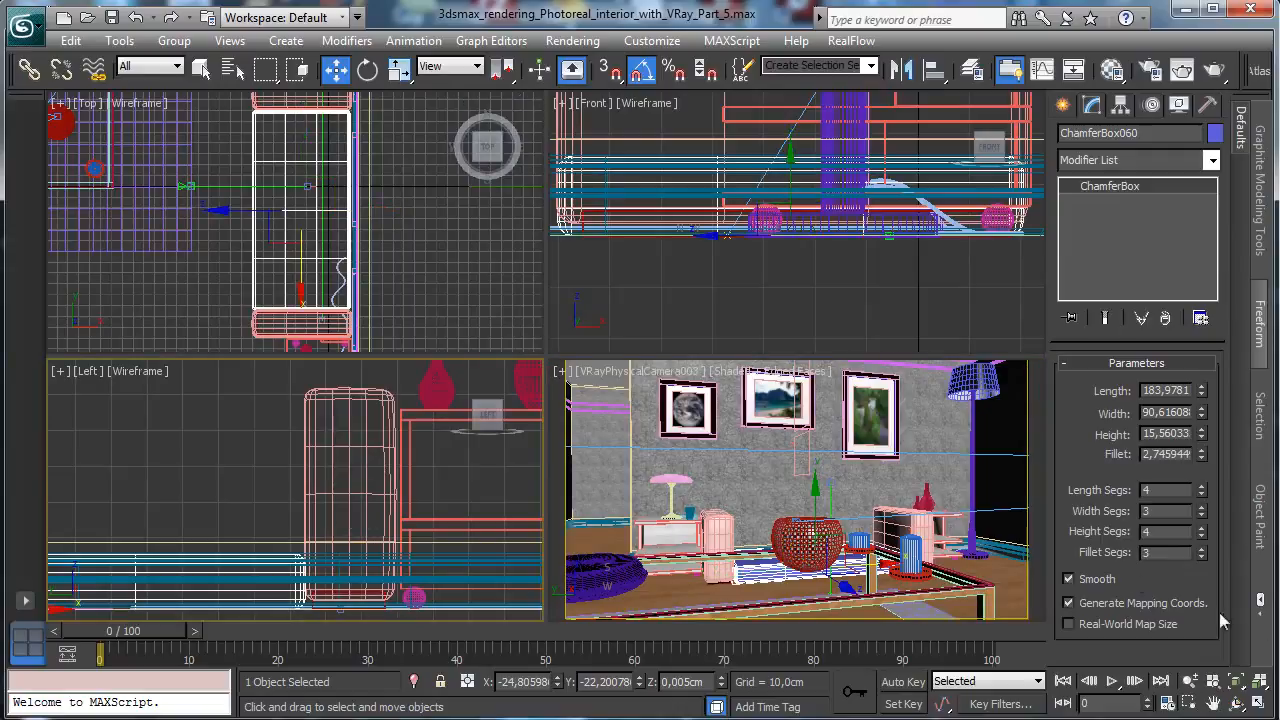
pyautogui.click(1214, 704)
pyautogui.moveTo(426, 480); pyautogui.dragTo(68, 470)
pyautogui.click(335, 68)
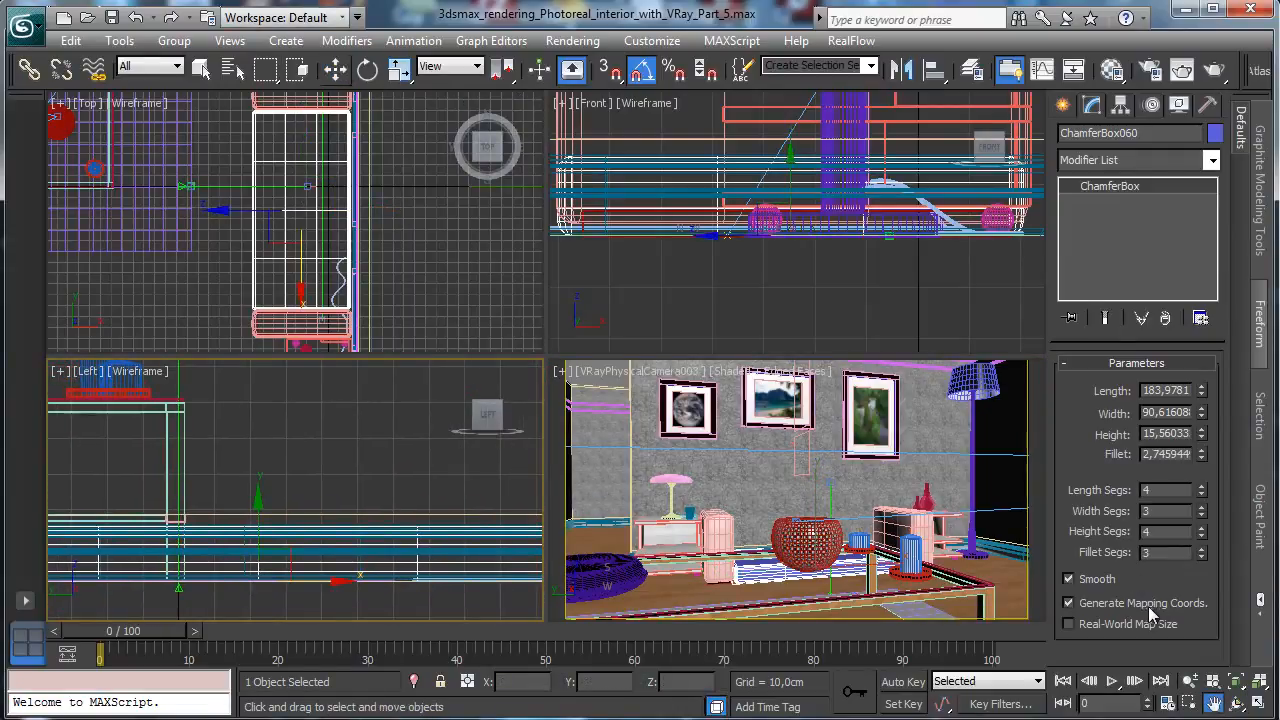
pyautogui.rightClick(1022, 524)
pyautogui.click(1258, 704)
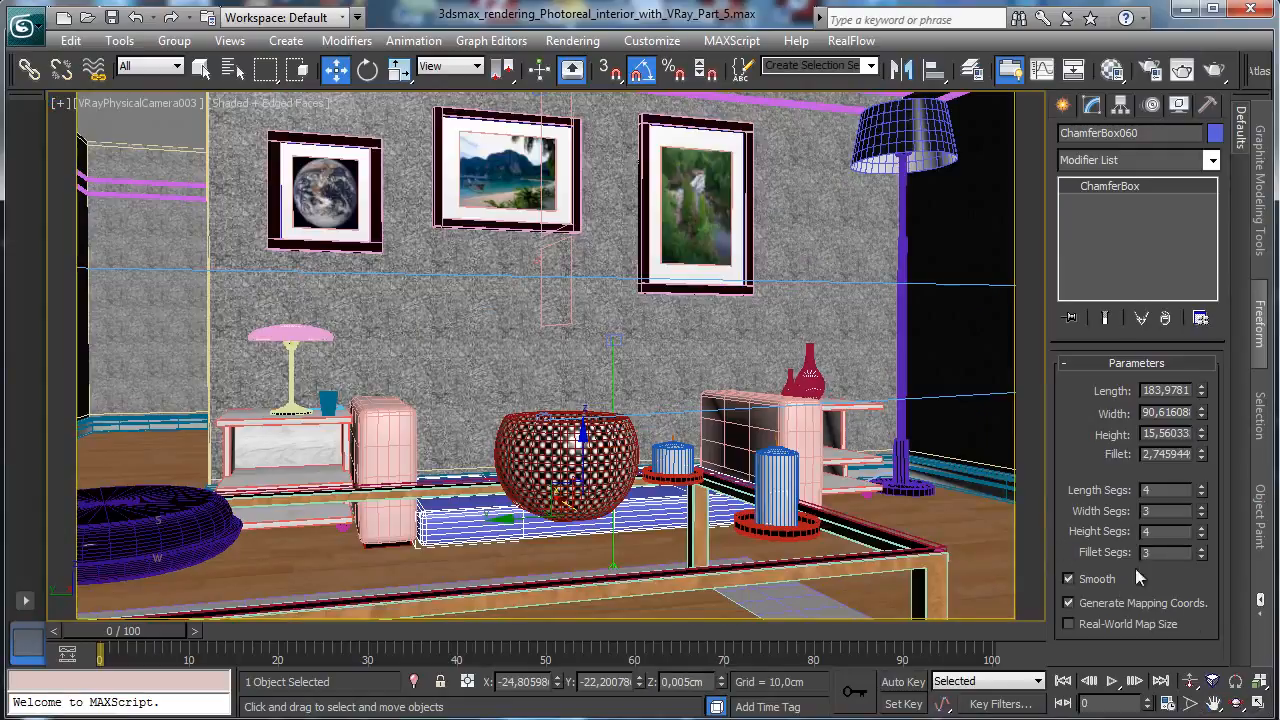
pyautogui.rightClick(585, 433)
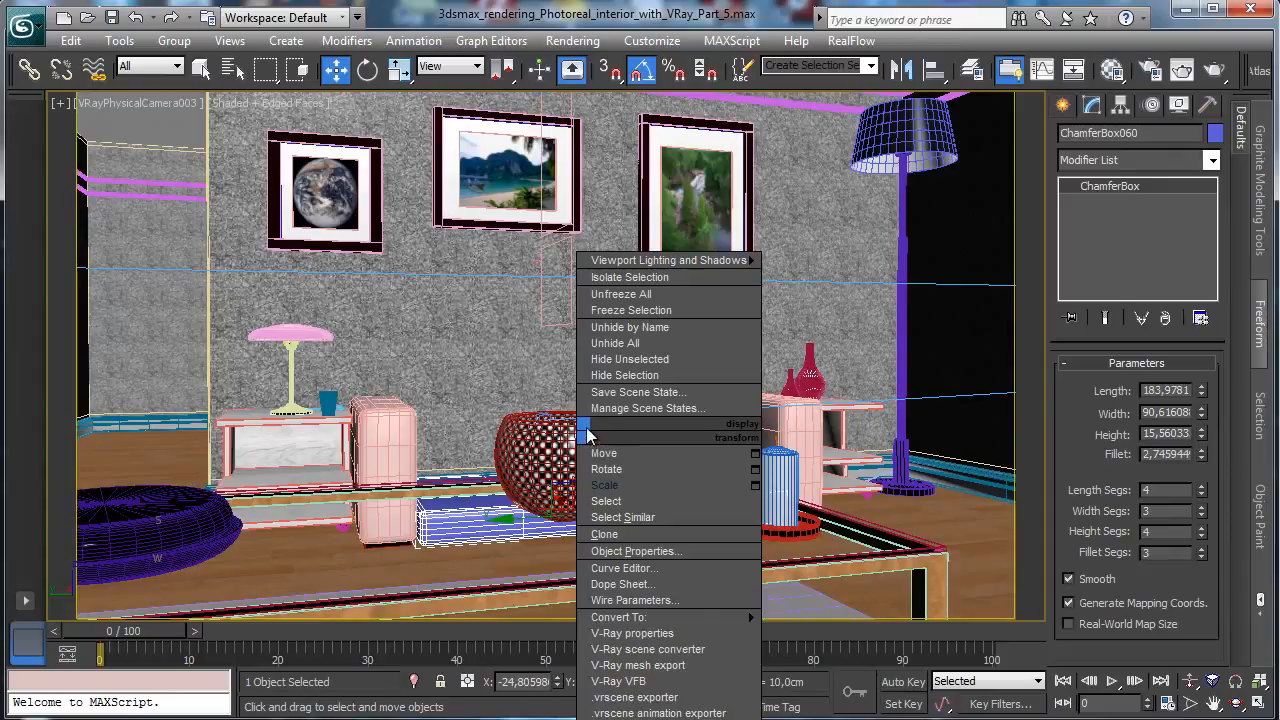
pyautogui.click(592, 453)
pyautogui.moveTo(585, 453); pyautogui.dragTo(581, 446)
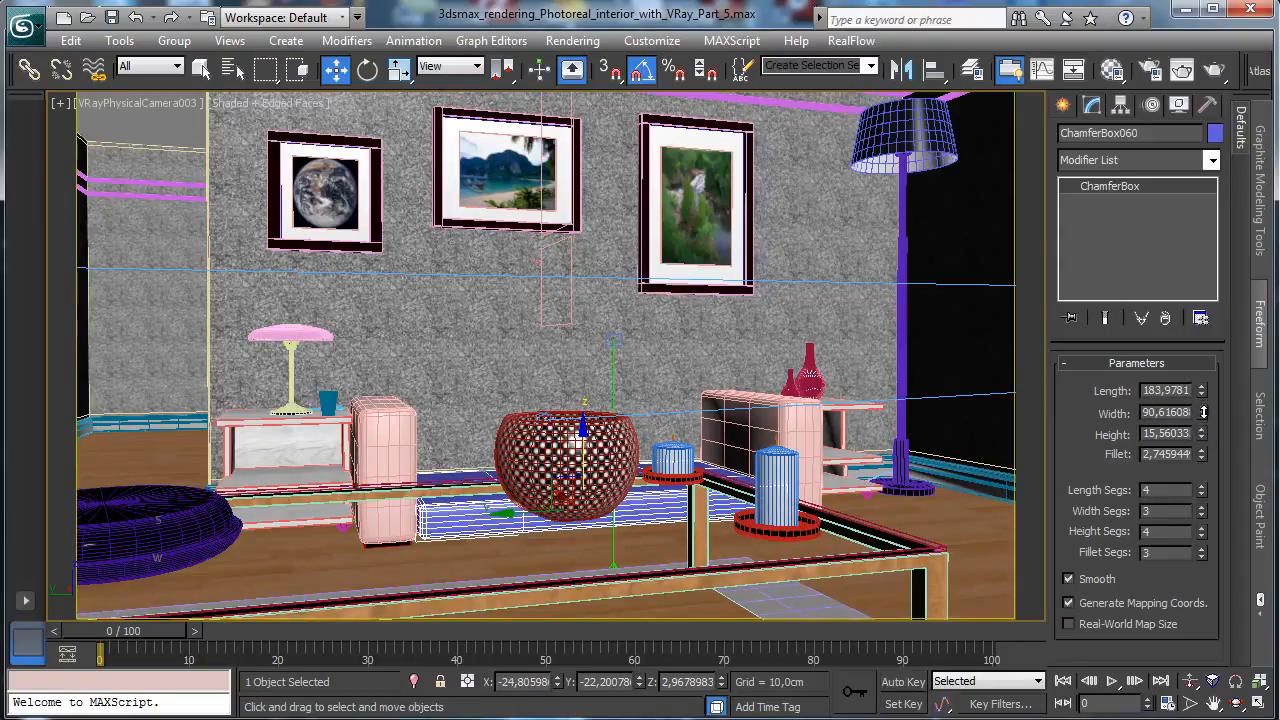
# - Set the seat chamfer box's height to 25 cm
pyautogui.moveTo(1203, 412); pyautogui.dragTo(1206, 399)
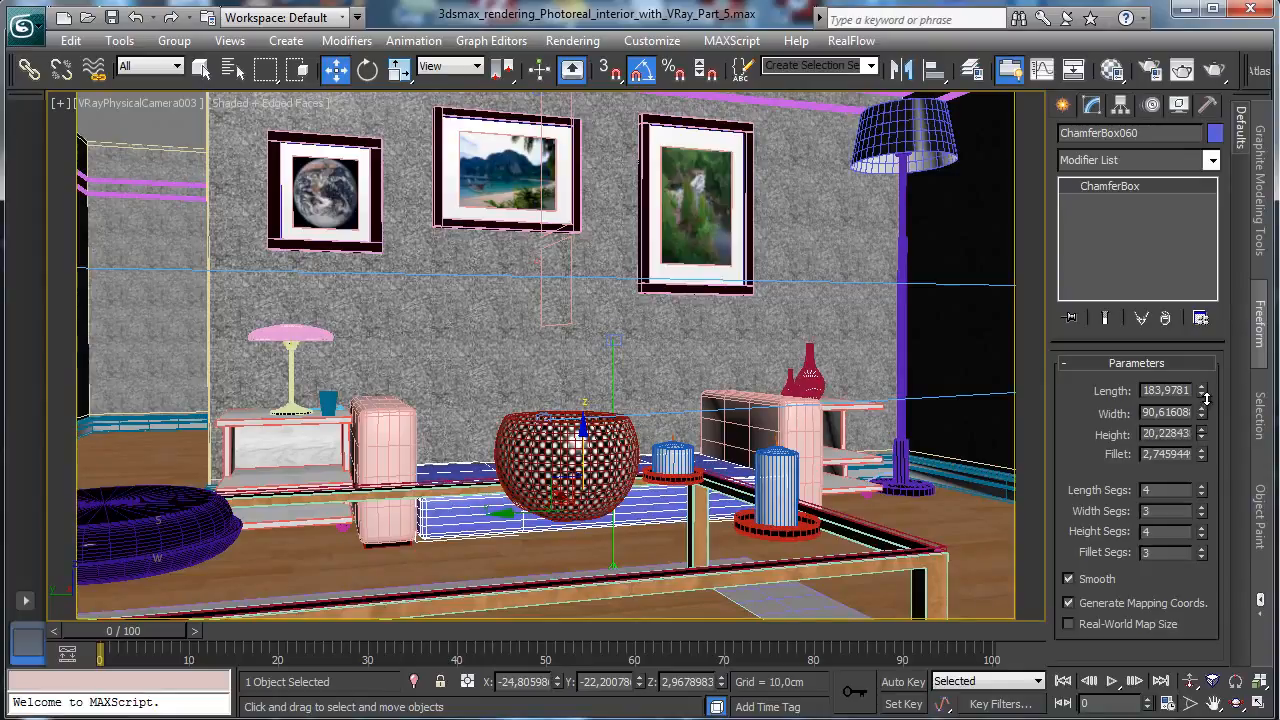
pyautogui.doubleClick(1158, 433)
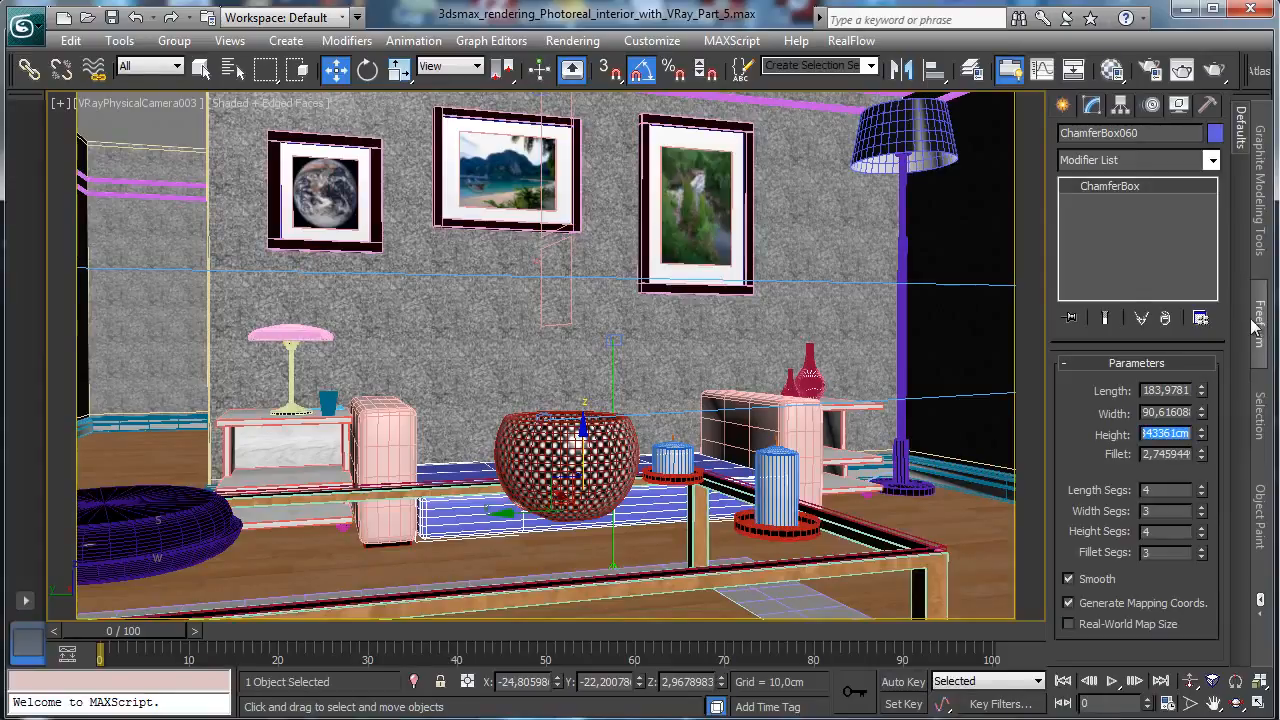
pyautogui.write('30')
pyautogui.press('Return')
pyautogui.write('25')
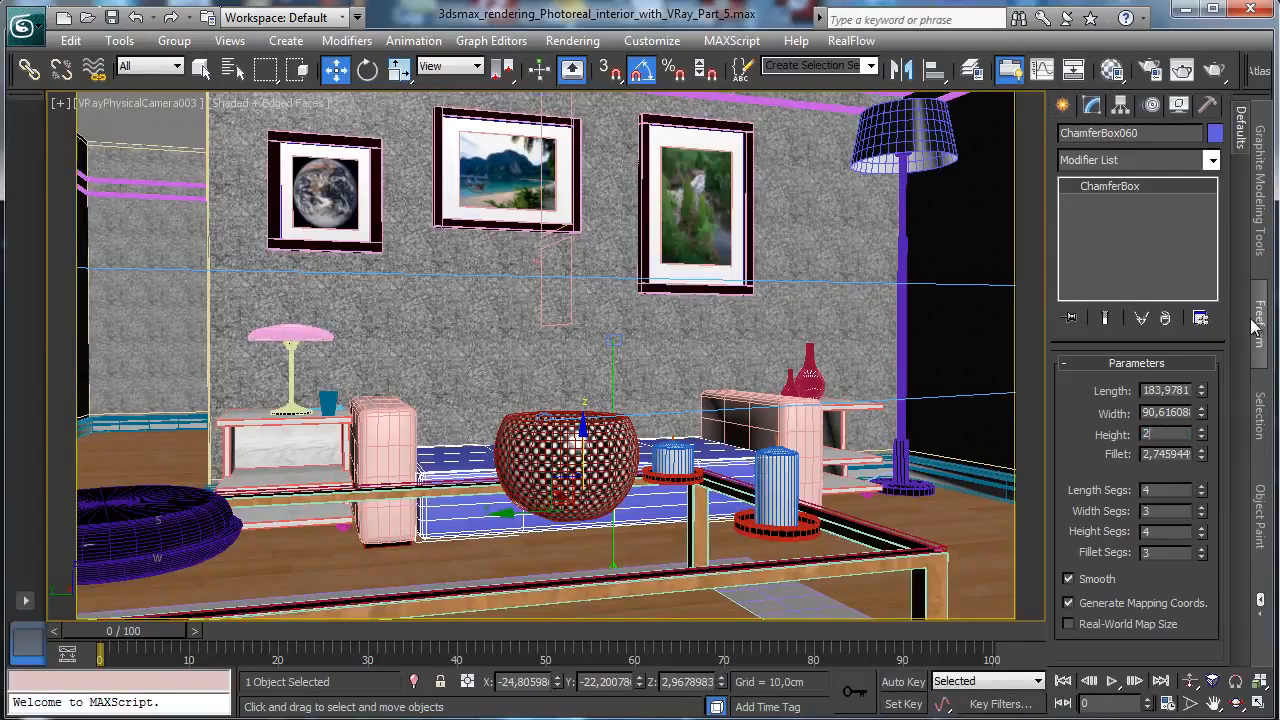
pyautogui.press('Return')
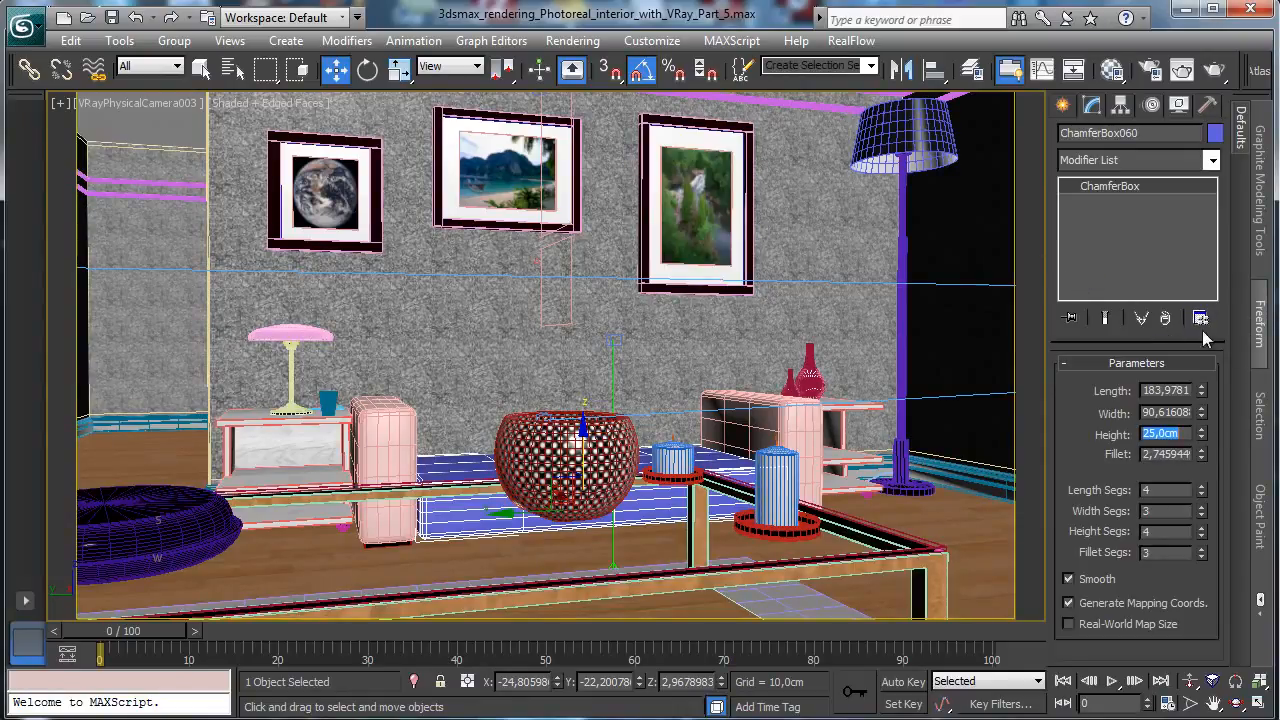
# - Lower the seat box vertically in the Left view to a Z position of about 1.1 cm
pyautogui.click(1258, 703)
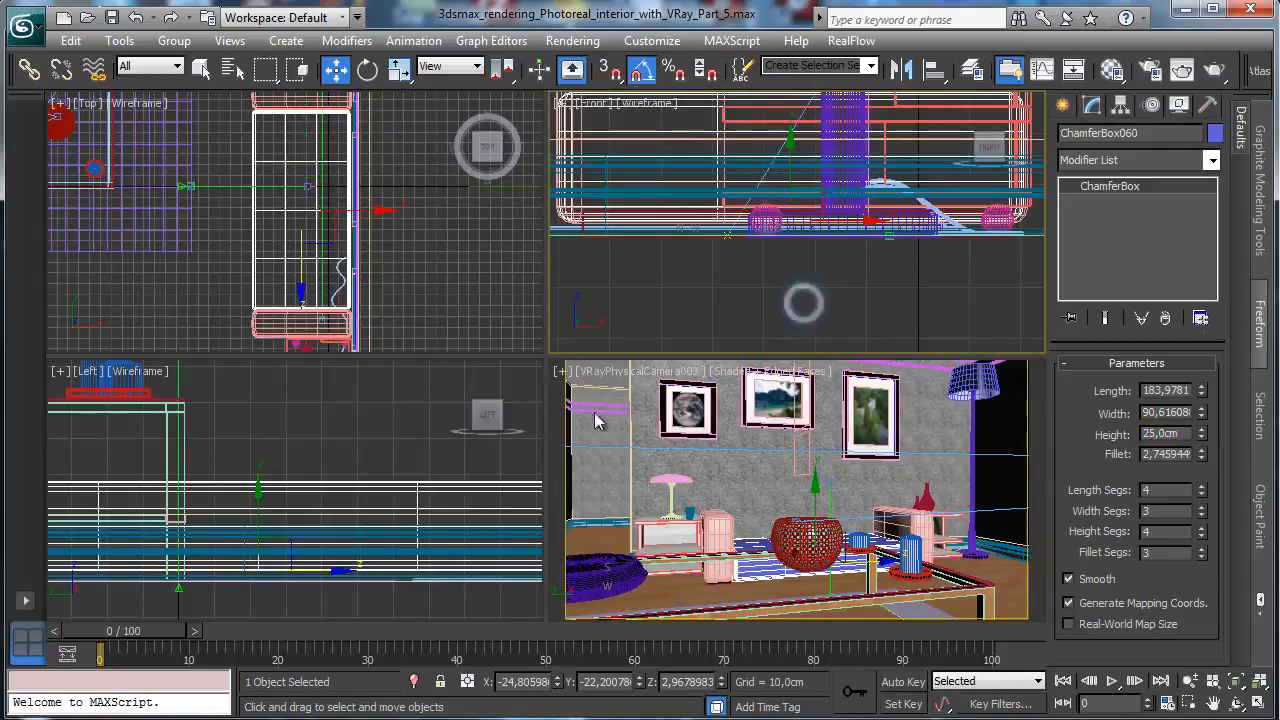
pyautogui.rightClick(440, 480)
pyautogui.click(1258, 703)
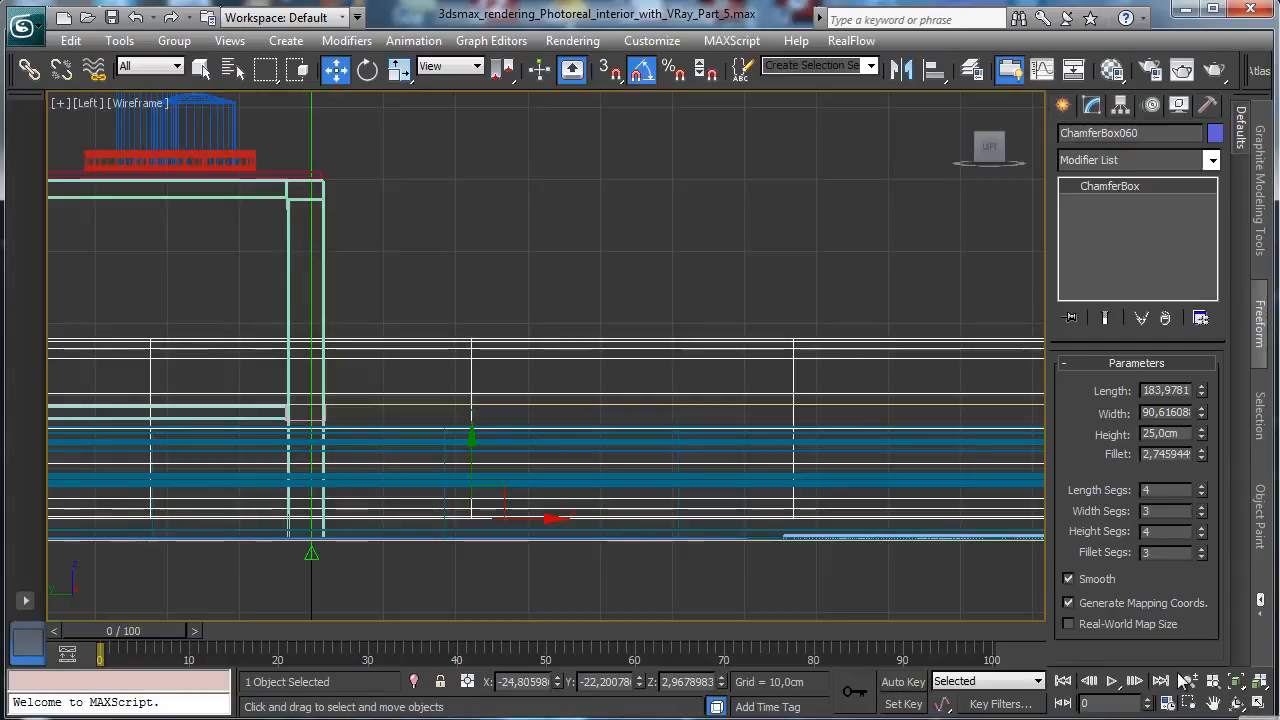
pyautogui.click(627, 434)
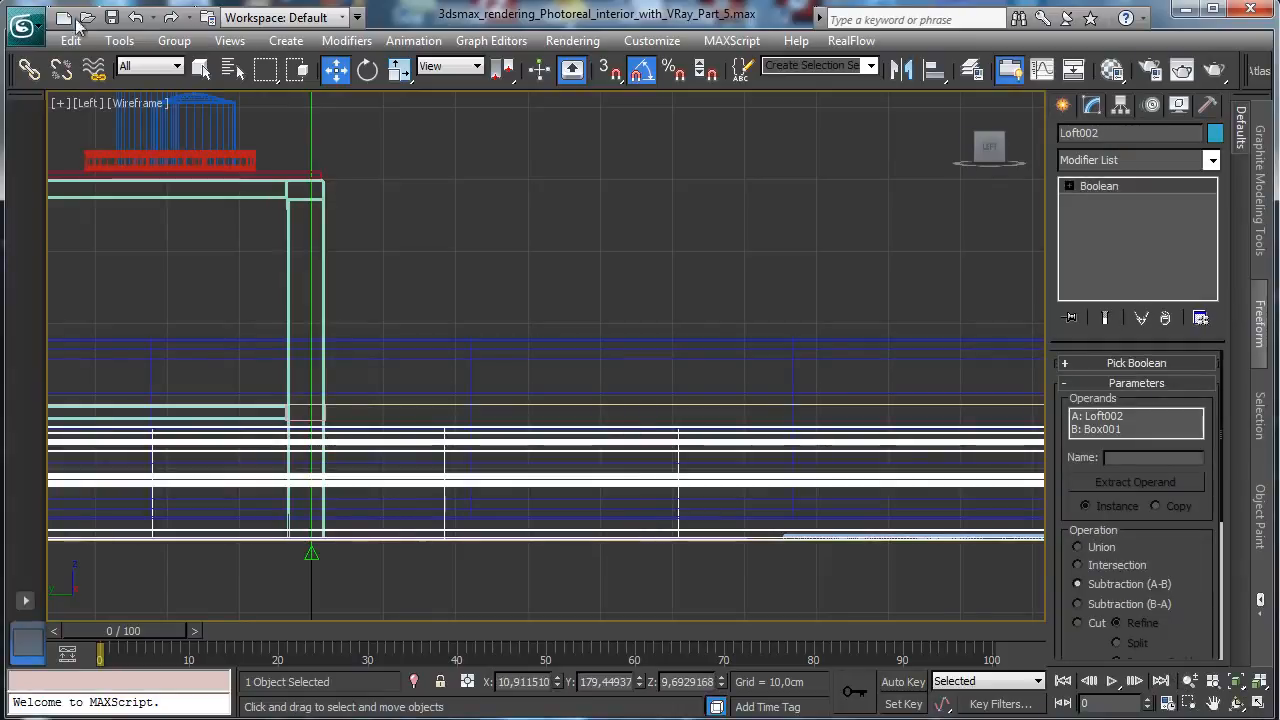
pyautogui.click(135, 17)
pyautogui.click(1189, 681)
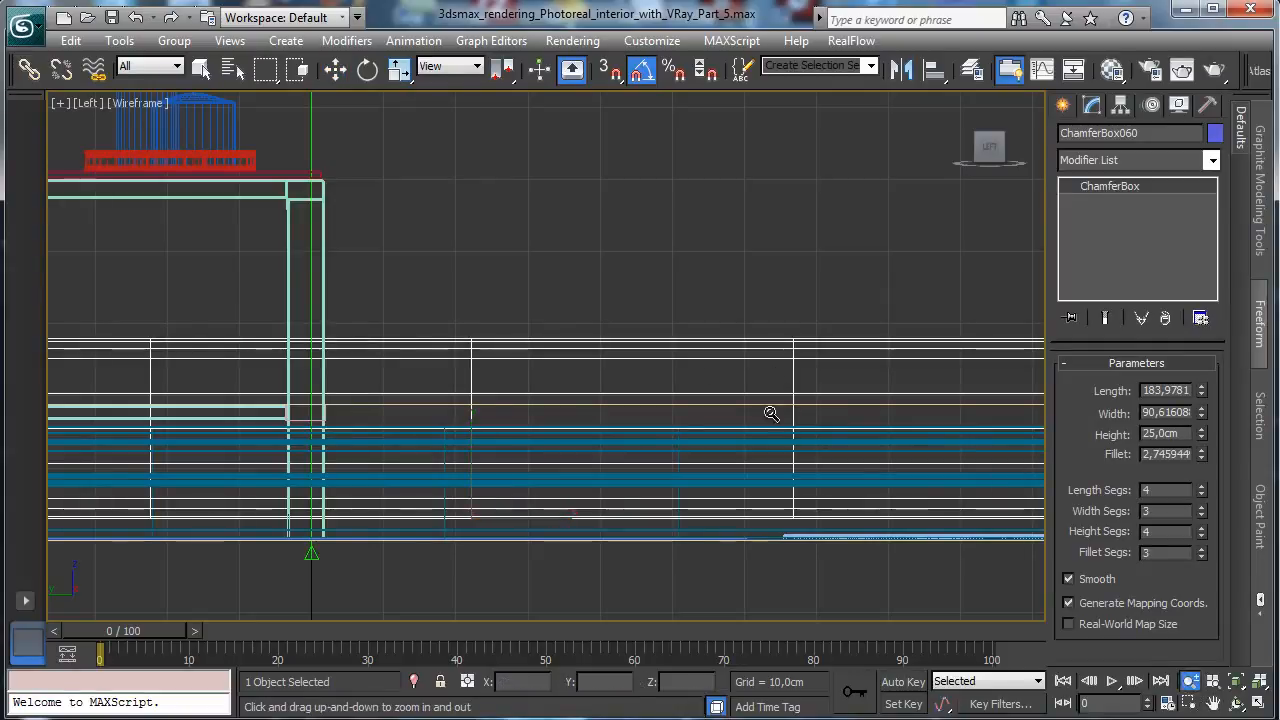
pyautogui.moveTo(766, 411); pyautogui.dragTo(734, 423)
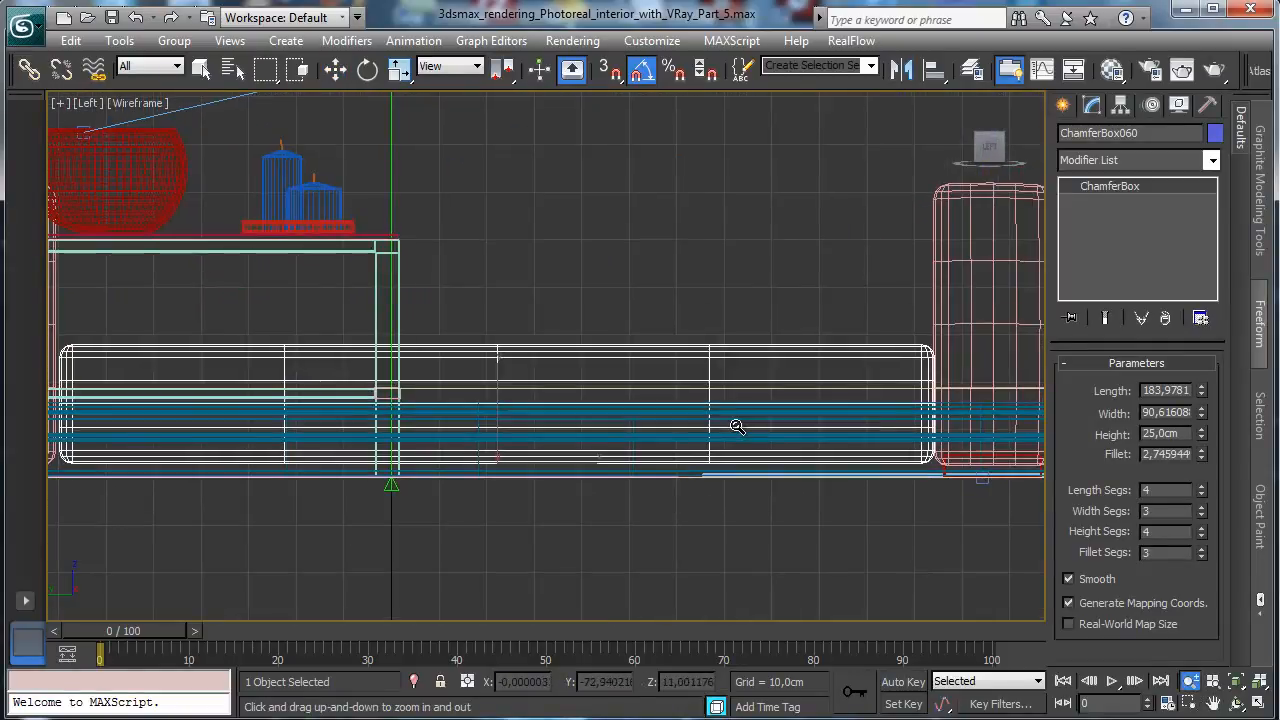
pyautogui.click(337, 68)
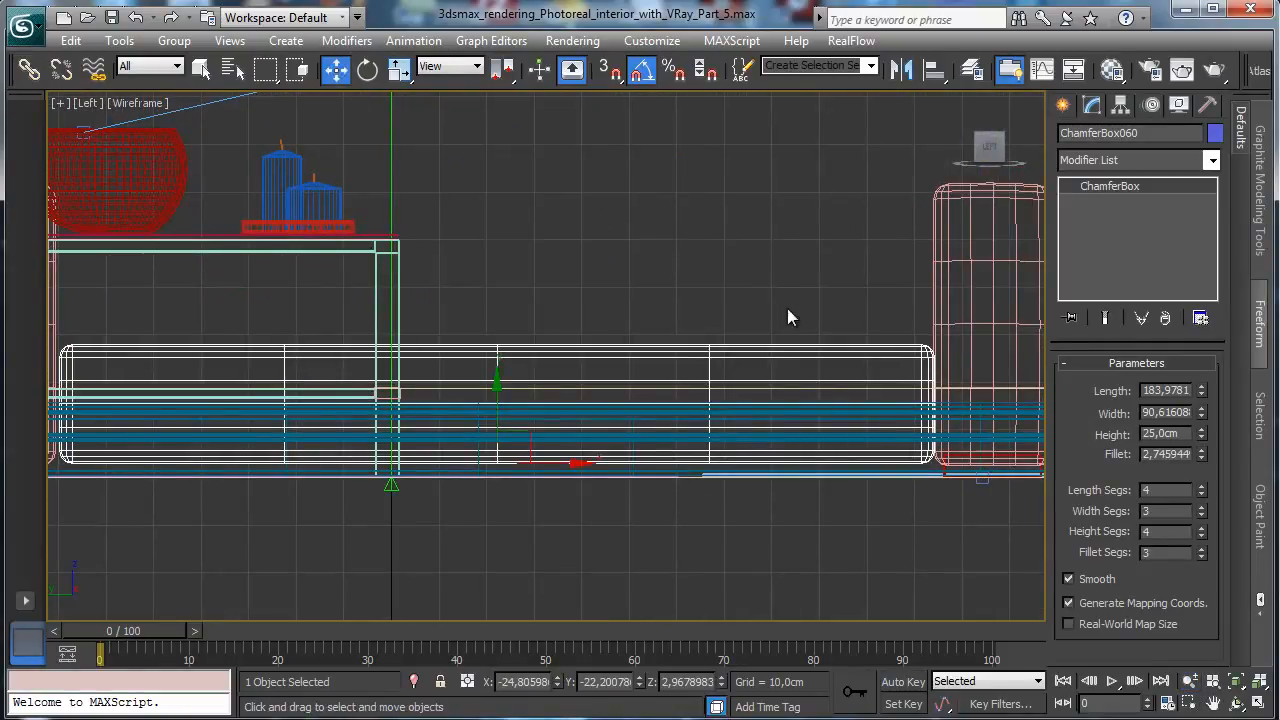
pyautogui.moveTo(498, 404); pyautogui.dragTo(498, 414)
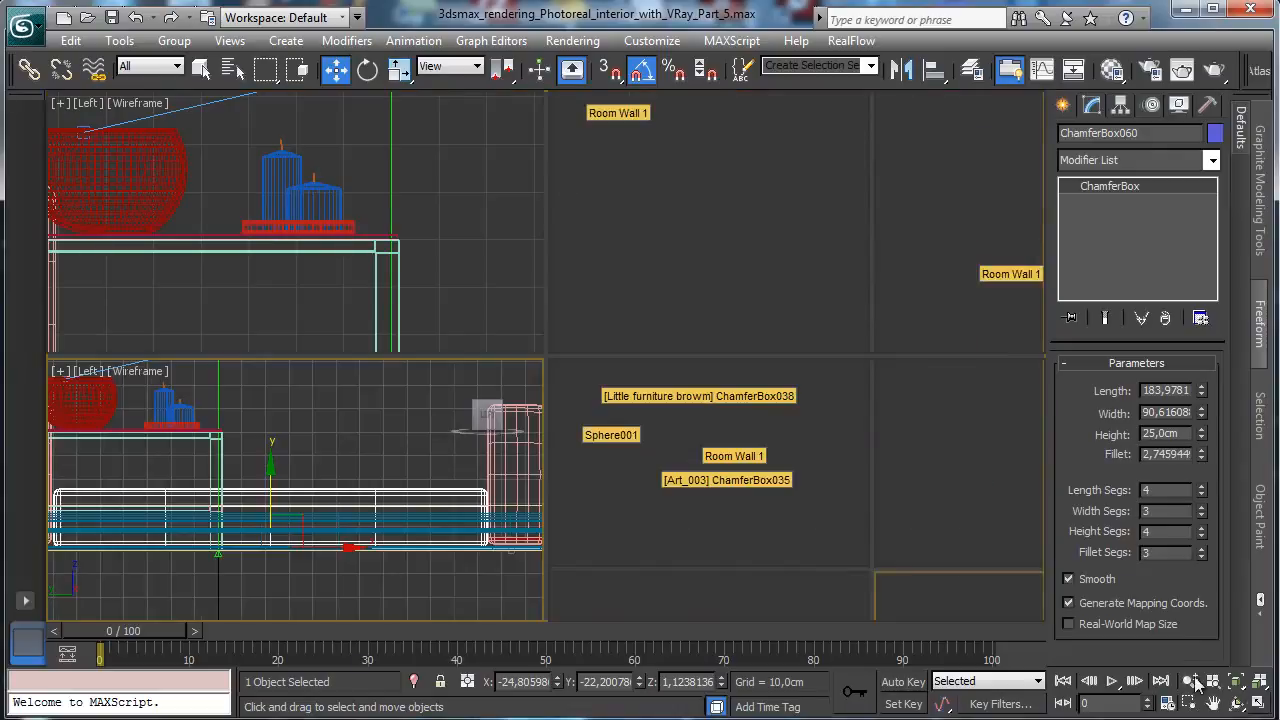
pyautogui.click(1259, 705)
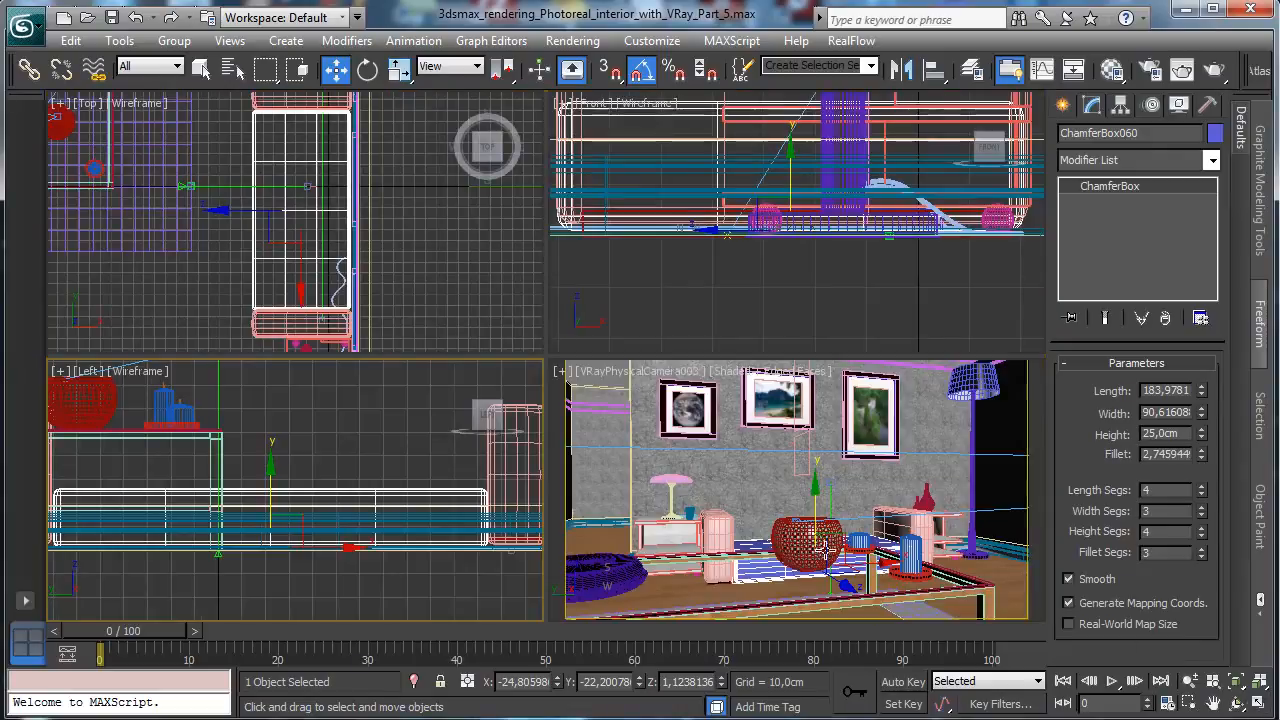
pyautogui.click(1108, 188)
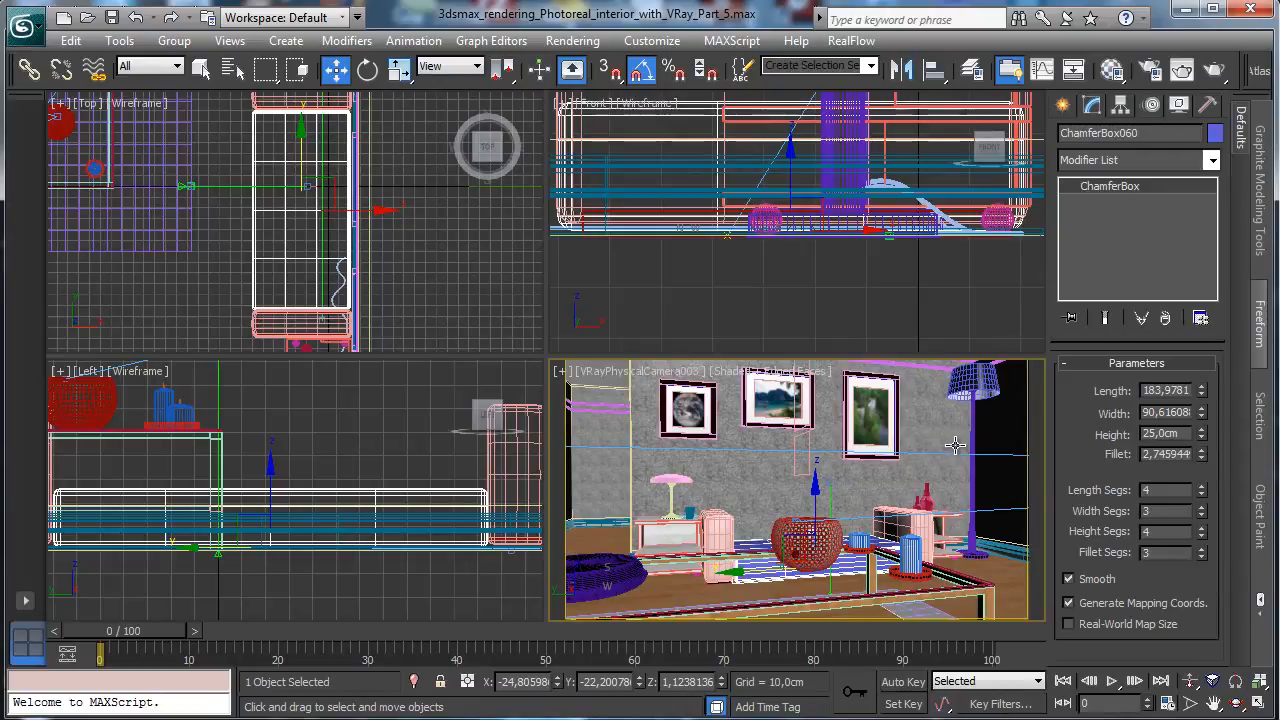
pyautogui.click(1063, 106)
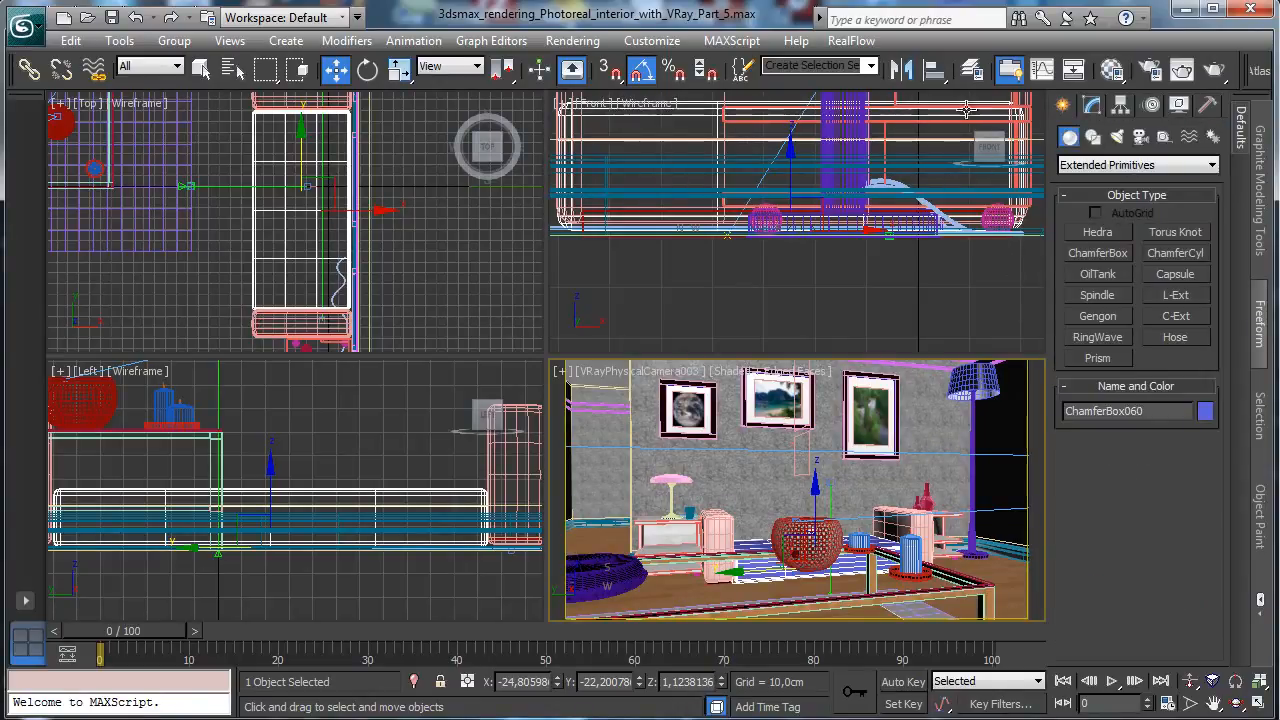
pyautogui.click(1091, 106)
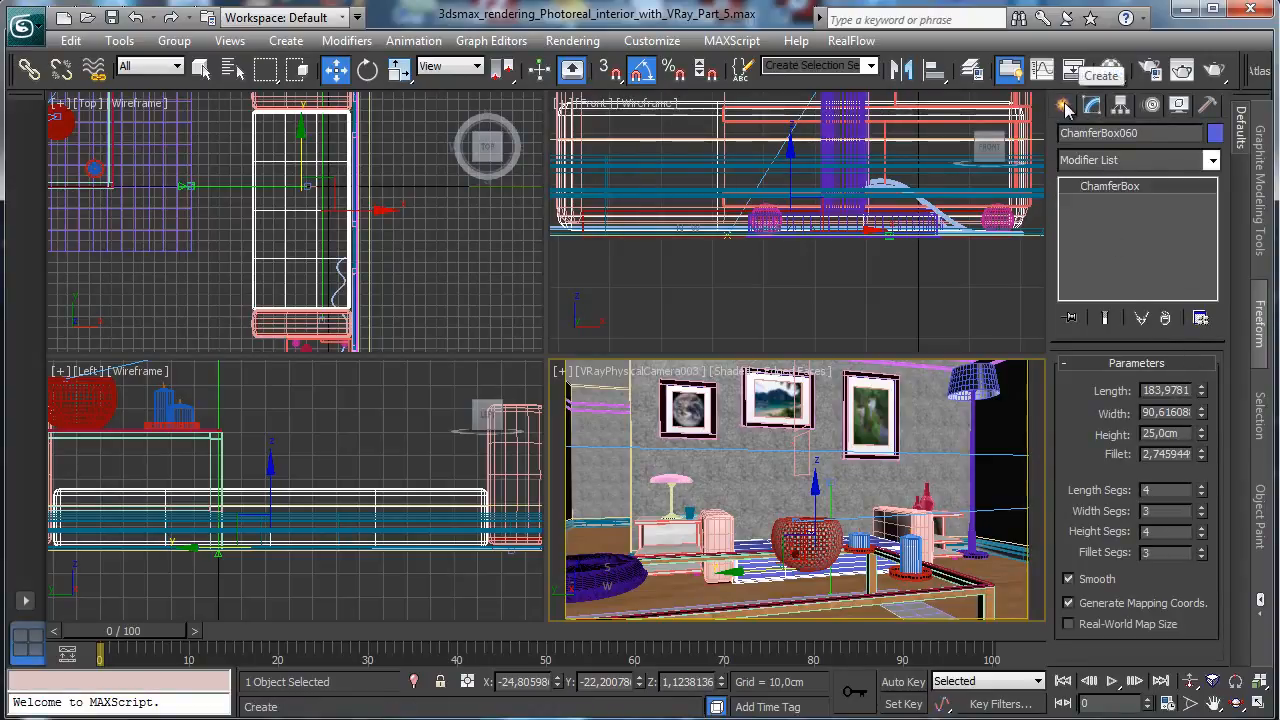
pyautogui.click(1259, 704)
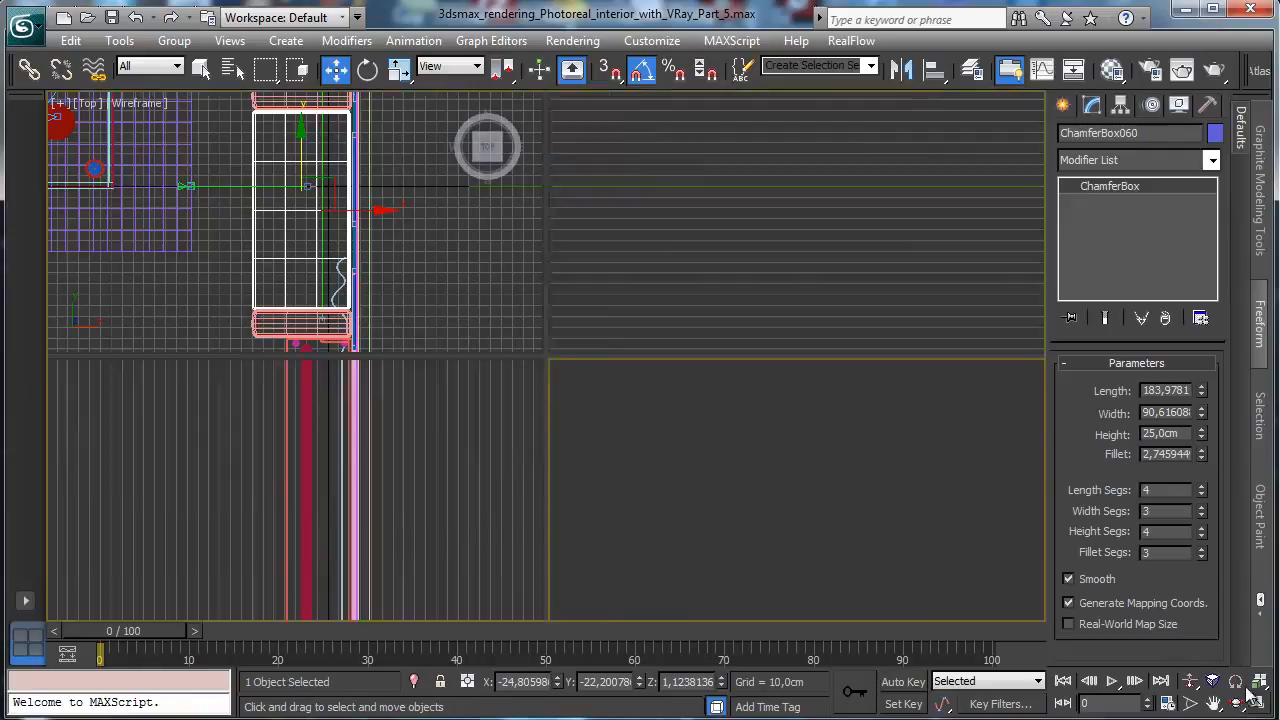
pyautogui.click(1259, 704)
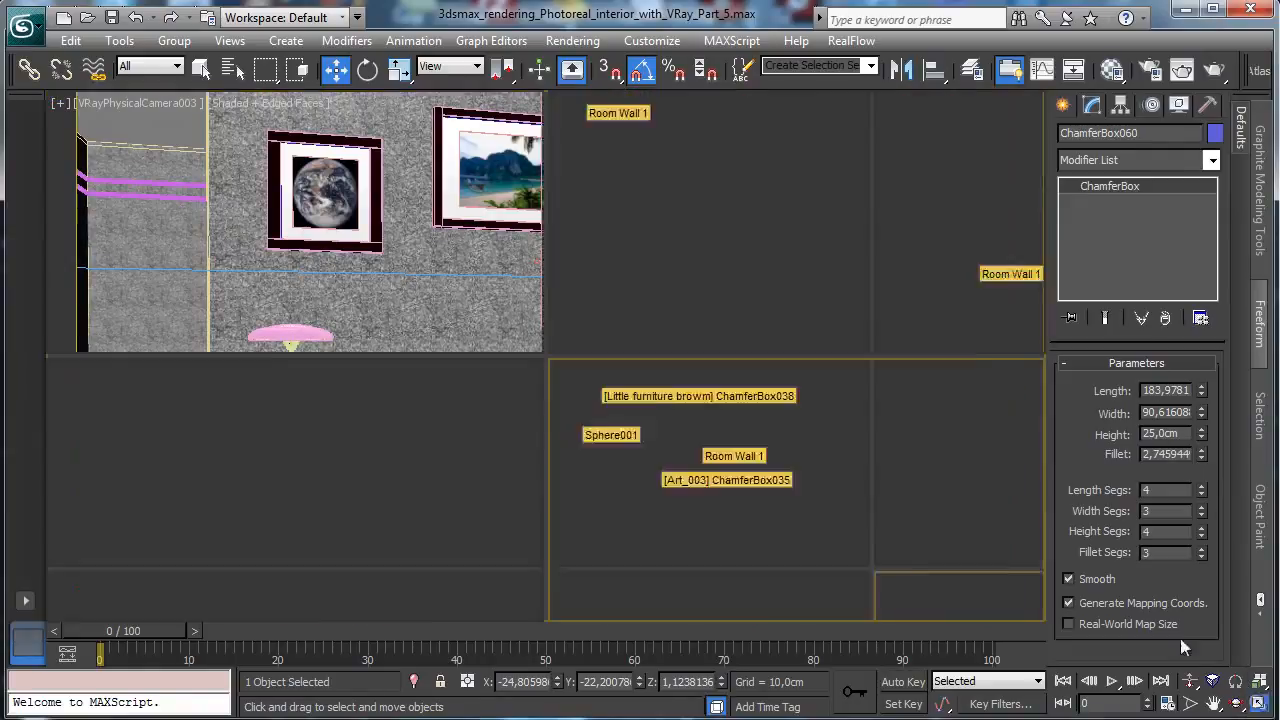
# - Create a cushion chamfer box over one half of the seat in the Top view, about 85 x 68 x 10.5 cm, with rounded edges
pyautogui.click(1262, 703)
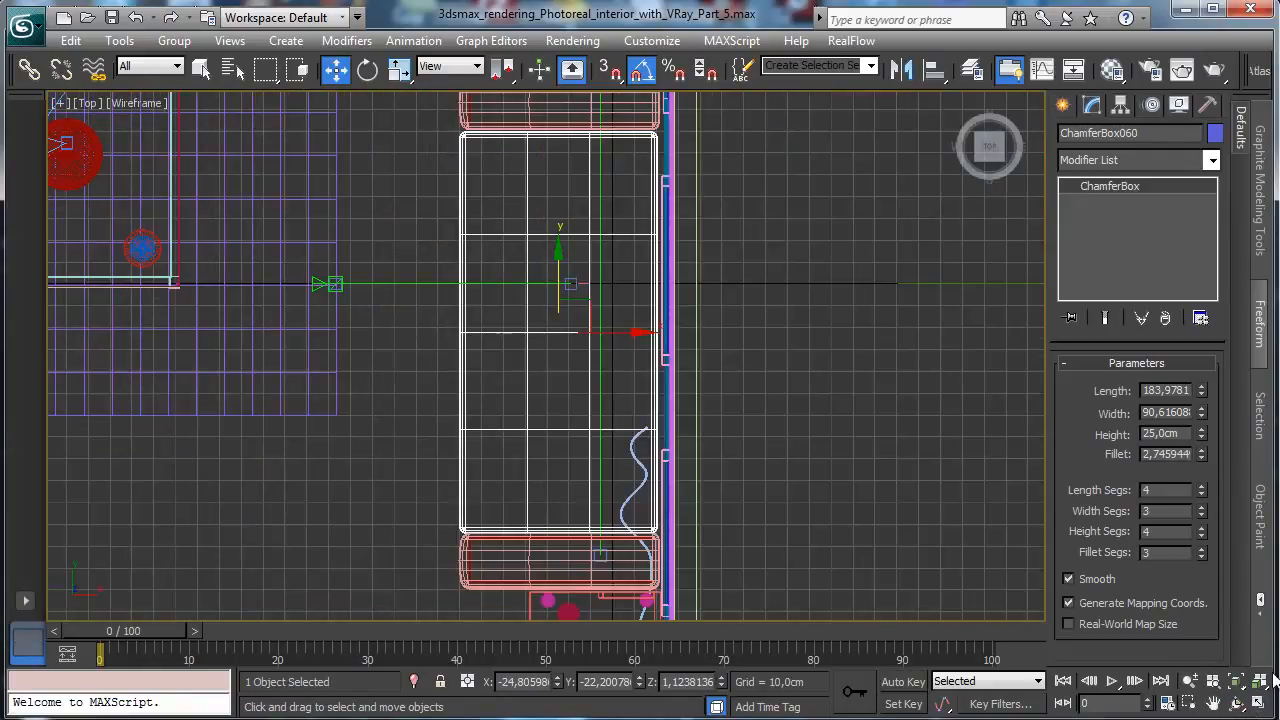
pyautogui.click(1063, 106)
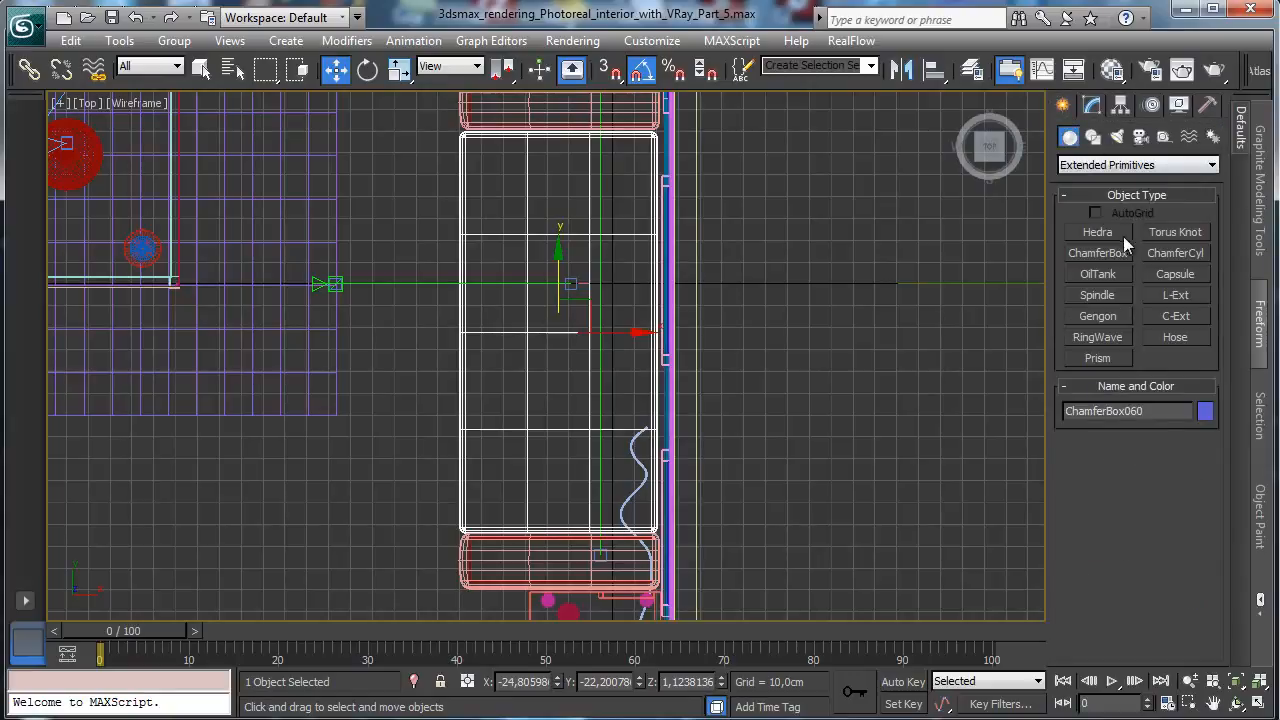
pyautogui.click(1098, 253)
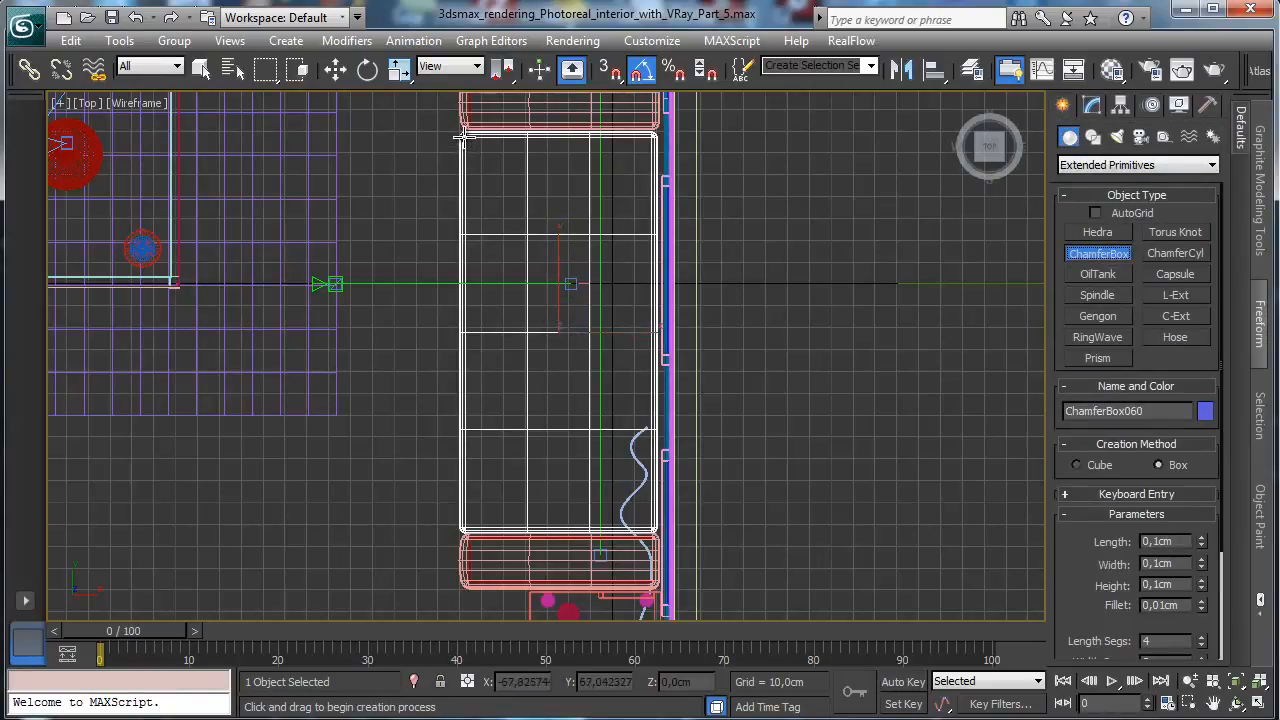
pyautogui.moveTo(464, 136); pyautogui.dragTo(614, 320)
pyautogui.click(614, 300)
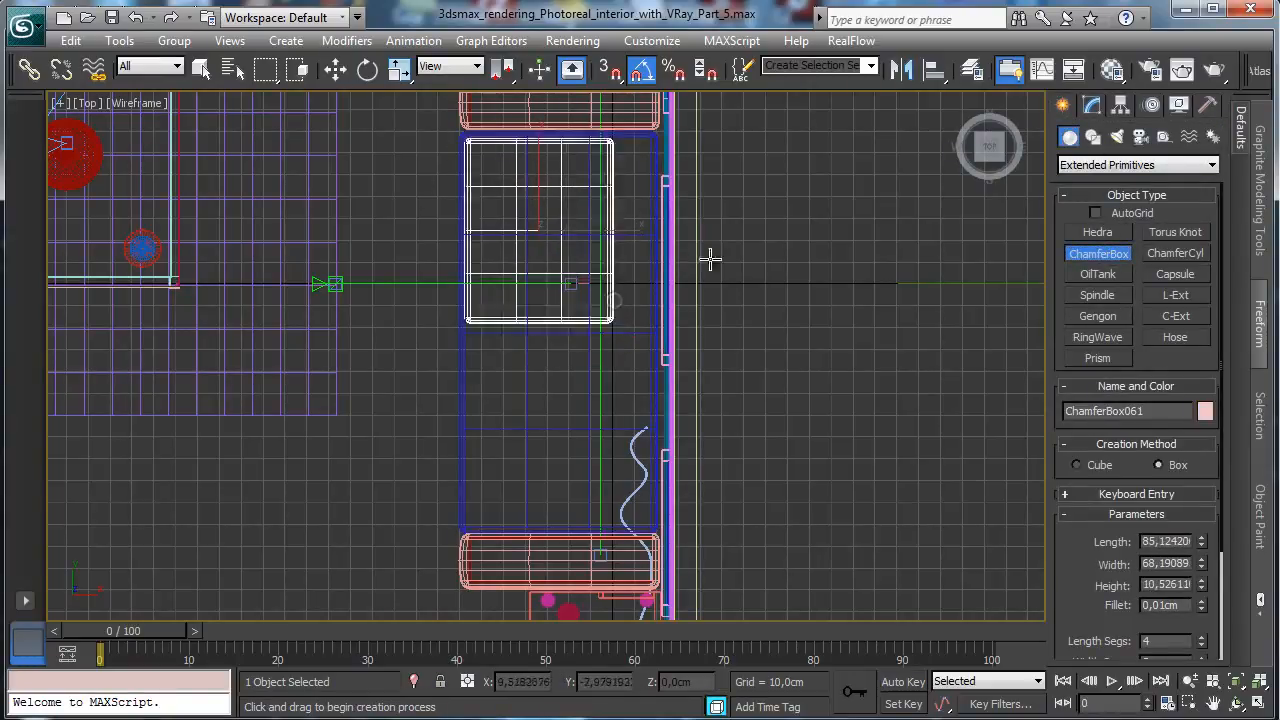
pyautogui.click(709, 260)
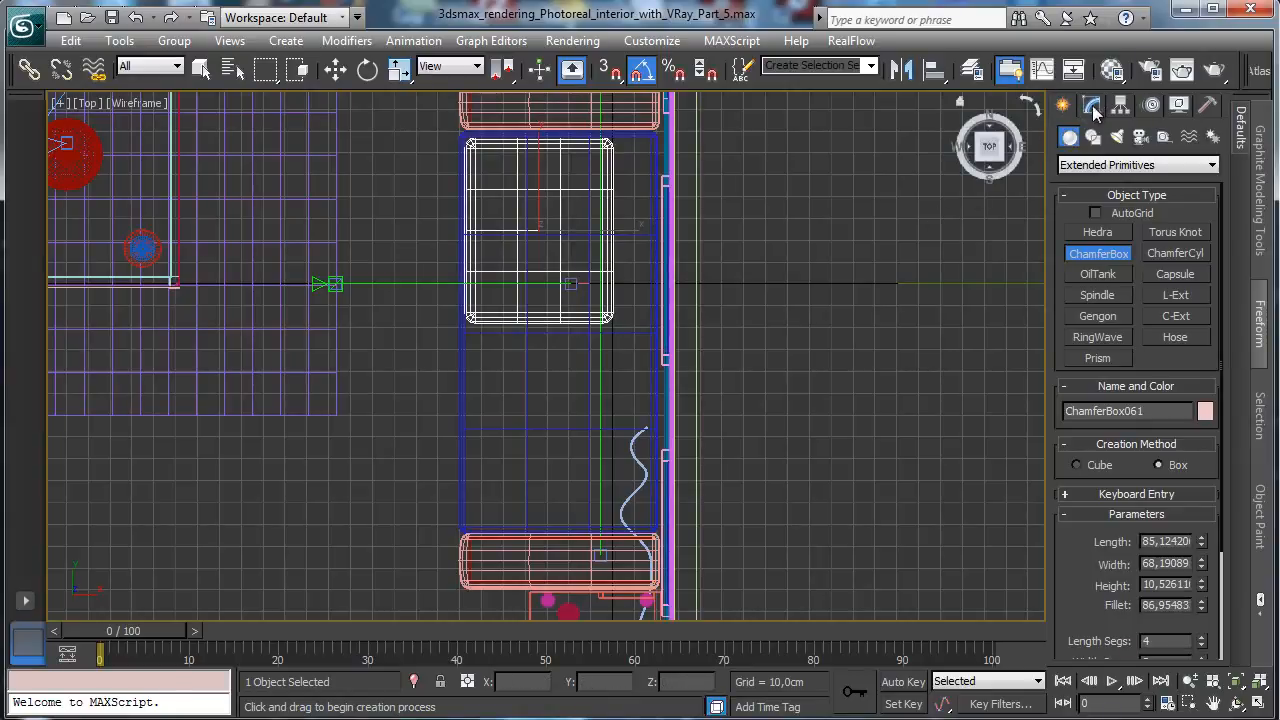
# - Set the cushion's length to 90 cm and width to 60 cm, and move it along X to the seat's front edge
pyautogui.click(1091, 106)
pyautogui.doubleClick(1167, 393)
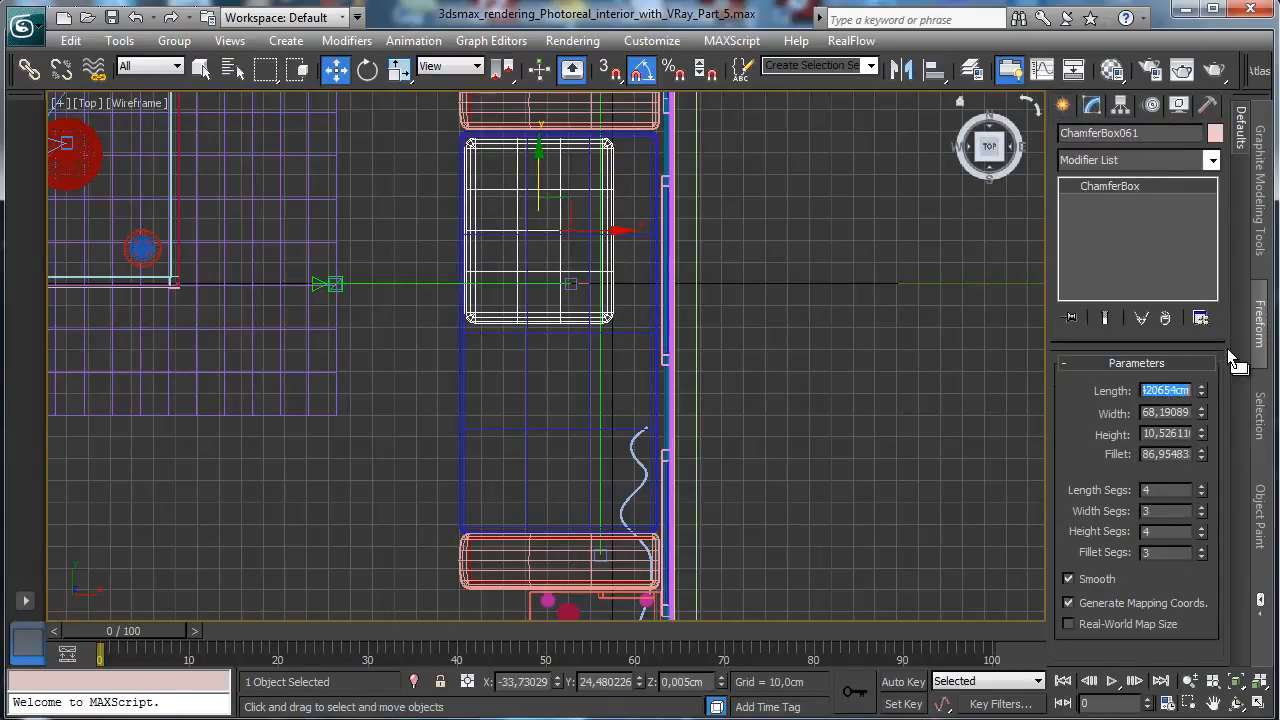
pyautogui.write('90')
pyautogui.press('Return')
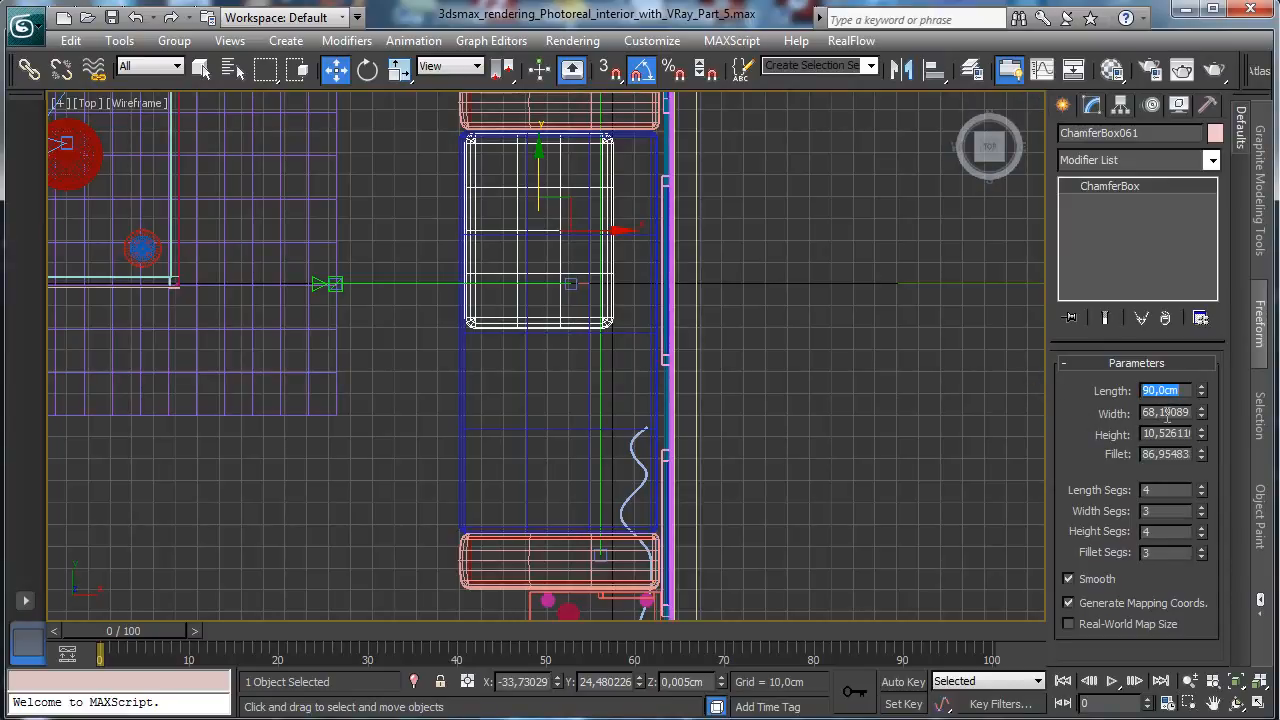
pyautogui.press('Tab')
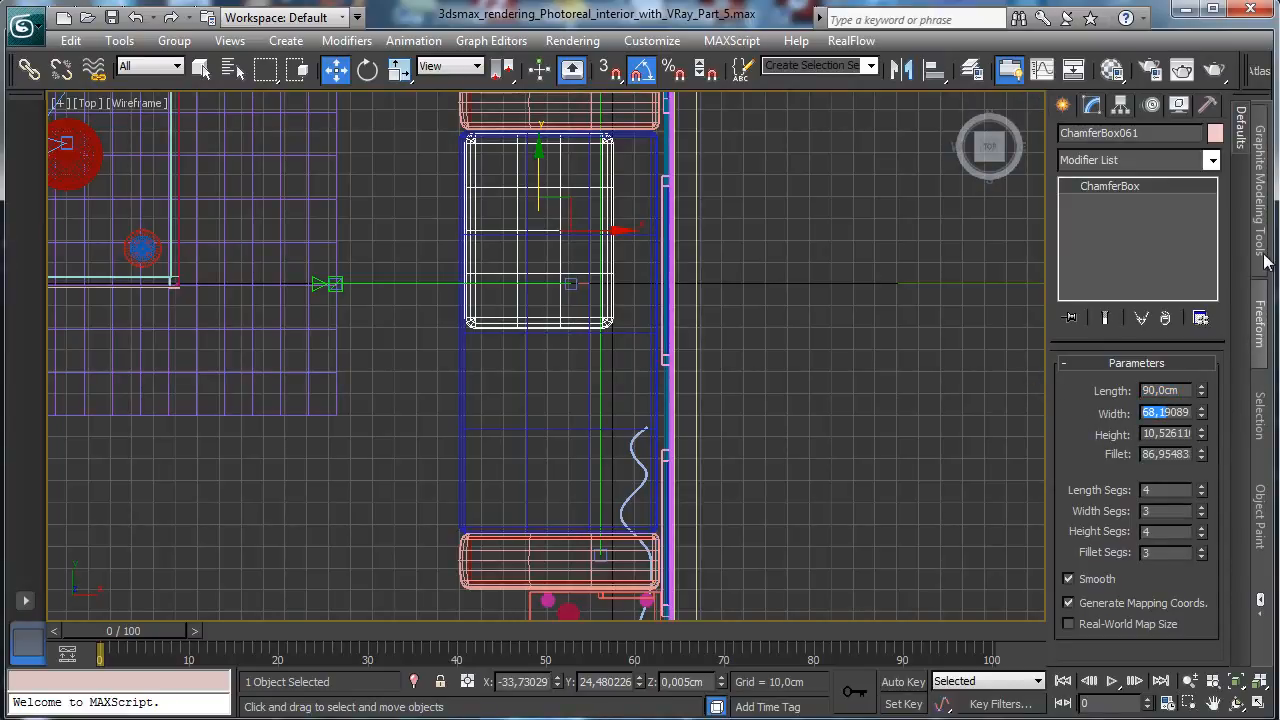
pyautogui.write('60908953')
pyautogui.press('Return')
pyautogui.write('60')
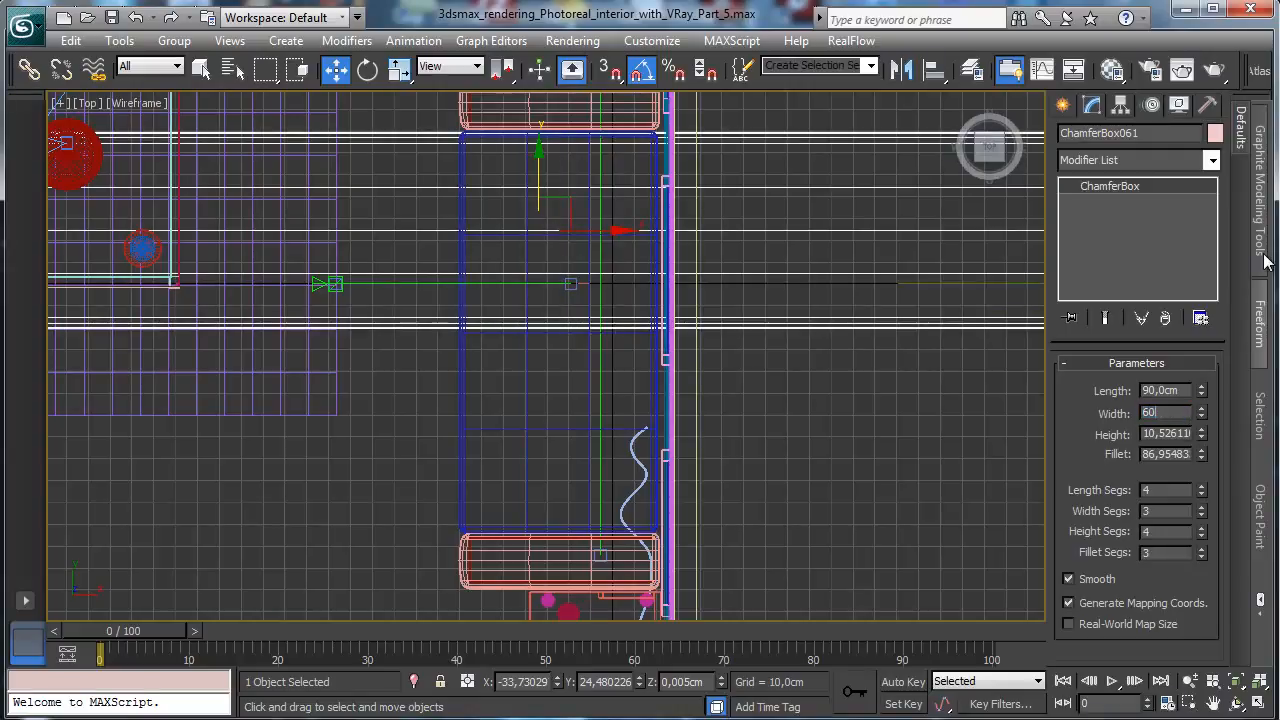
pyautogui.press('Return')
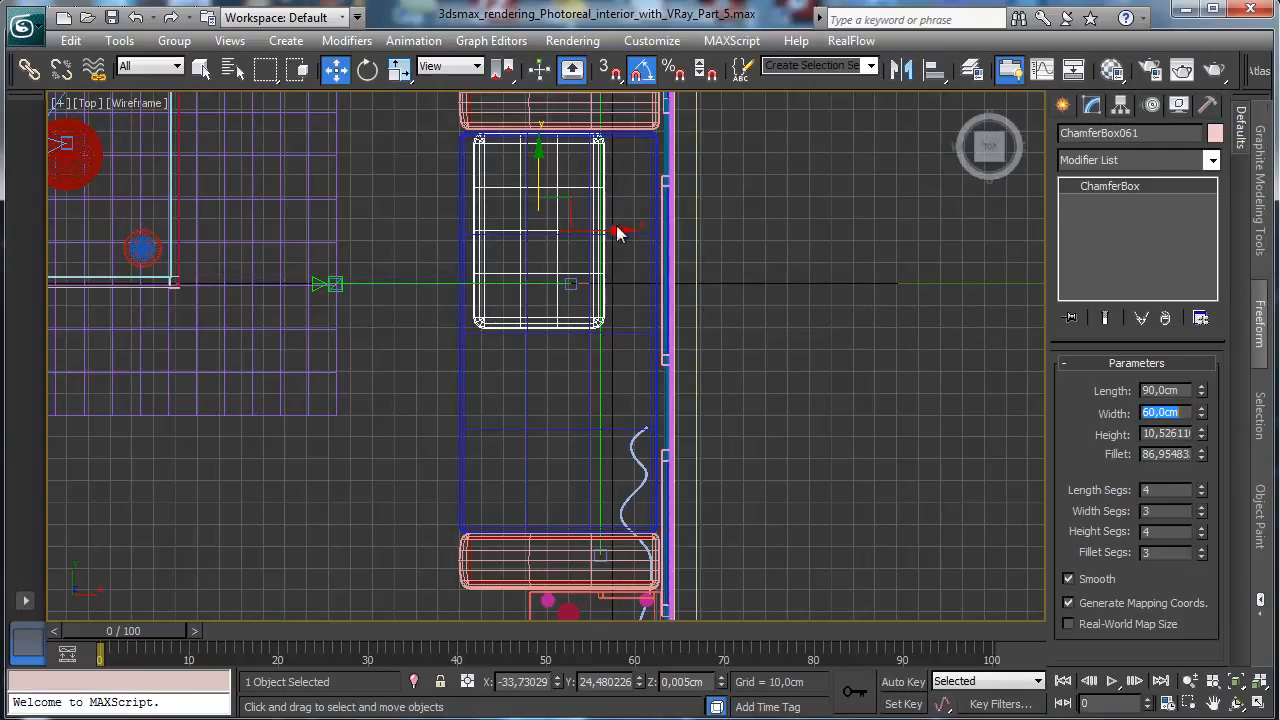
pyautogui.moveTo(617, 233); pyautogui.dragTo(600, 229)
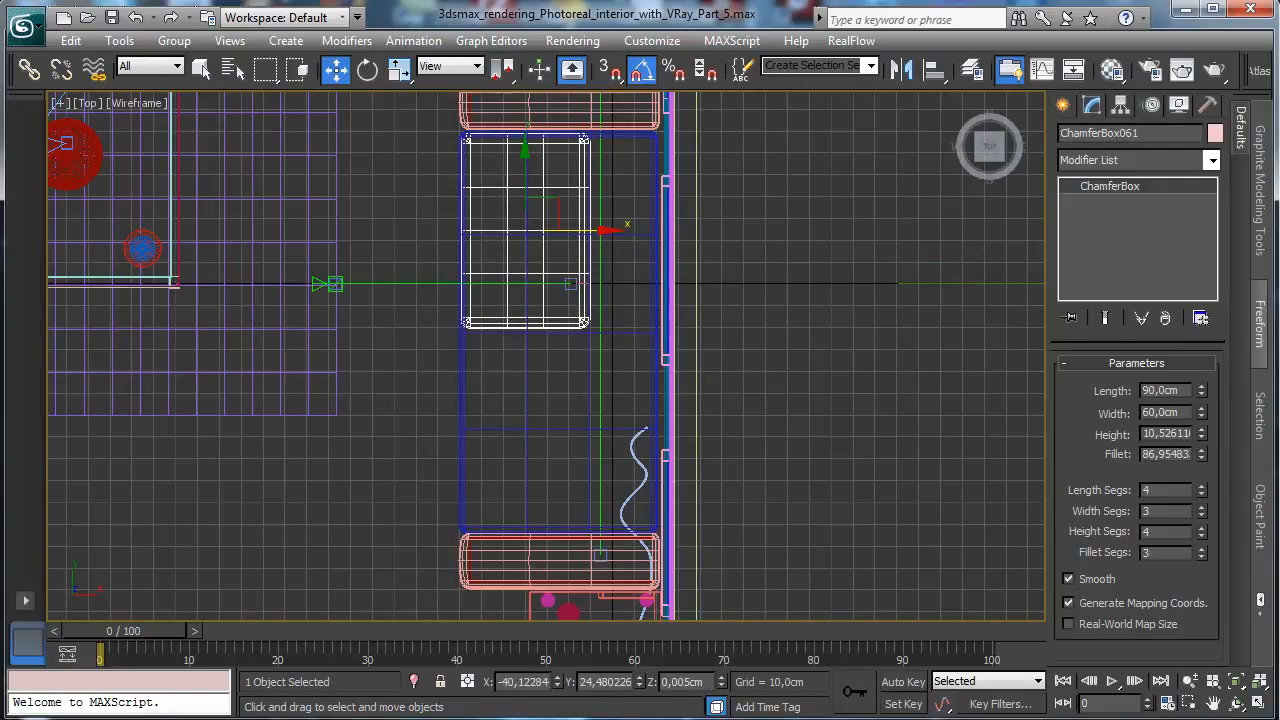
# - Set the cushion chamfer box's height to 20 cm and its fillet to about 5.2 cm
pyautogui.doubleClick(1170, 433)
pyautogui.write('20')
pyautogui.press('Return')
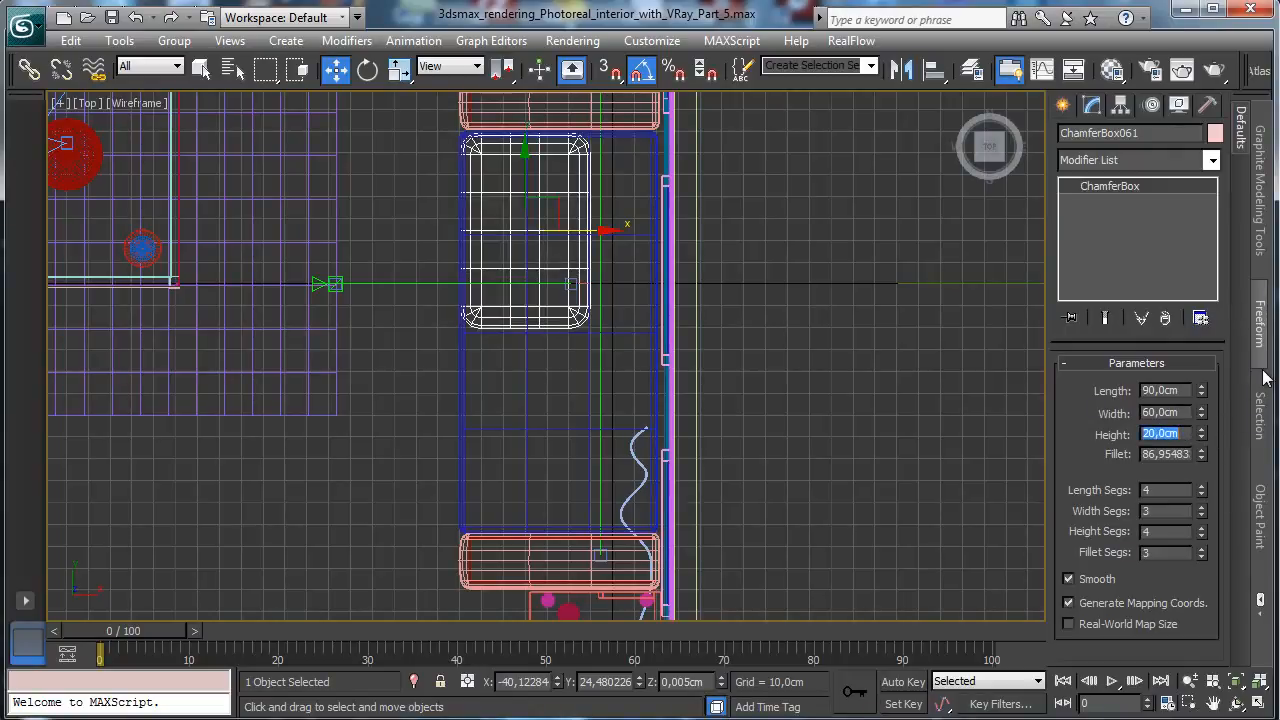
pyautogui.doubleClick(1160, 454)
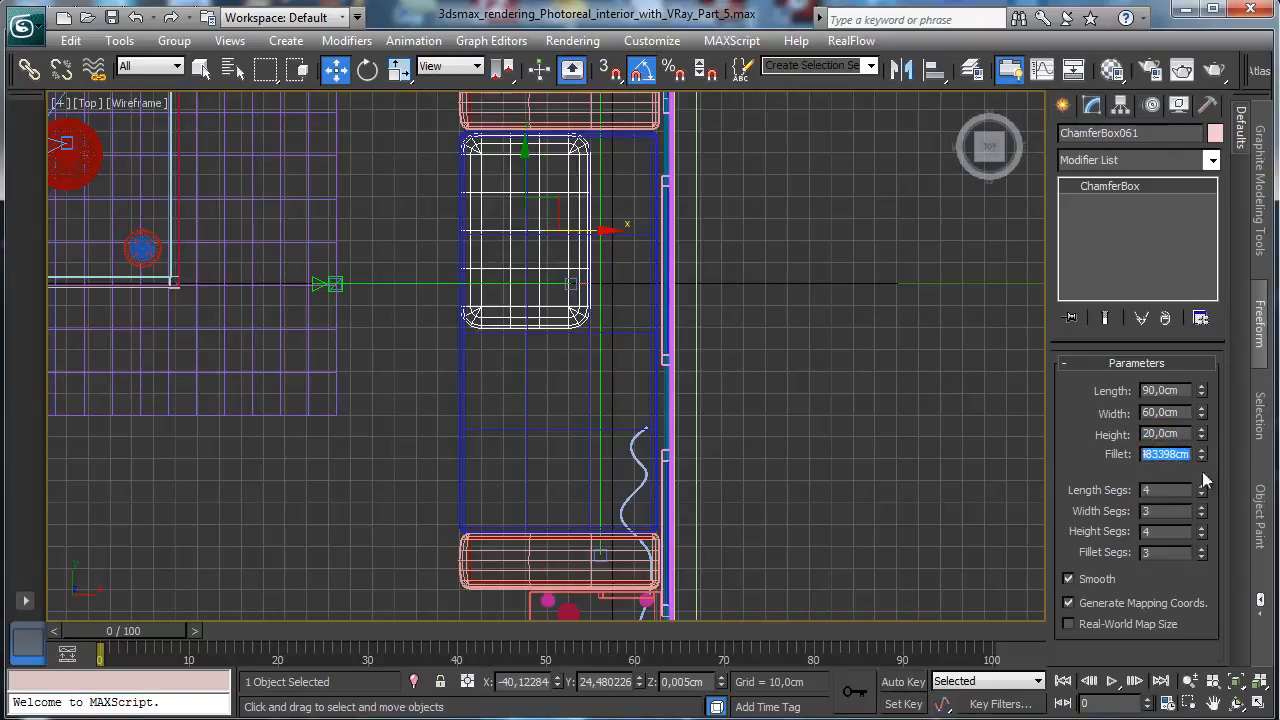
pyautogui.write('012')
pyautogui.press('Return')
pyautogui.moveTo(1184, 566); pyautogui.dragTo(1188, 549)
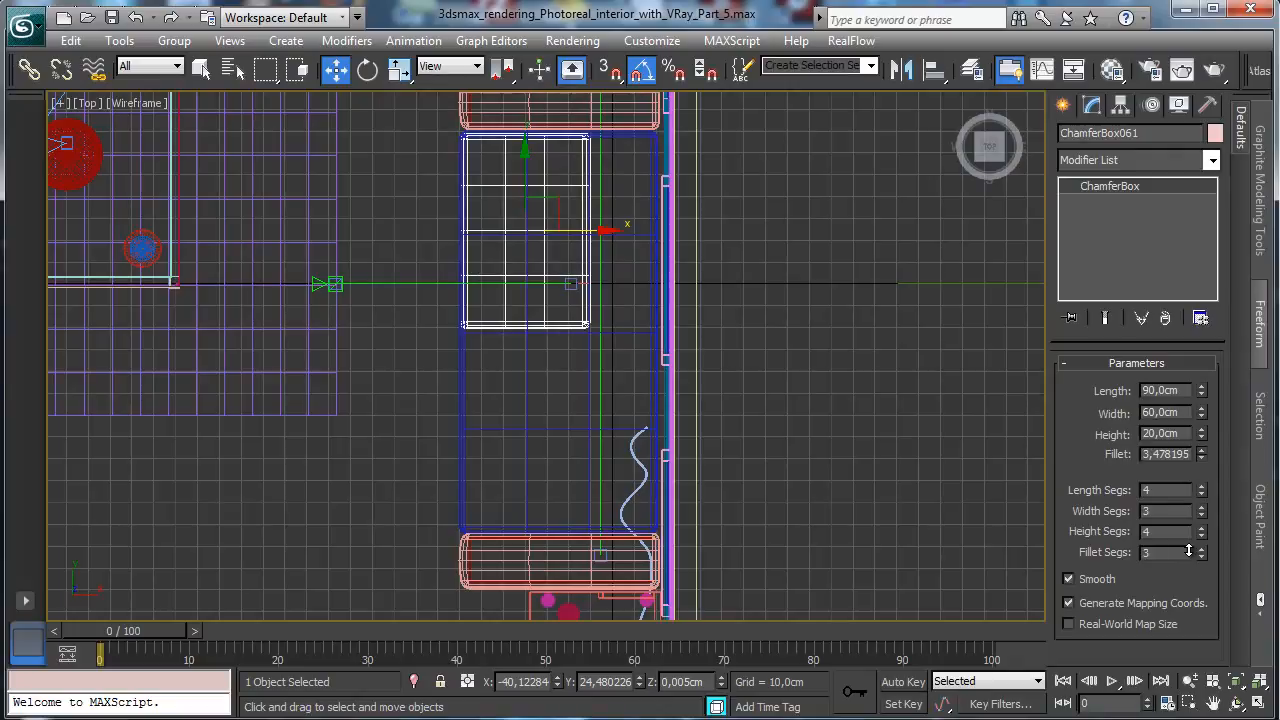
pyautogui.moveTo(1188, 549); pyautogui.dragTo(1188, 545)
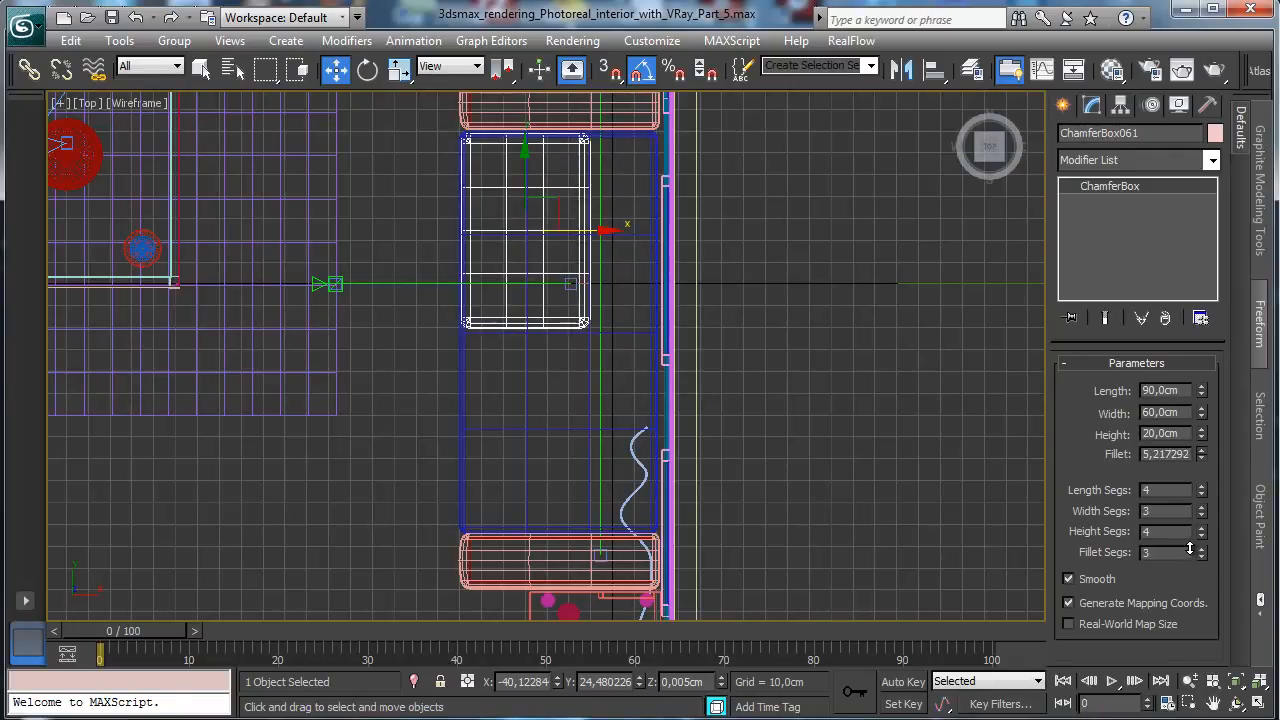
# - Raise the cushion along Z to about 23.9 cm so it sits on the seat box, and enlarge the camera view
pyautogui.click(1257, 704)
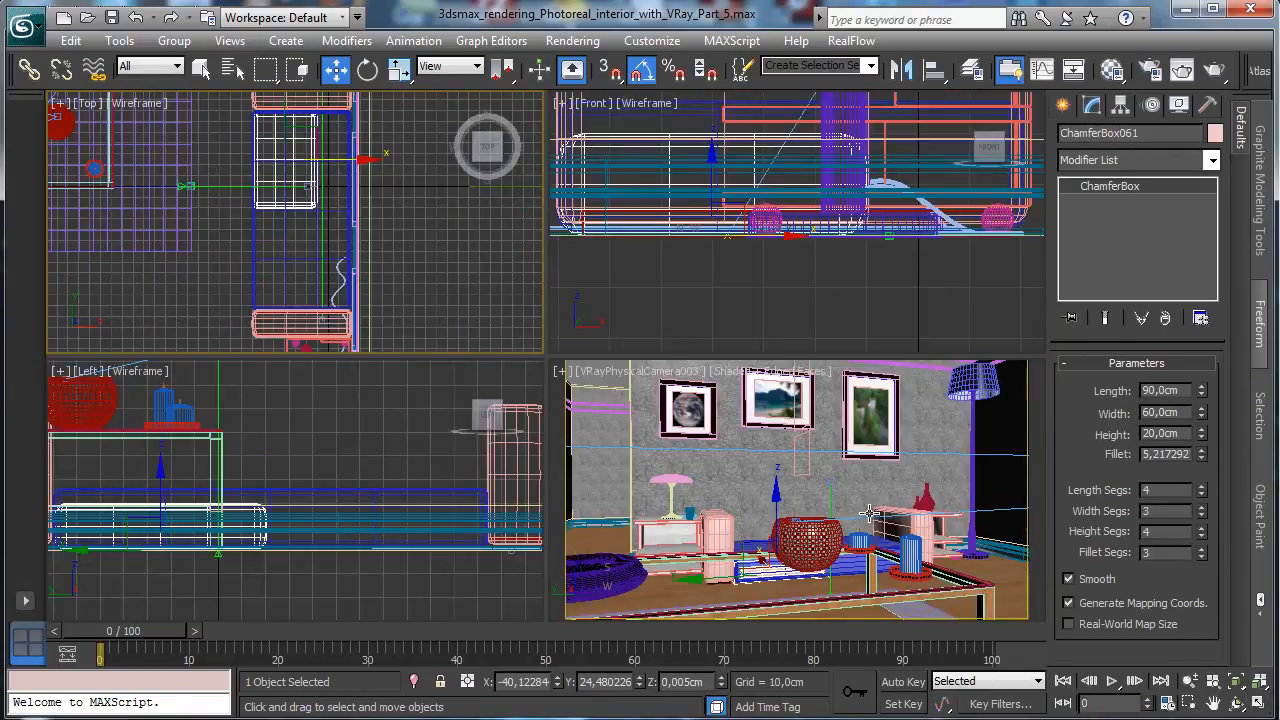
pyautogui.moveTo(775, 510); pyautogui.dragTo(776, 476)
pyautogui.click(1258, 703)
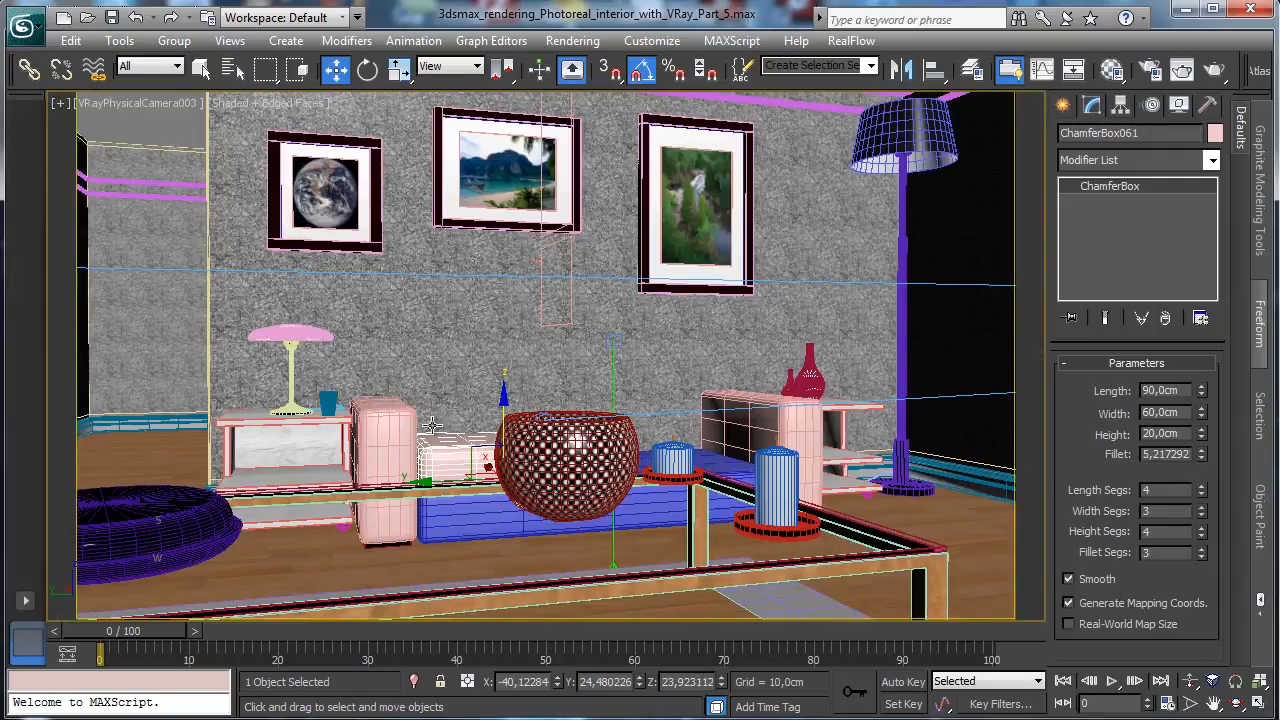
pyautogui.keyDown('ctrl'); pyautogui.click(380, 444); pyautogui.keyUp('ctrl')
pyautogui.keyDown('ctrl'); pyautogui.click(500, 540); pyautogui.keyUp('ctrl')
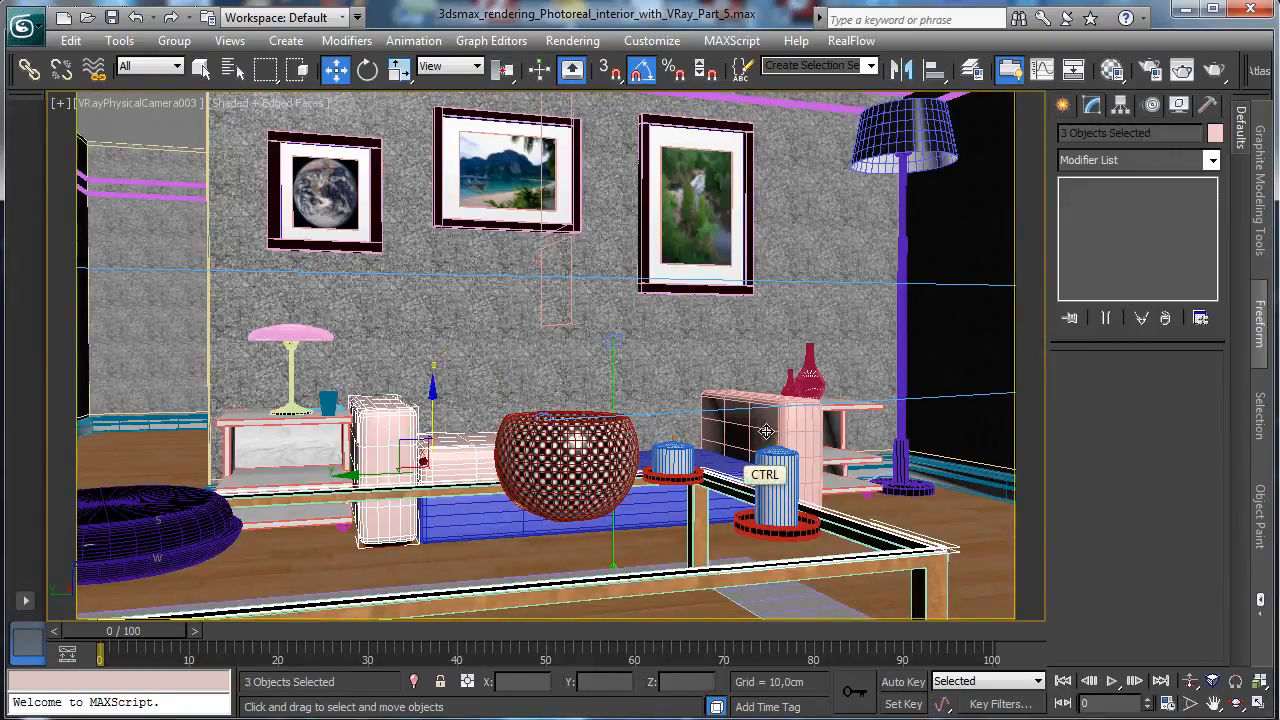
pyautogui.keyDown('ctrl'); pyautogui.click(765, 431); pyautogui.keyUp('ctrl')
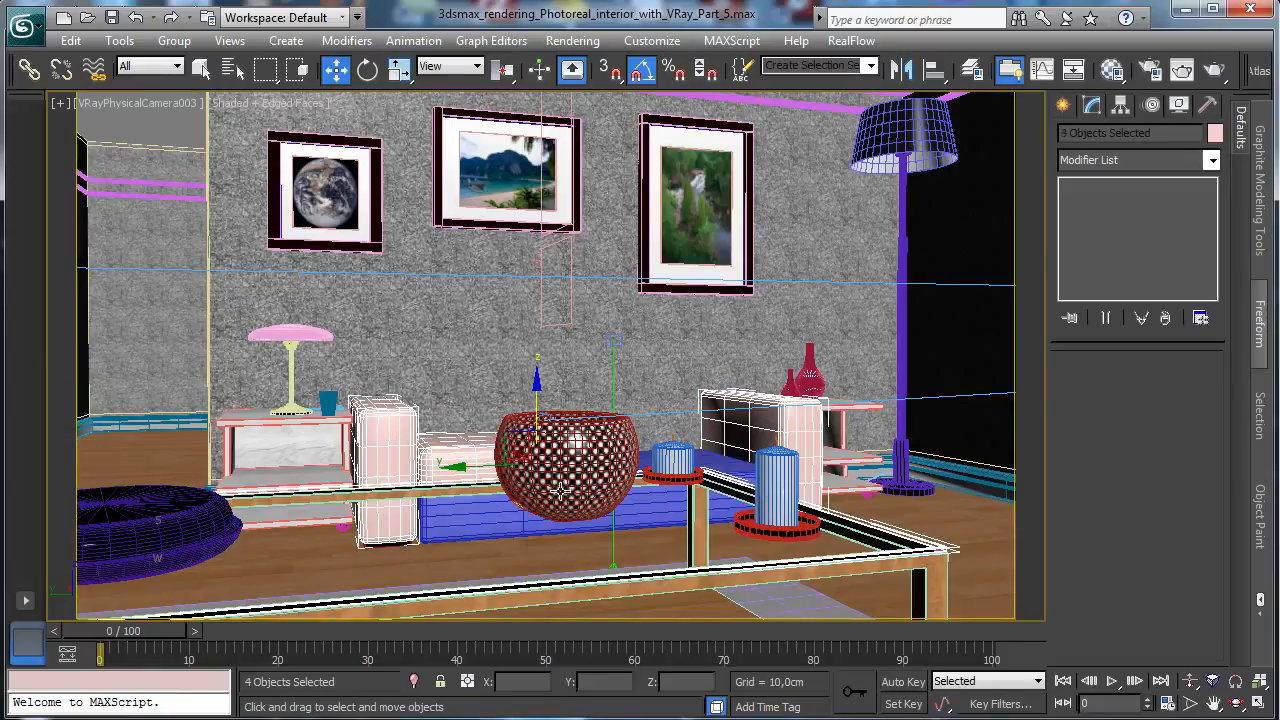
# - Select the blue seat box together with the armrest nearest the floor lamp
pyautogui.click(658, 505)
pyautogui.keyDown('ctrl'); pyautogui.click(750, 422); pyautogui.keyUp('ctrl')
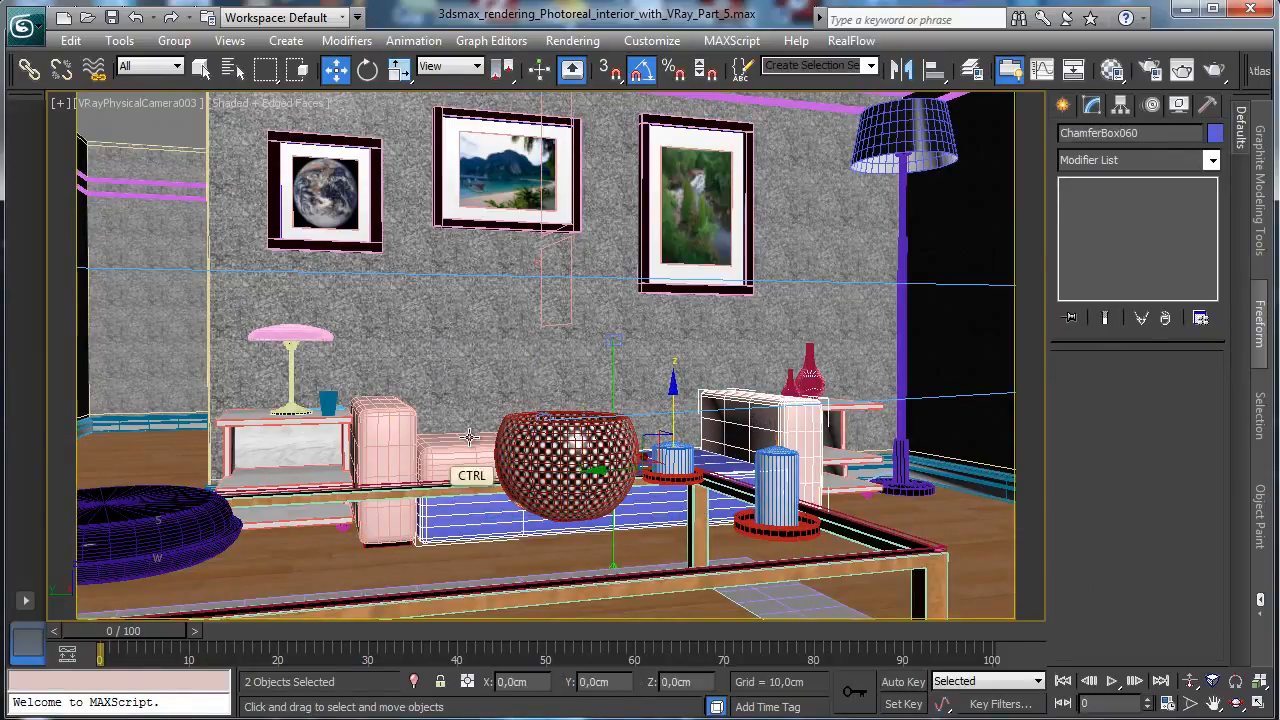
pyautogui.keyDown('ctrl'); pyautogui.click(470, 437); pyautogui.keyUp('ctrl')
pyautogui.keyDown('ctrl'); pyautogui.click(392, 443); pyautogui.keyUp('ctrl')
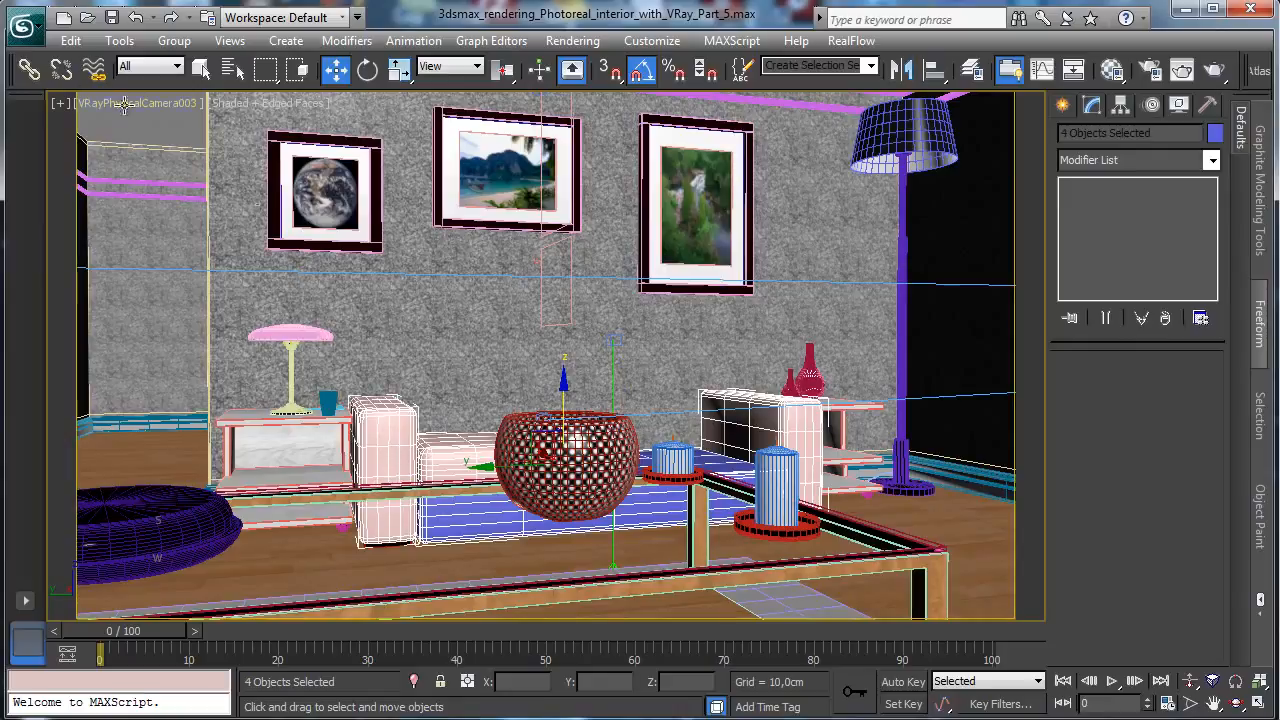
pyautogui.click(135, 17)
pyautogui.click(135, 17)
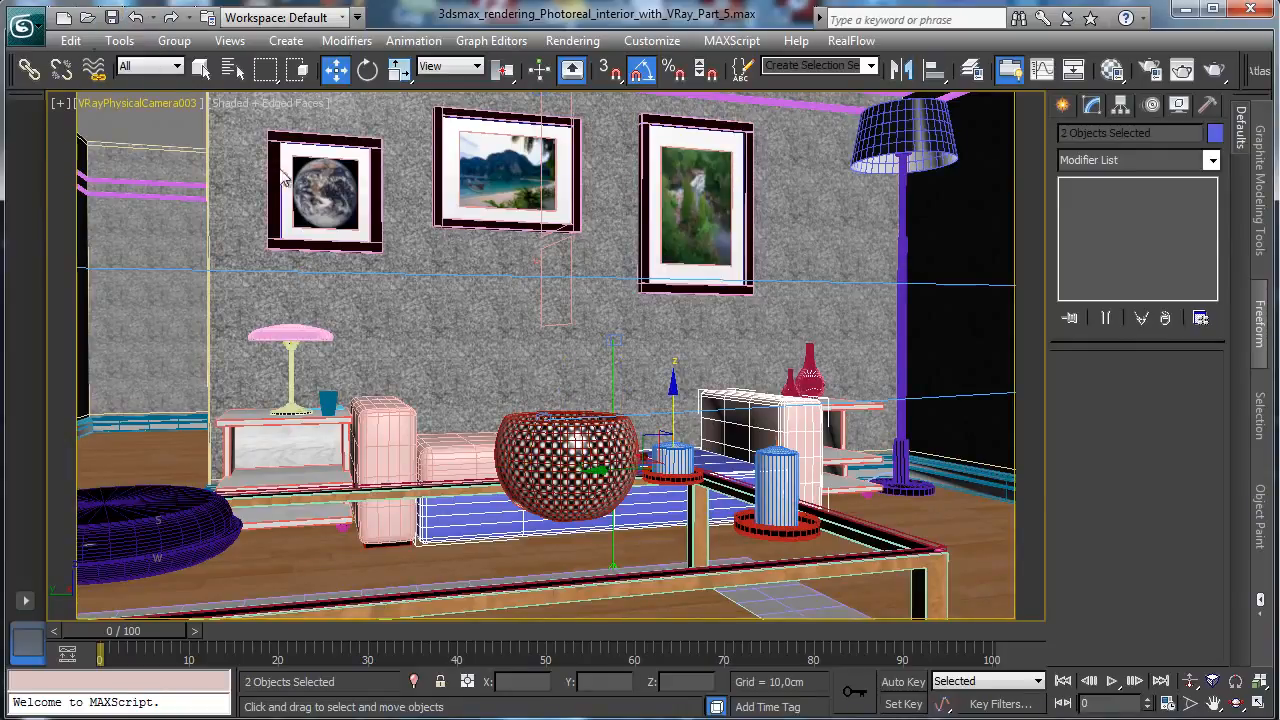
# - Add the cushion and the other armrest to the selection, isolate the four sofa pieces and deselect them
pyautogui.keyDown('ctrl'); pyautogui.click(462, 462); pyautogui.keyUp('ctrl')
pyautogui.keyDown('ctrl'); pyautogui.click(380, 478); pyautogui.keyUp('ctrl')
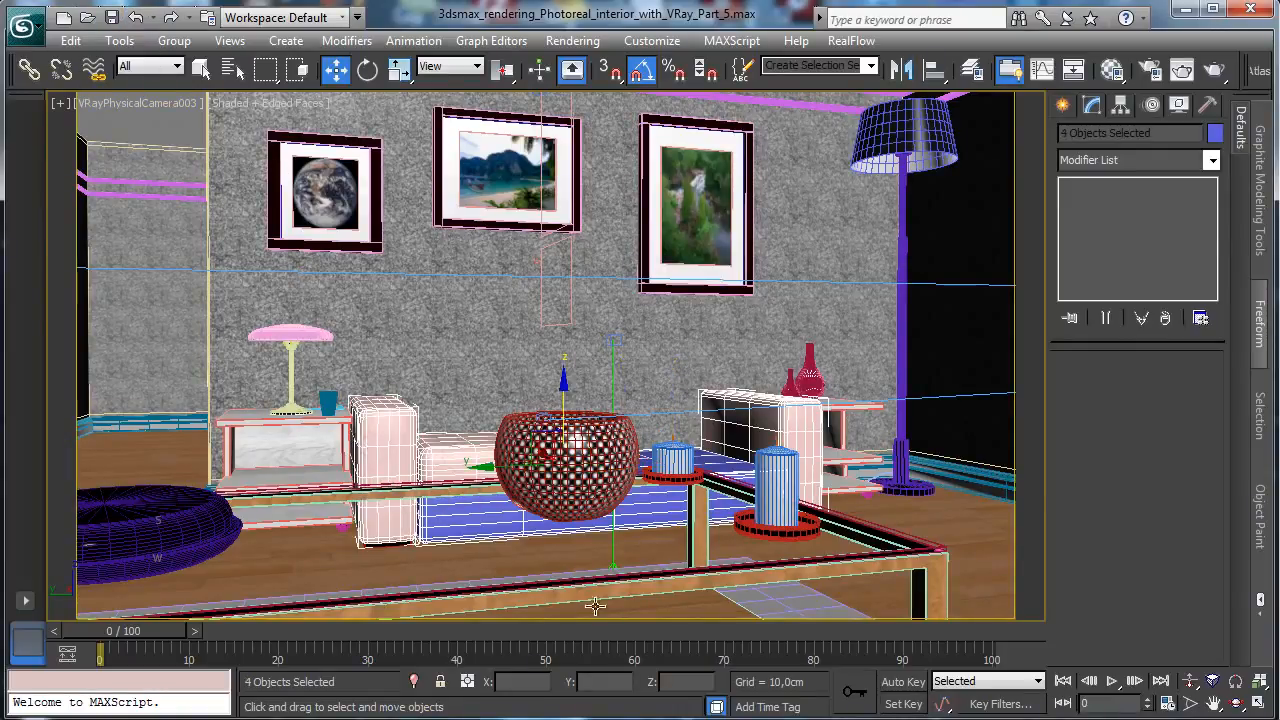
pyautogui.click(415, 681)
pyautogui.click(583, 290)
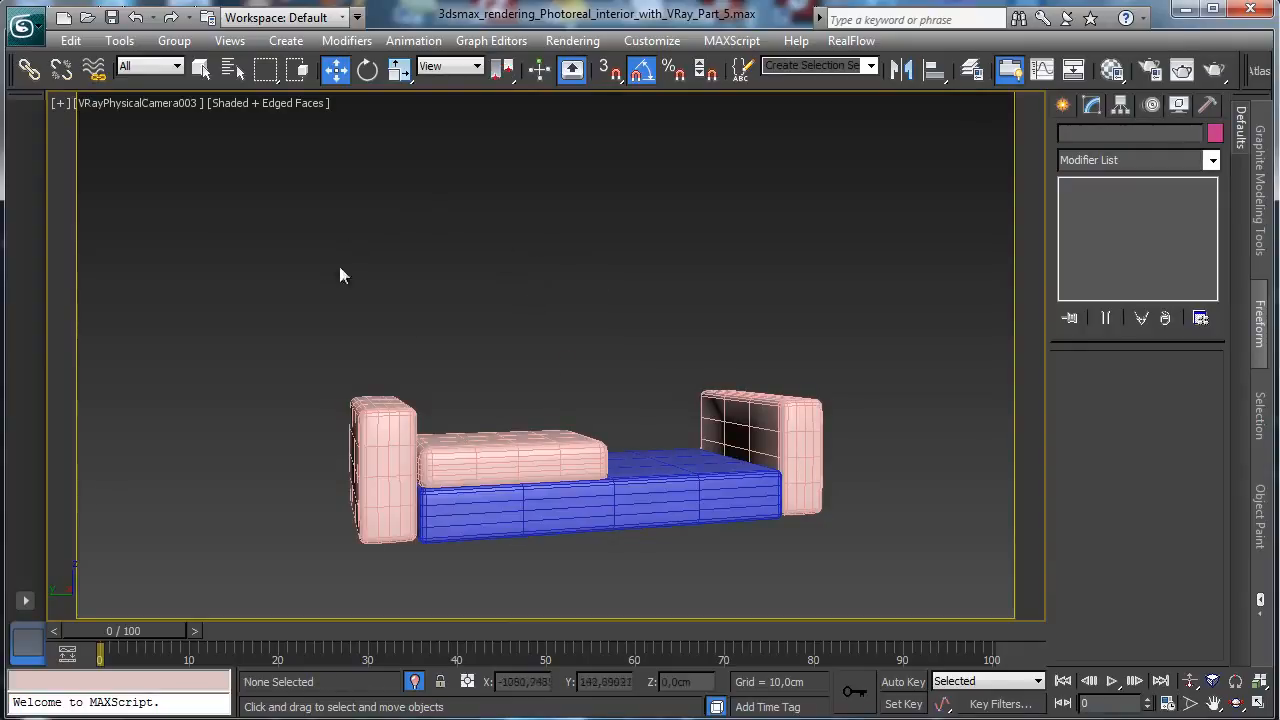
# - Display the camera view as Shaded without edged faces and raise the cushion to a Z position of about 24.9 cm
pyautogui.click(240, 103)
pyautogui.click(277, 191)
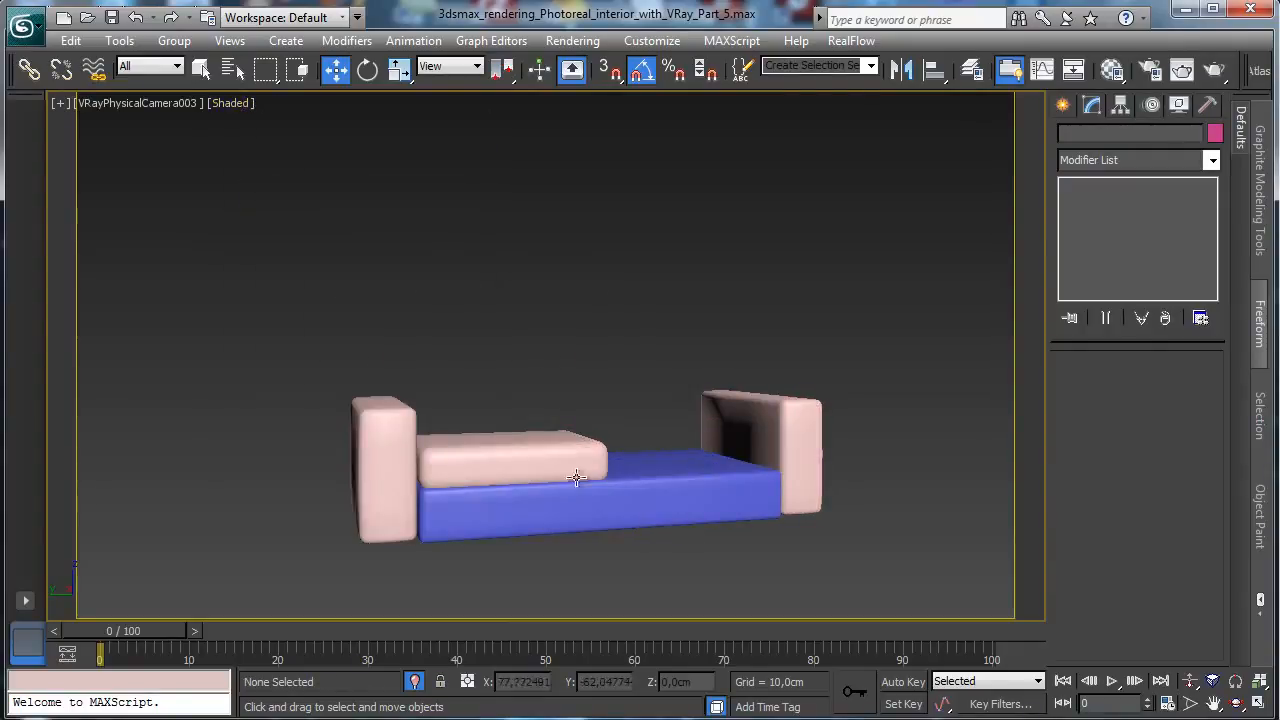
pyautogui.click(490, 458)
pyautogui.moveTo(502, 408); pyautogui.dragTo(510, 406)
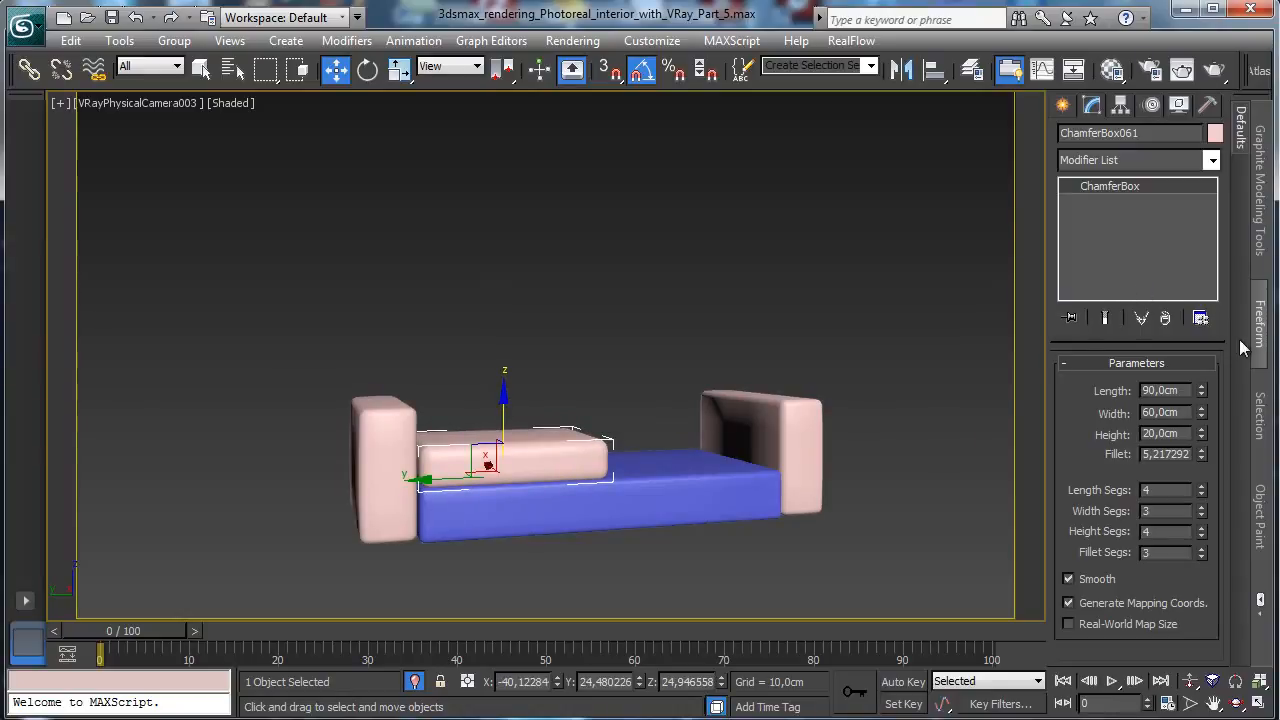
# - Turn on edged faces in the camera viewport, reset the cushion box's fillet to zero, and raise it to about 2.86 cm
pyautogui.rightClick(1204, 456)
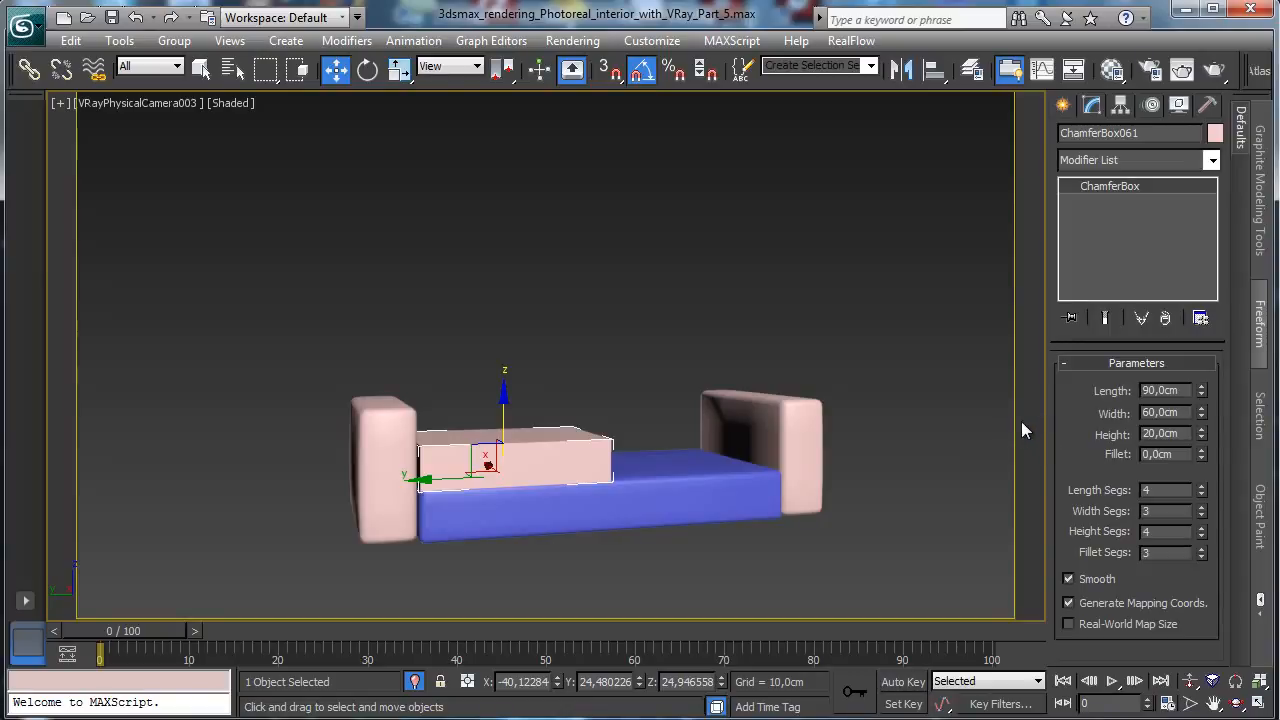
pyautogui.click(231, 103)
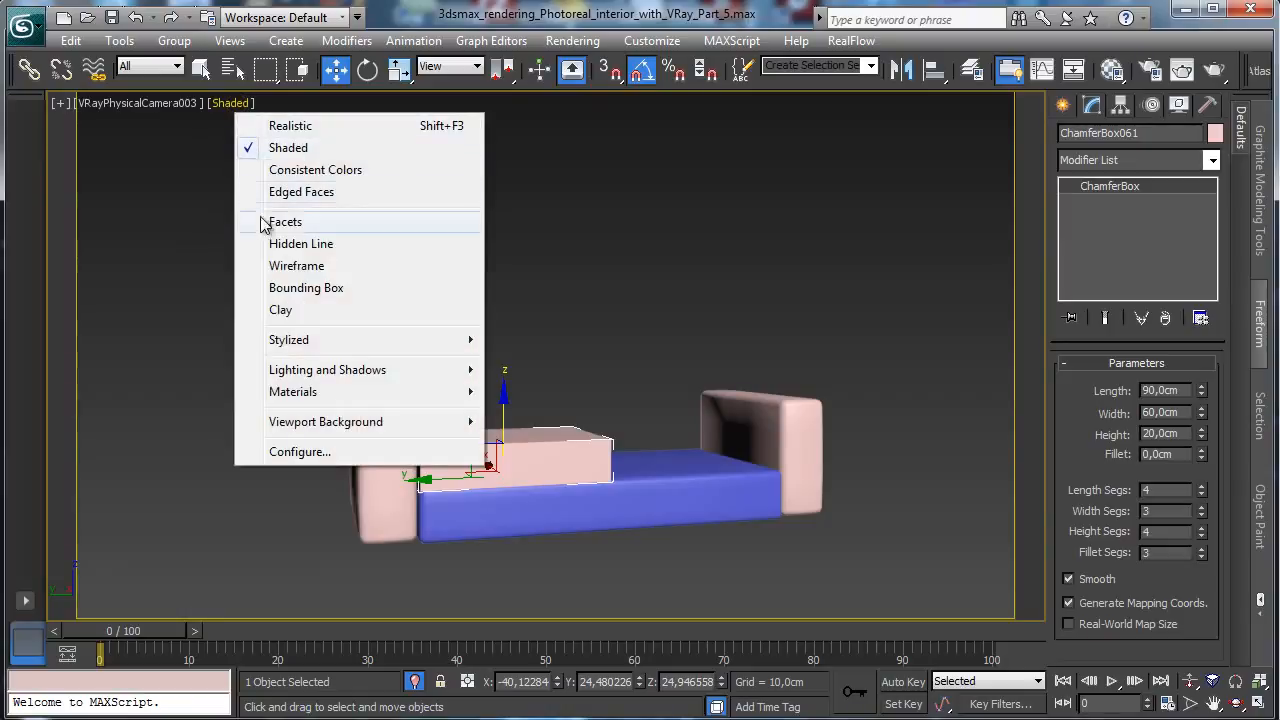
pyautogui.click(312, 192)
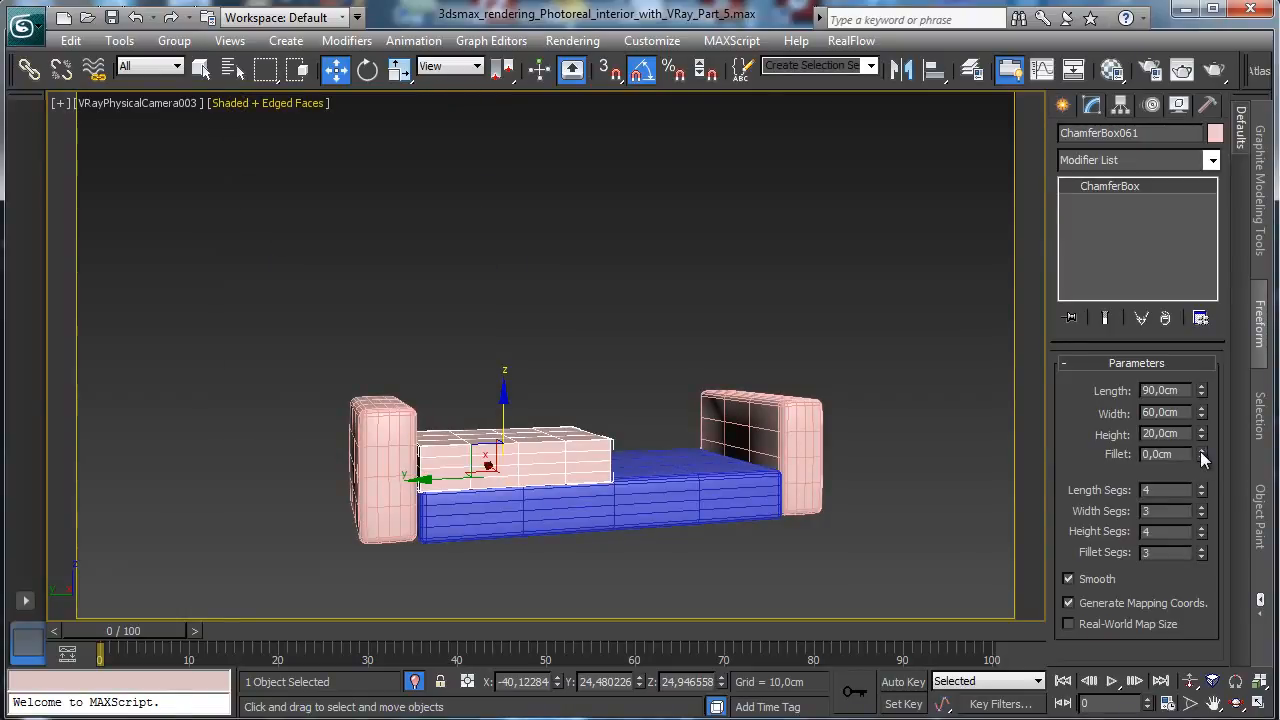
pyautogui.moveTo(1201, 458); pyautogui.dragTo(1210, 161)
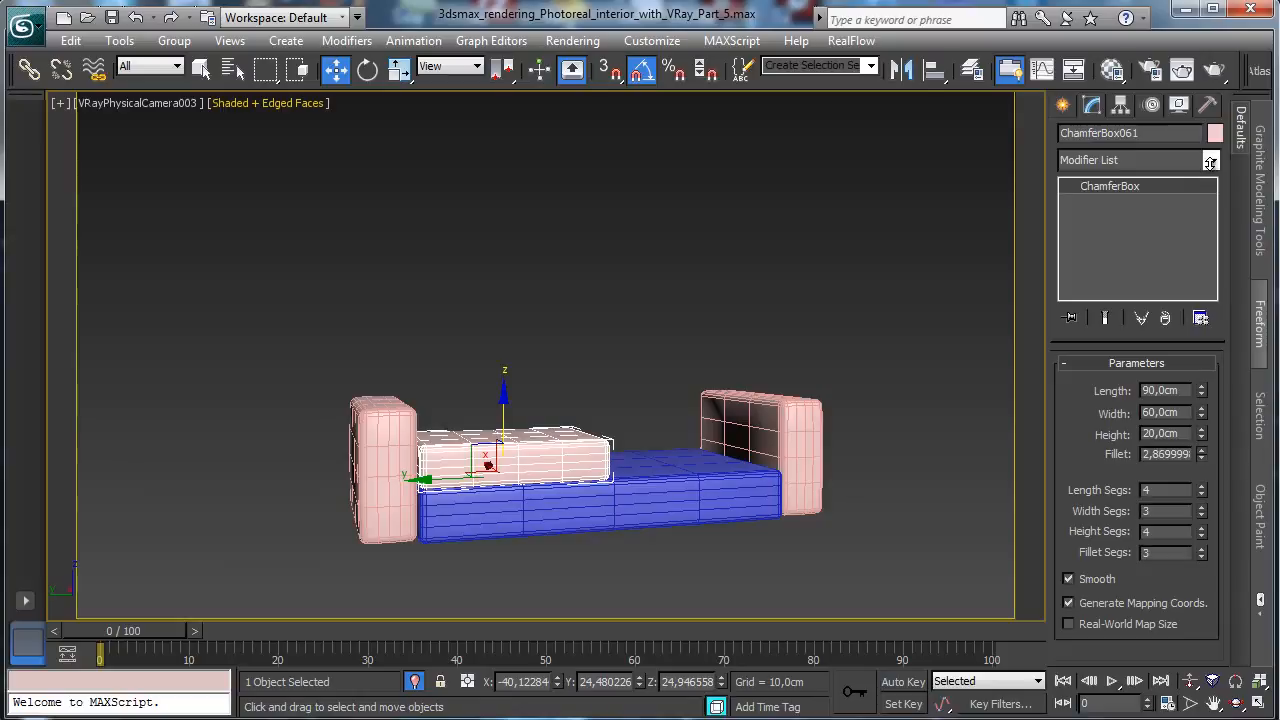
# - Set the cushion box to 10 length segments, 7 width segments and 6 height segments
pyautogui.click(1200, 487)
pyautogui.click(1199, 487)
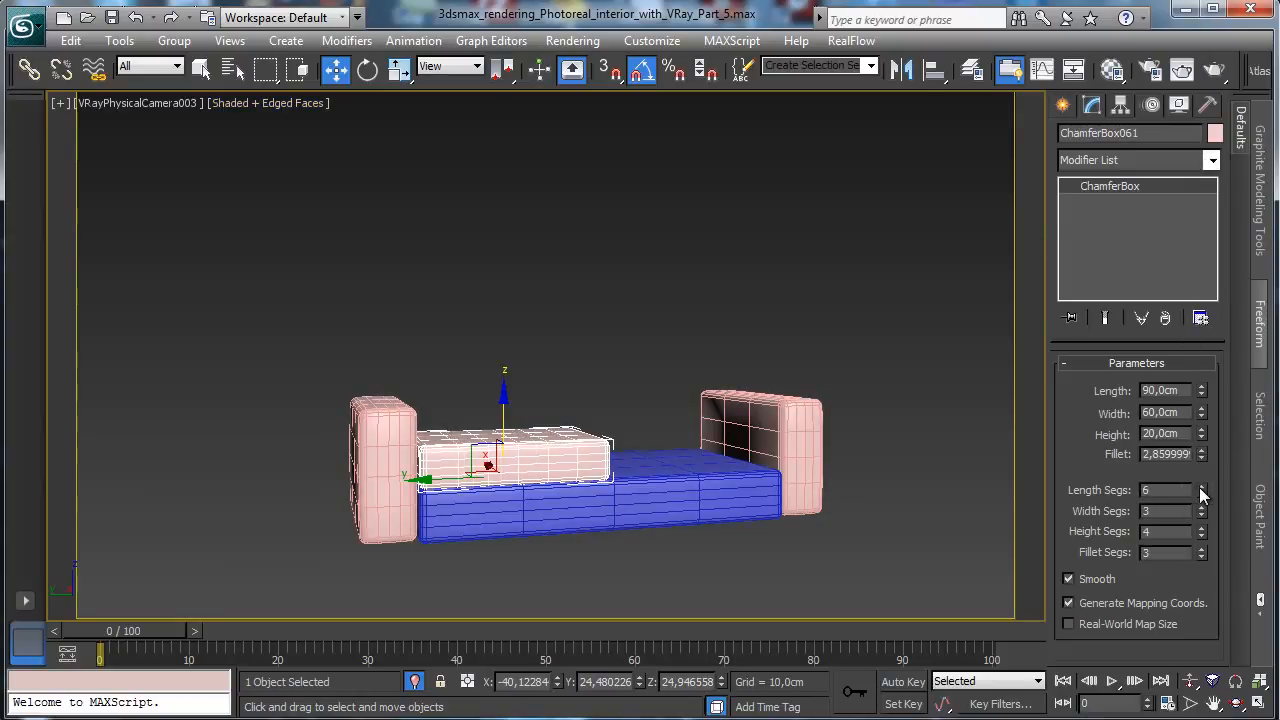
pyautogui.click(1199, 487)
pyautogui.click(1201, 488)
pyautogui.click(1201, 488)
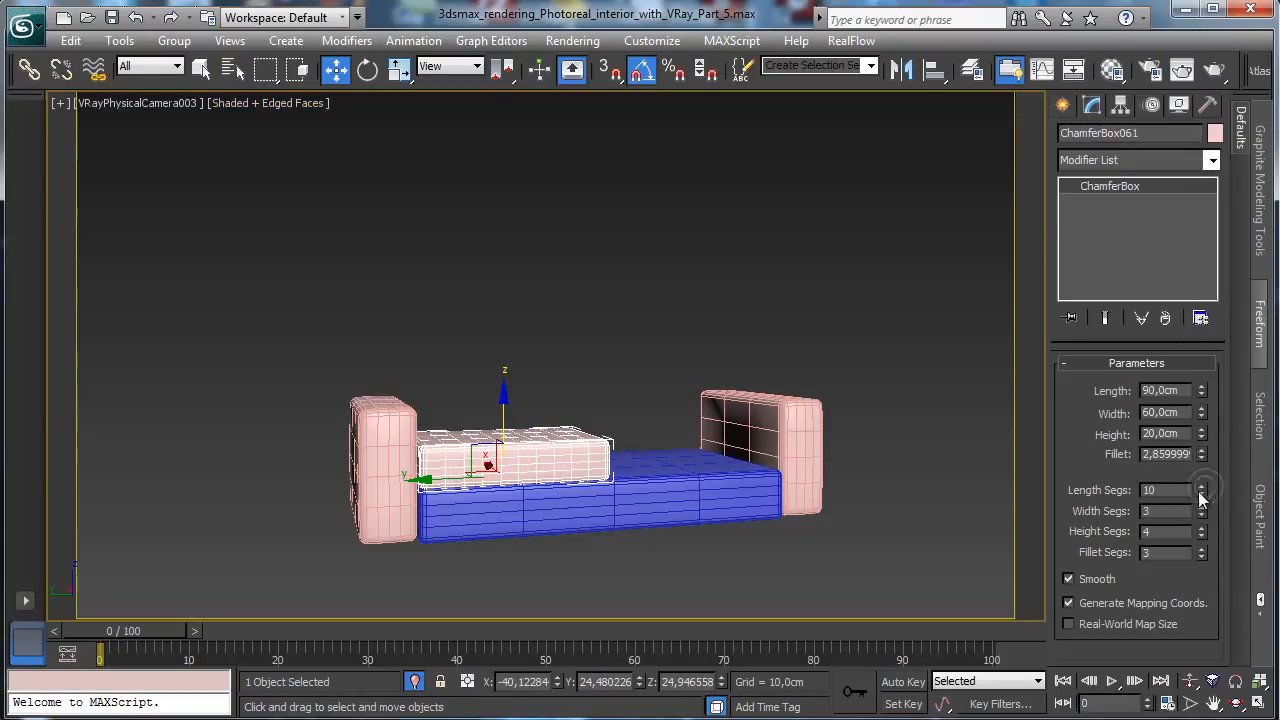
pyautogui.moveTo(1201, 513); pyautogui.dragTo(1207, 480)
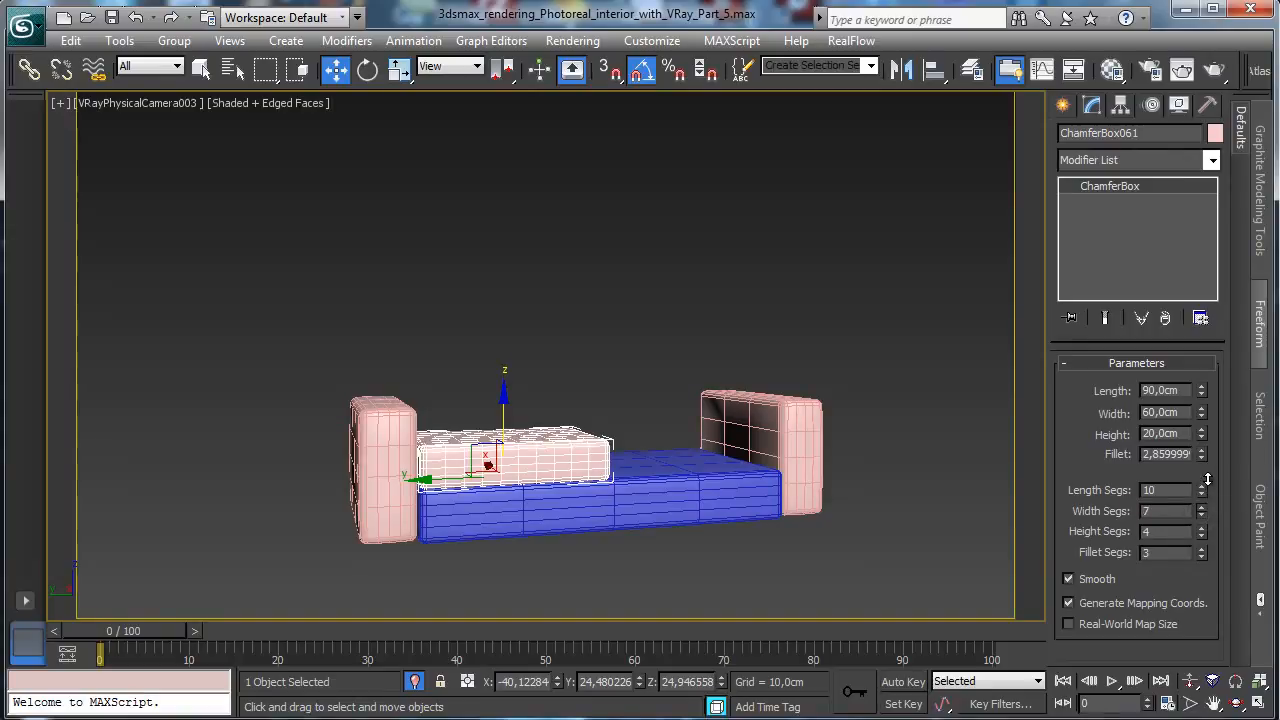
pyautogui.click(1201, 529)
pyautogui.click(1201, 529)
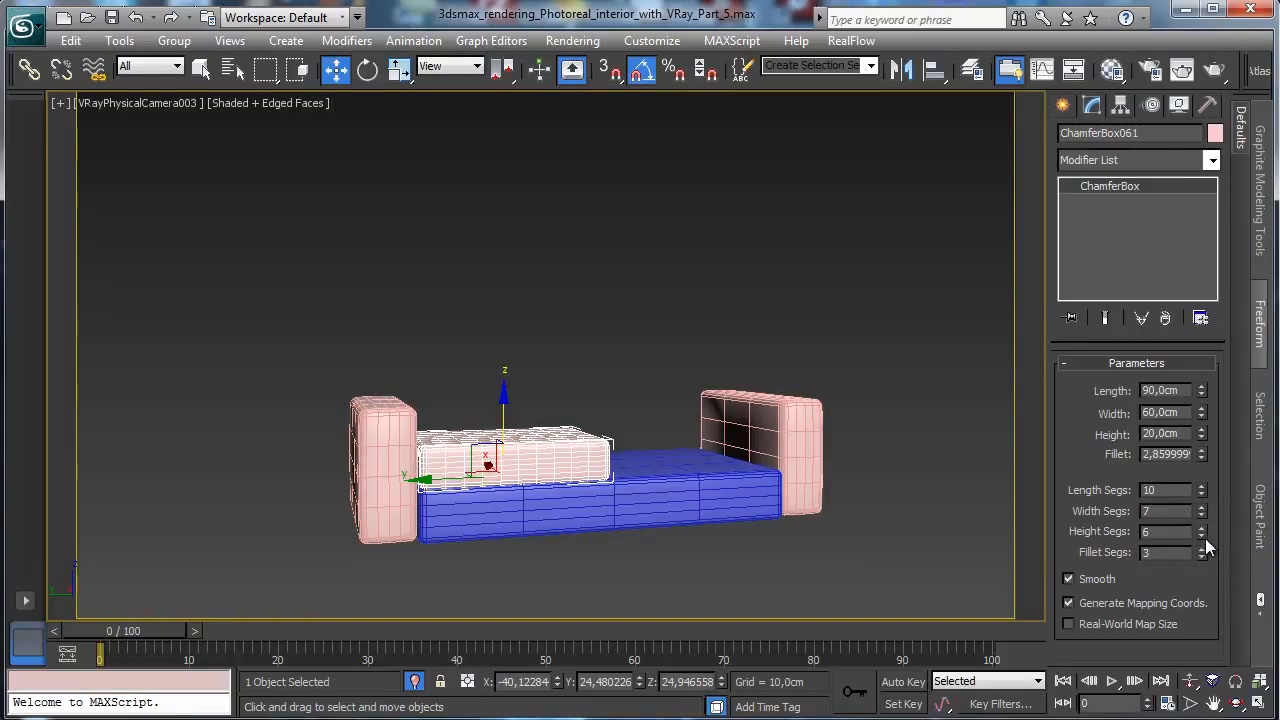
# - Switch the camera viewport to Perspective and set the cushion box's fillet to about 3.69 cm
pyautogui.click(1259, 706)
pyautogui.click(668, 372)
pyautogui.click(700, 443)
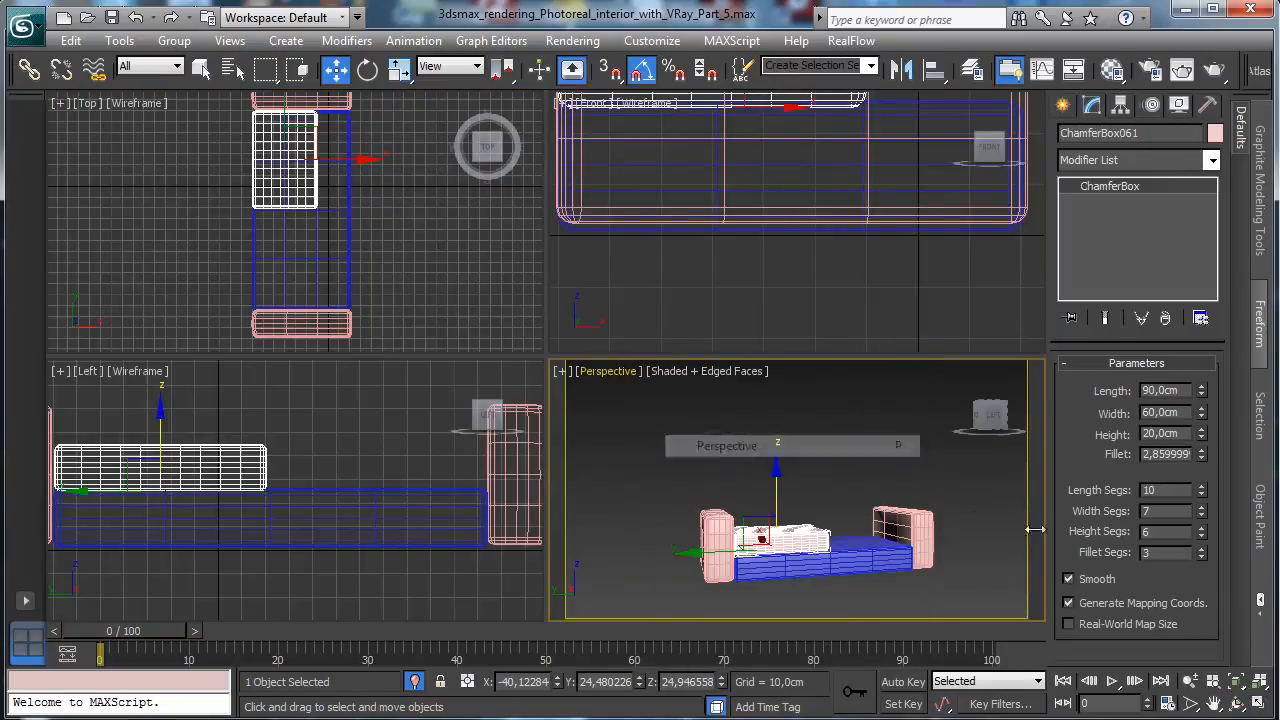
pyautogui.click(1236, 681)
pyautogui.click(1258, 705)
pyautogui.click(1237, 704)
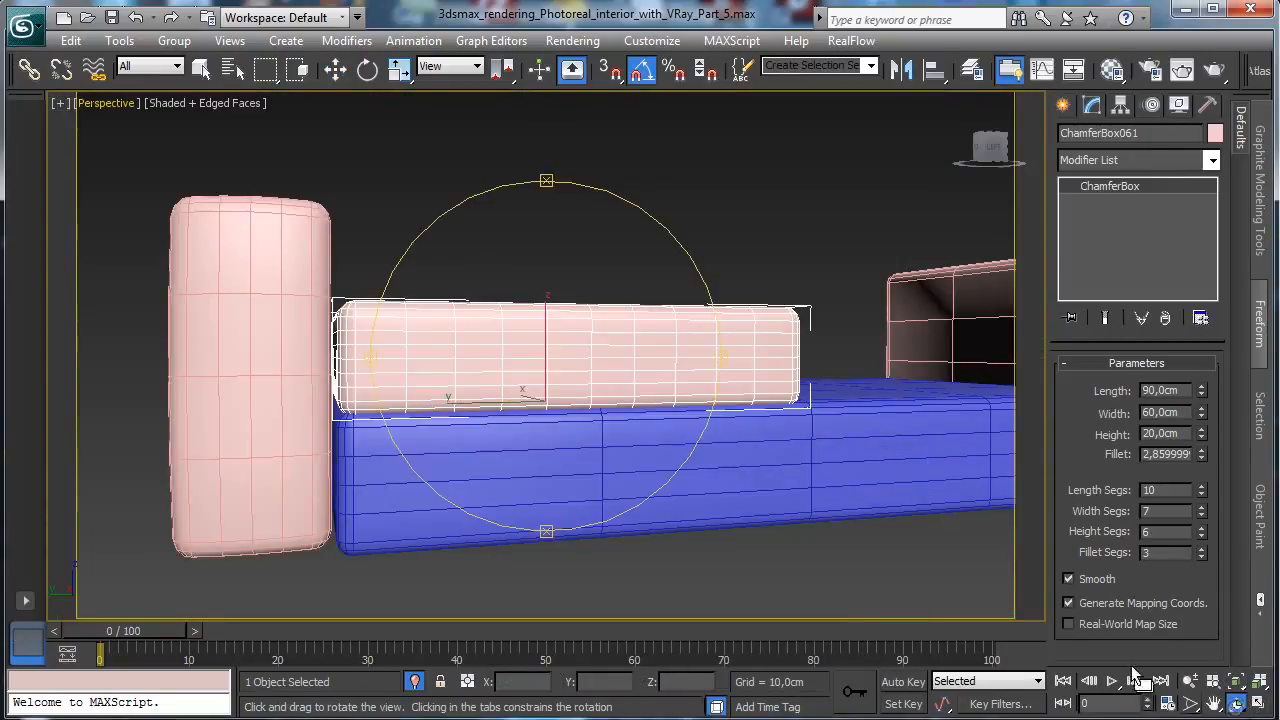
pyautogui.moveTo(606, 402); pyautogui.dragTo(580, 471)
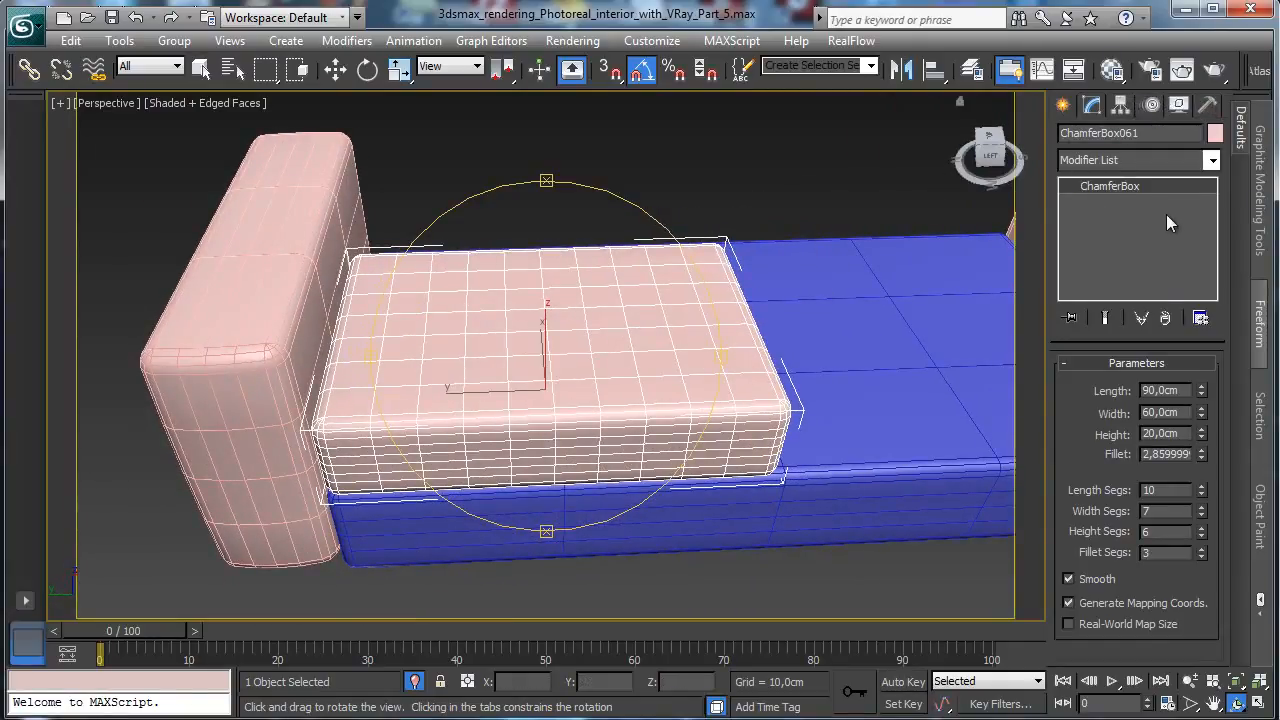
pyautogui.moveTo(1202, 458); pyautogui.dragTo(1201, 427)
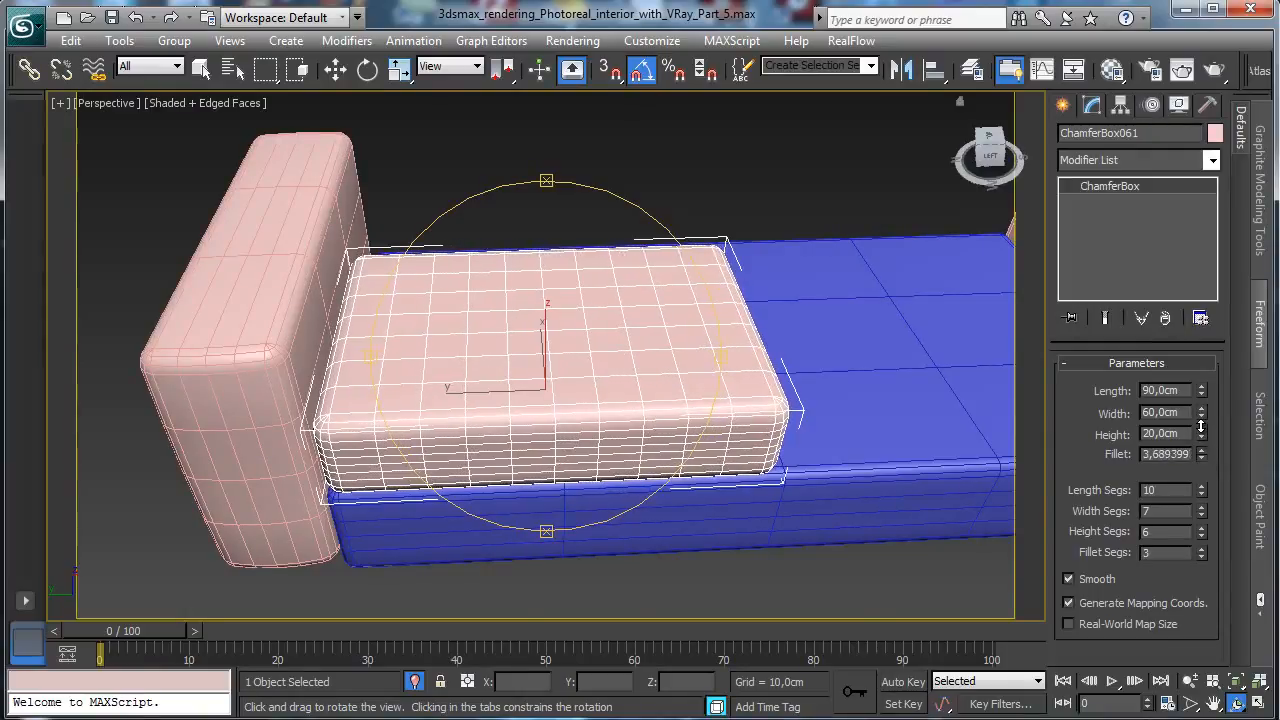
# - Apply an FFD 3x3x3 modifier to the cushion box and enter its Control Points level
pyautogui.click(1211, 162)
pyautogui.moveTo(1213, 266); pyautogui.dragTo(1225, 359)
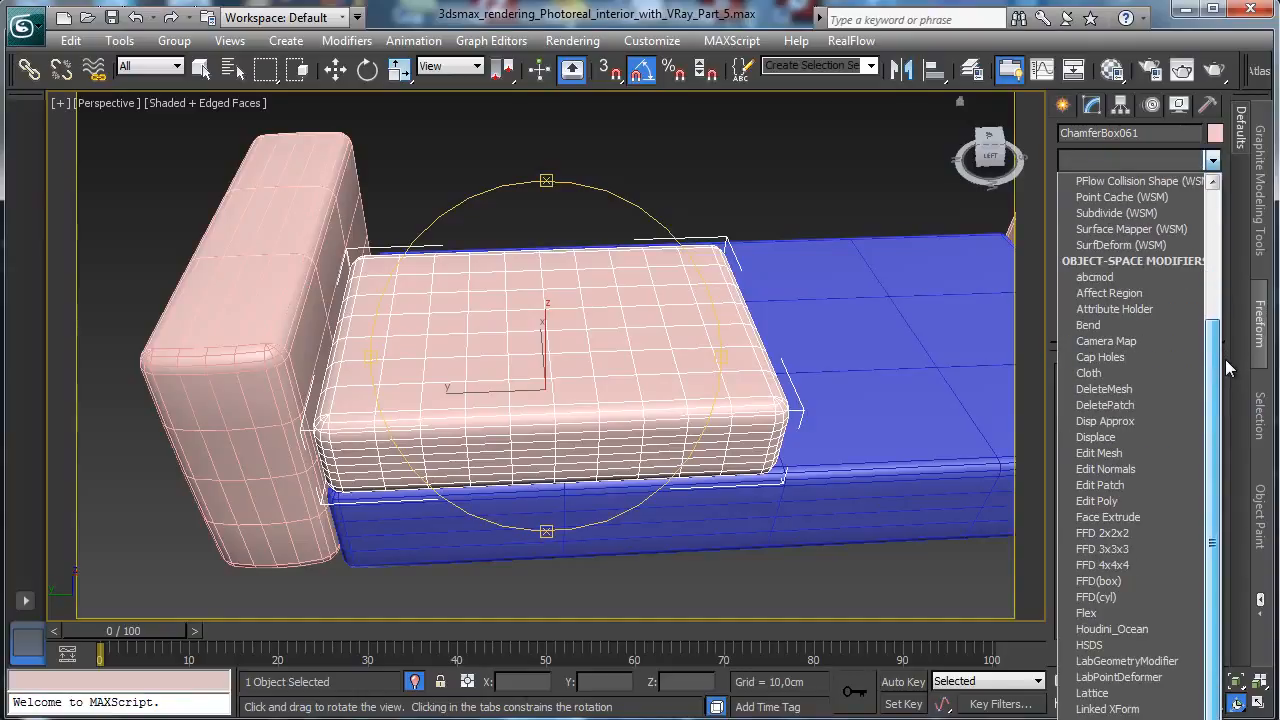
pyautogui.click(1112, 540)
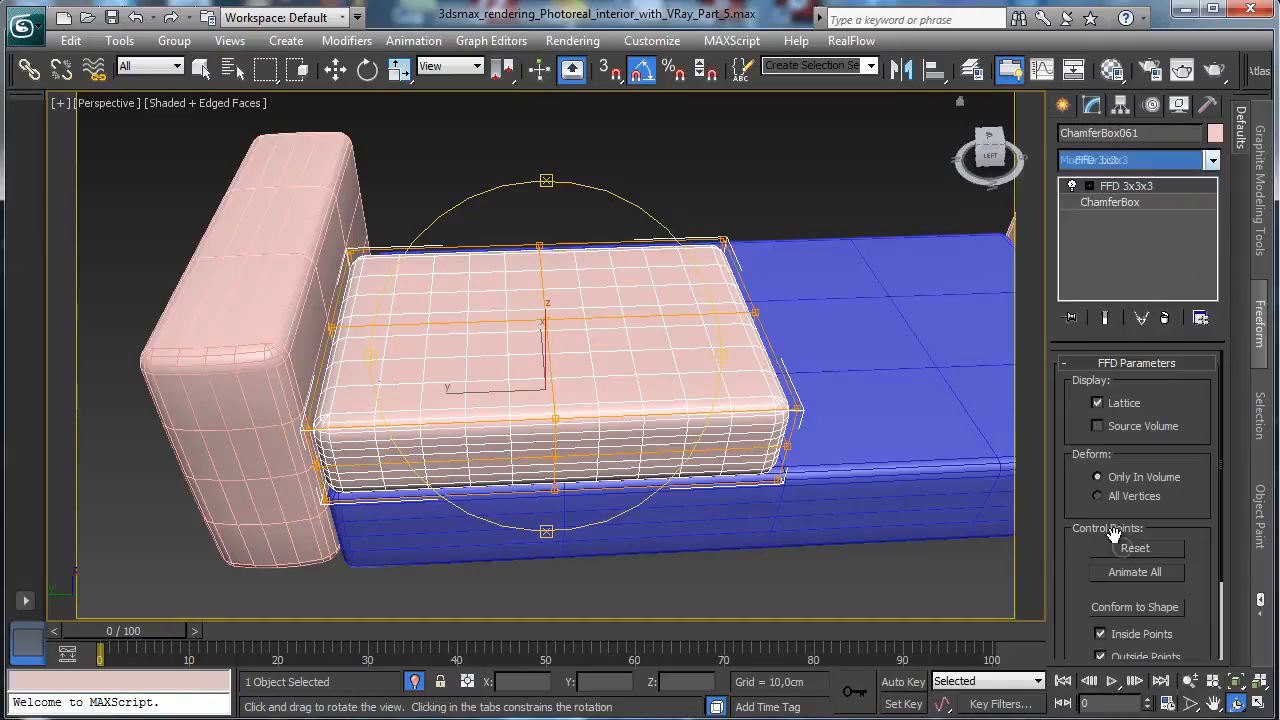
pyautogui.click(1088, 186)
pyautogui.click(1140, 202)
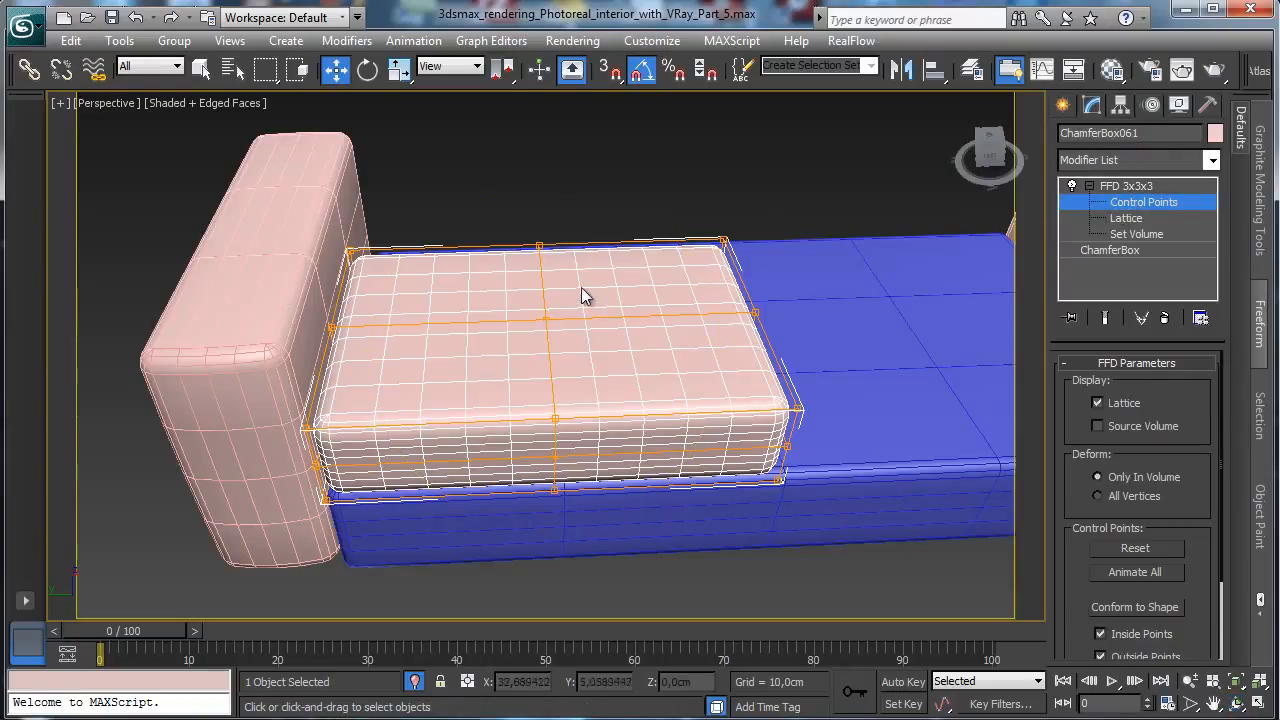
# - Scale the lattice's top corner and lengthwise middle-row control points inward in the XY plane, with edged faces turned off
pyautogui.click(331, 327)
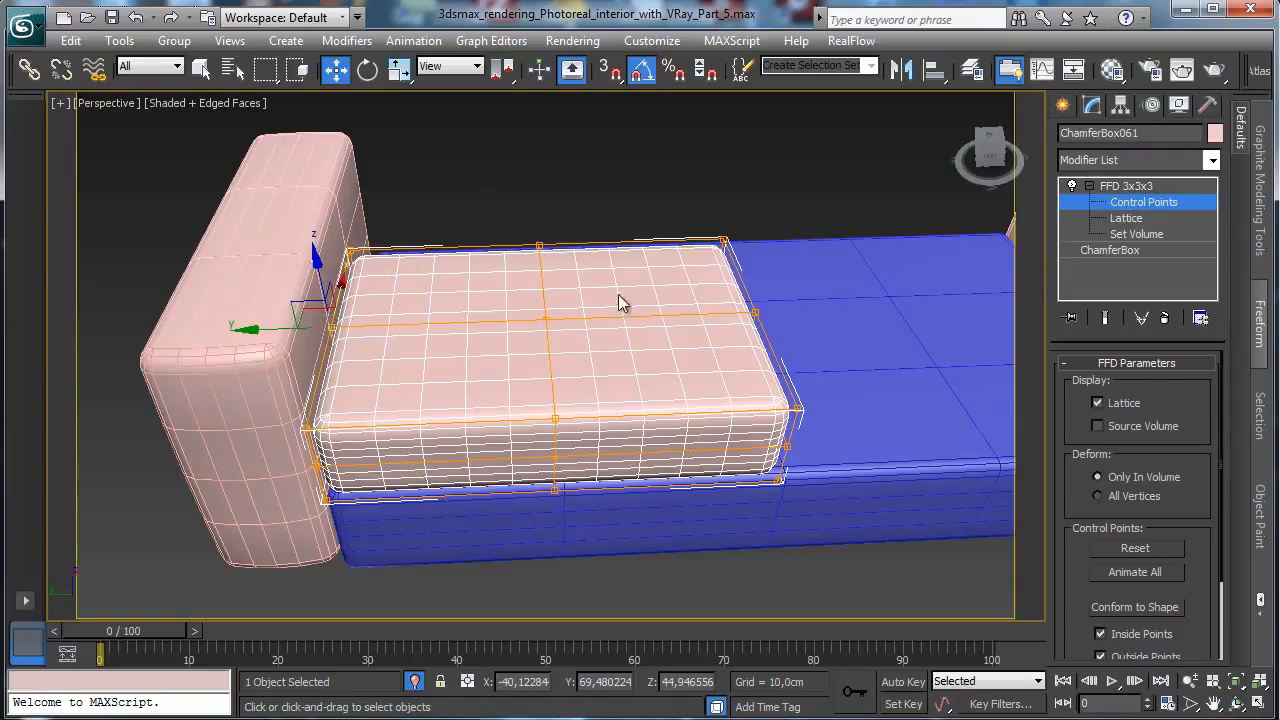
pyautogui.keyDown('ctrl'); pyautogui.click(547, 318); pyautogui.keyUp('ctrl')
pyautogui.keyDown('ctrl'); pyautogui.click(755, 313); pyautogui.keyUp('ctrl')
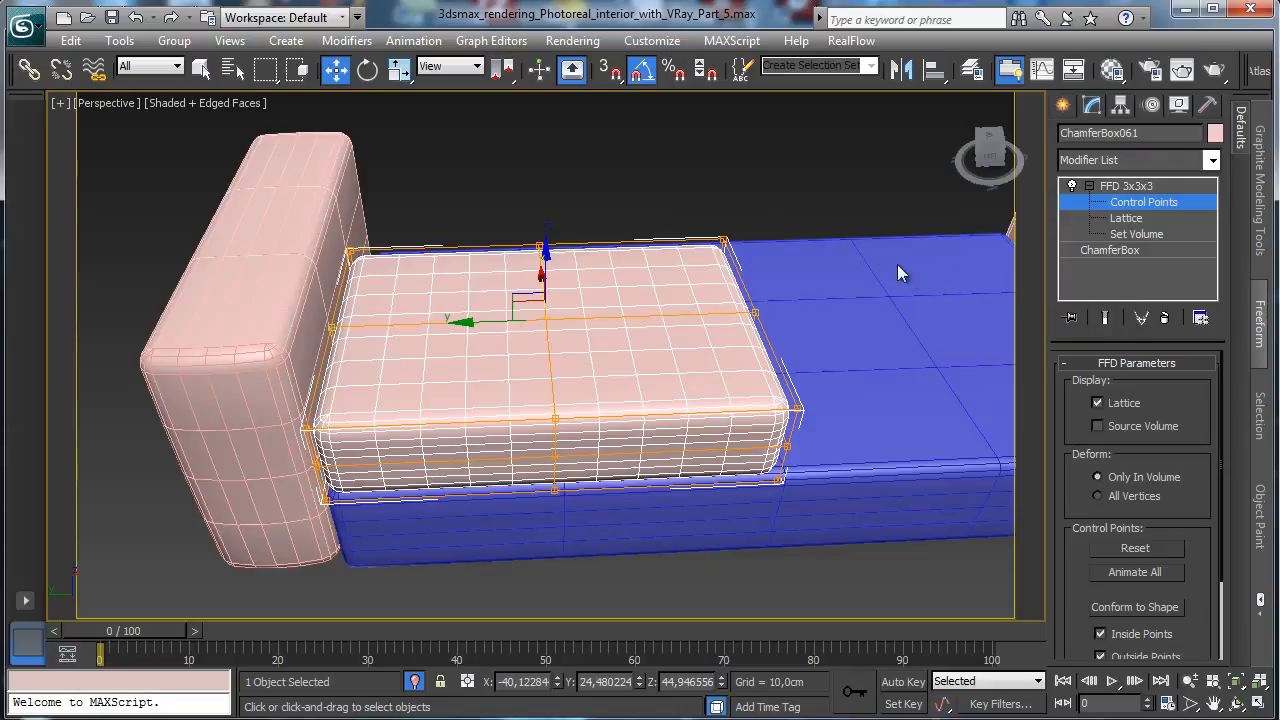
pyautogui.keyDown('ctrl'); pyautogui.click(723, 243); pyautogui.keyUp('ctrl')
pyautogui.keyDown('ctrl'); pyautogui.click(795, 407); pyautogui.keyUp('ctrl')
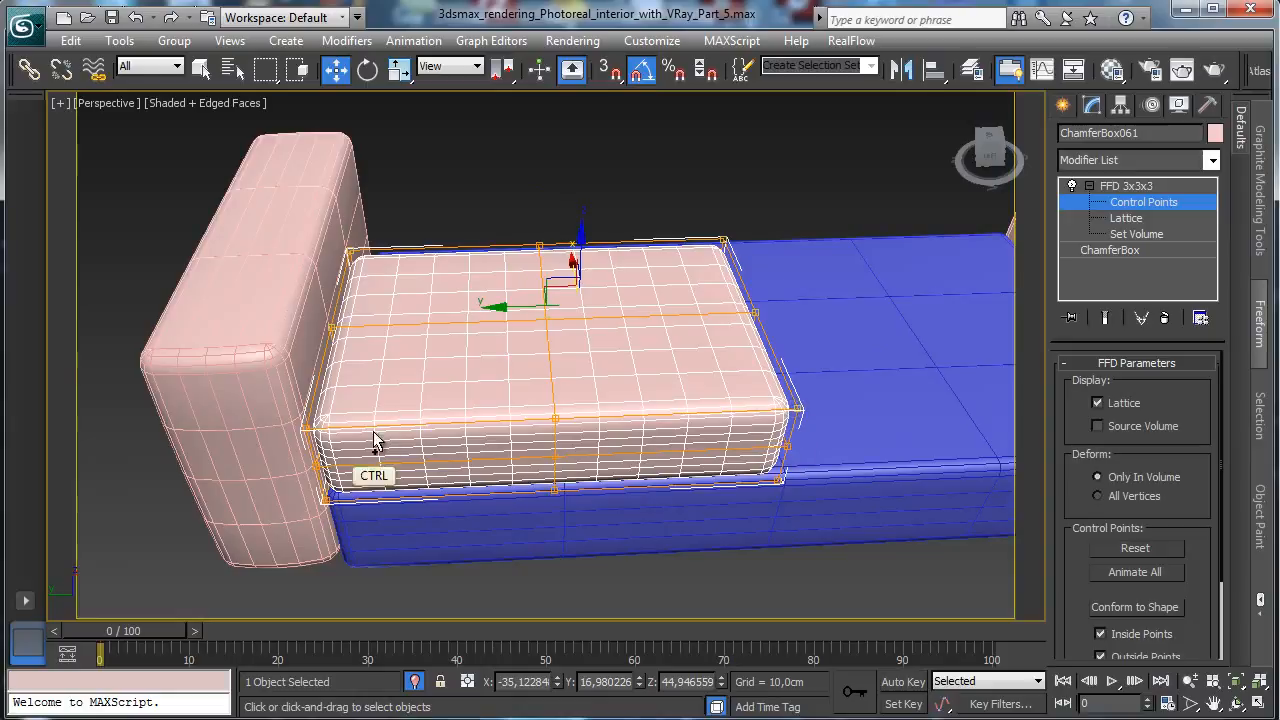
pyautogui.keyDown('ctrl'); pyautogui.click(307, 427); pyautogui.keyUp('ctrl')
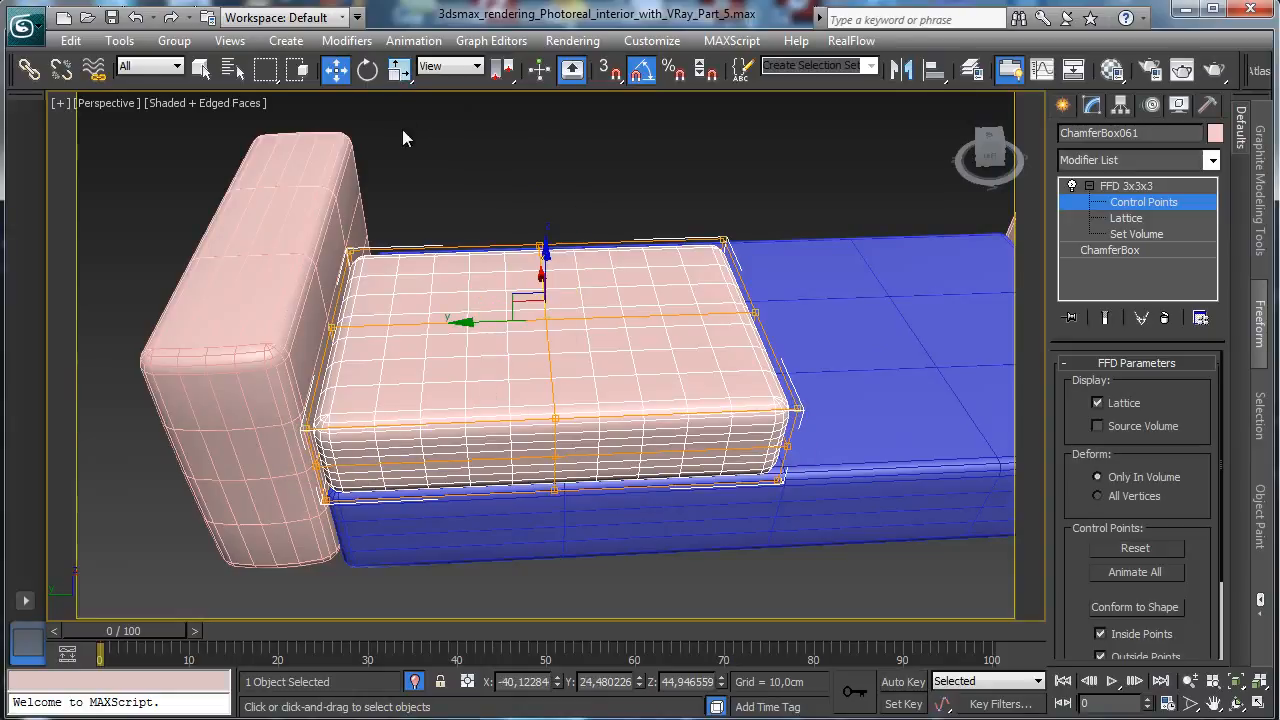
pyautogui.press('r')
pyautogui.click(221, 103)
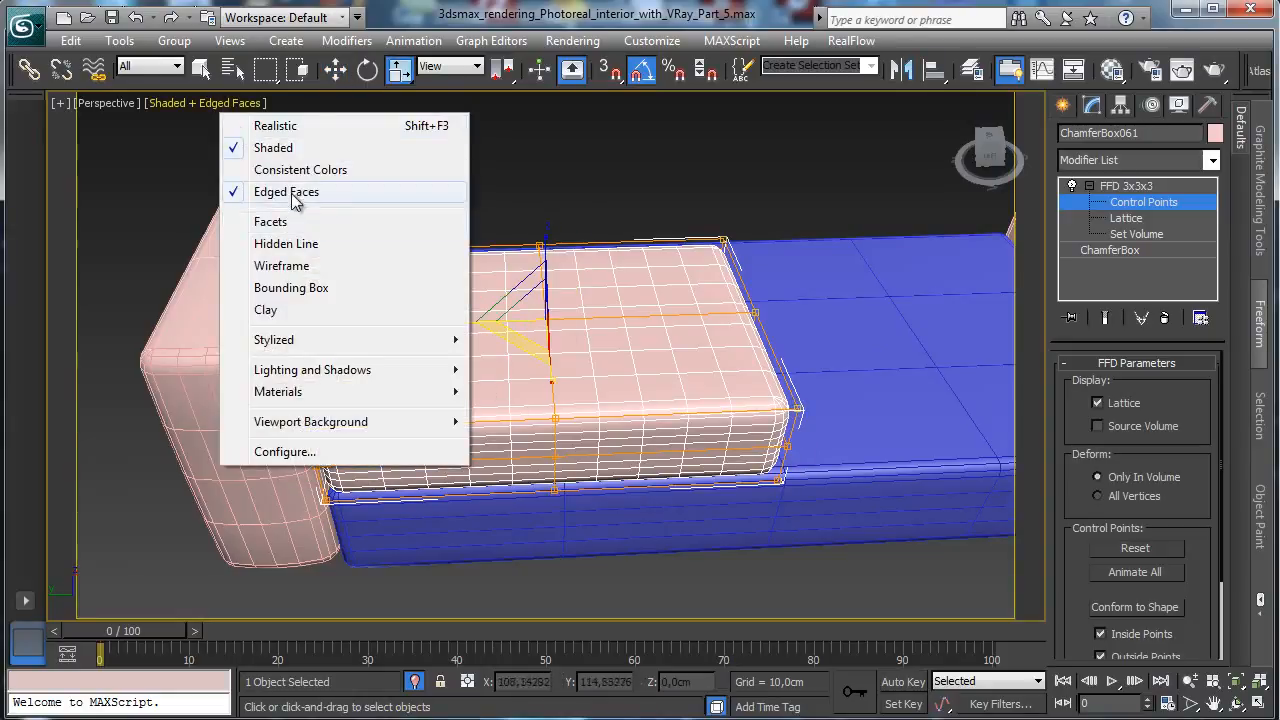
pyautogui.click(275, 191)
pyautogui.moveTo(517, 337); pyautogui.dragTo(534, 340)
# - Try scaling the selected top control points outward in the XY plane, and undo that scaling
pyautogui.click(1237, 704)
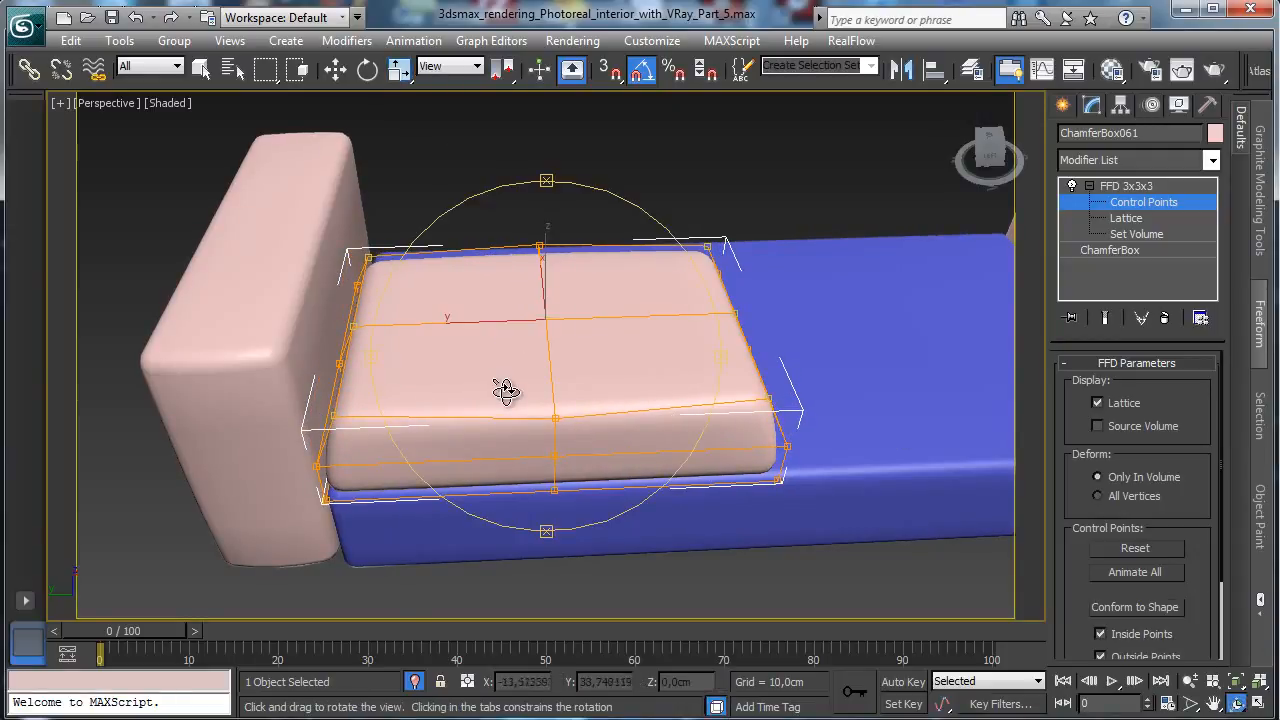
pyautogui.moveTo(506, 390); pyautogui.dragTo(527, 310)
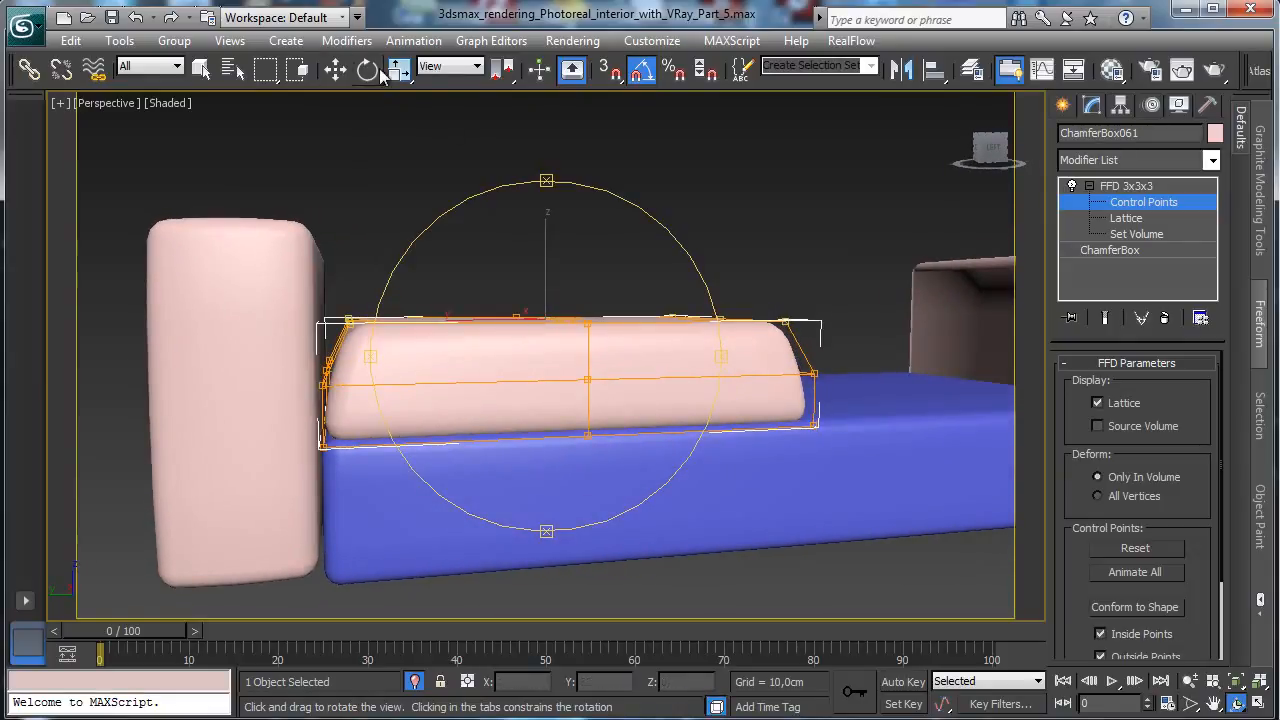
pyautogui.click(398, 68)
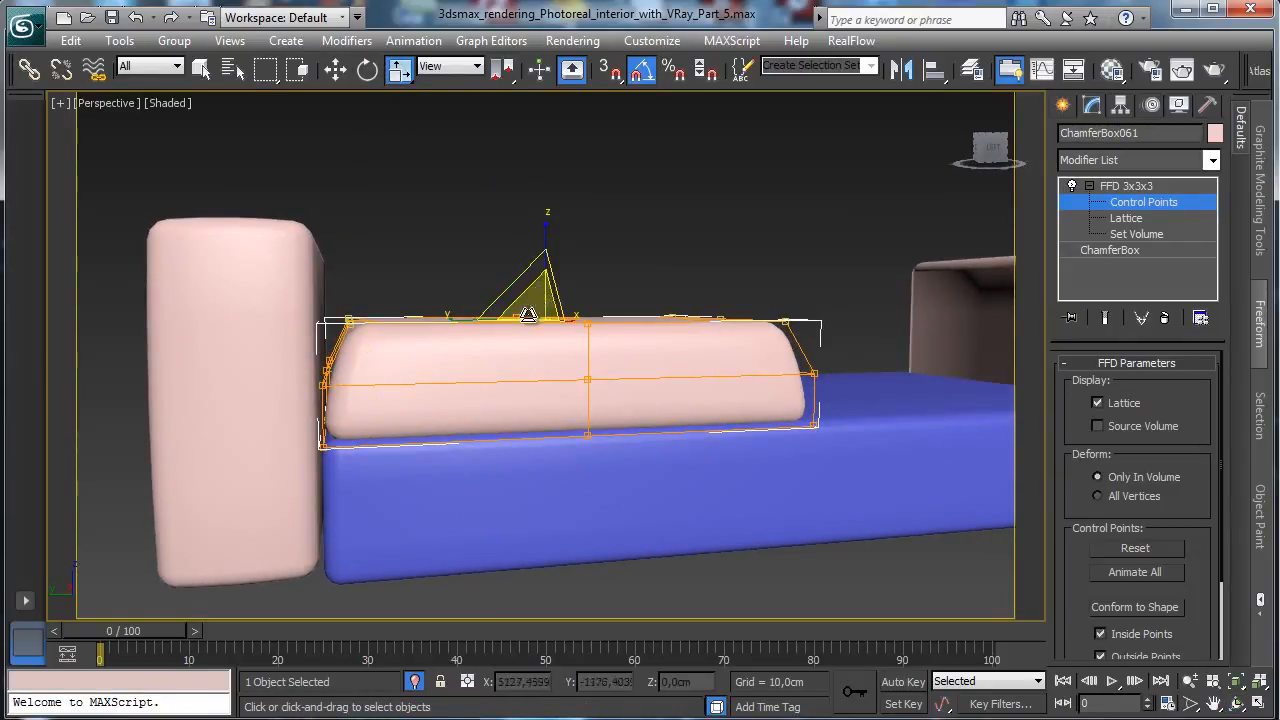
pyautogui.moveTo(528, 316); pyautogui.dragTo(423, 503)
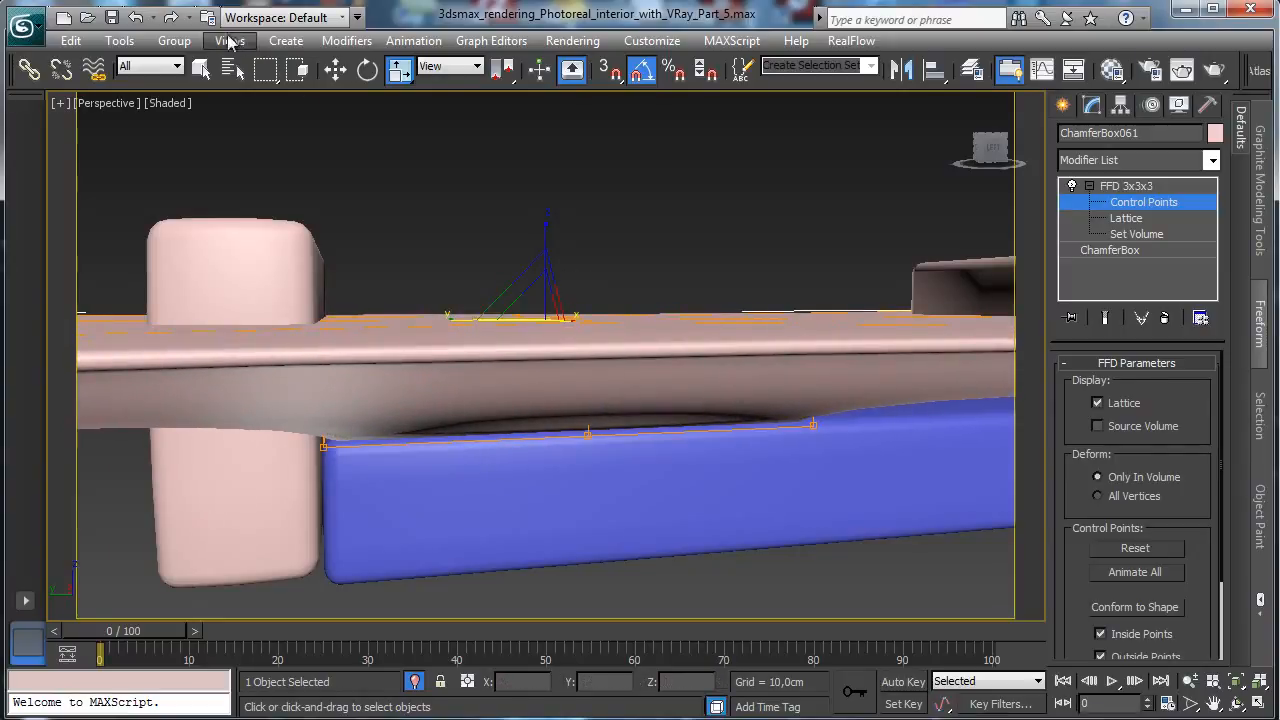
pyautogui.click(135, 17)
# - Scale the selected top control points up to about 107 percent in X and Y
pyautogui.click(1238, 705)
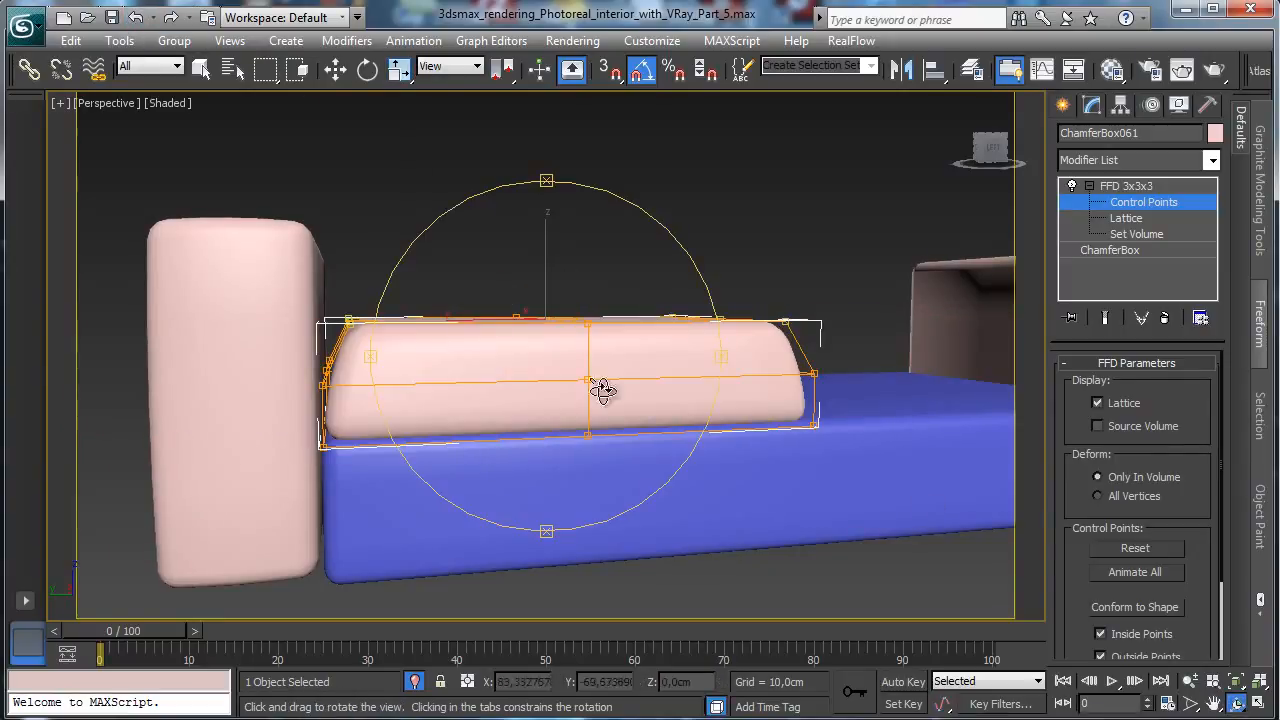
pyautogui.moveTo(600, 389); pyautogui.dragTo(557, 323)
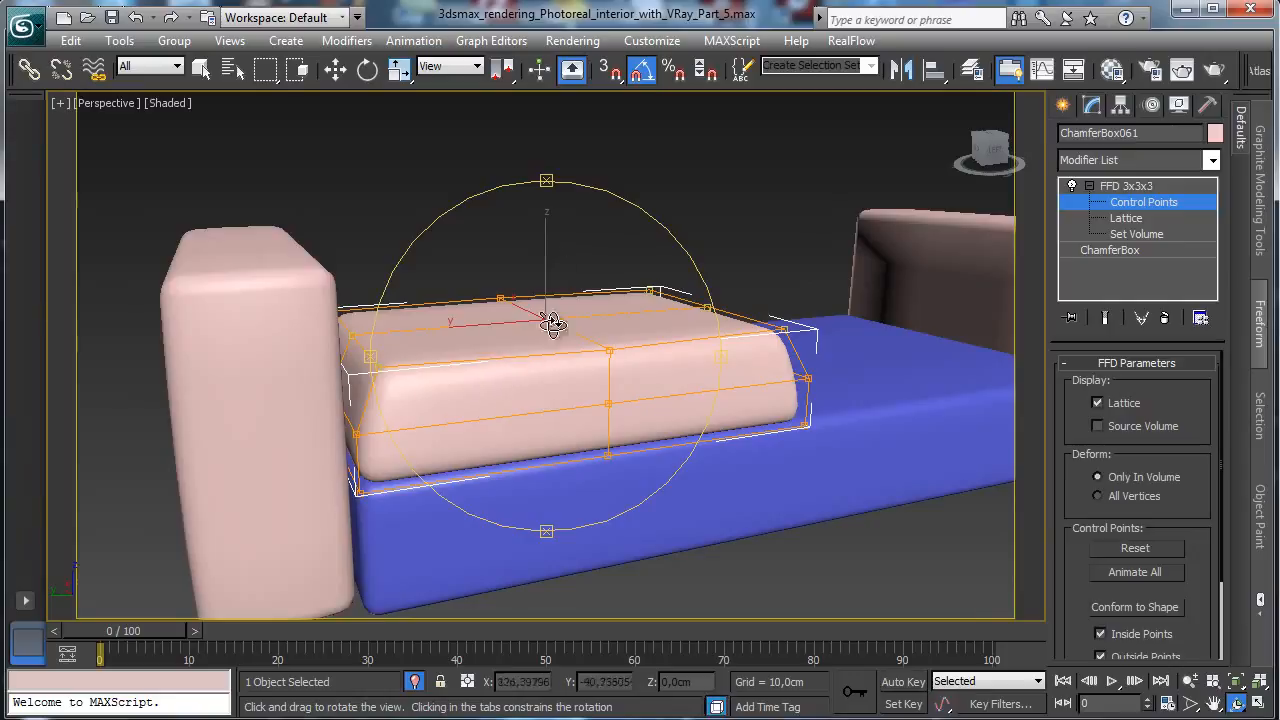
pyautogui.click(397, 69)
pyautogui.moveTo(527, 331); pyautogui.dragTo(534, 333)
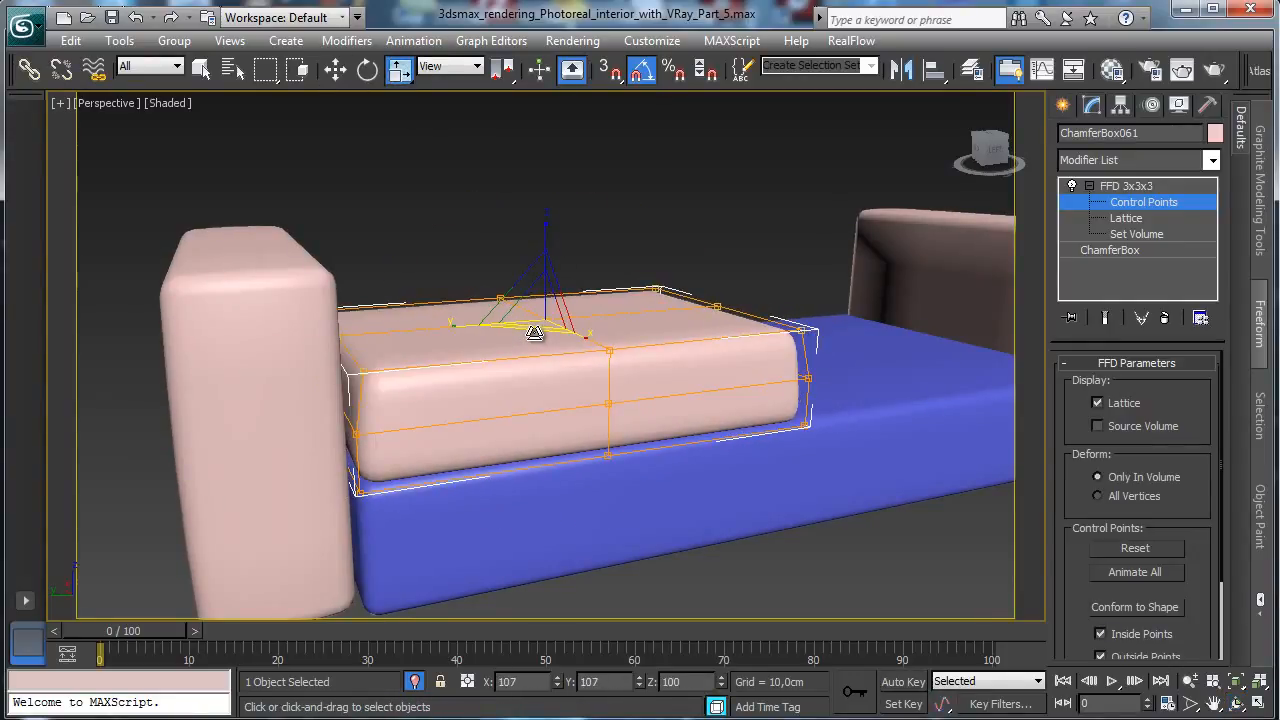
# - Raise the three control points of the top lengthwise middle row to a Z height of about 48.3 cm
pyautogui.click(200, 68)
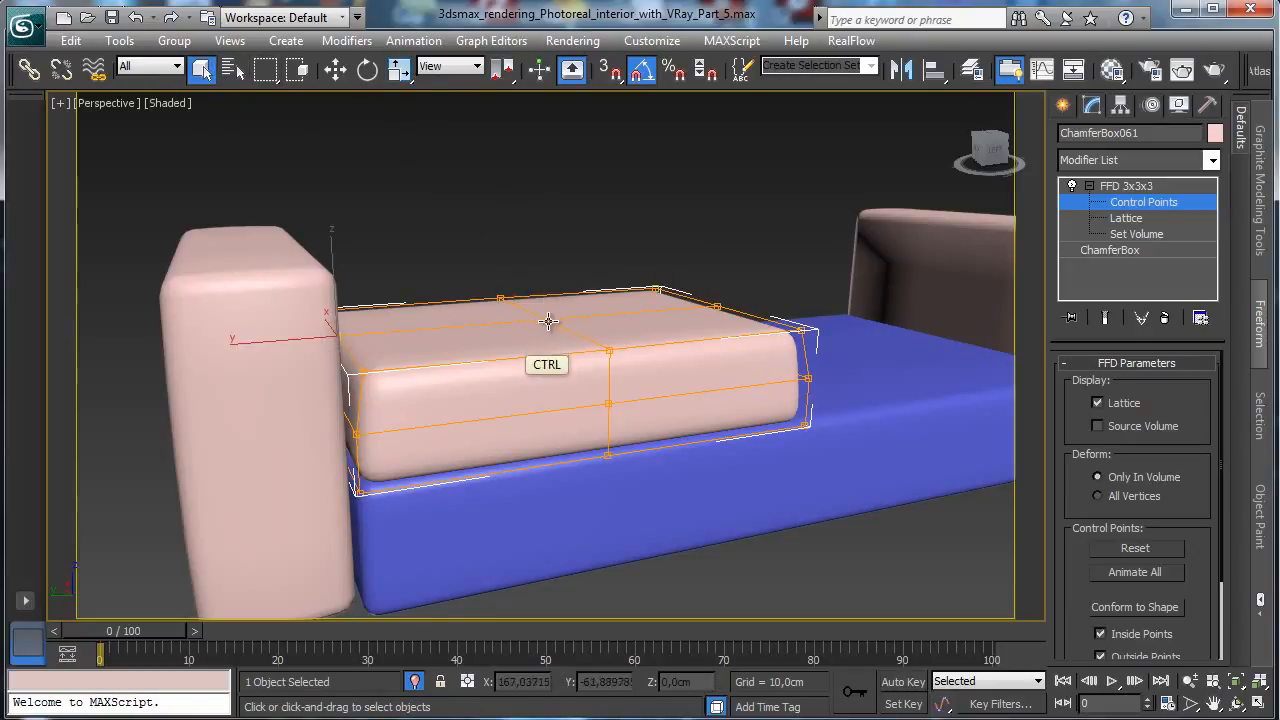
pyautogui.click(335, 68)
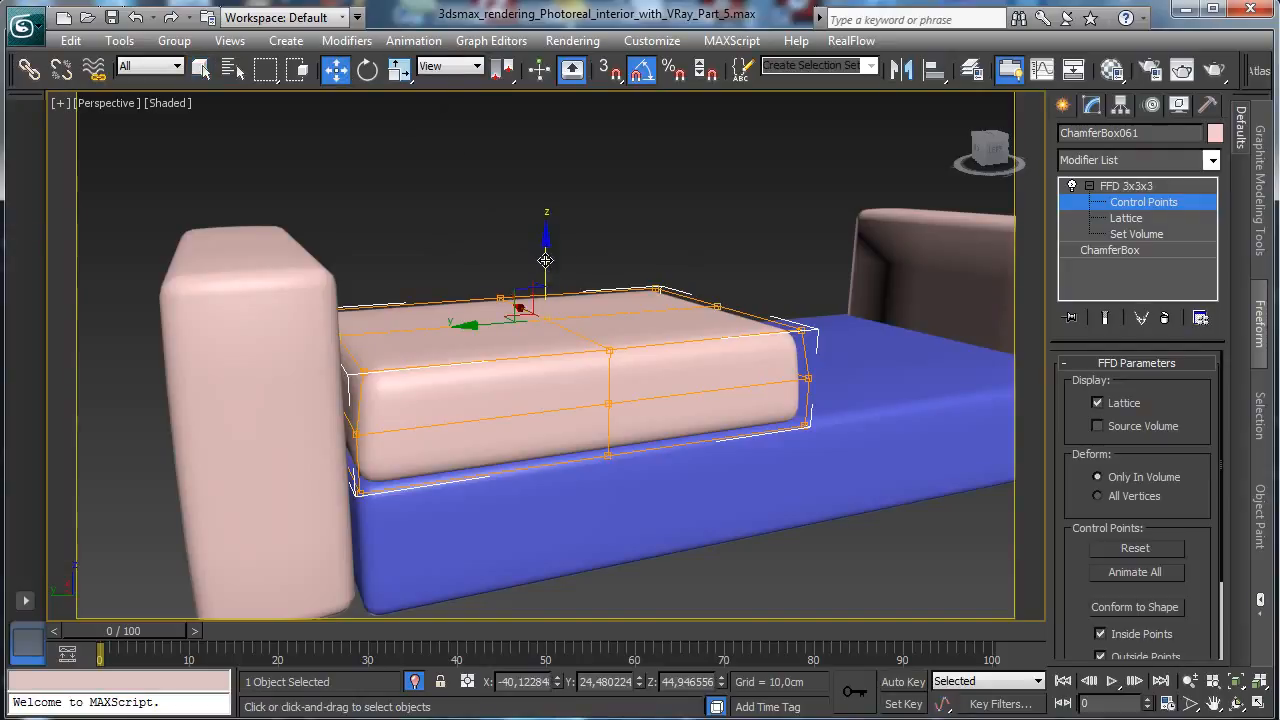
pyautogui.moveTo(545, 260); pyautogui.dragTo(549, 243)
# - Move the three mid-height control points on the cushion's long front side outward along X by about 3 cm, and exit Control Points
pyautogui.click(1240, 704)
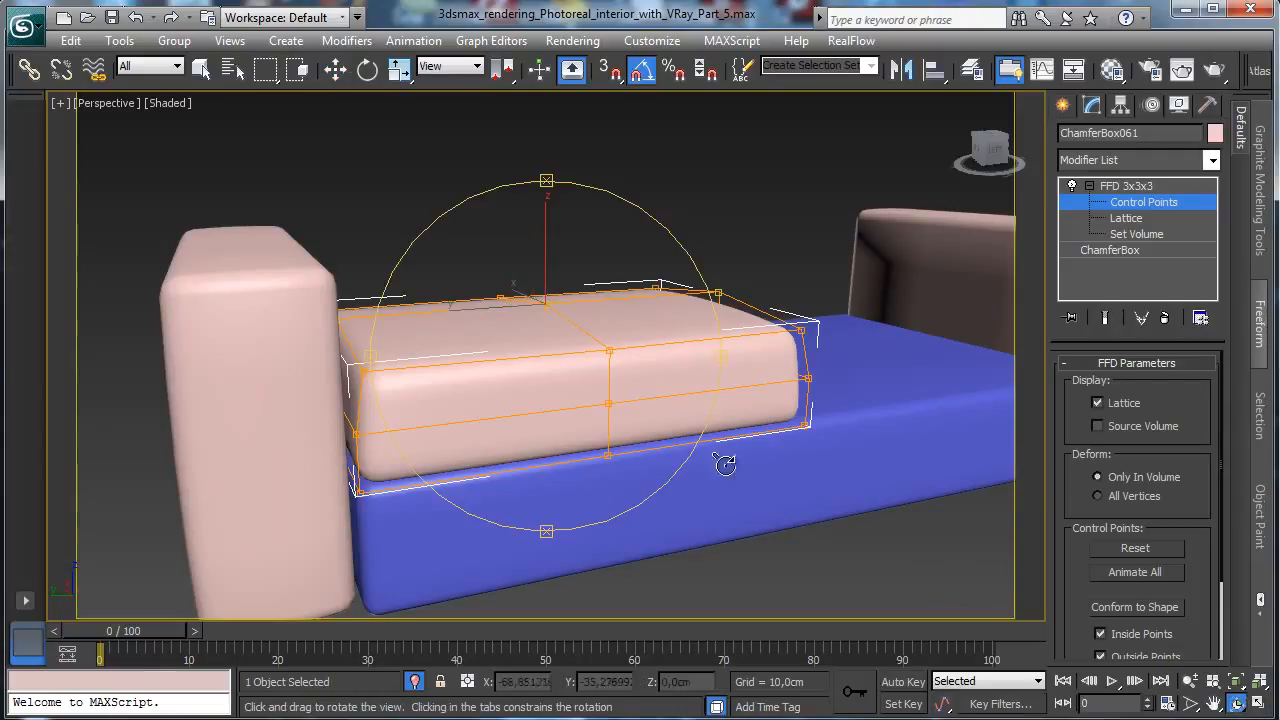
pyautogui.moveTo(588, 376); pyautogui.dragTo(420, 369)
pyautogui.click(336, 69)
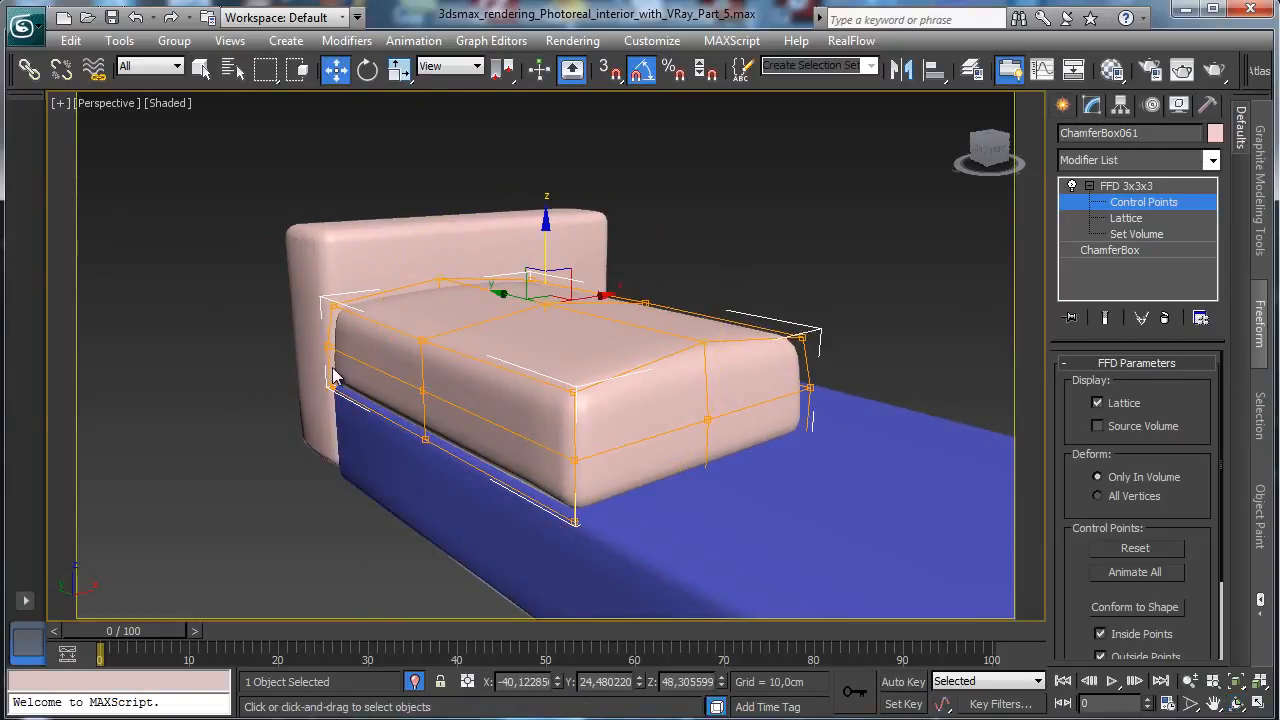
pyautogui.click(328, 347)
pyautogui.keyDown('ctrl'); pyautogui.click(422, 390); pyautogui.keyUp('ctrl')
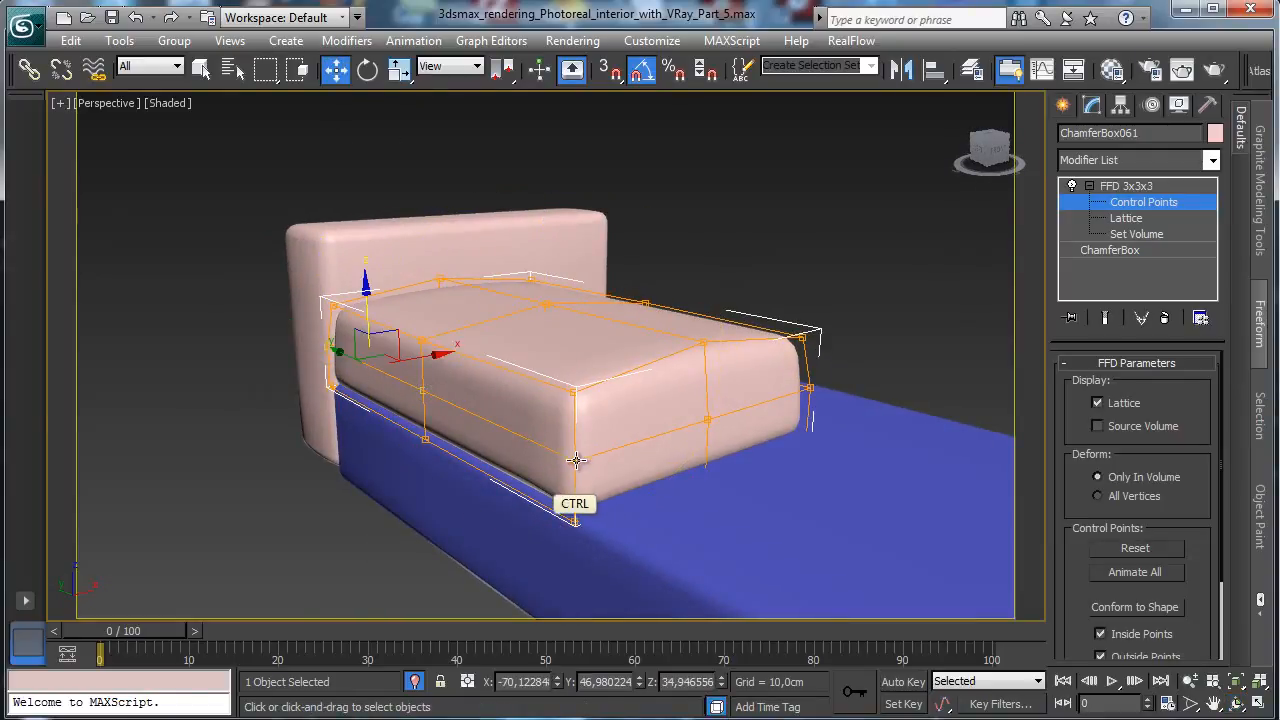
pyautogui.keyDown('ctrl'); pyautogui.click(575, 461); pyautogui.keyUp('ctrl')
pyautogui.moveTo(446, 388); pyautogui.dragTo(460, 384)
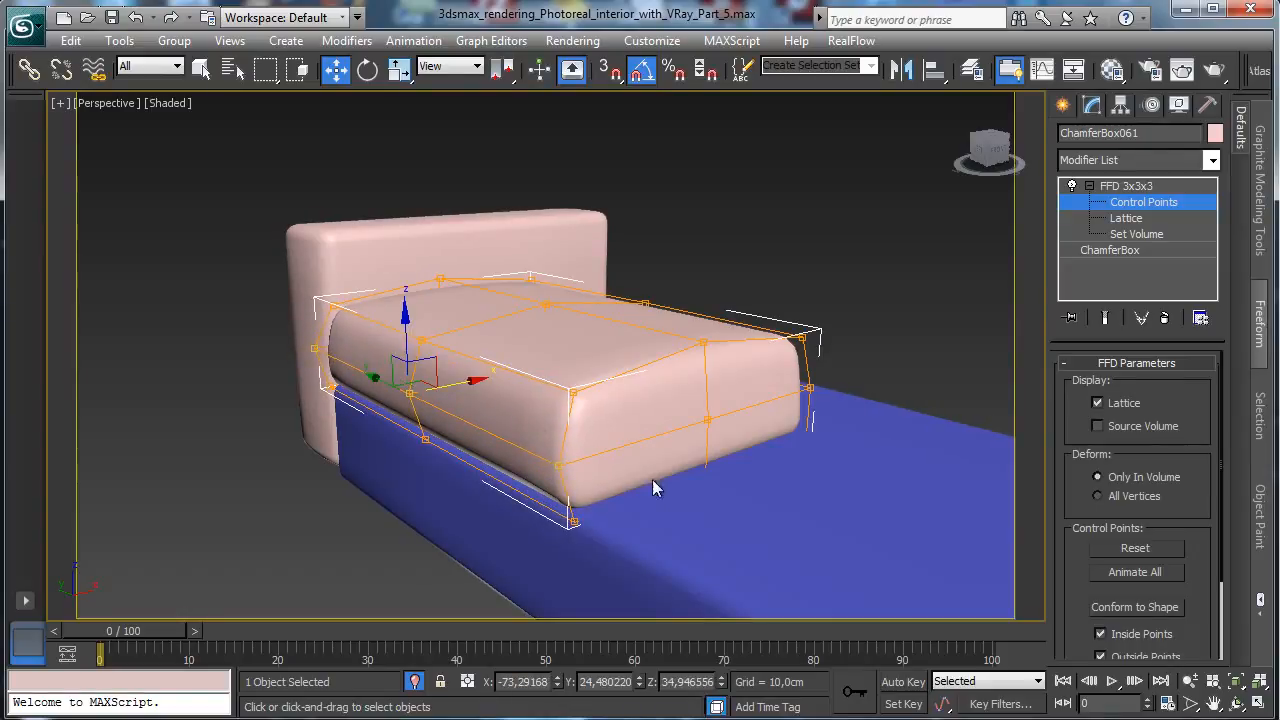
pyautogui.click(1145, 202)
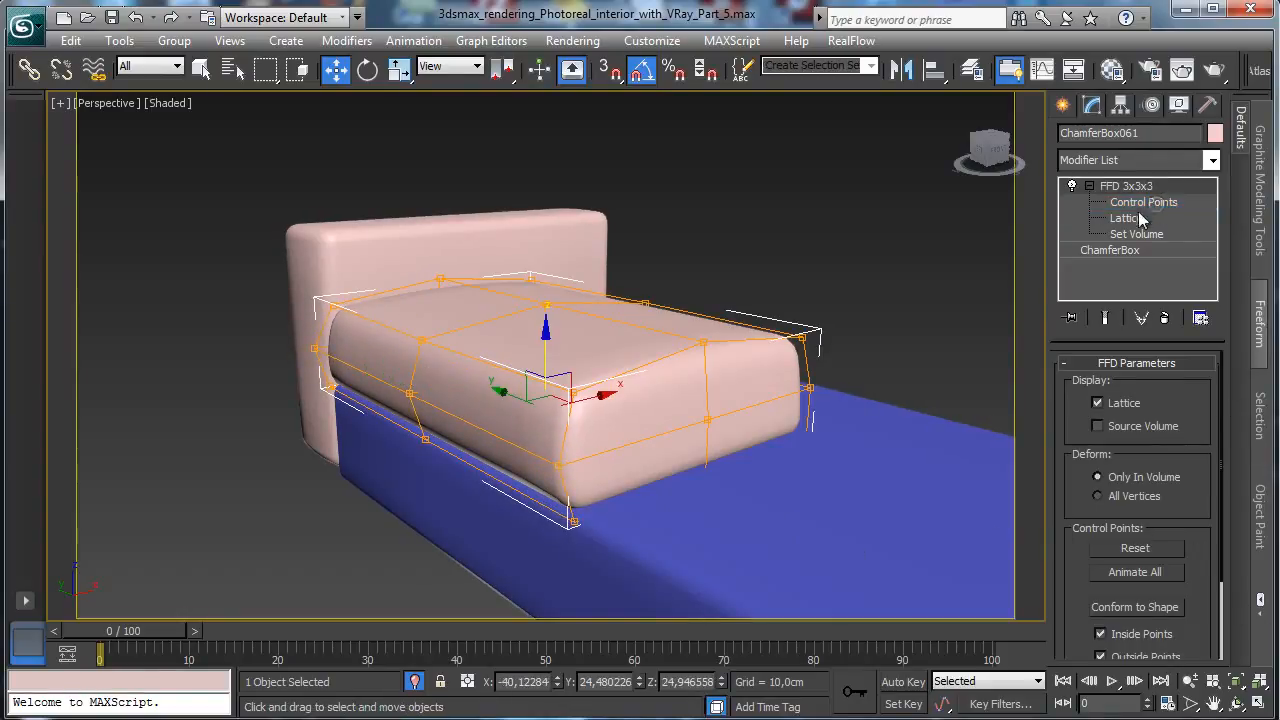
# - Add an Edit Poly modifier to the cushion and raise the cushion to a Z height of about 26.2 cm
pyautogui.click(1211, 161)
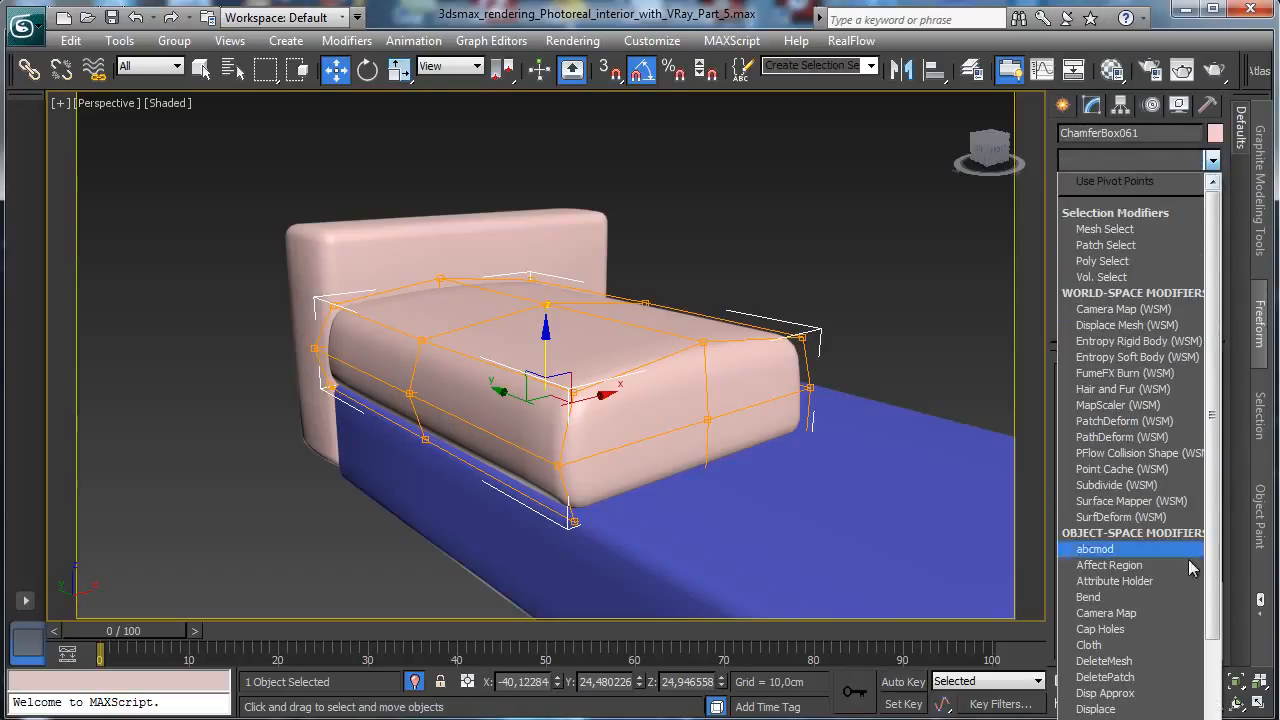
pyautogui.press('Return')
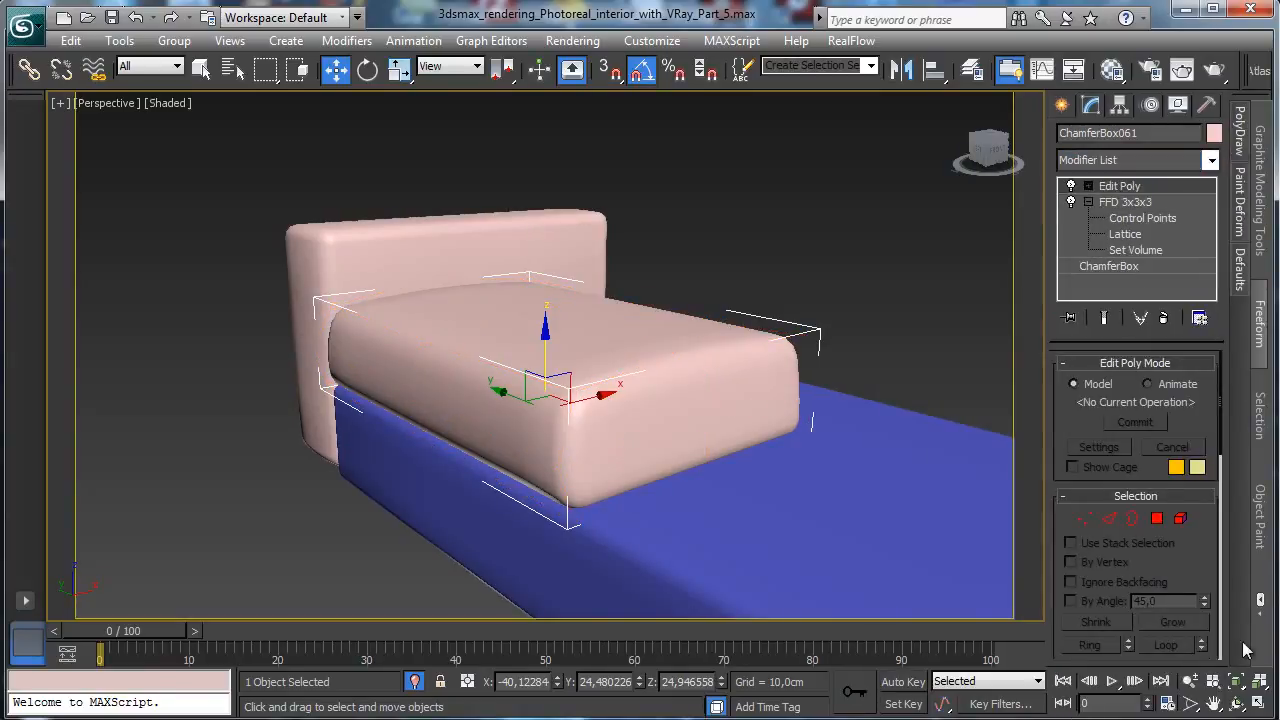
pyautogui.click(1259, 704)
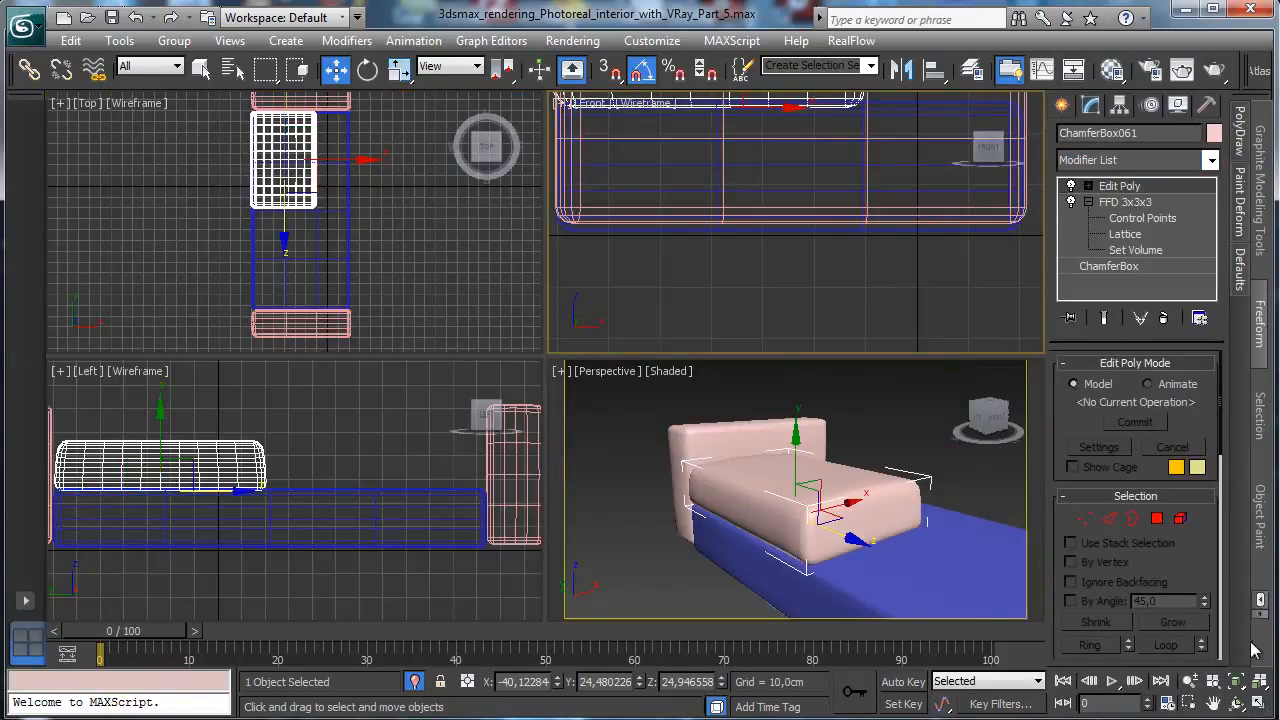
pyautogui.rightClick(365, 519)
pyautogui.click(1236, 681)
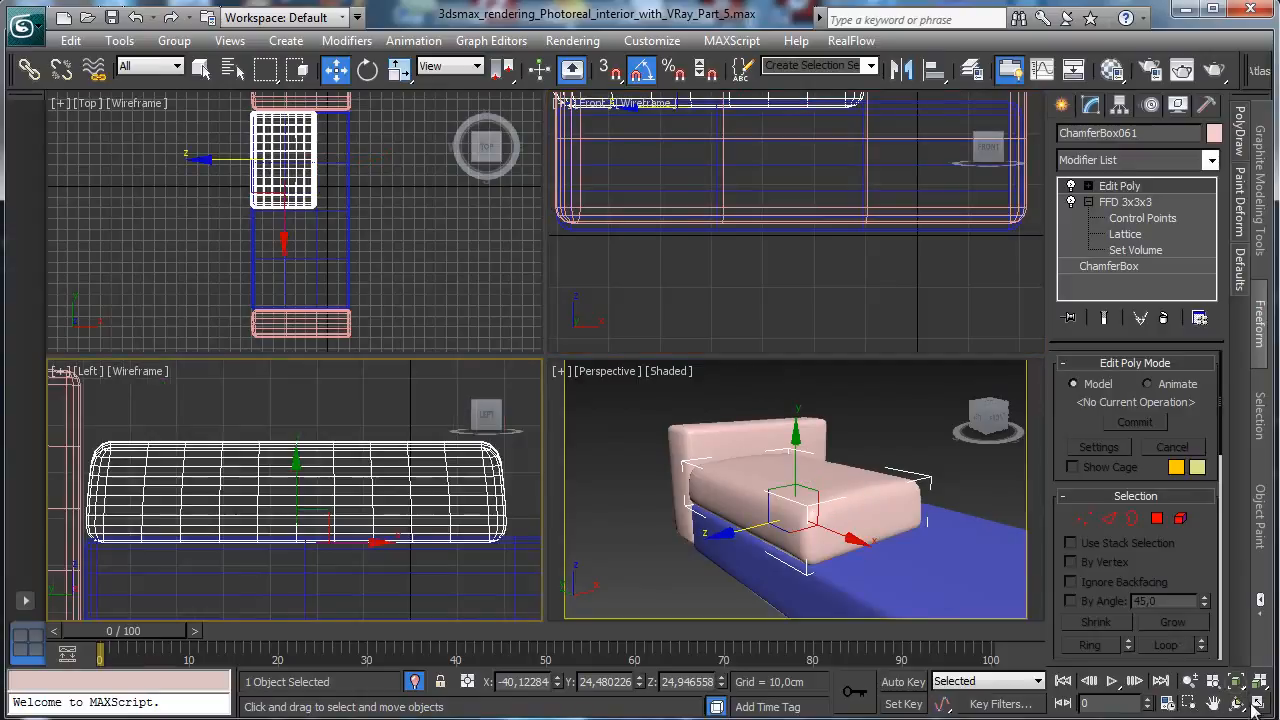
pyautogui.click(1259, 704)
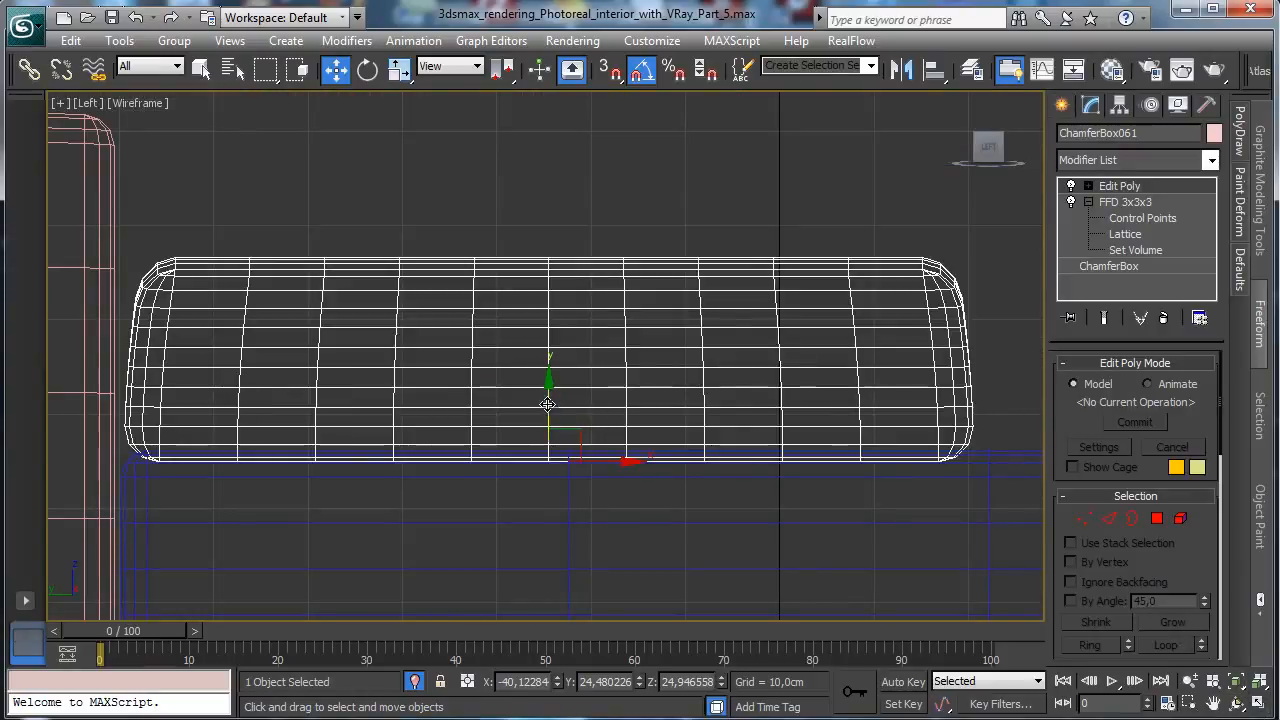
pyautogui.moveTo(547, 404); pyautogui.dragTo(549, 391)
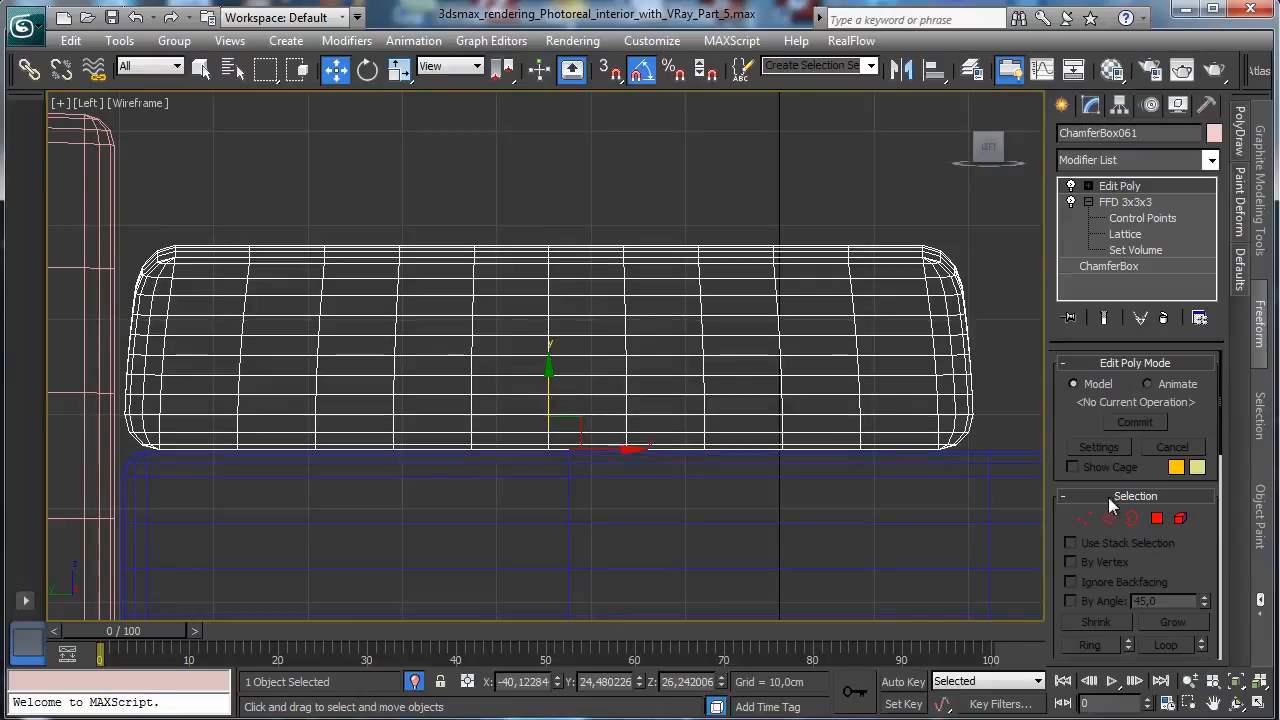
# - Raise the cushion's bottom row of vertices to about Z 30.2 cm using soft selection with a 7 cm falloff, and exit vertex editing
pyautogui.click(1084, 518)
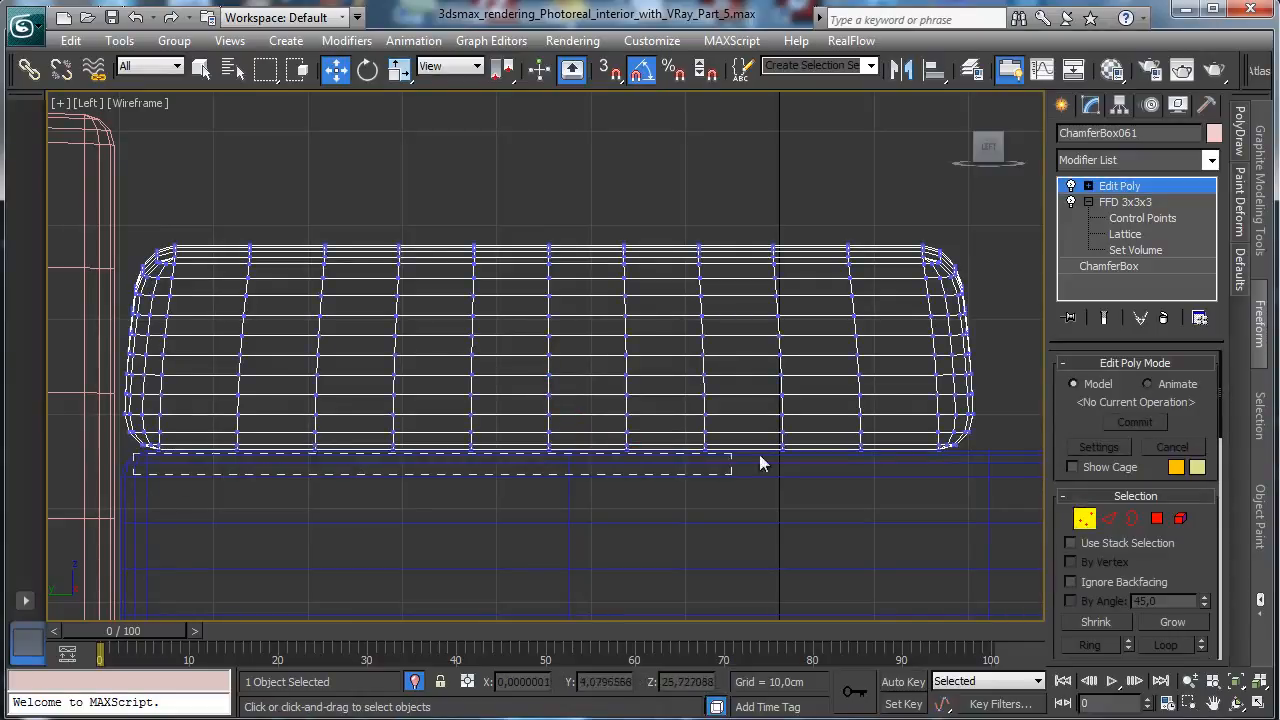
pyautogui.moveTo(759, 463); pyautogui.dragTo(985, 452)
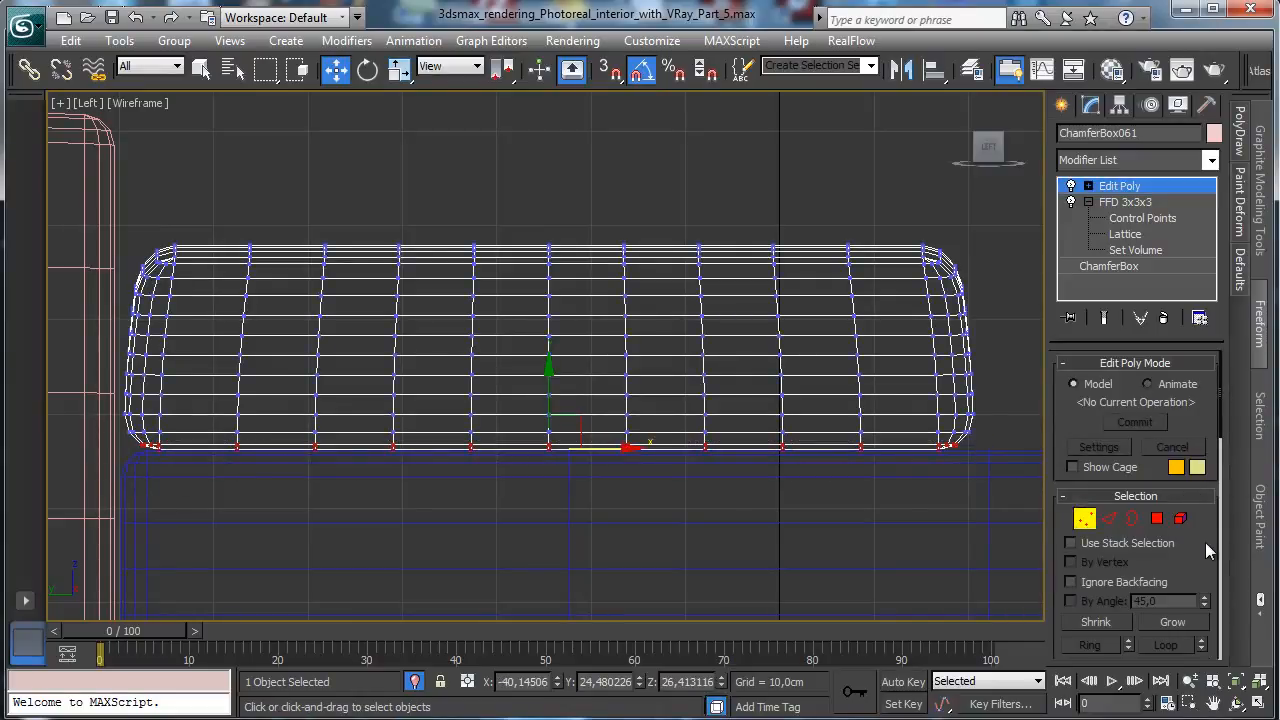
pyautogui.scroll(-5, 1160, 550)
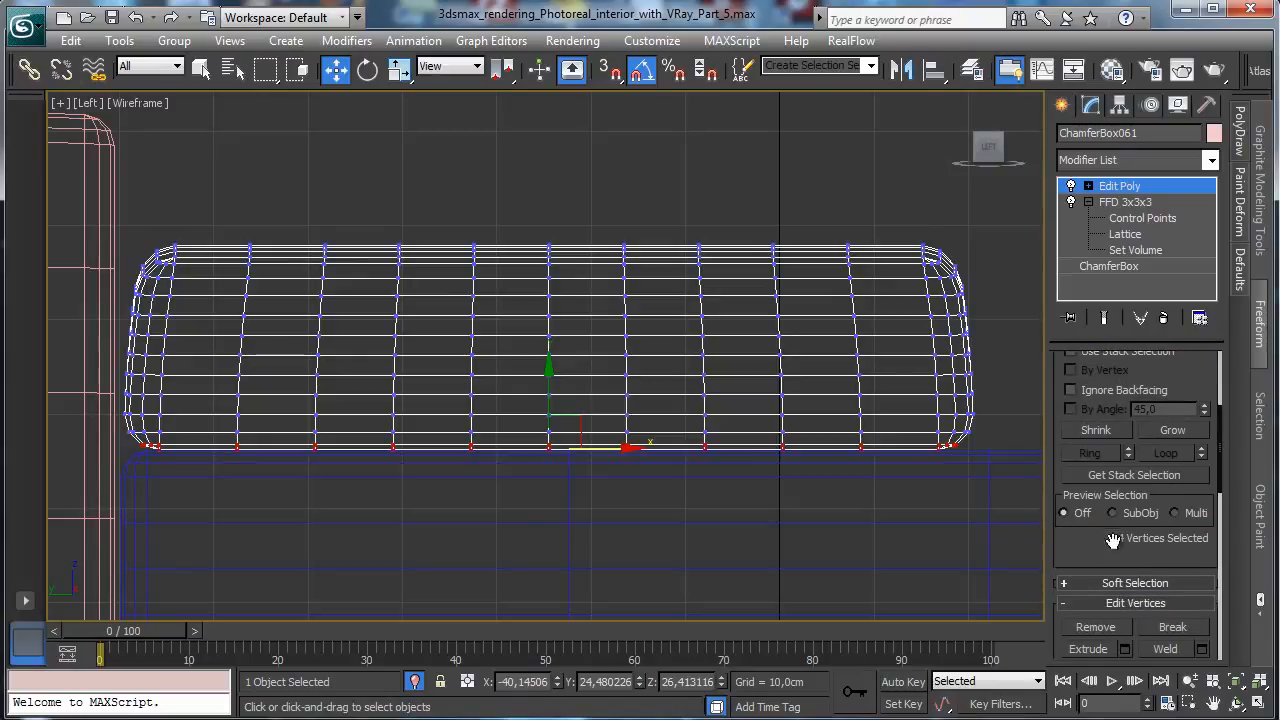
pyautogui.click(1119, 585)
pyautogui.click(1118, 383)
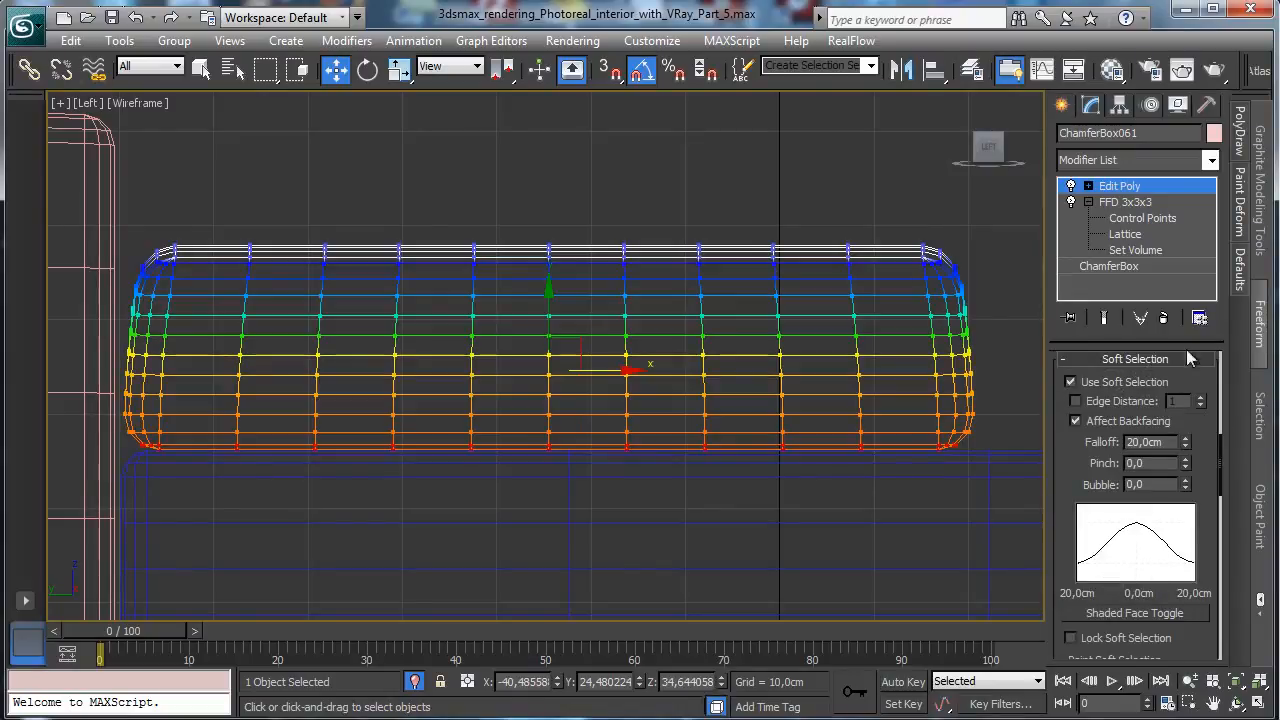
pyautogui.moveTo(1187, 450); pyautogui.dragTo(1187, 502)
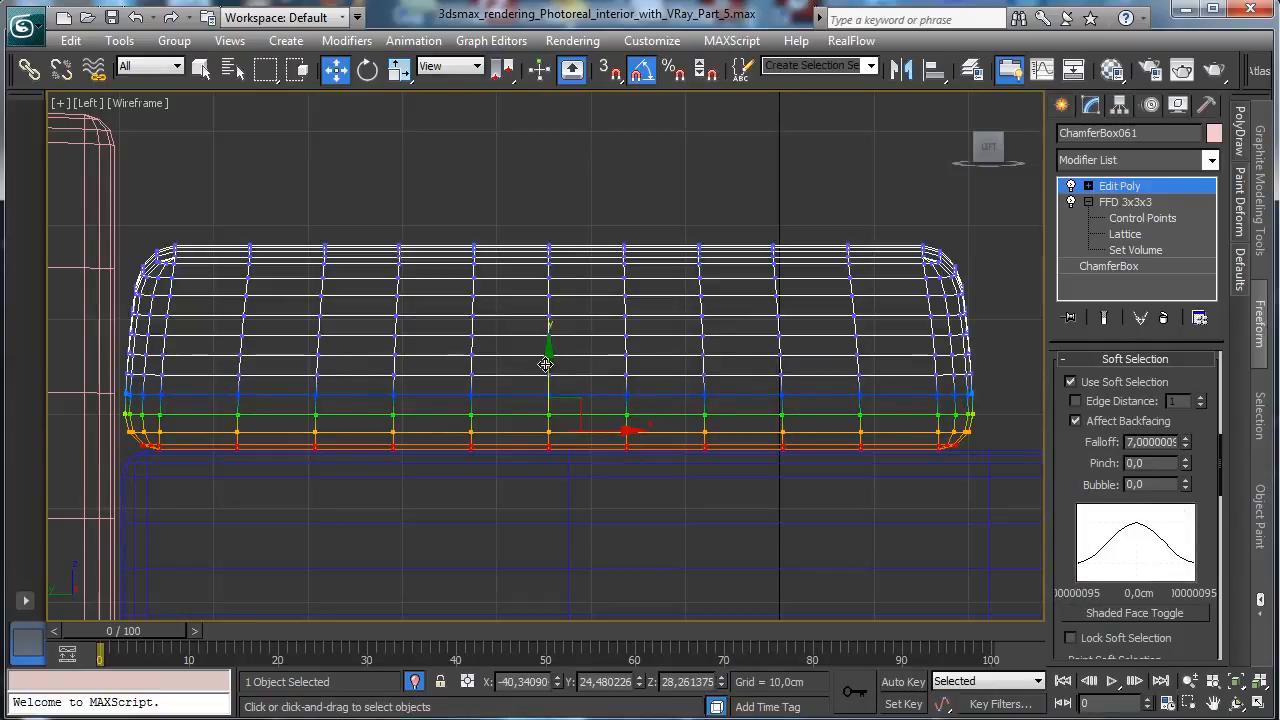
pyautogui.moveTo(545, 363); pyautogui.dragTo(548, 343)
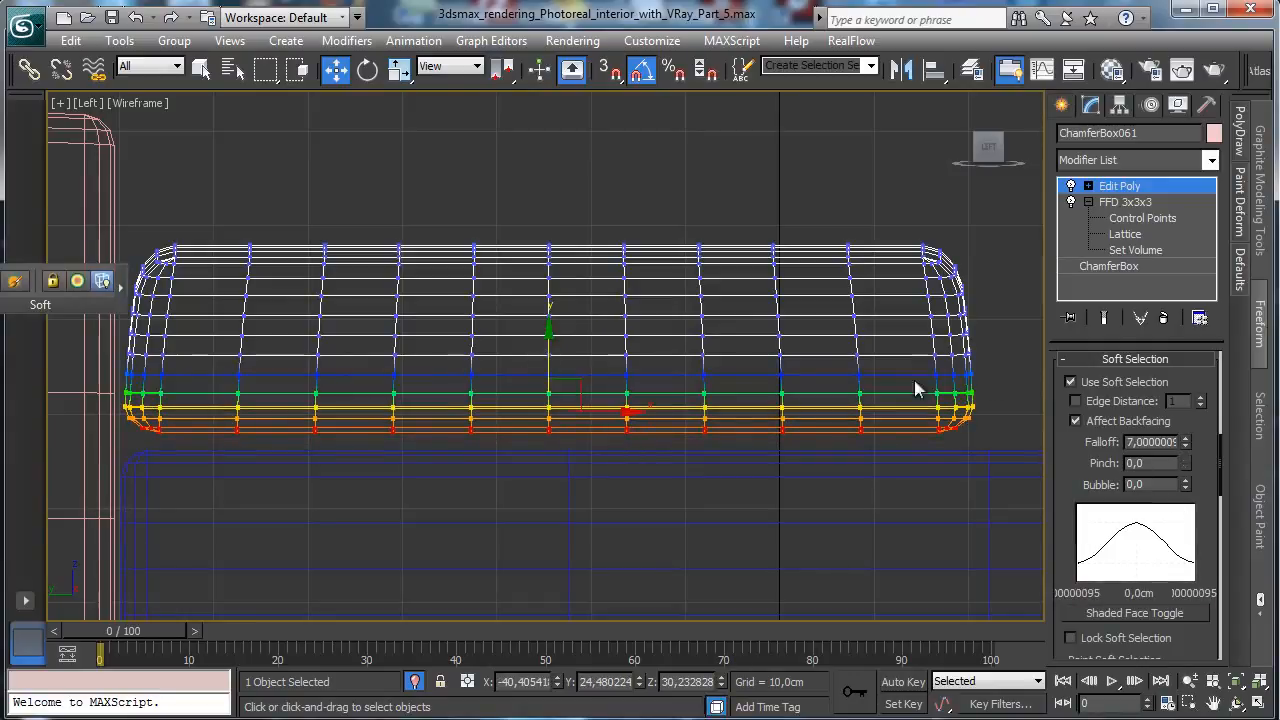
pyautogui.click(1117, 187)
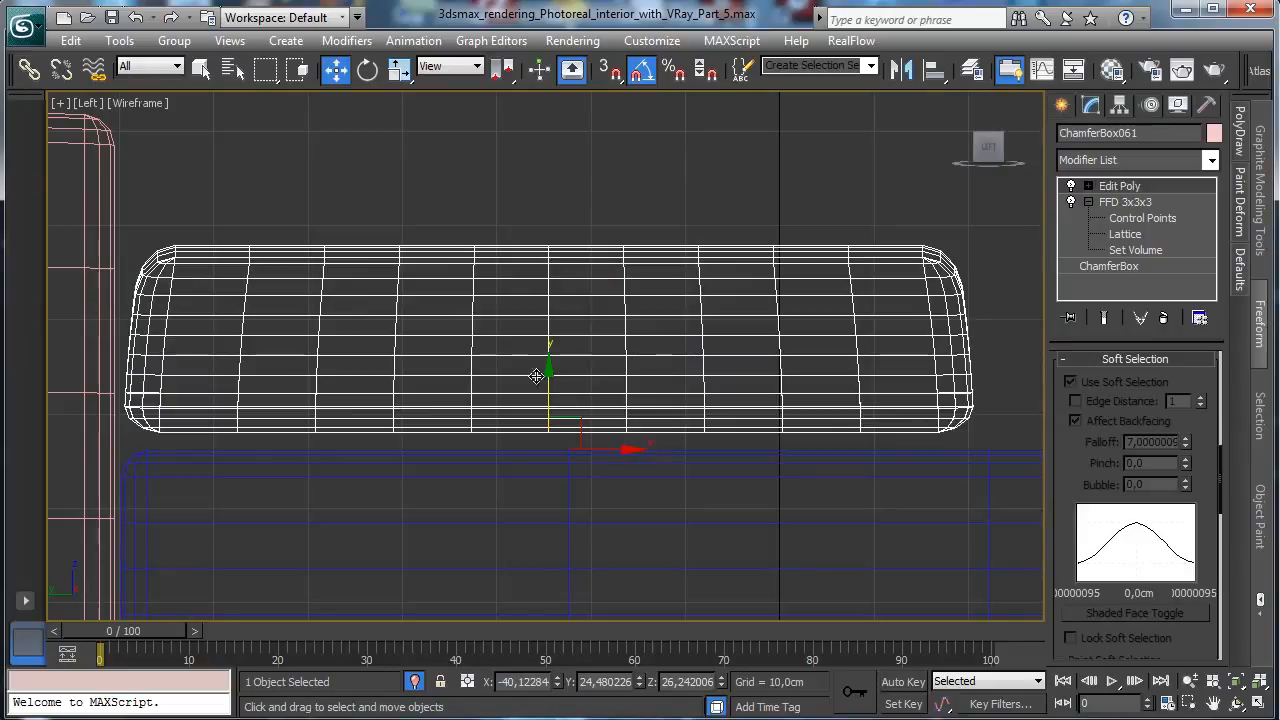
# - Move the cushion to about Y 25.2 cm and Z 24.9 cm, and add a TurboSmooth modifier to it
pyautogui.moveTo(550, 390); pyautogui.dragTo(552, 403)
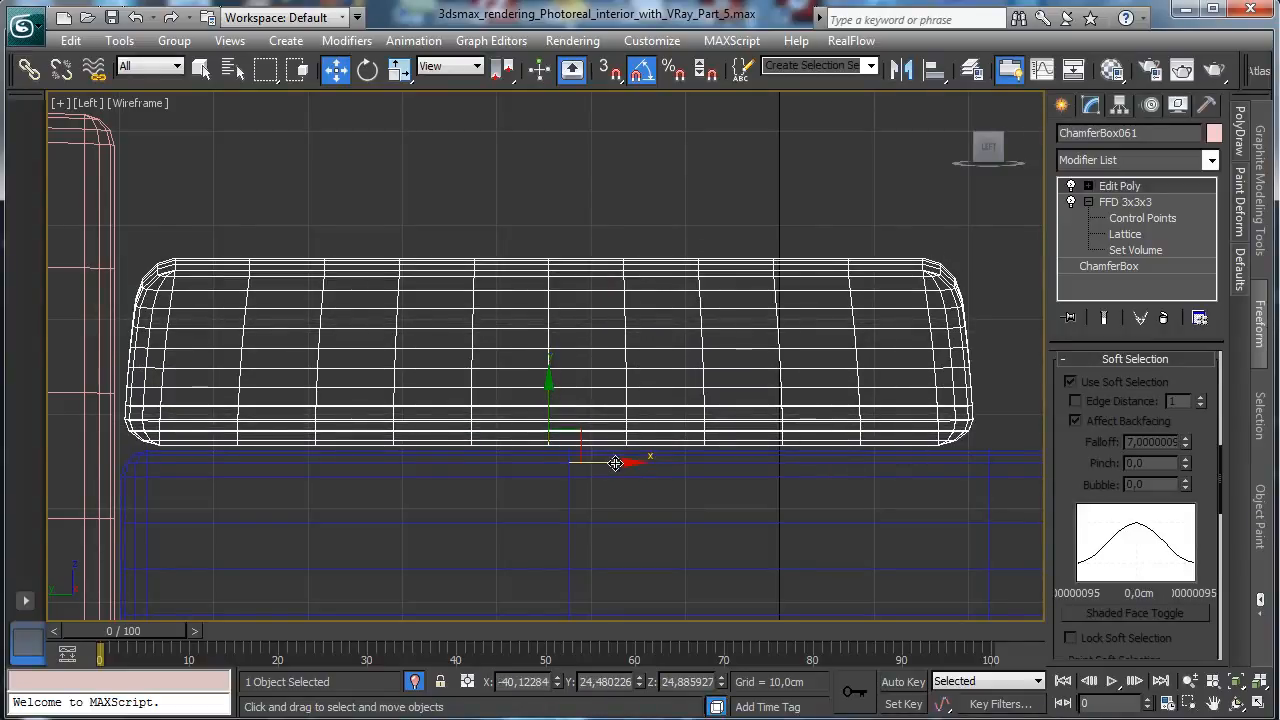
pyautogui.moveTo(615, 462); pyautogui.dragTo(608, 457)
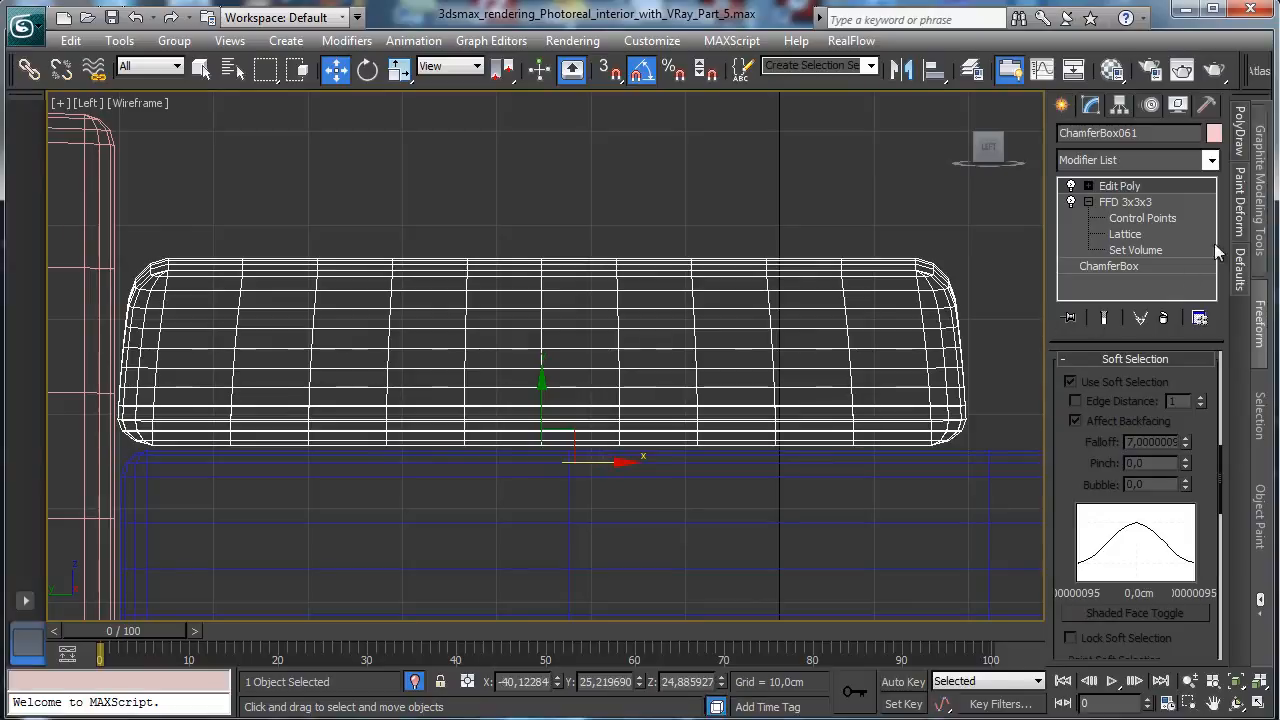
pyautogui.click(1210, 161)
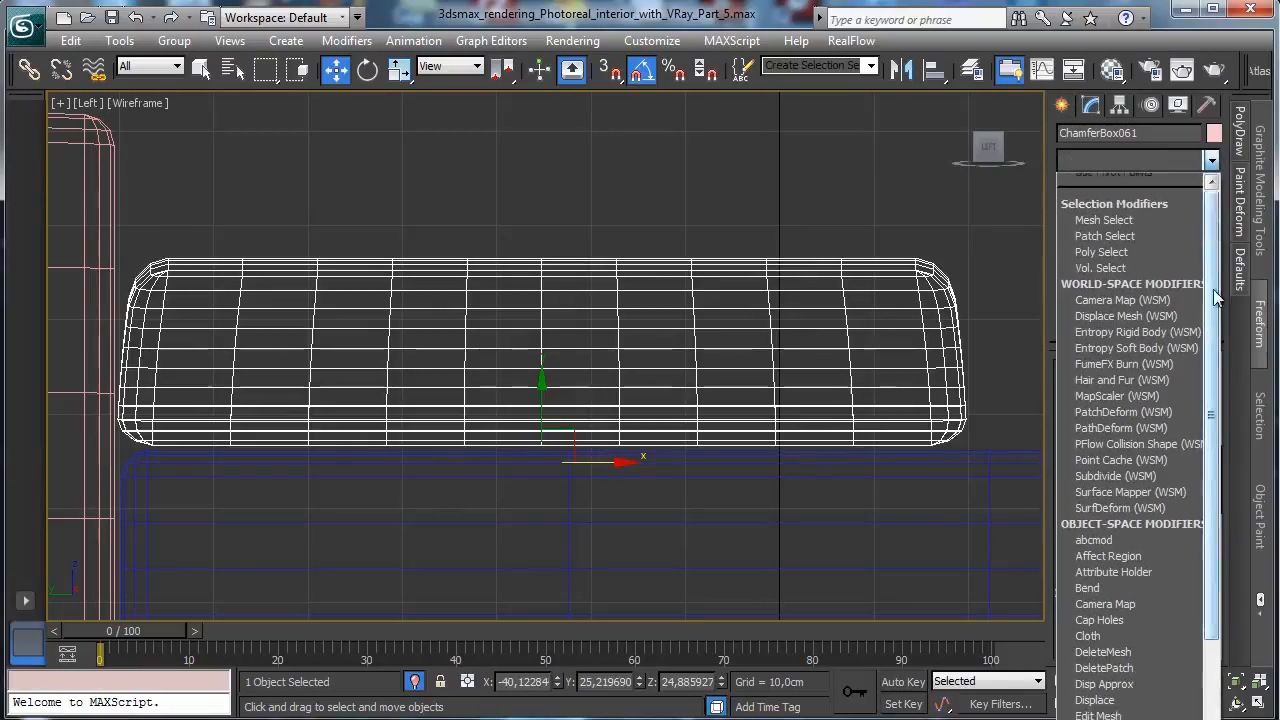
pyautogui.click(1213, 672)
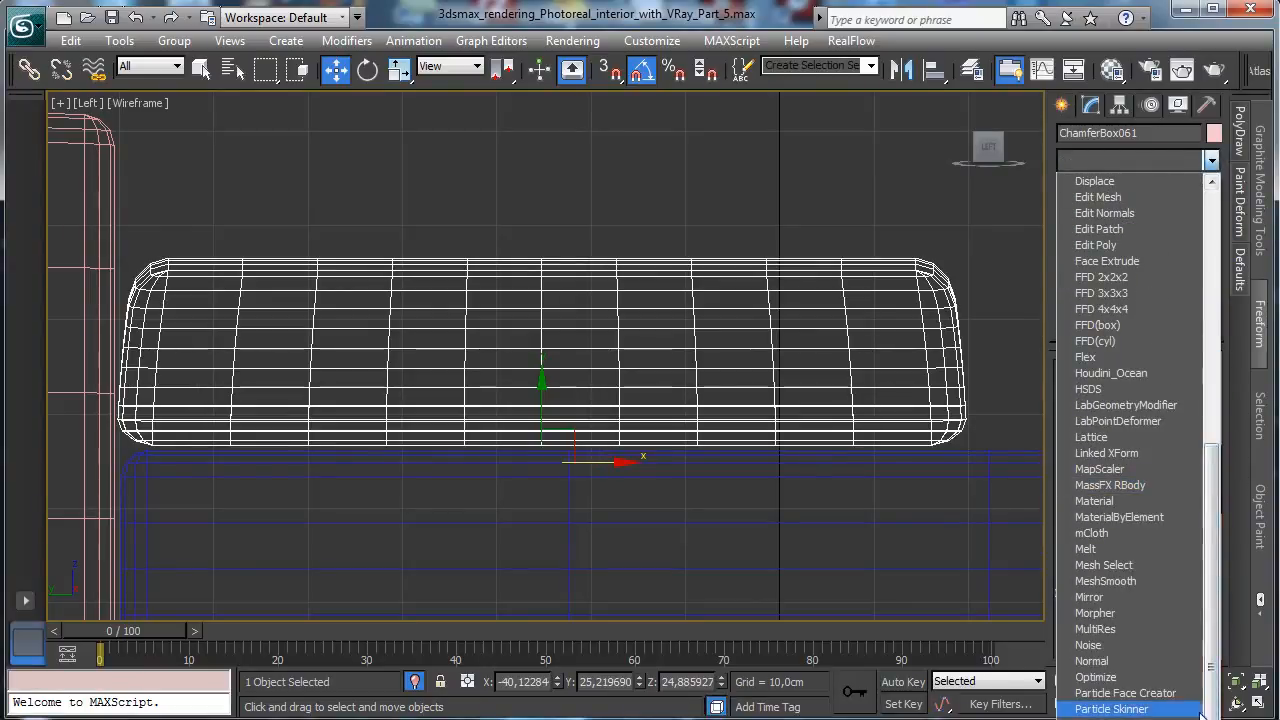
pyautogui.click(1213, 677)
pyautogui.click(1115, 718)
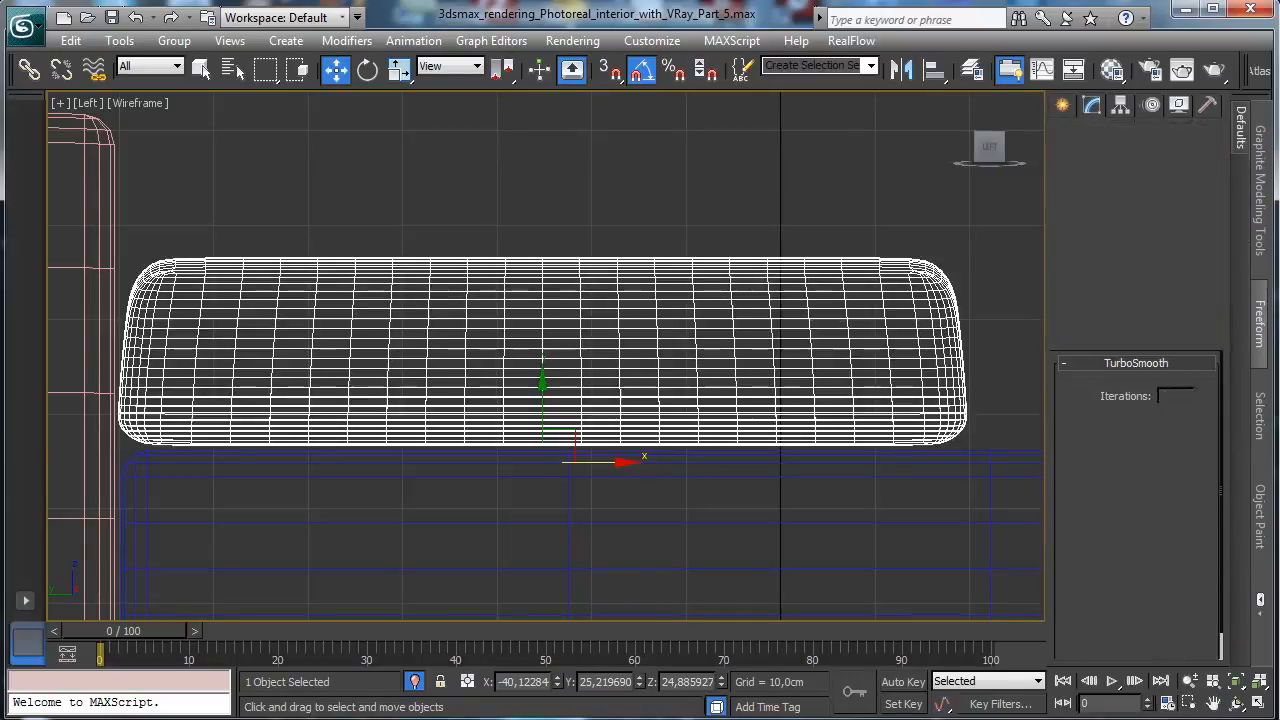
# - Add a Noise modifier on top of the cushion's TurboSmooth and enable its Fractal option
pyautogui.click(1258, 704)
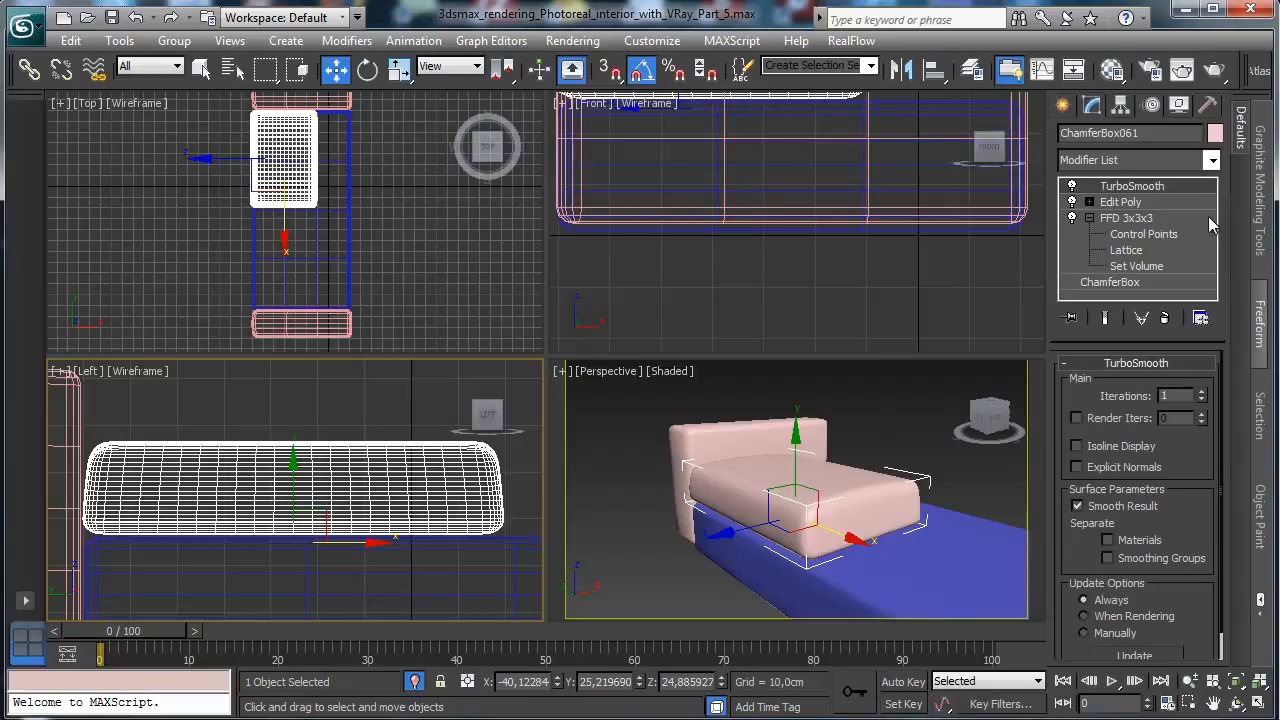
pyautogui.click(1213, 166)
pyautogui.moveTo(1216, 228); pyautogui.dragTo(1238, 700)
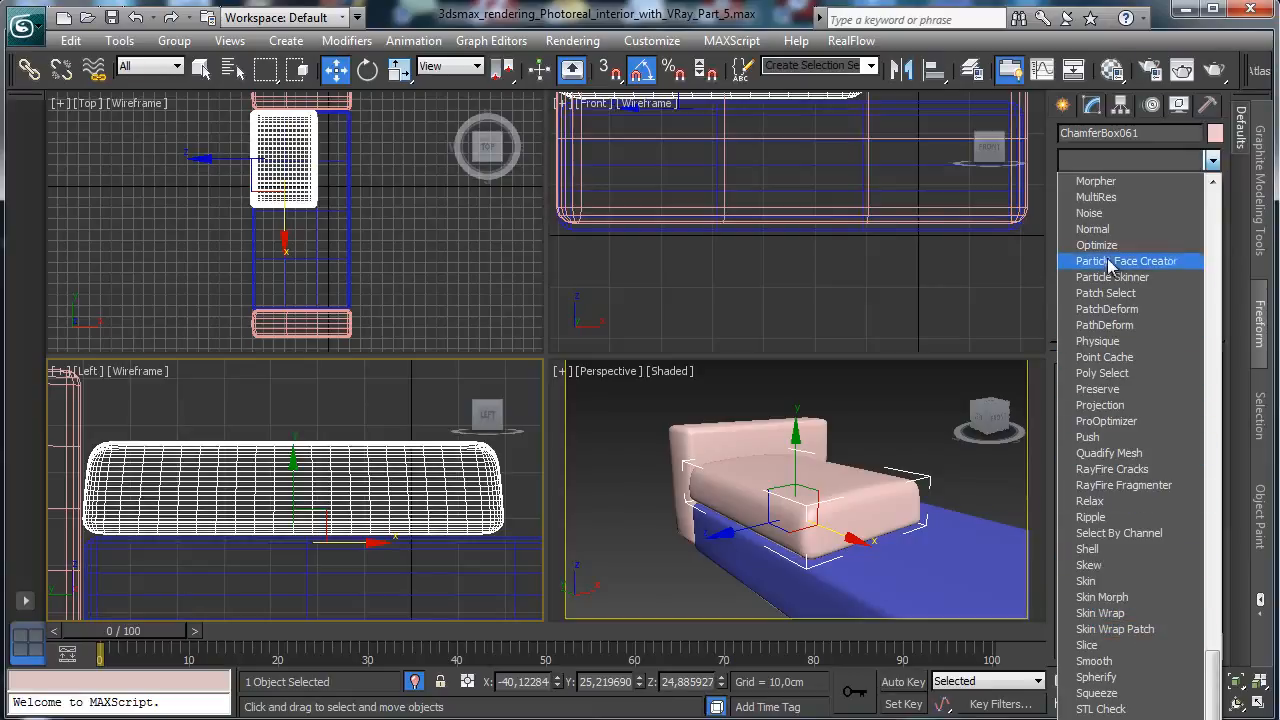
pyautogui.click(1095, 213)
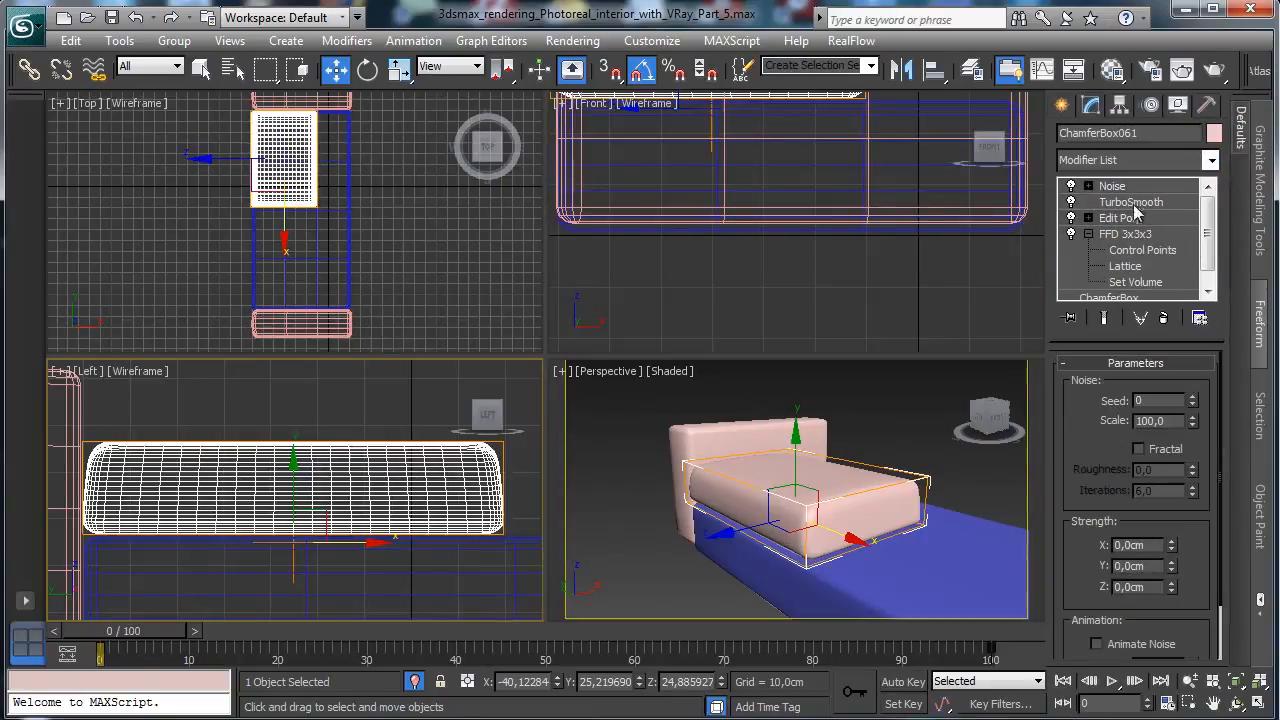
pyautogui.click(1140, 449)
# - Set the noise scale to 67 and its strength to about 0.98 cm in X, 0.95 cm in Y and 1.25 cm in Z
pyautogui.click(1258, 704)
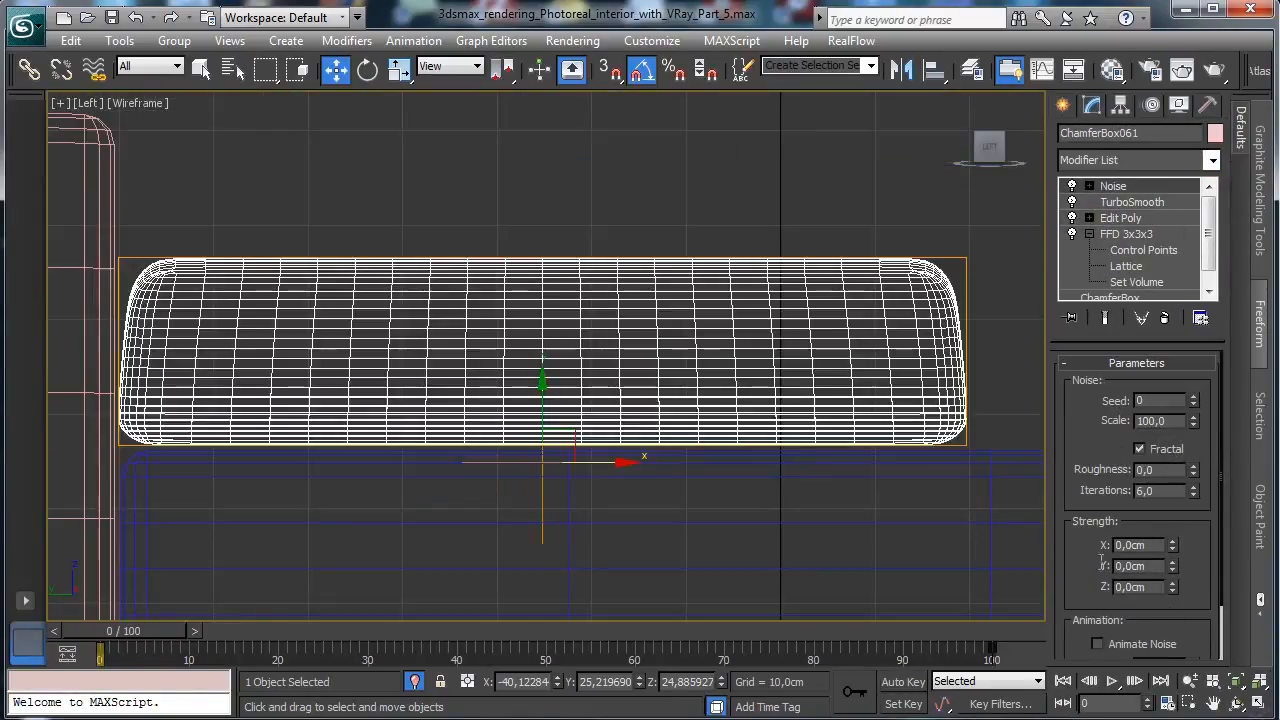
pyautogui.click(1258, 705)
pyautogui.rightClick(862, 508)
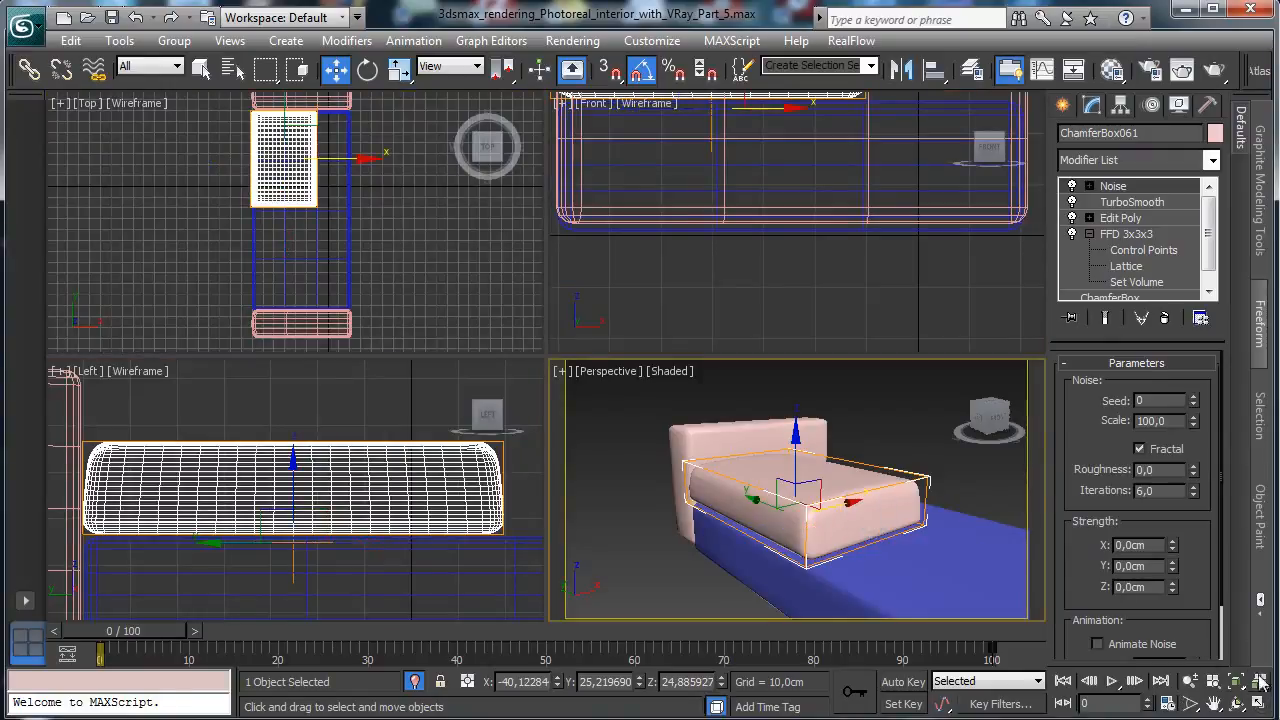
pyautogui.click(1258, 705)
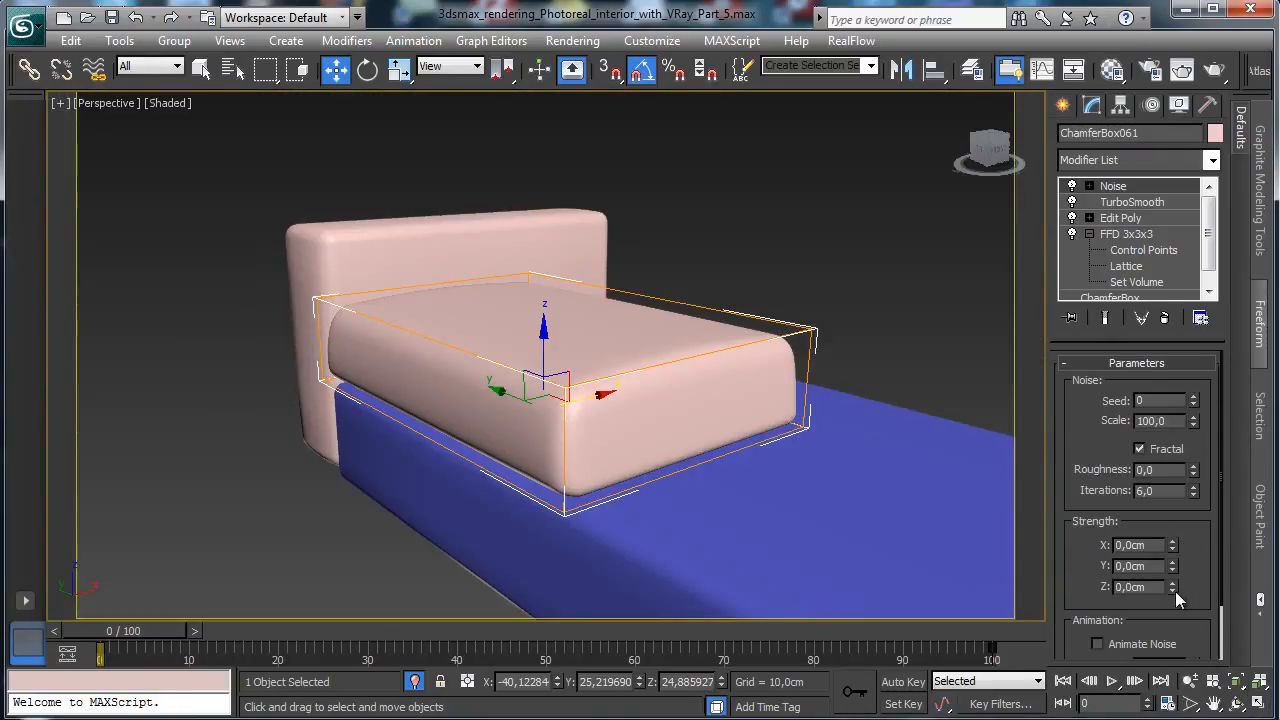
pyautogui.moveTo(1175, 590); pyautogui.dragTo(1194, 462)
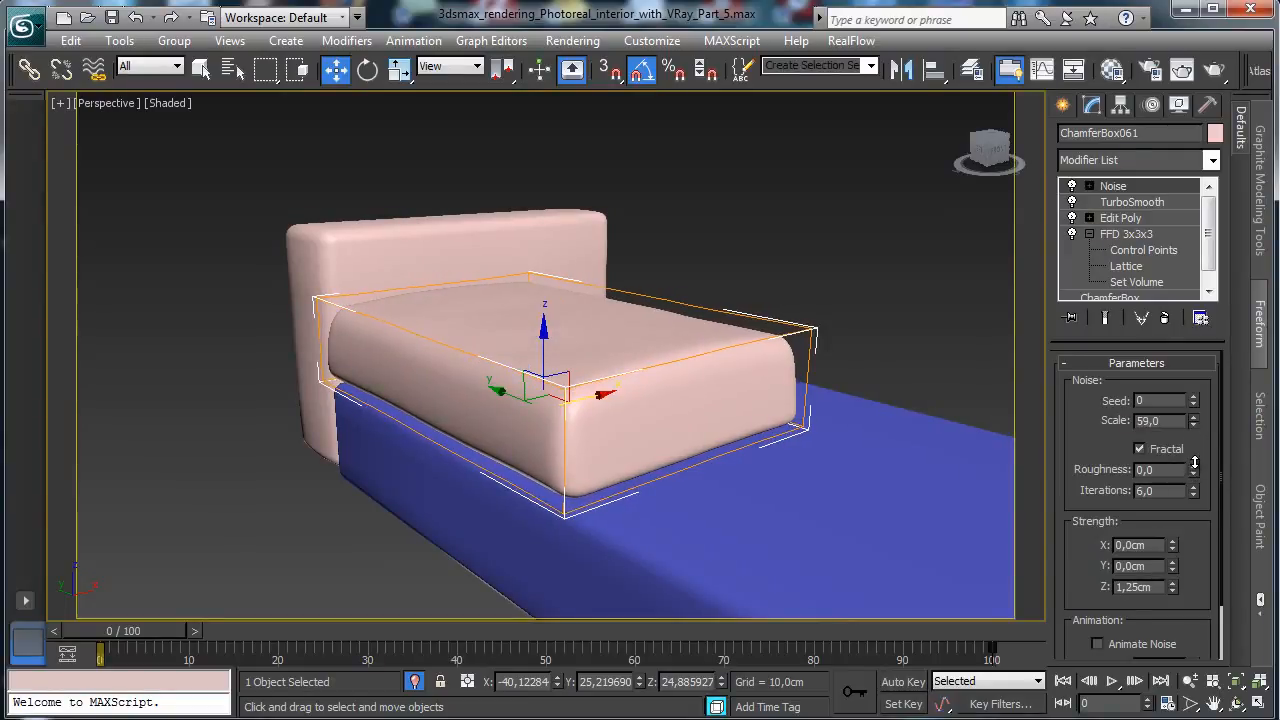
pyautogui.moveTo(1173, 567); pyautogui.dragTo(1180, 518)
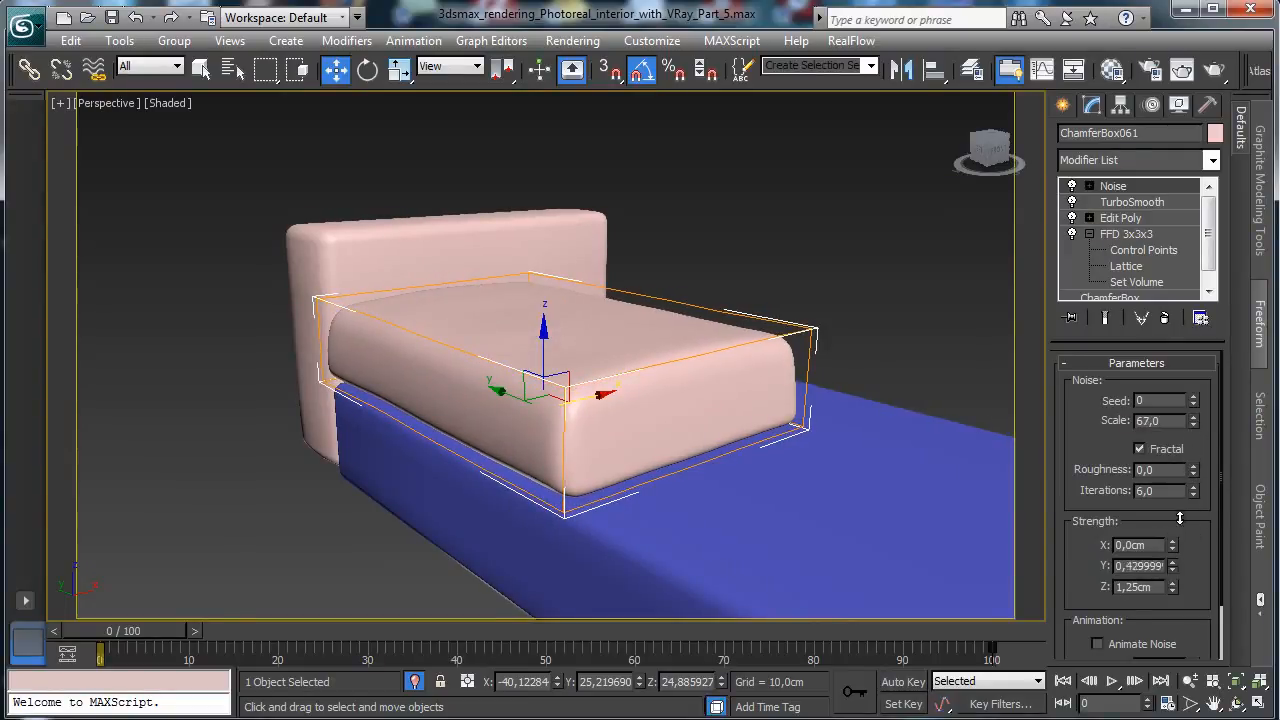
pyautogui.moveTo(1173, 567); pyautogui.dragTo(1176, 556)
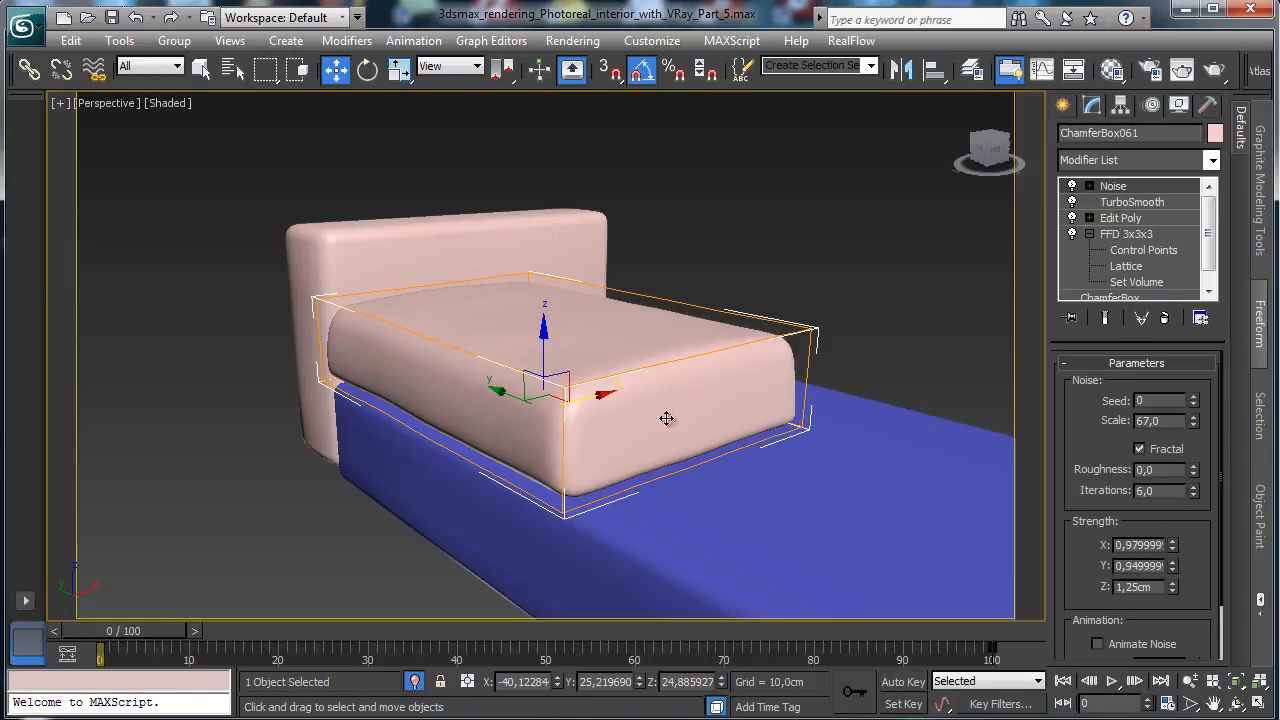
# - Mirror the cushion along the X axis in the Left view as a copy with zero offset
pyautogui.click(1257, 705)
pyautogui.rightClick(840, 285)
pyautogui.rightClick(306, 447)
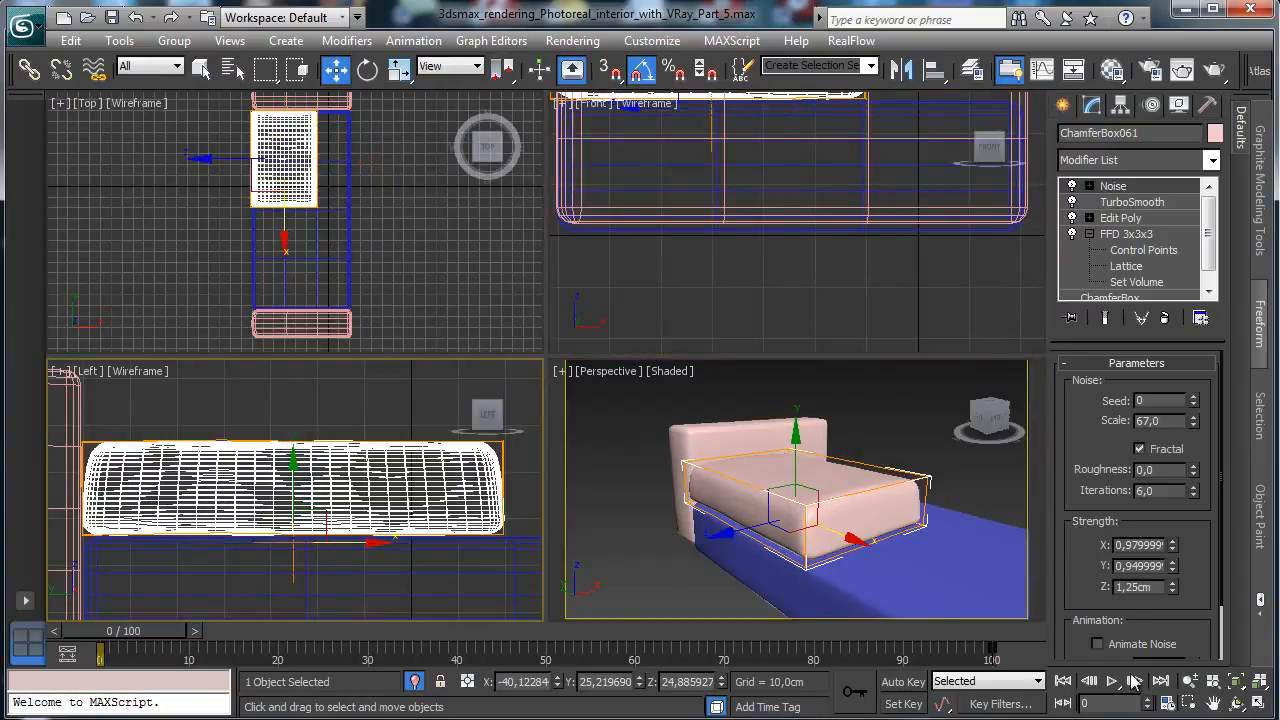
pyautogui.click(1239, 684)
pyautogui.click(1189, 682)
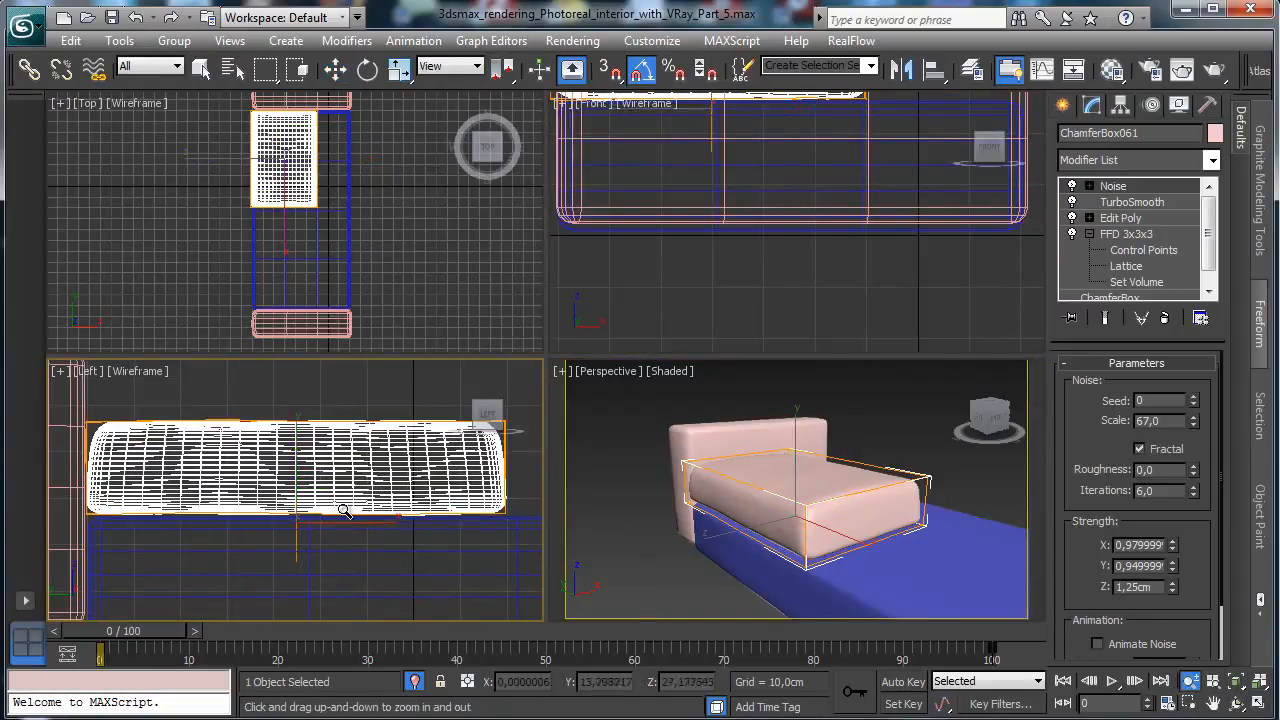
pyautogui.moveTo(343, 509); pyautogui.dragTo(356, 638)
pyautogui.click(1257, 705)
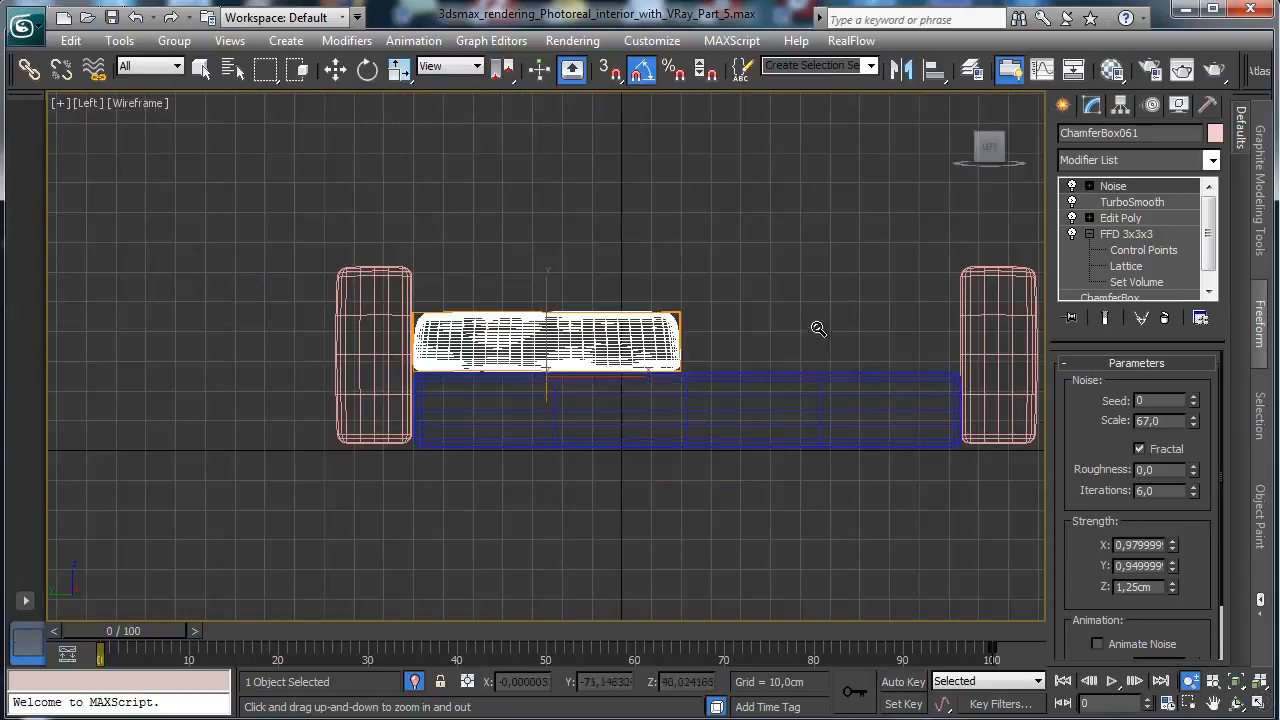
pyautogui.click(901, 70)
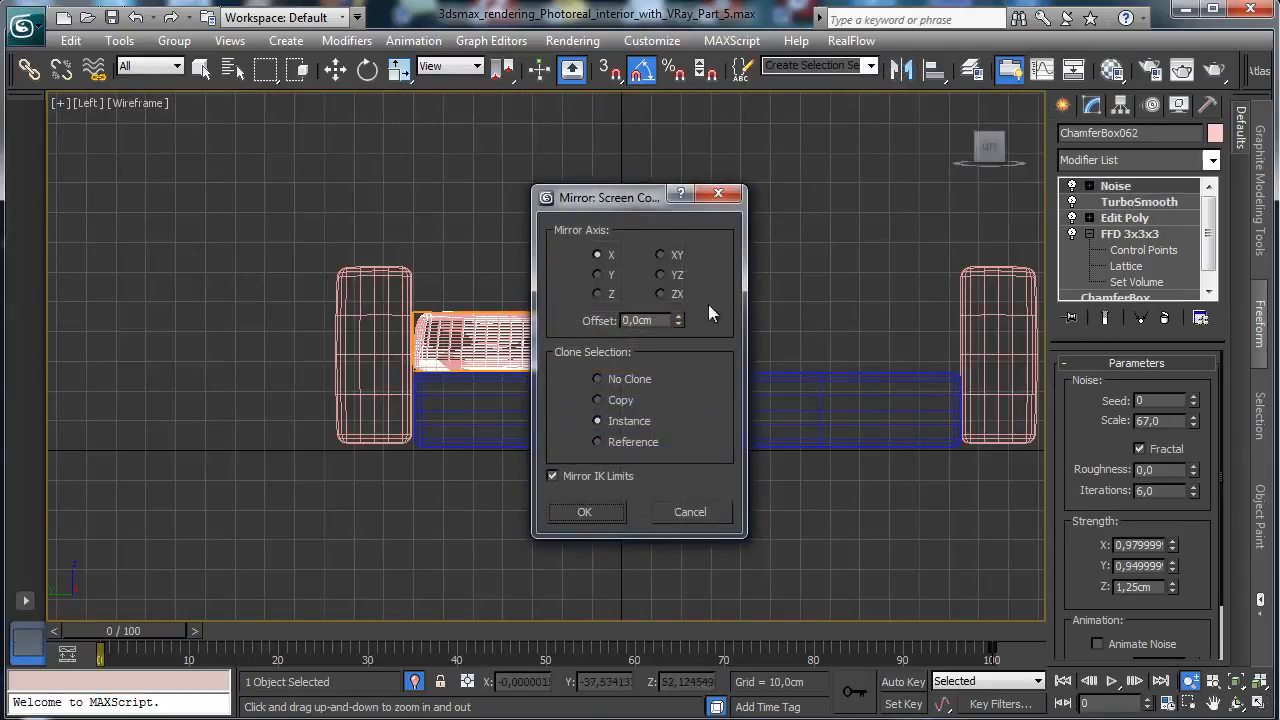
pyautogui.click(620, 401)
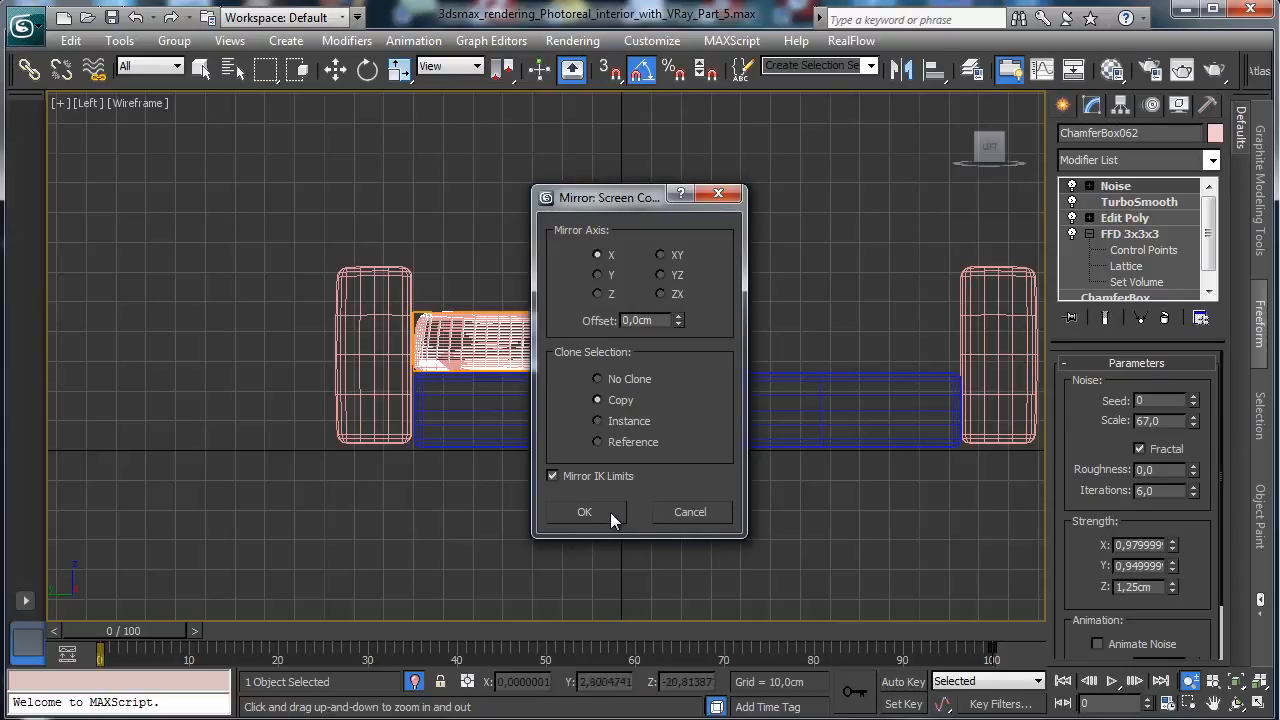
pyautogui.click(610, 512)
# - Move the mirrored cushion horizontally onto the free half of the sofa base, to about Y -66.9 cm
pyautogui.press('w')
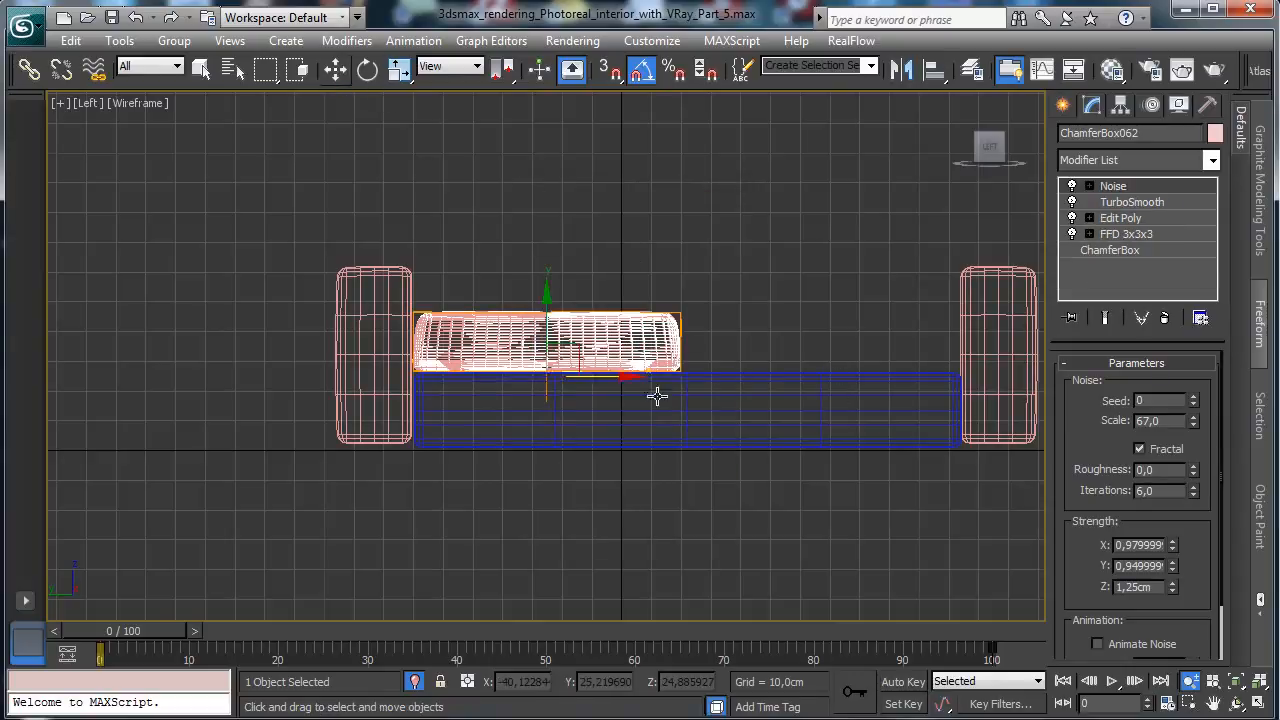
pyautogui.moveTo(595, 379); pyautogui.dragTo(870, 375)
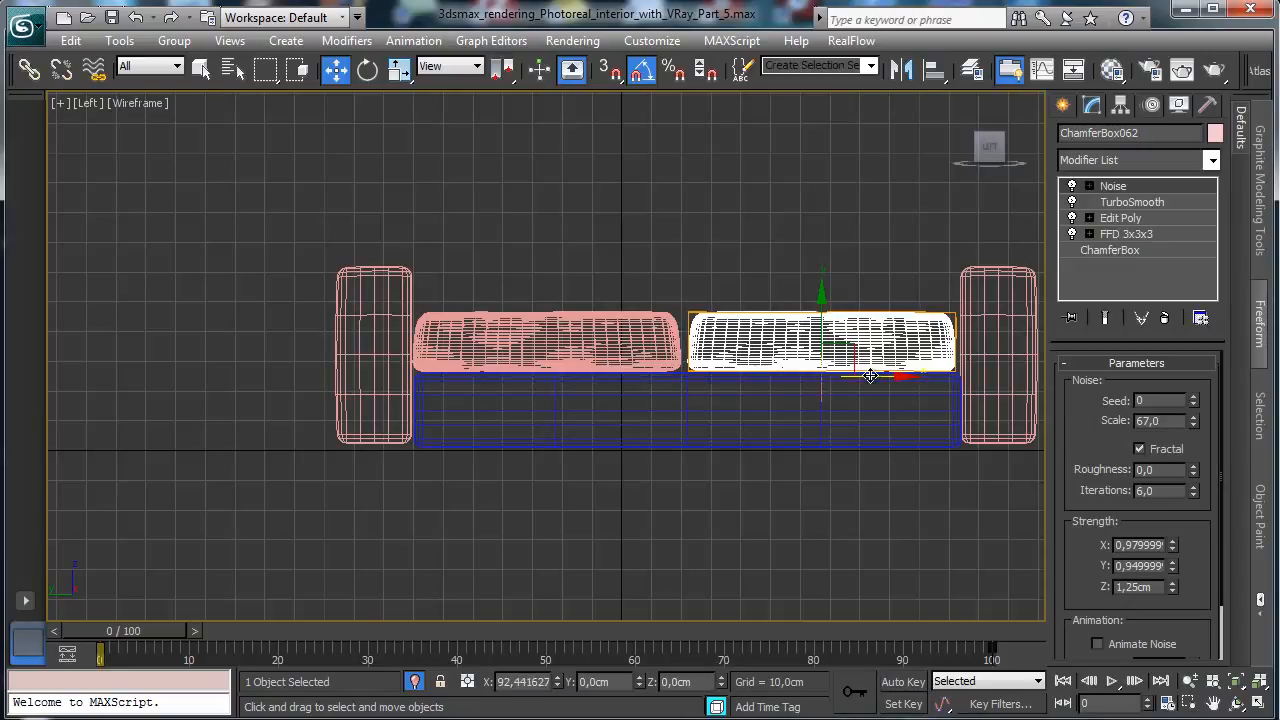
pyautogui.moveTo(870, 375); pyautogui.dragTo(872, 375)
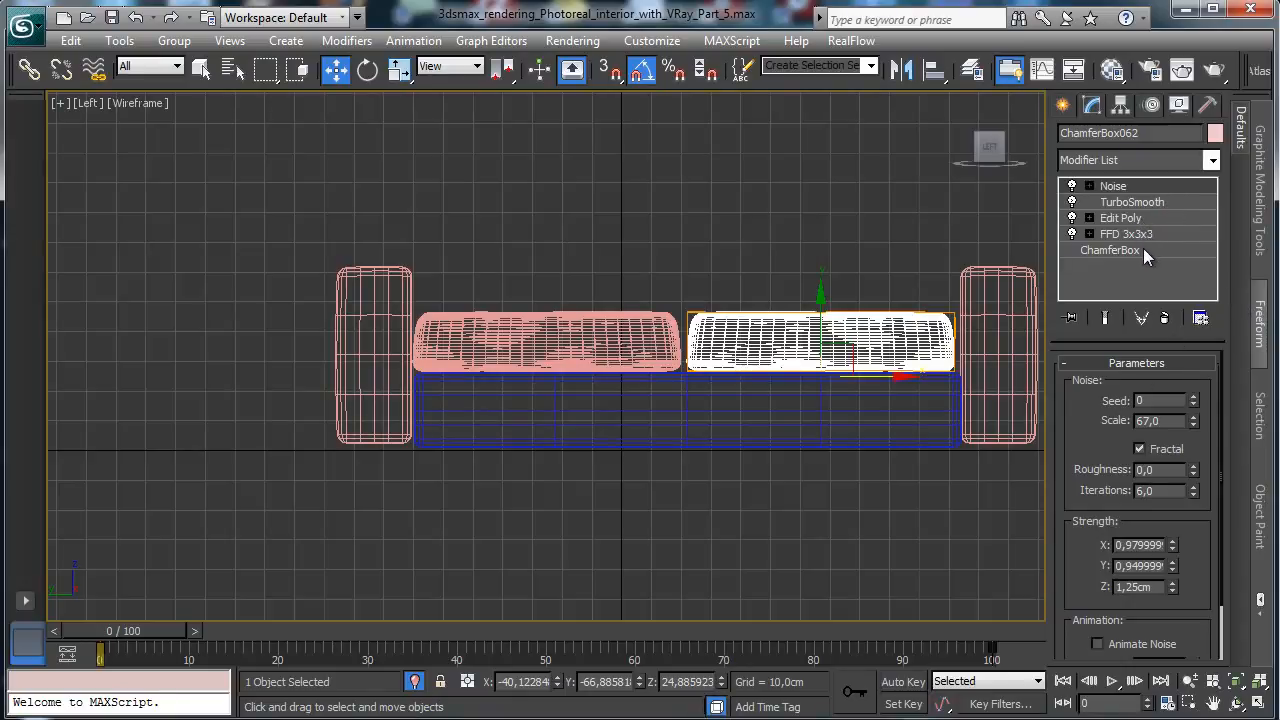
# - Stretch both seat cushions horizontally in the Left view, the mirrored one to about 102.4% and the original to about 101.4%
pyautogui.moveTo(403, 80); pyautogui.dragTo(401, 132)
pyautogui.moveTo(916, 380); pyautogui.dragTo(846, 354)
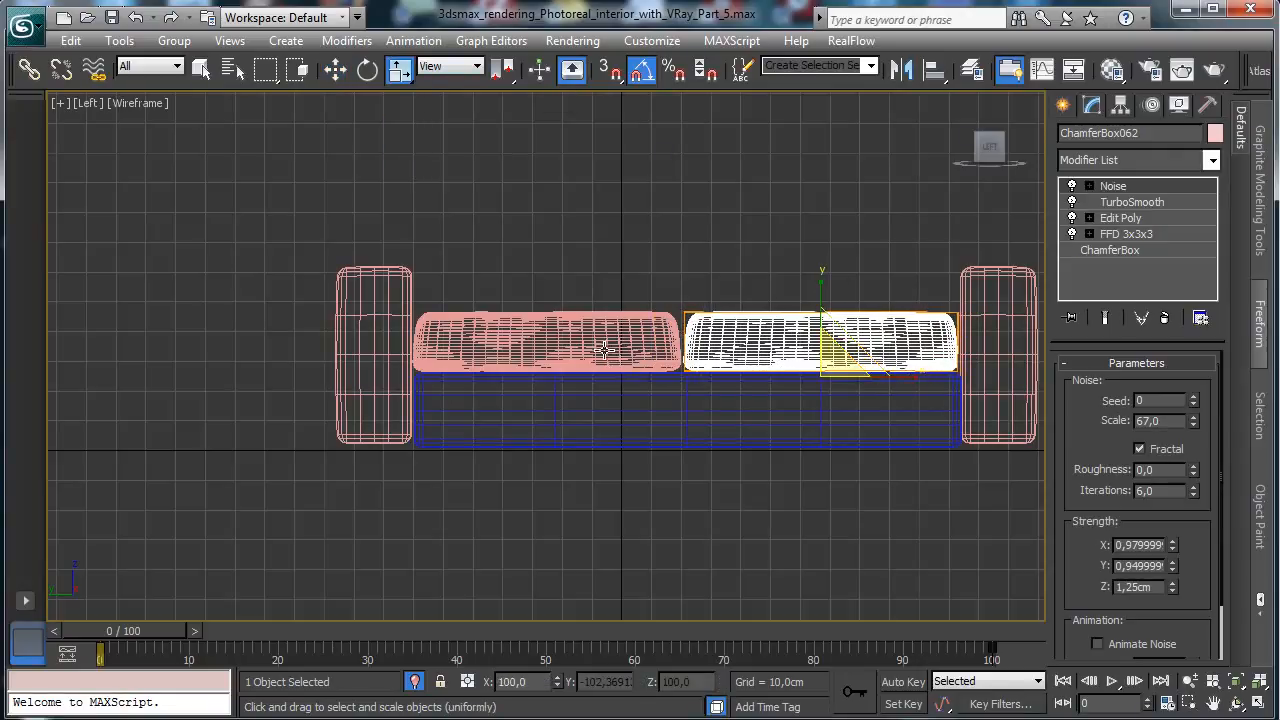
pyautogui.click(557, 352)
pyautogui.rightClick(642, 380)
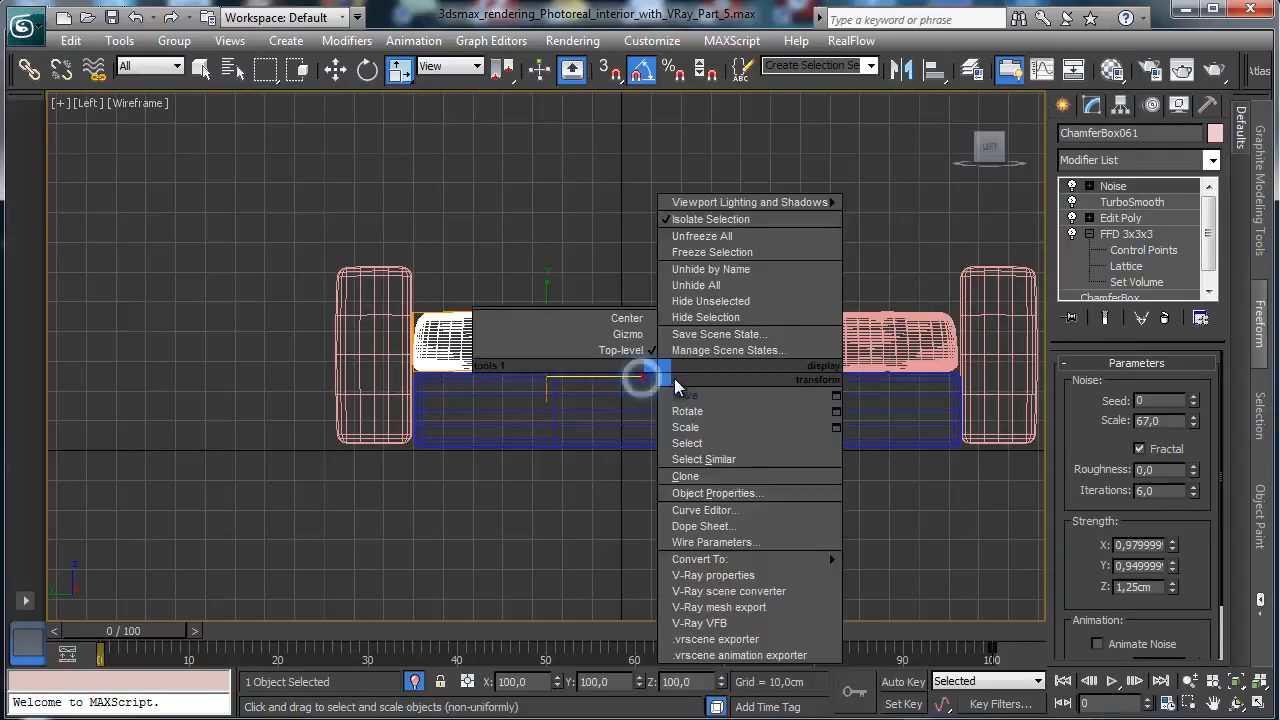
pyautogui.click(658, 388)
pyautogui.click(398, 68)
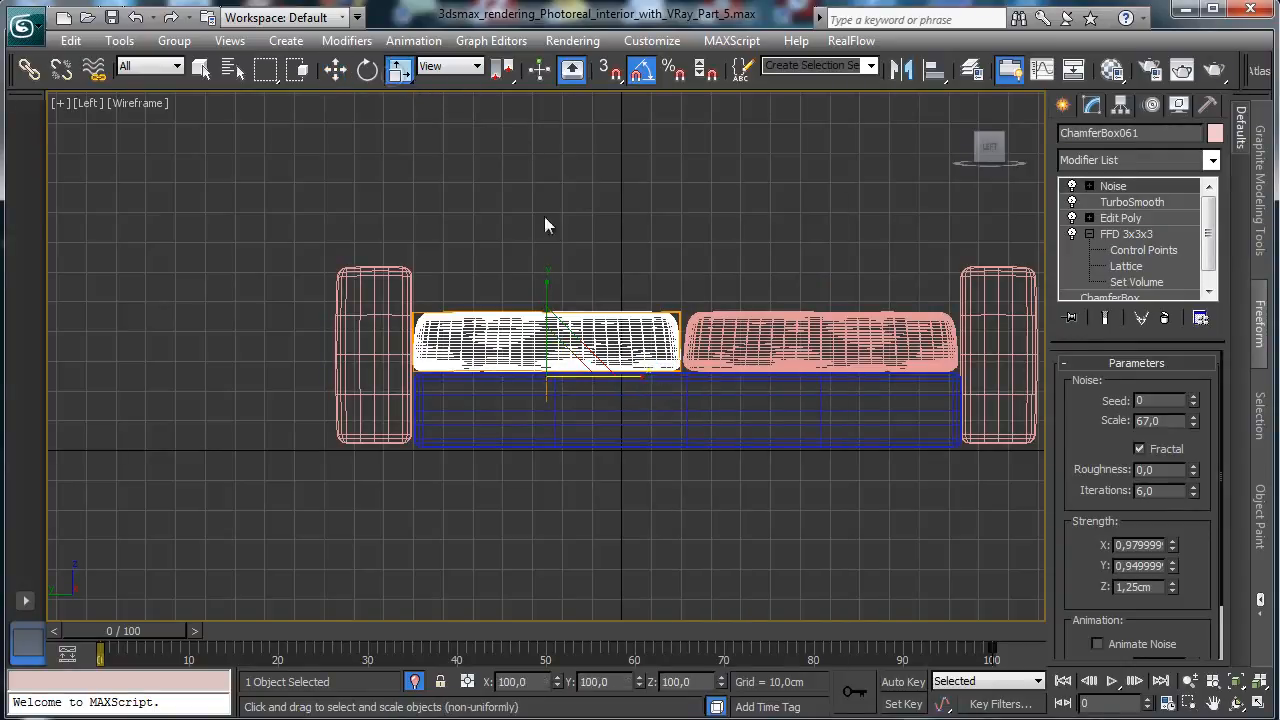
pyautogui.moveTo(641, 380); pyautogui.dragTo(721, 330)
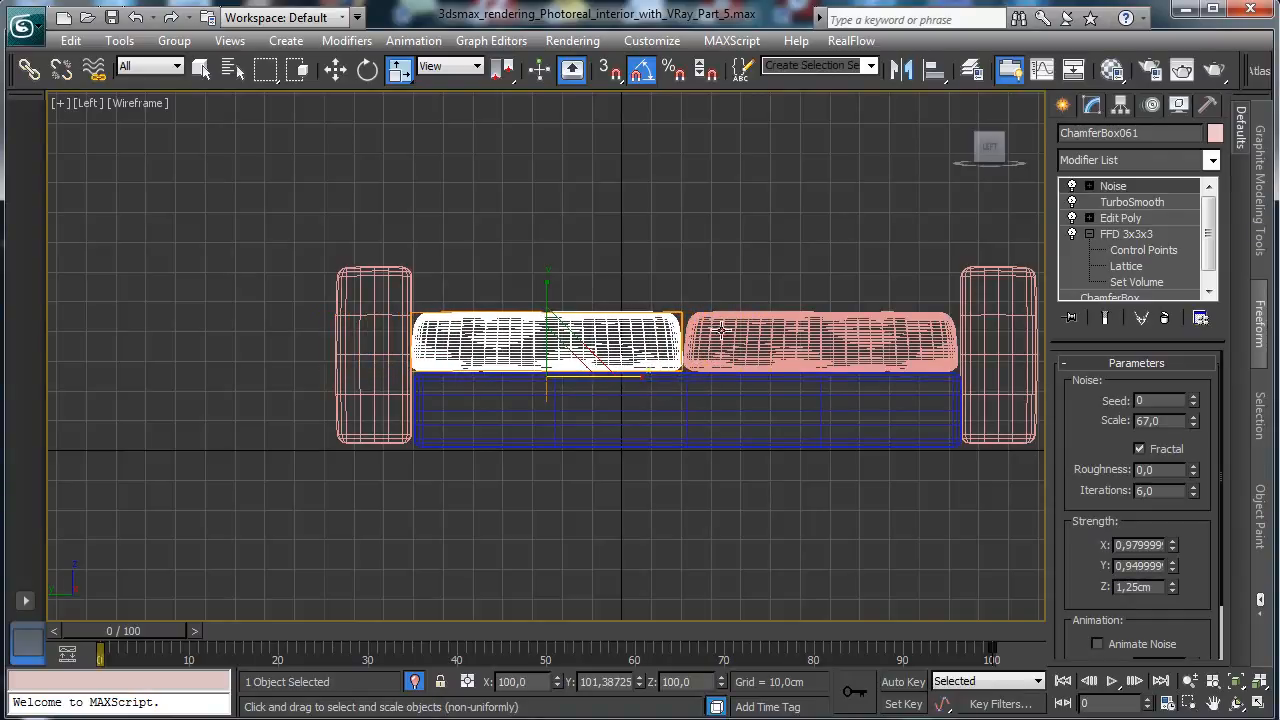
pyautogui.click(335, 70)
pyautogui.moveTo(616, 383)
pyautogui.mouseDown()
pyautogui.moveTo(653, 376)
pyautogui.moveTo(615, 375)
pyautogui.mouseUp()
# - Set the Noise seed of the mirrored cushion to 1
pyautogui.click(800, 340)
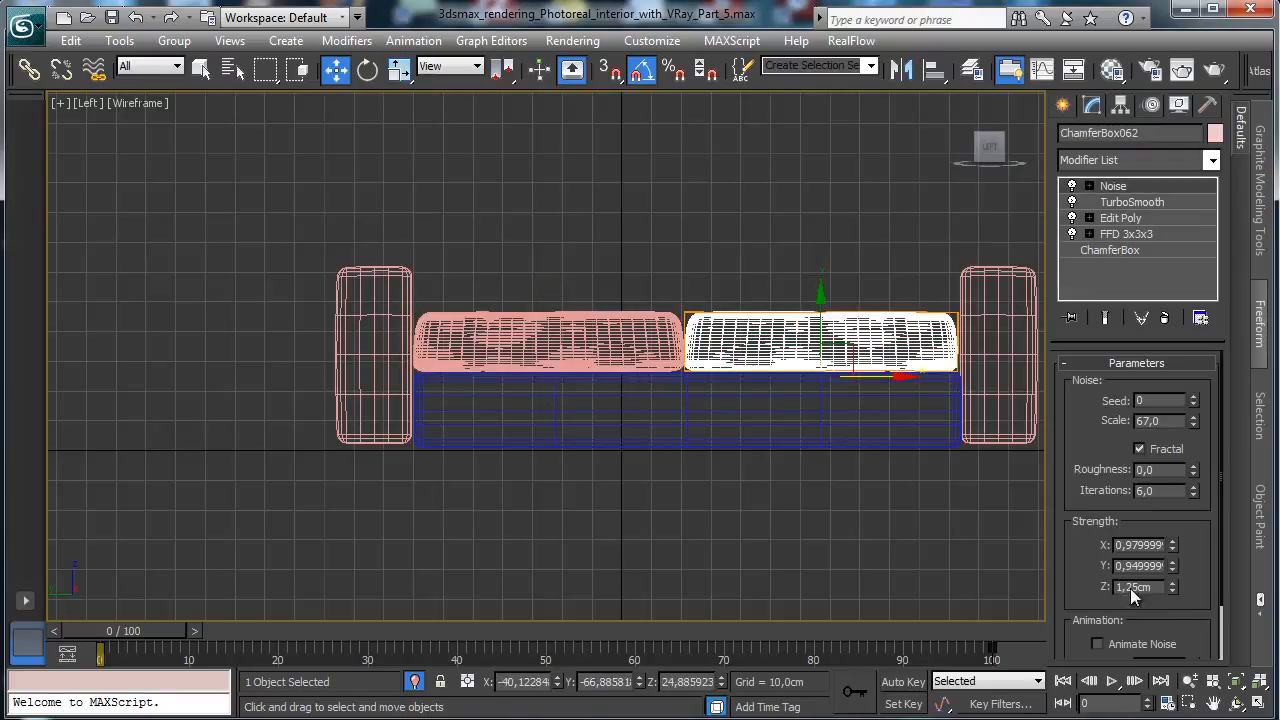
pyautogui.click(1168, 703)
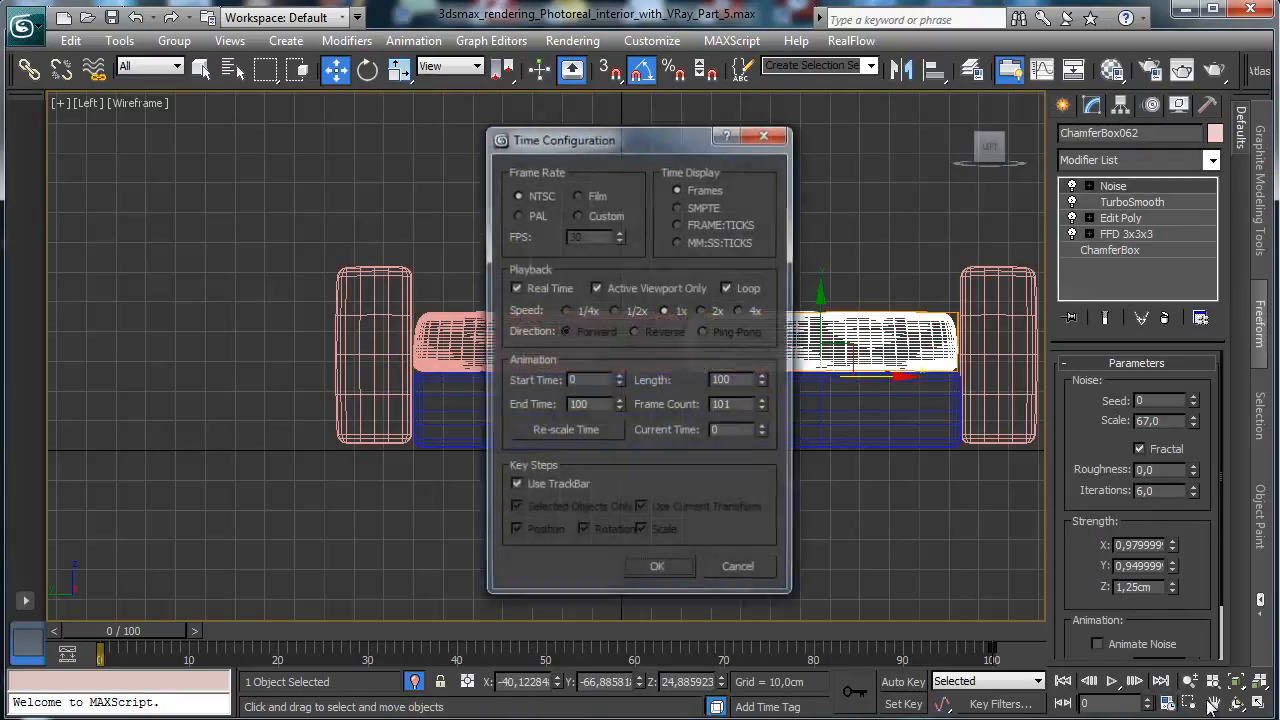
pyautogui.press('Escape')
pyautogui.click(1189, 703)
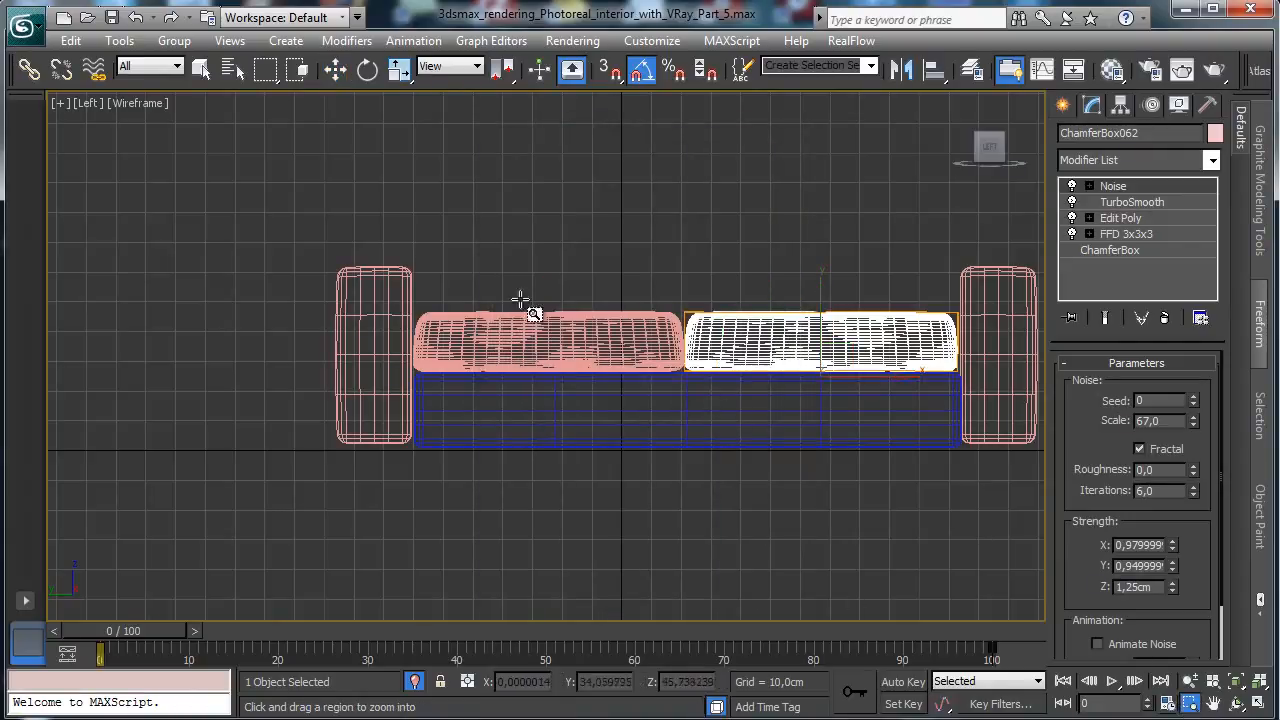
pyautogui.moveTo(614, 297); pyautogui.dragTo(740, 422)
pyautogui.moveTo(507, 128); pyautogui.dragTo(741, 478)
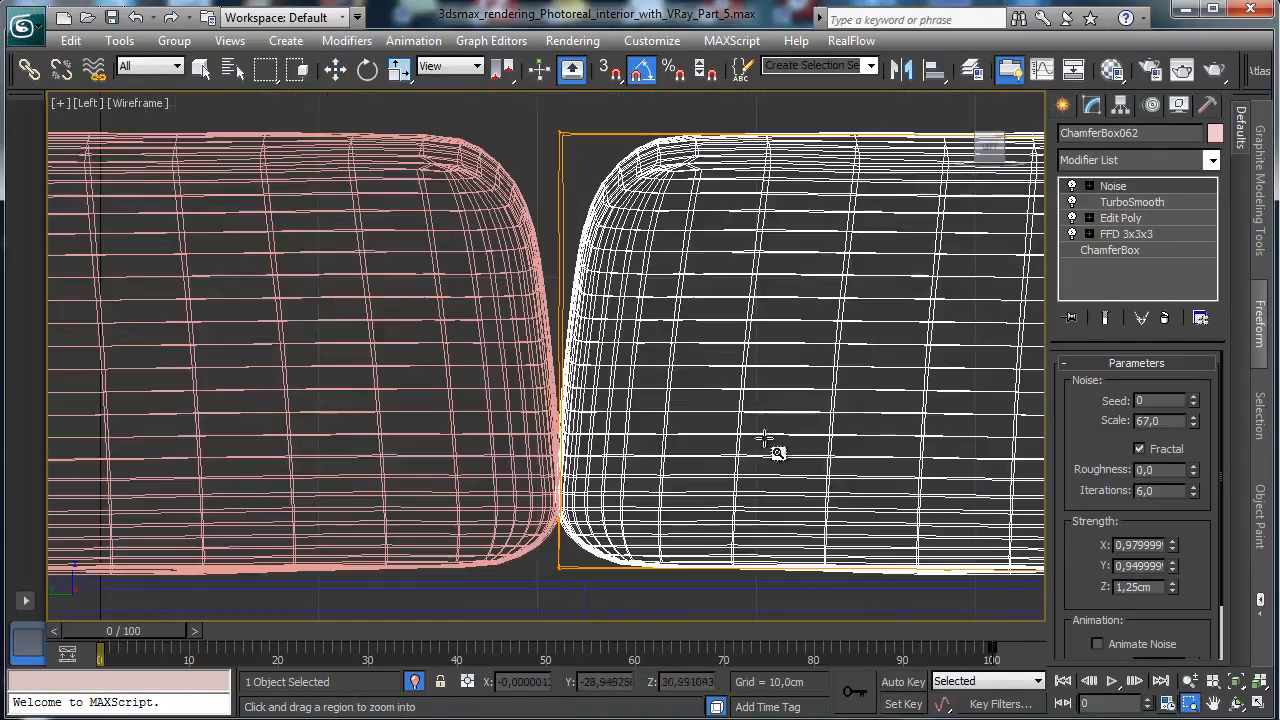
pyautogui.click(1193, 396)
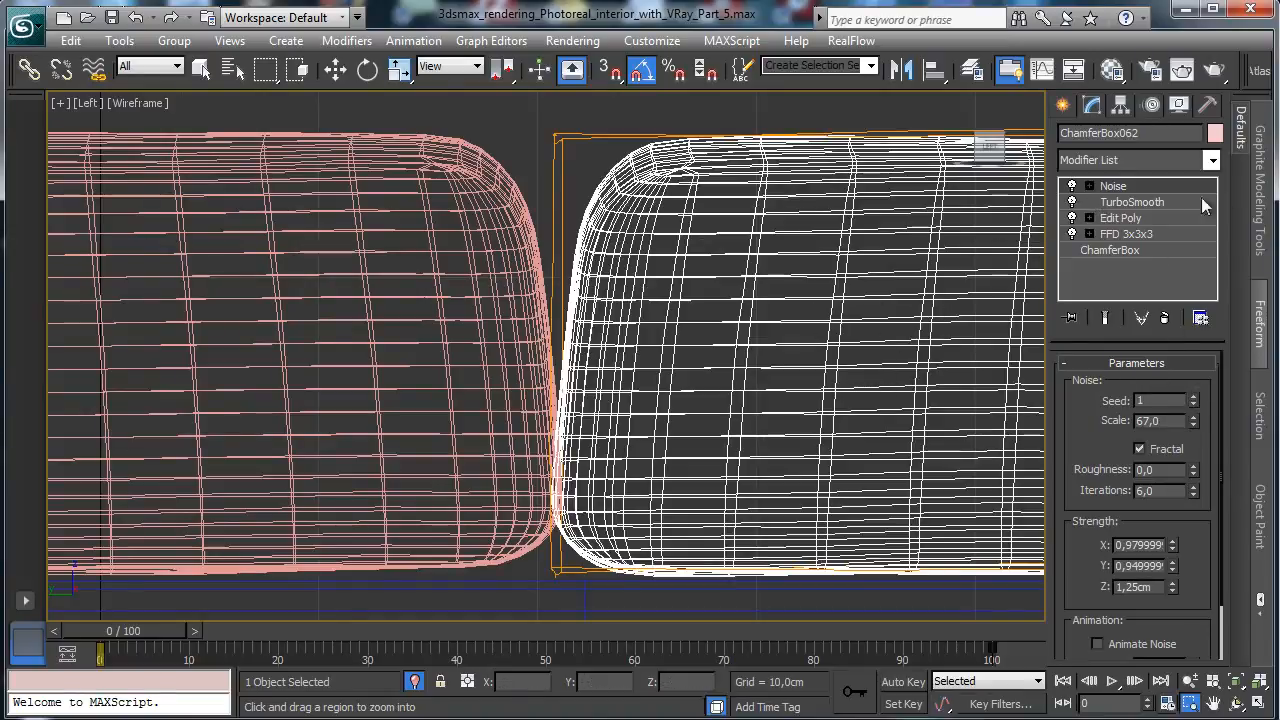
# - Use soft-selected Edit Poly vertices to pull the mirrored cushion's inner upper corner toward the other cushion and adjust its lower inner corner
pyautogui.click(1089, 218)
pyautogui.click(1125, 233)
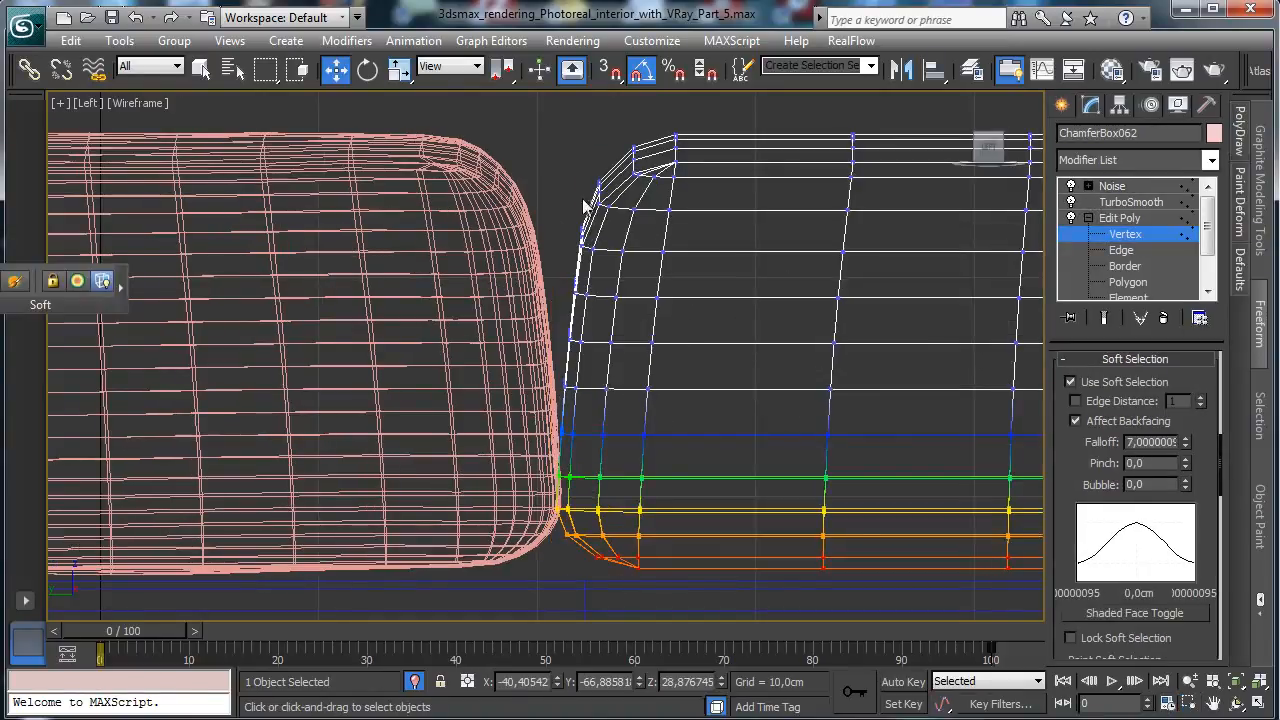
pyautogui.moveTo(655, 297); pyautogui.dragTo(652, 269)
pyautogui.moveTo(503, 437); pyautogui.dragTo(610, 576)
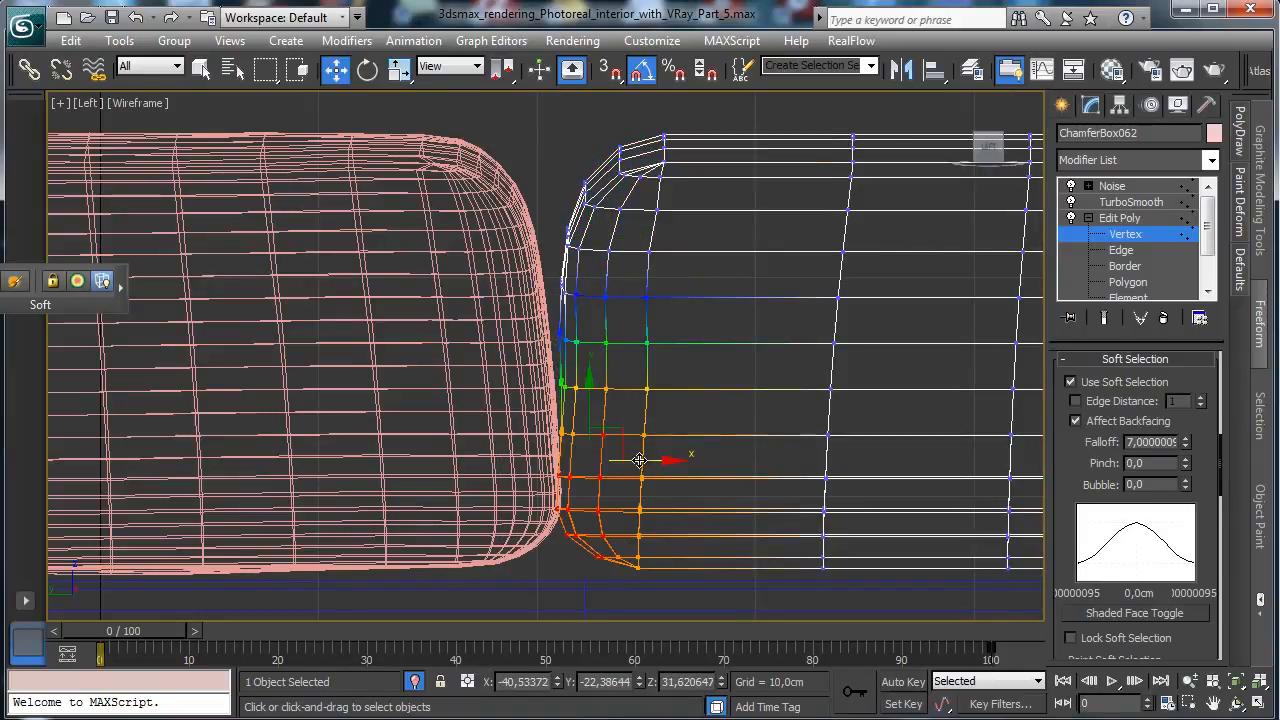
pyautogui.moveTo(639, 460); pyautogui.dragTo(597, 474)
pyautogui.moveTo(574, 537); pyautogui.dragTo(575, 540)
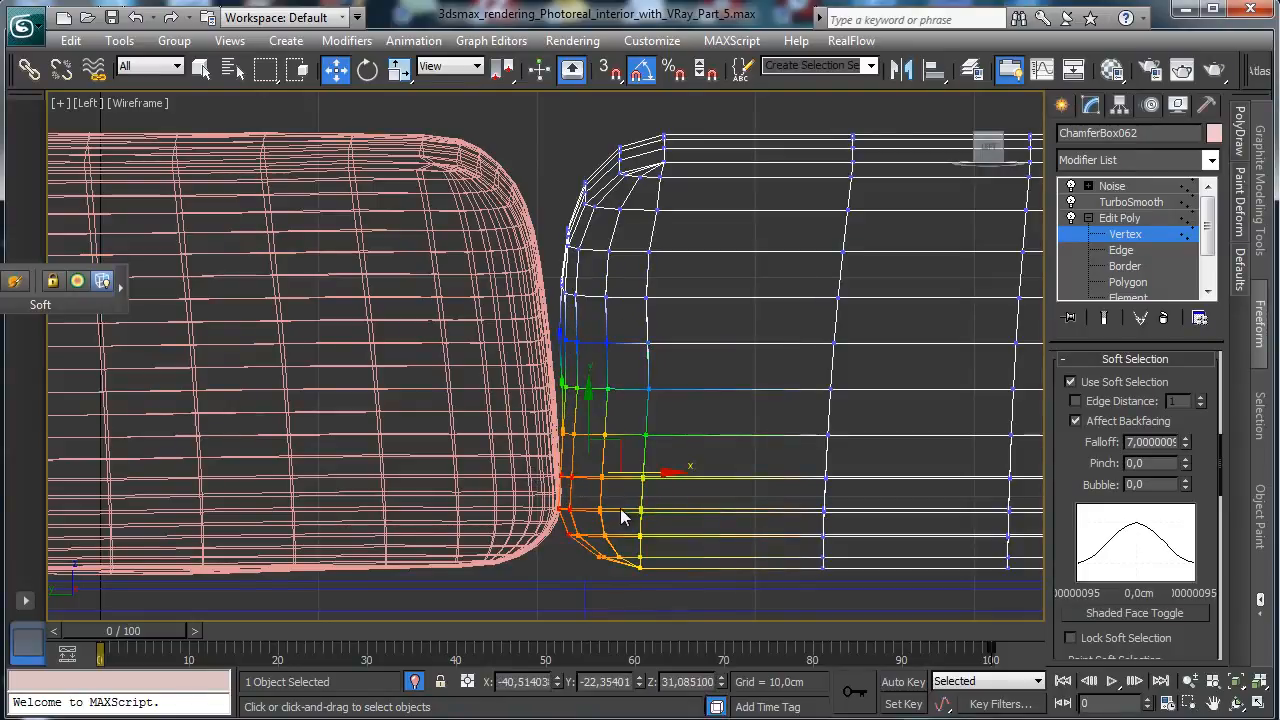
pyautogui.moveTo(640, 473); pyautogui.dragTo(643, 475)
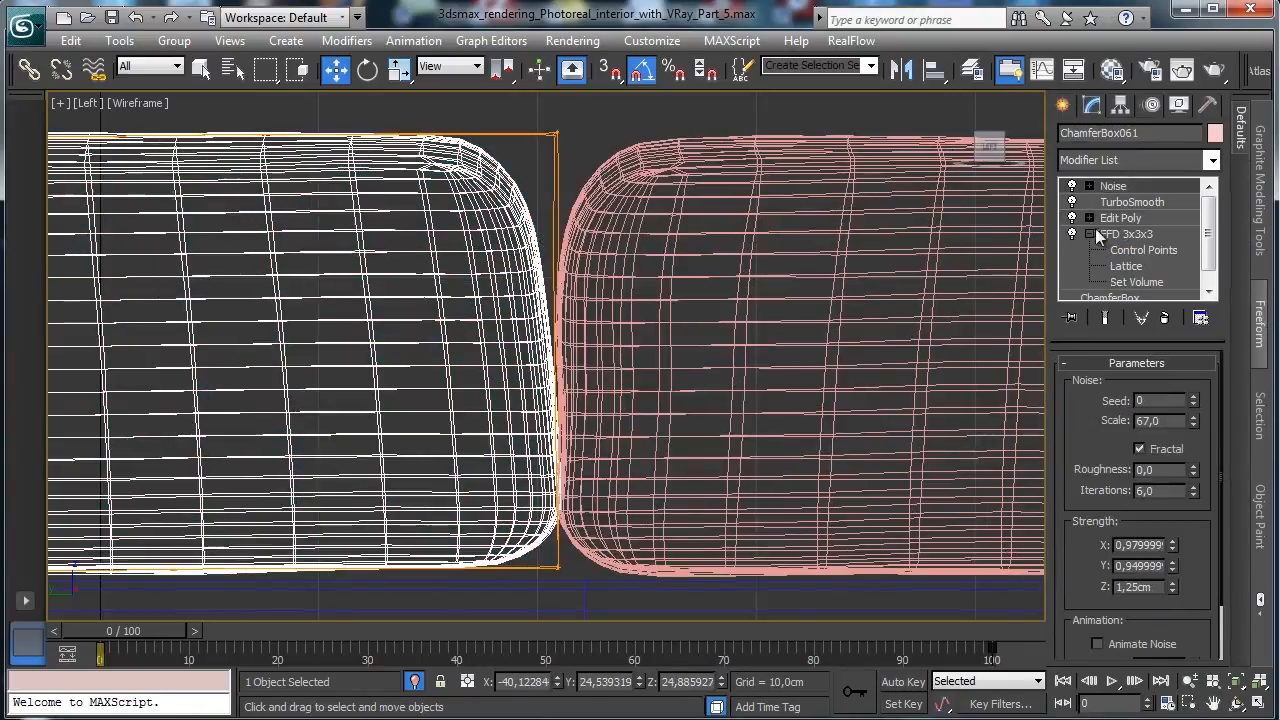
# - Reshape the original cushion's inner side by moving its soft-selected Edit Poly corner vertices, pushing the upper corner toward the mirrored cushion
pyautogui.click(1095, 258)
pyautogui.click(786, 426)
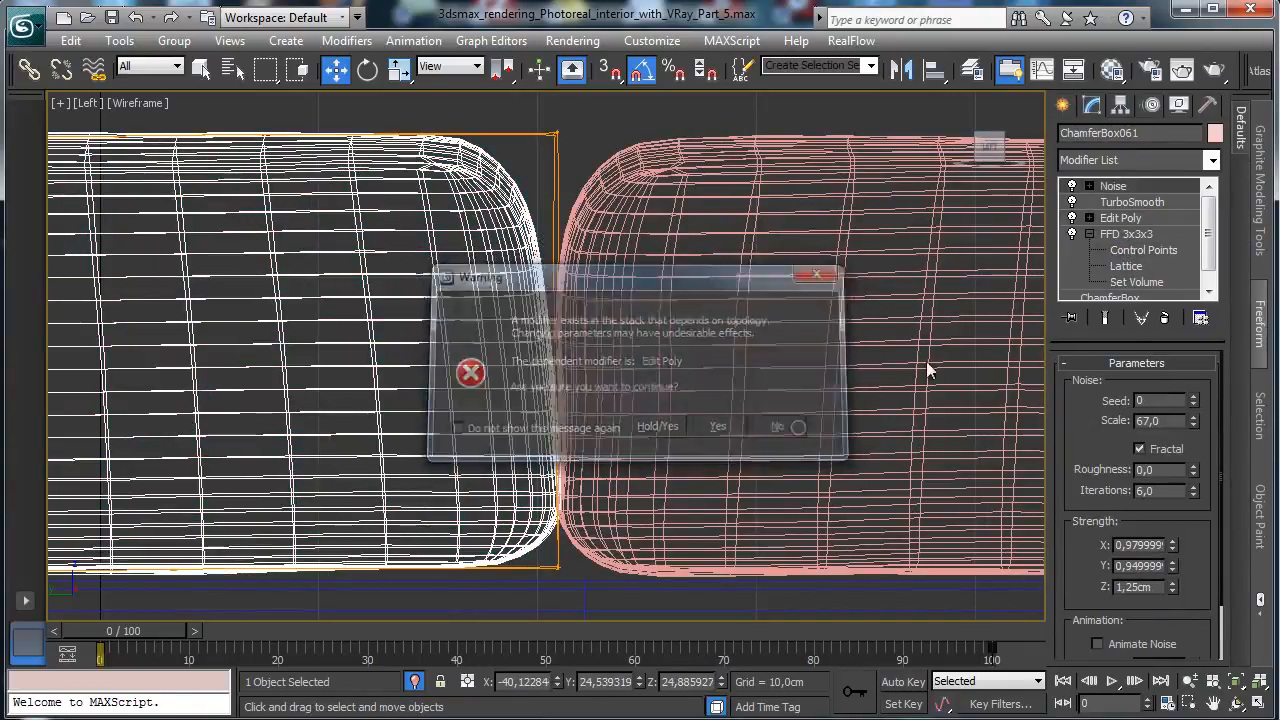
pyautogui.click(1090, 218)
pyautogui.click(1126, 236)
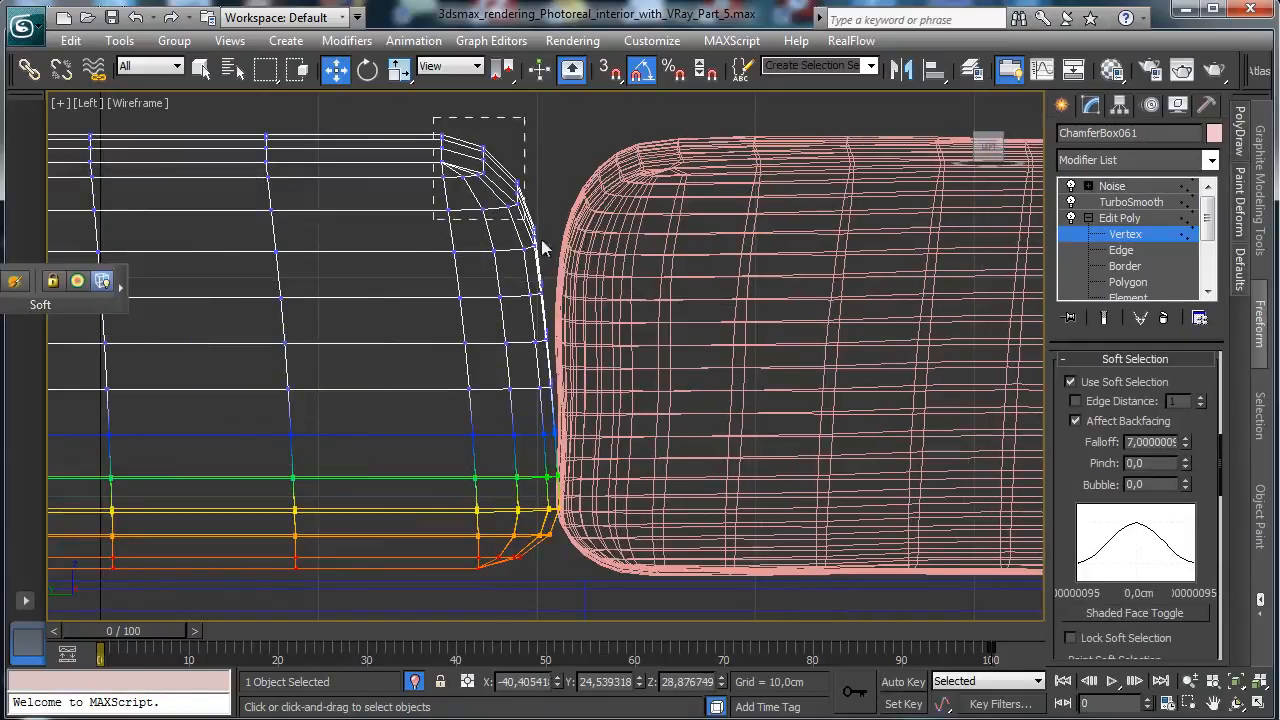
pyautogui.moveTo(541, 239); pyautogui.dragTo(557, 216)
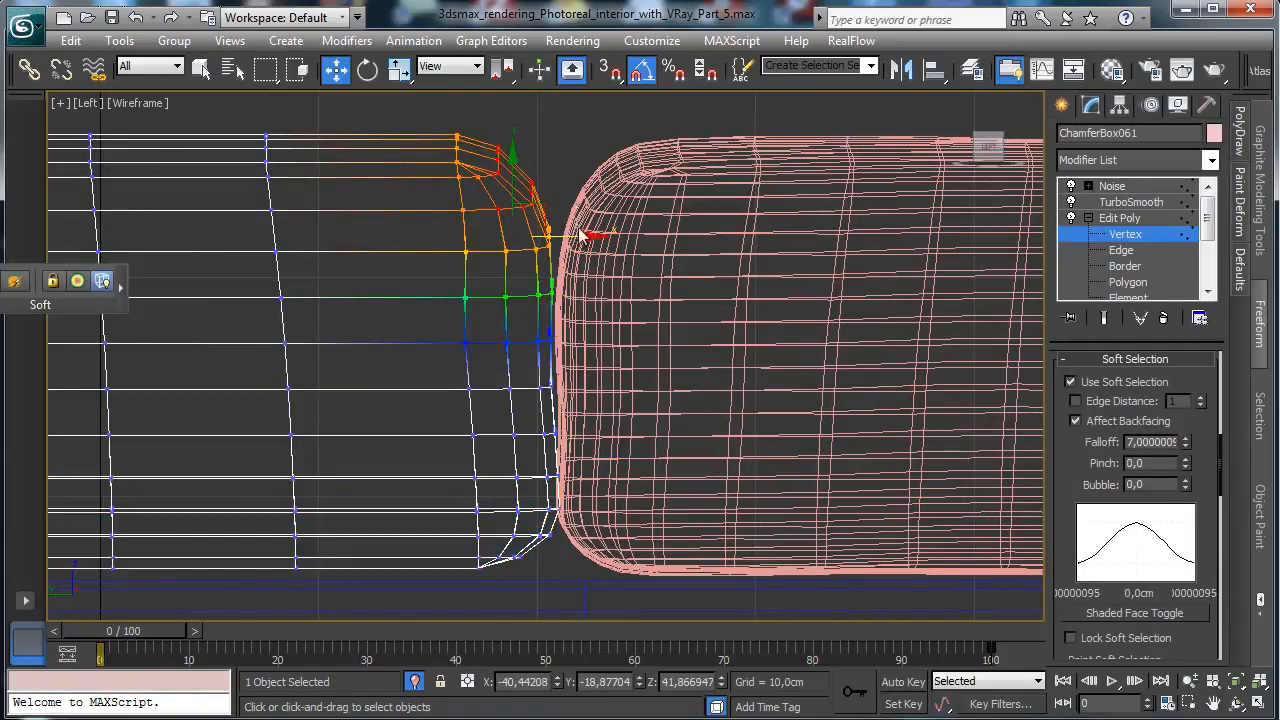
pyautogui.moveTo(494, 139); pyautogui.dragTo(604, 224)
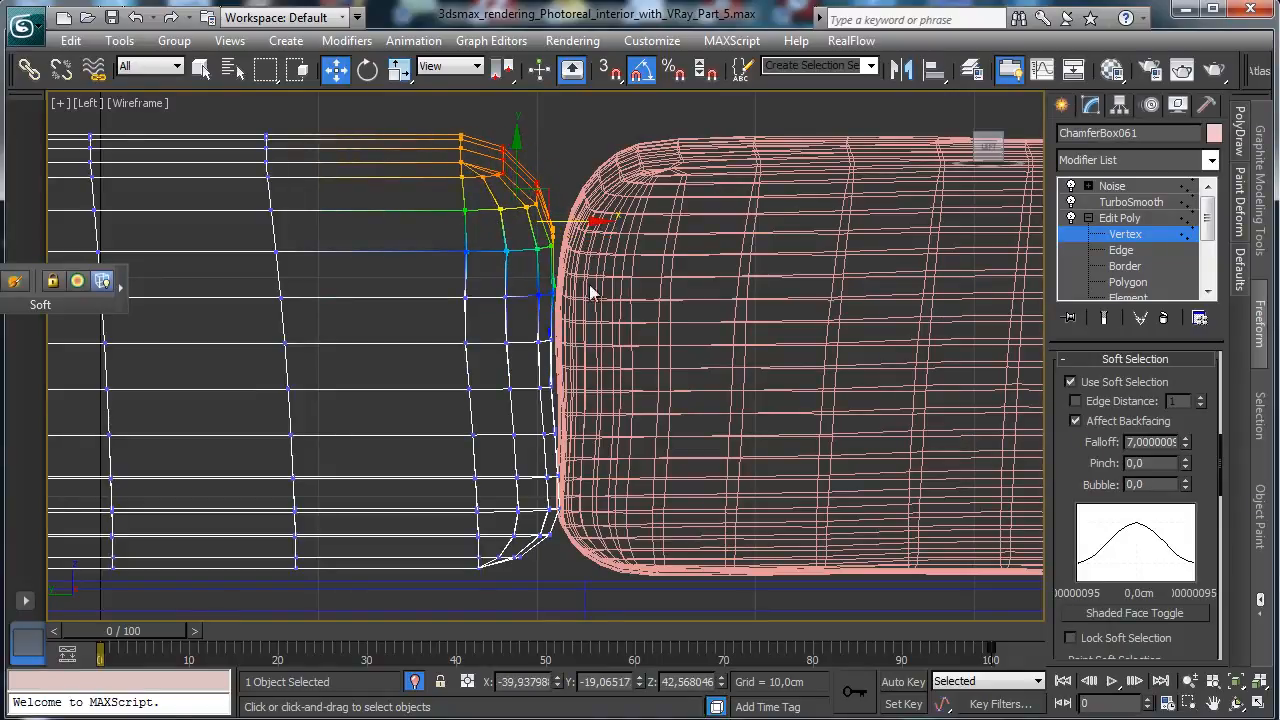
pyautogui.moveTo(520, 461); pyautogui.dragTo(587, 474)
pyautogui.click(1150, 234)
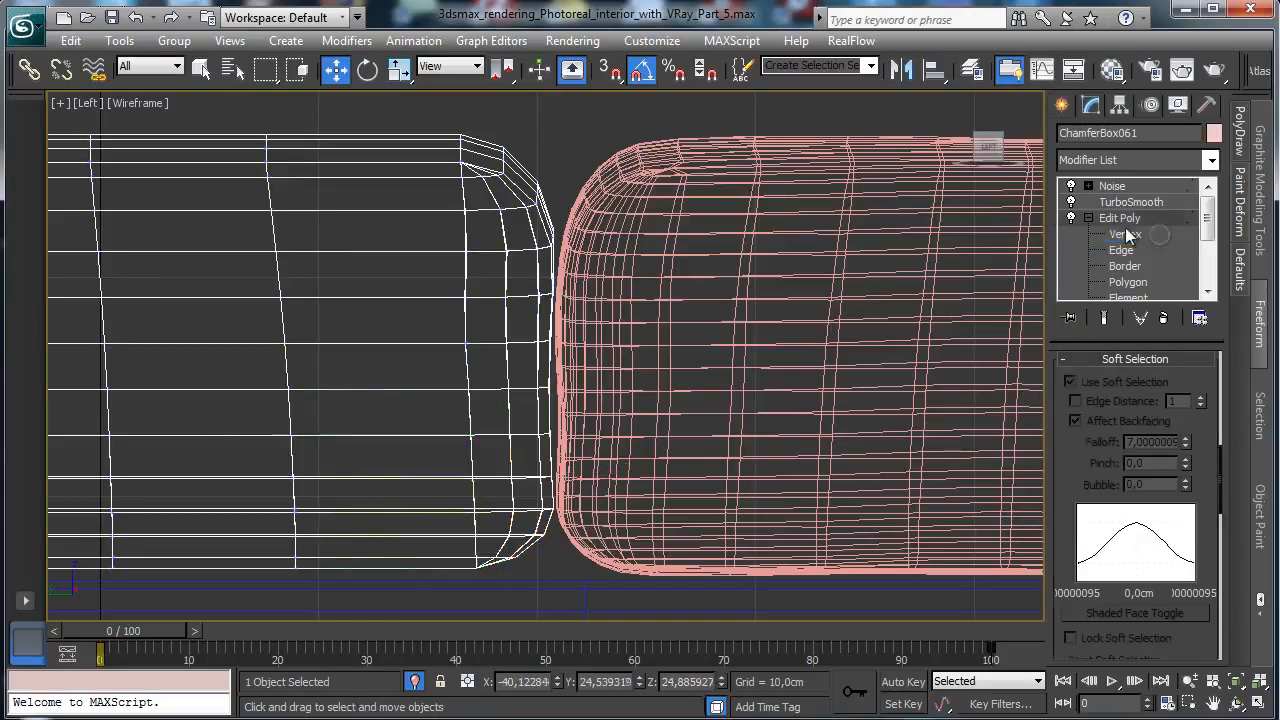
pyautogui.click(1134, 188)
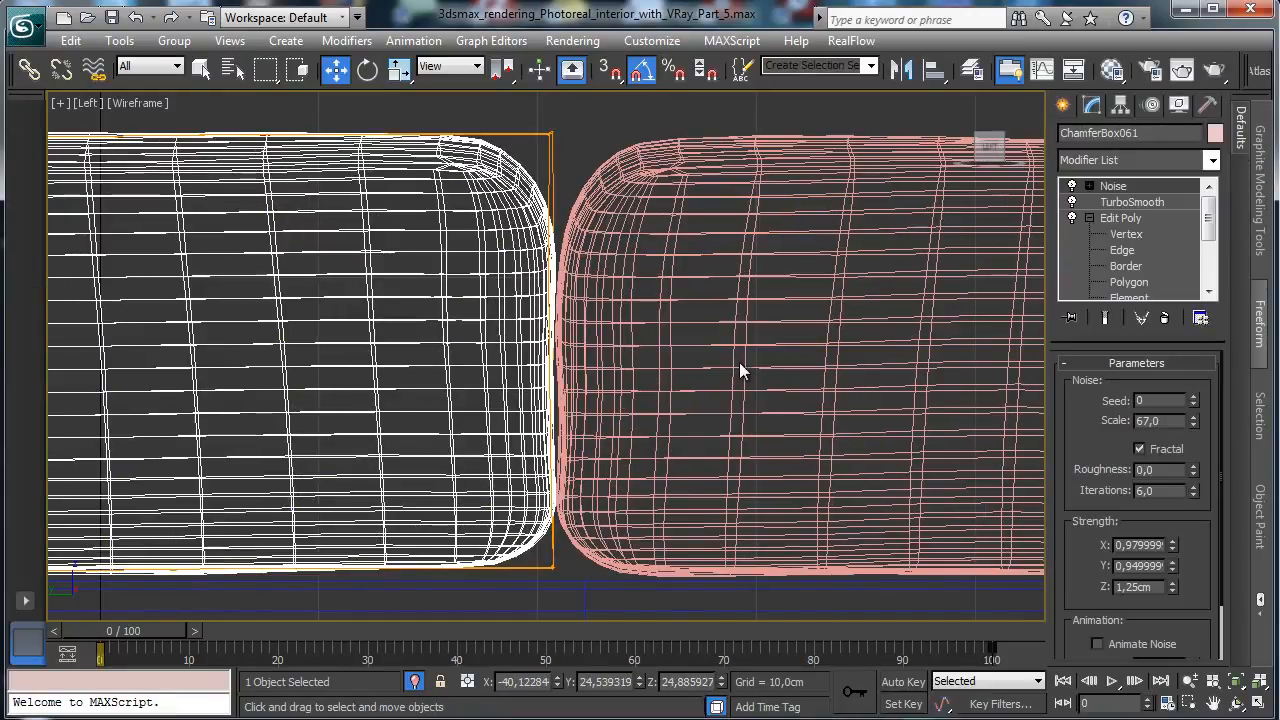
# - Select both cushions, lower them slightly onto the base and inspect the joint between them in the Perspective view
pyautogui.keyDown('ctrl'); pyautogui.click(743, 361); pyautogui.keyUp('ctrl')
pyautogui.moveTo(562, 274); pyautogui.dragTo(565, 291)
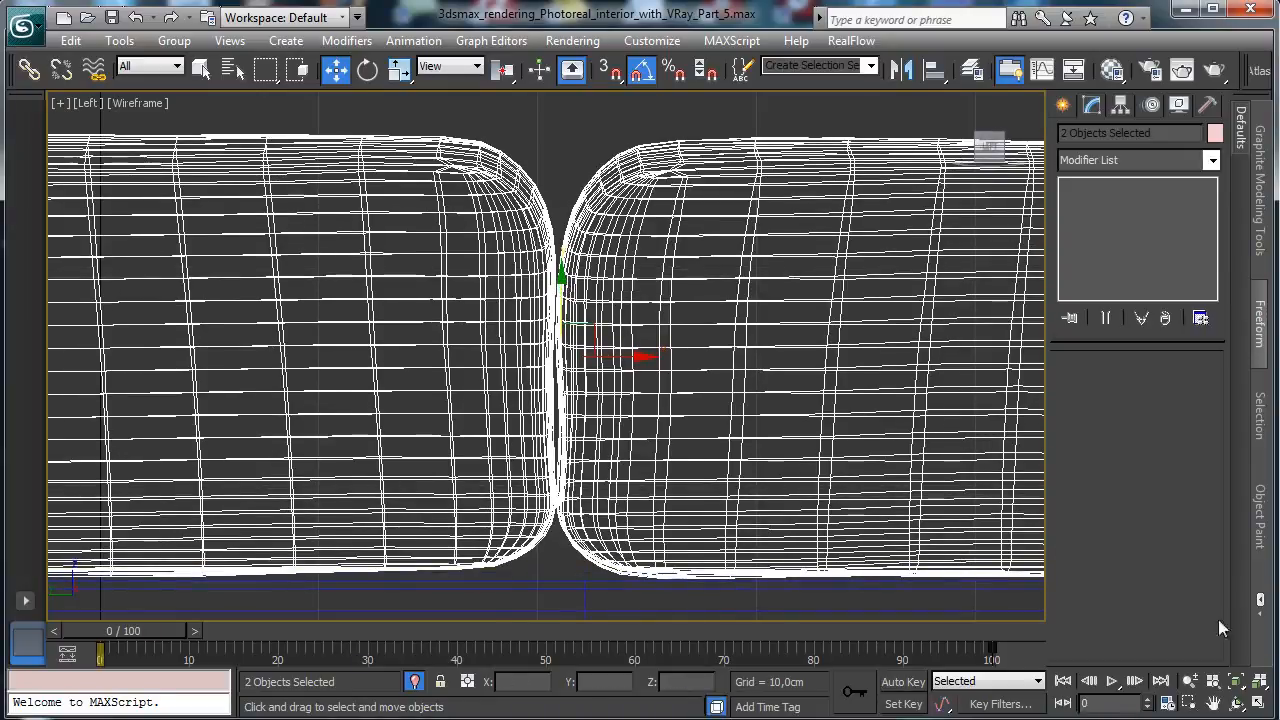
pyautogui.click(1258, 704)
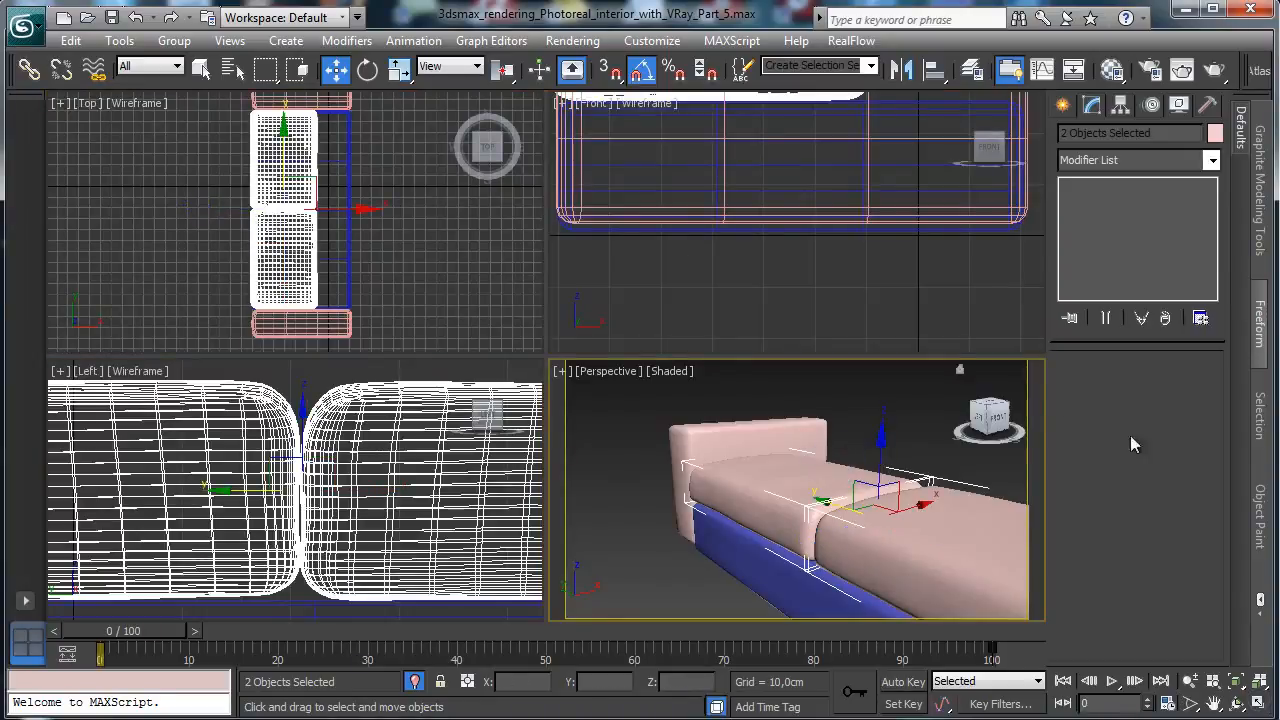
pyautogui.click(1237, 704)
pyautogui.moveTo(900, 500)
pyautogui.mouseDown()
pyautogui.moveTo(780, 430)
pyautogui.moveTo(900, 480)
pyautogui.moveTo(1053, 468)
pyautogui.moveTo(886, 457)
pyautogui.moveTo(840, 480)
pyautogui.moveTo(916, 480)
pyautogui.moveTo(870, 505)
pyautogui.moveTo(884, 492)
pyautogui.mouseUp()
pyautogui.rightClick(825, 212)
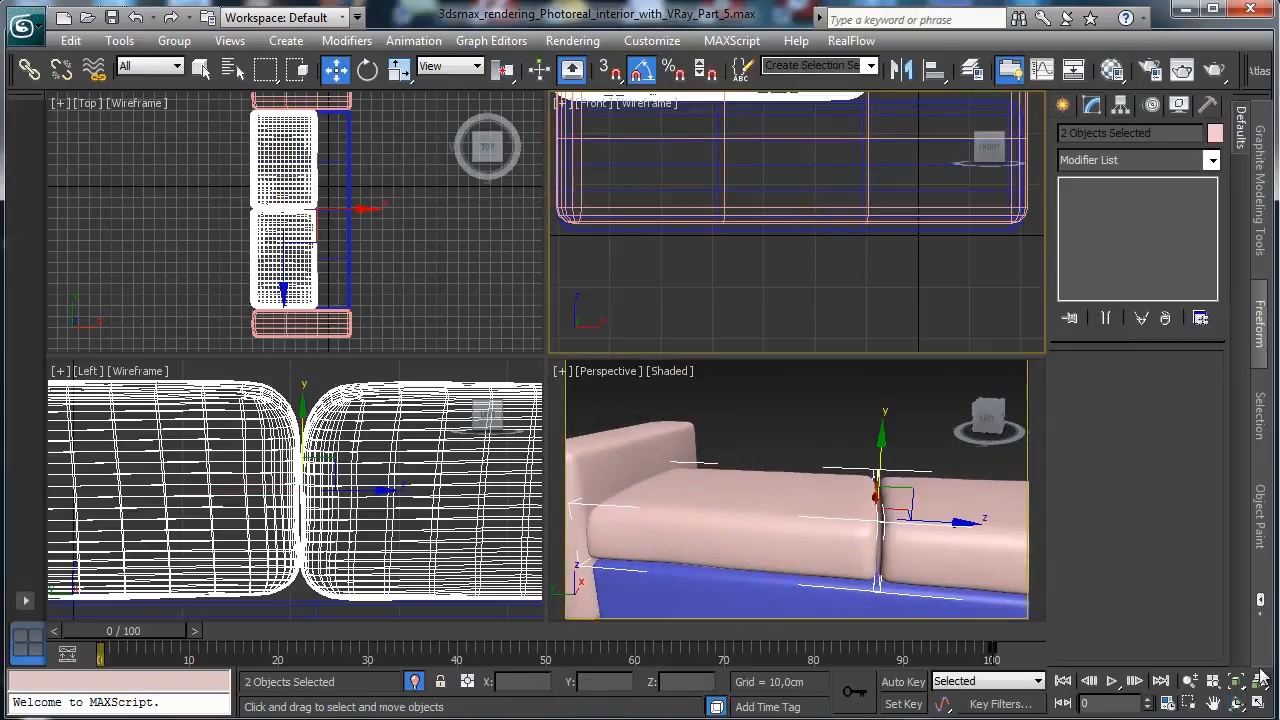
pyautogui.click(1064, 106)
pyautogui.click(1099, 253)
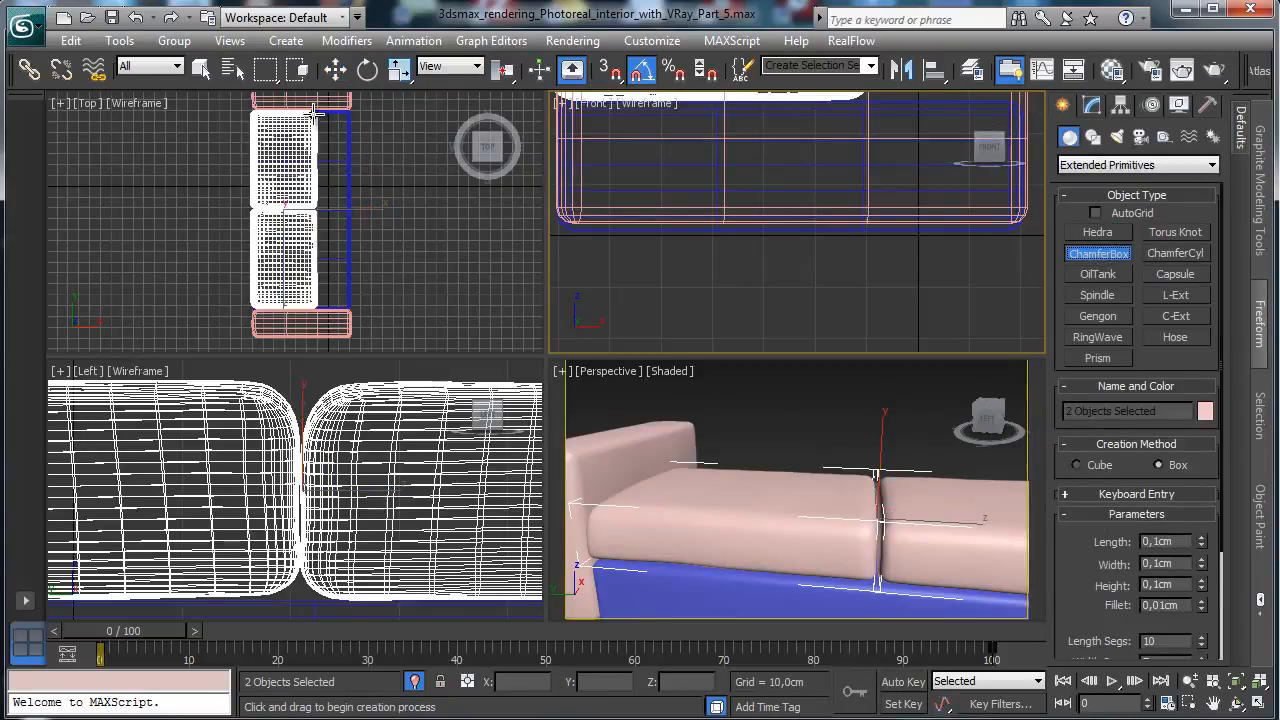
pyautogui.moveTo(316, 113); pyautogui.dragTo(342, 163)
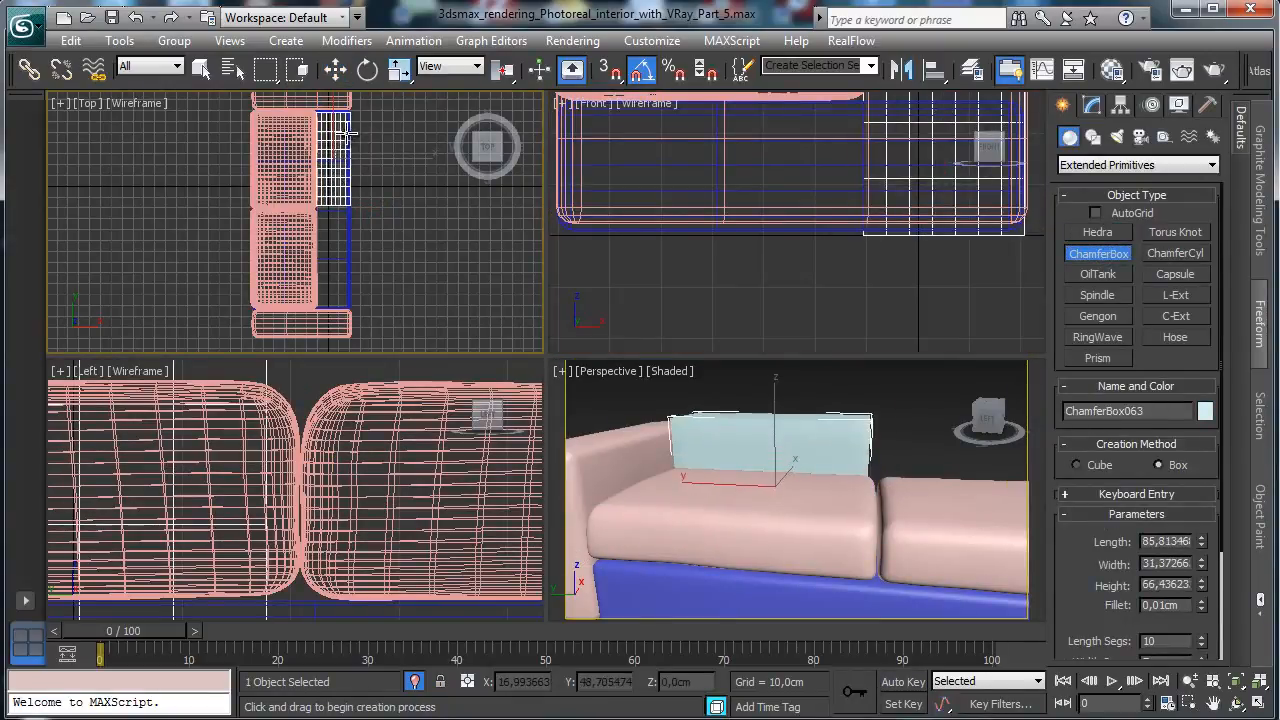
pyautogui.rightClick(840, 378)
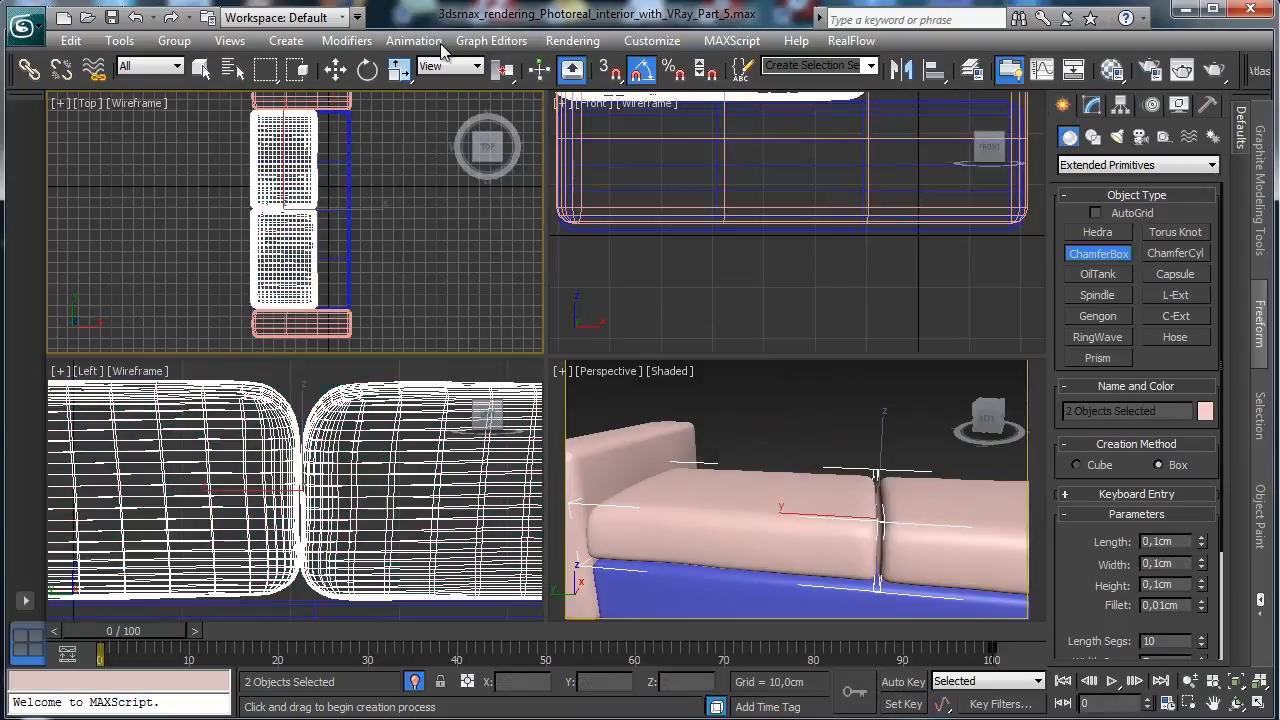
pyautogui.click(336, 69)
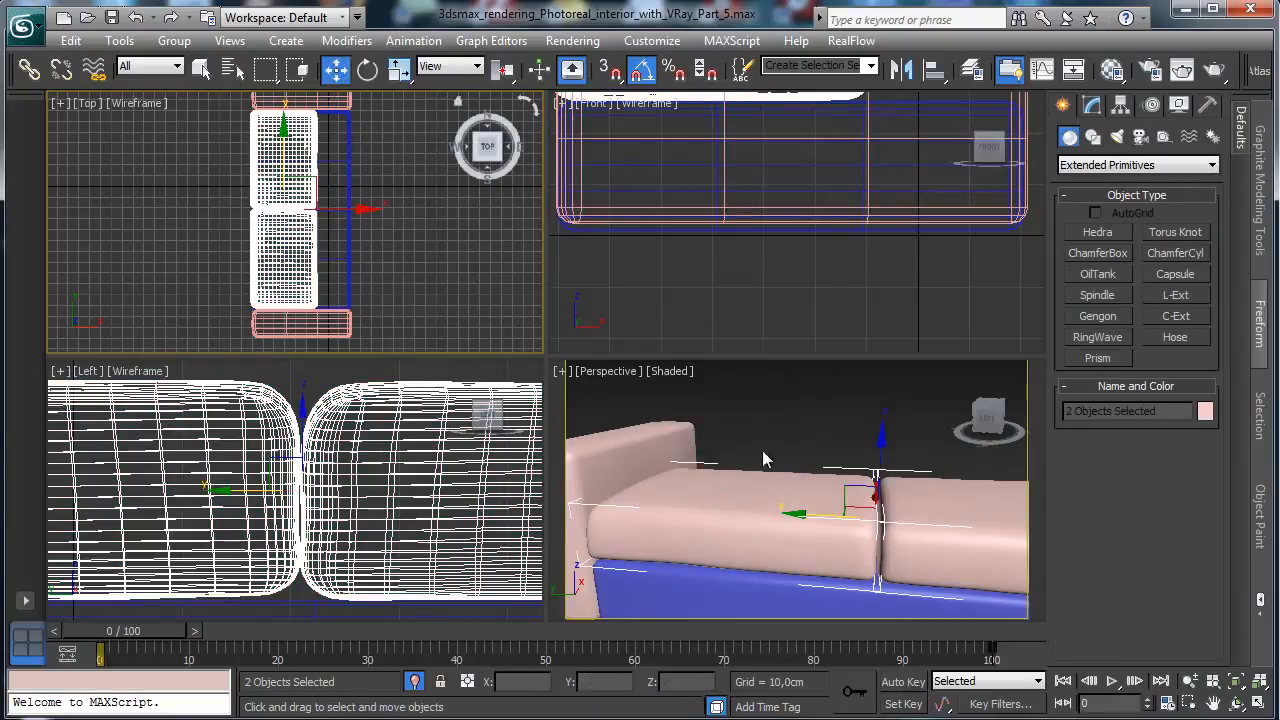
# - Create a chamfer box in the Top view behind the original seat cushion, about 90.4 × 29.5 × 45.2 cm with a fillet of about 0.92 cm
pyautogui.click(1104, 254)
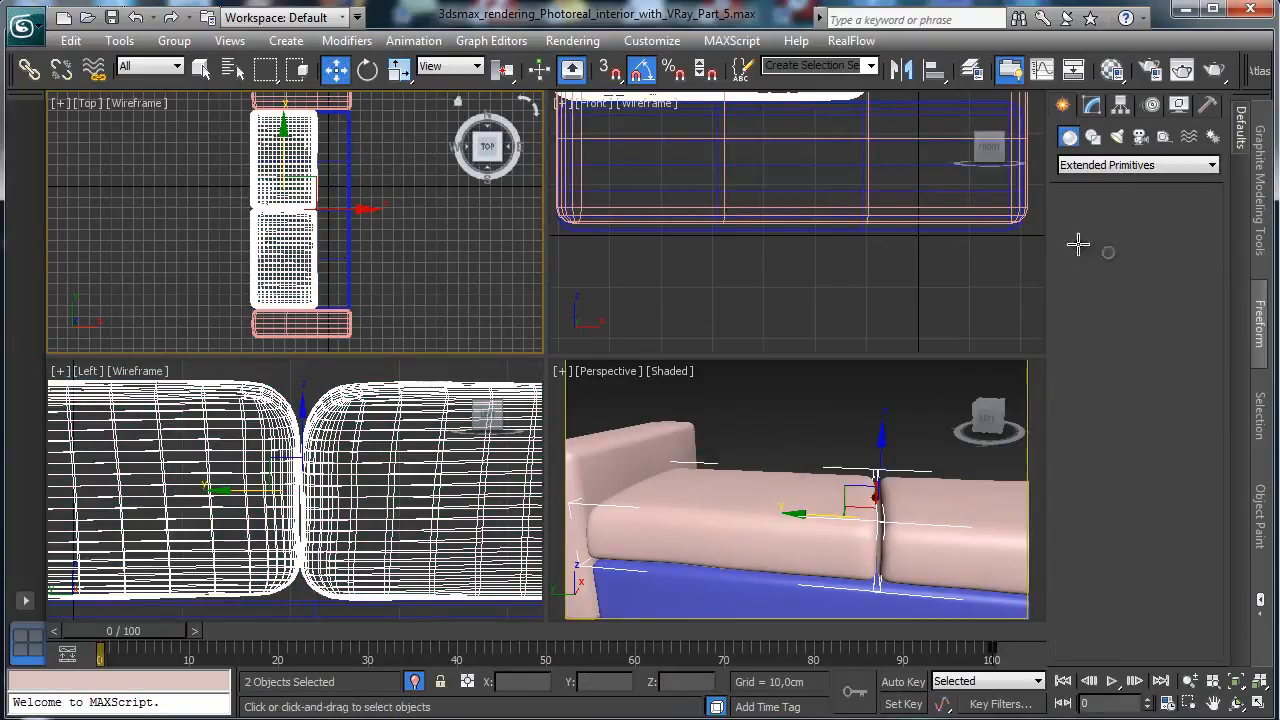
pyautogui.moveTo(318, 112); pyautogui.dragTo(351, 209)
pyautogui.click(339, 165)
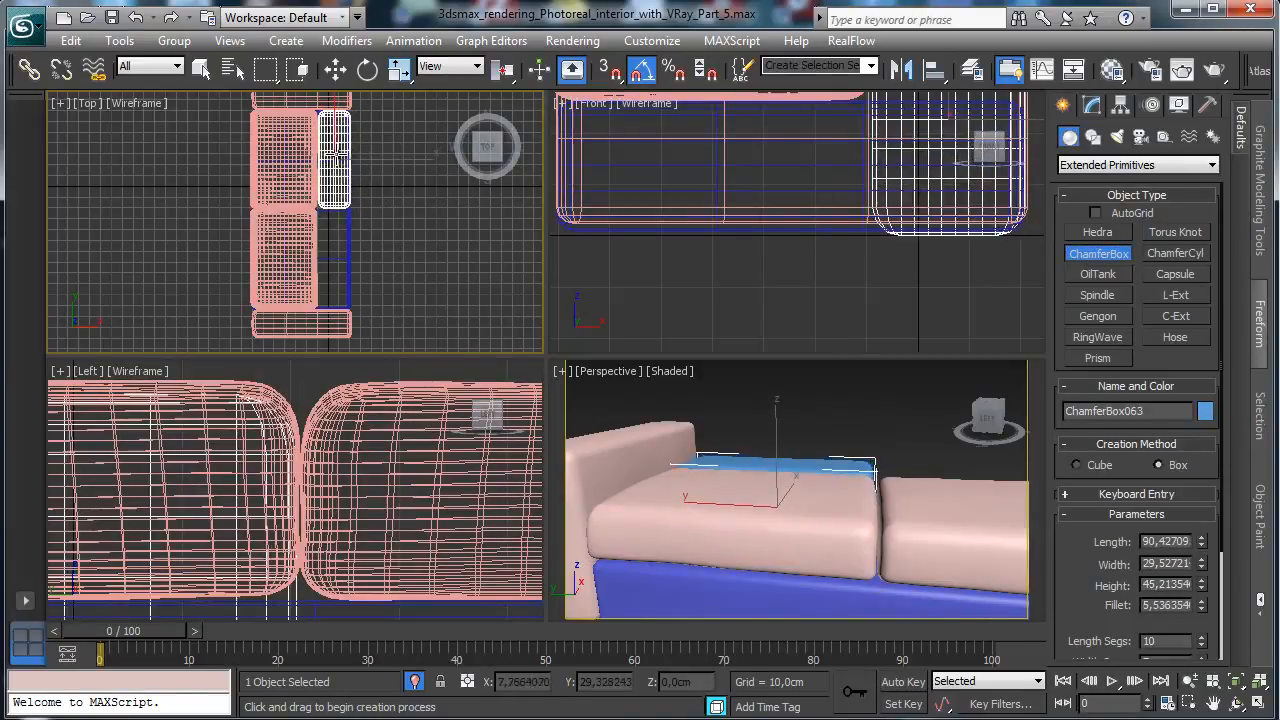
pyautogui.click(338, 155)
# - Raise the backrest box to about Z 26.5 cm so it rests on the sofa base
pyautogui.press('w')
pyautogui.click(804, 475)
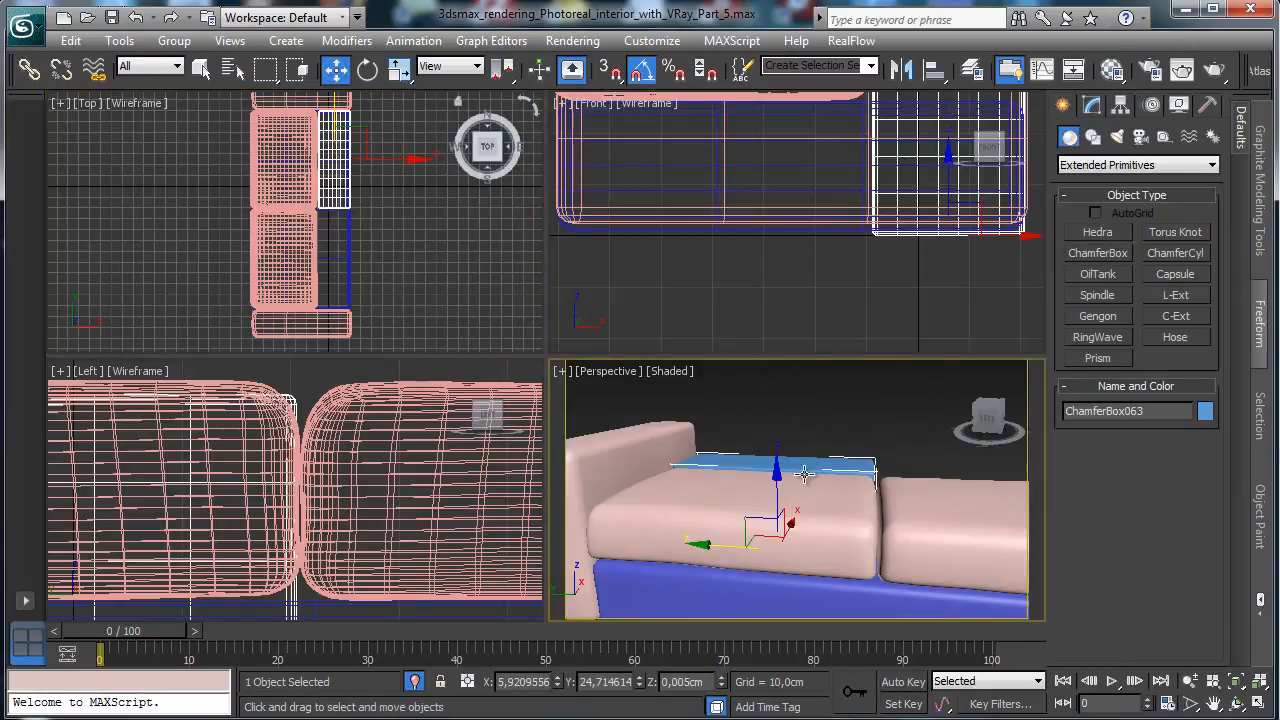
pyautogui.moveTo(779, 478); pyautogui.dragTo(779, 426)
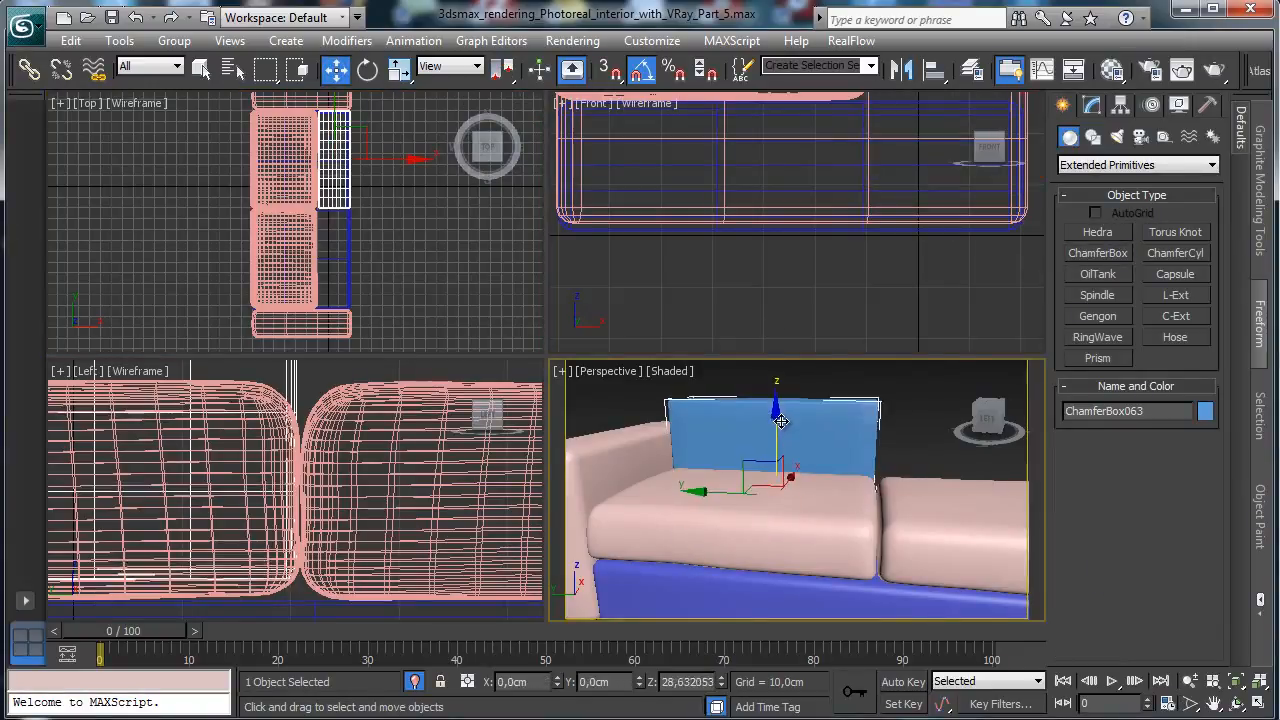
pyautogui.rightClick(863, 226)
pyautogui.click(1213, 703)
pyautogui.moveTo(820, 206); pyautogui.dragTo(695, 421)
pyautogui.click(335, 68)
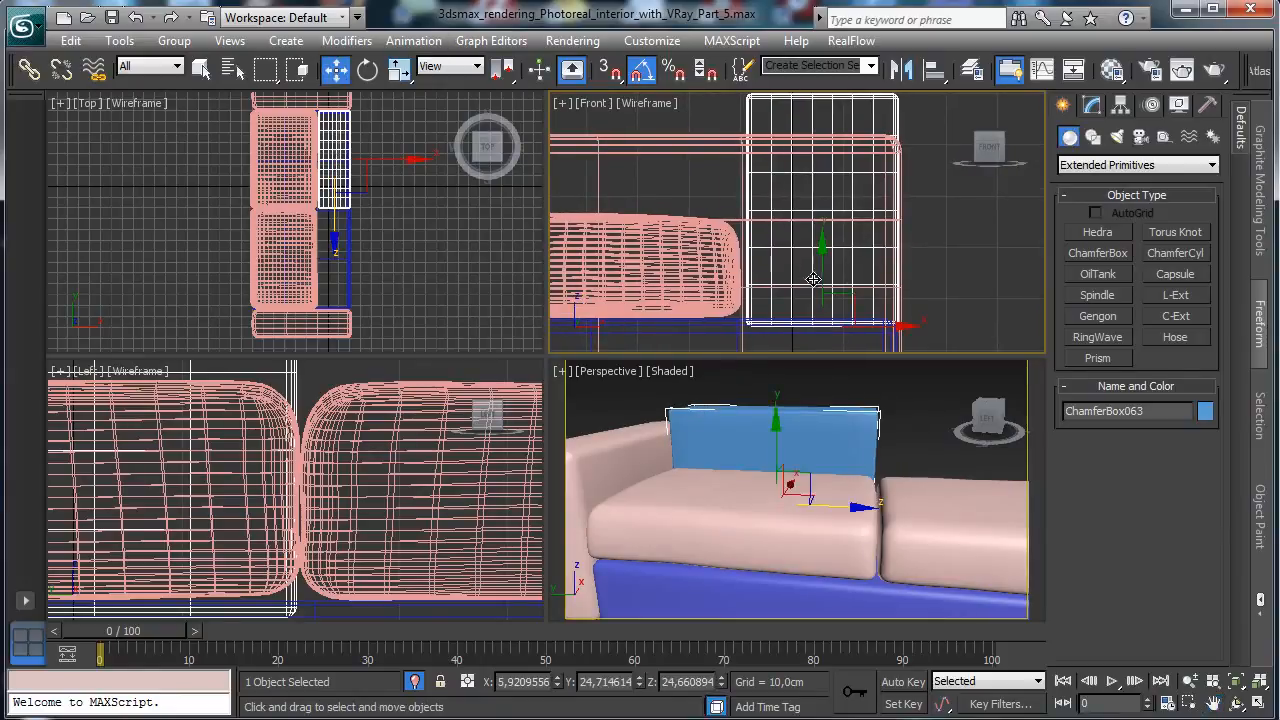
pyautogui.moveTo(822, 246); pyautogui.dragTo(819, 262)
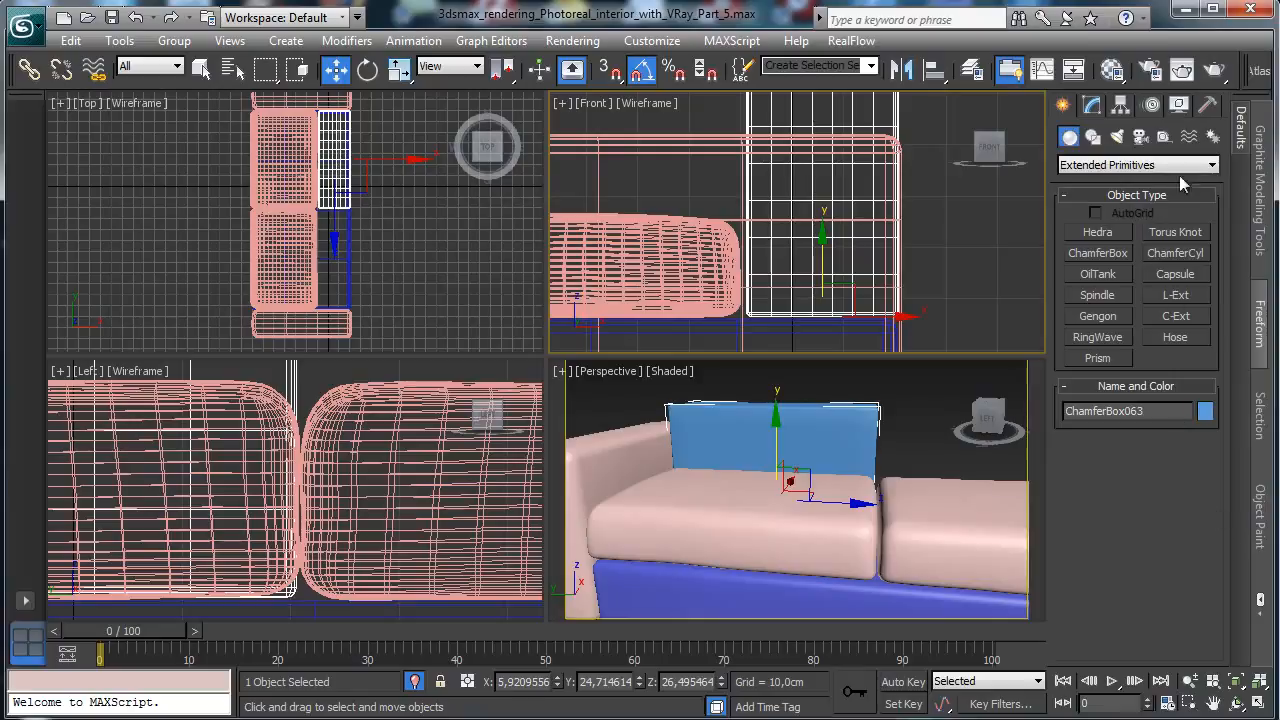
# - Set the backrest box's fillet to about 2.4 cm
pyautogui.click(1091, 107)
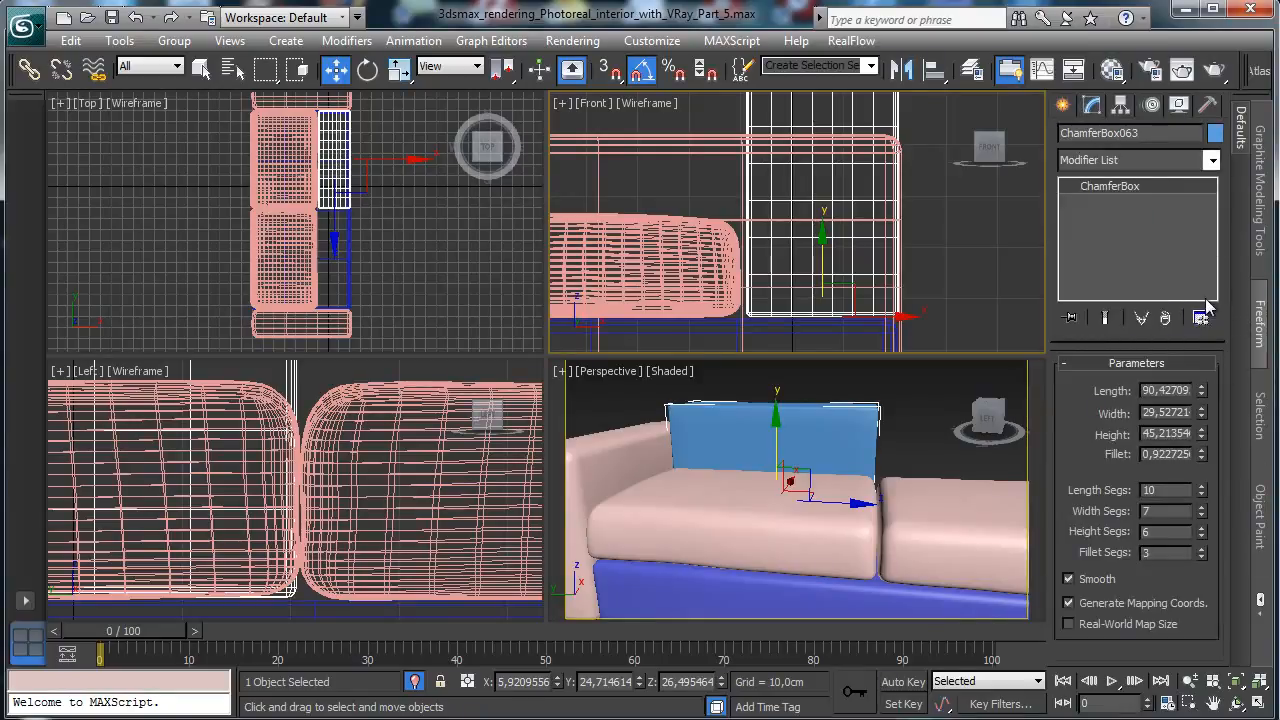
pyautogui.moveTo(1201, 454); pyautogui.dragTo(1205, 305)
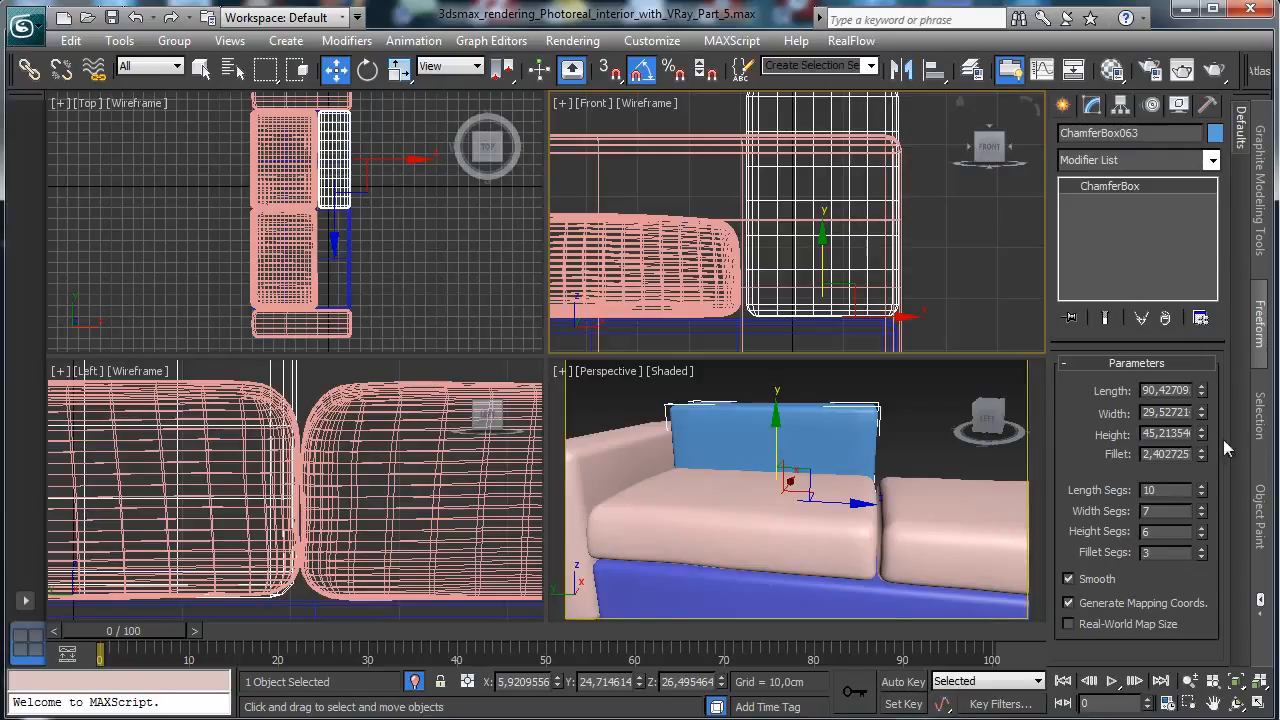
pyautogui.click(1236, 679)
pyautogui.click(1188, 681)
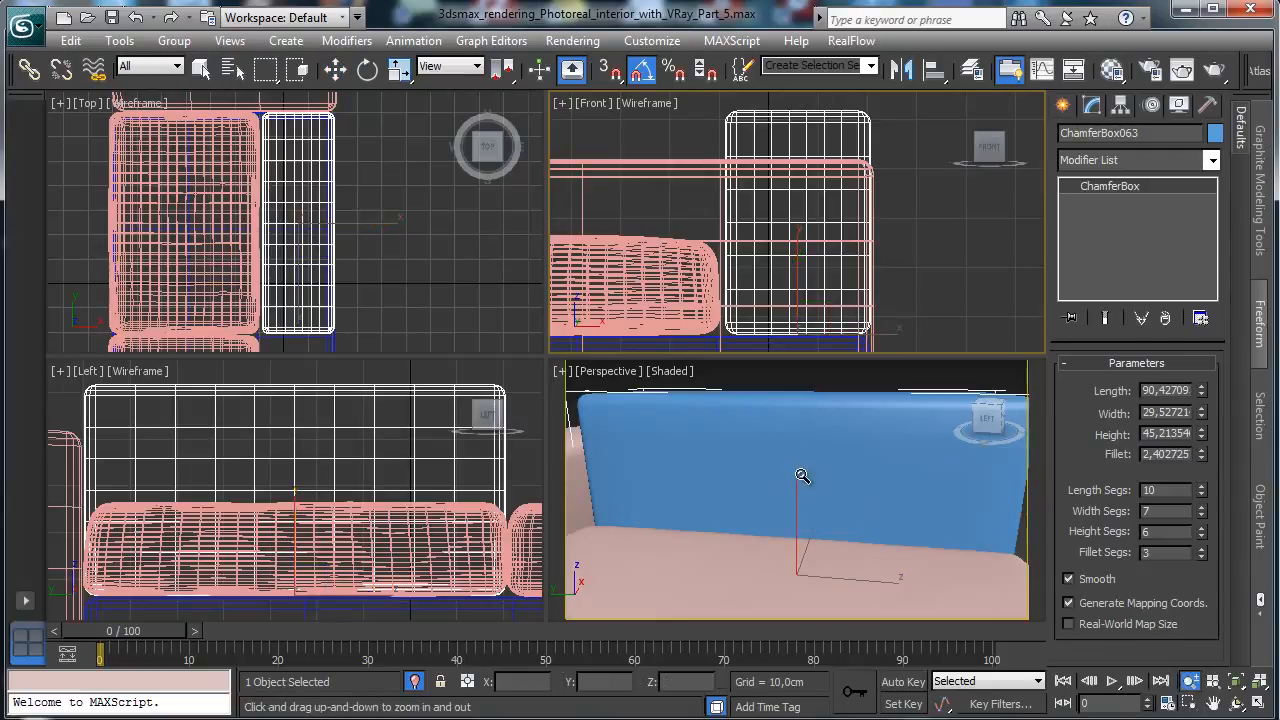
# - Set the backrest box's height to 50 cm and its fillet to about 3.7 cm
pyautogui.moveTo(804, 478); pyautogui.dragTo(816, 605)
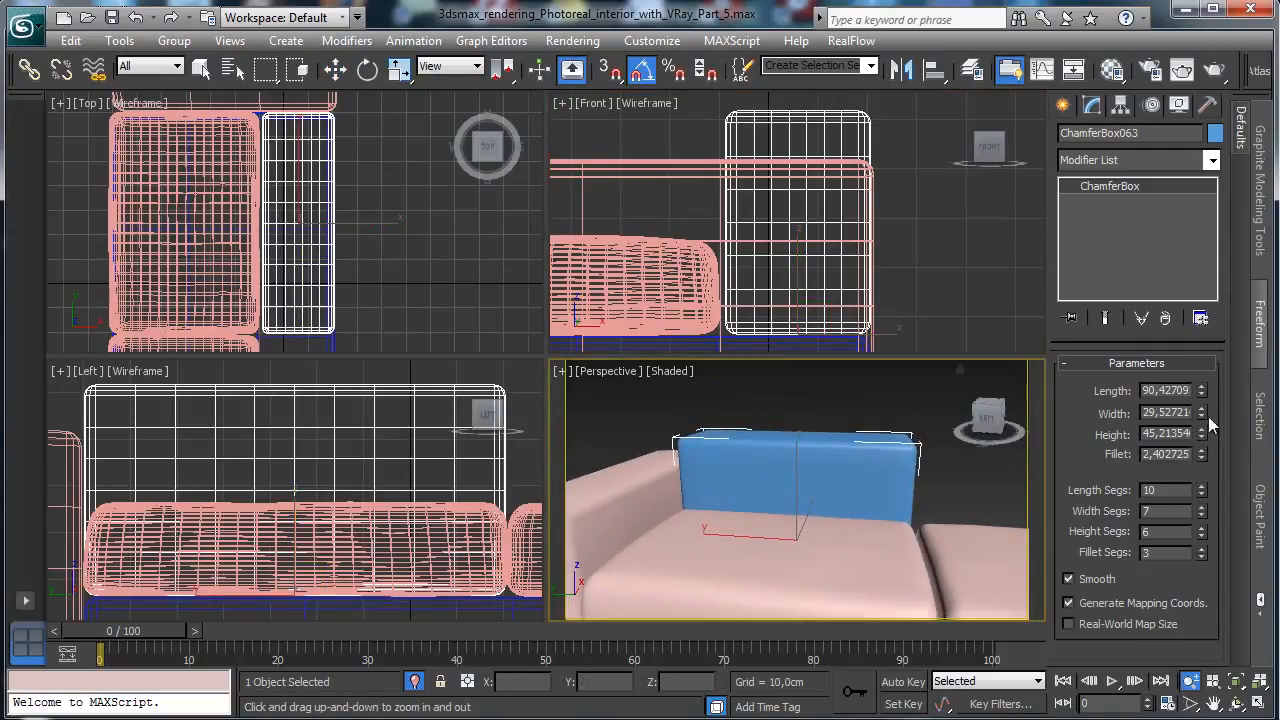
pyautogui.moveTo(1202, 433); pyautogui.dragTo(1207, 416)
pyautogui.doubleClick(1163, 433)
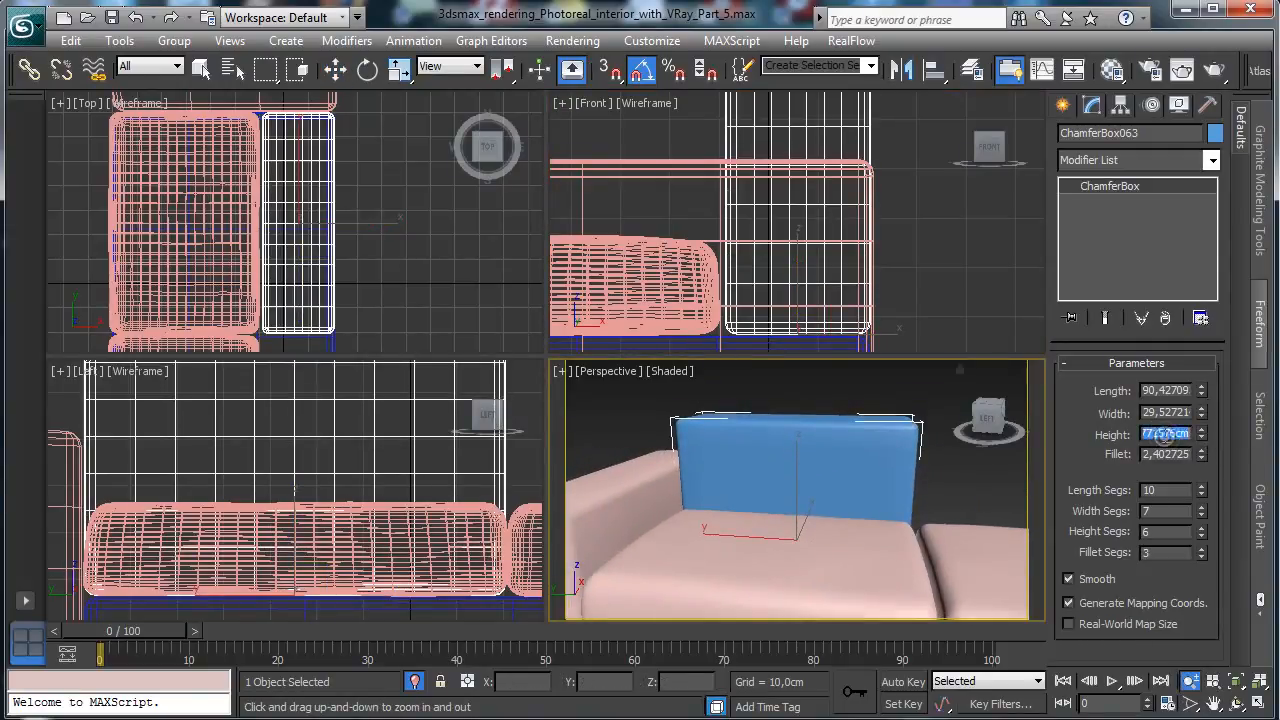
pyautogui.write('50')
pyautogui.press('Return')
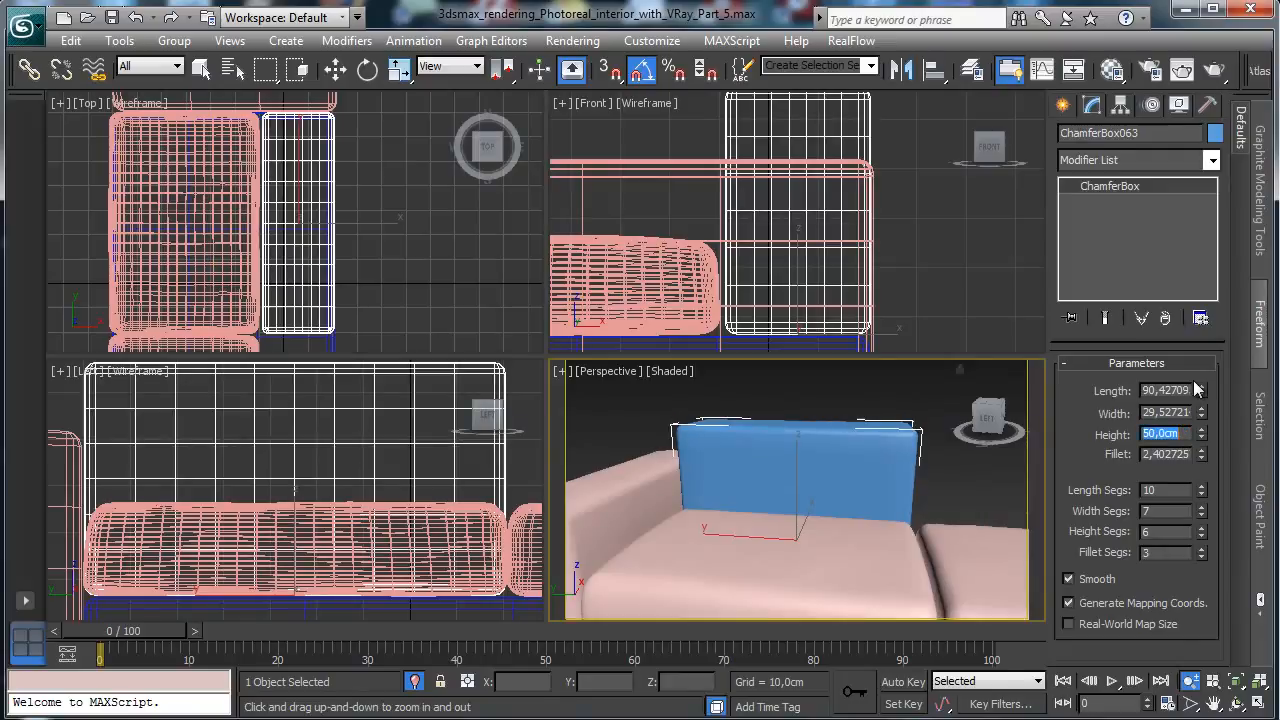
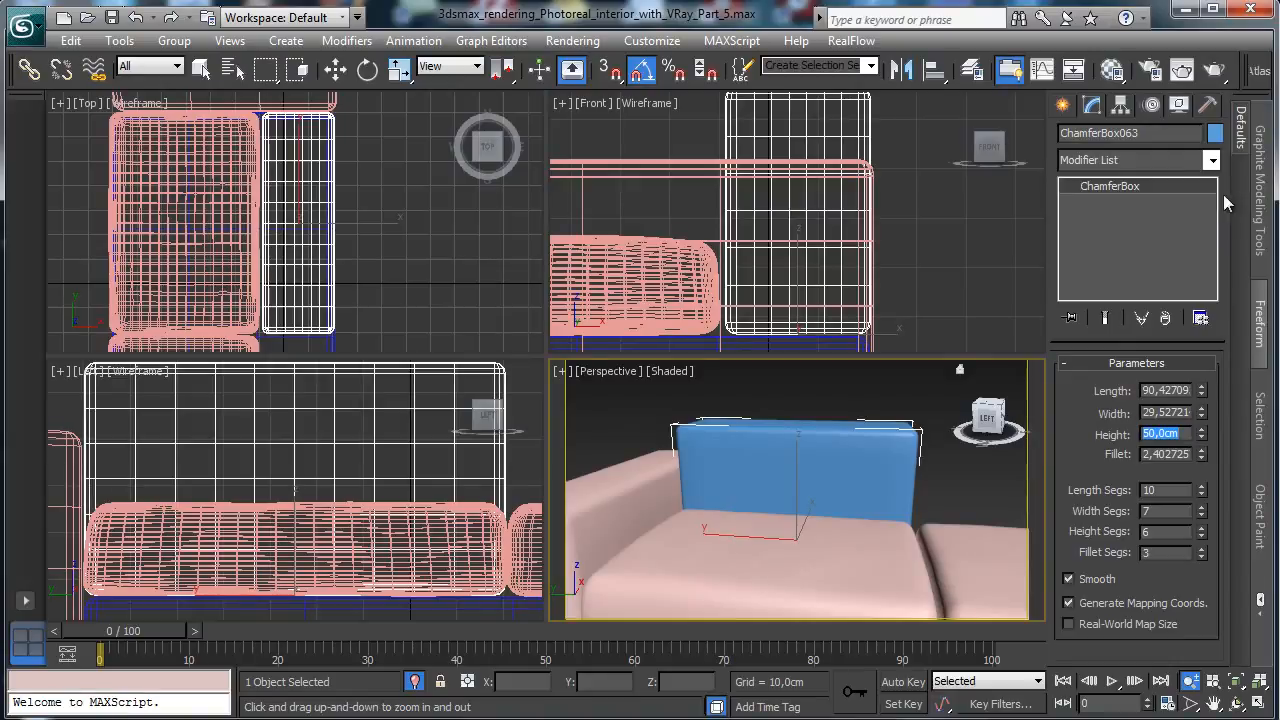
pyautogui.moveTo(1204, 458); pyautogui.dragTo(1218, 351)
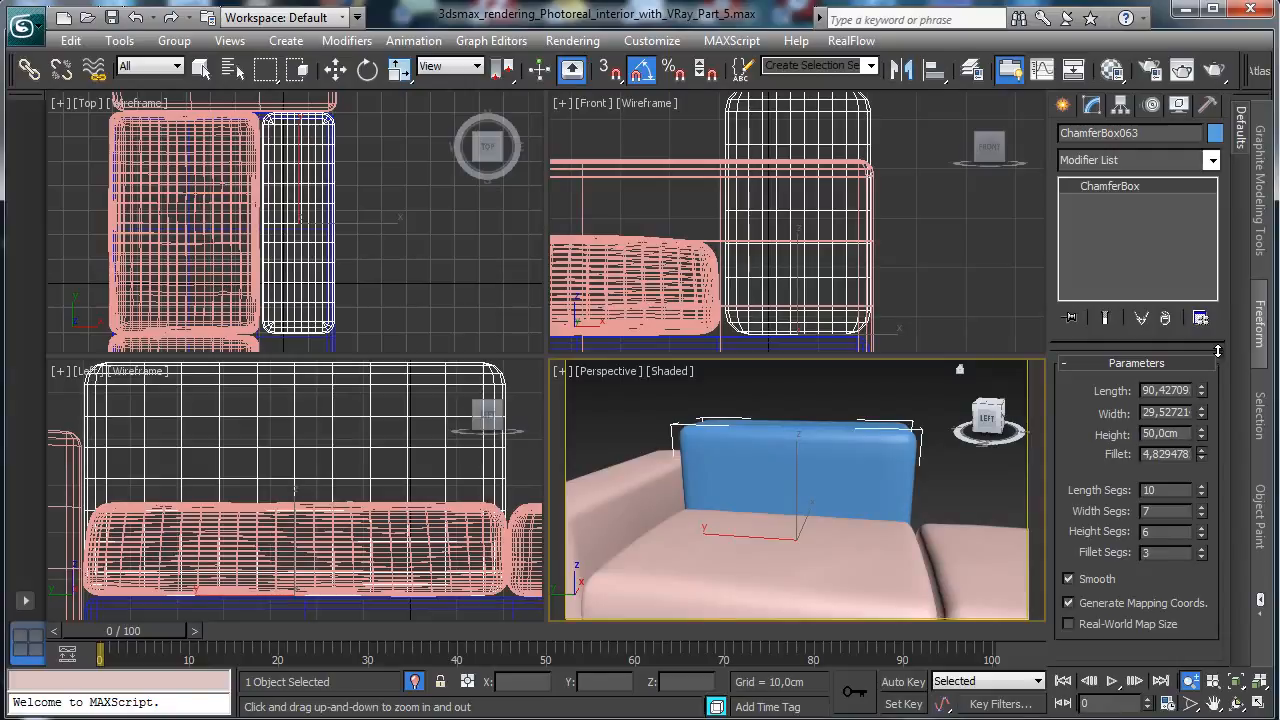
pyautogui.moveTo(1218, 351); pyautogui.dragTo(1221, 398)
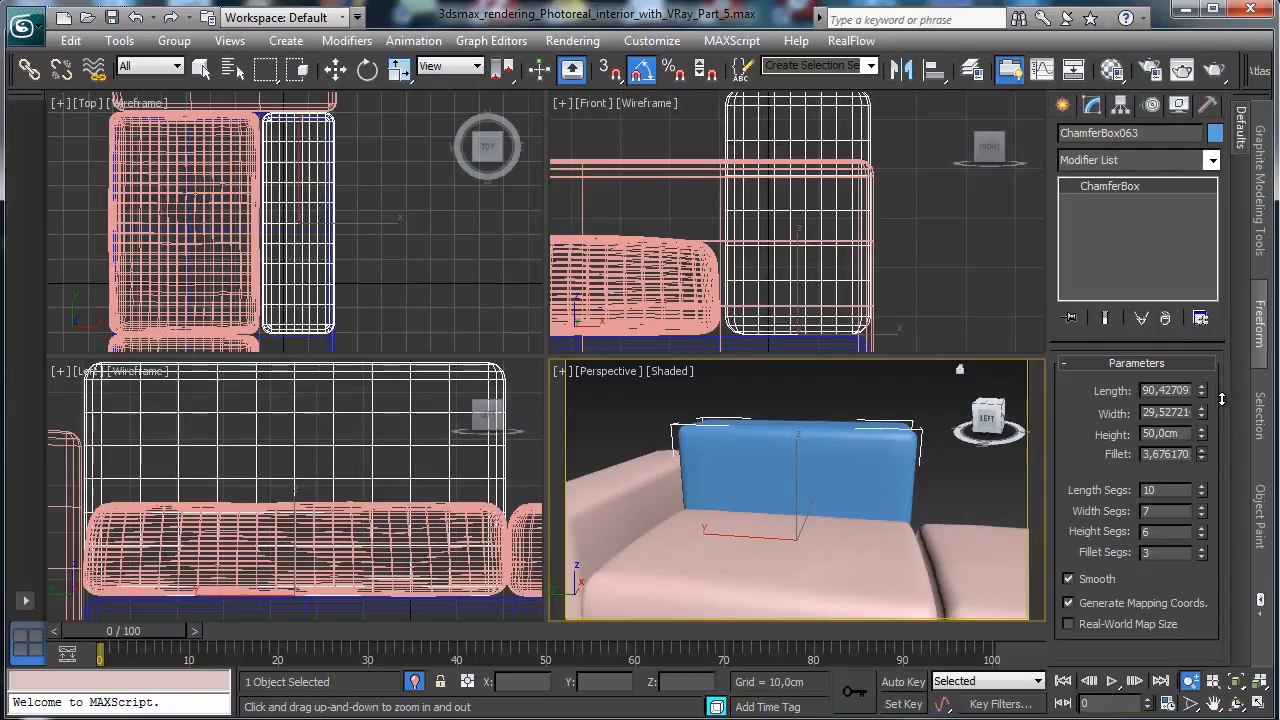
# - Apply an FFD 3x3x3 modifier to the backrest box and enter its control-point level
pyautogui.click(1211, 160)
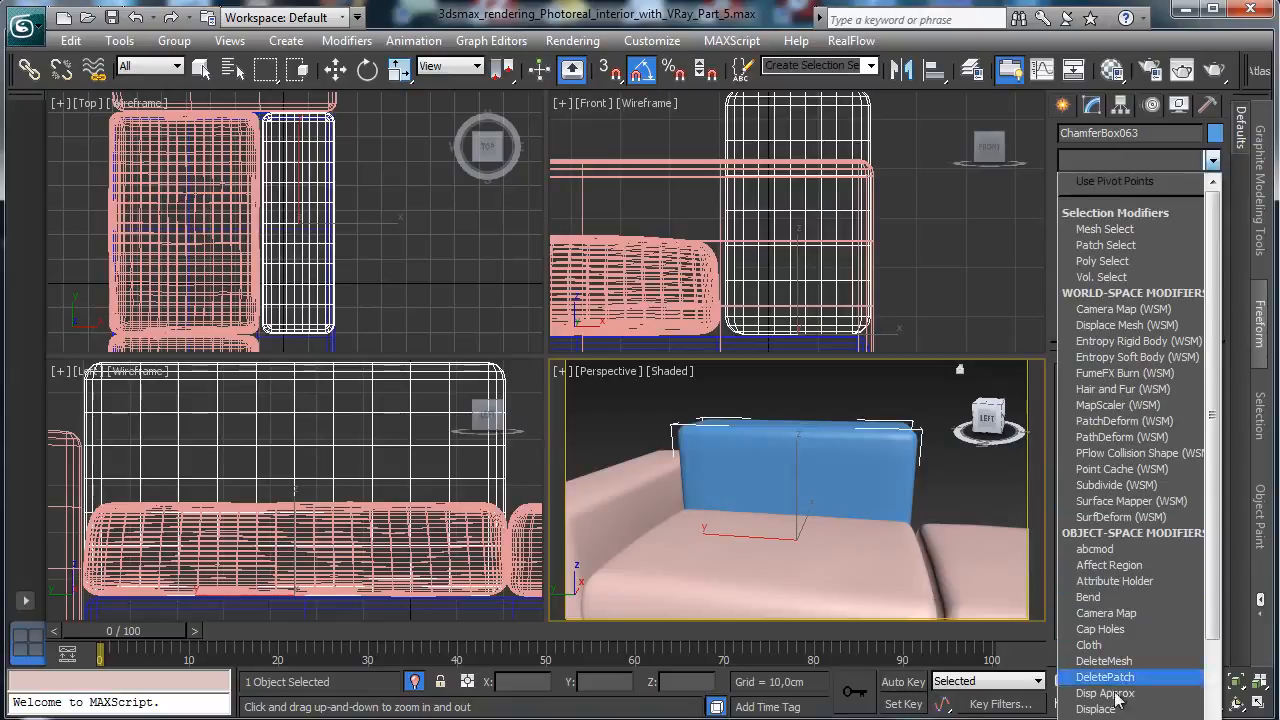
pyautogui.click(1112, 718)
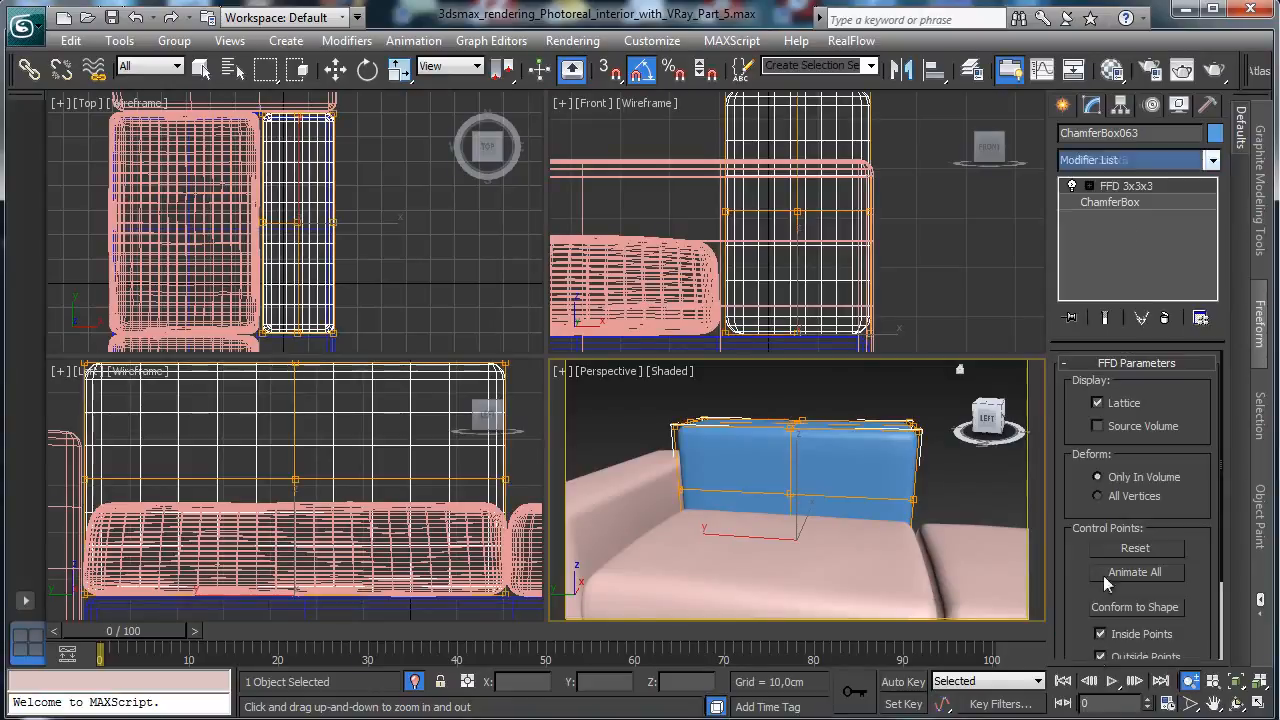
pyautogui.click(1213, 704)
pyautogui.moveTo(883, 257); pyautogui.dragTo(909, 277)
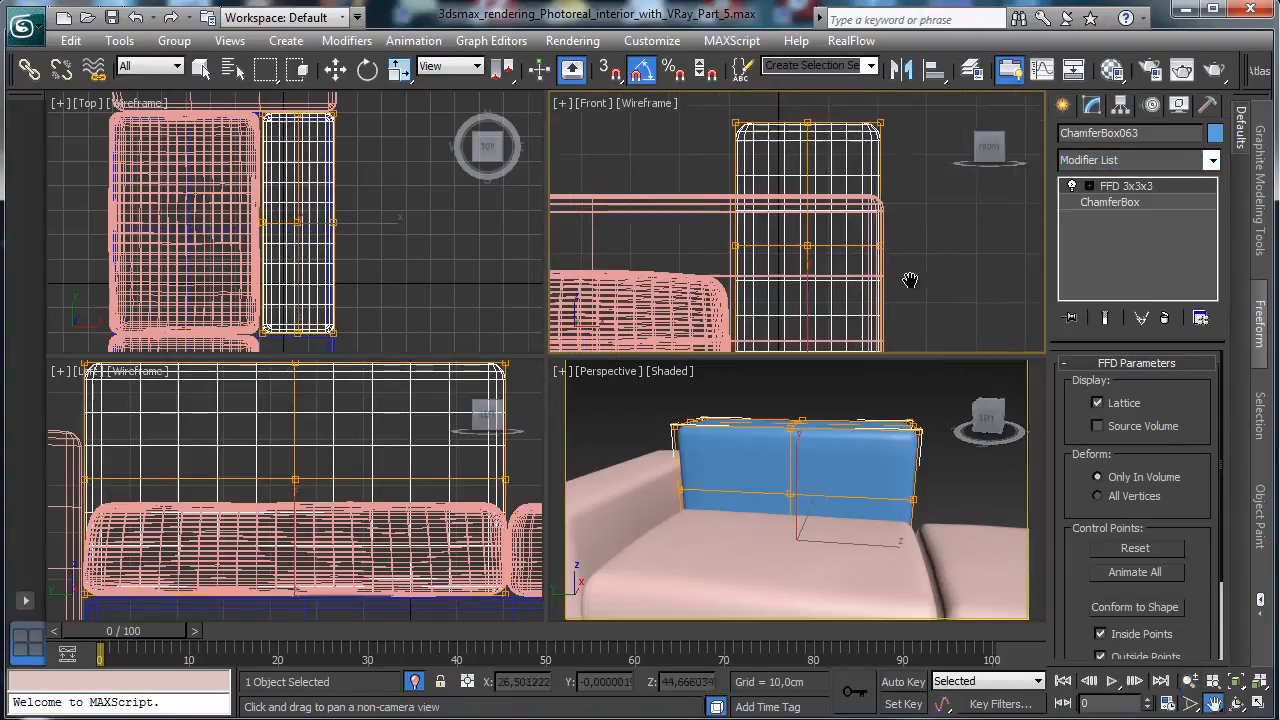
pyautogui.click(1089, 186)
pyautogui.click(1143, 202)
# - In the Front view, shift the upper front and middle control points backward and pull the mid-height front points about 4 cm forward
pyautogui.press('w')
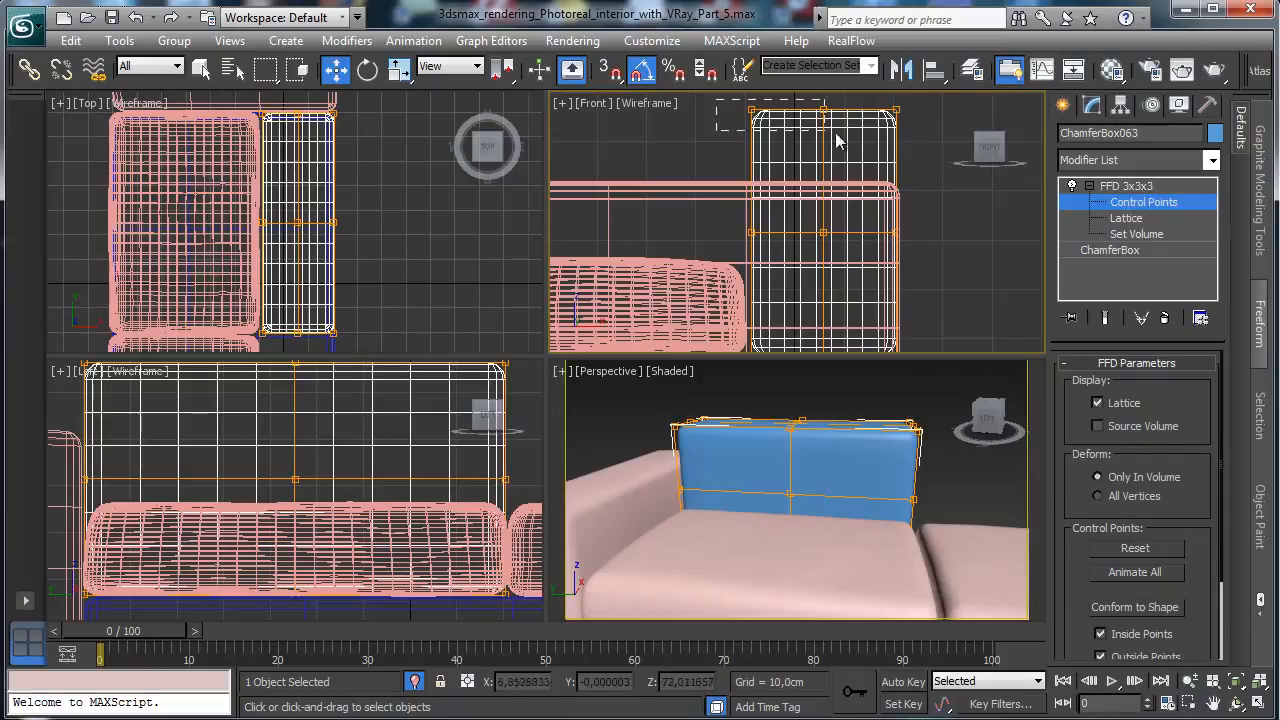
pyautogui.moveTo(836, 133); pyautogui.dragTo(875, 115)
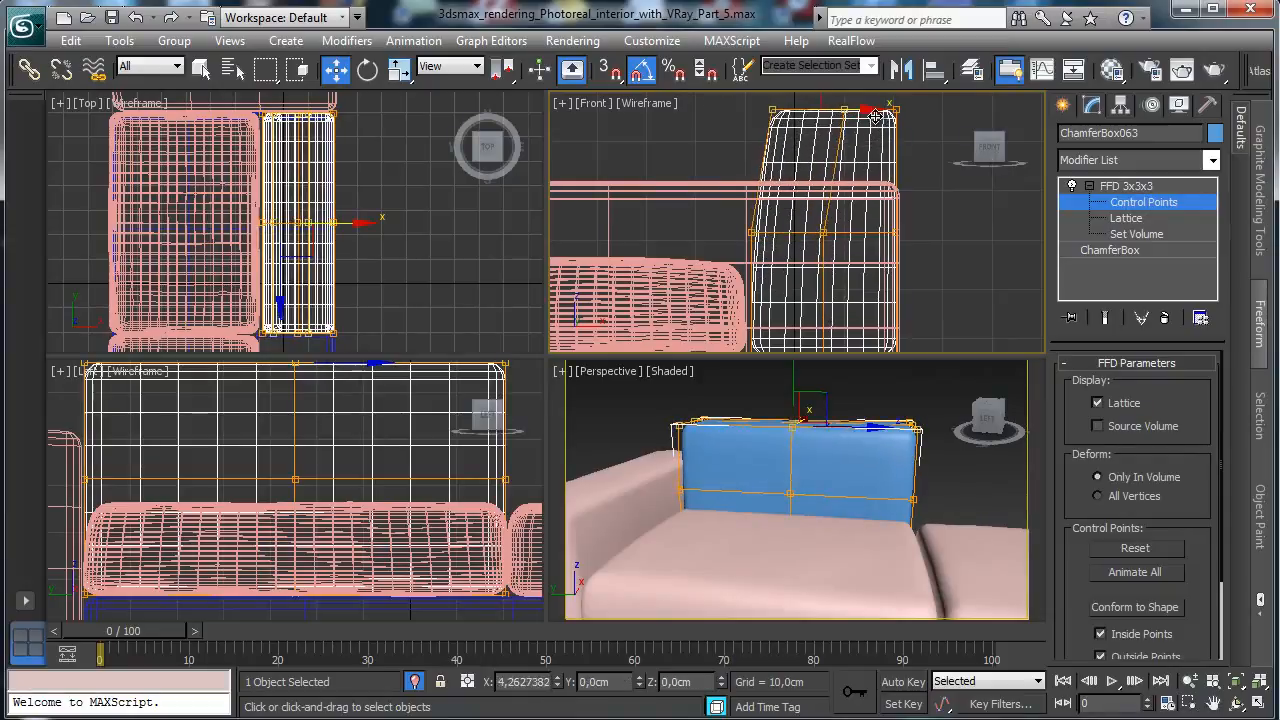
pyautogui.moveTo(753, 104); pyautogui.dragTo(829, 106)
pyautogui.moveTo(790, 272); pyautogui.dragTo(791, 271)
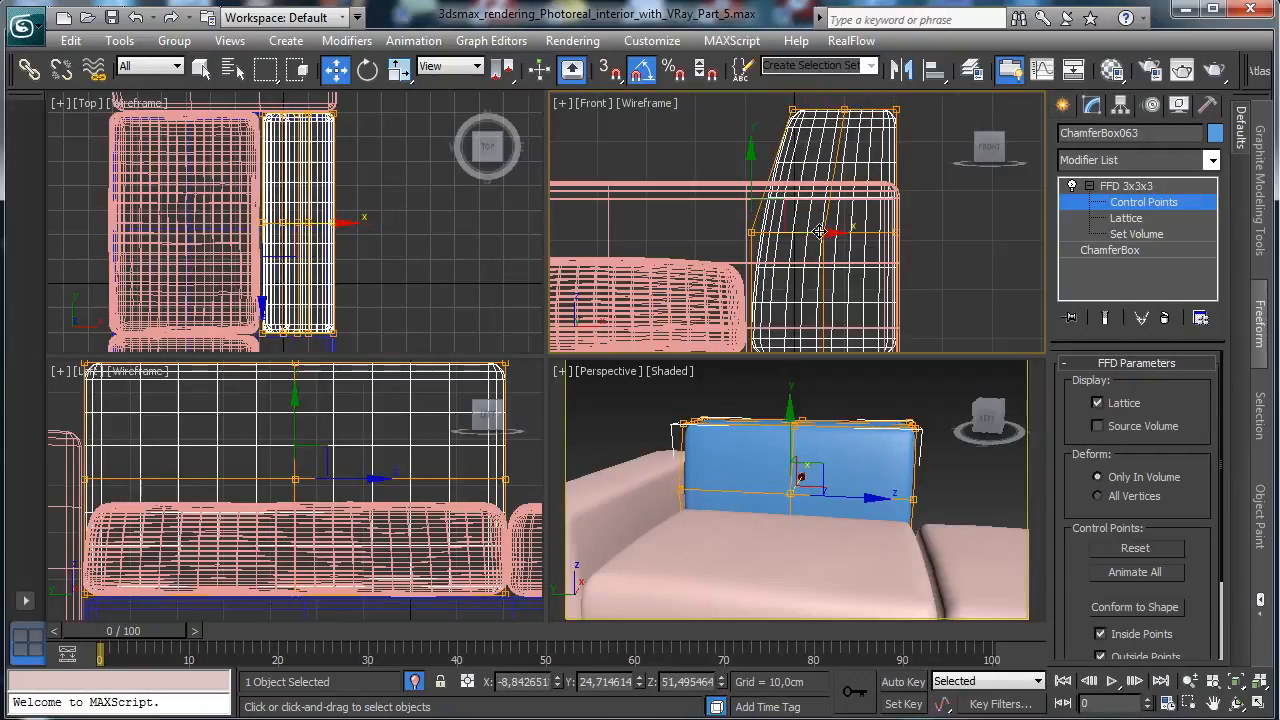
pyautogui.moveTo(826, 232); pyautogui.dragTo(784, 229)
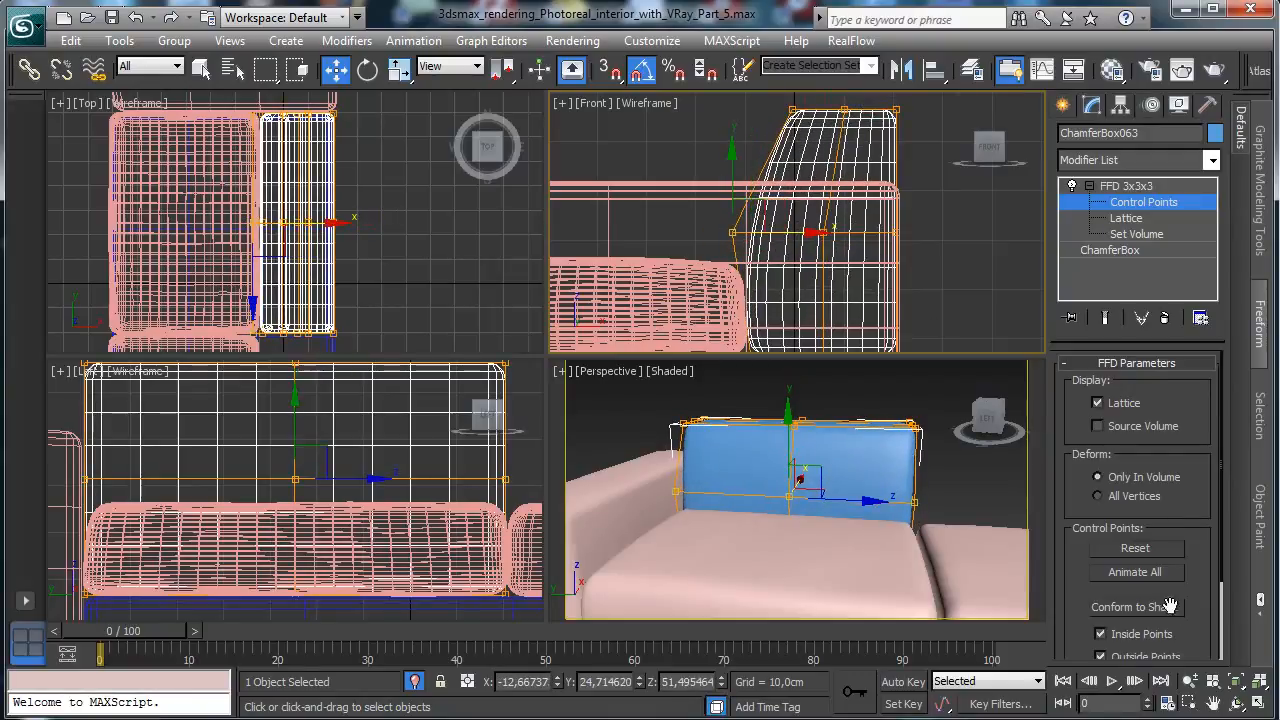
# - Round the backrest's top in the Front view by lowering the upper front control points about 3.9 cm and raising the upper middle ones
pyautogui.click(1212, 706)
pyautogui.moveTo(851, 197); pyautogui.dragTo(851, 277)
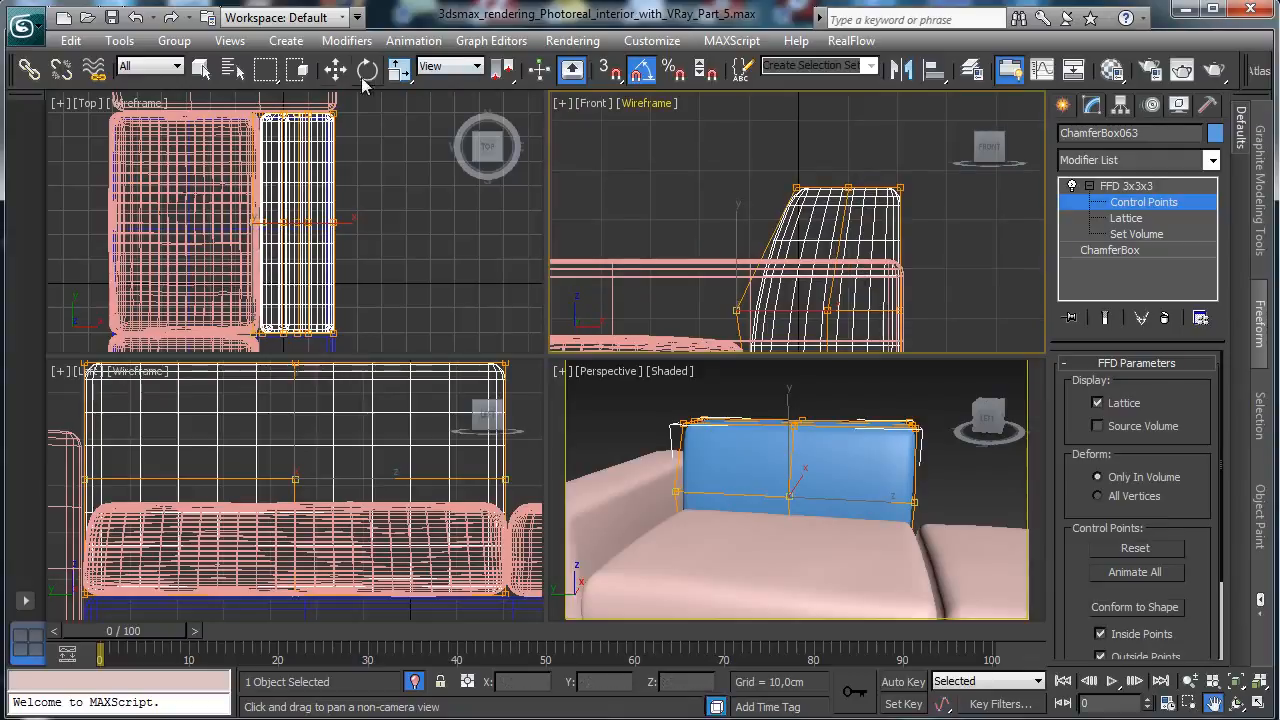
pyautogui.rightClick(795, 187)
pyautogui.moveTo(808, 226); pyautogui.dragTo(788, 134)
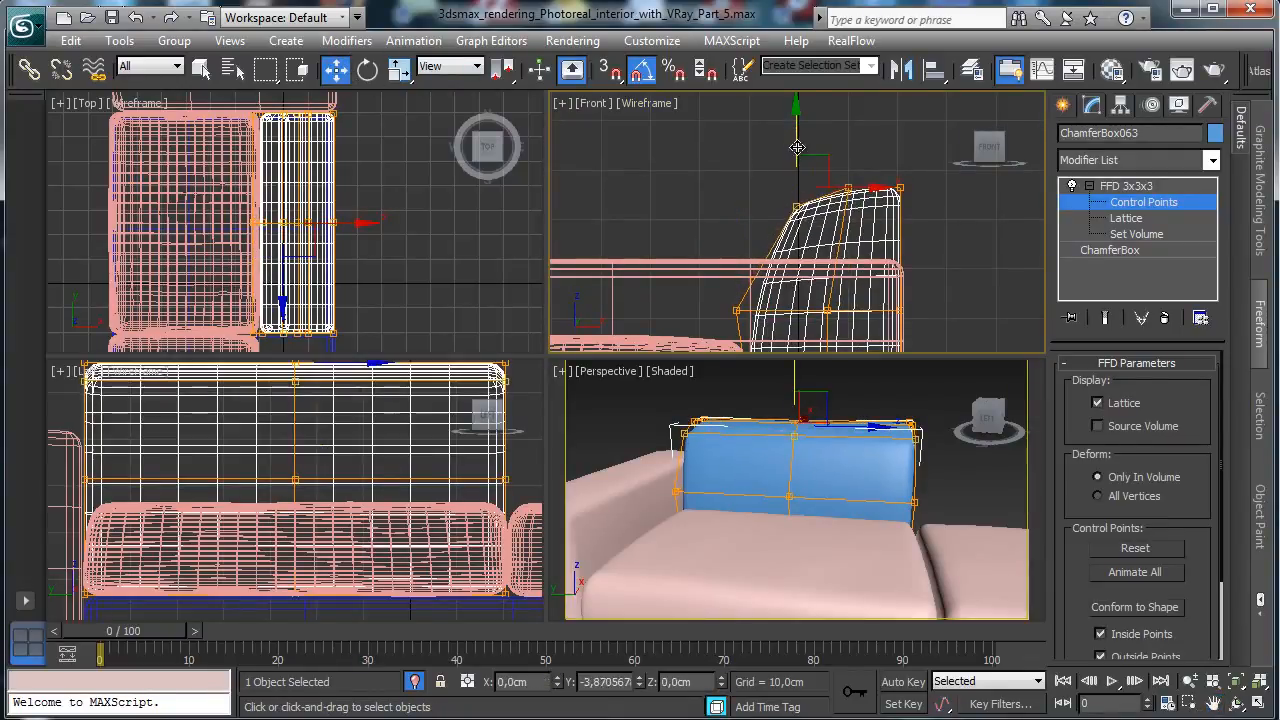
pyautogui.click(847, 189)
pyautogui.moveTo(846, 137); pyautogui.dragTo(858, 119)
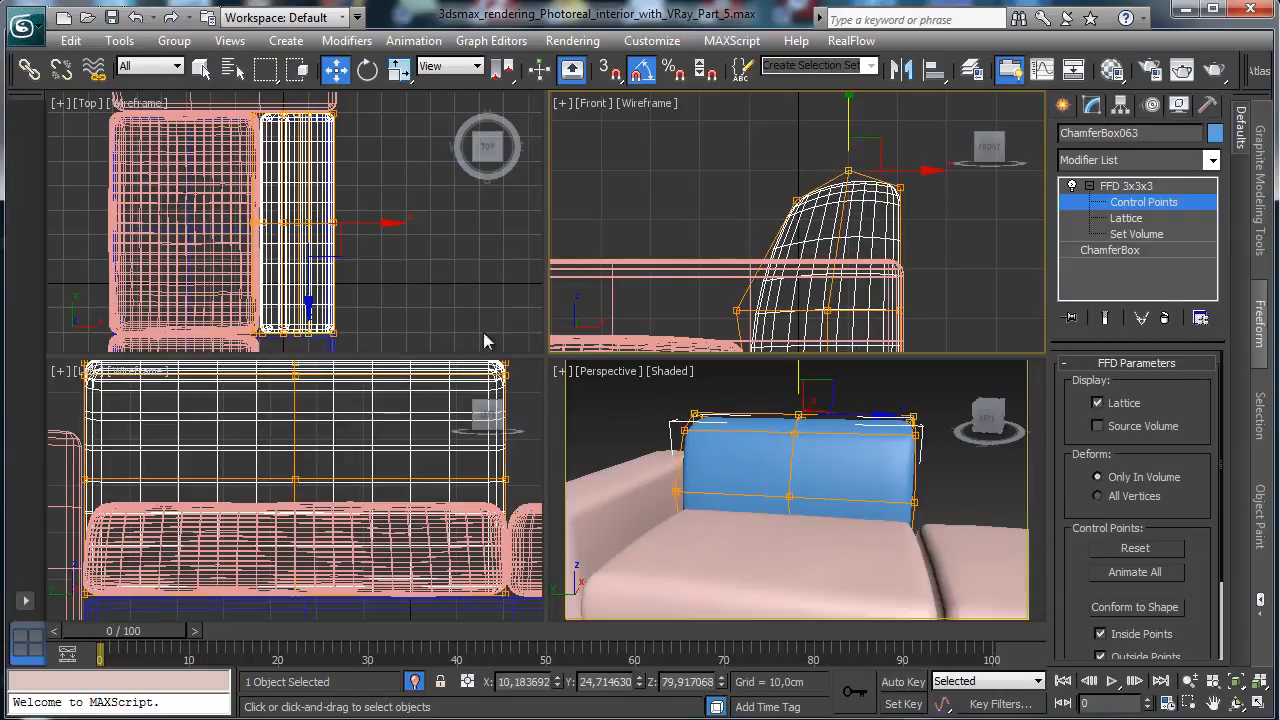
# - Pull the backrest's front-centre control point about 10 cm forward in the Top view to bulge its front face
pyautogui.rightClick(400, 425)
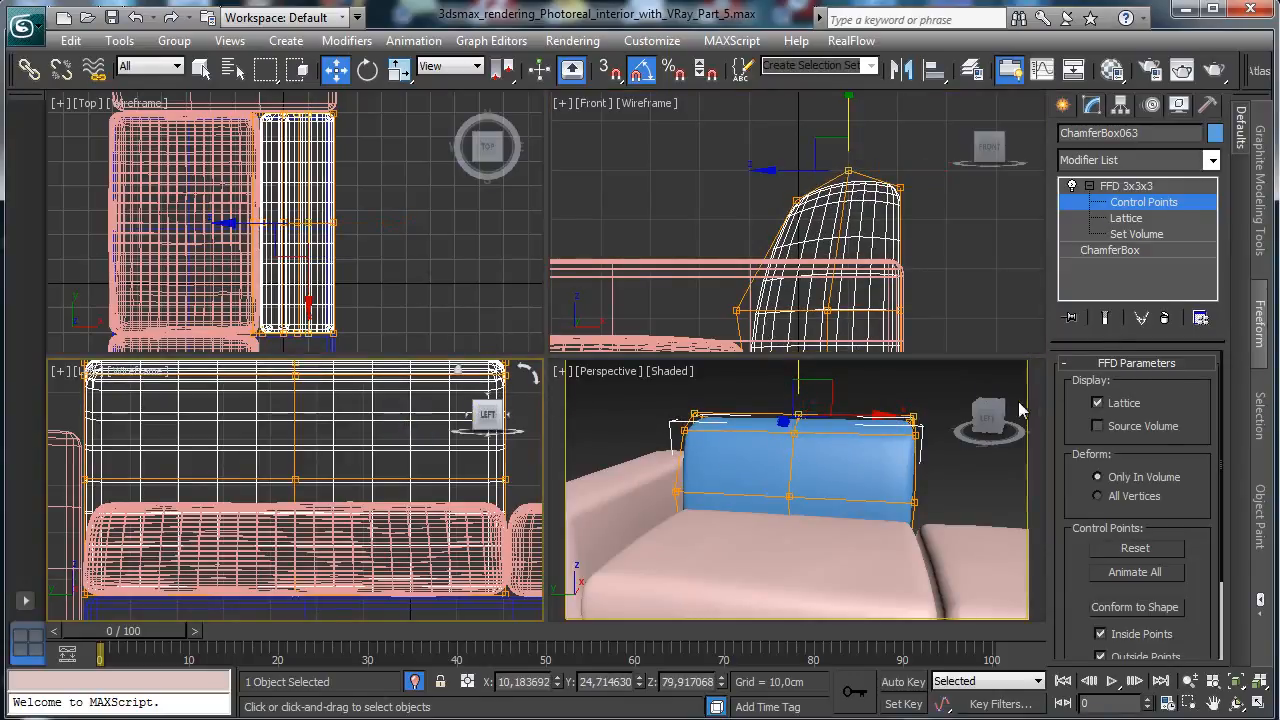
pyautogui.click(783, 494)
pyautogui.rightClick(705, 298)
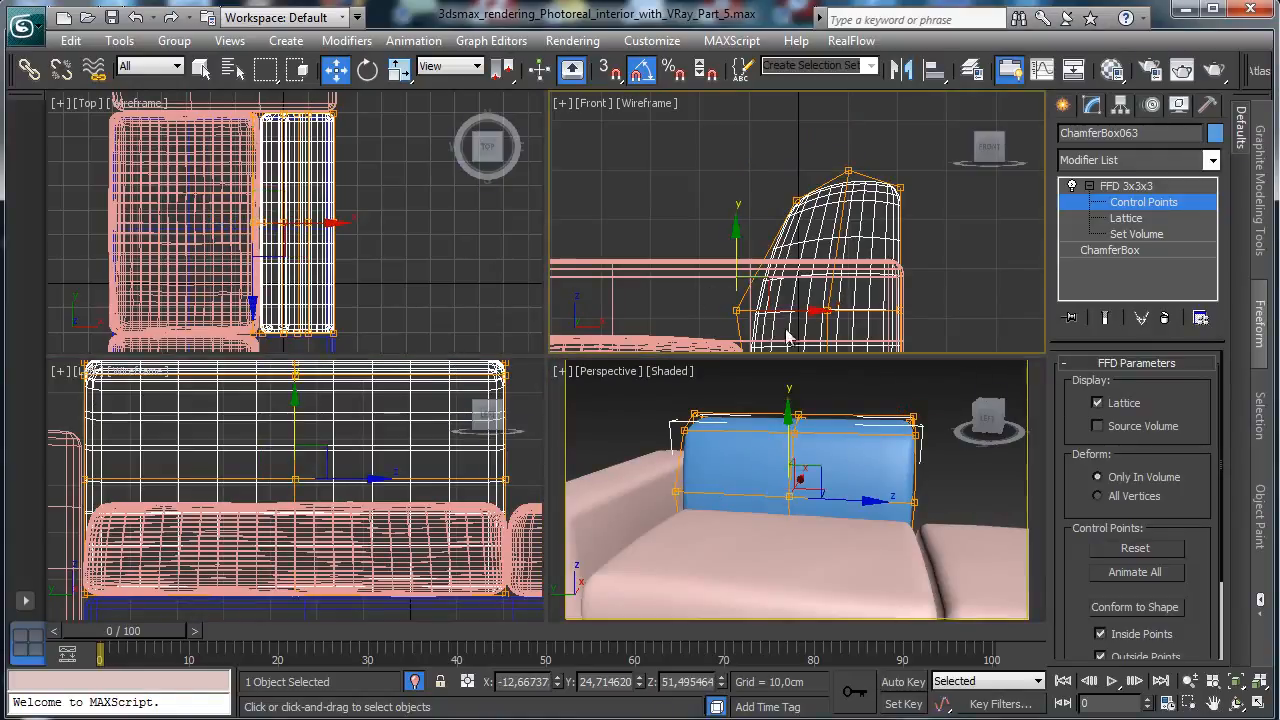
pyautogui.rightClick(786, 496)
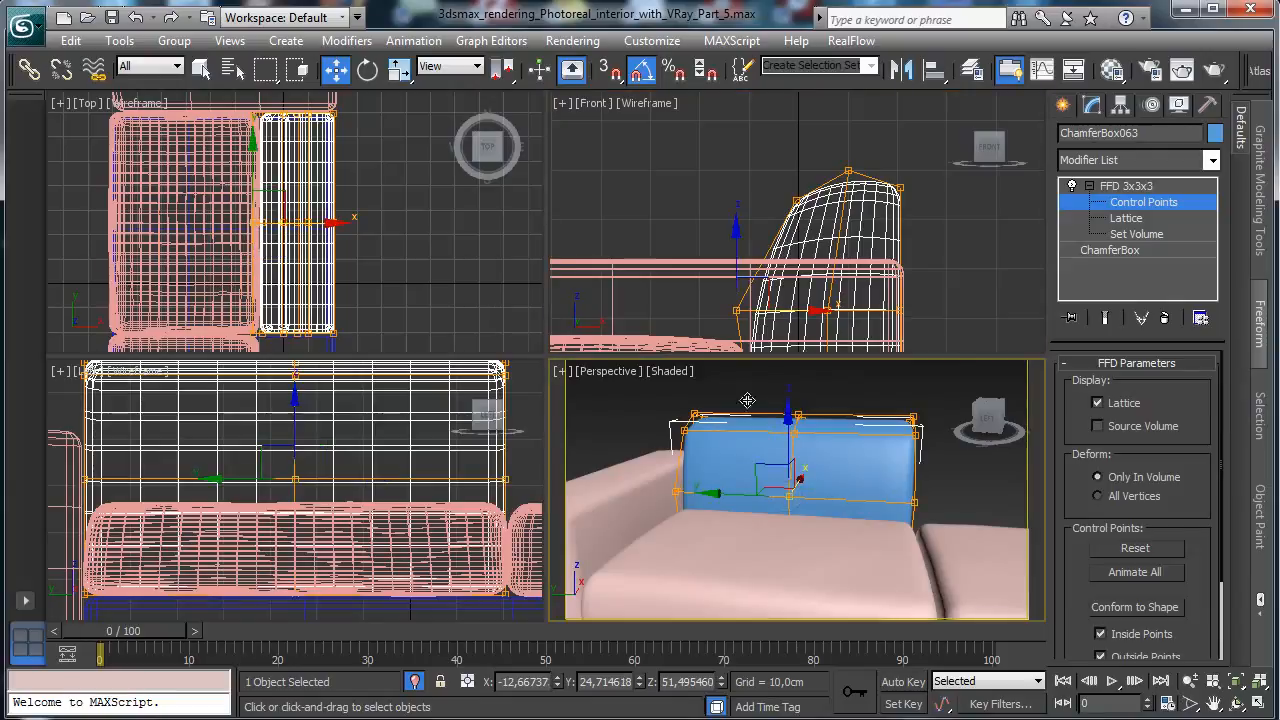
pyautogui.rightClick(320, 220)
pyautogui.moveTo(330, 224); pyautogui.dragTo(230, 222)
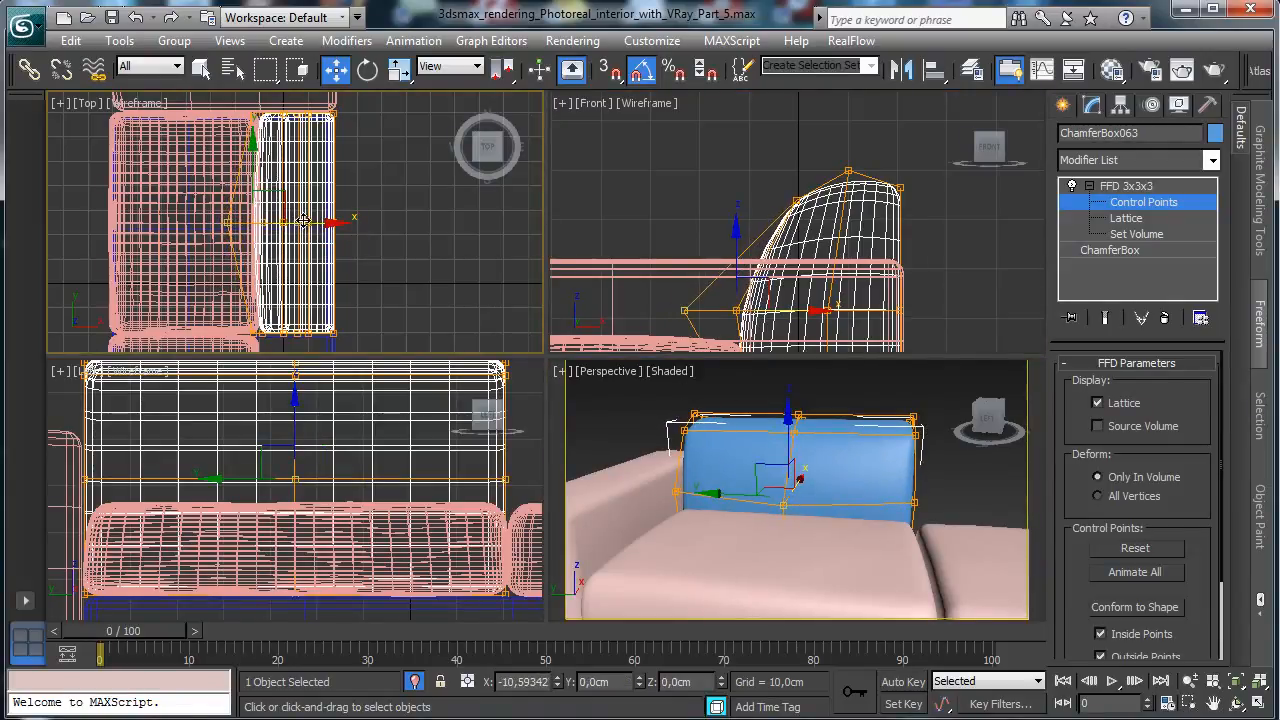
pyautogui.click(1132, 204)
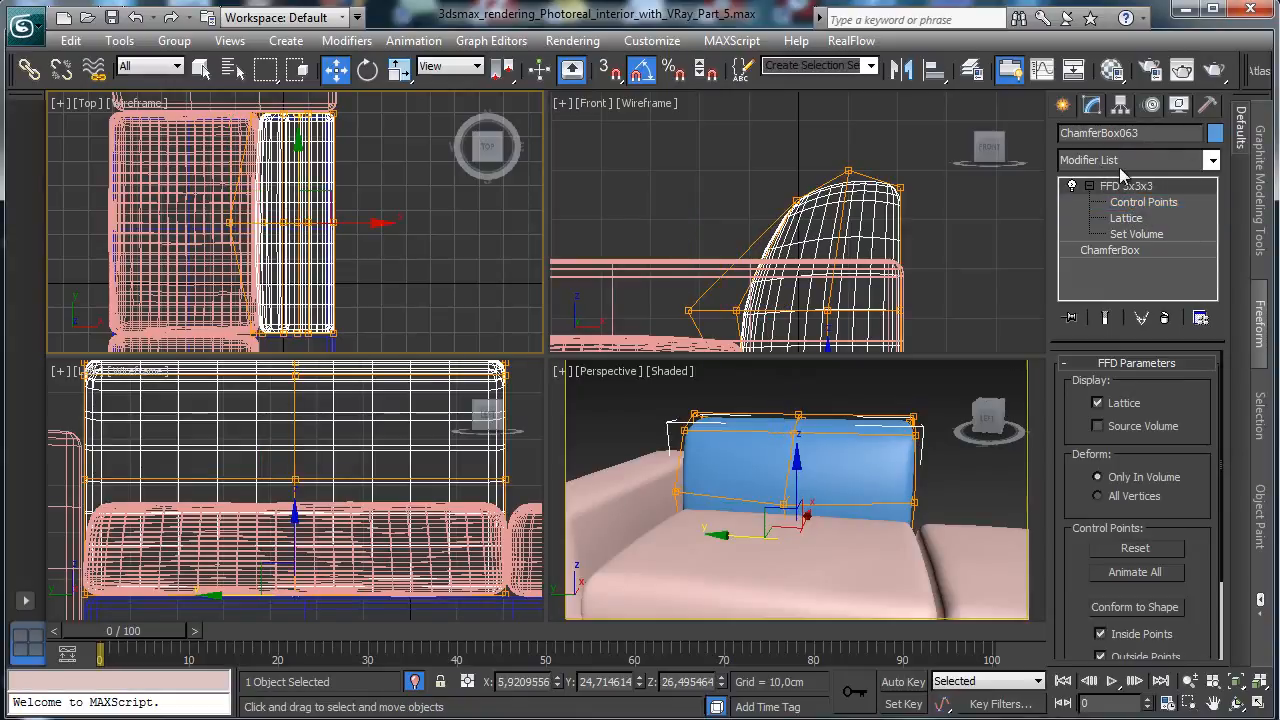
# - In the Left view, move the backrest's top corner control points at the armrest end slightly inward
pyautogui.click(286, 486)
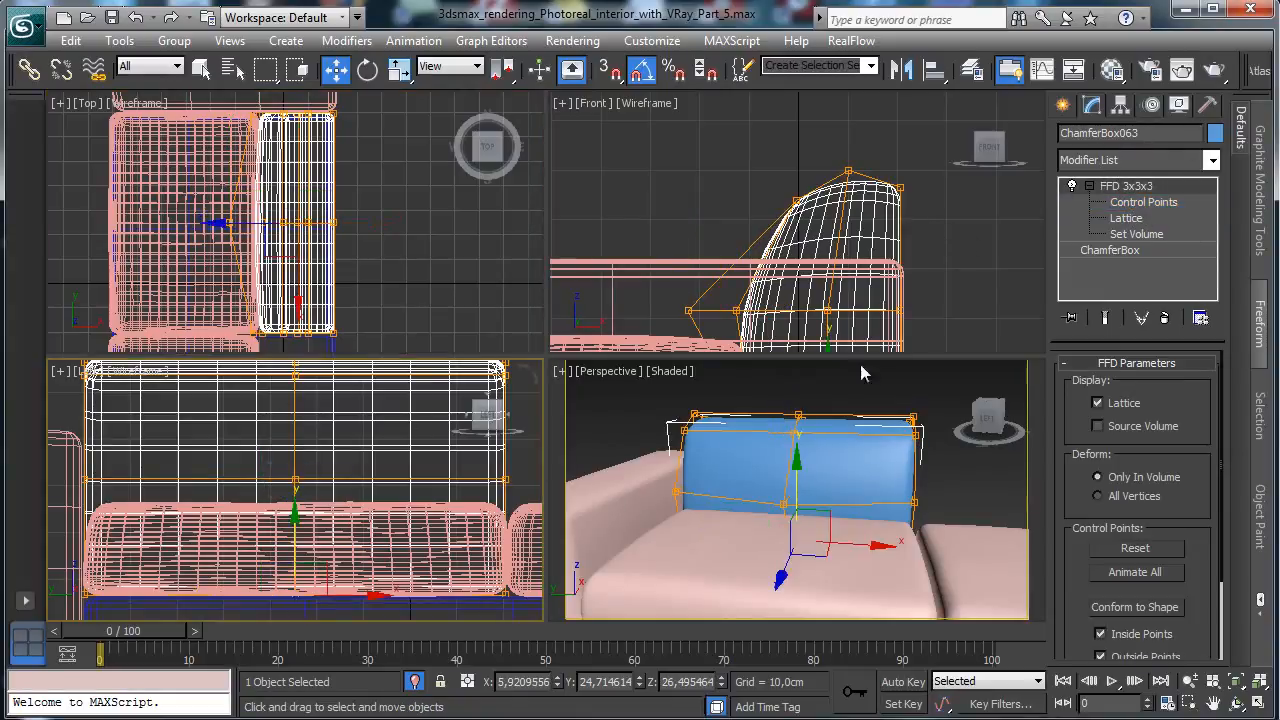
pyautogui.moveTo(354, 596)
pyautogui.mouseDown()
pyautogui.moveTo(387, 595)
pyautogui.moveTo(354, 594)
pyautogui.moveTo(363, 587)
pyautogui.mouseUp()
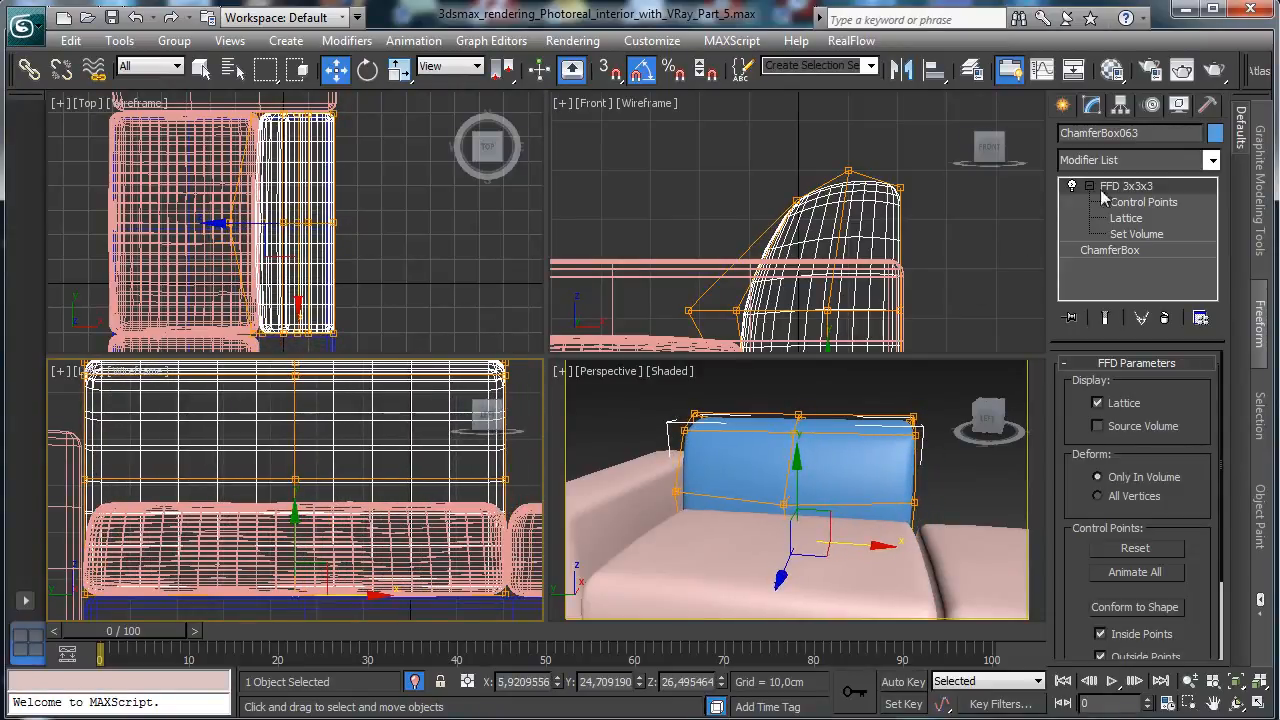
pyautogui.click(1143, 203)
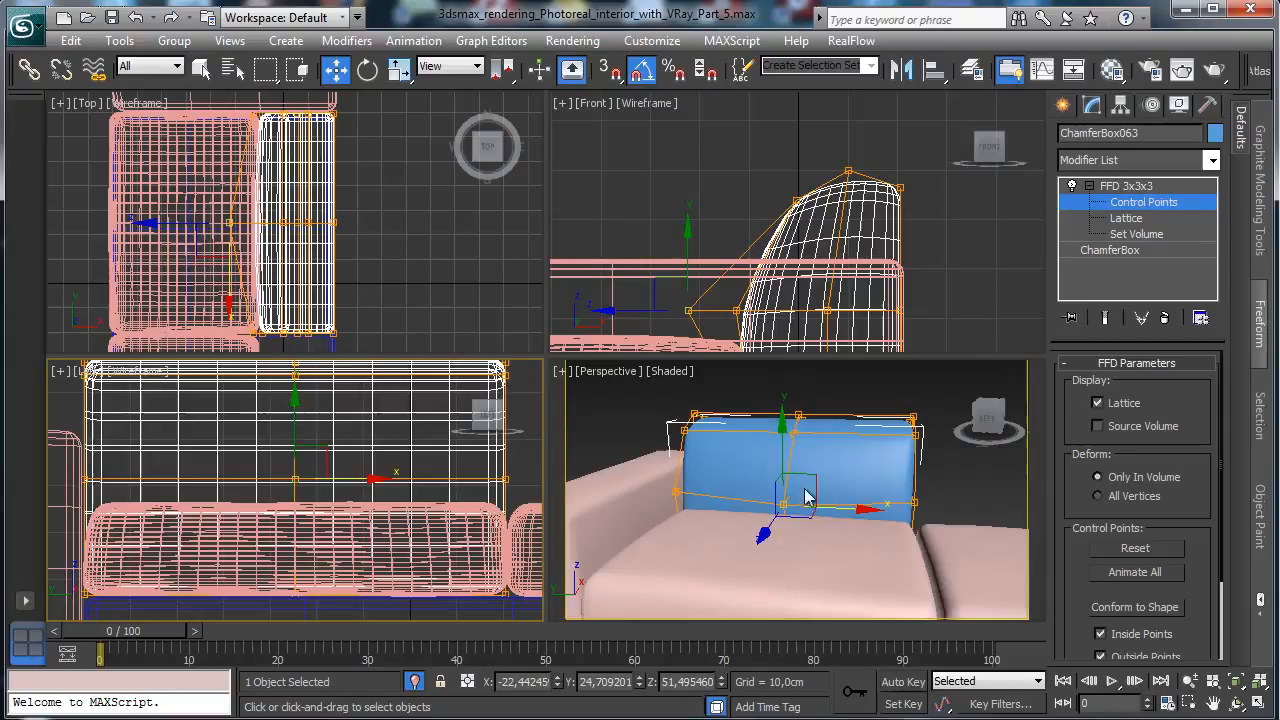
pyautogui.click(1213, 703)
pyautogui.moveTo(200, 457); pyautogui.dragTo(209, 512)
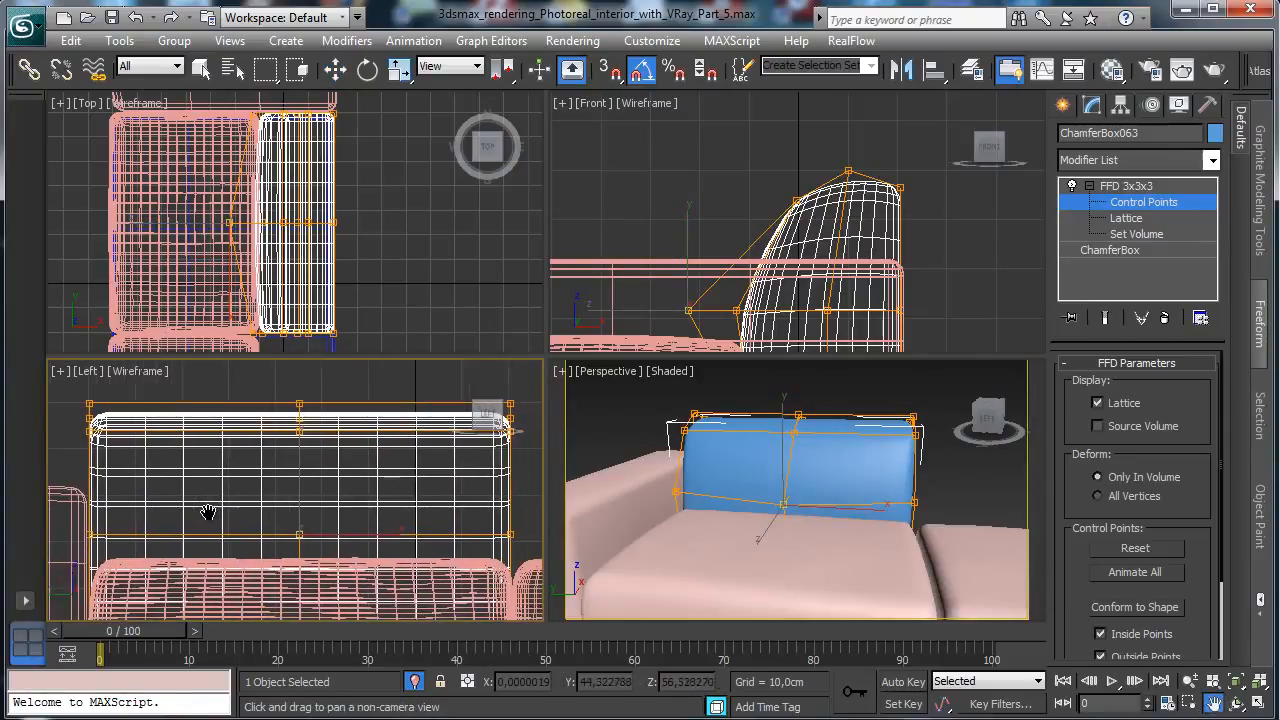
pyautogui.click(200, 67)
pyautogui.moveTo(60, 390); pyautogui.dragTo(166, 416)
pyautogui.click(335, 68)
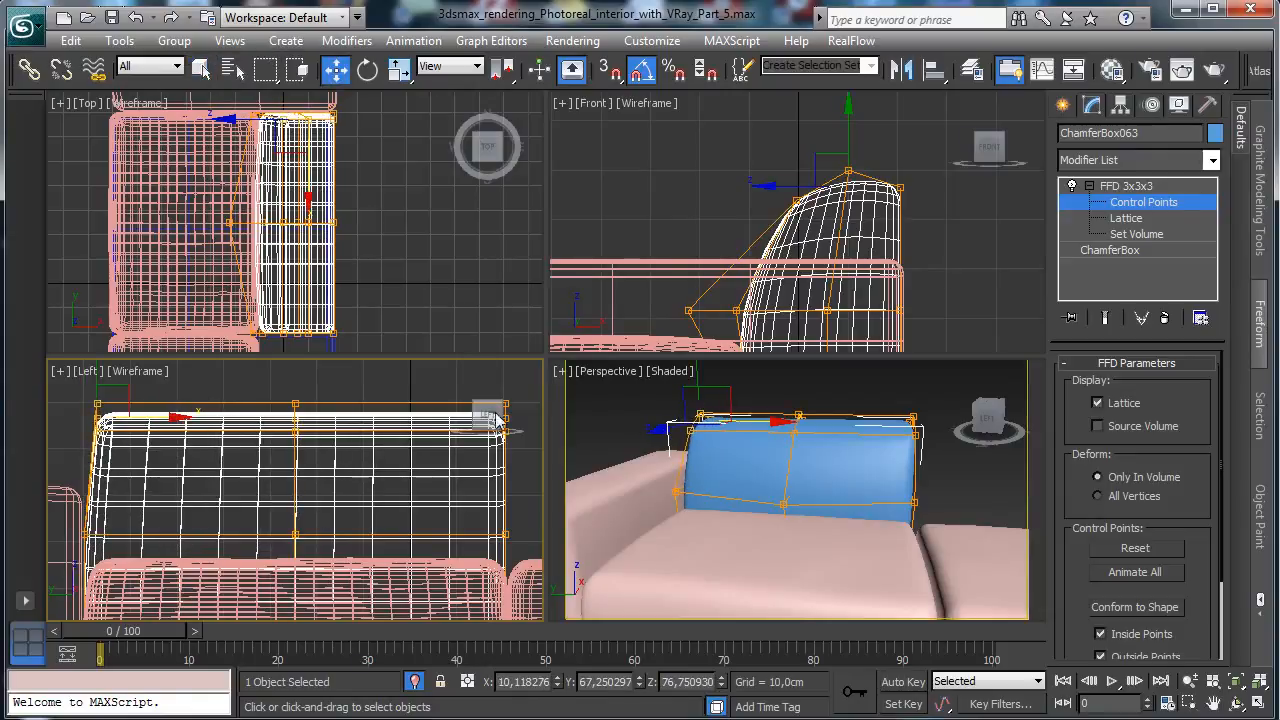
# - Raise the backrest's top centre control points about 1.7 cm in the Left view and leave control-point editing
pyautogui.moveTo(335, 463); pyautogui.dragTo(334, 460)
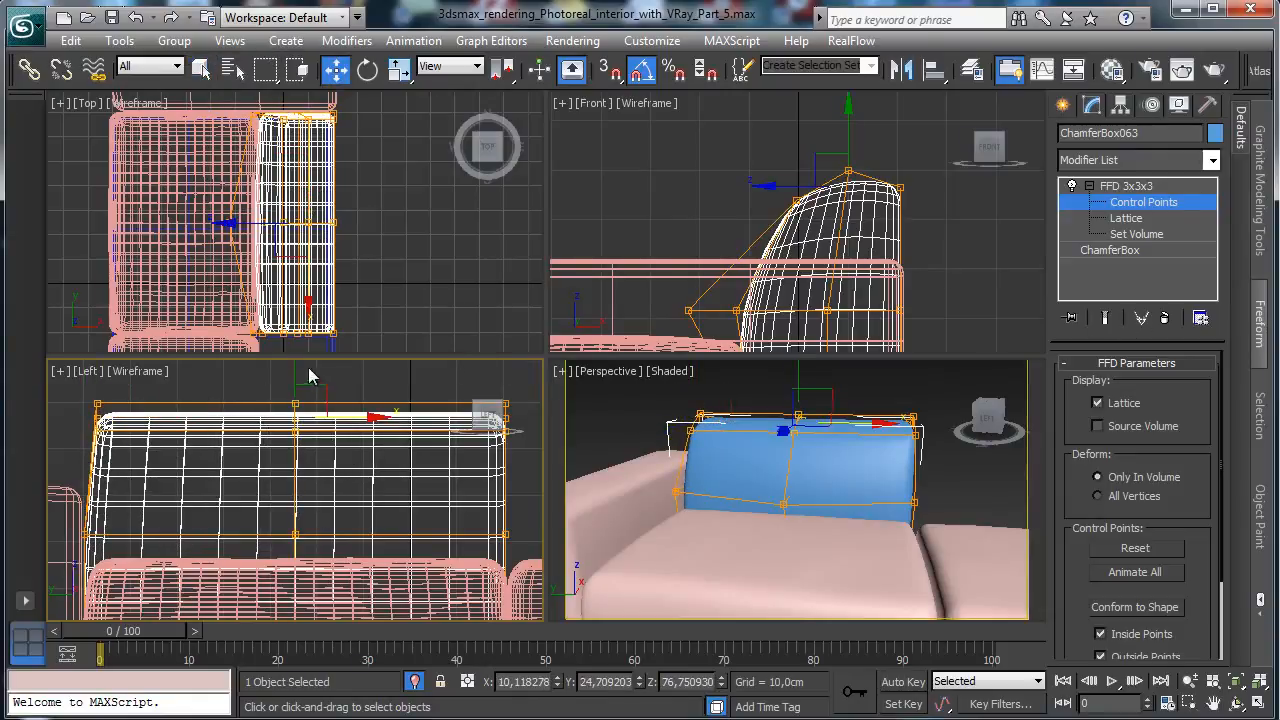
pyautogui.moveTo(292, 368); pyautogui.dragTo(300, 365)
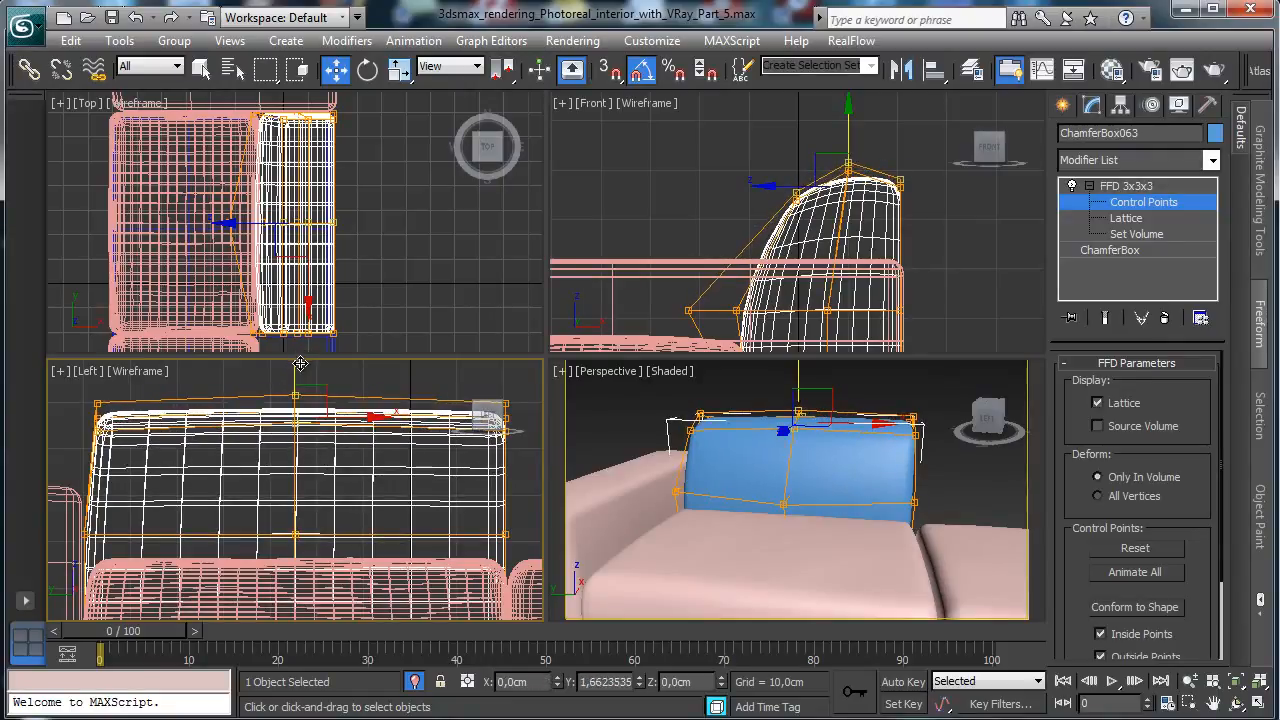
pyautogui.click(1143, 202)
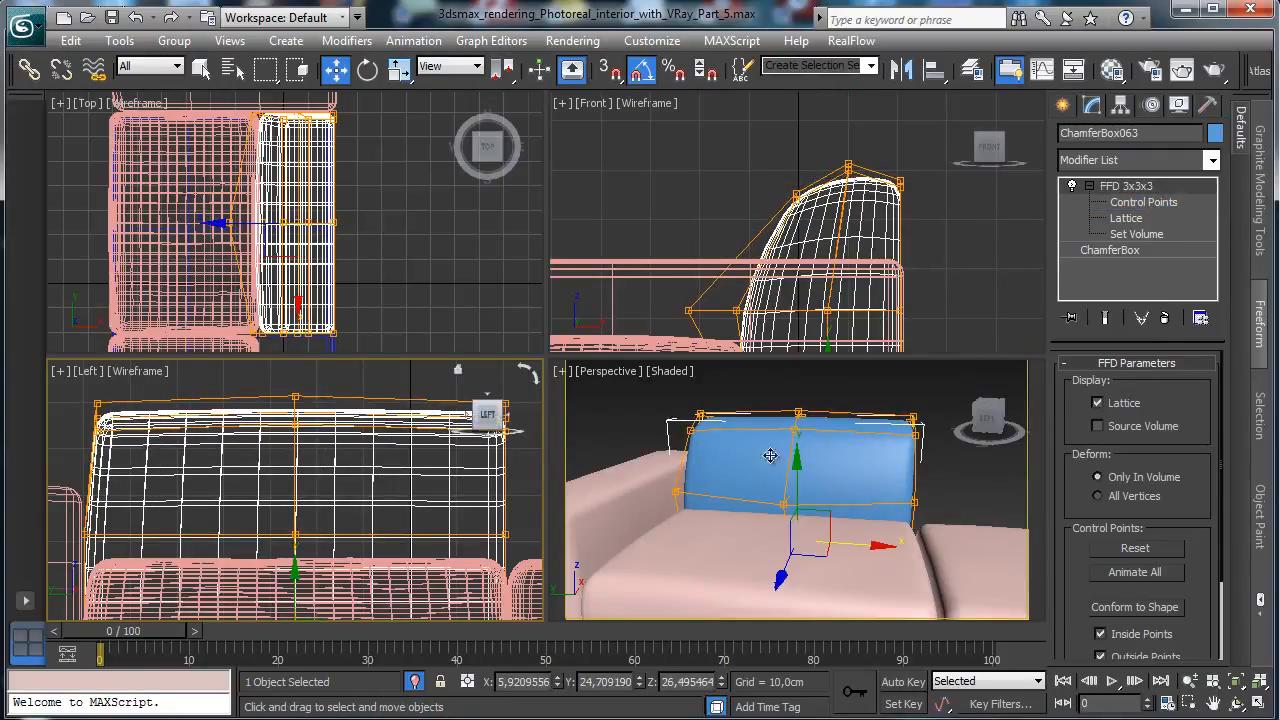
# - Add a TurboSmooth modifier and a Noise modifier on top of the backrest's FFD
pyautogui.click(1211, 160)
pyautogui.moveTo(1212, 192); pyautogui.dragTo(1212, 680)
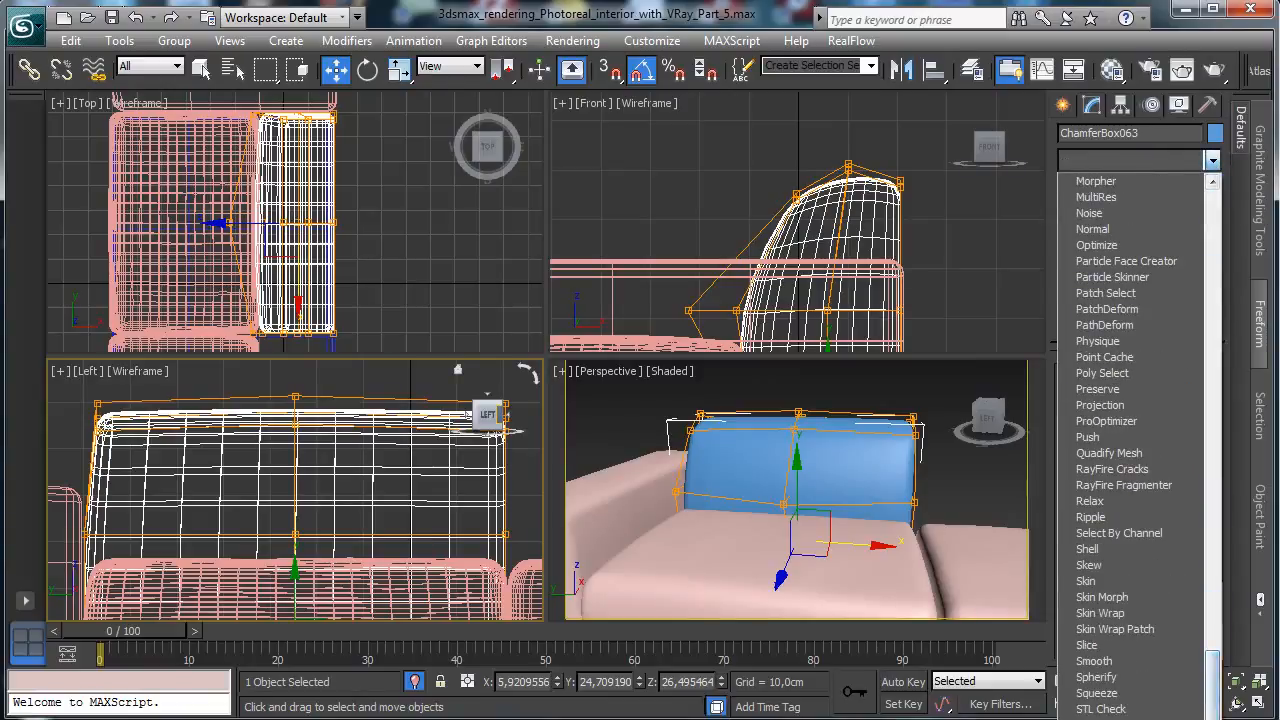
pyautogui.click(1107, 719)
pyautogui.click(1211, 160)
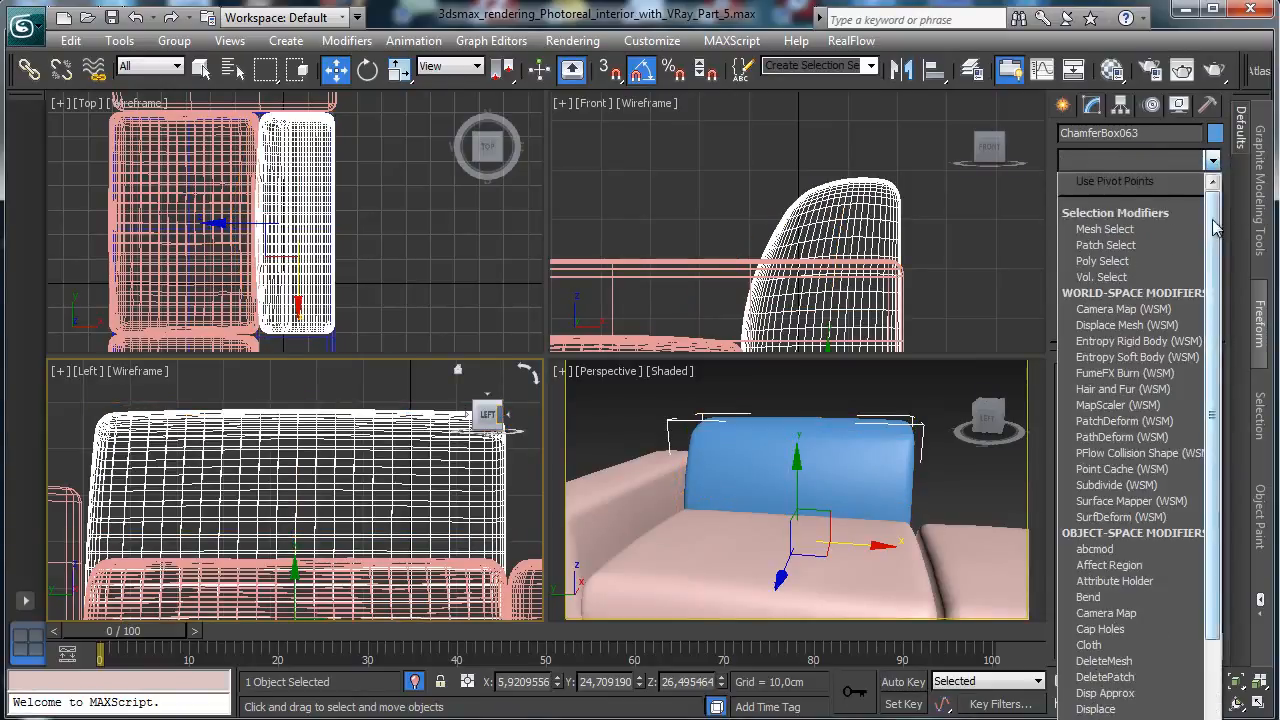
pyautogui.scroll(-12, 1200, 517)
pyautogui.click(1100, 629)
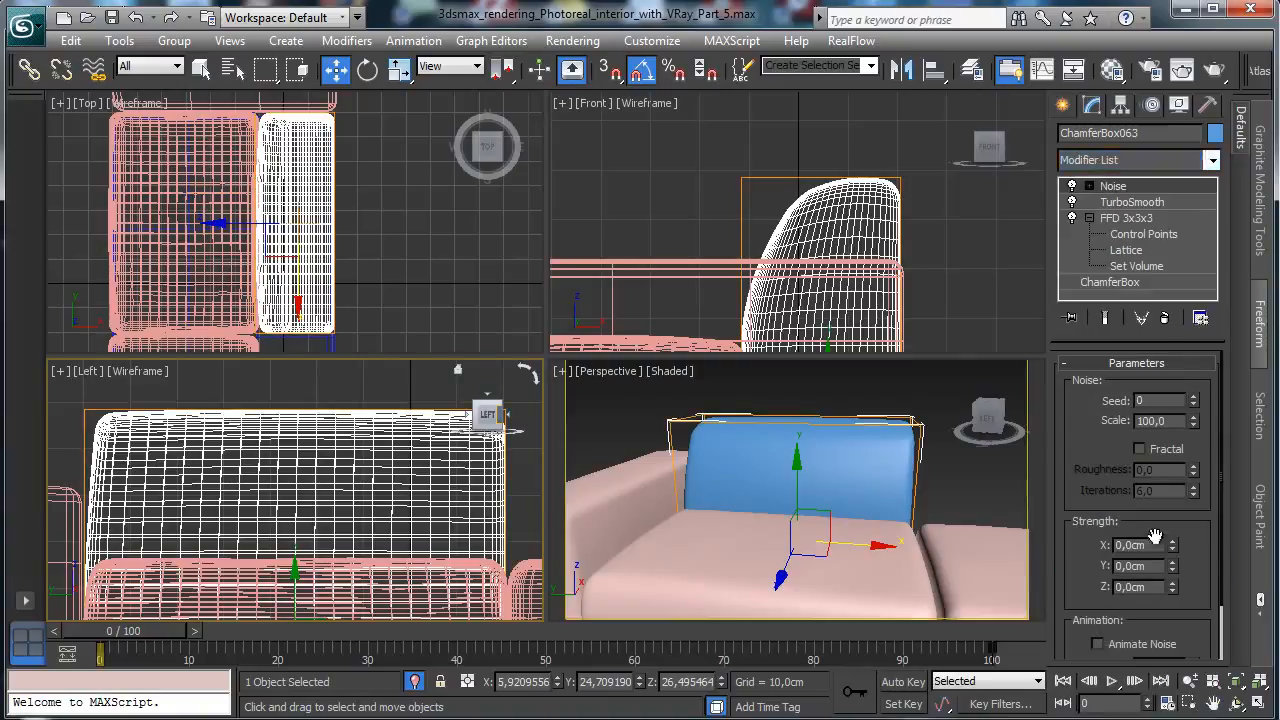
# - Set the backrest's Noise to scale 49 with Fractal enabled and strengths of about X 1.65, Y 2.36 and Z 1.32 cm
pyautogui.click(1193, 416)
pyautogui.click(1163, 449)
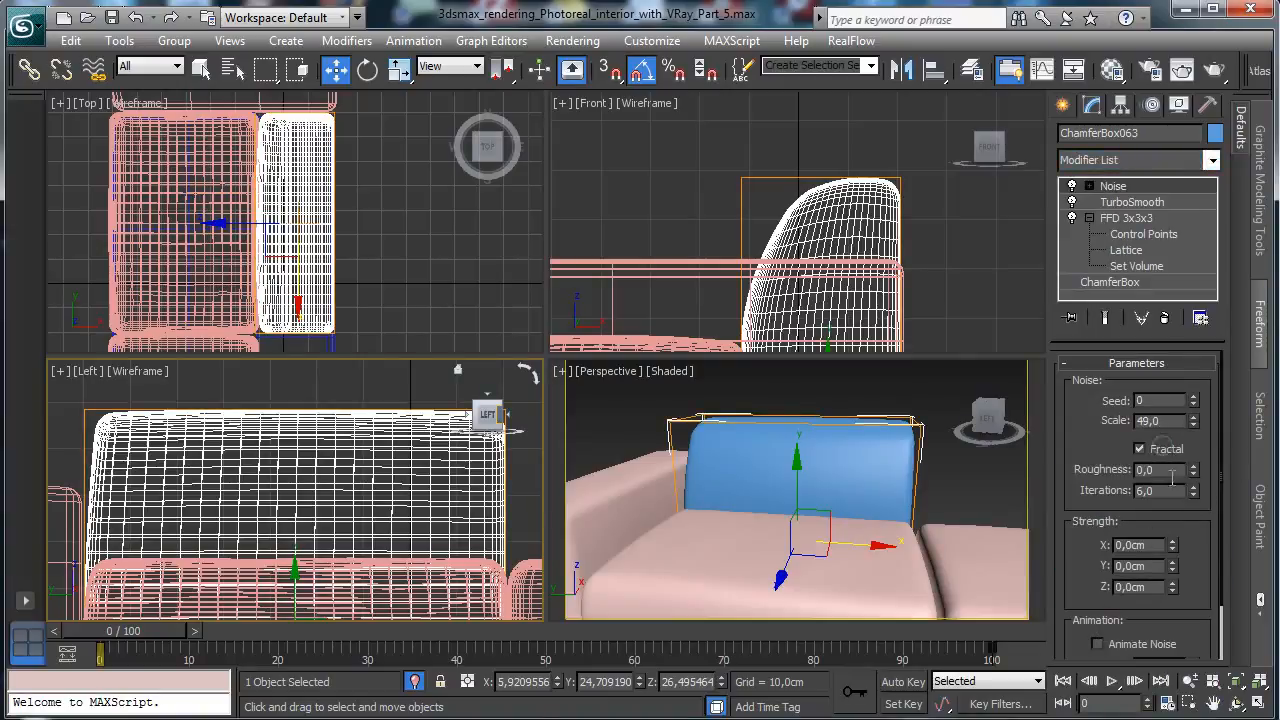
pyautogui.moveTo(1173, 545); pyautogui.dragTo(1194, 524)
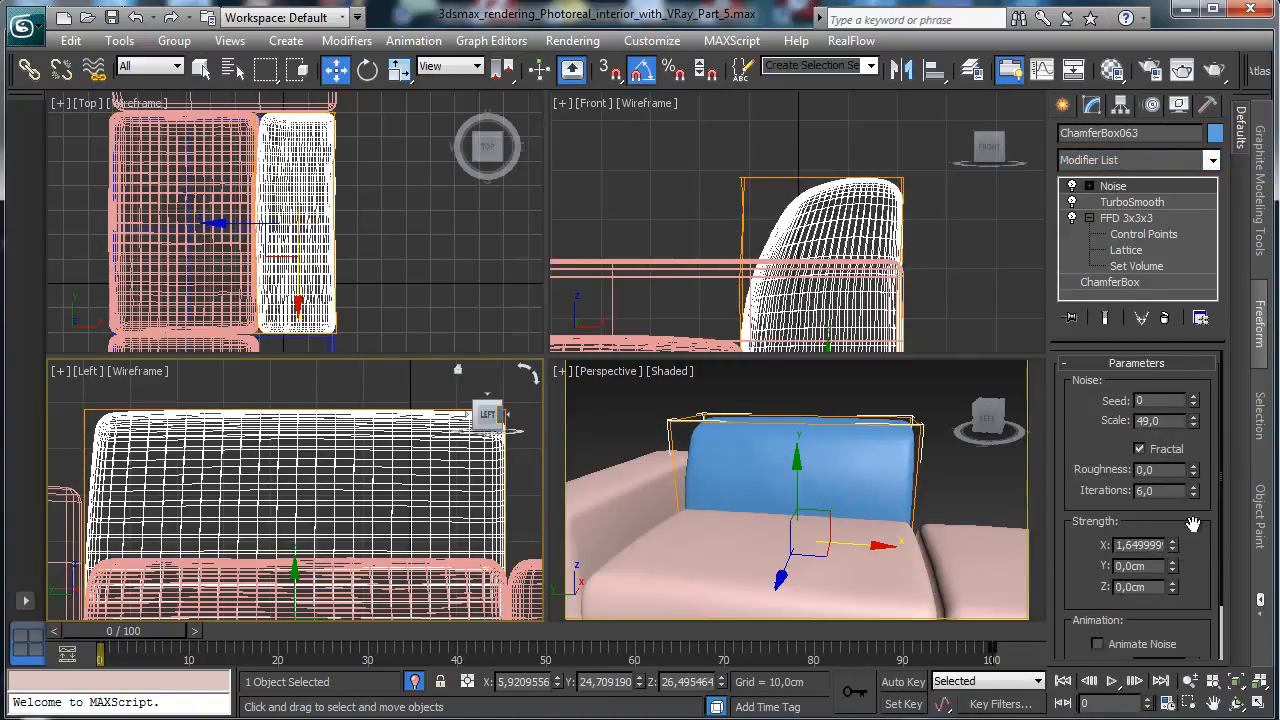
pyautogui.moveTo(1172, 566); pyautogui.dragTo(1141, 330)
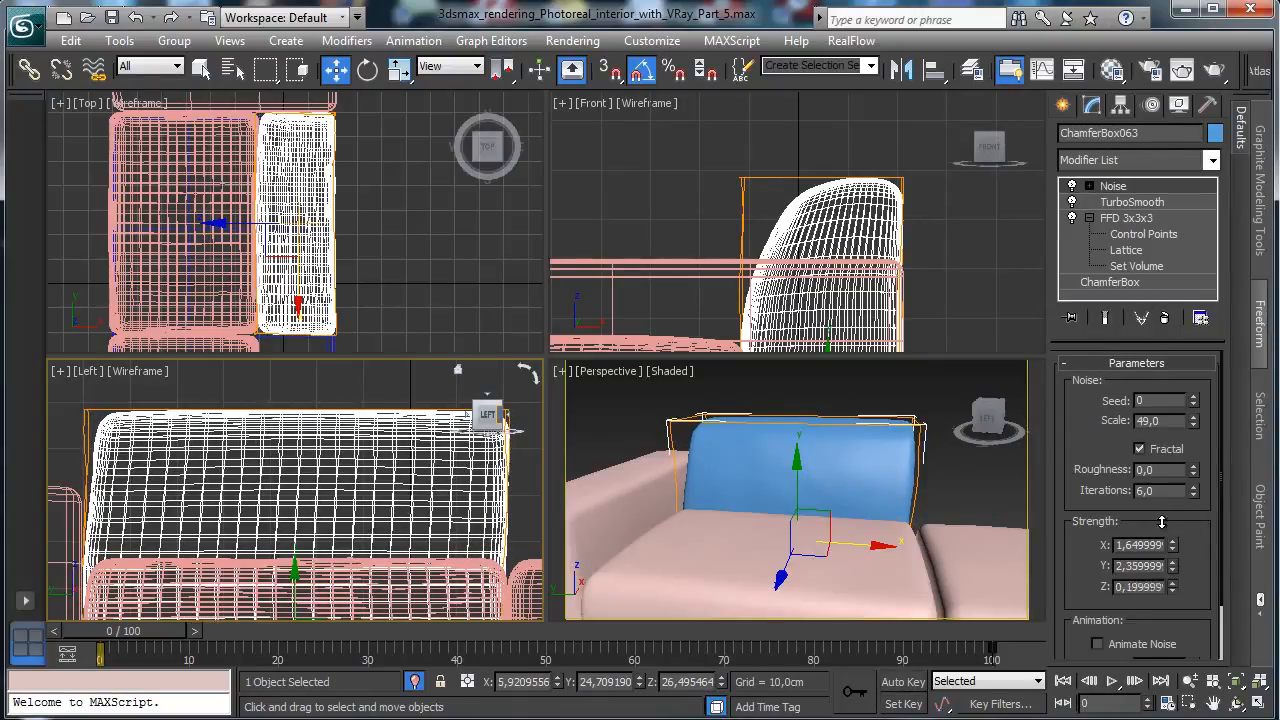
pyautogui.moveTo(1161, 521); pyautogui.dragTo(1159, 463)
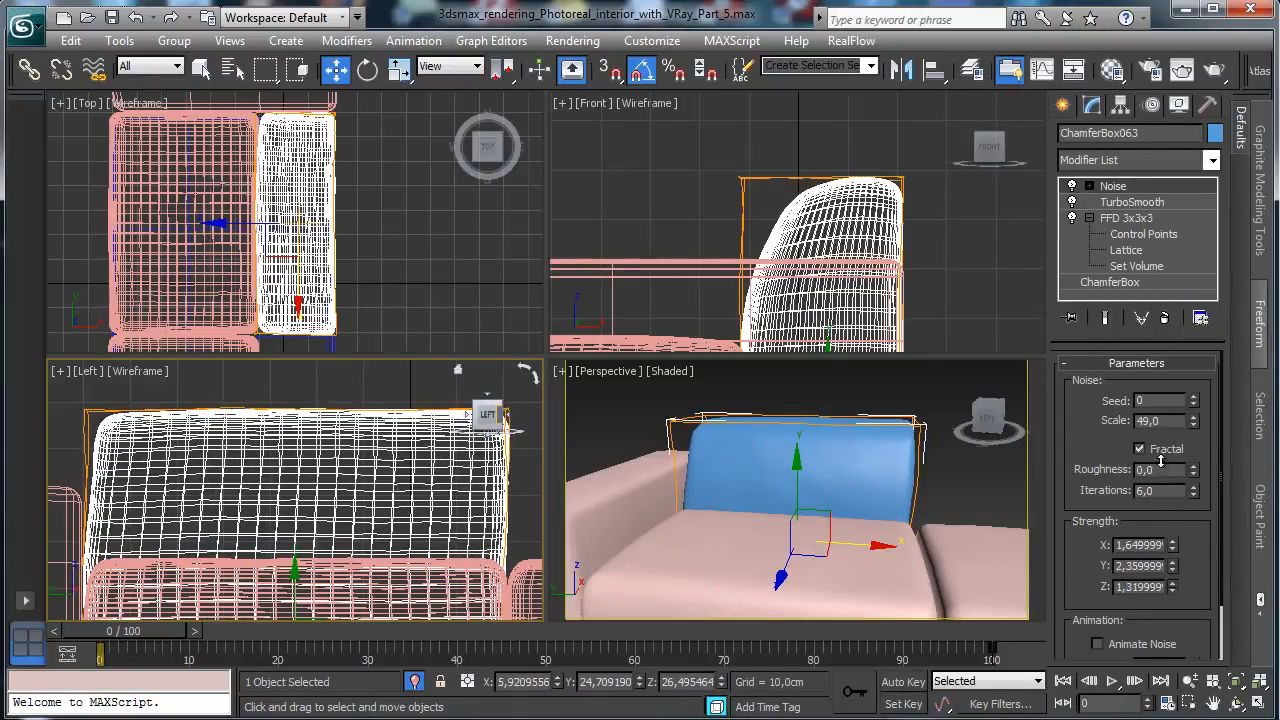
# - Mirror the backrest along X as a copy and move the copy beside the original, over the second seat cushion
pyautogui.click(901, 70)
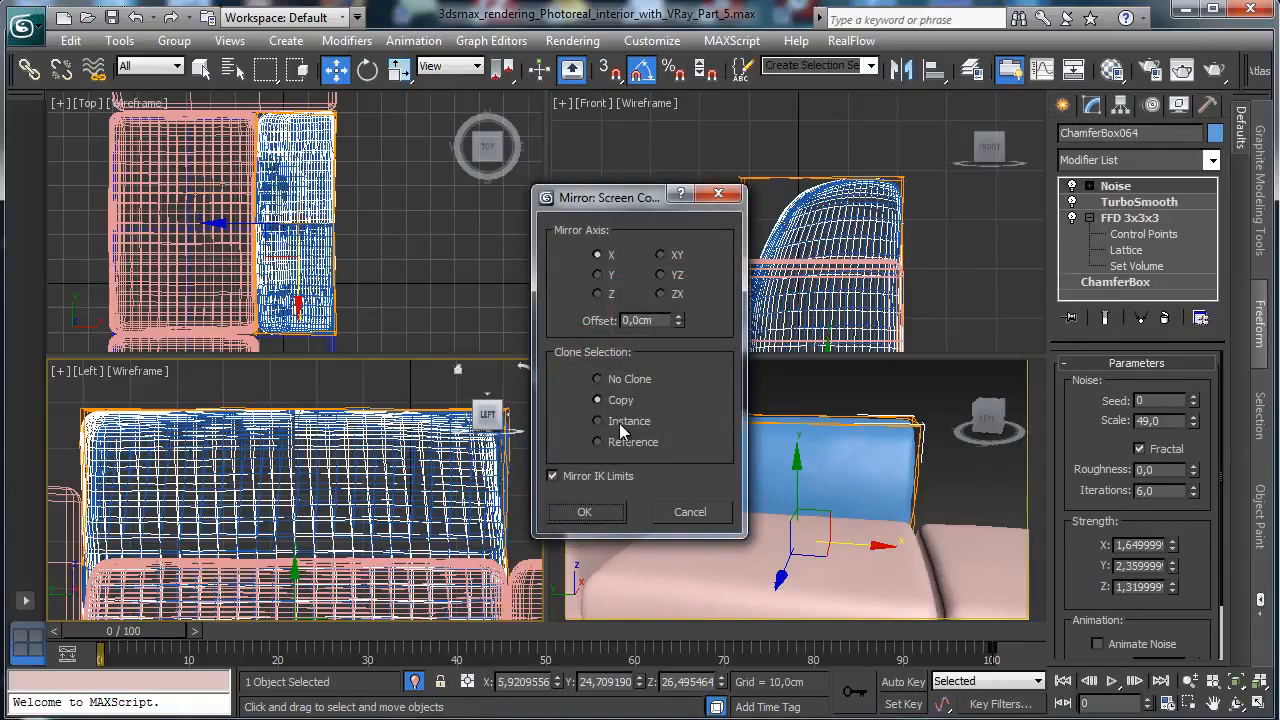
pyautogui.click(586, 512)
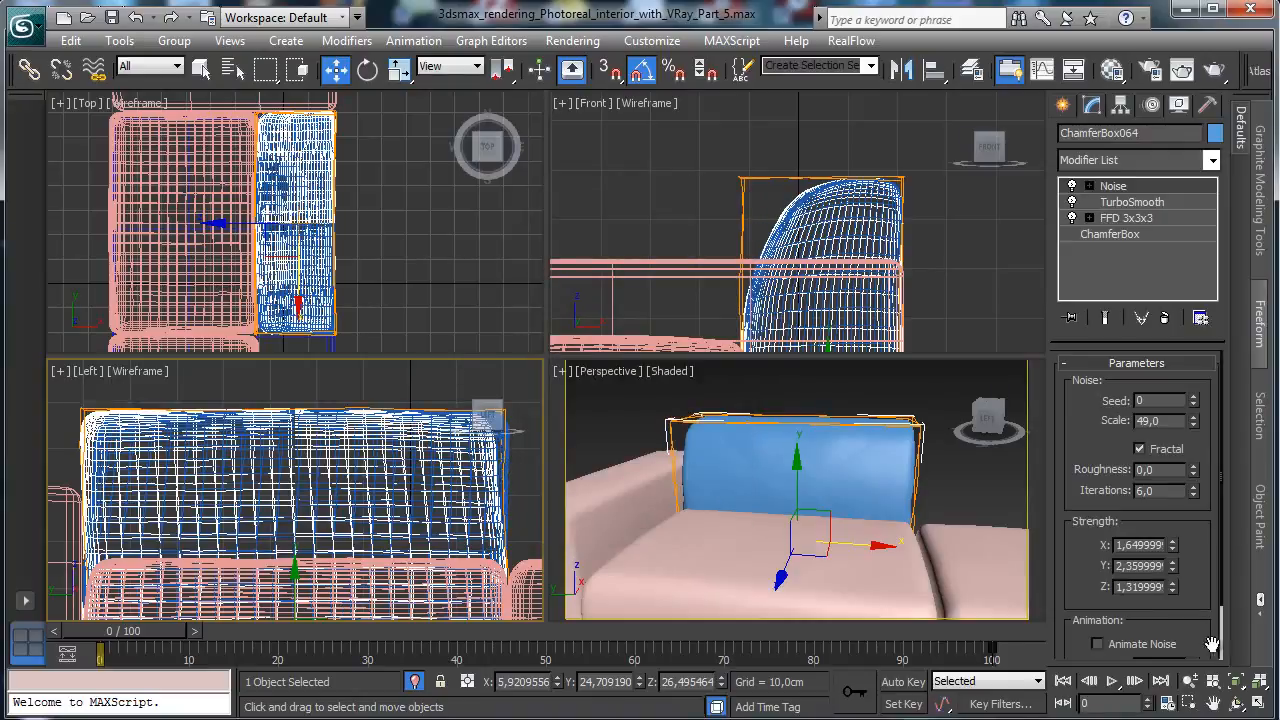
pyautogui.click(1236, 681)
pyautogui.moveTo(368, 576); pyautogui.dragTo(701, 563)
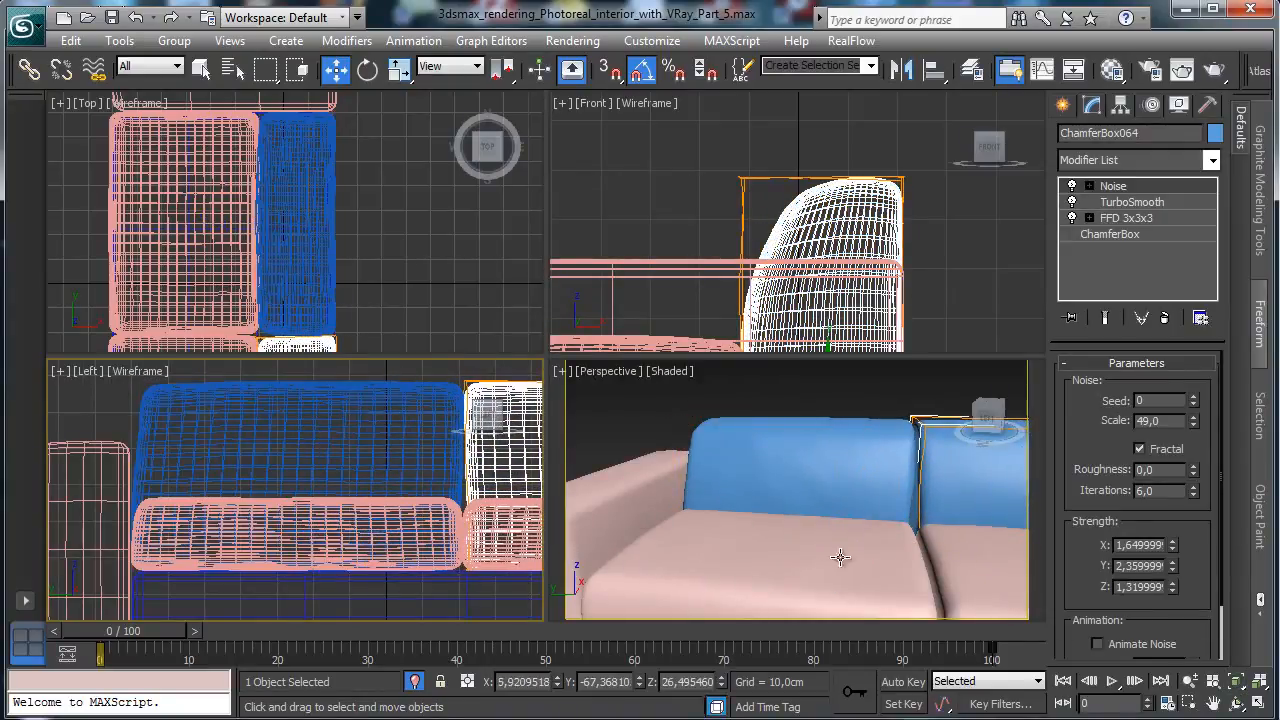
# - Nudge the mirrored backrest about 0.4 cm away from its neighbour in the Left view
pyautogui.click(1259, 704)
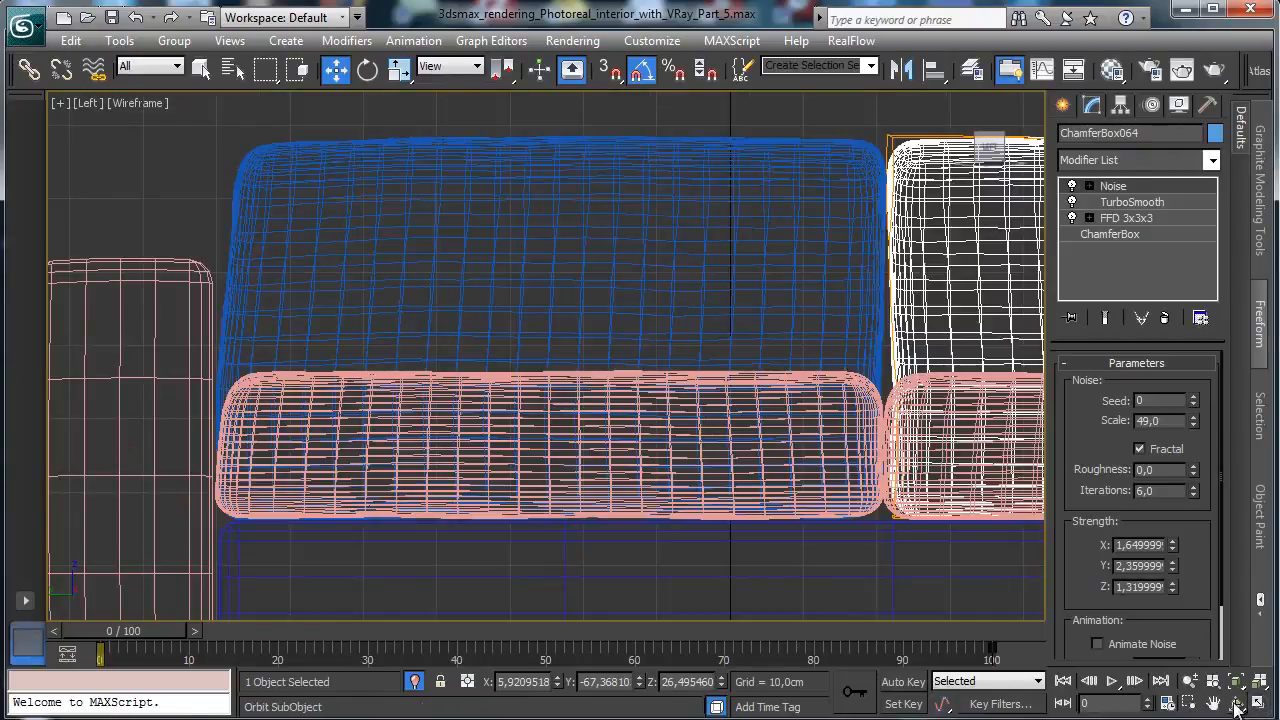
pyautogui.click(1213, 703)
pyautogui.moveTo(609, 449); pyautogui.dragTo(180, 470)
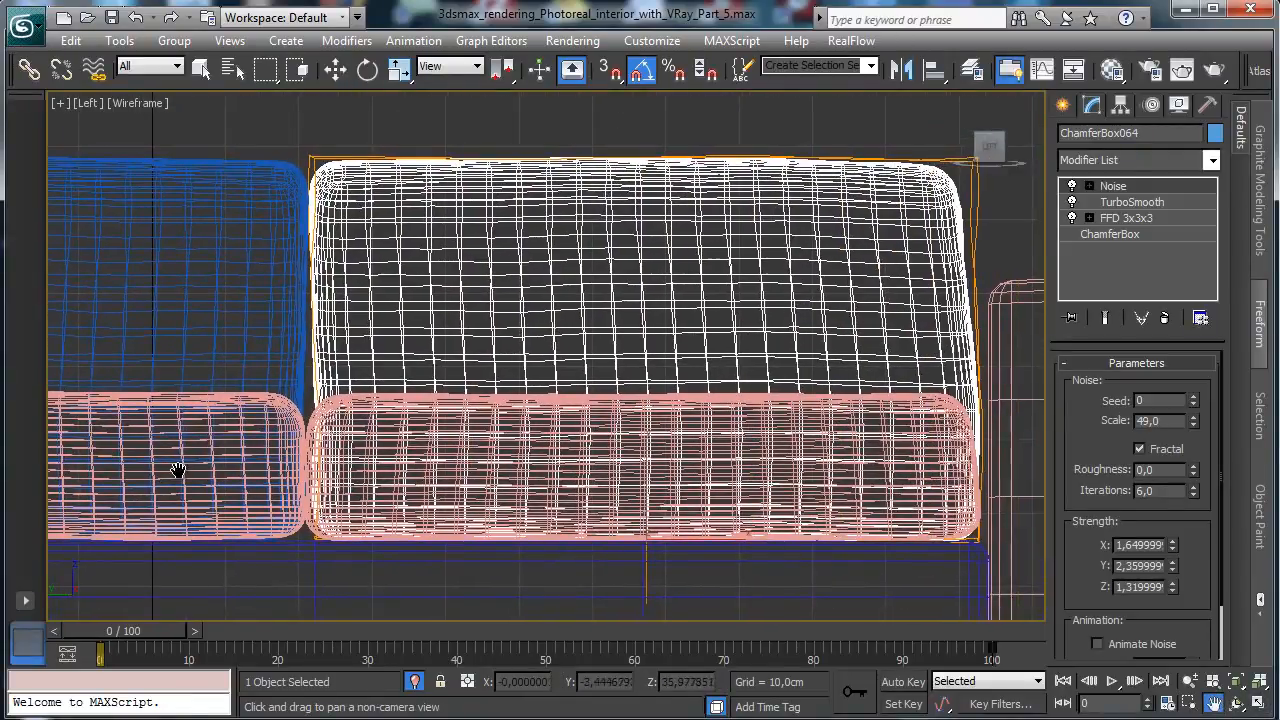
pyautogui.click(335, 68)
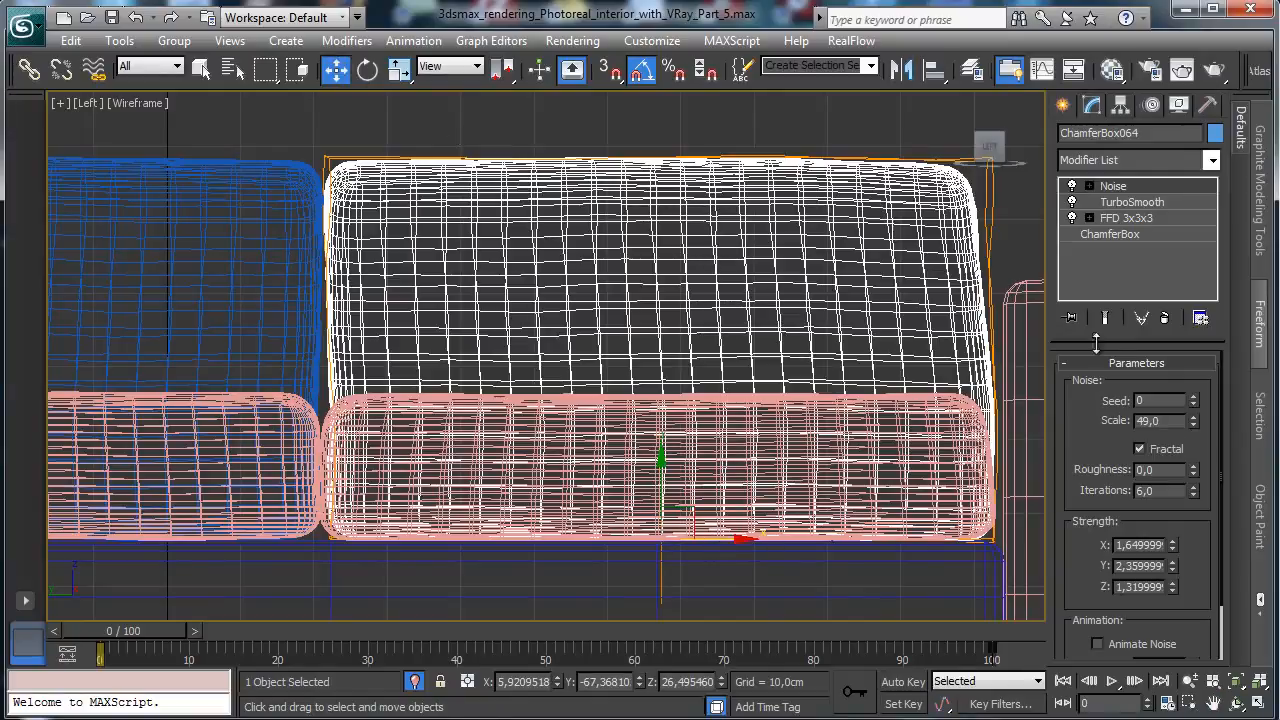
pyautogui.moveTo(730, 540); pyautogui.dragTo(731, 536)
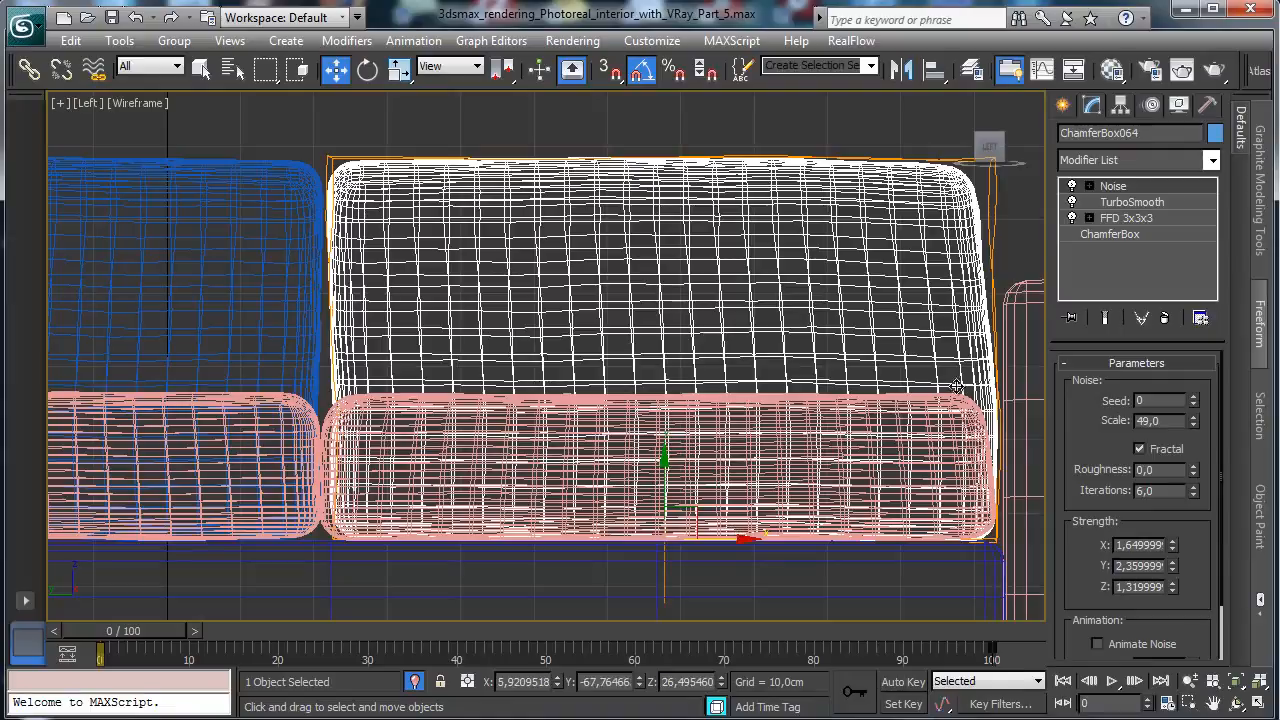
# - Add an Edit Poly modifier on top of the mirrored backrest's Noise modifier
pyautogui.click(1132, 202)
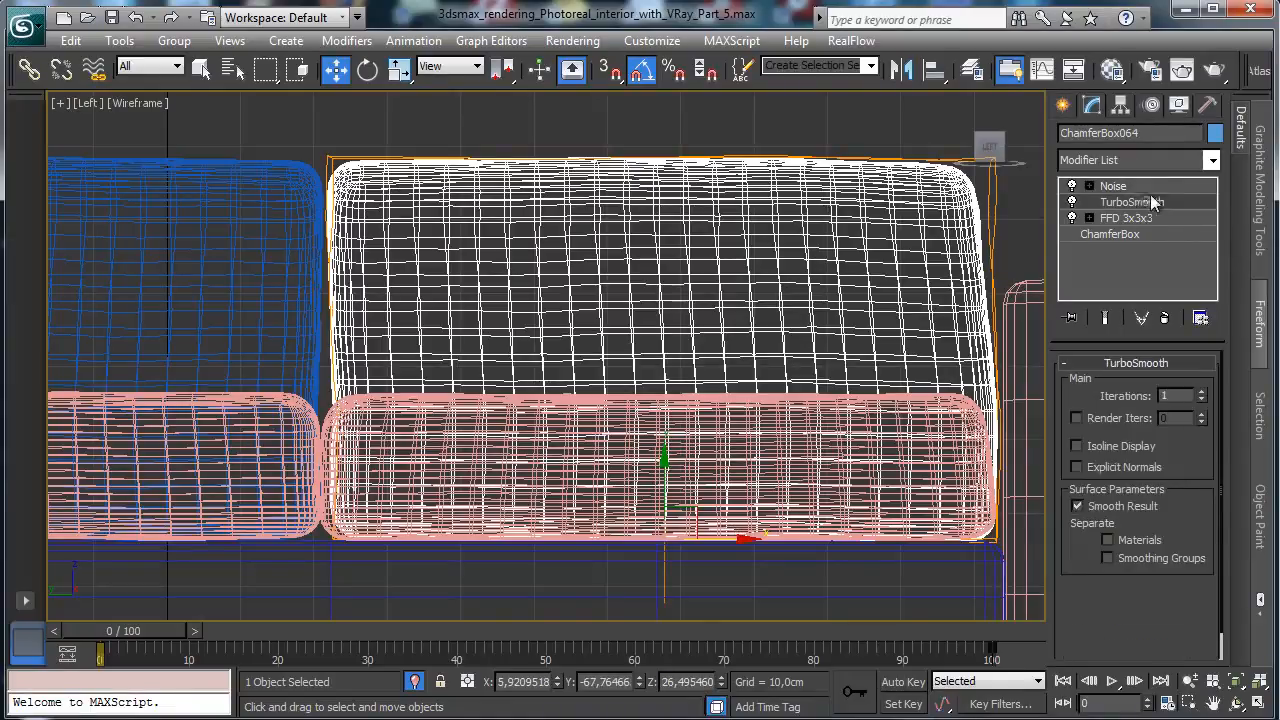
pyautogui.click(1211, 160)
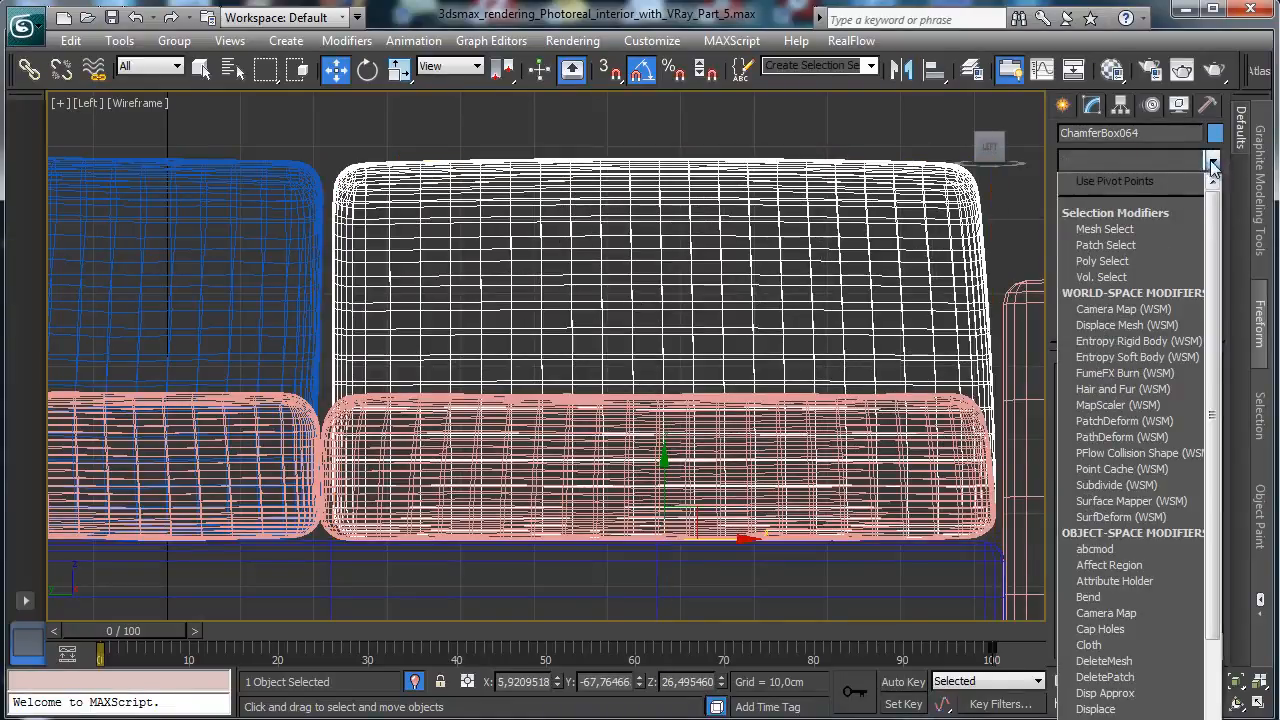
pyautogui.click(1211, 161)
pyautogui.click(1157, 186)
pyautogui.click(1211, 161)
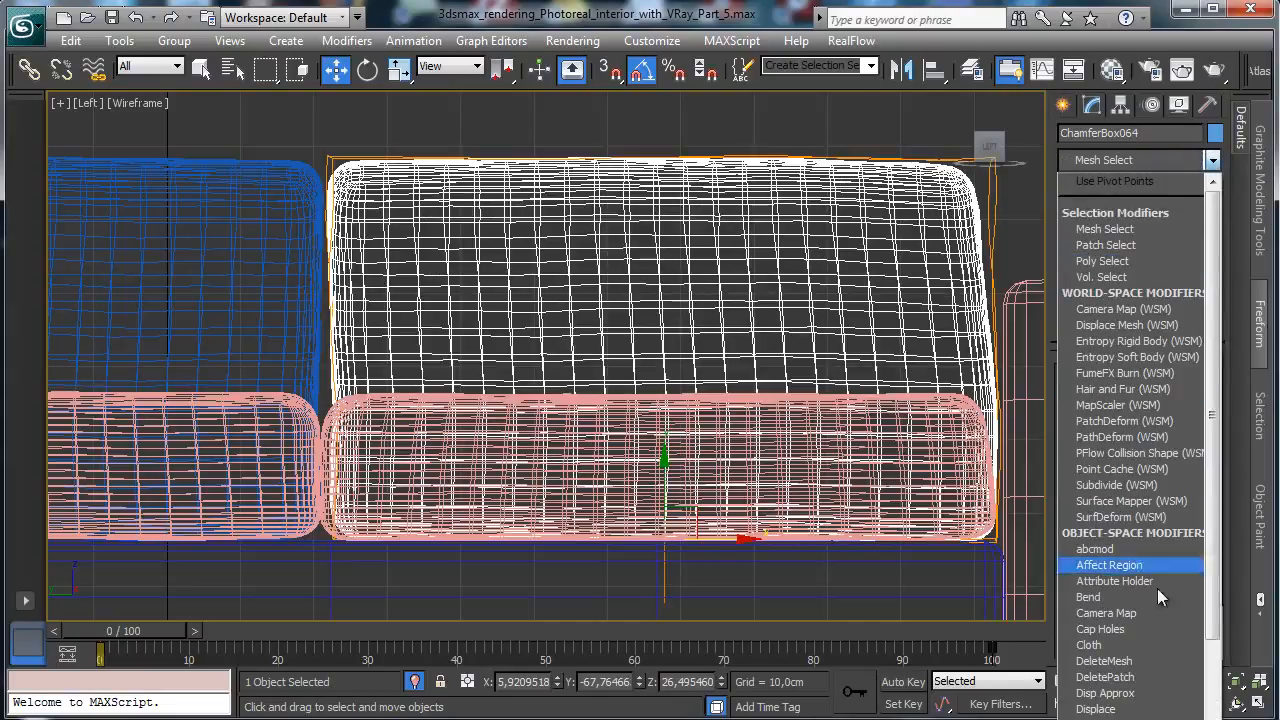
pyautogui.click(1131, 719)
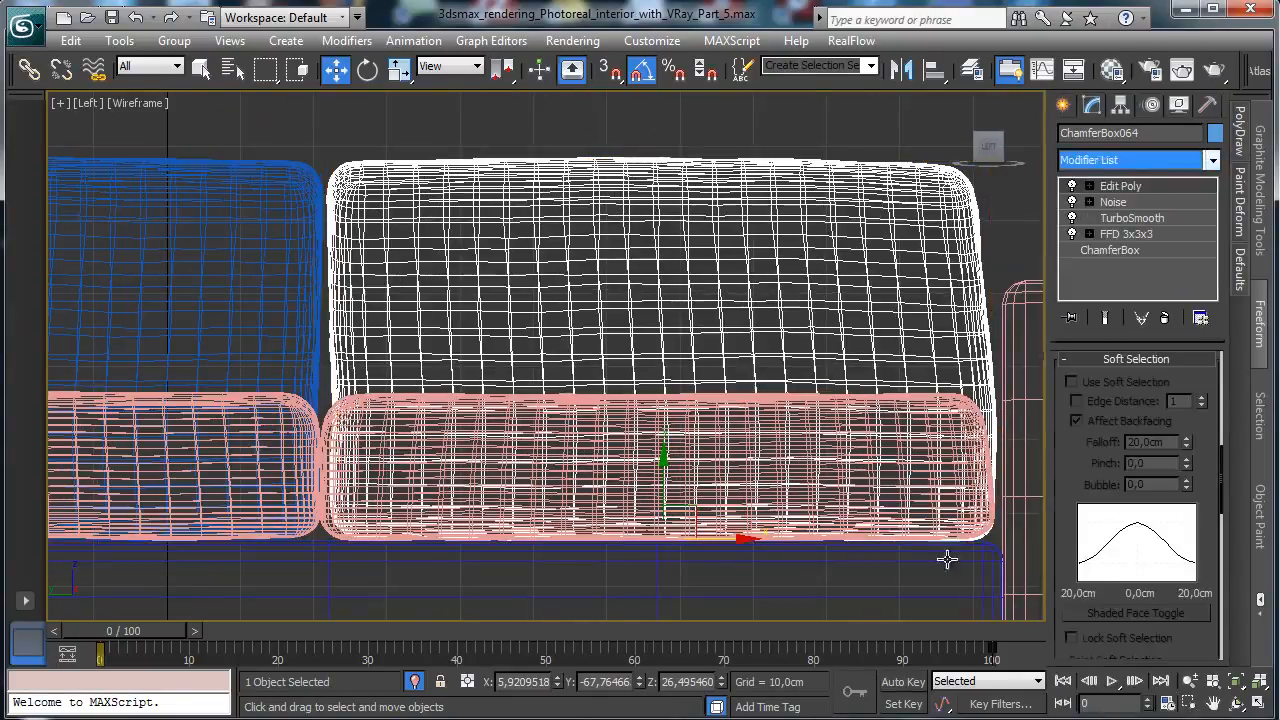
# - With vertex soft selection at a 12.8 cm falloff, shift the mirrored backrest's lower inner side vertices about 0.4 cm toward the other backrest
pyautogui.click(1189, 703)
pyautogui.moveTo(254, 133); pyautogui.dragTo(489, 525)
pyautogui.click(1089, 187)
pyautogui.click(1125, 202)
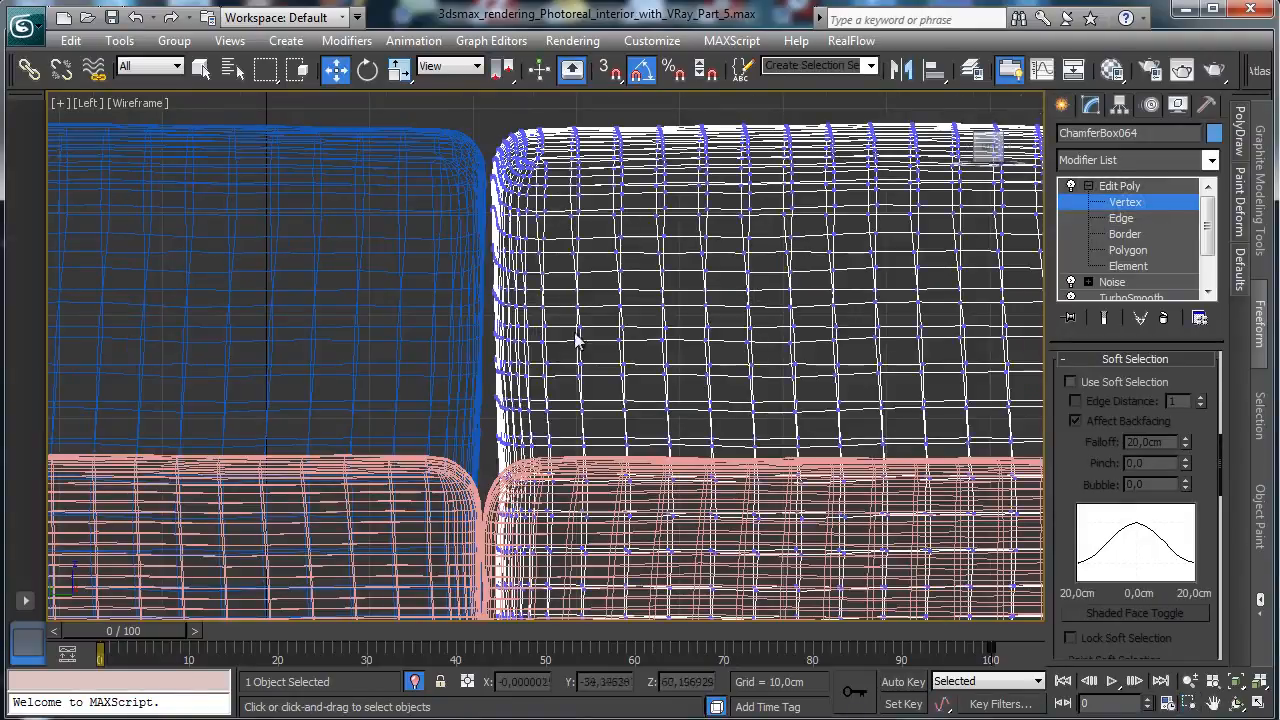
pyautogui.click(1093, 388)
pyautogui.moveTo(1187, 442); pyautogui.dragTo(1187, 470)
pyautogui.moveTo(590, 437)
pyautogui.mouseDown()
pyautogui.moveTo(610, 433)
pyautogui.moveTo(560, 443)
pyautogui.moveTo(571, 443)
pyautogui.mouseUp()
pyautogui.click(574, 576)
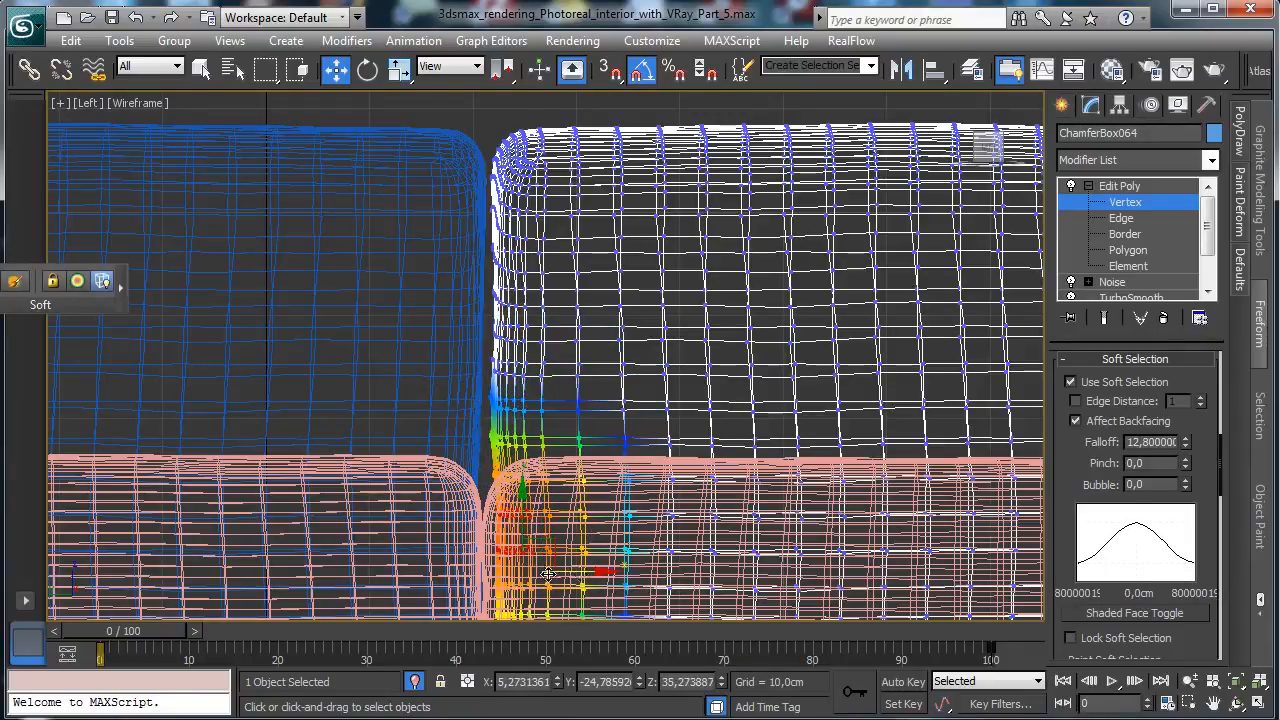
pyautogui.moveTo(579, 572); pyautogui.dragTo(575, 573)
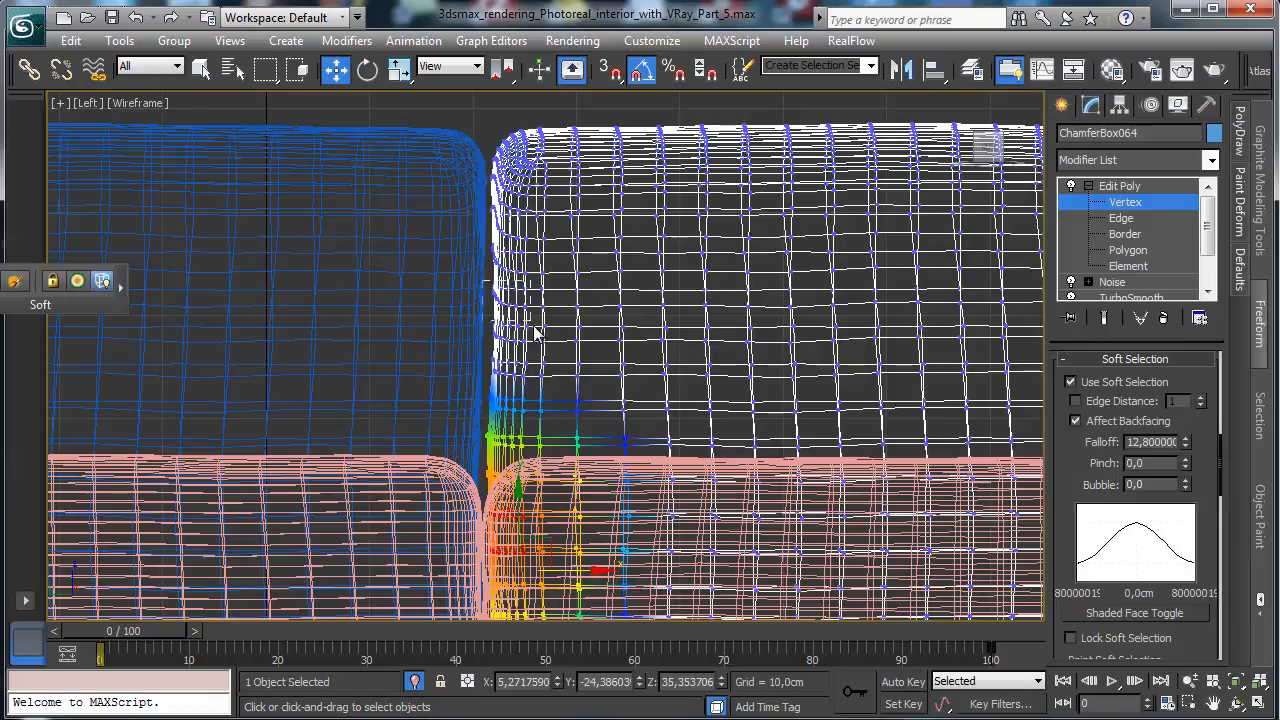
# - Shift the mirrored backrest's upper inner side vertices slightly toward the other backrest and leave vertex editing
pyautogui.click(576, 278)
pyautogui.moveTo(579, 275); pyautogui.dragTo(576, 276)
pyautogui.click(1125, 203)
# - Add an Edit Poly modifier to the original backrest and switch to its vertex level
pyautogui.click(357, 257)
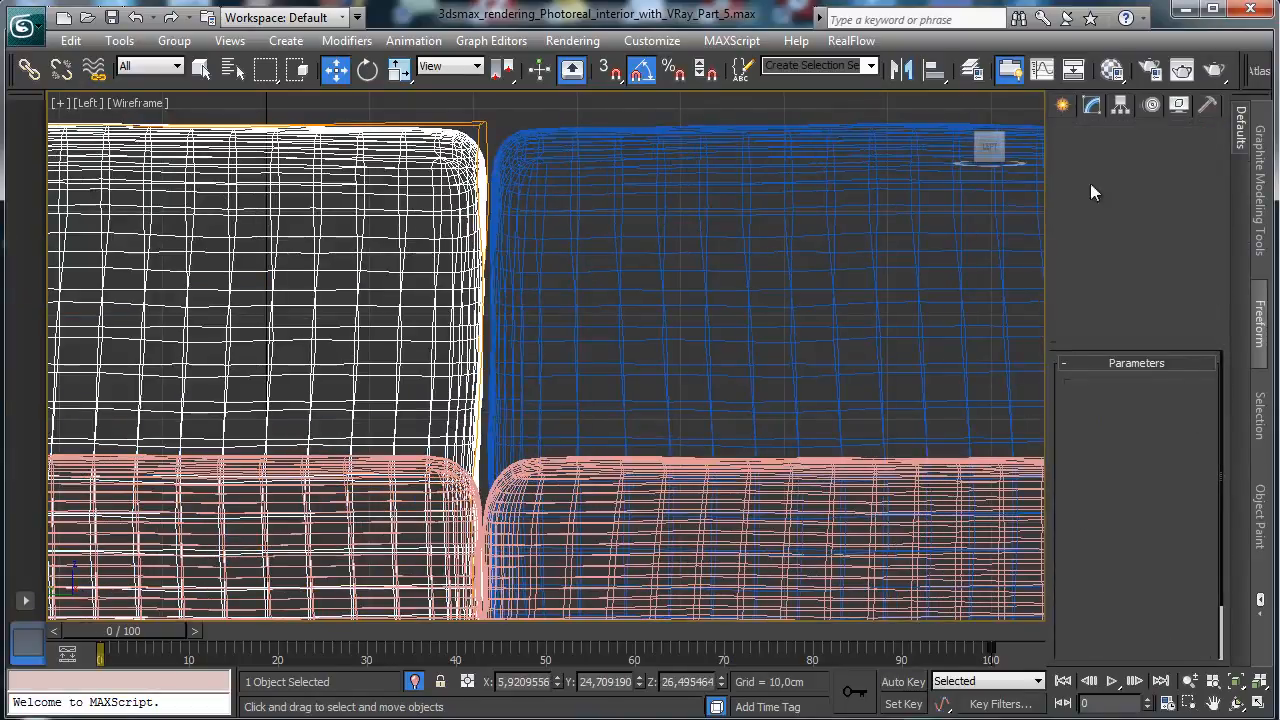
pyautogui.click(1211, 161)
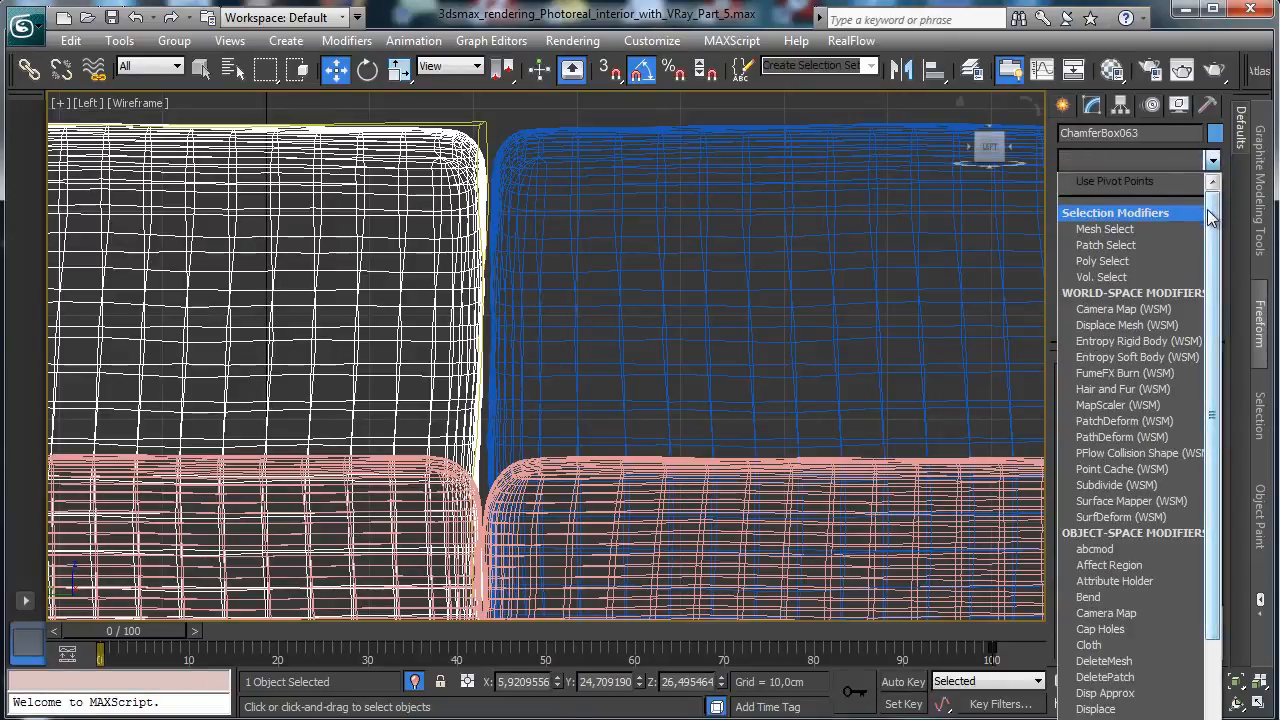
pyautogui.scroll(-5, 1076, 613)
pyautogui.click(1075, 601)
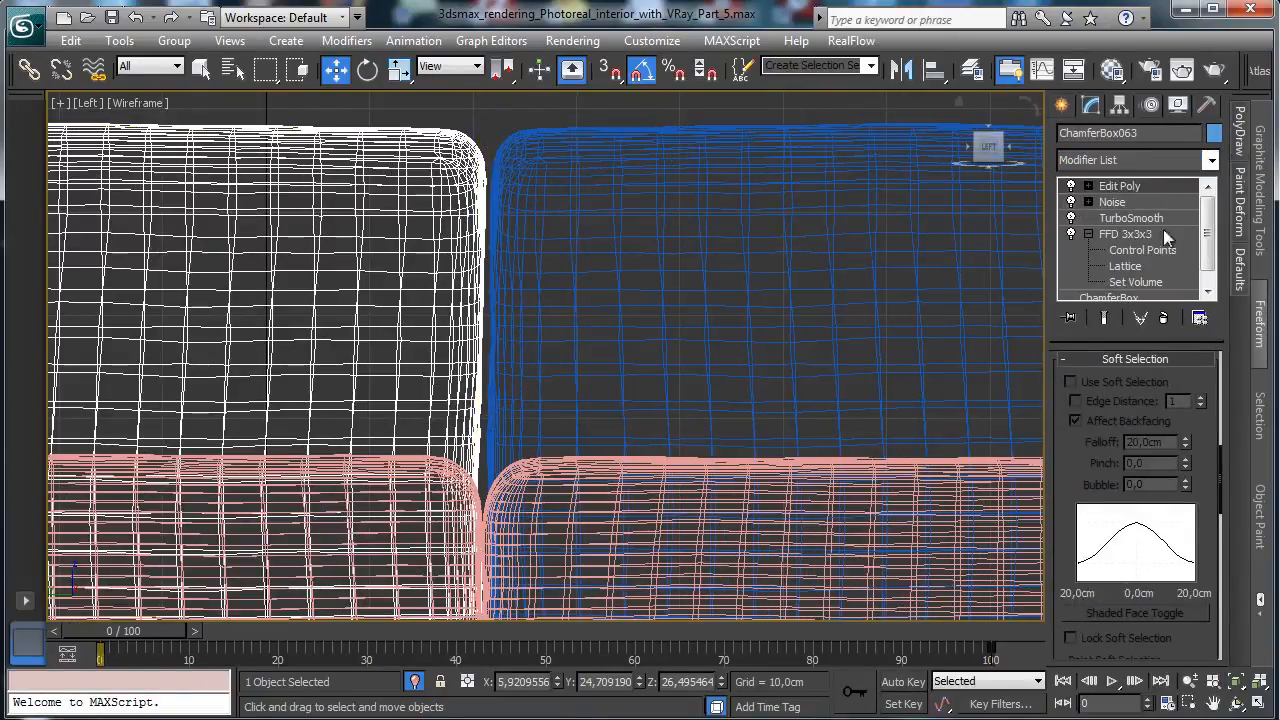
pyautogui.click(1088, 186)
pyautogui.click(1125, 202)
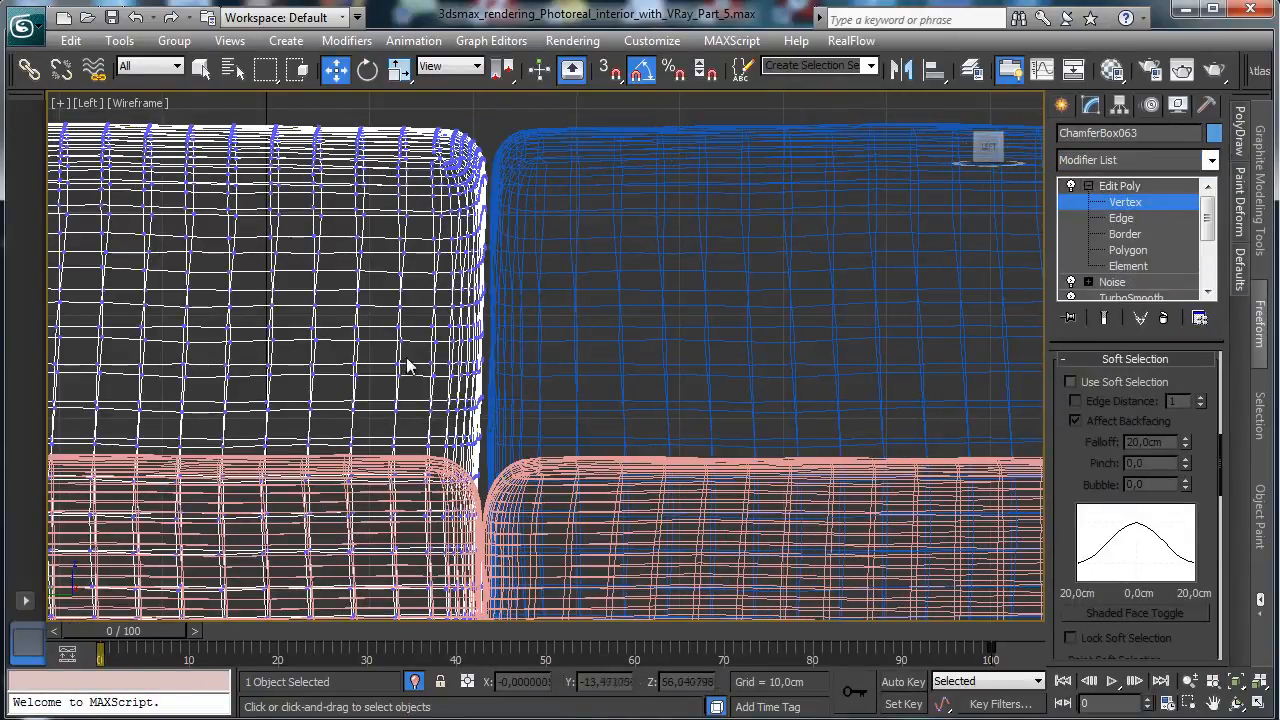
# - With soft selection at a 10.4 cm falloff, move the original backrest's middle inner side vertices slightly toward the mirrored backrest
pyautogui.moveTo(409, 358); pyautogui.dragTo(487, 440)
pyautogui.click(1099, 384)
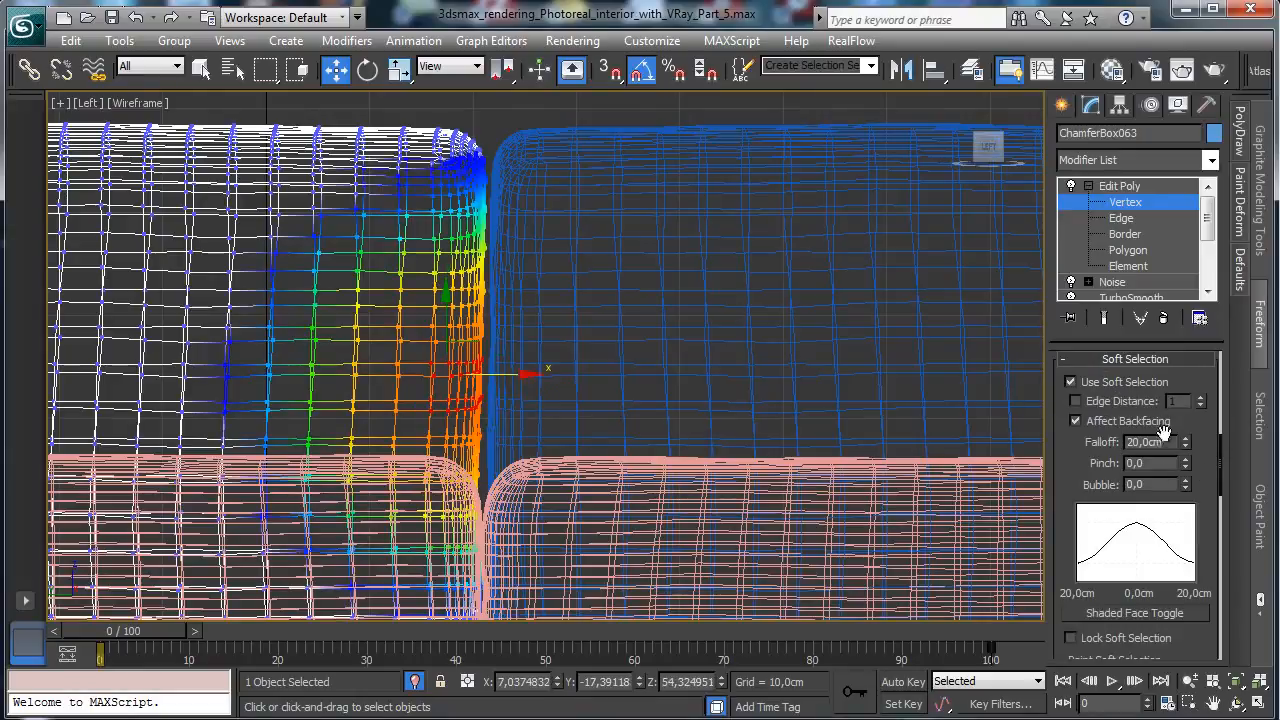
pyautogui.moveTo(1186, 442); pyautogui.dragTo(1186, 486)
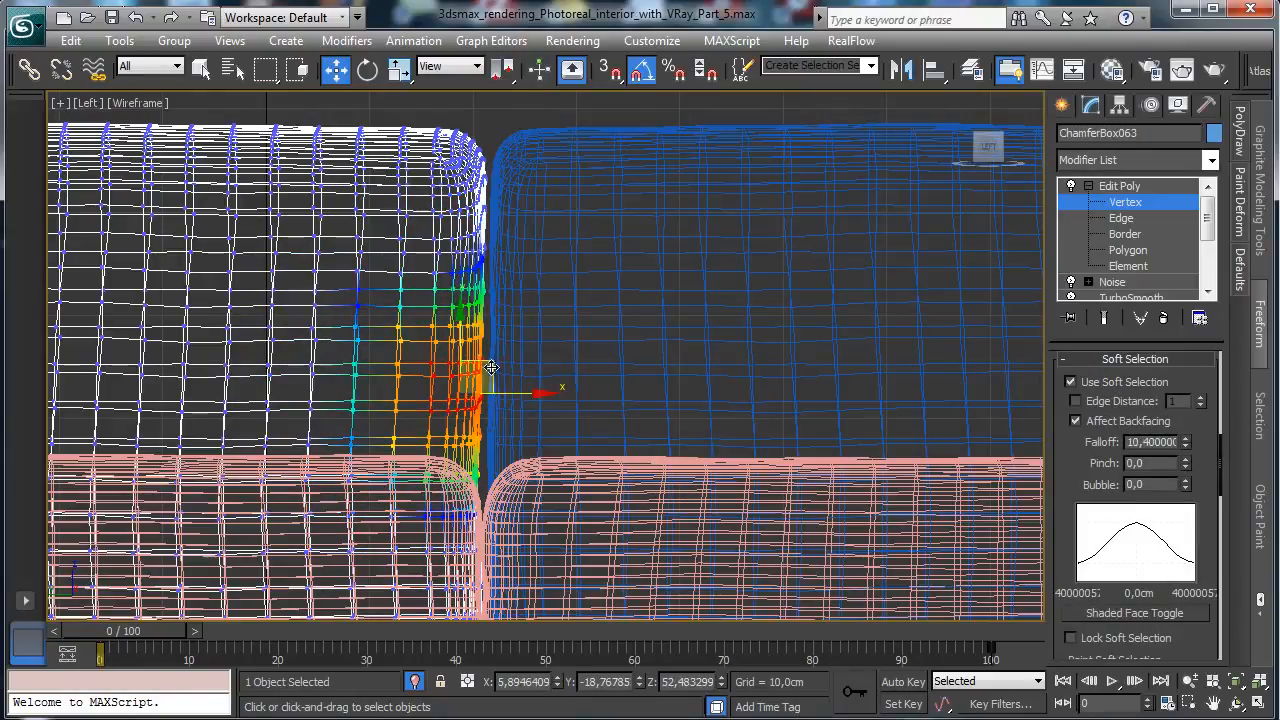
pyautogui.moveTo(513, 394); pyautogui.dragTo(518, 393)
pyautogui.moveTo(456, 446); pyautogui.dragTo(576, 495)
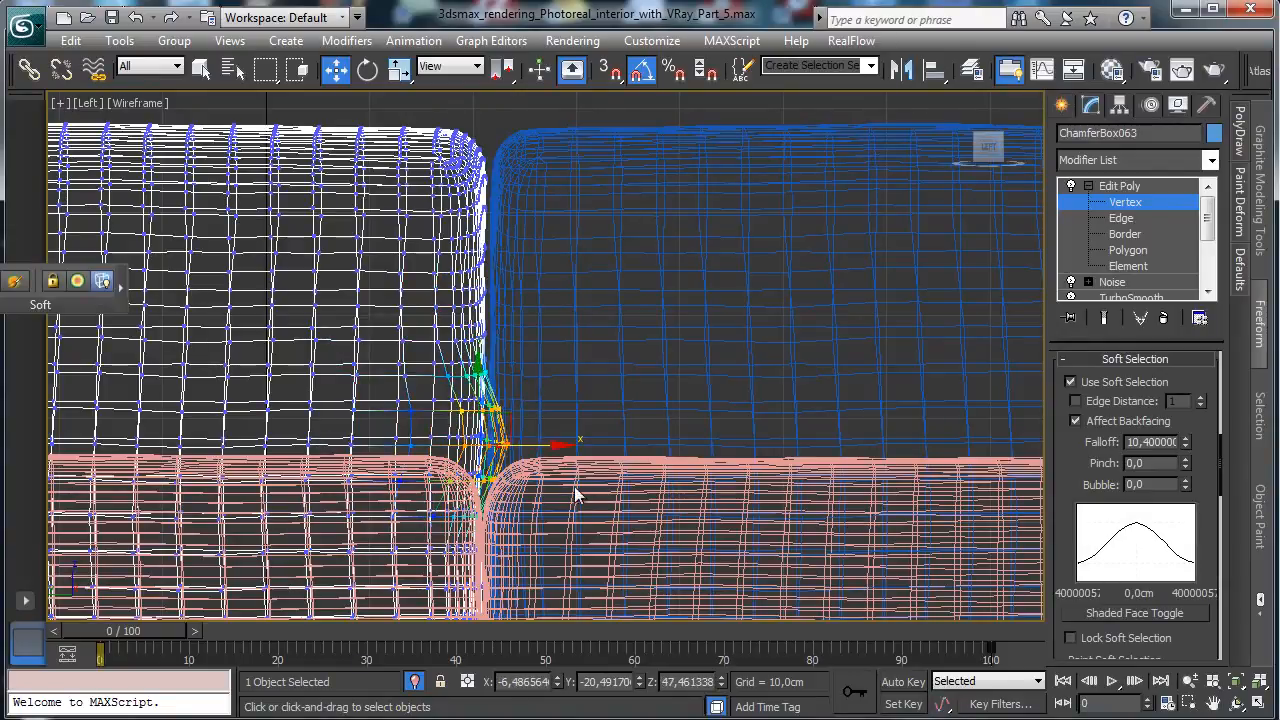
pyautogui.hotkey('ctrl', 'x')
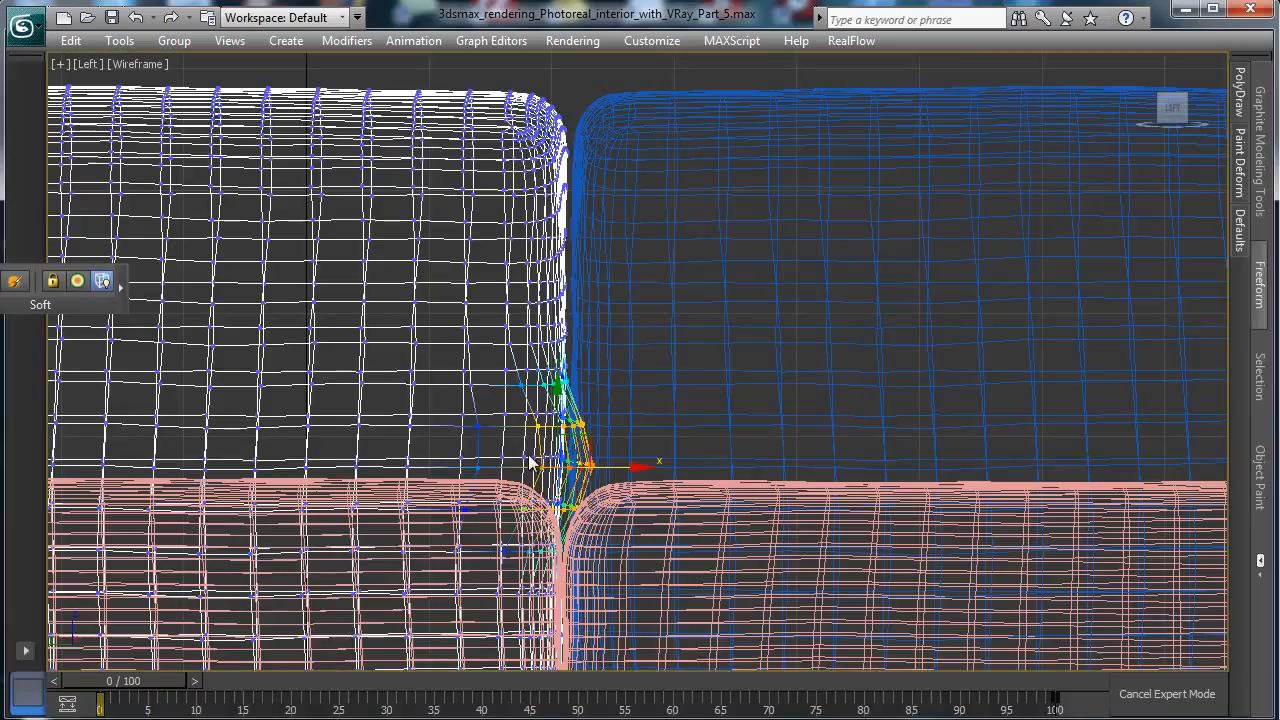
pyautogui.hotkey('ctrl', 'x')
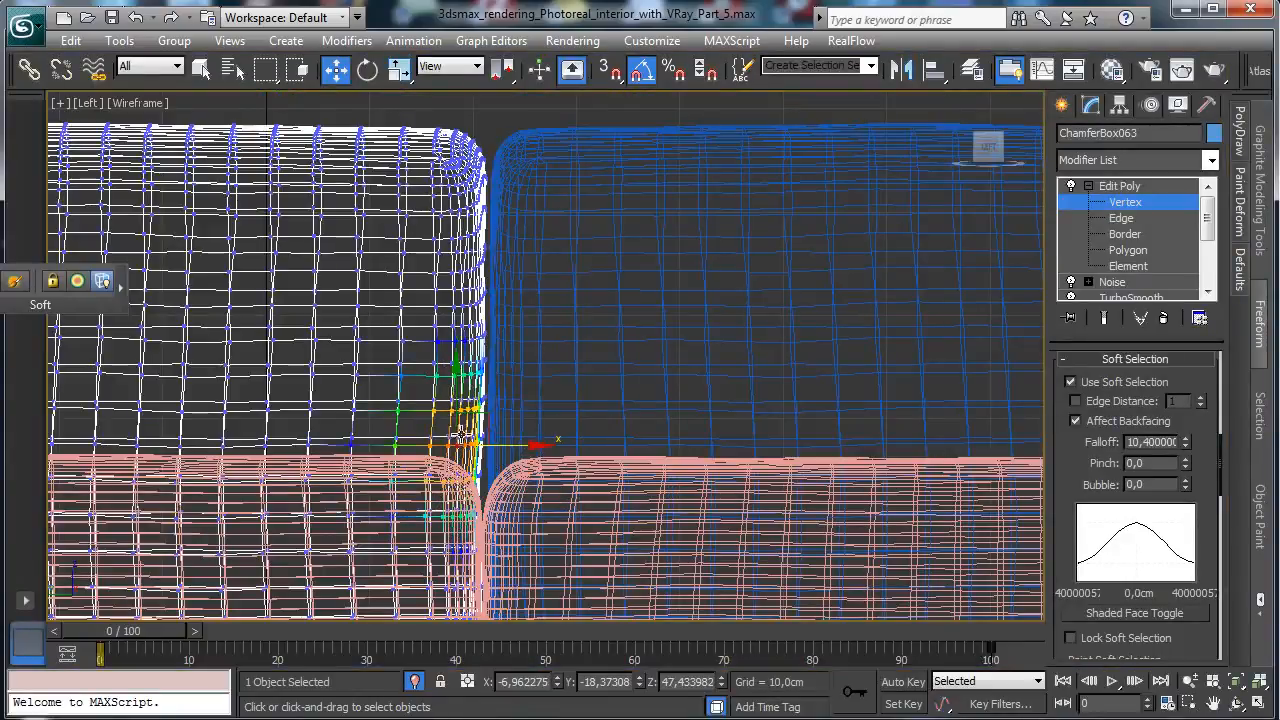
# - Slightly adjust the original backrest's lower inner side vertices along the gap between the backrests and leave vertex editing
pyautogui.moveTo(521, 441); pyautogui.dragTo(492, 440)
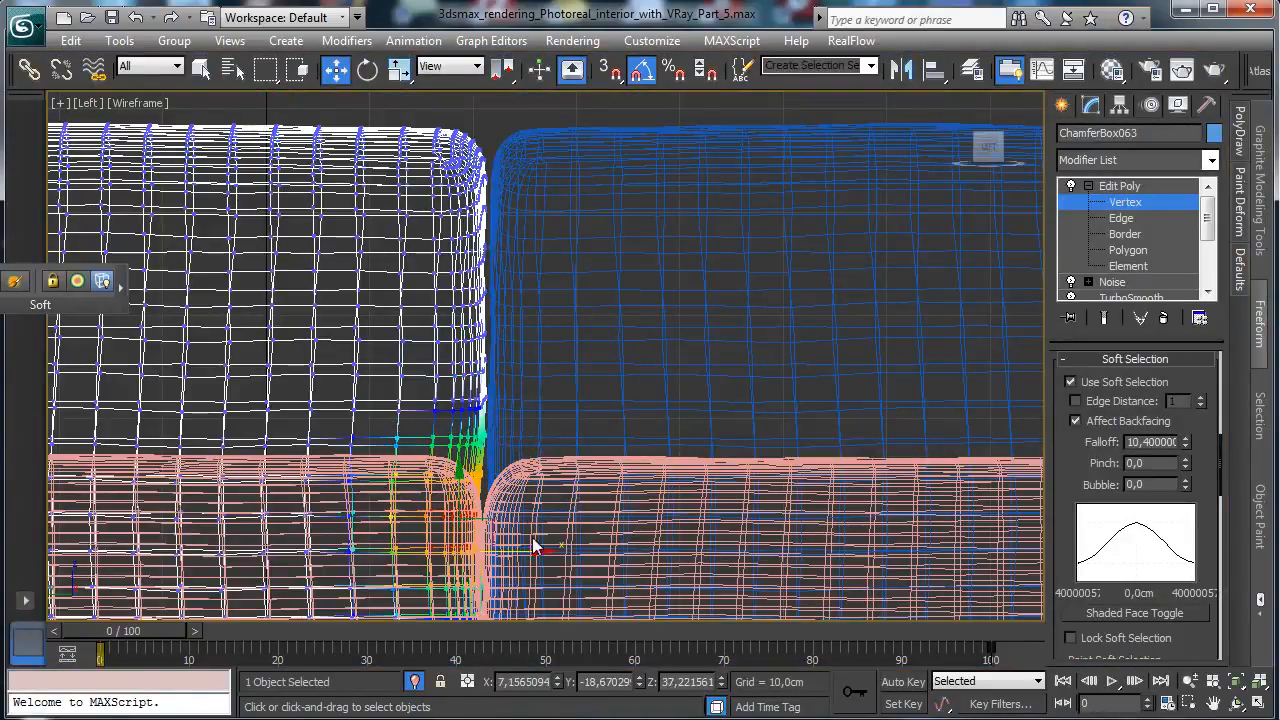
pyautogui.click(492, 548)
pyautogui.moveTo(516, 552); pyautogui.dragTo(513, 553)
pyautogui.click(1138, 203)
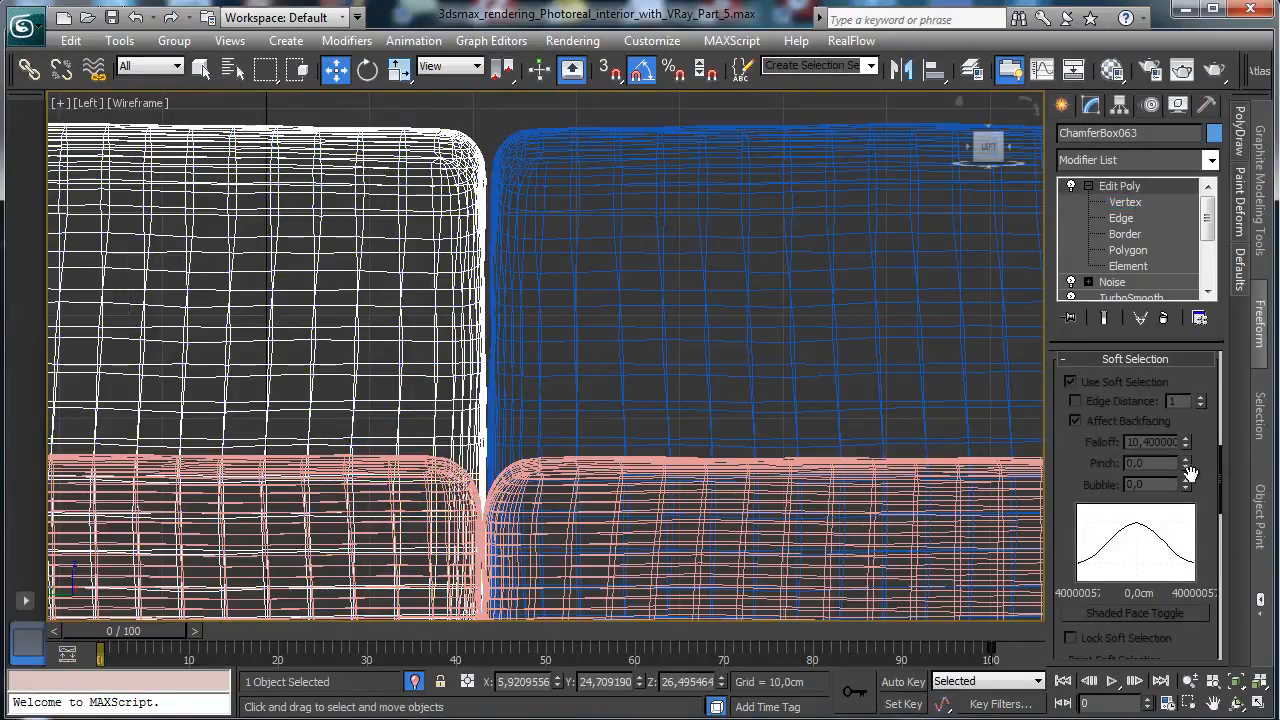
# - Select the left armrest, both seat cushions, both backrests and the base in the Perspective view, and open the Material Editor
pyautogui.click(1262, 703)
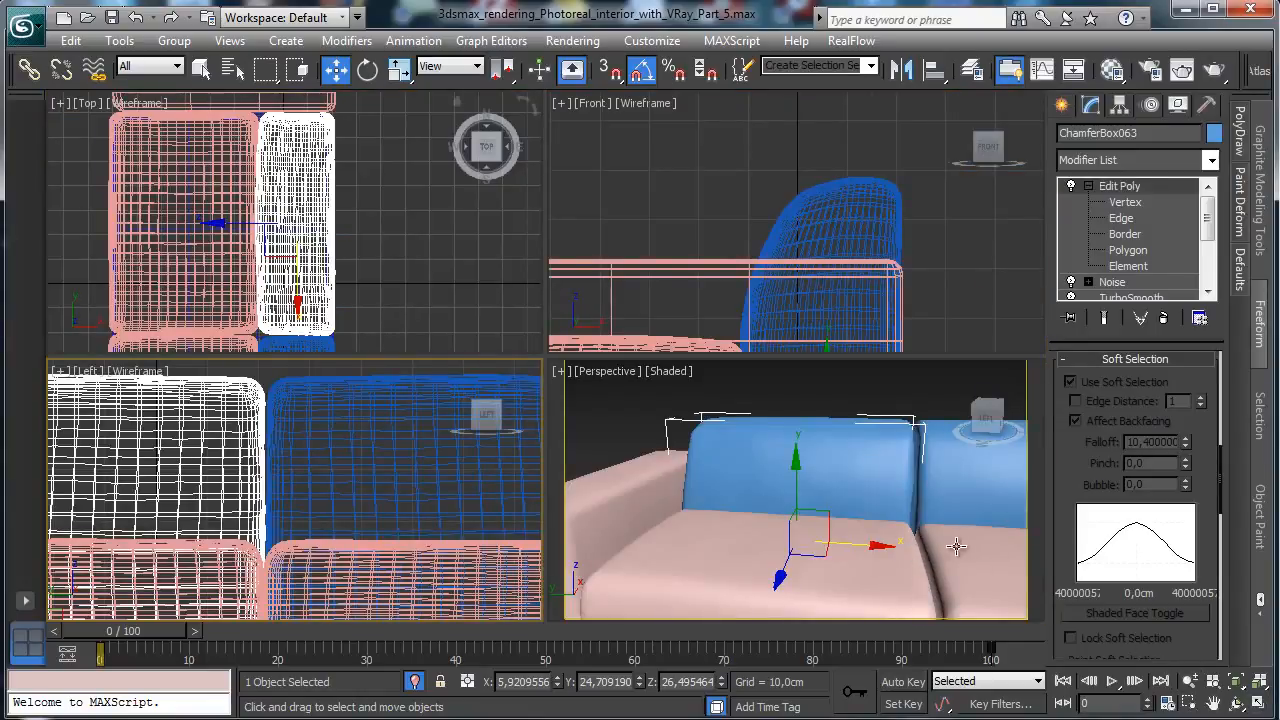
pyautogui.hotkey('alt', 'z')
pyautogui.moveTo(883, 526); pyautogui.dragTo(887, 636)
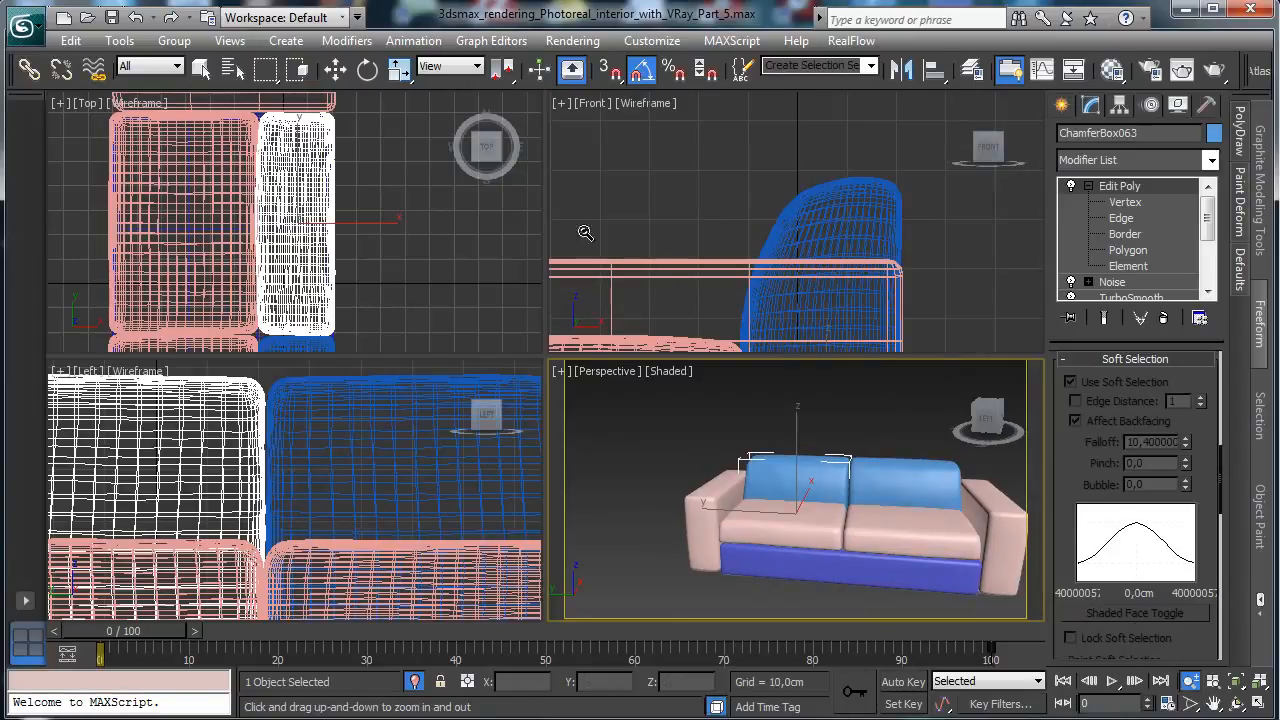
pyautogui.click(204, 68)
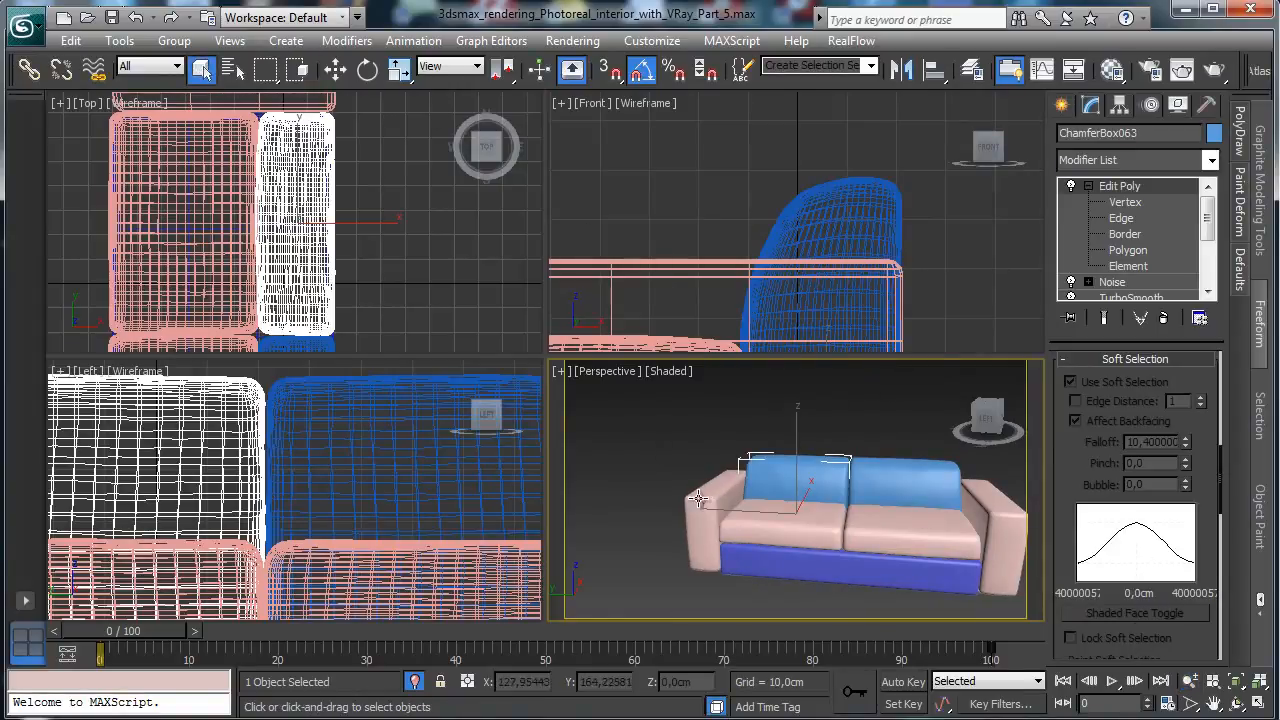
pyautogui.click(811, 514)
pyautogui.keyDown('ctrl'); pyautogui.click(805, 522); pyautogui.keyUp('ctrl')
pyautogui.keyDown('ctrl'); pyautogui.click(928, 535); pyautogui.keyUp('ctrl')
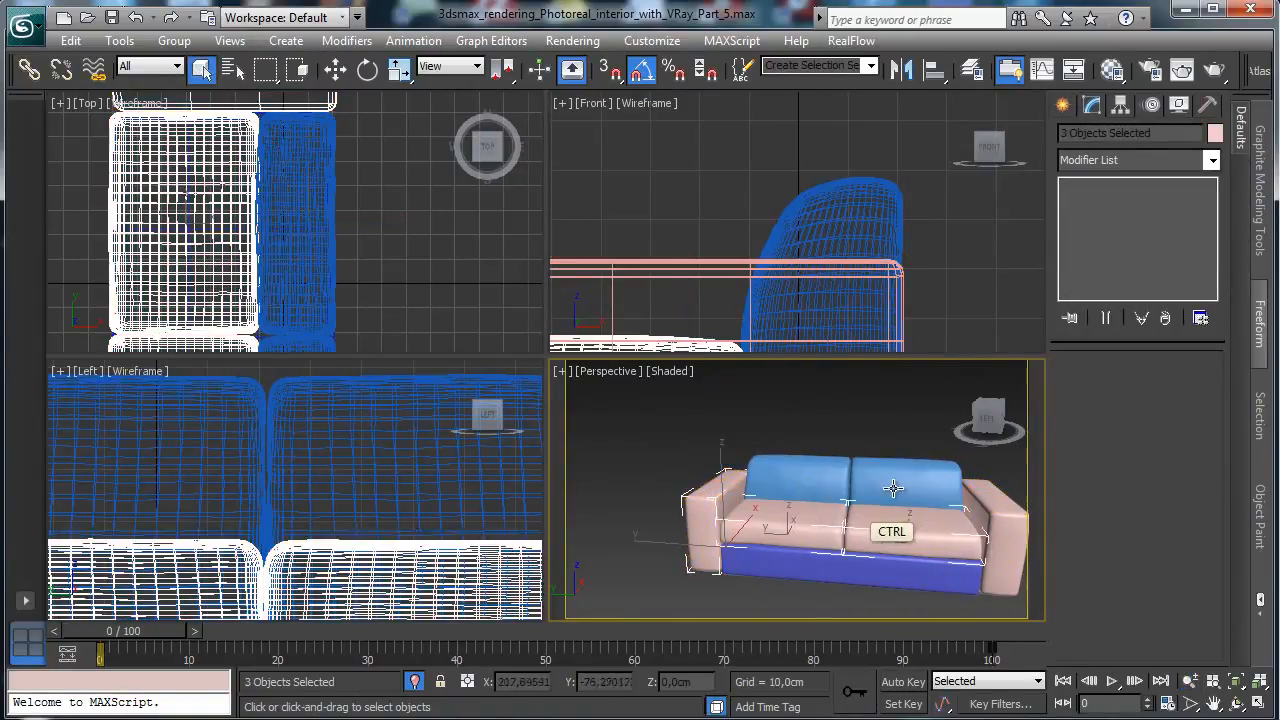
pyautogui.keyDown('ctrl'); pyautogui.click(811, 479); pyautogui.keyUp('ctrl')
pyautogui.keyDown('ctrl'); pyautogui.click(818, 560); pyautogui.keyUp('ctrl')
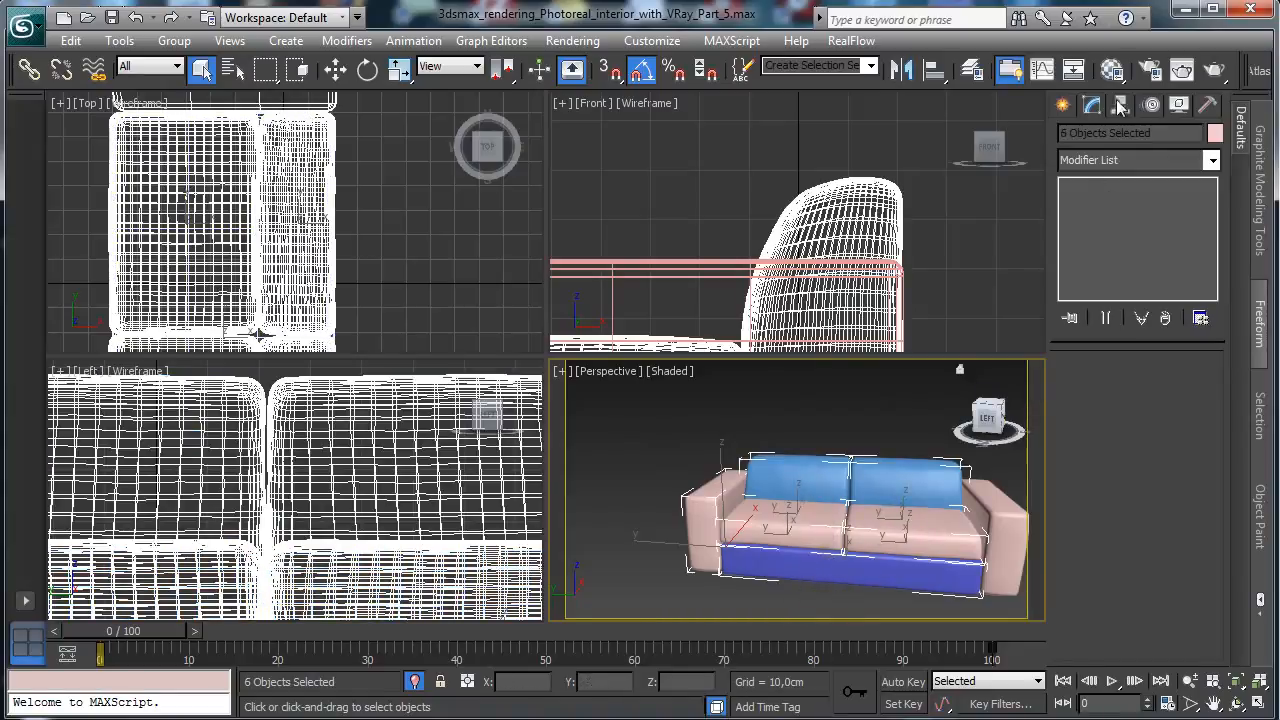
pyautogui.click(1108, 69)
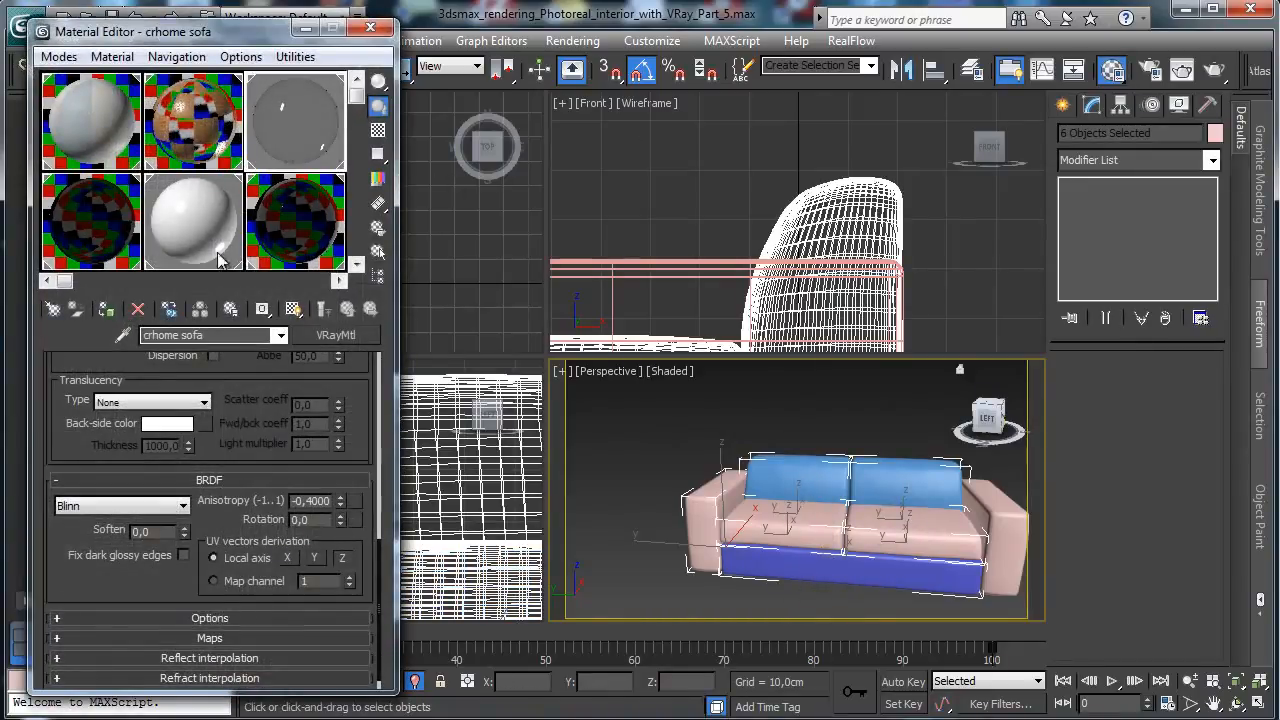
# - Reset the "crhome sofa" material slot to its default settings and name the material Sofa
pyautogui.click(138, 309)
pyautogui.click(57, 374)
pyautogui.click(266, 420)
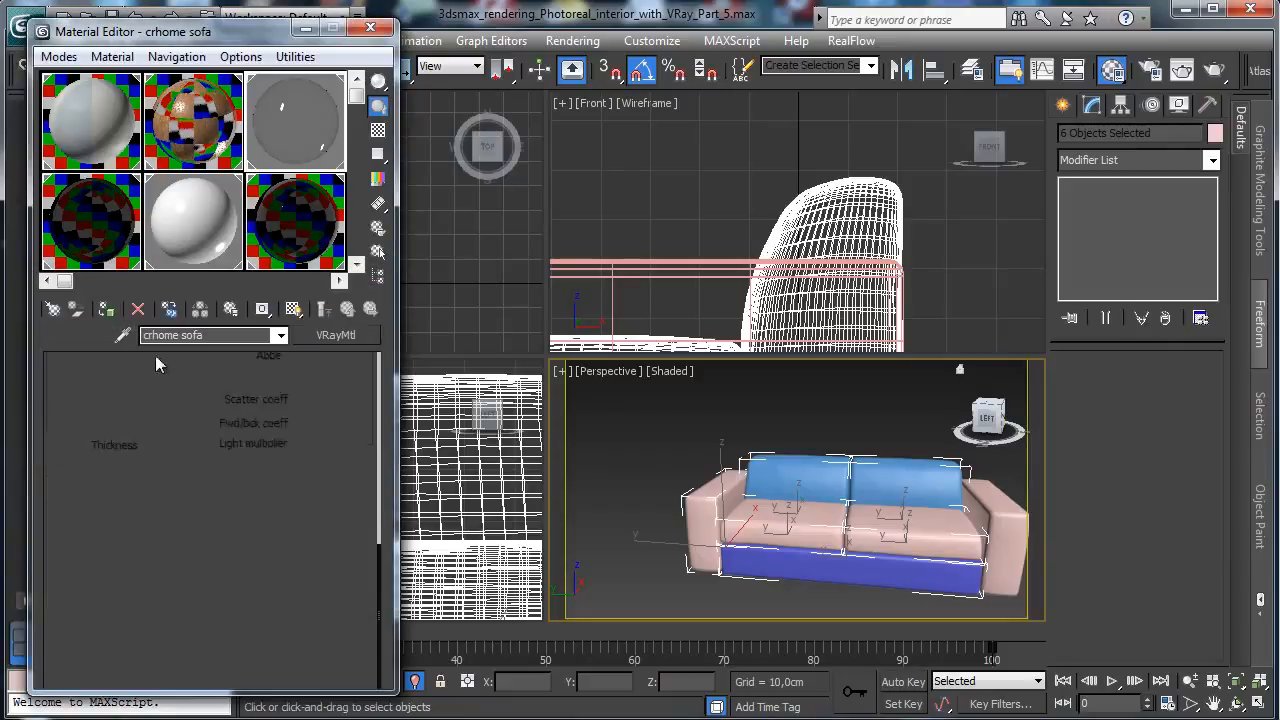
pyautogui.click(222, 337)
pyautogui.write('S')
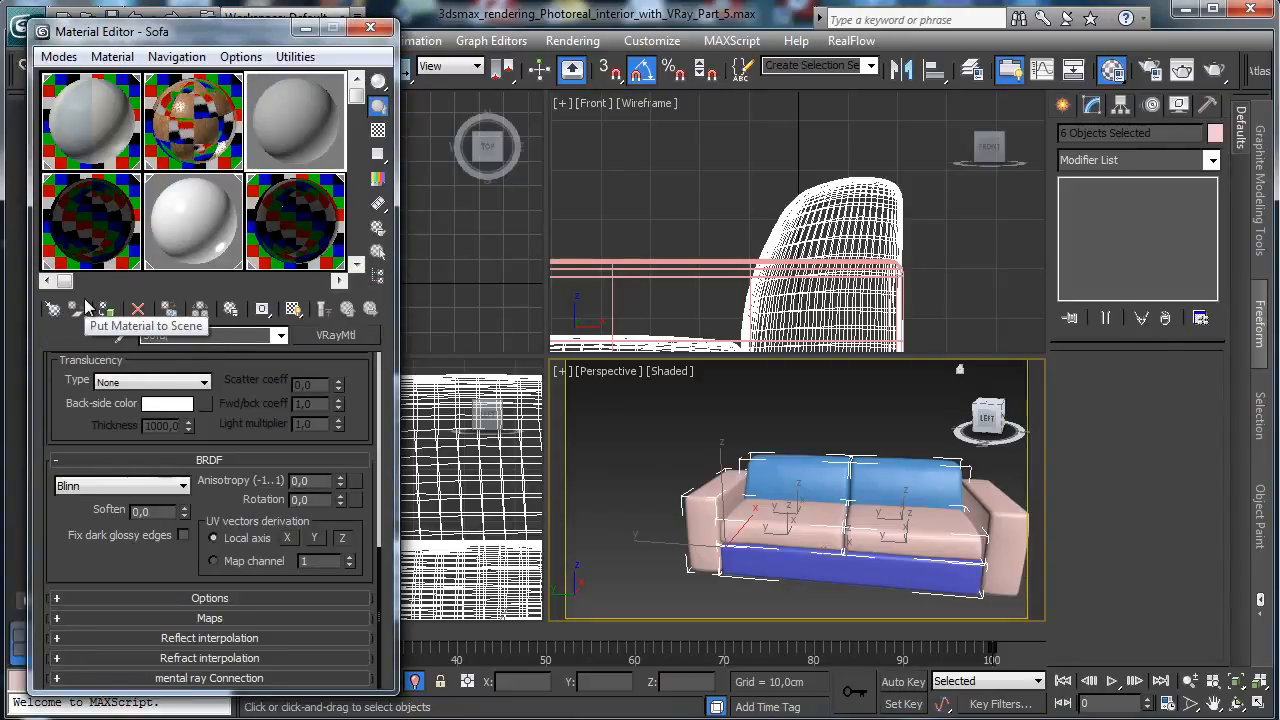
# - Assign the Sofa material to the selected sofa parts and also to the remaining right armrest
pyautogui.click(105, 309)
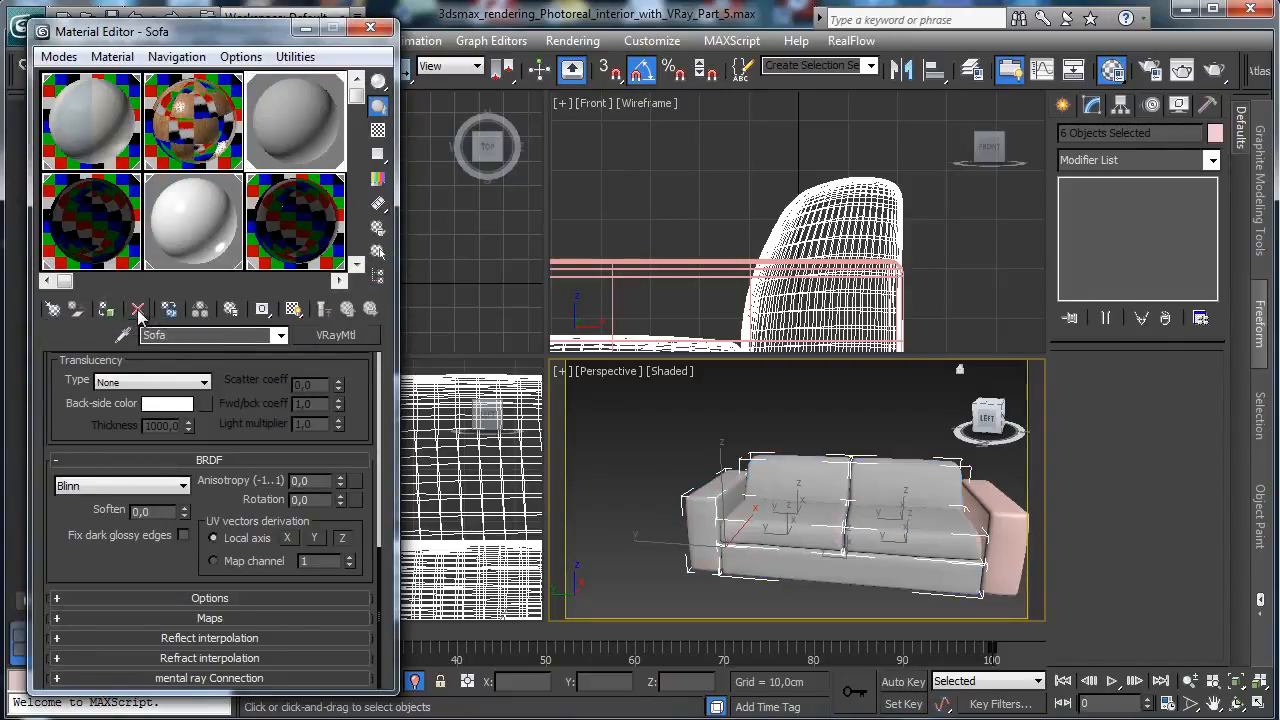
pyautogui.click(1006, 502)
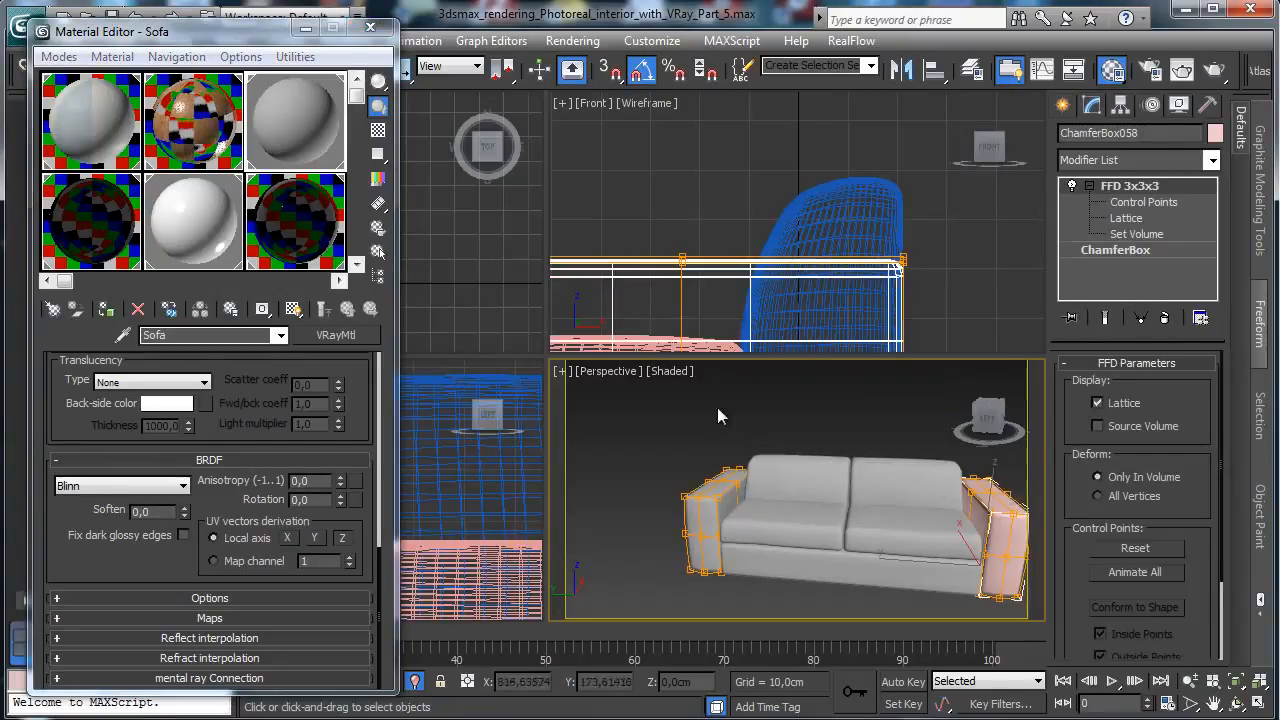
pyautogui.click(107, 310)
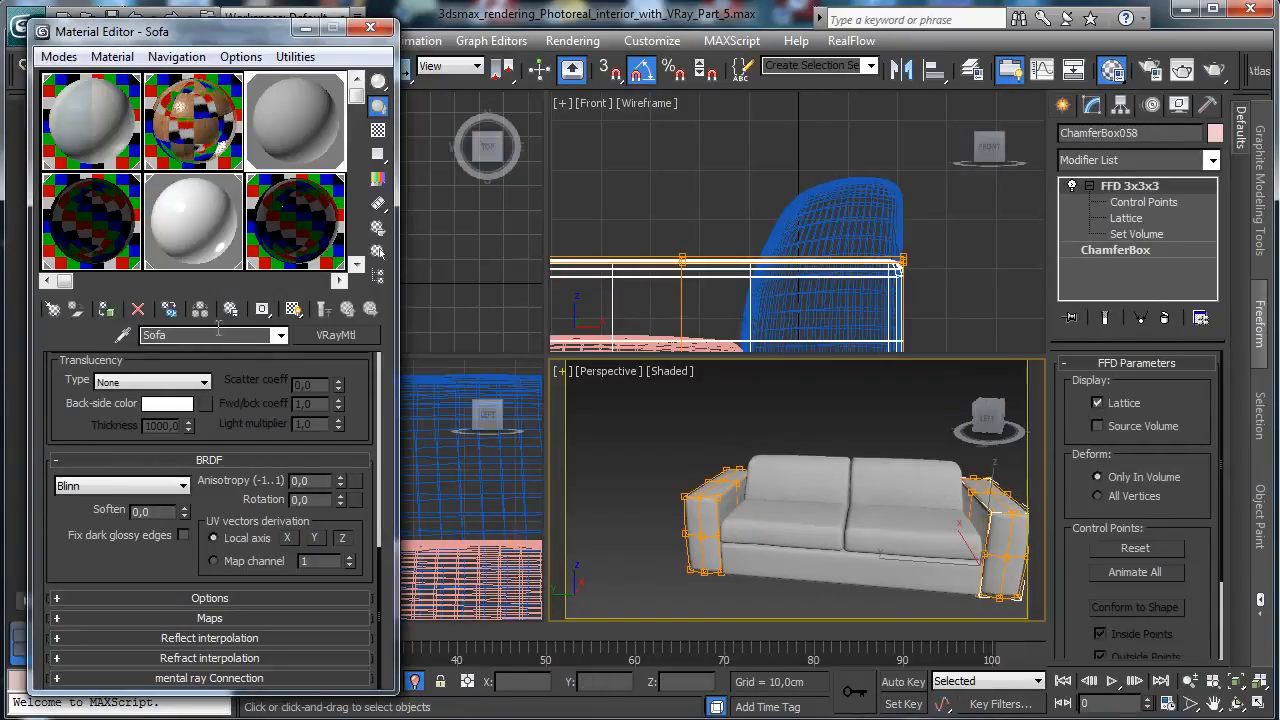
# - Exit isolation to show the whole room and switch the Perspective view to VRayPhysicalCamera003
pyautogui.click(415, 682)
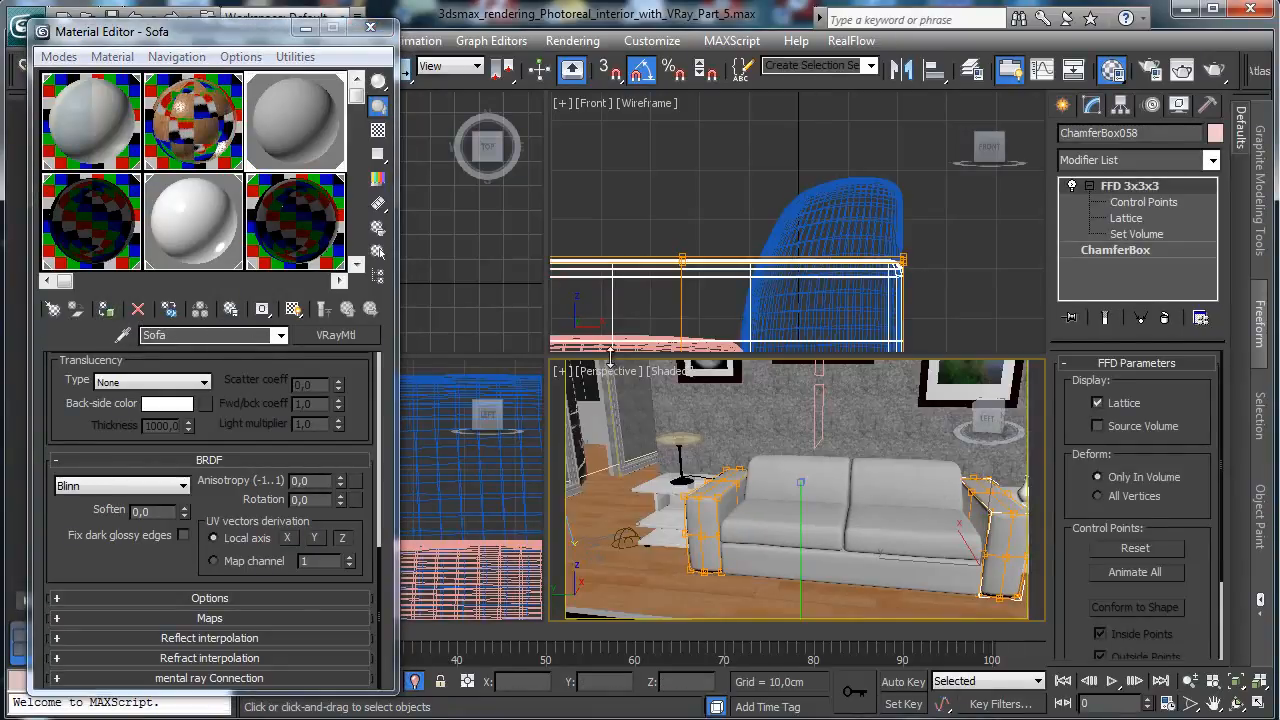
pyautogui.click(609, 372)
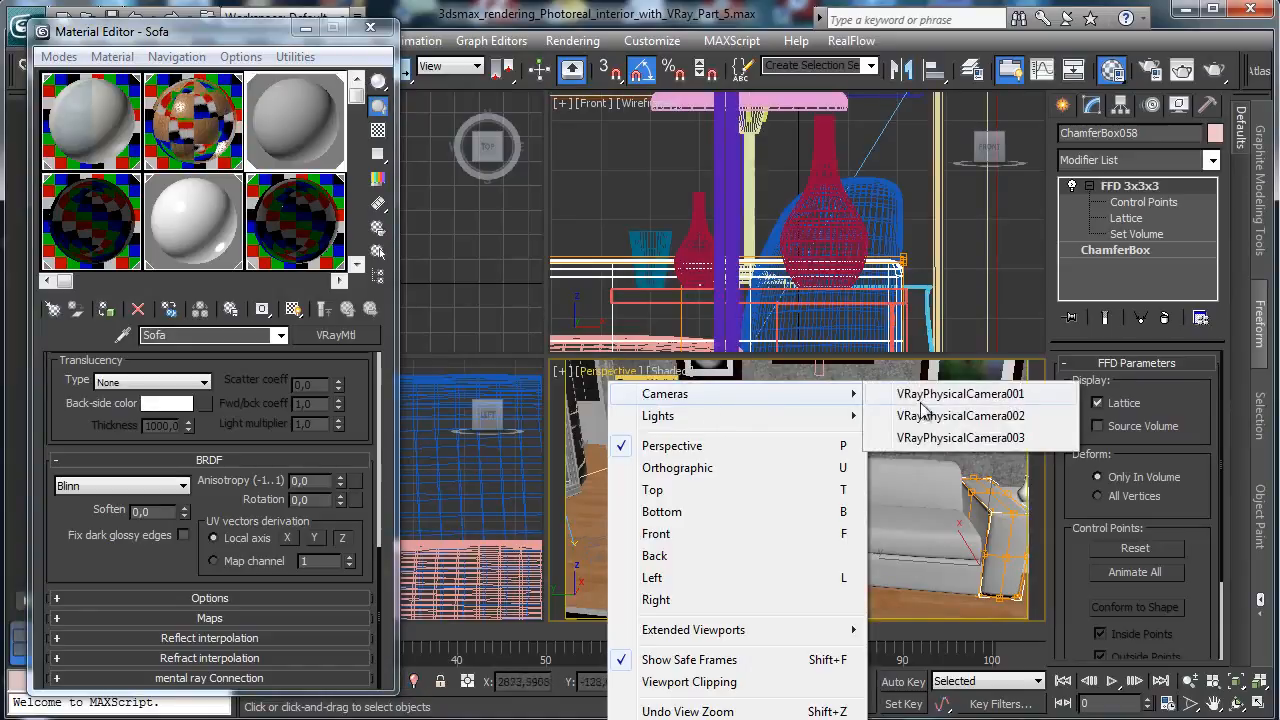
pyautogui.click(970, 445)
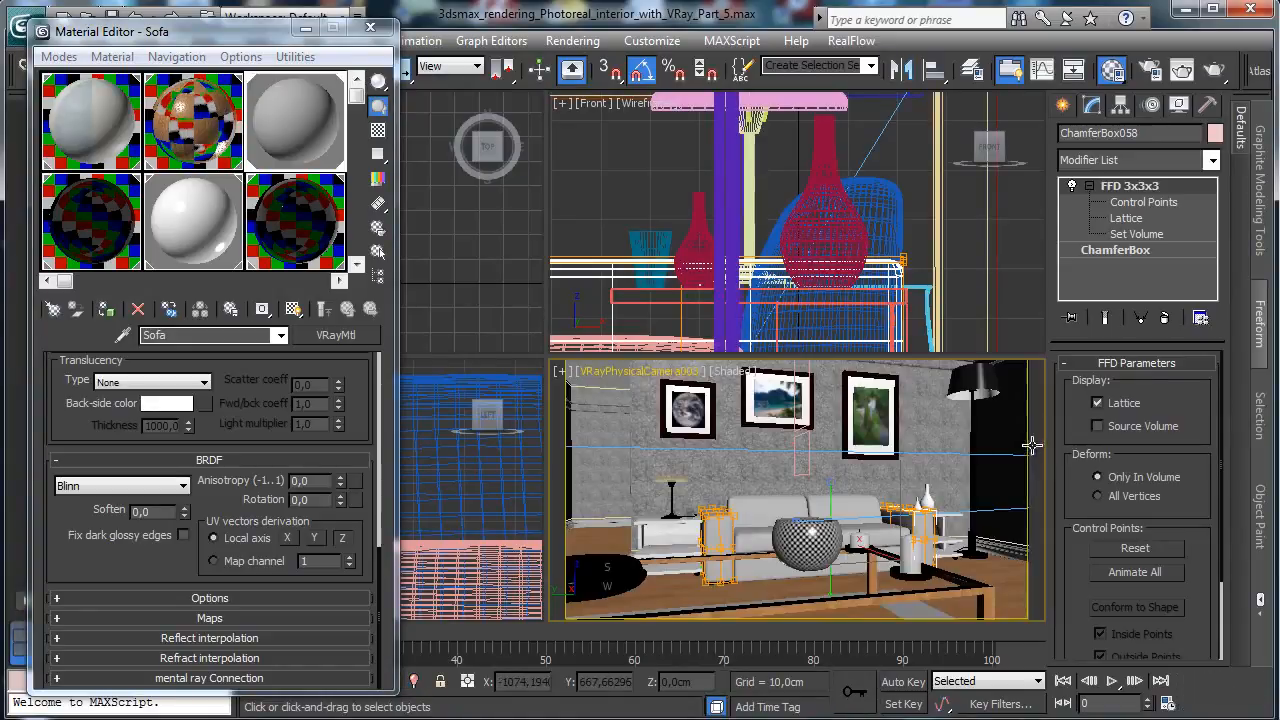
pyautogui.click(1030, 443)
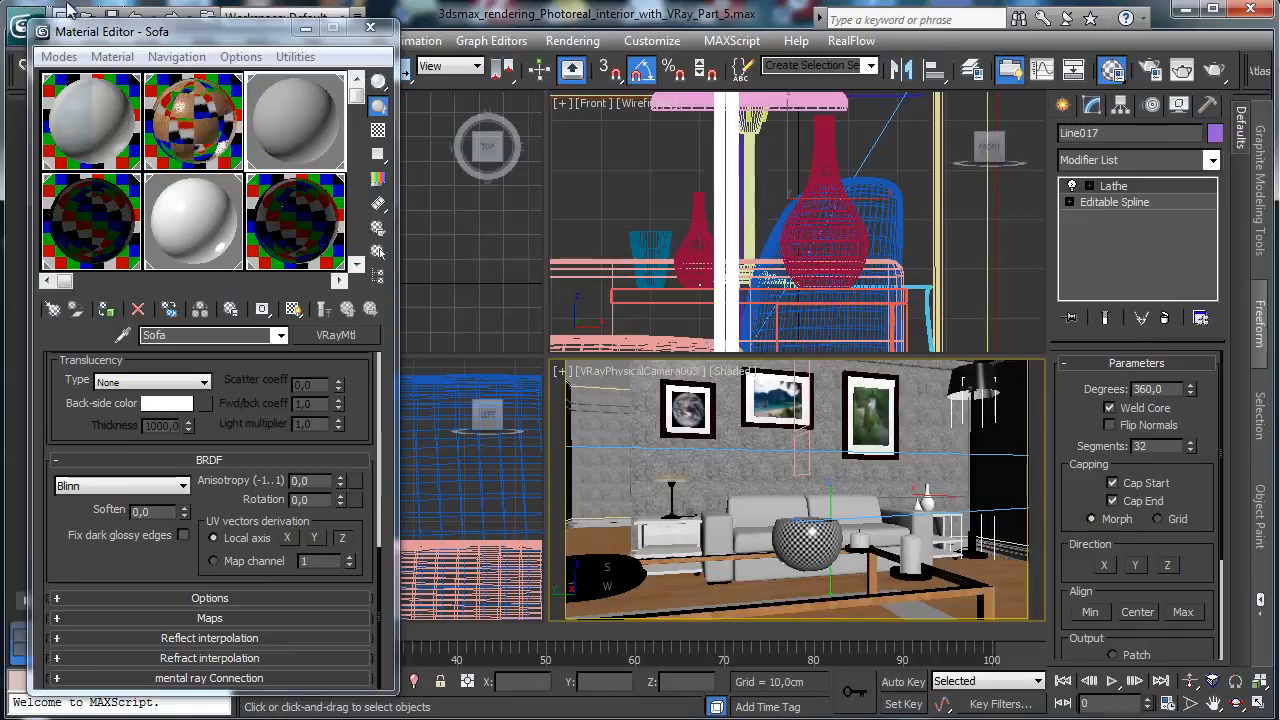
pyautogui.moveTo(99, 33); pyautogui.dragTo(90, 85)
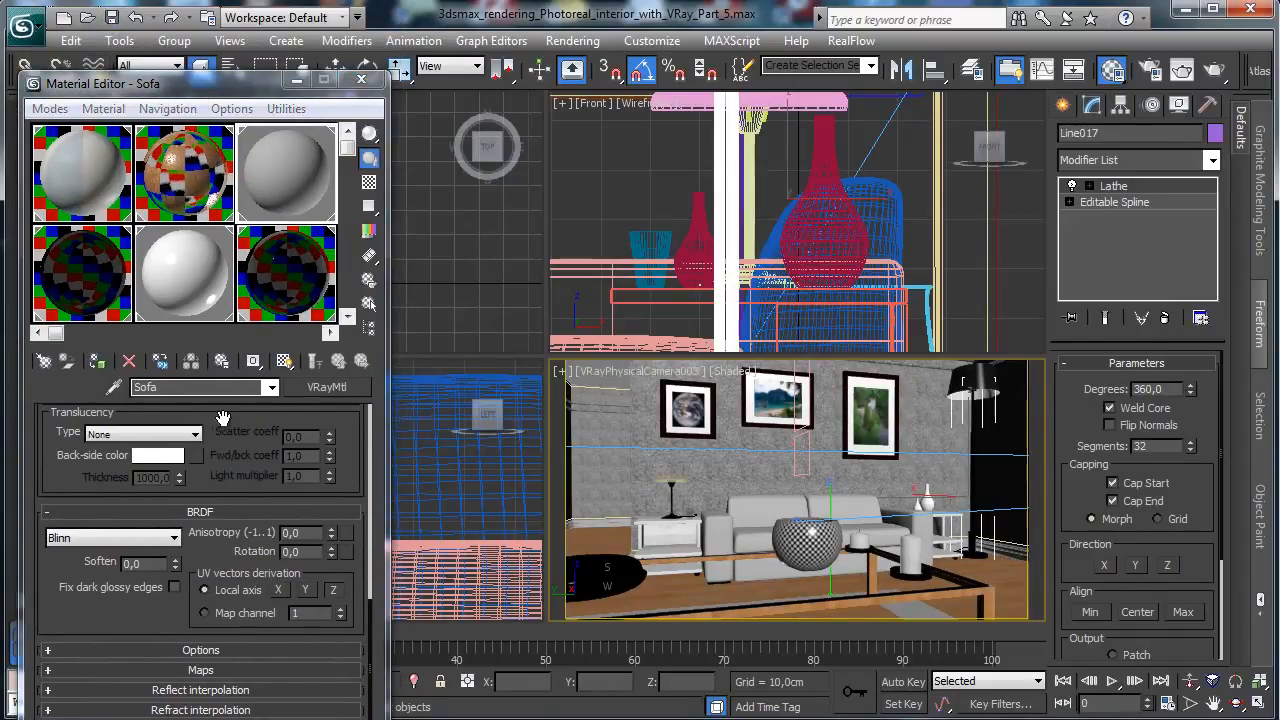
# - Set the Sofa material's diffuse colour to a very dark reddish brown, RGB 5, 2, 3
pyautogui.moveTo(223, 418); pyautogui.dragTo(228, 718)
pyautogui.moveTo(233, 417); pyautogui.dragTo(208, 565)
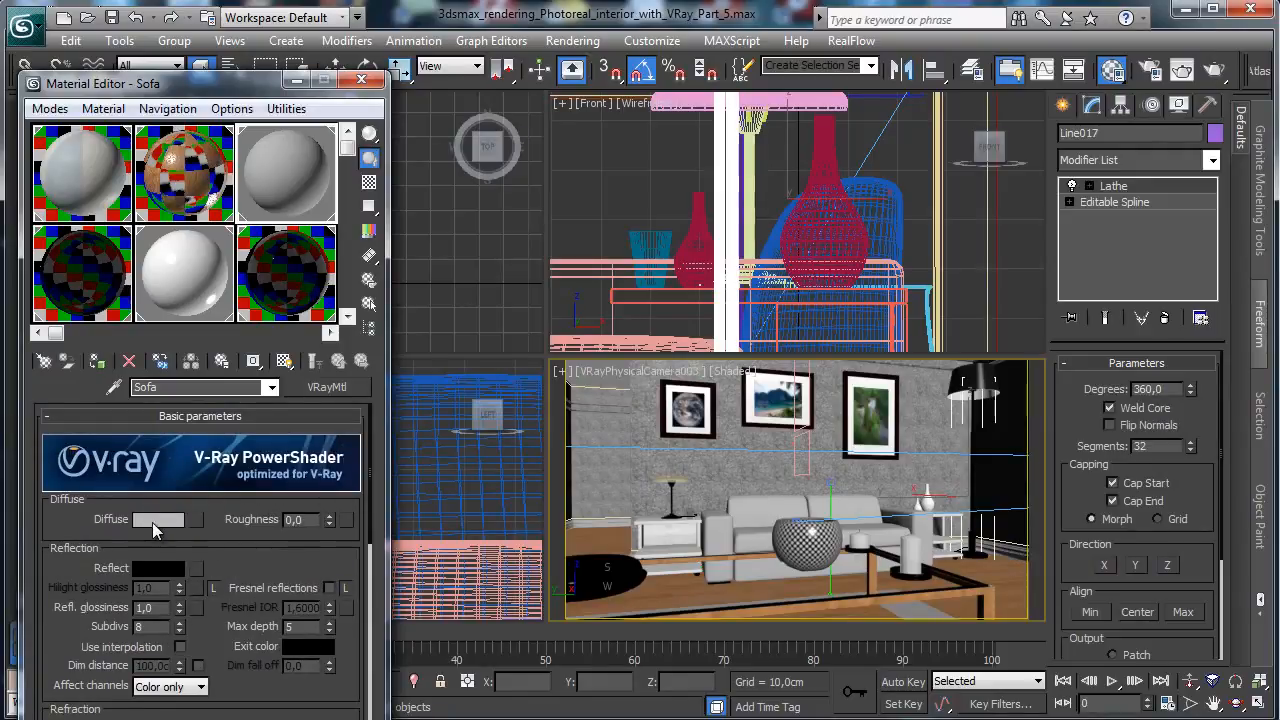
pyautogui.click(155, 520)
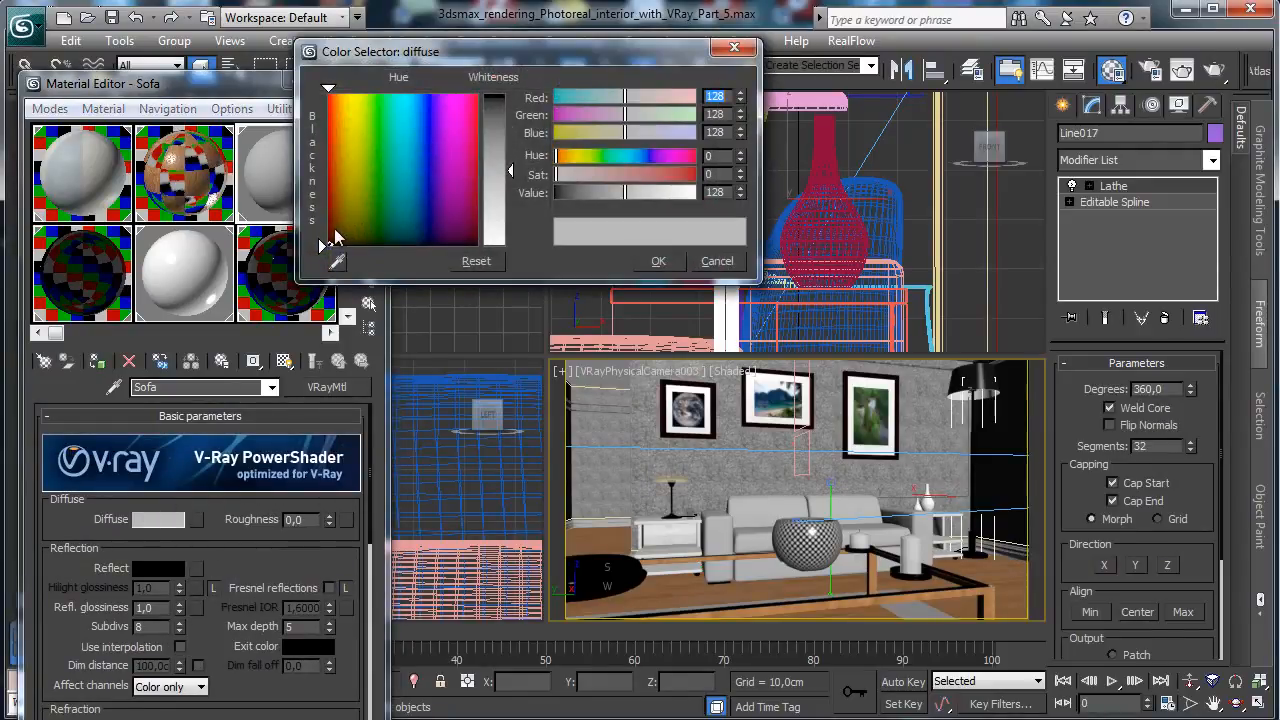
pyautogui.click(334, 228)
pyautogui.click(512, 101)
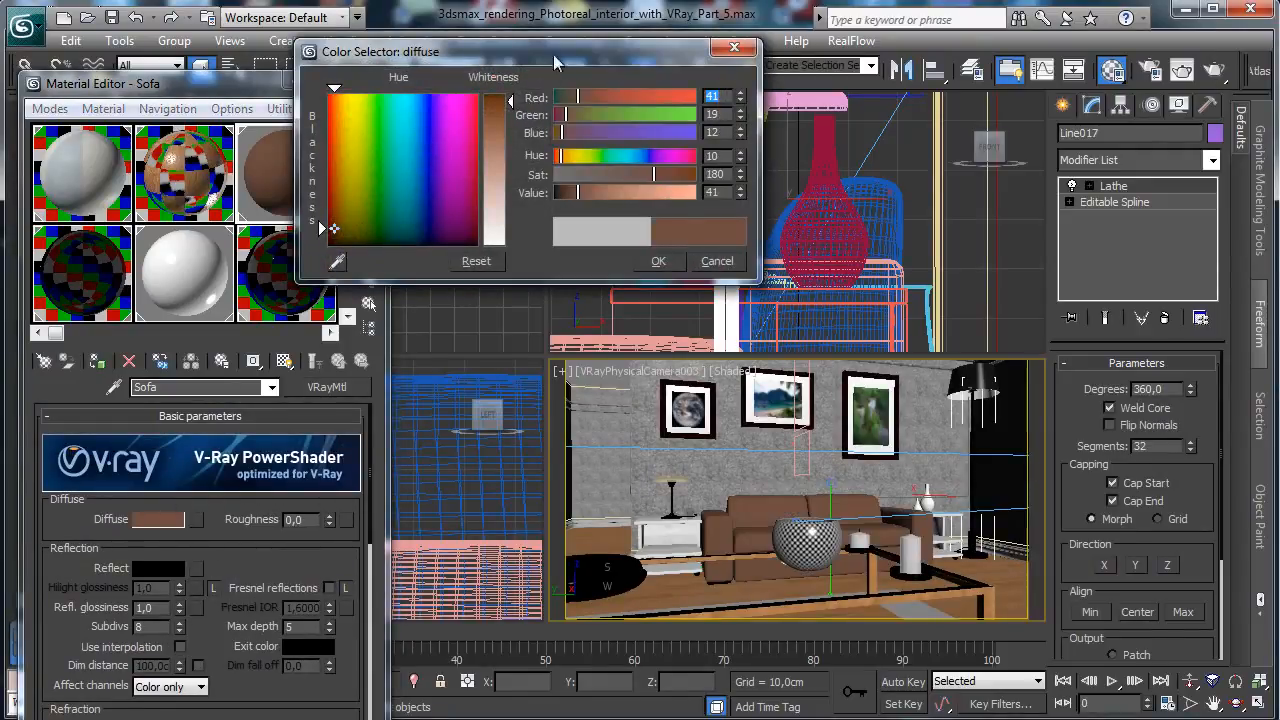
pyautogui.click(568, 133)
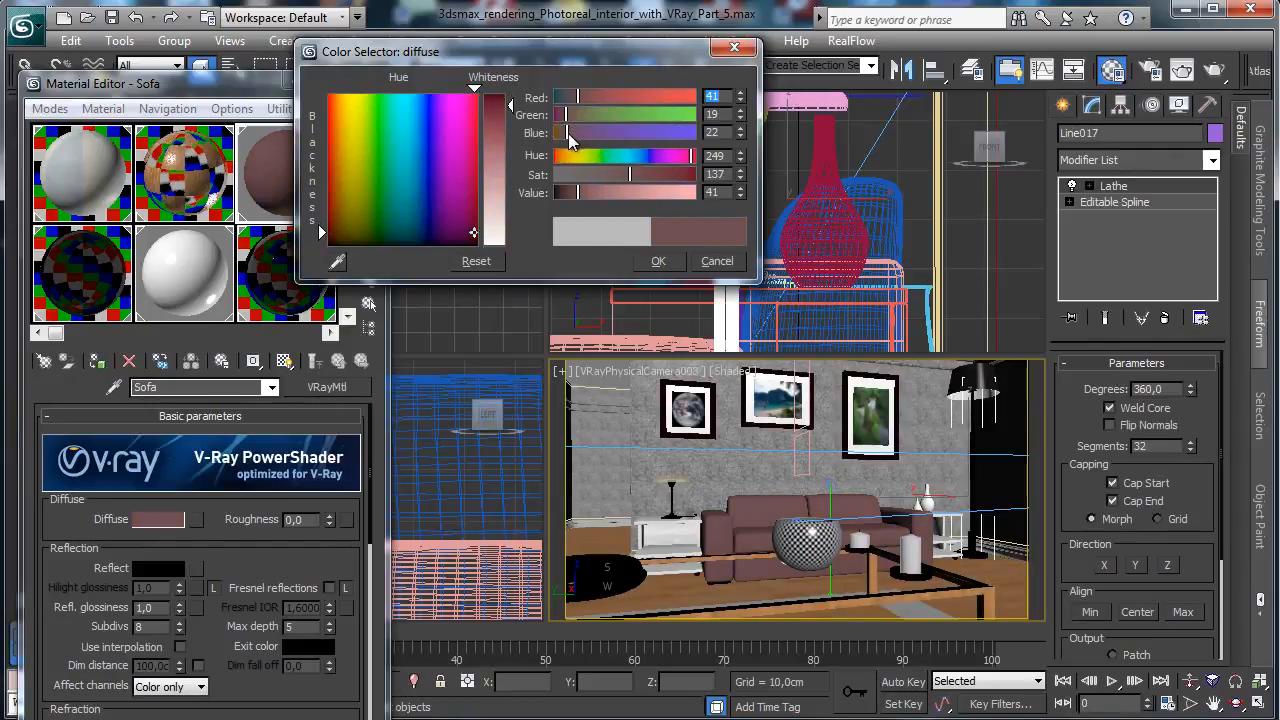
pyautogui.moveTo(568, 198); pyautogui.dragTo(560, 198)
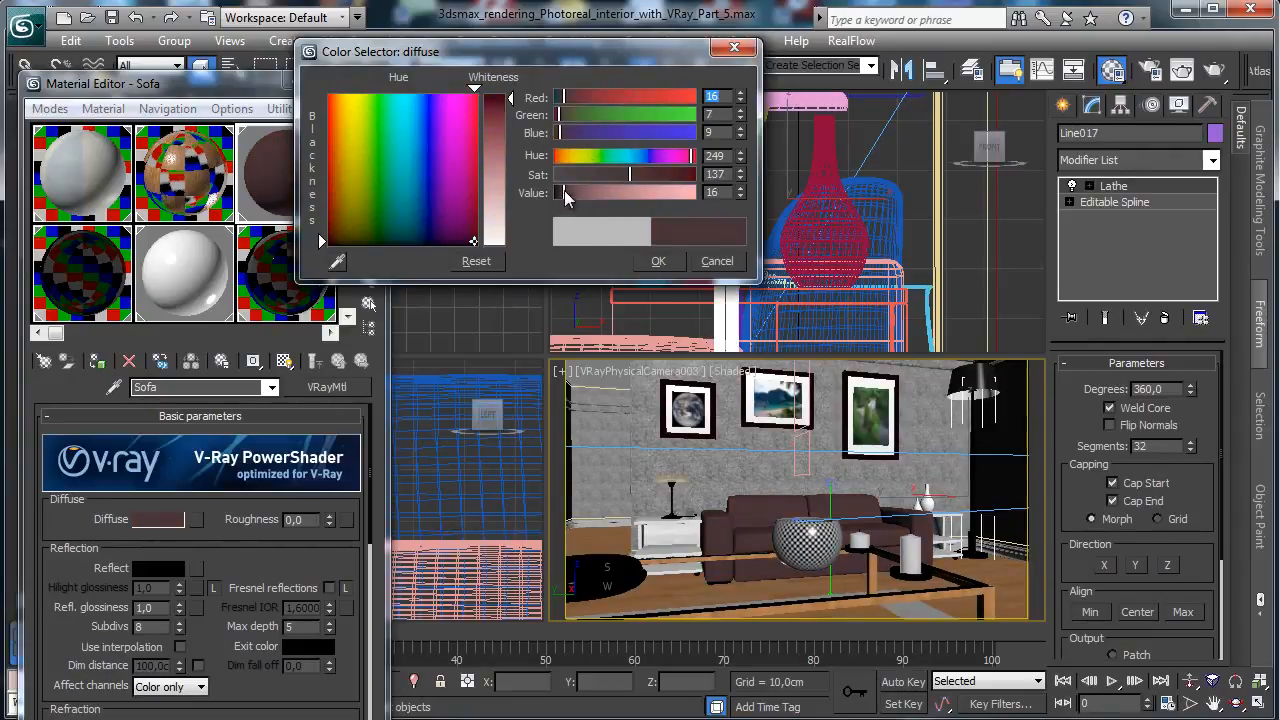
pyautogui.click(658, 261)
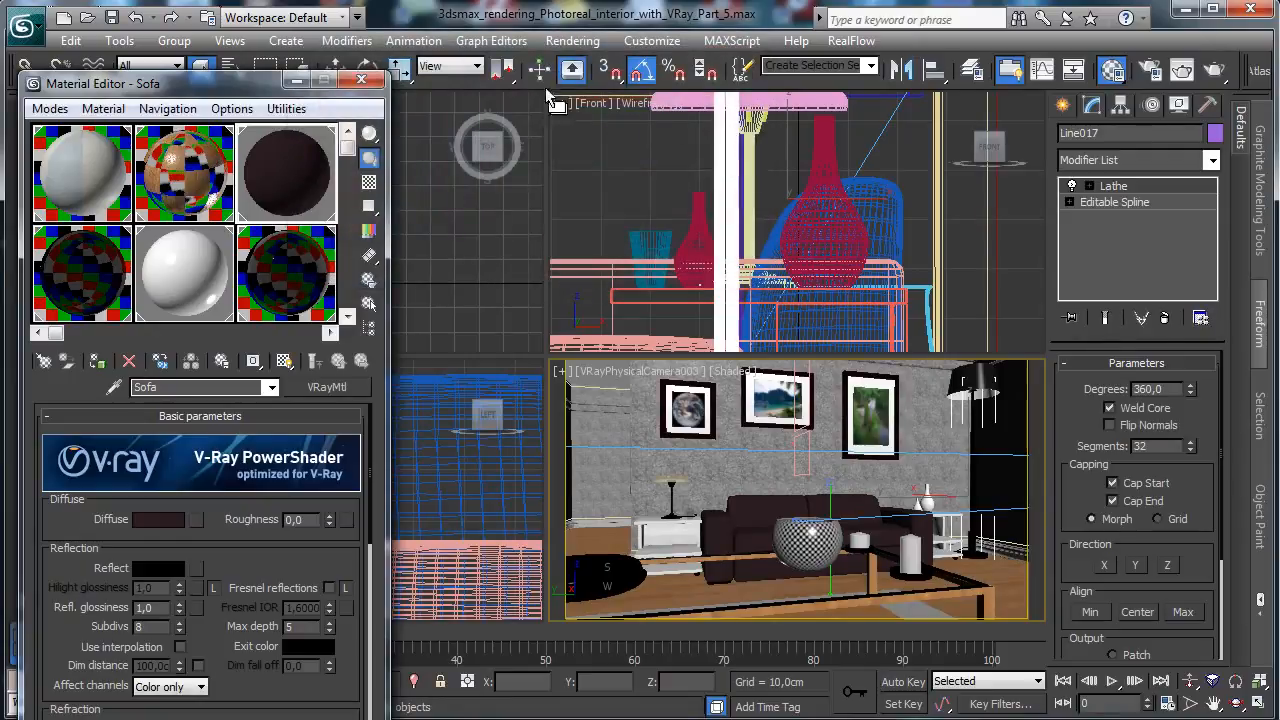
# - Enable Fresnel reflections for the Sofa material and set its refraction IOR to 2.0
pyautogui.moveTo(258, 88); pyautogui.dragTo(263, 33)
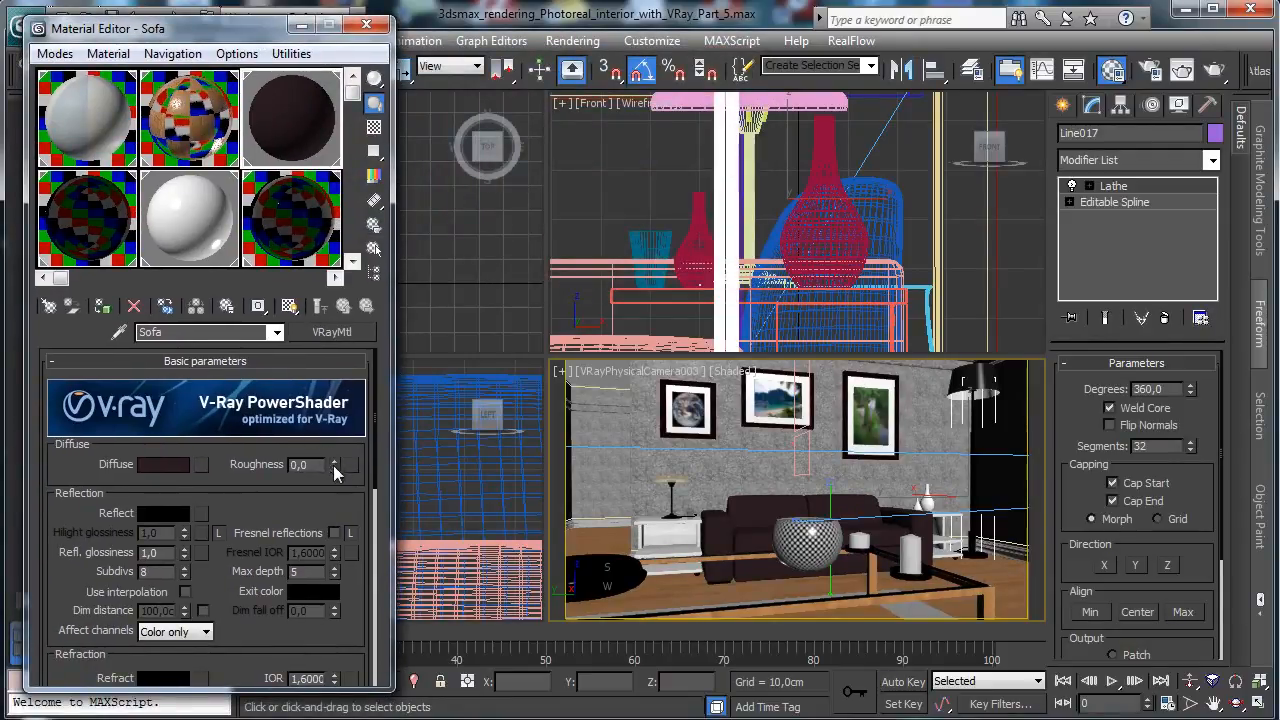
pyautogui.scroll(-2, 285, 505)
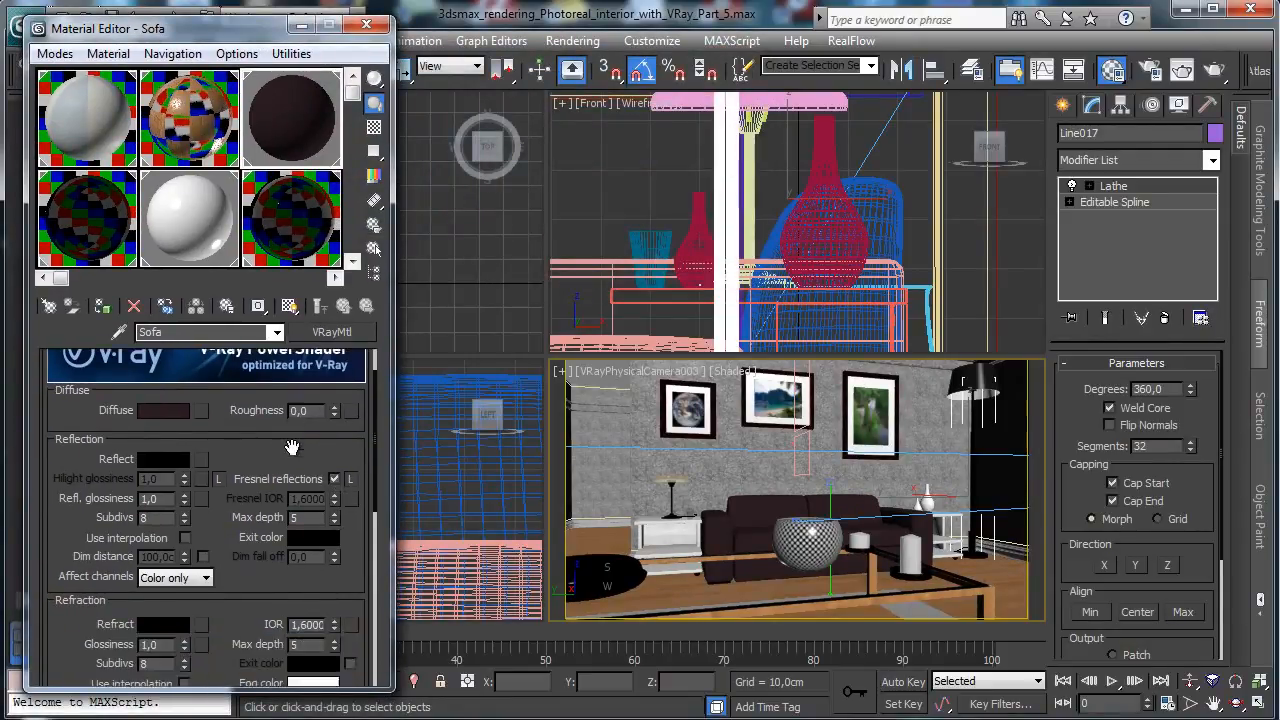
pyautogui.doubleClick(307, 624)
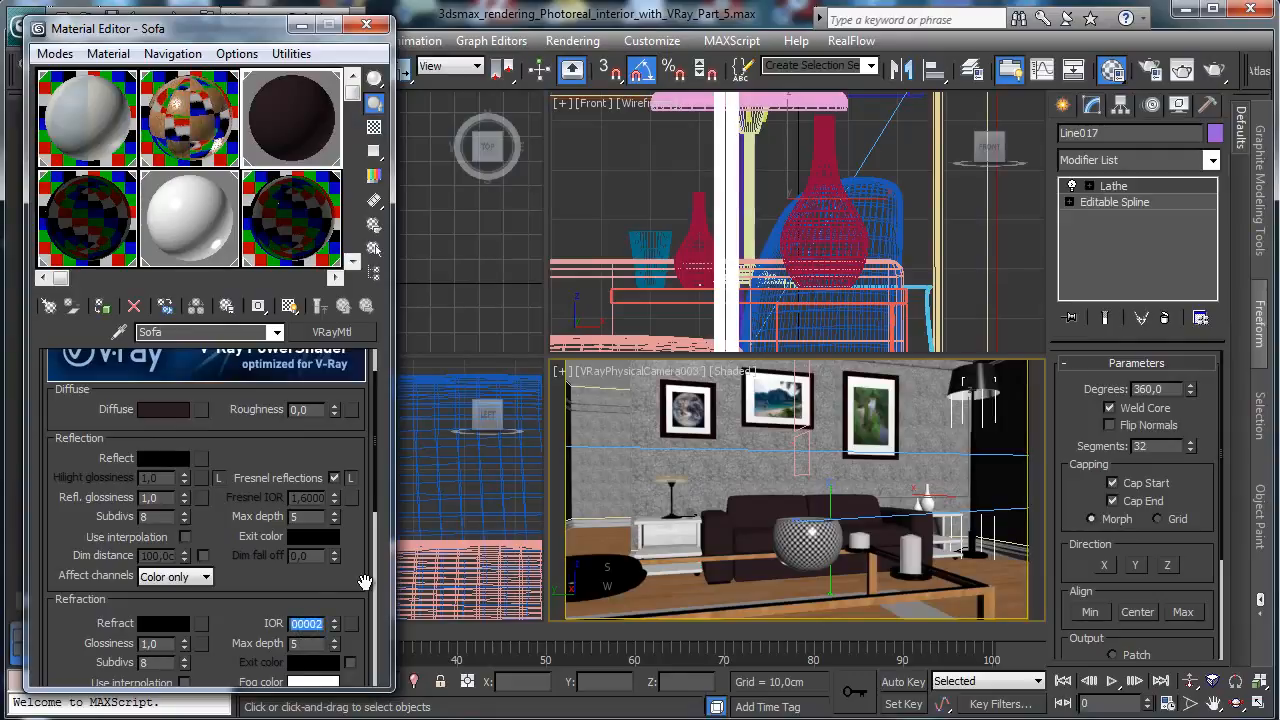
pyautogui.write('2')
# - Set the Sofa material's reflection colour to grey 91 and show the checkered background in its sample slot
pyautogui.click(170, 462)
pyautogui.moveTo(500, 133); pyautogui.dragTo(507, 149)
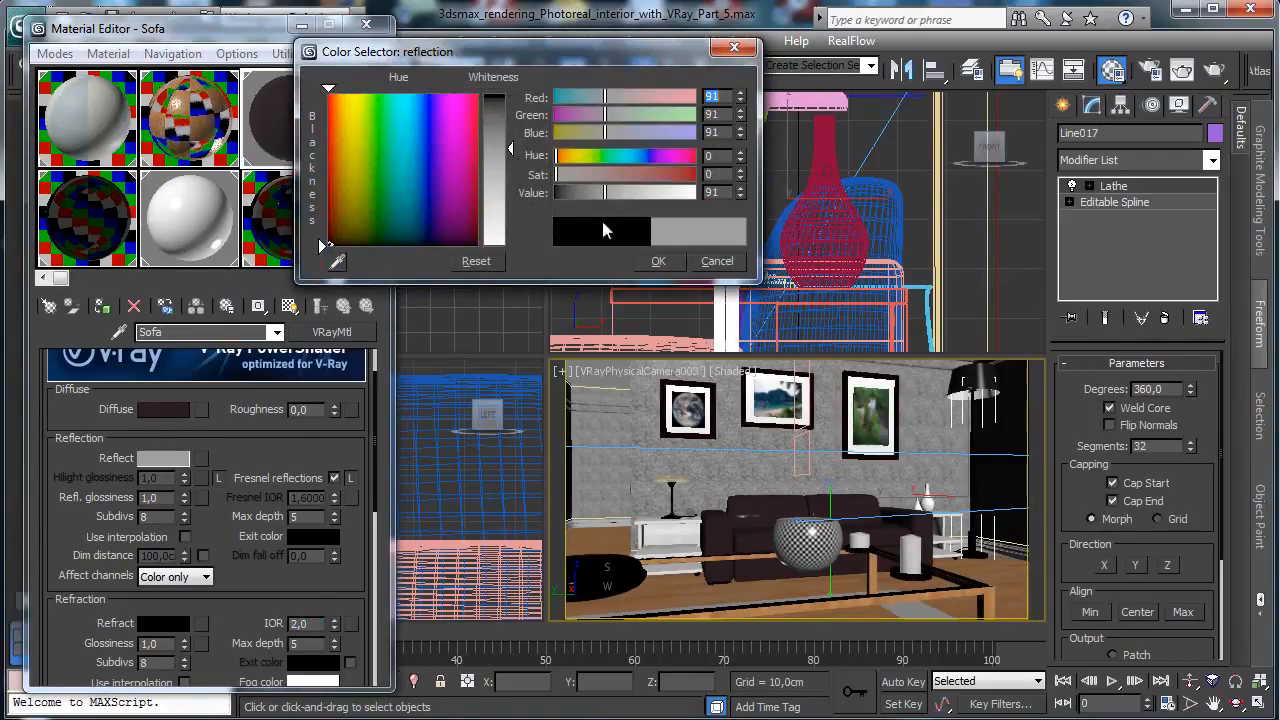
pyautogui.click(658, 261)
pyautogui.click(374, 129)
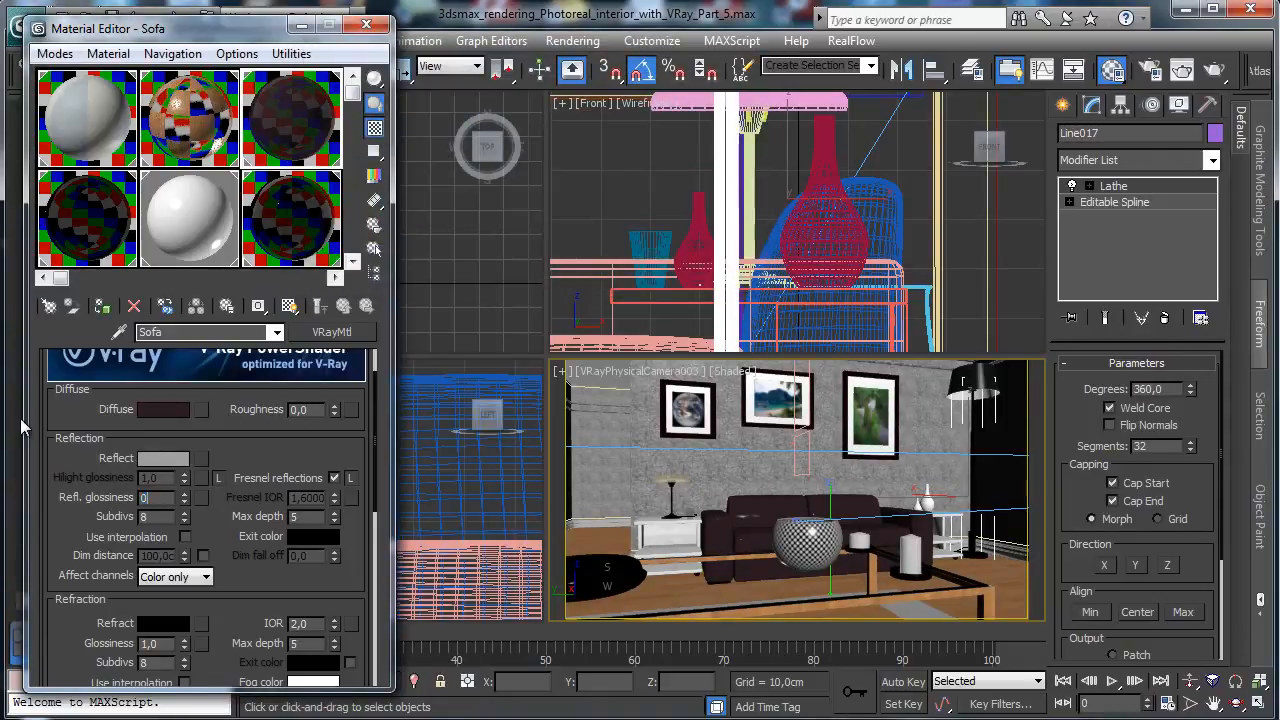
# - Set the Sofa material's reflection glossiness to 0.65, reflection subdivisions to 16 and BRDF anisotropy to 0.3
pyautogui.press('Return')
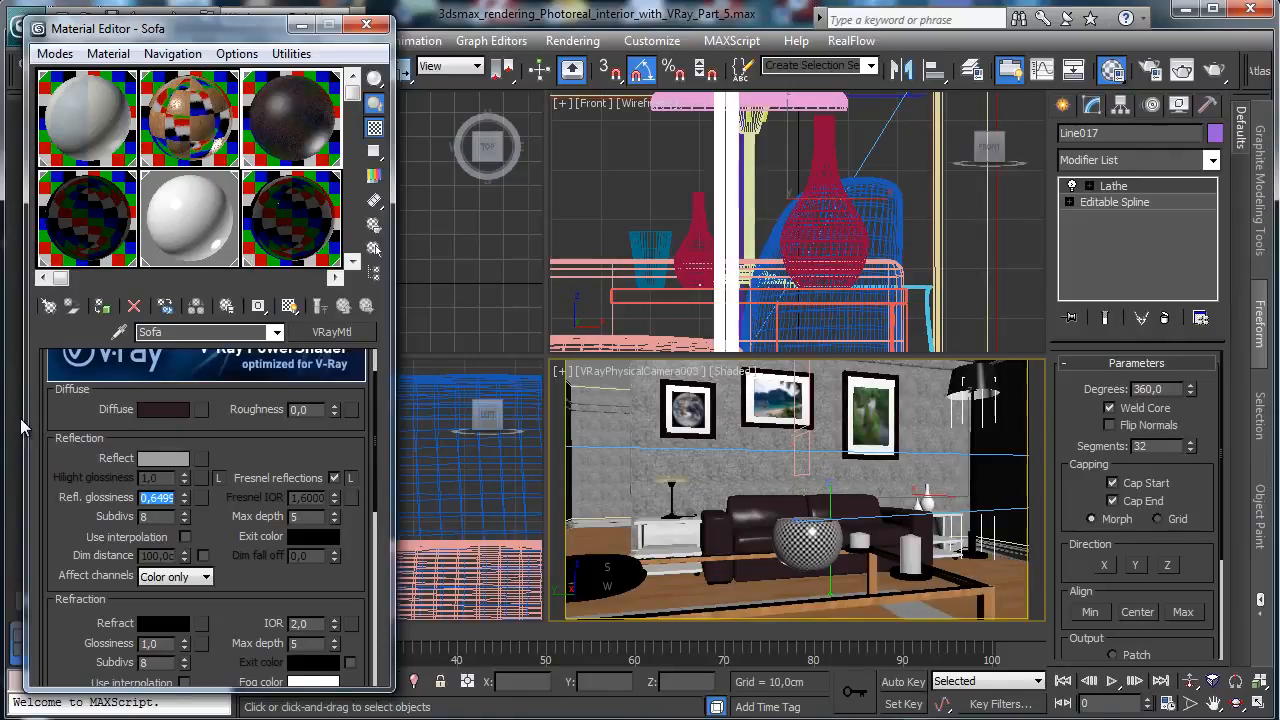
pyautogui.doubleClick(150, 516)
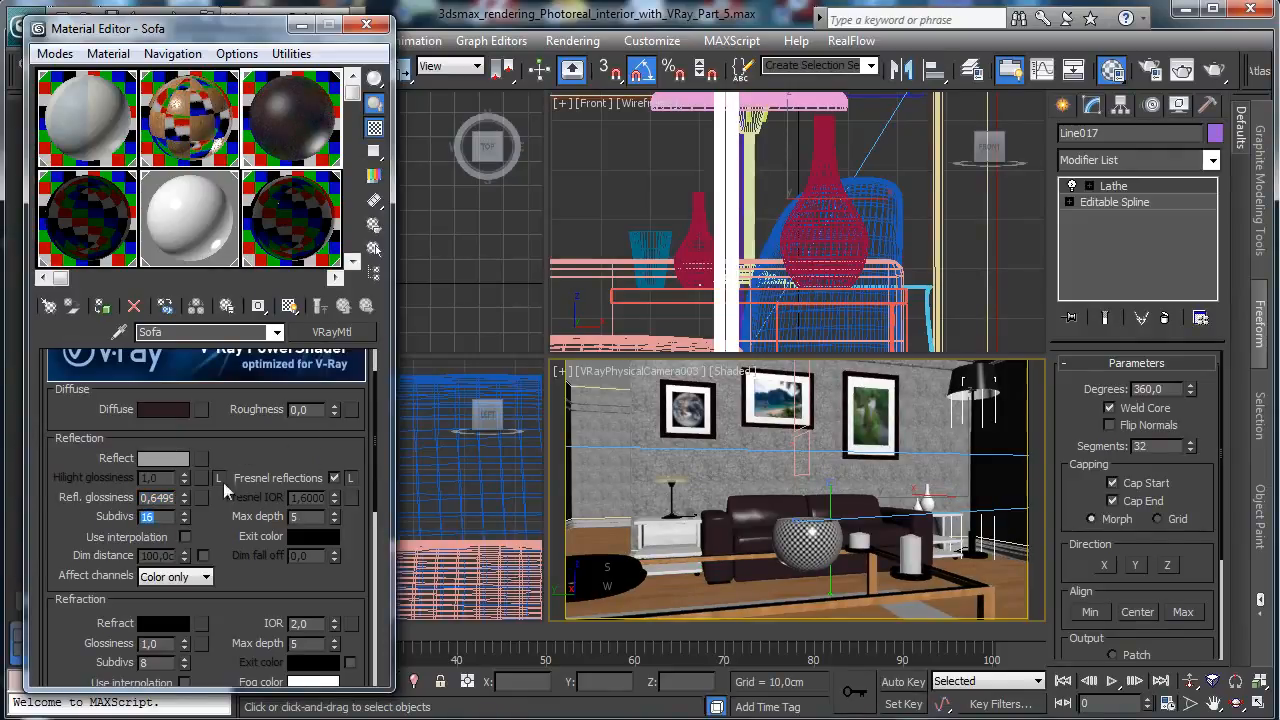
pyautogui.scroll(-8, 215, 525)
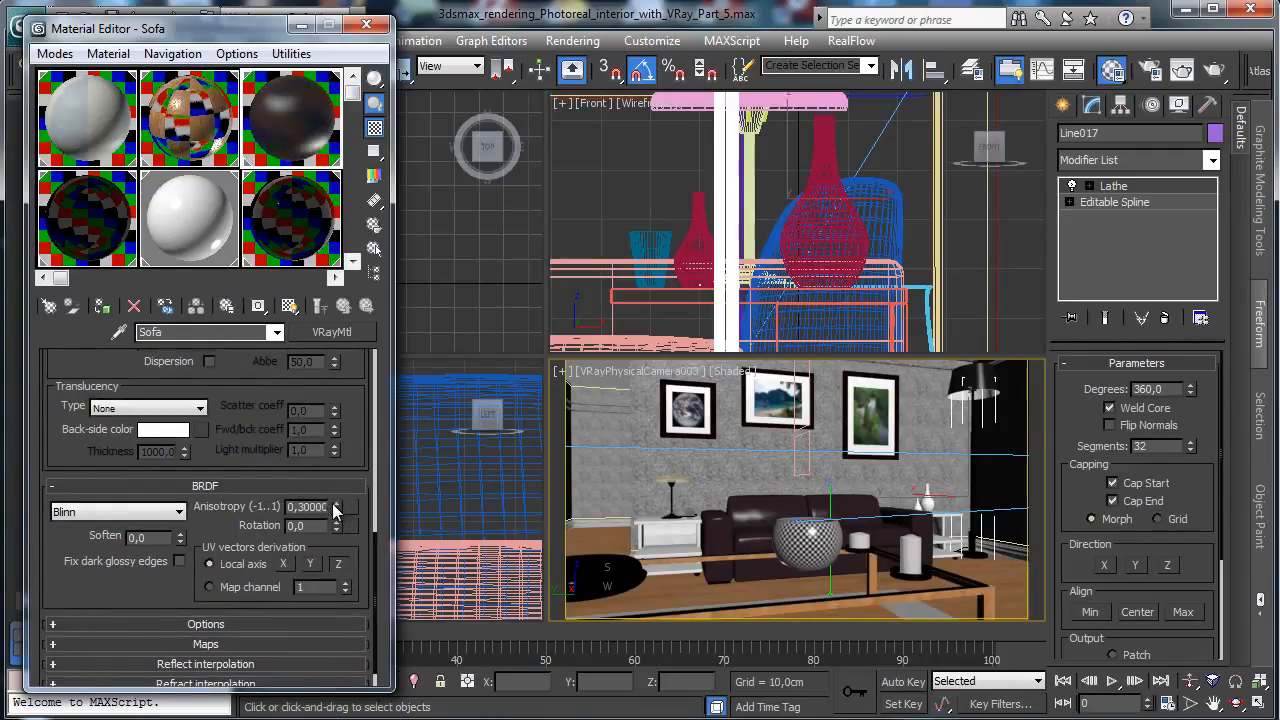
# - Tint the Sofa material's reflection colour purple with RGB 91, 53, 91
pyautogui.scroll(8, 232, 383)
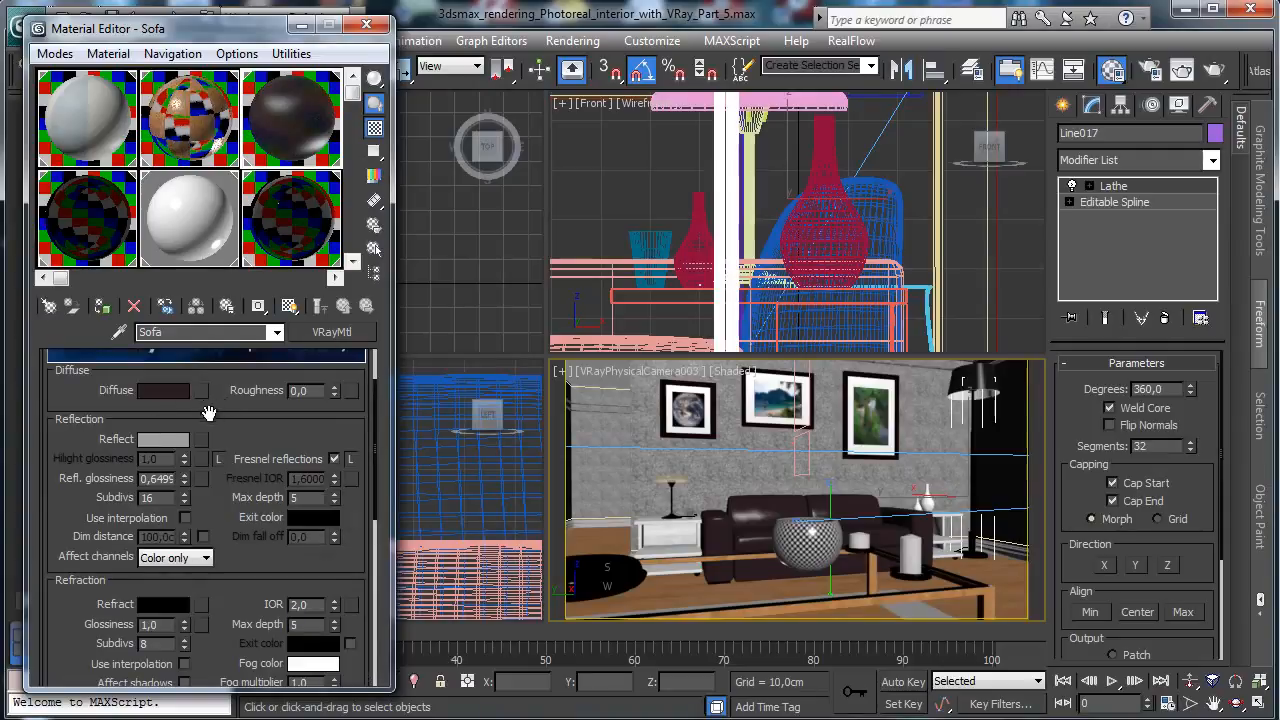
pyautogui.click(163, 439)
pyautogui.click(591, 115)
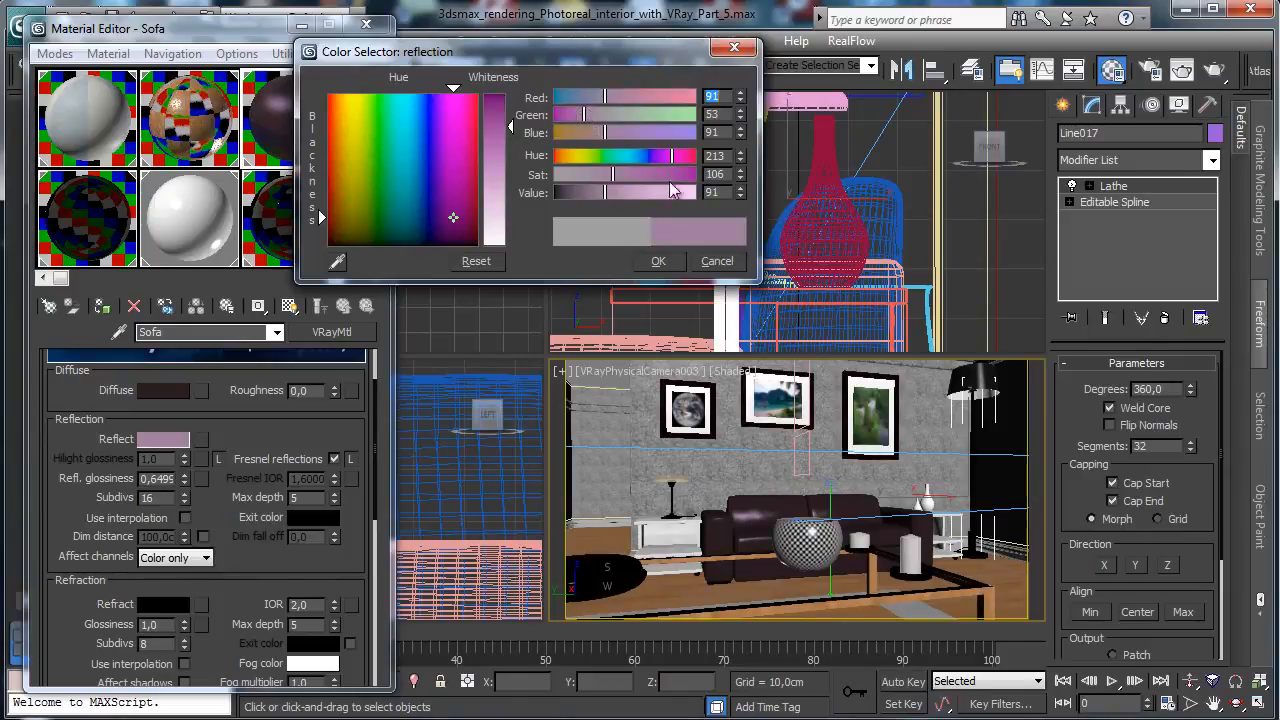
pyautogui.click(658, 261)
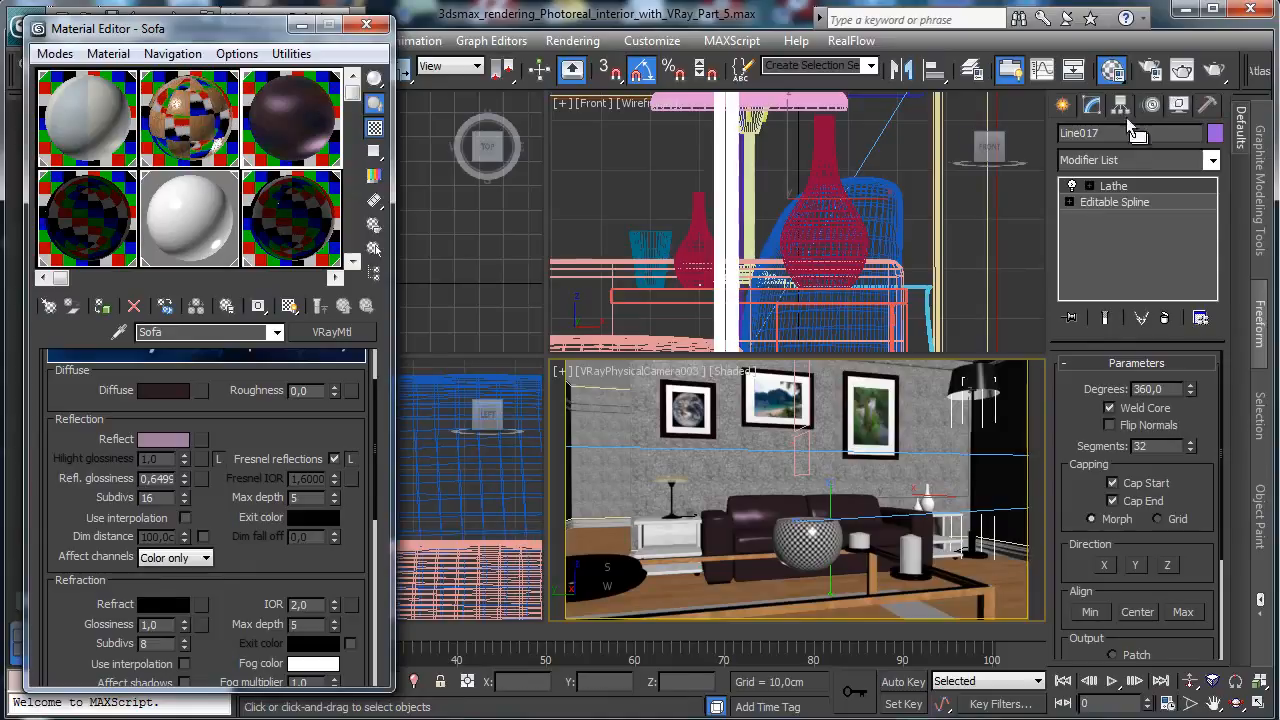
# - Test-render the camera view at 720 x 404 within a region around the sofa, mark a tighter region and minimize the frame buffer
pyautogui.press('F10')
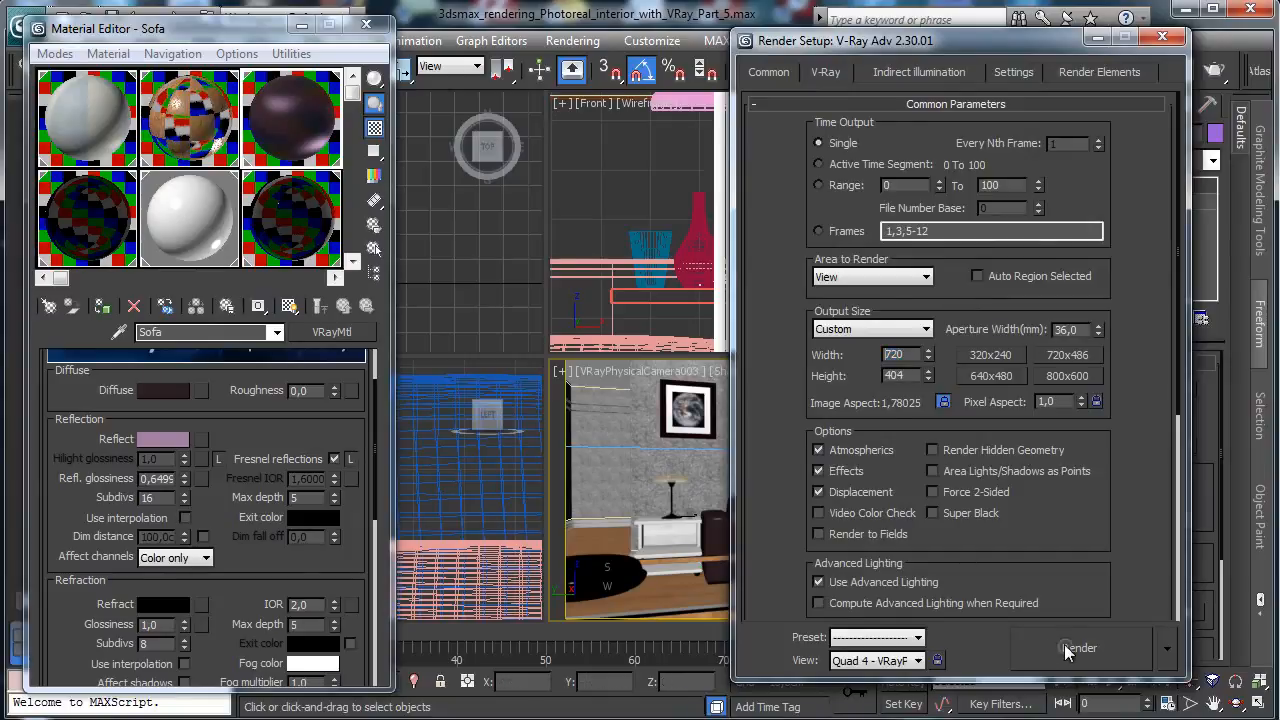
pyautogui.click(1064, 645)
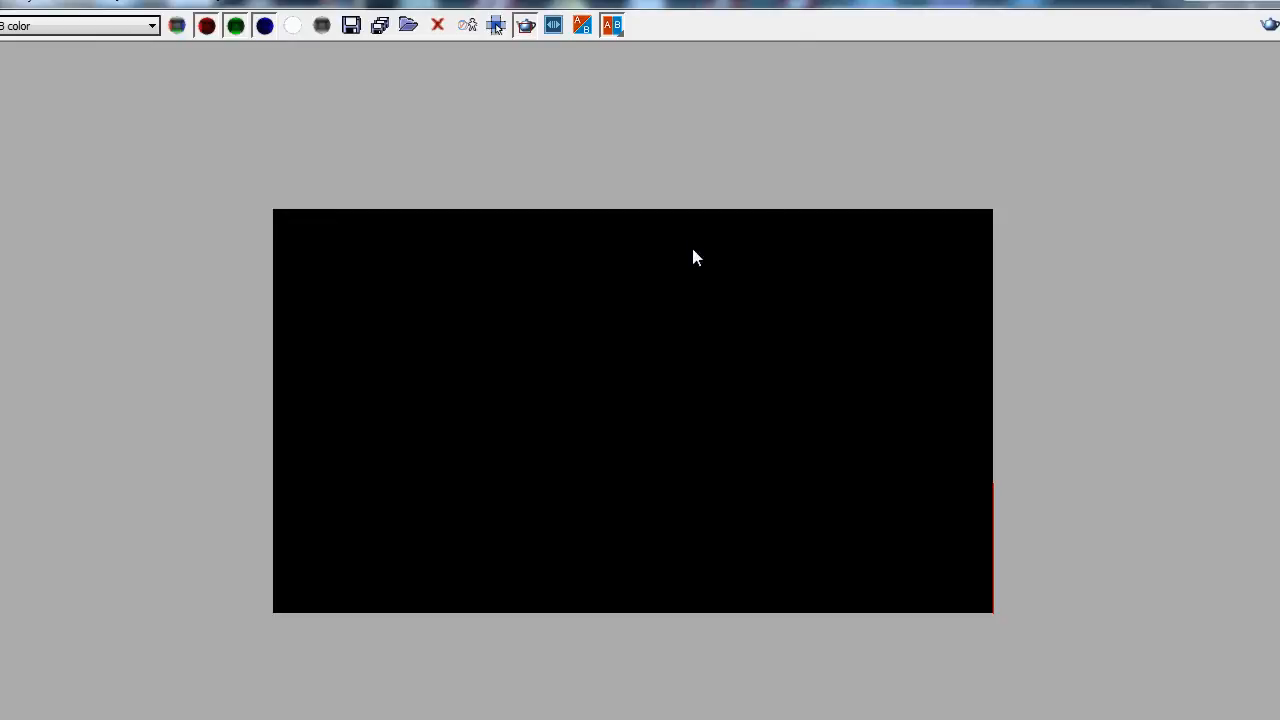
pyautogui.moveTo(470, 363); pyautogui.dragTo(1000, 535)
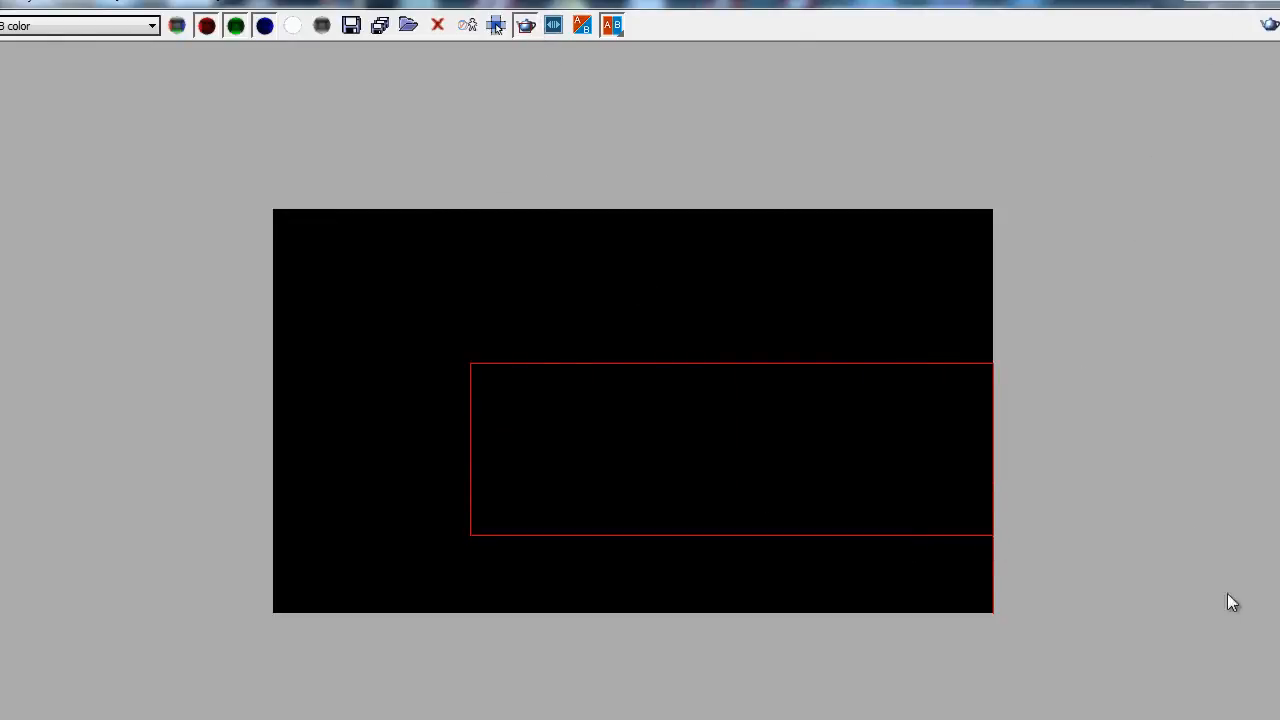
pyautogui.moveTo(1279, 719); pyautogui.dragTo(1125, 625)
pyautogui.click(1105, 25)
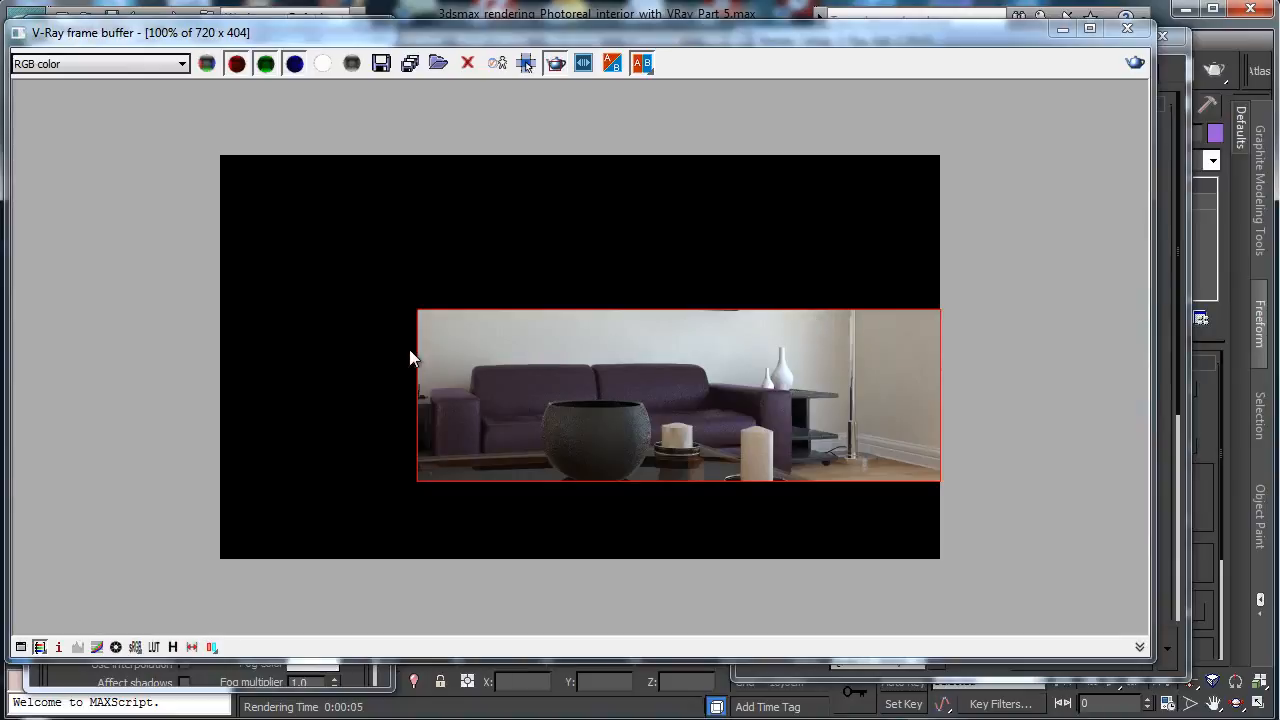
pyautogui.moveTo(422, 350); pyautogui.dragTo(821, 524)
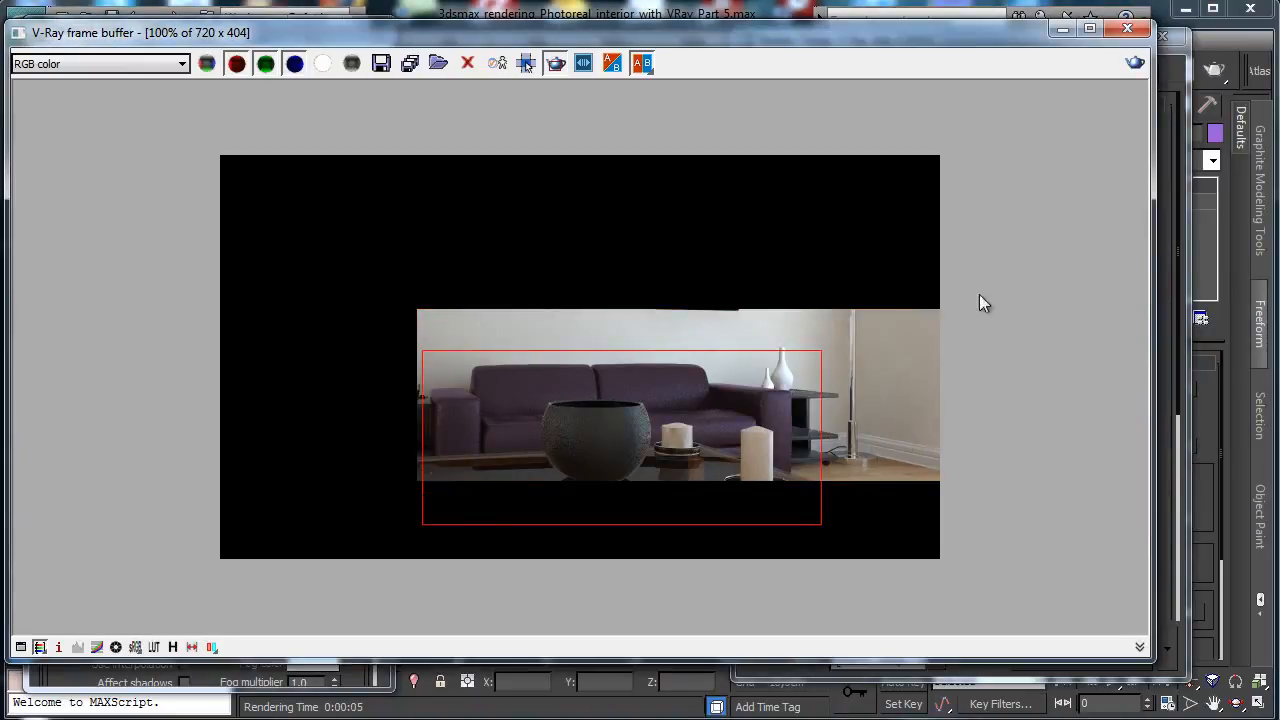
pyautogui.click(1062, 29)
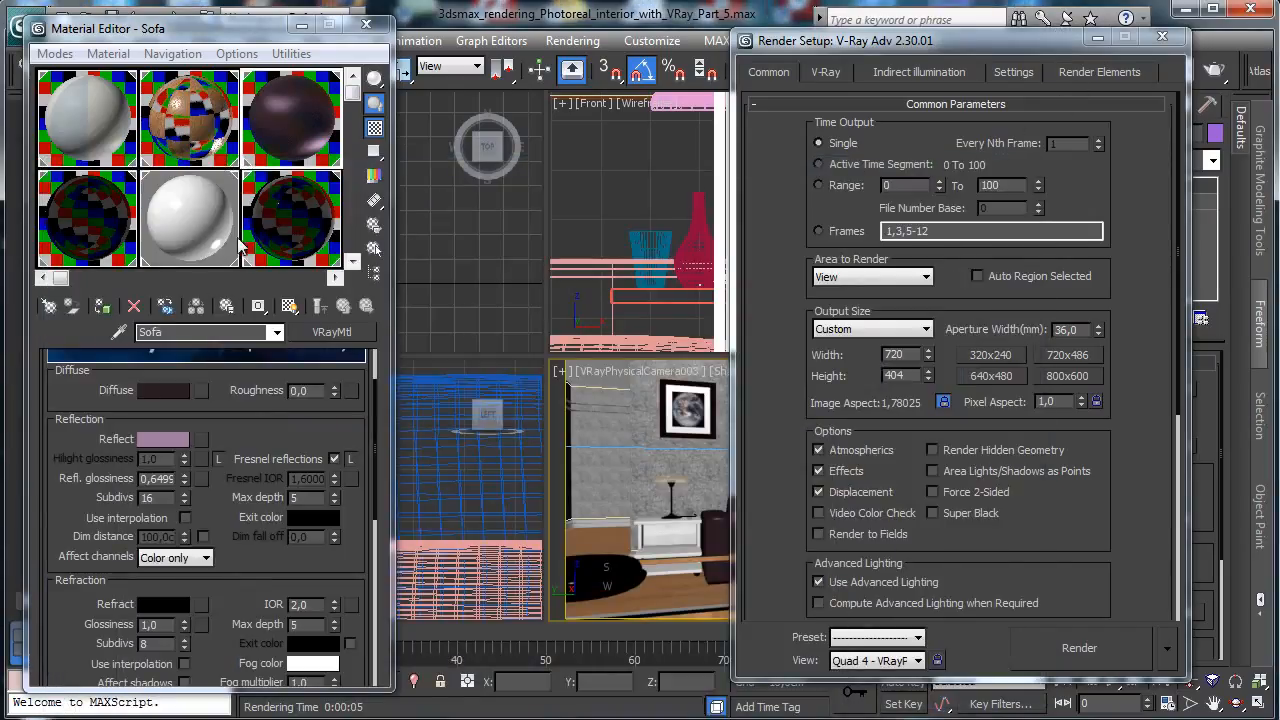
# - Lower the saturation of the Sofa material's diffuse colour to about 93
pyautogui.click(162, 398)
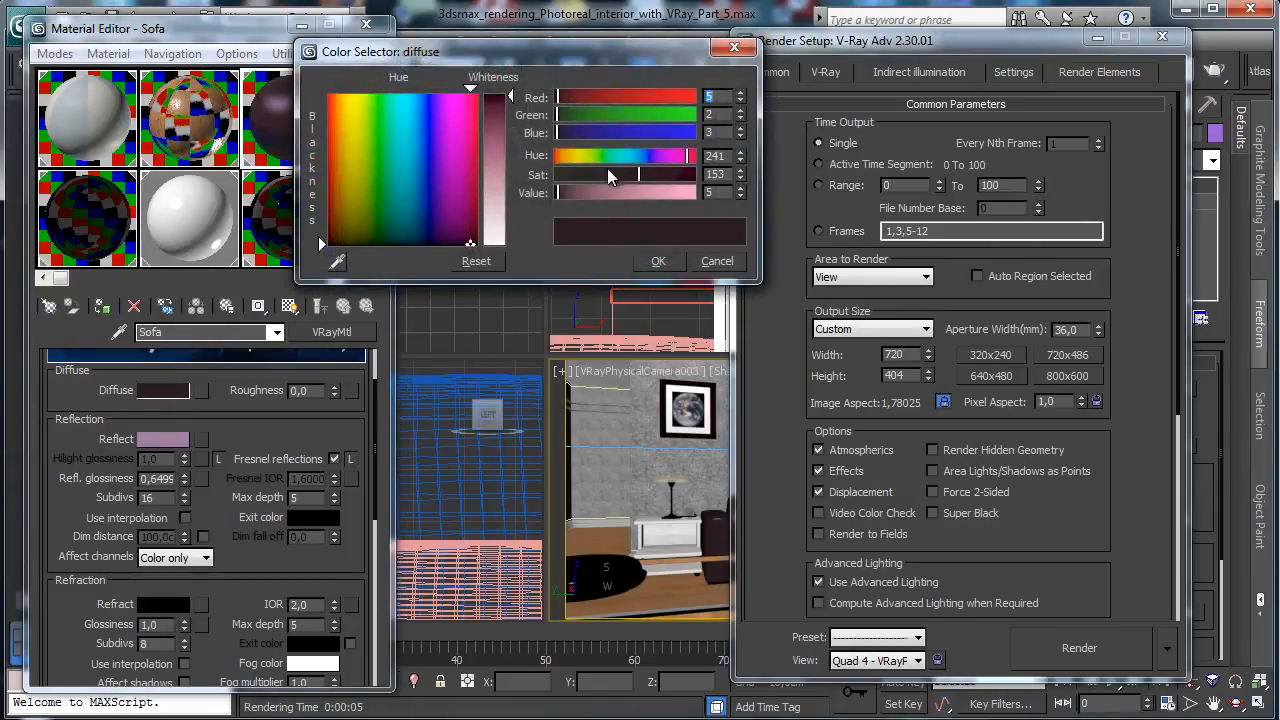
pyautogui.click(616, 175)
pyautogui.moveTo(616, 175); pyautogui.dragTo(601, 183)
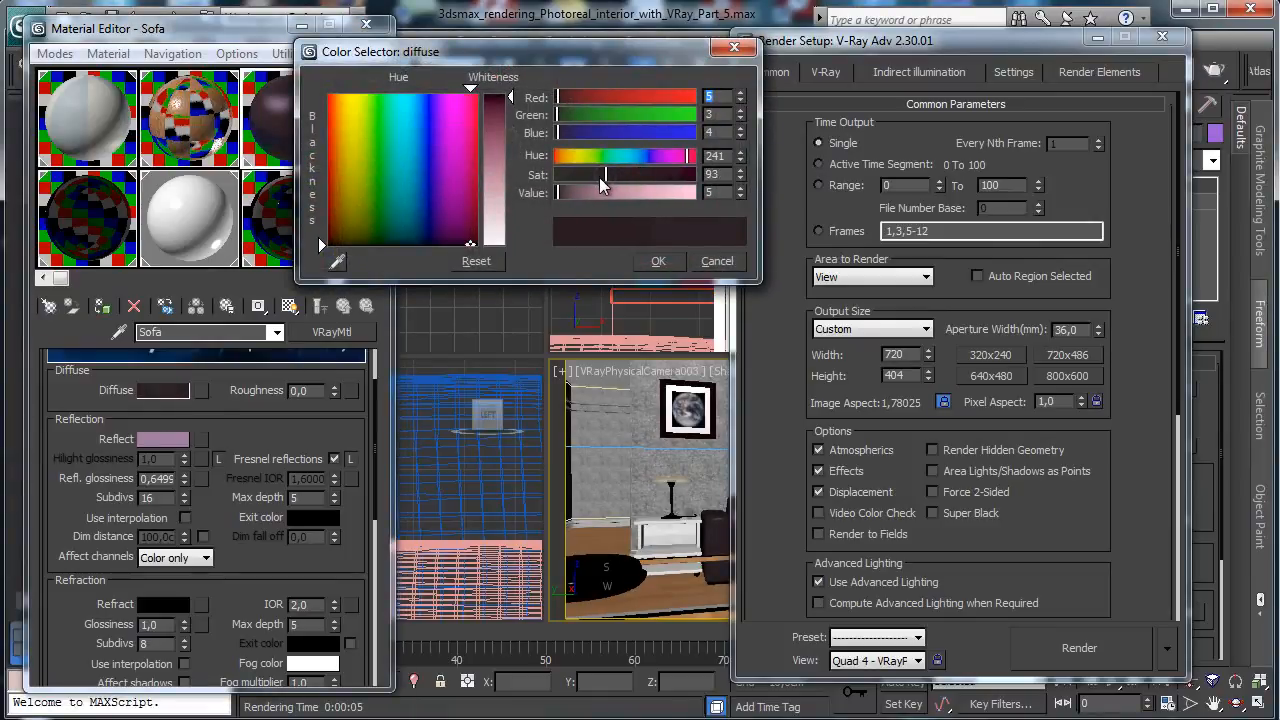
pyautogui.click(658, 261)
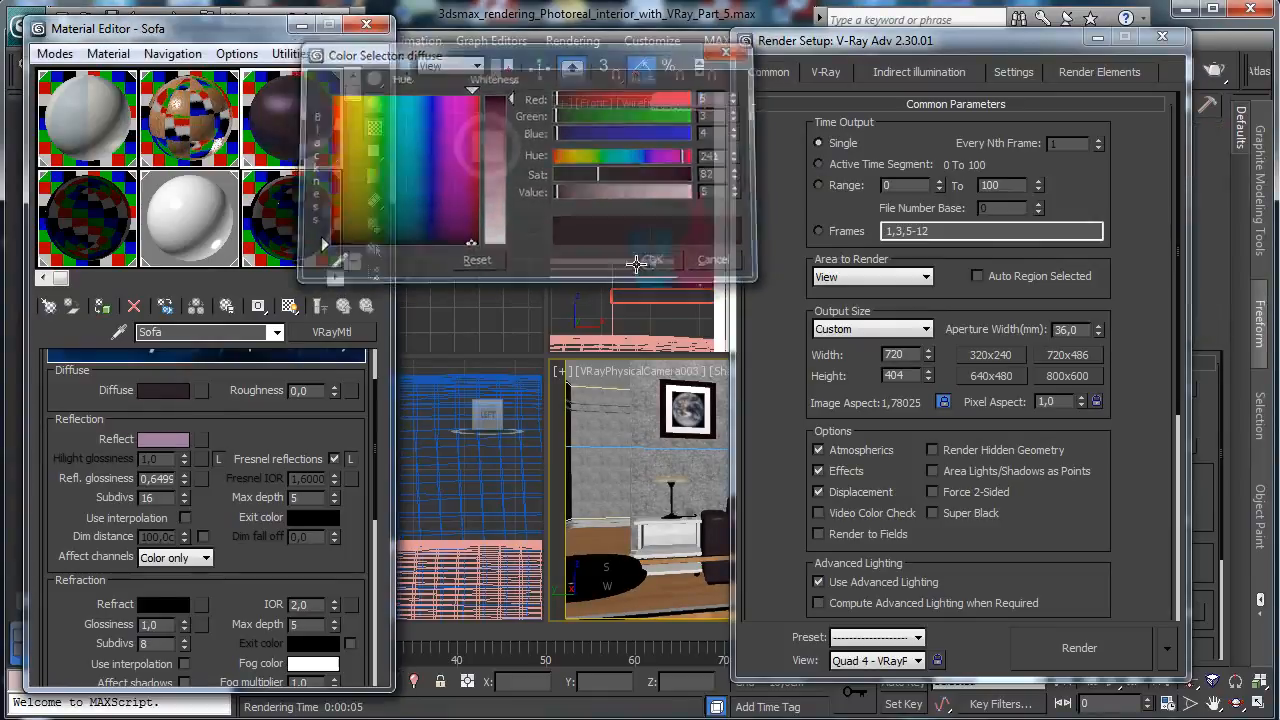
# - Desaturate the Sofa material's reflection colour to RGB 91, 78, 91 and reduce its diffuse colour's saturation further
pyautogui.click(165, 440)
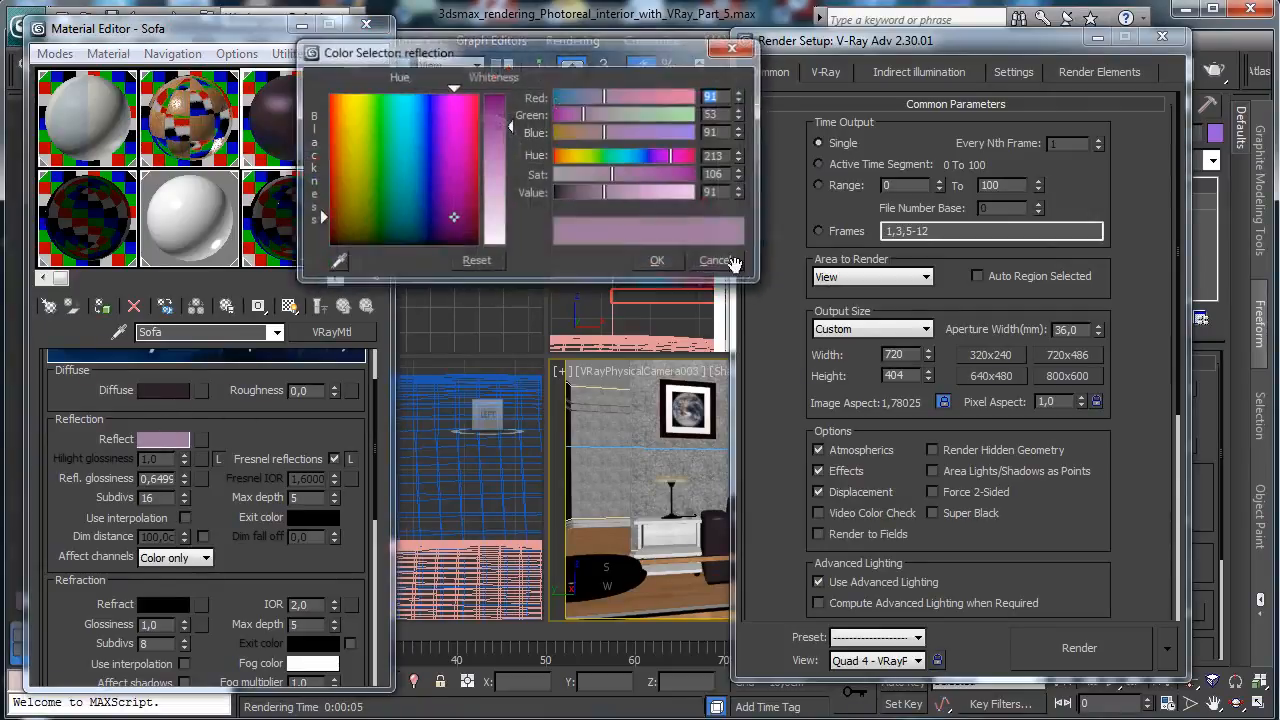
pyautogui.click(597, 174)
pyautogui.moveTo(593, 174); pyautogui.dragTo(572, 173)
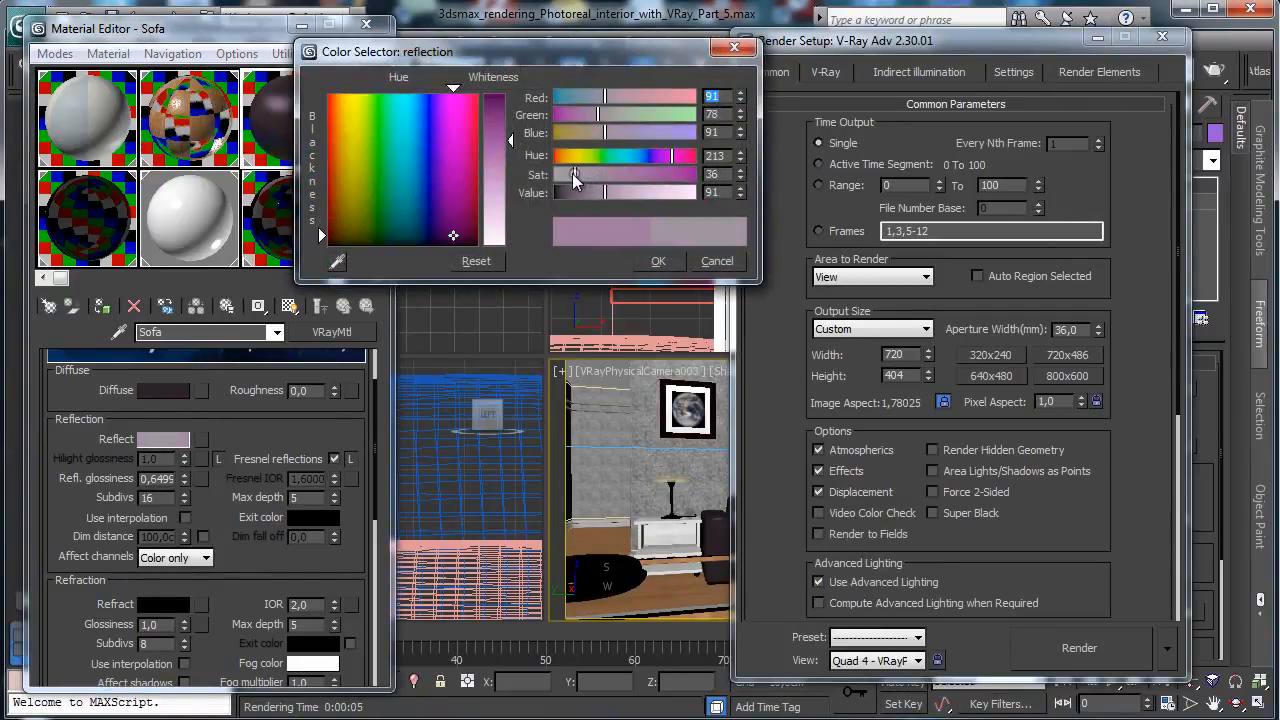
pyautogui.click(658, 261)
pyautogui.click(165, 392)
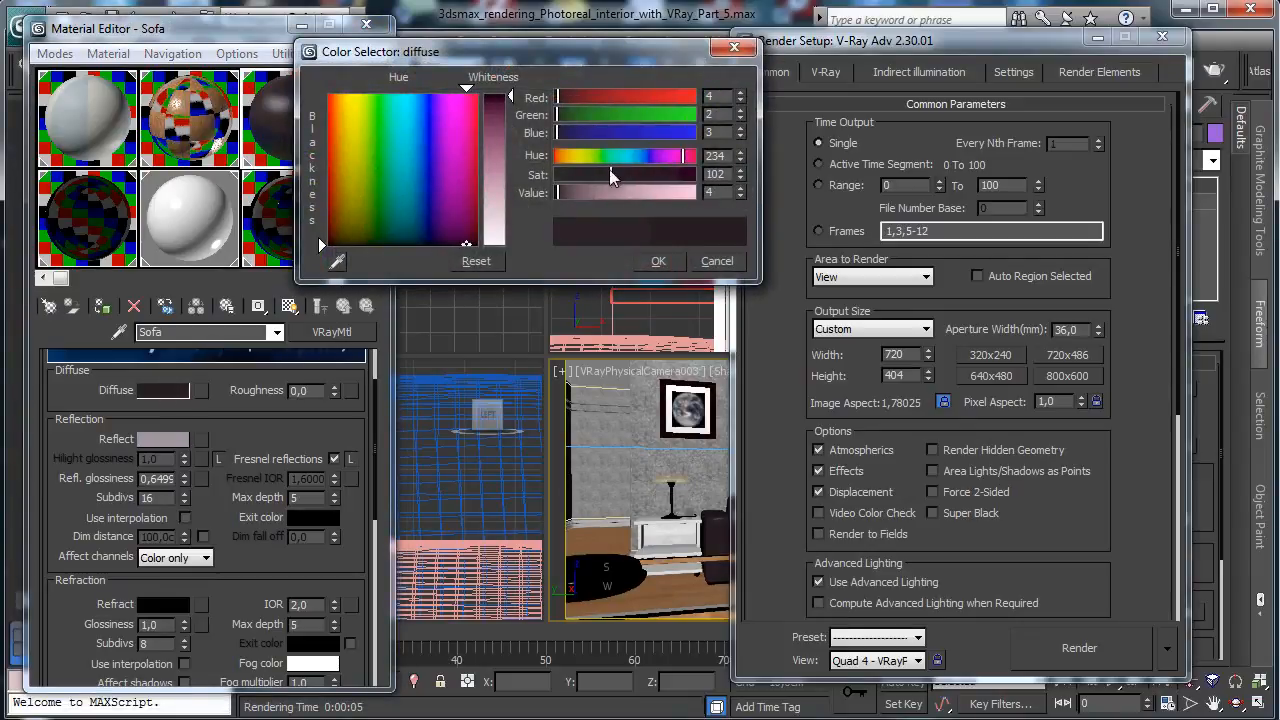
pyautogui.moveTo(611, 174); pyautogui.dragTo(597, 180)
pyautogui.click(658, 261)
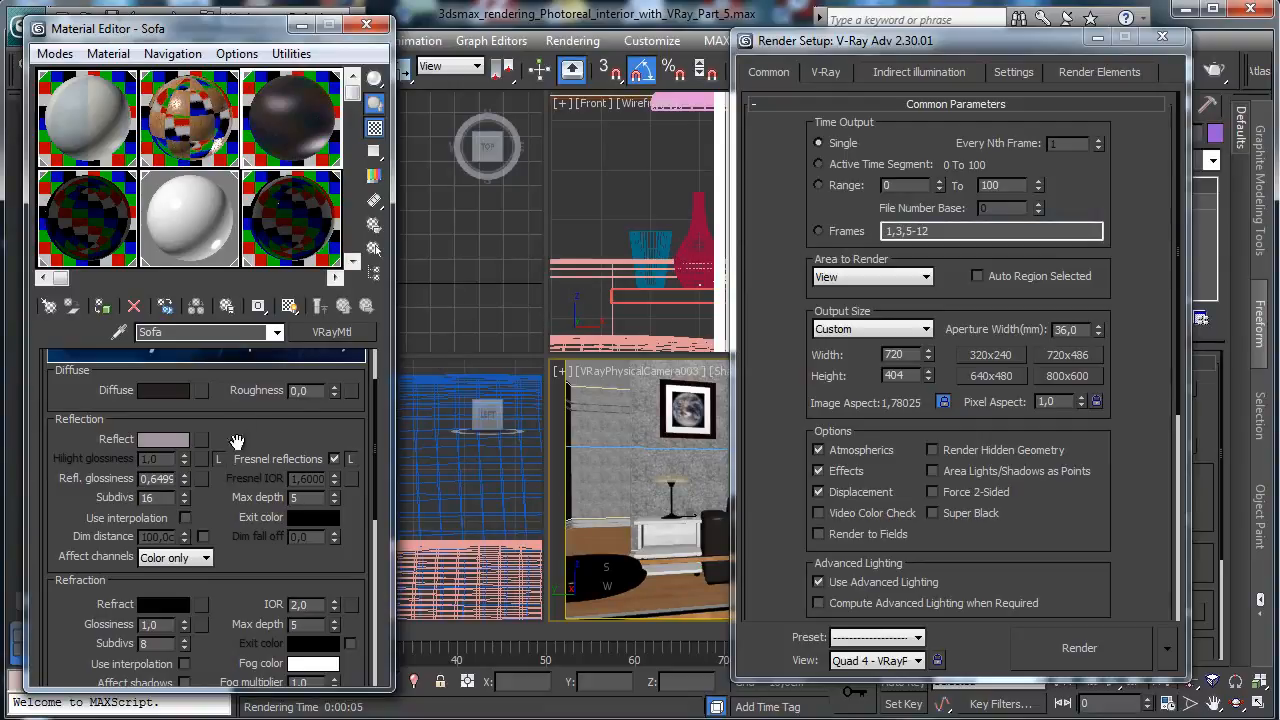
# - Set the Sofa material's reflection glossiness to 0.4 and test-render the sofa region
pyautogui.moveTo(150, 478); pyautogui.dragTo(248, 476)
pyautogui.write('1')
pyautogui.press('Return')
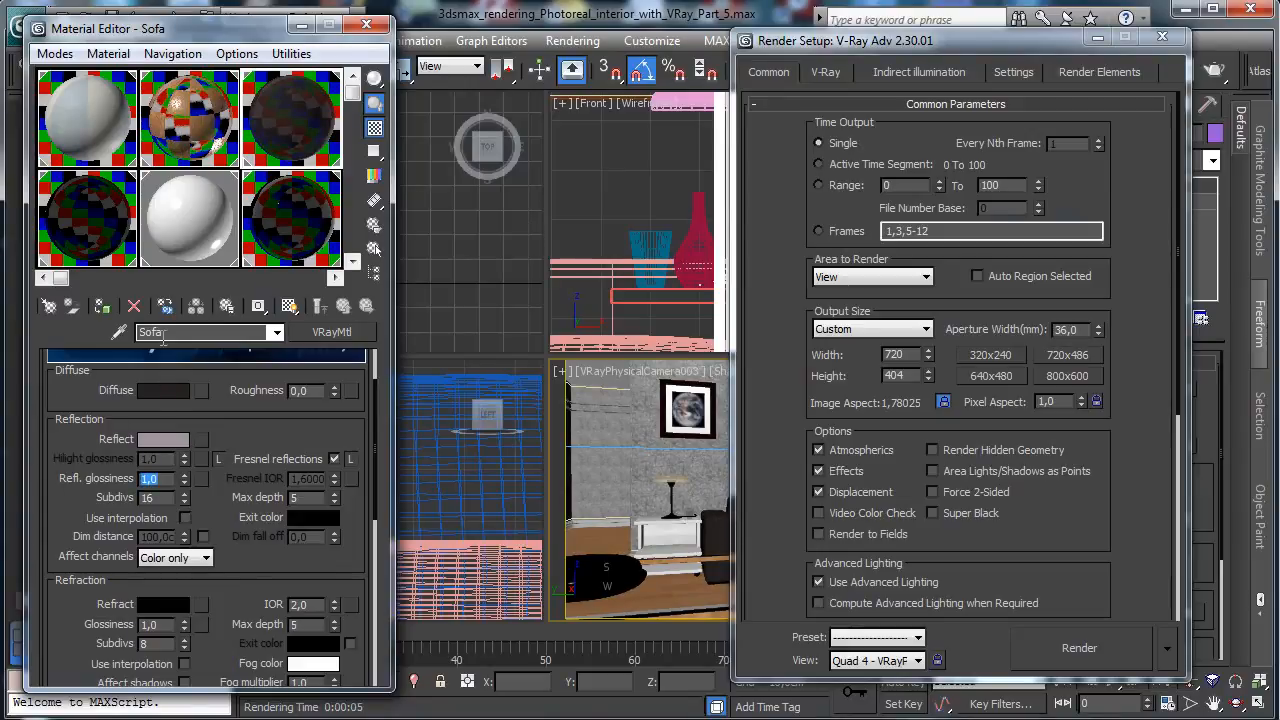
pyautogui.write('0,4')
pyautogui.press('Return')
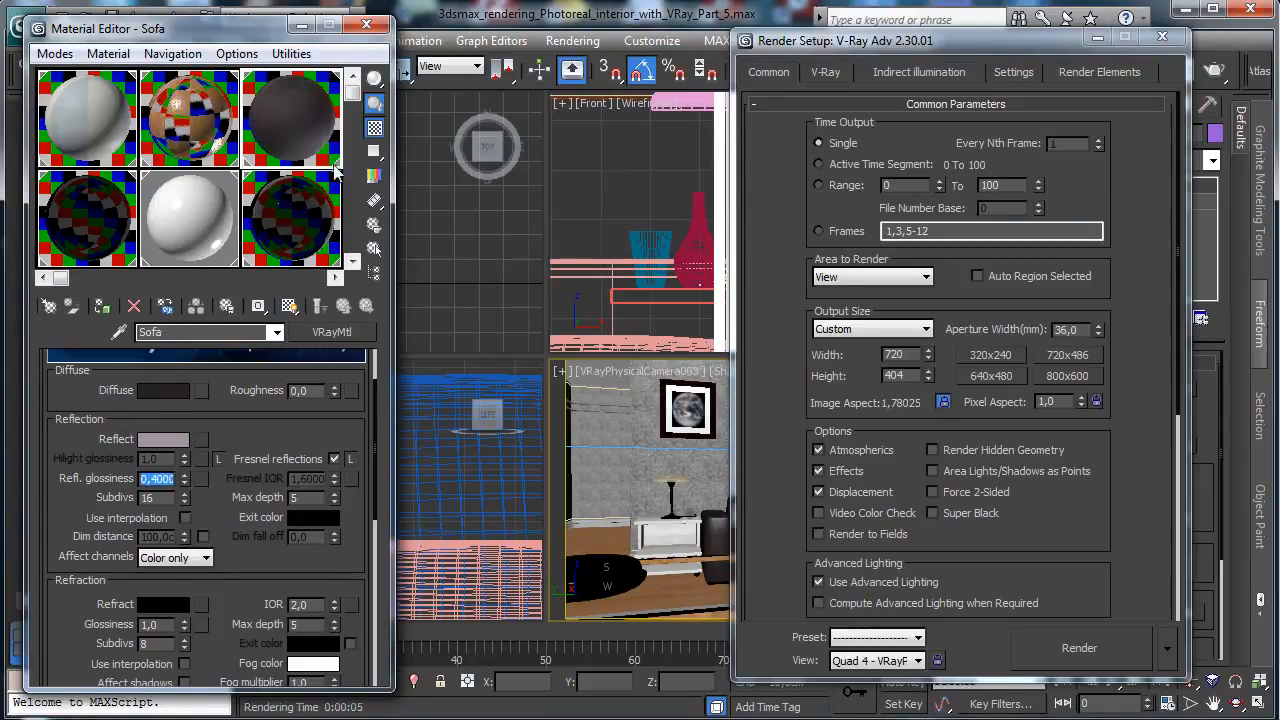
pyautogui.click(1132, 658)
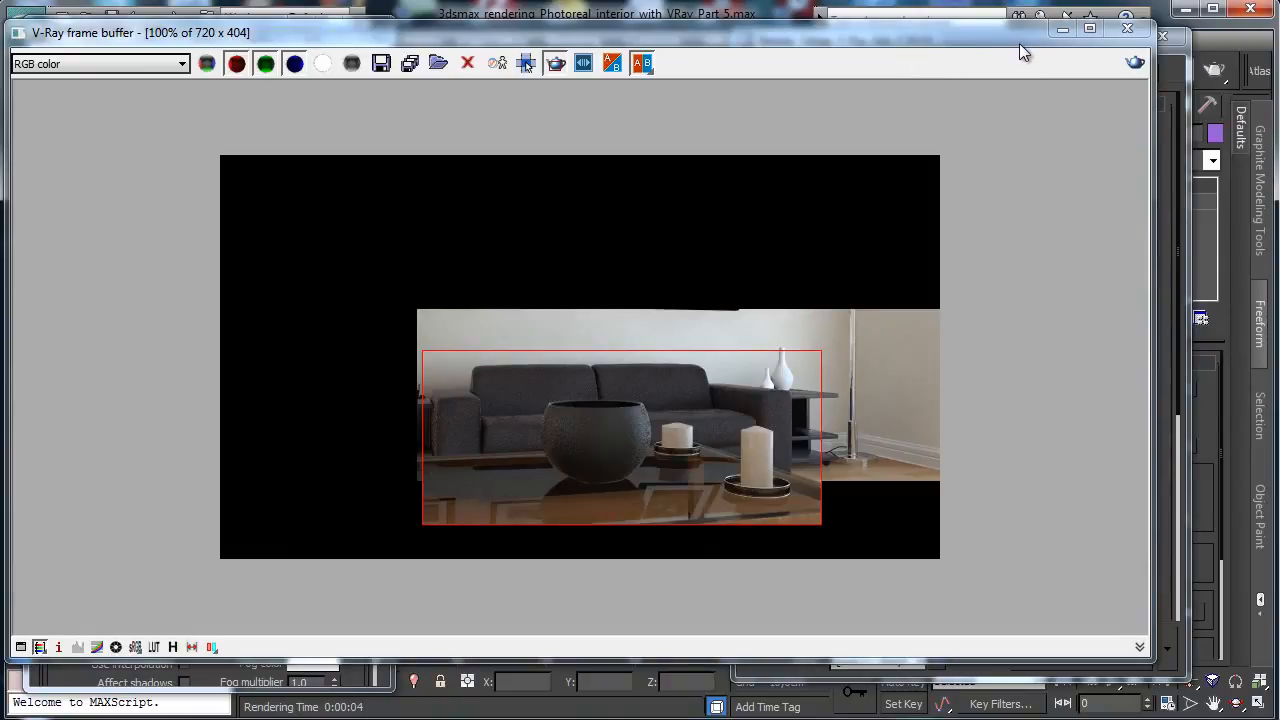
pyautogui.click(1063, 31)
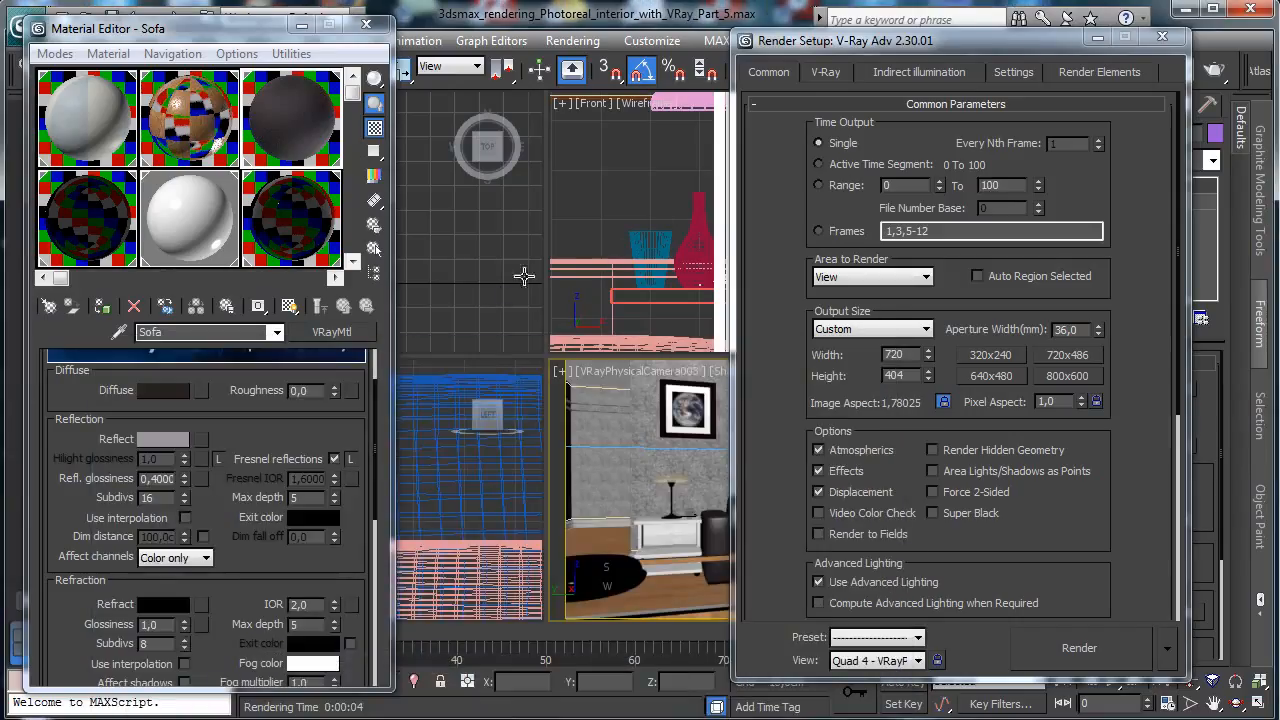
# - Assign a Noise map of the Turbulence type to the Sofa material's bump slot and test-render the sofa region
pyautogui.scroll(-5, 258, 500)
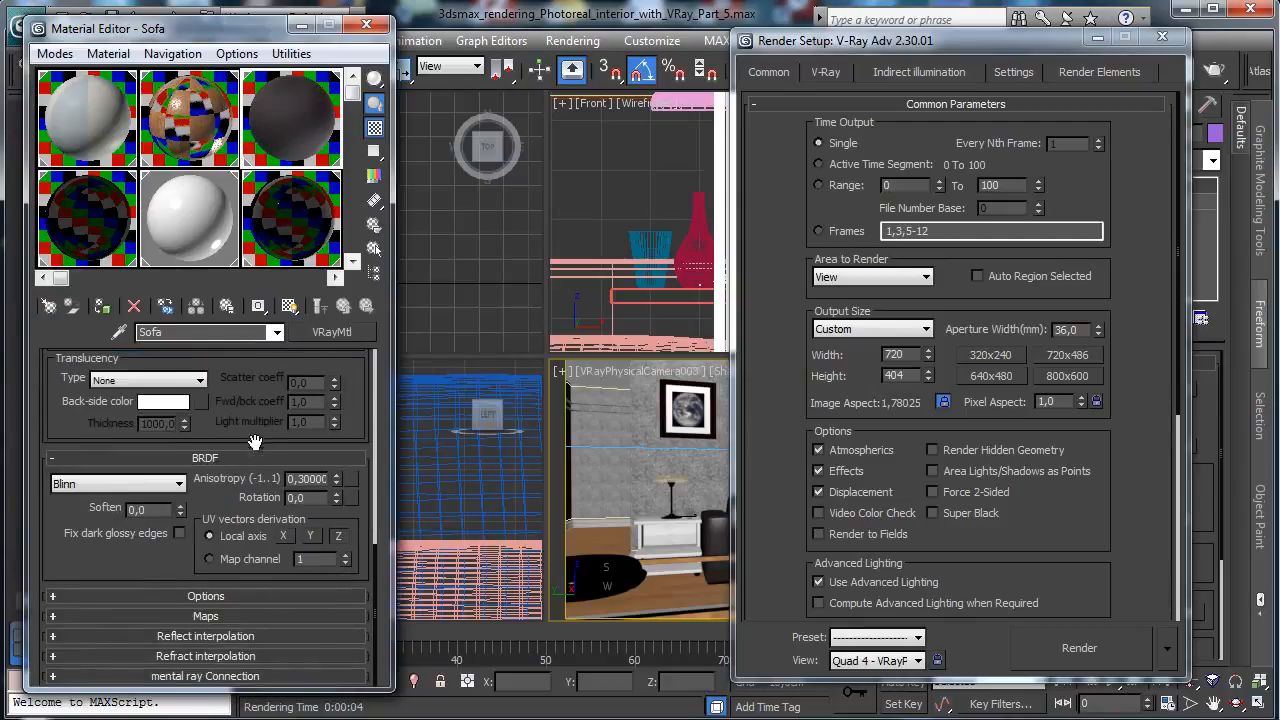
pyautogui.click(222, 616)
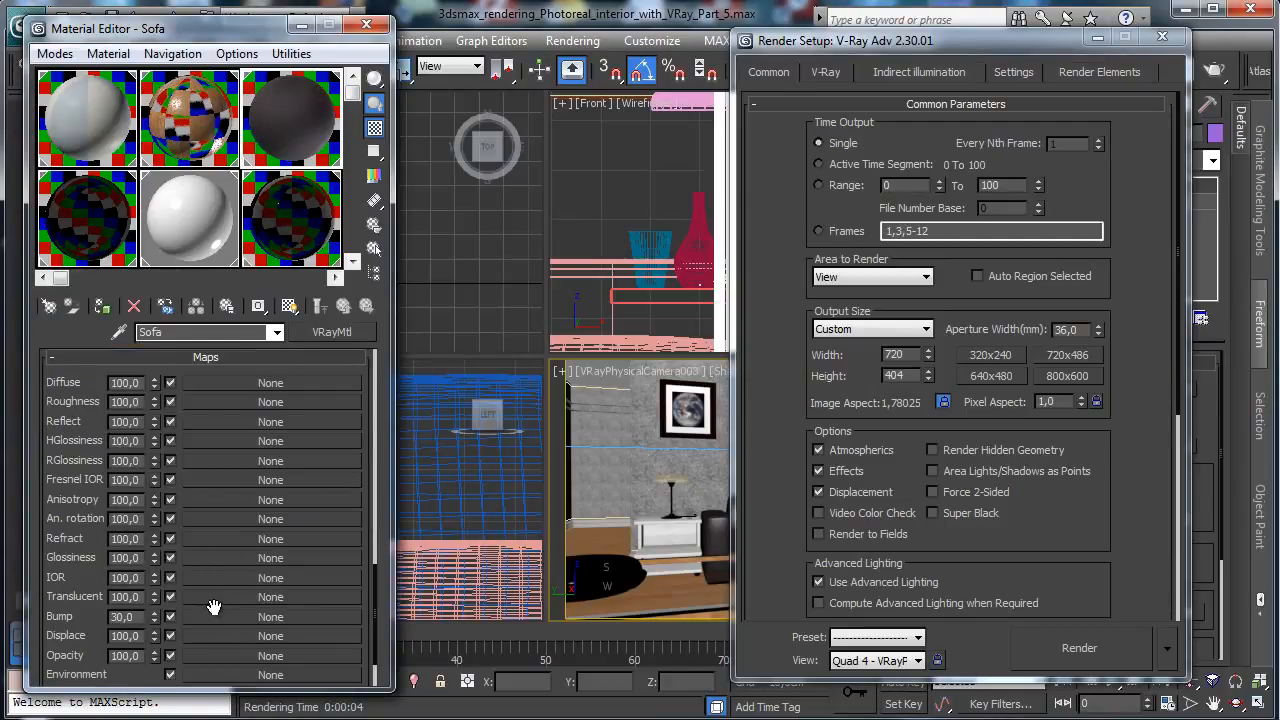
pyautogui.click(250, 606)
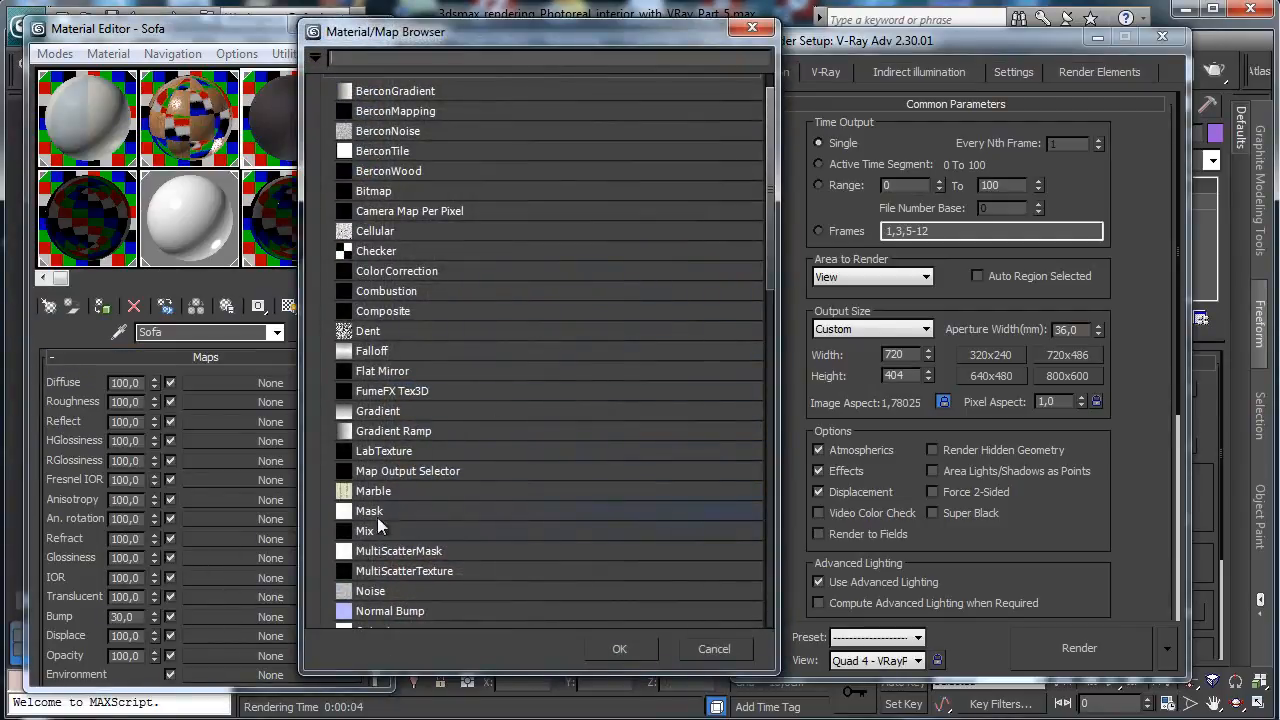
pyautogui.doubleClick(380, 596)
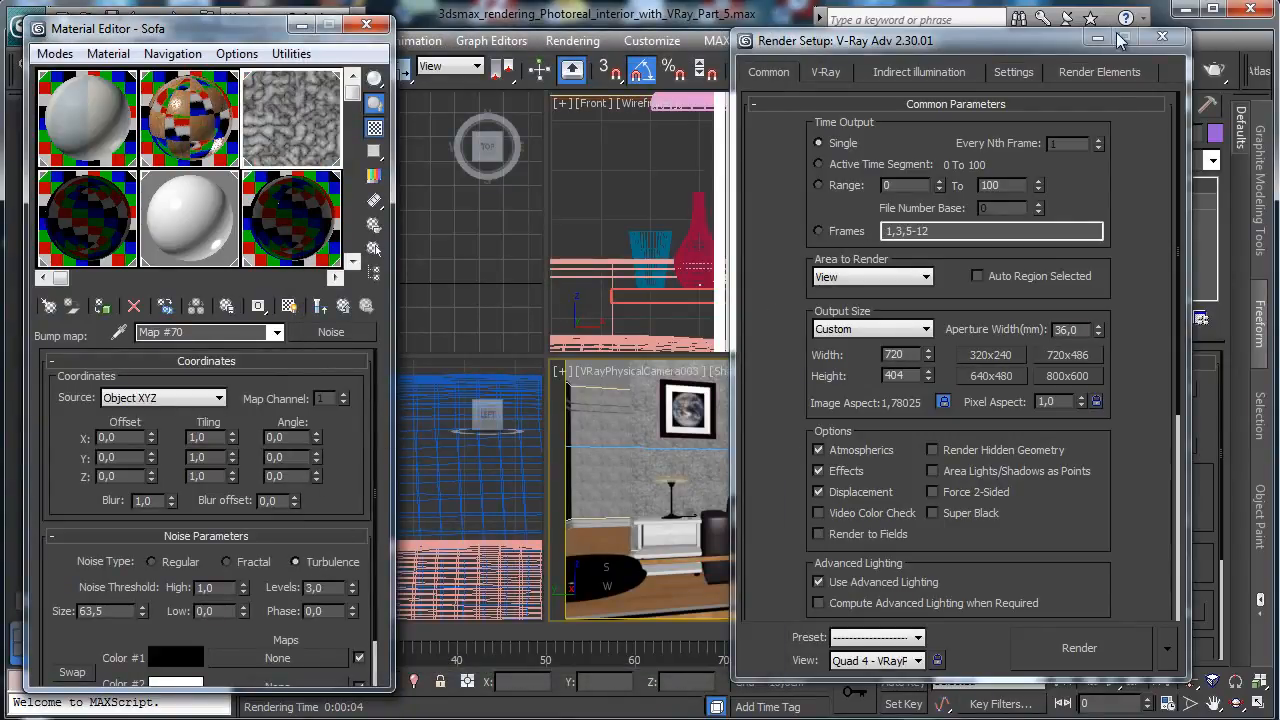
pyautogui.click(1162, 36)
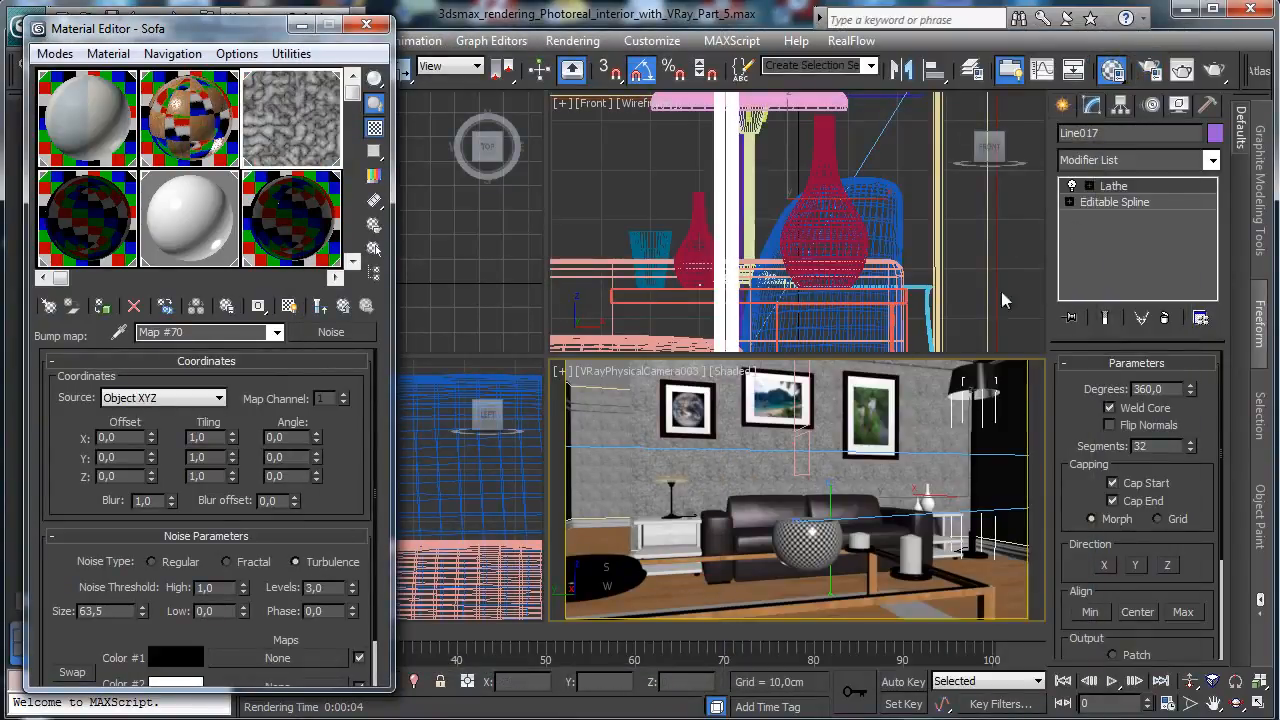
pyautogui.click(1213, 69)
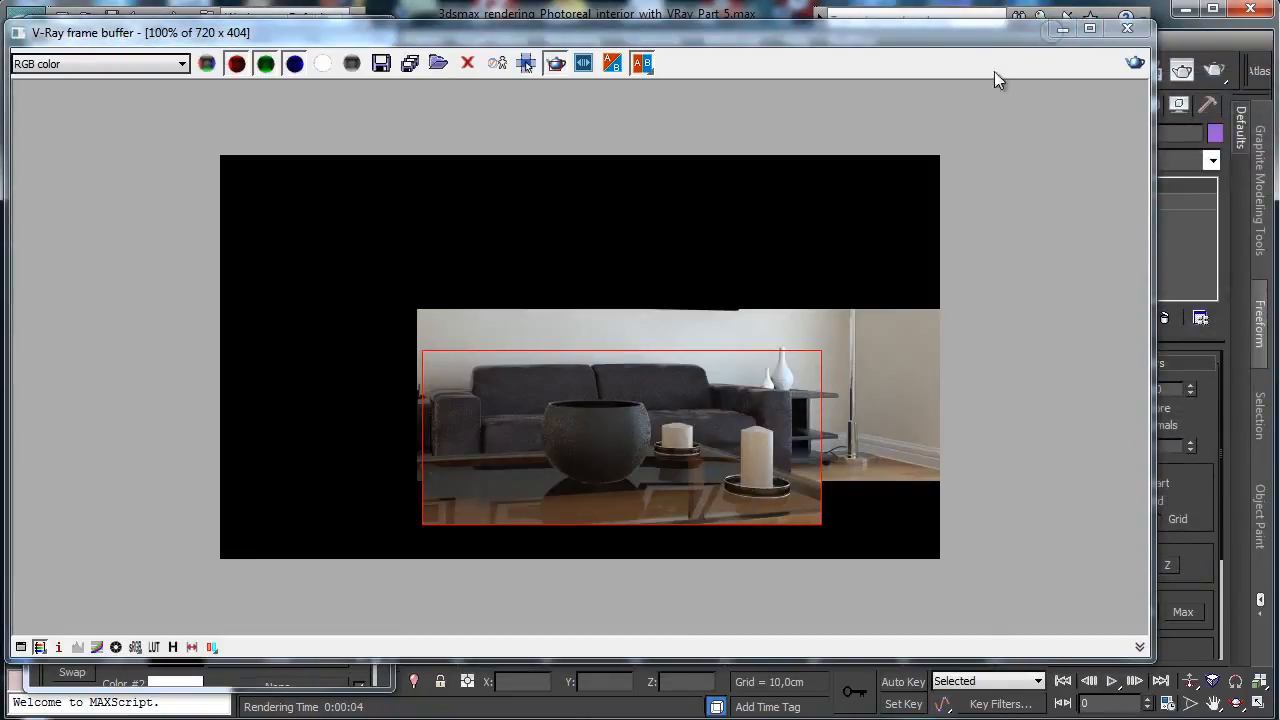
pyautogui.click(1060, 31)
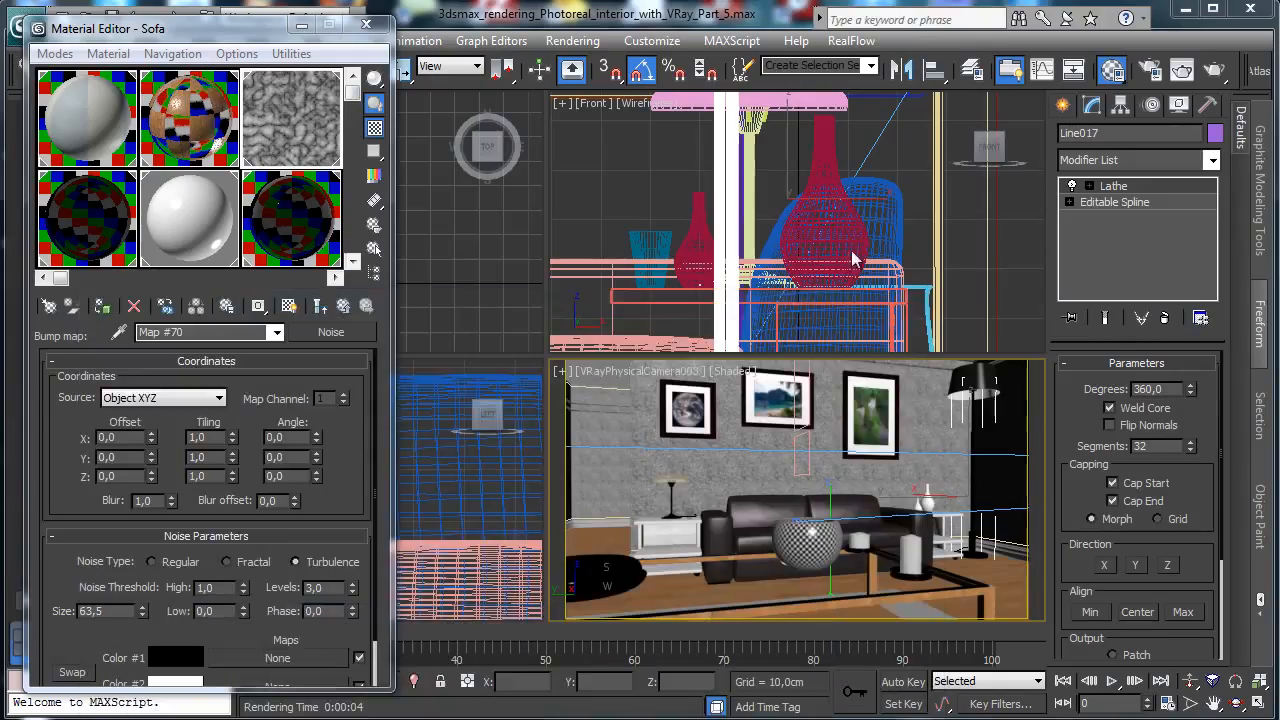
# - Set the bump Noise map's size to 25 and levels to 8, and test-render the sofa region
pyautogui.doubleClick(111, 611)
pyautogui.write('25')
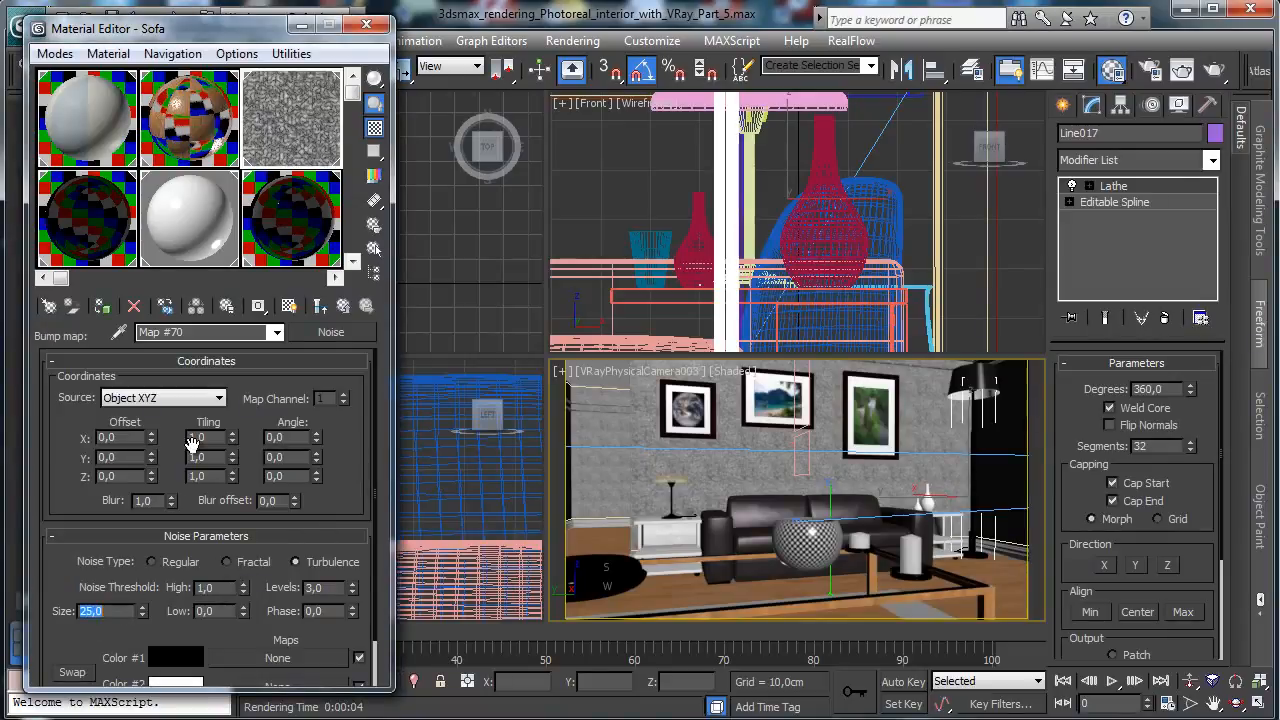
pyautogui.press('Tab')
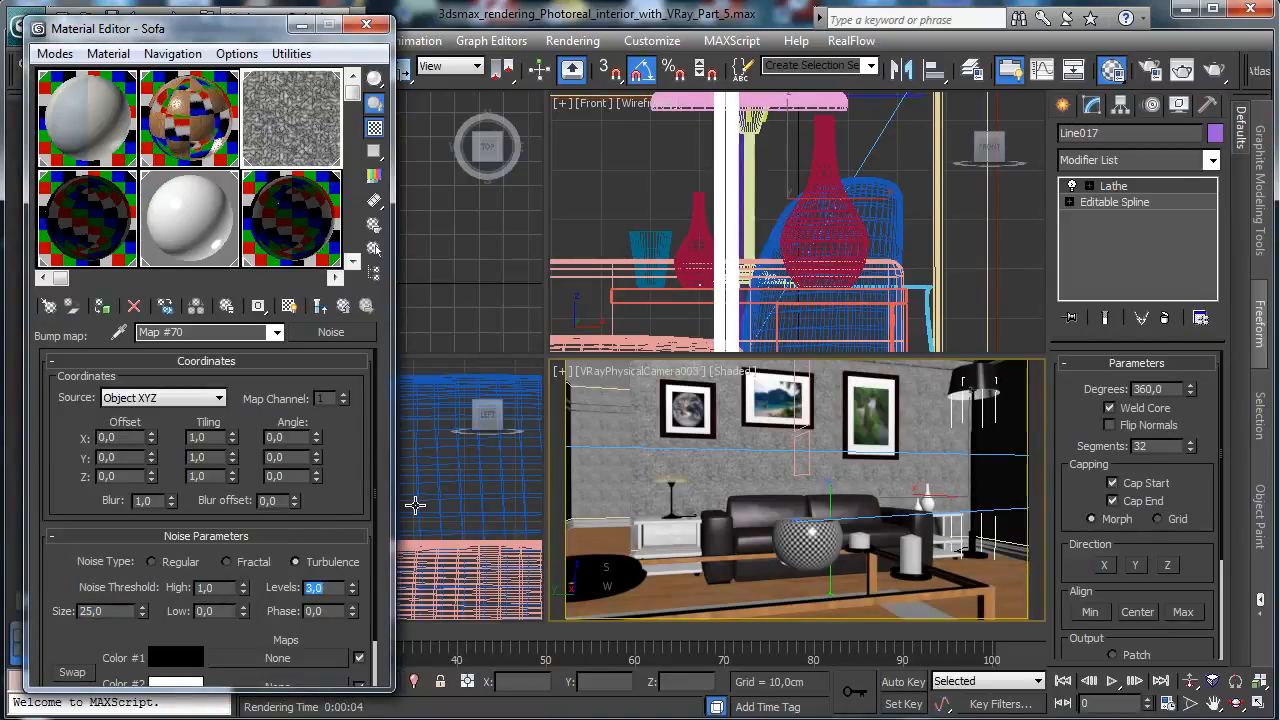
pyautogui.write('8')
pyautogui.press('Return')
pyautogui.click(1214, 69)
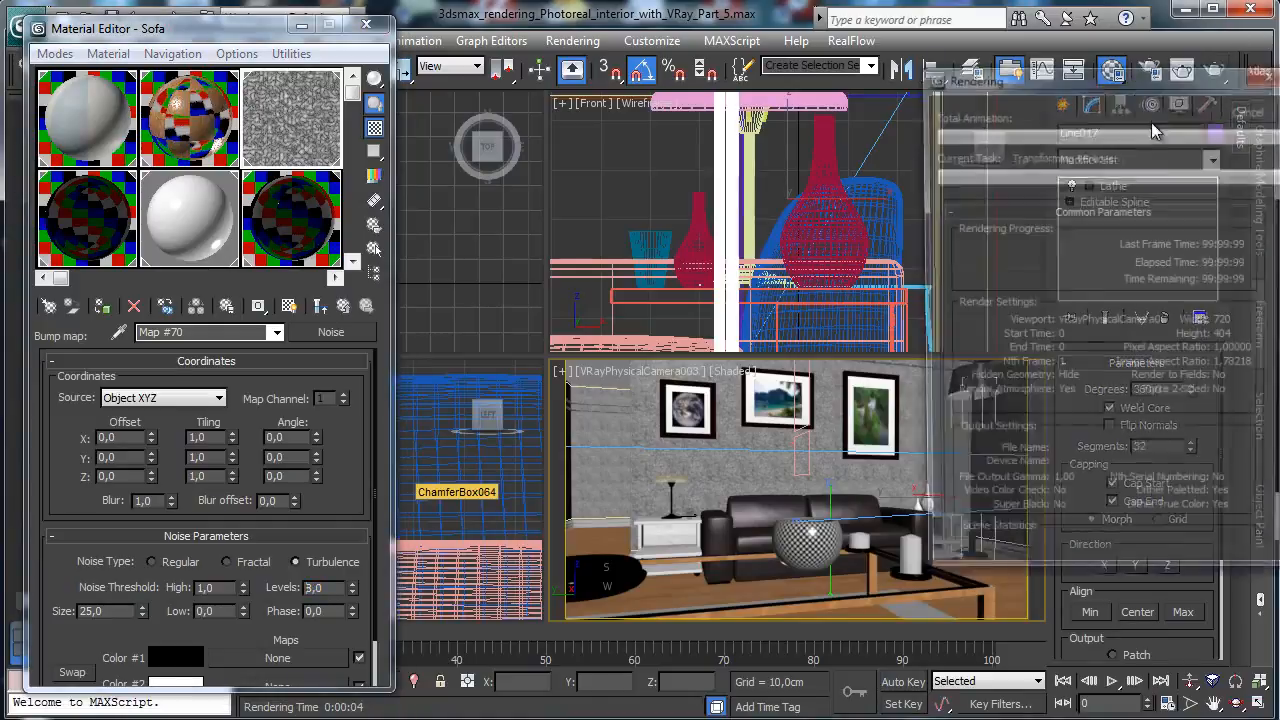
pyautogui.hotkey('alt', 'Tab')
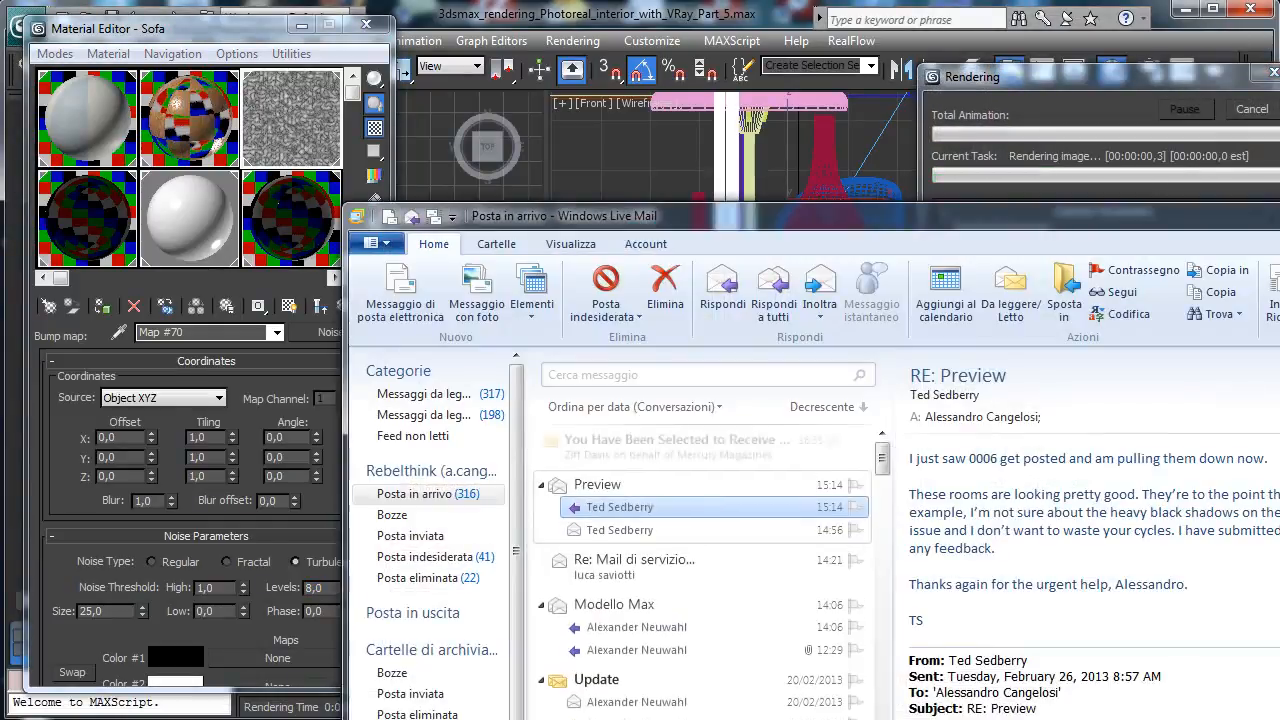
pyautogui.hotkey('alt', 'Tab')
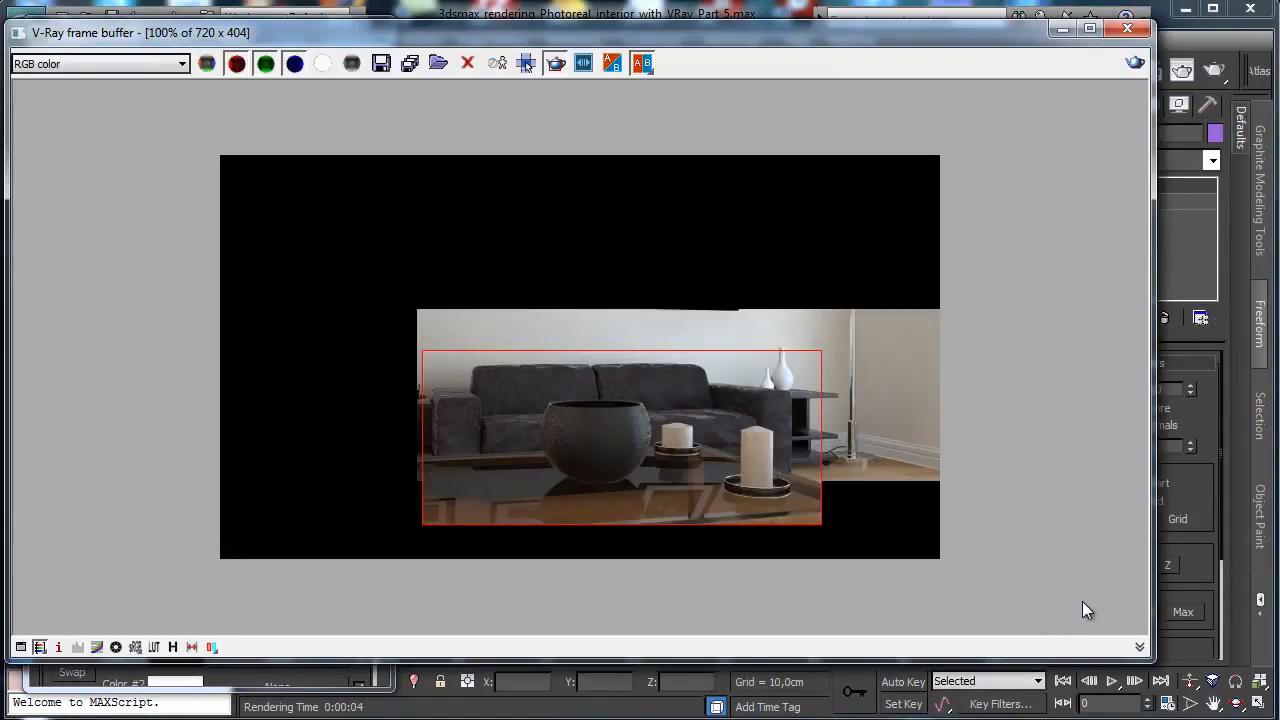
pyautogui.click(1062, 30)
# - Return to the Sofa material, set its bump amount to 10 and test-render the sofa region
pyautogui.click(322, 308)
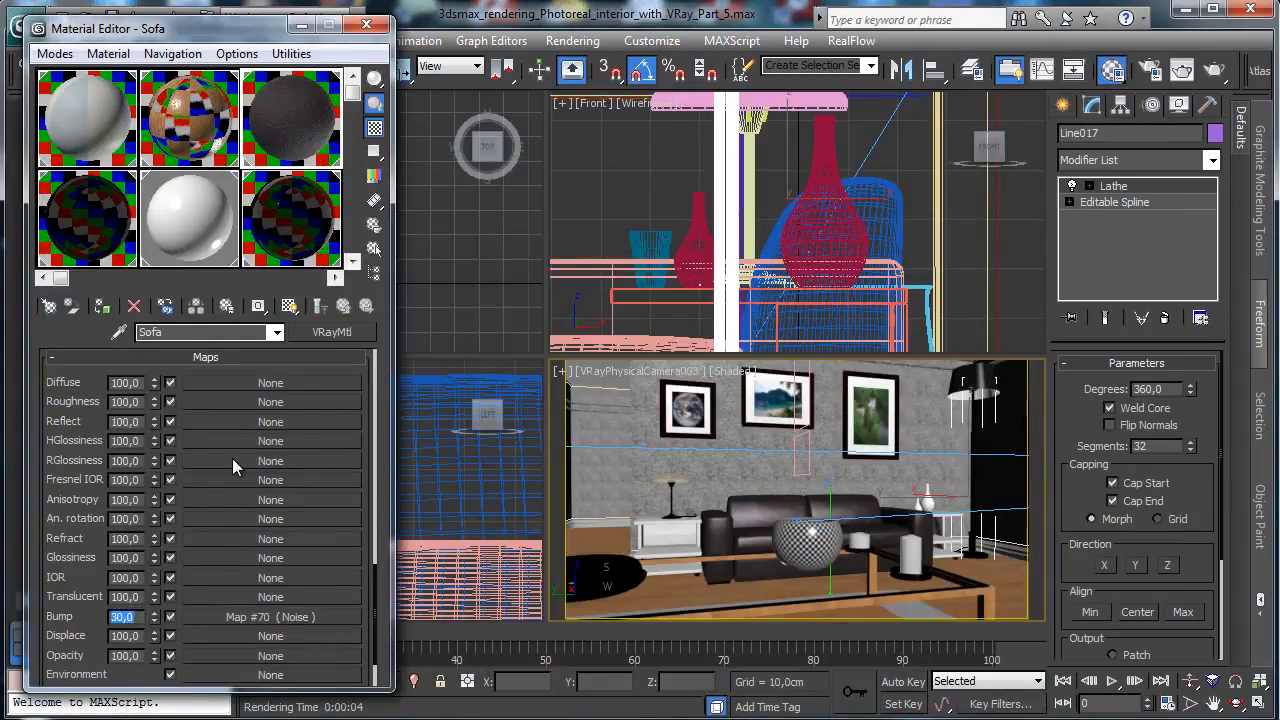
pyautogui.write('10')
pyautogui.press('Return')
pyautogui.click(1210, 71)
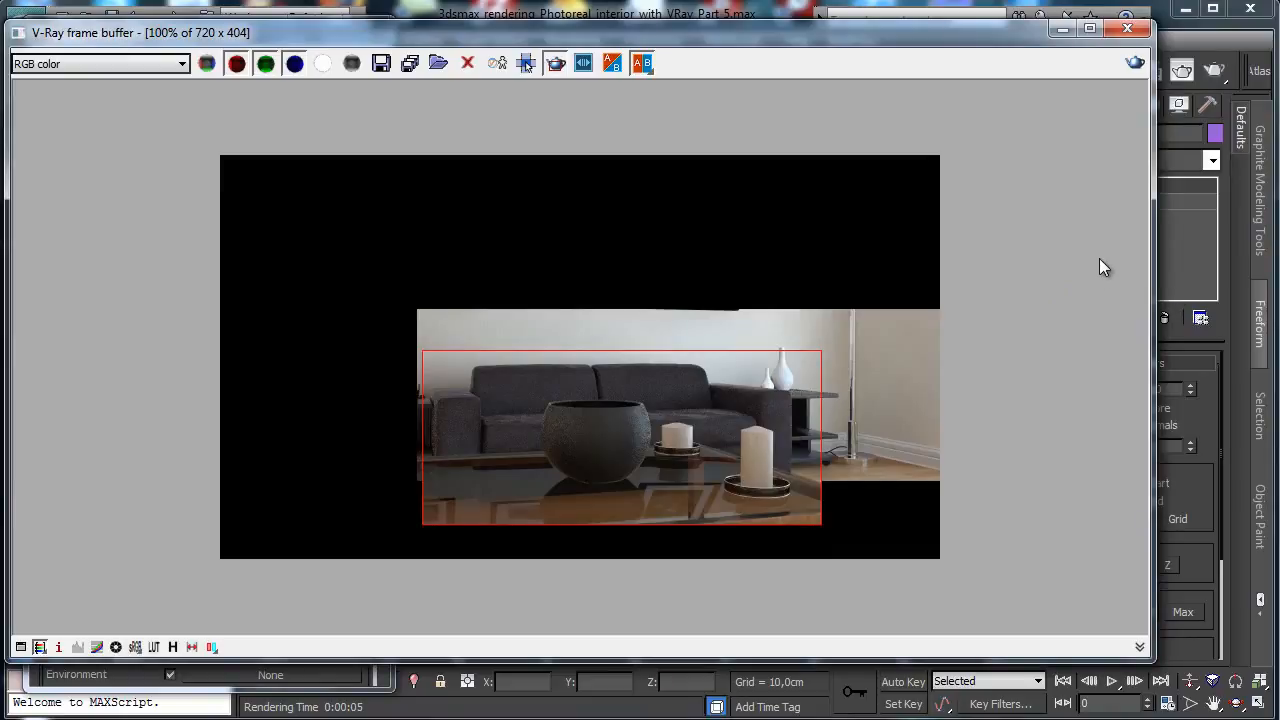
pyautogui.click(1061, 31)
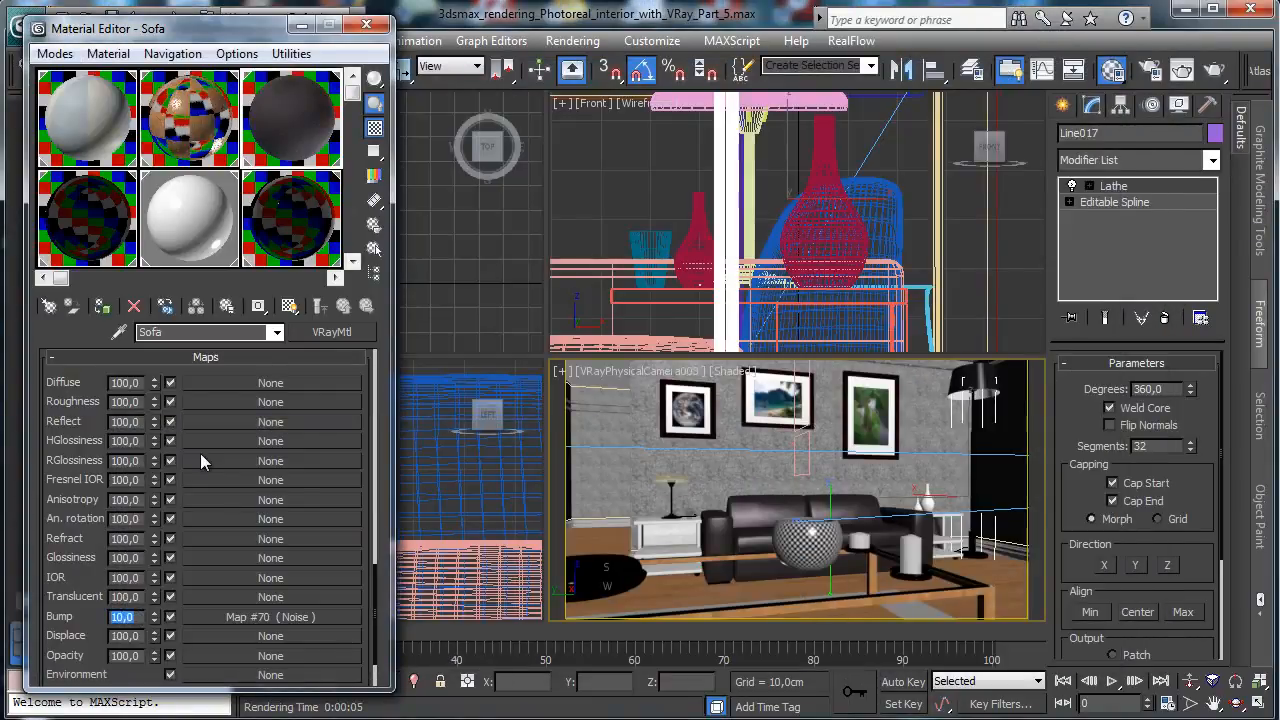
# - Reduce the Sofa material's bump amount to 4 and test-render the sofa region again
pyautogui.write('4')
pyautogui.press('Return')
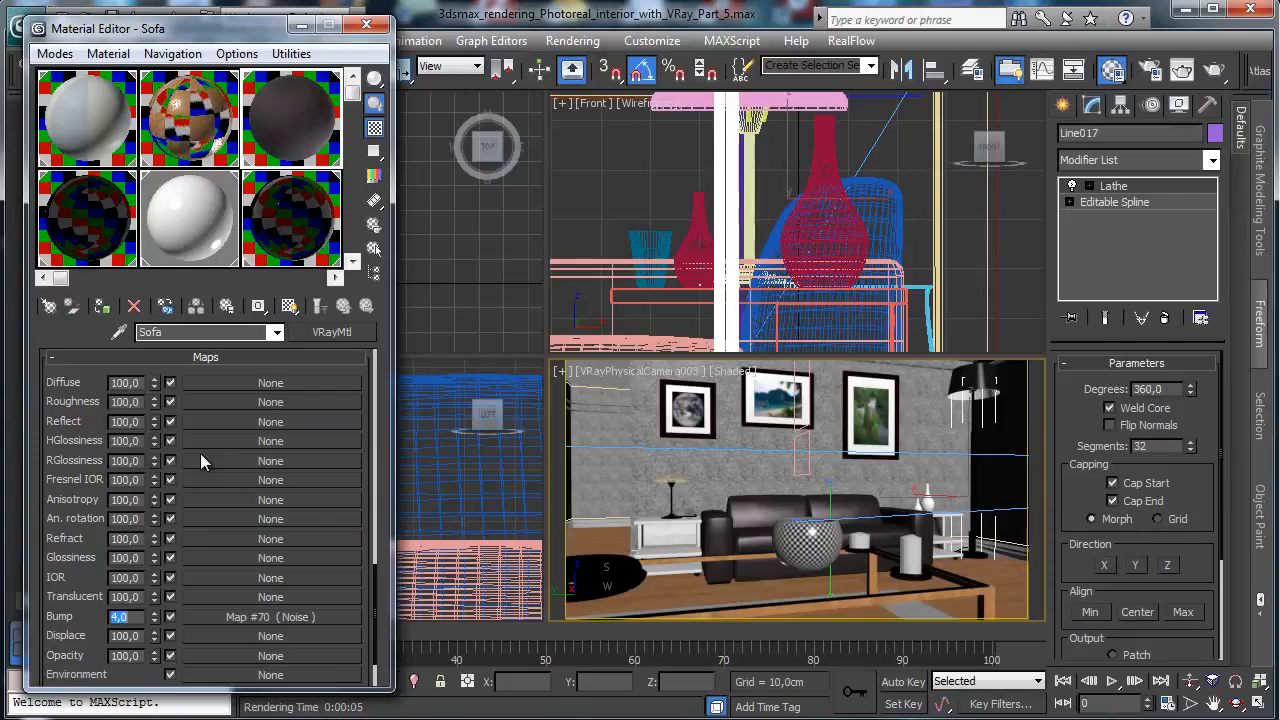
pyautogui.click(1215, 72)
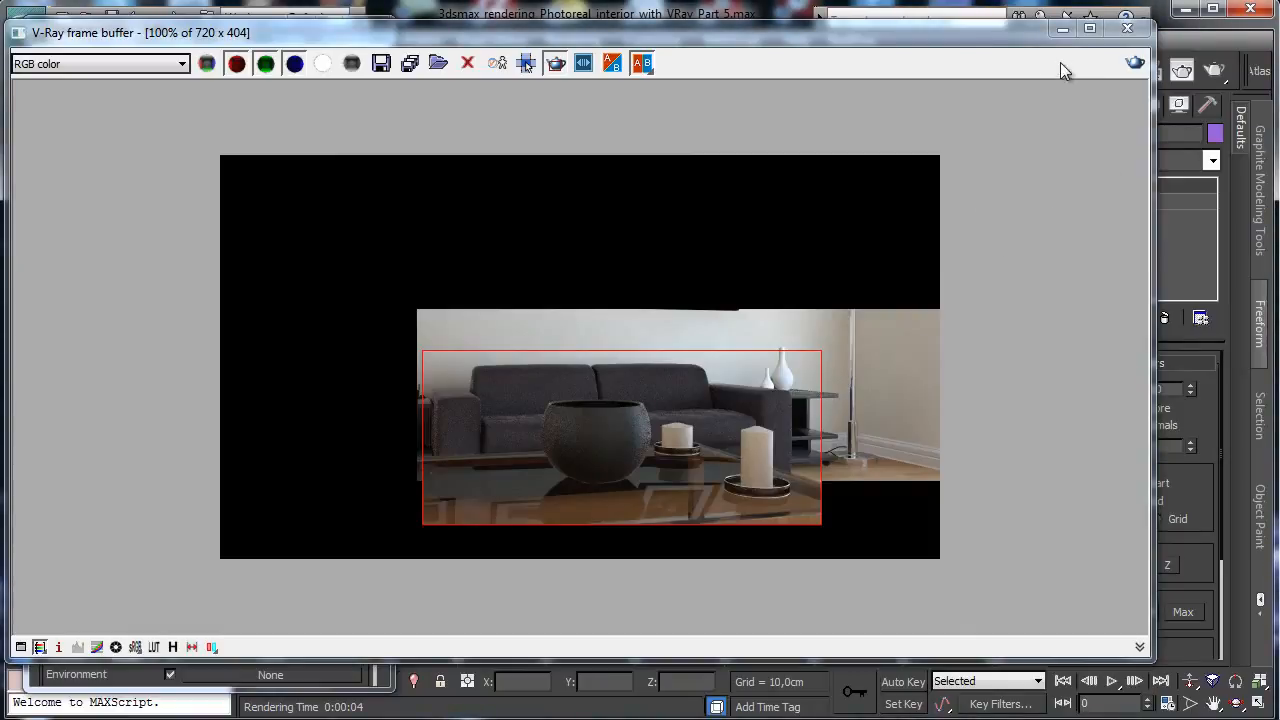
pyautogui.click(1071, 33)
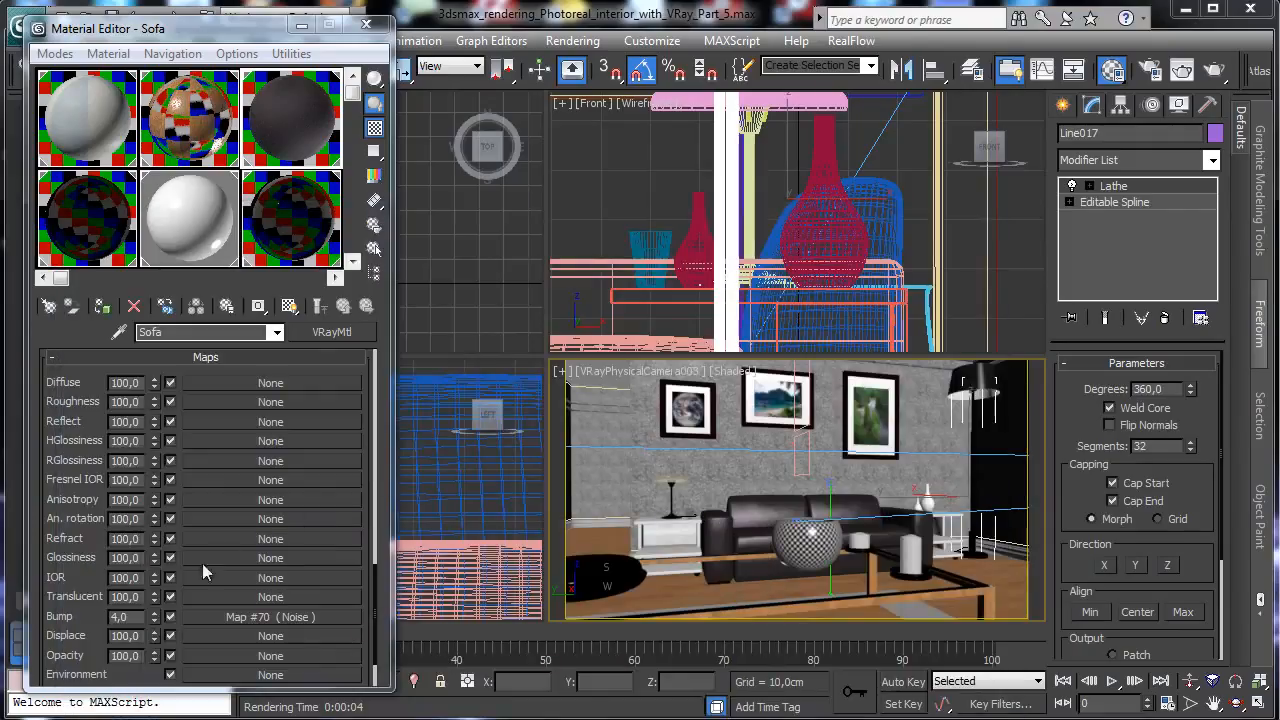
# - Replace the bump Noise map with a Composite map, keeping the noise as a sub-map, and add a second layer
pyautogui.click(268, 617)
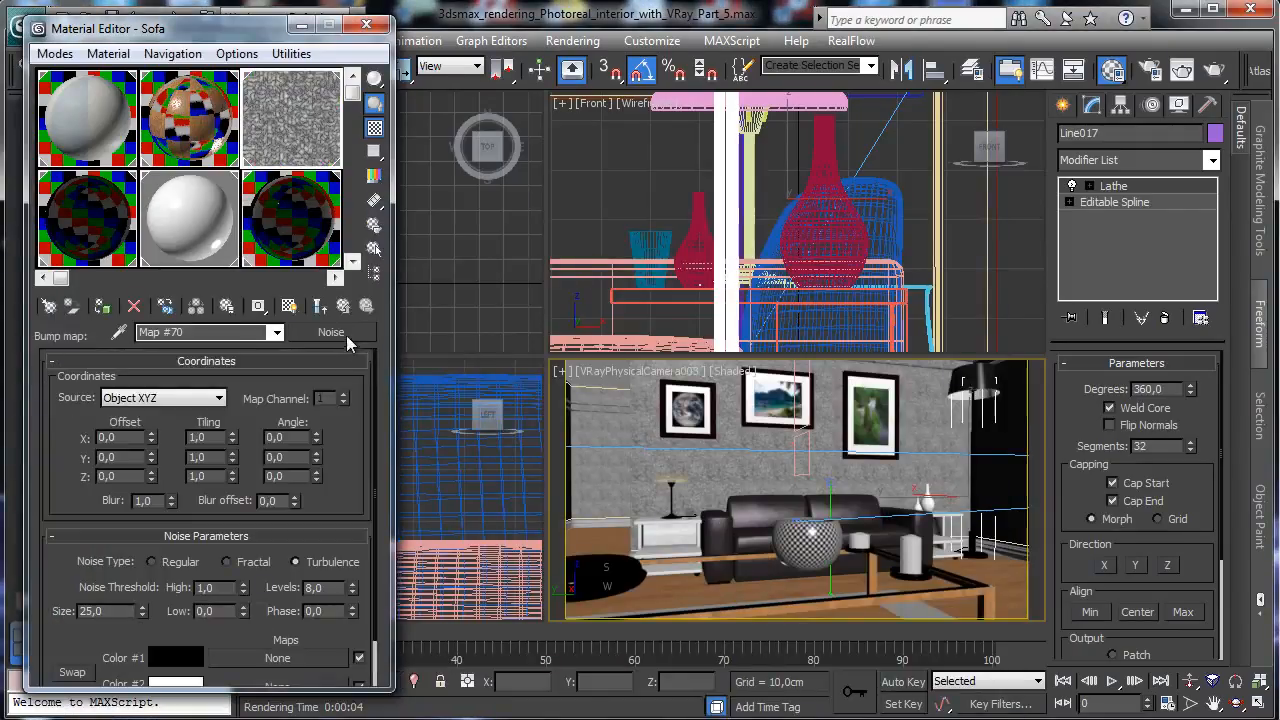
pyautogui.click(340, 333)
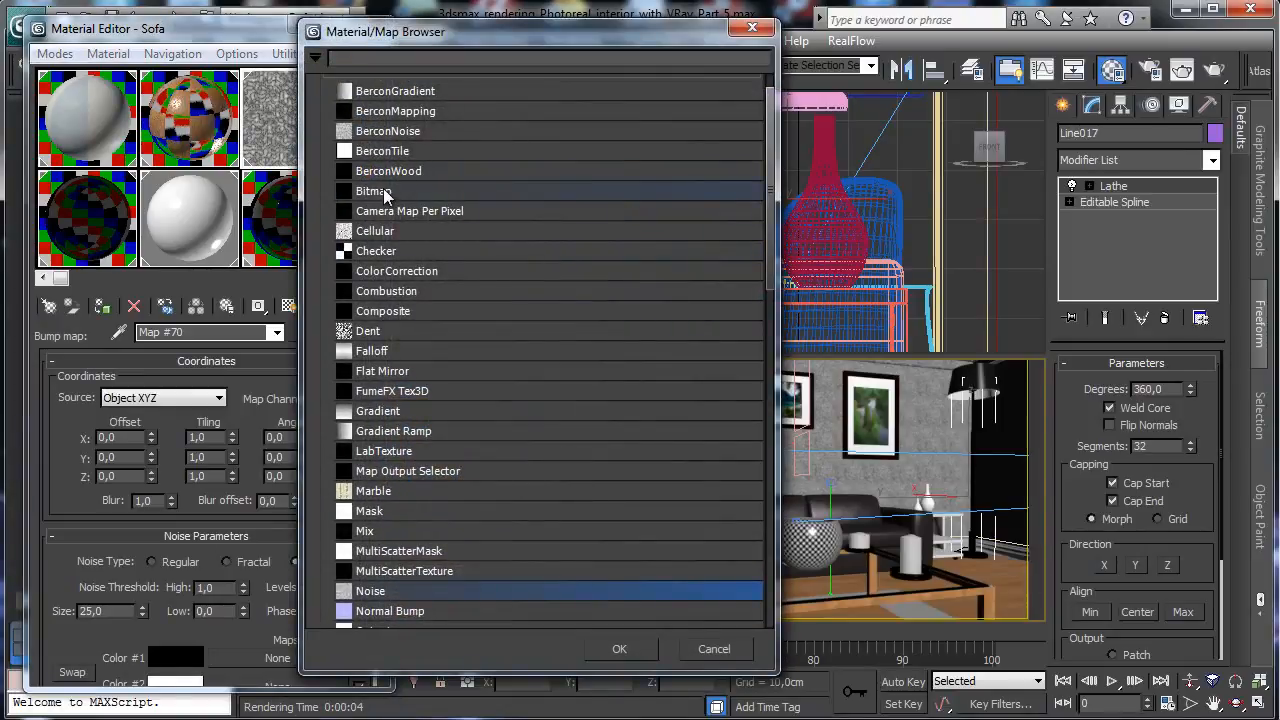
pyautogui.doubleClick(408, 316)
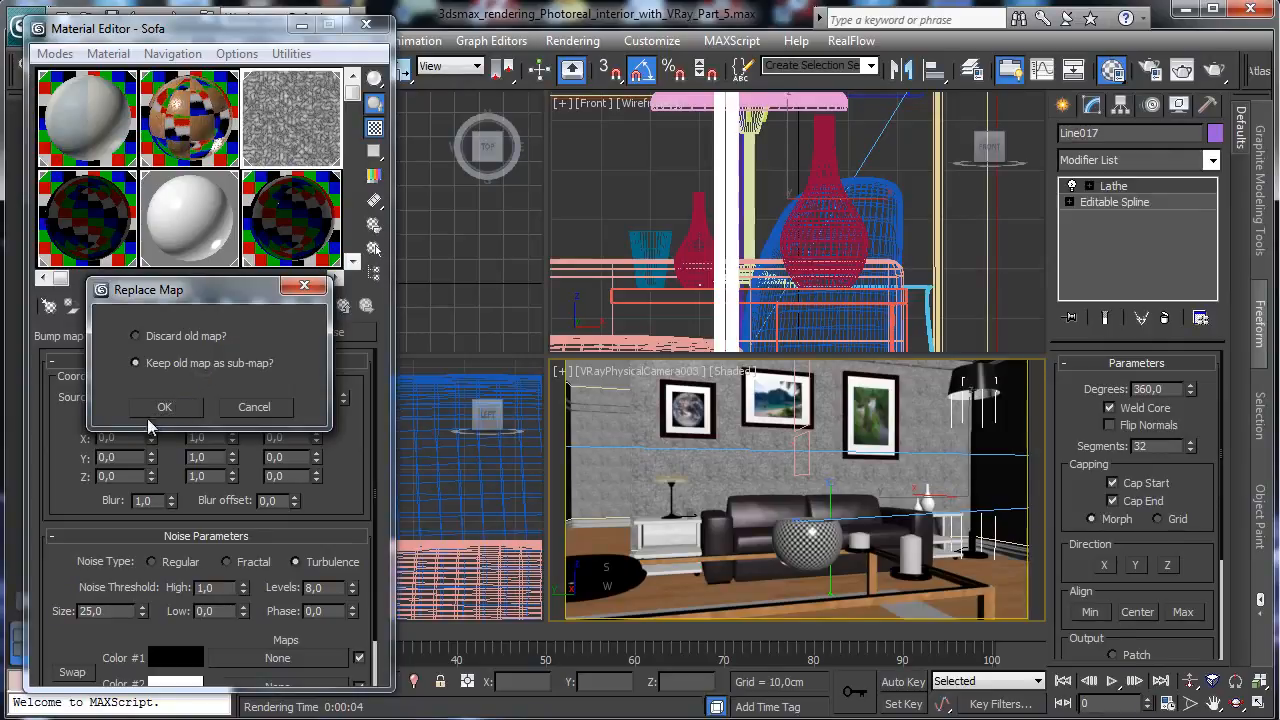
pyautogui.click(182, 407)
pyautogui.click(352, 381)
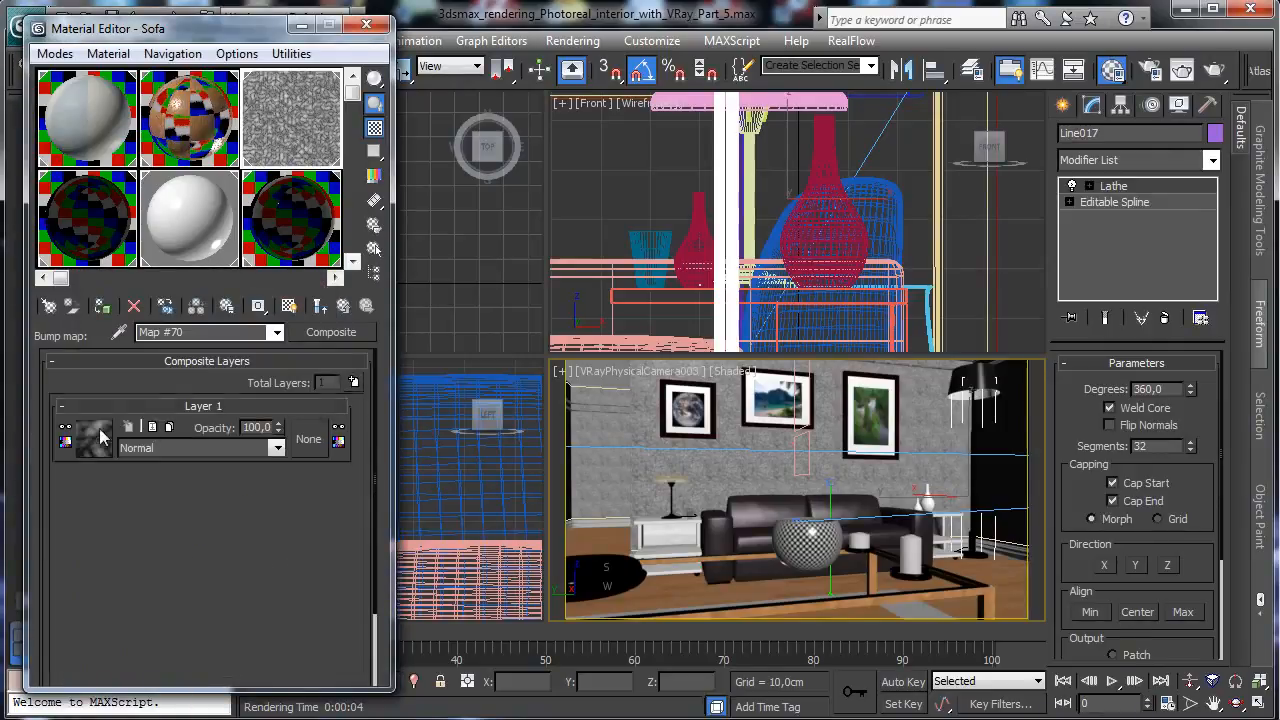
# - Assign a Bitmap to the second layer of the bump Composite map and look through the textures in the E: drive's Maps\Fabric folder
pyautogui.click(97, 440)
pyautogui.doubleClick(433, 189)
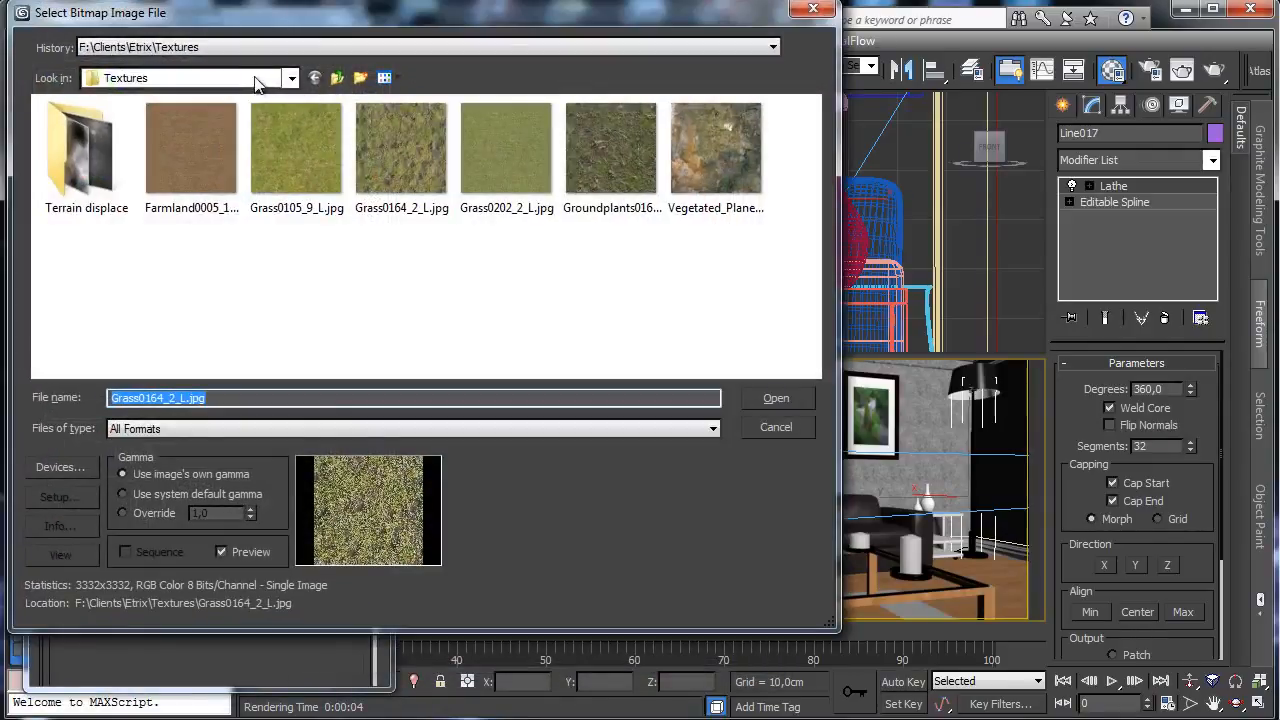
pyautogui.click(257, 80)
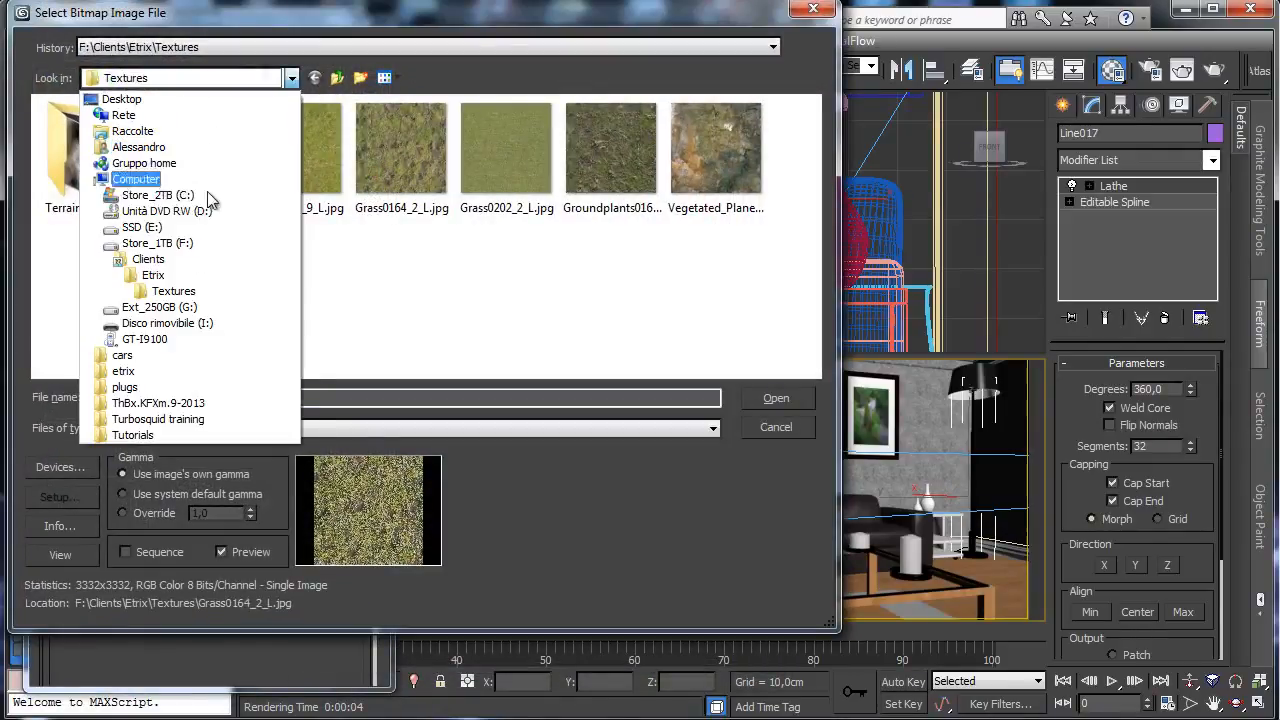
pyautogui.click(130, 226)
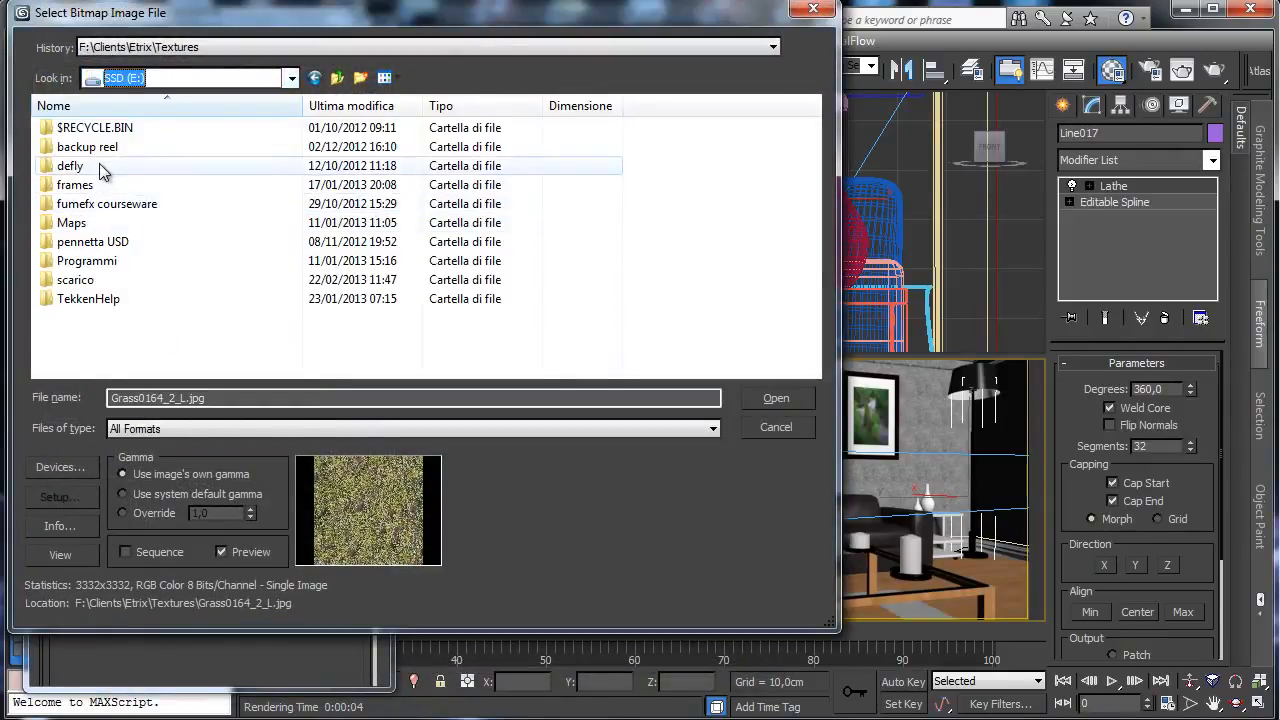
pyautogui.doubleClick(78, 223)
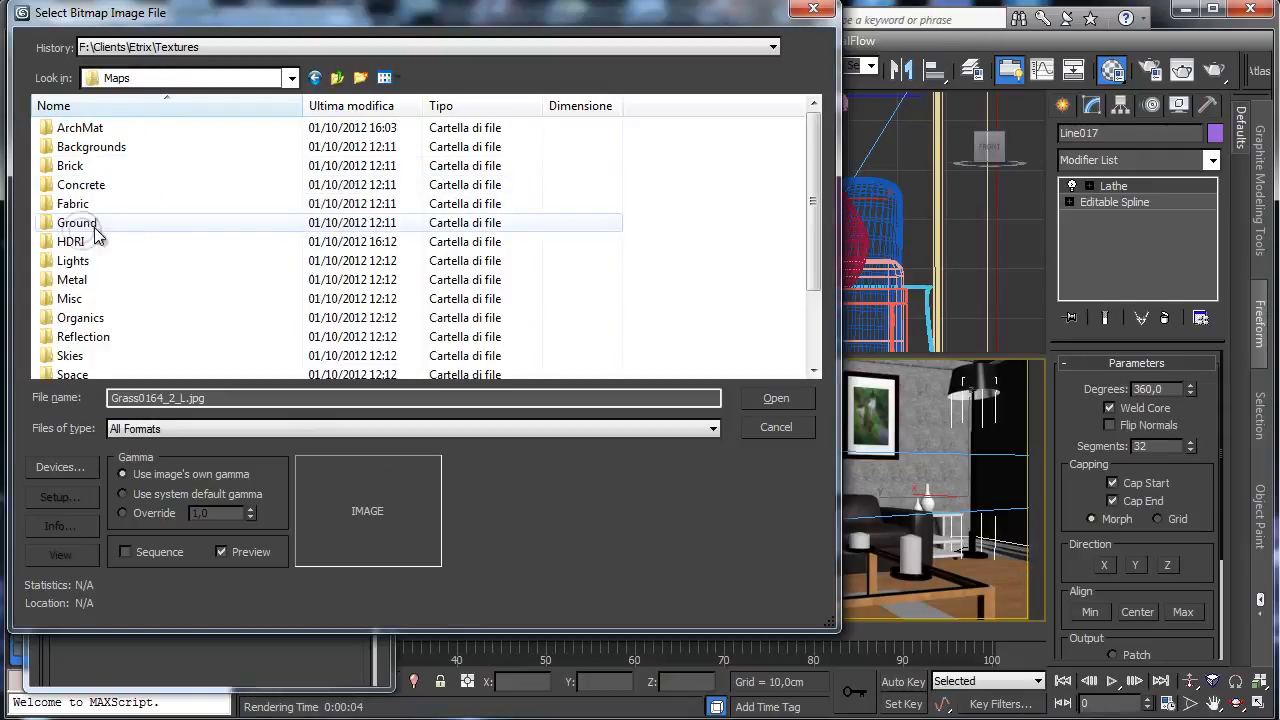
pyautogui.doubleClick(105, 201)
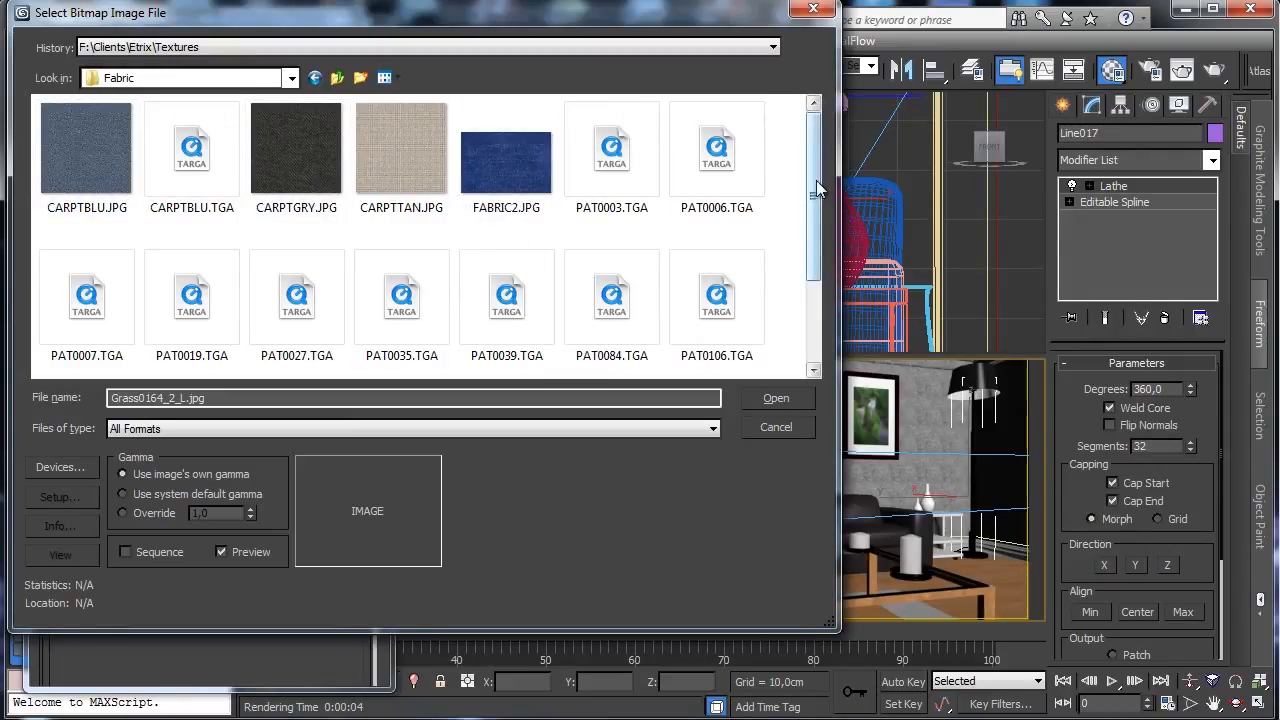
pyautogui.moveTo(816, 180)
pyautogui.mouseDown()
pyautogui.moveTo(803, 271)
pyautogui.moveTo(808, 194)
pyautogui.mouseUp()
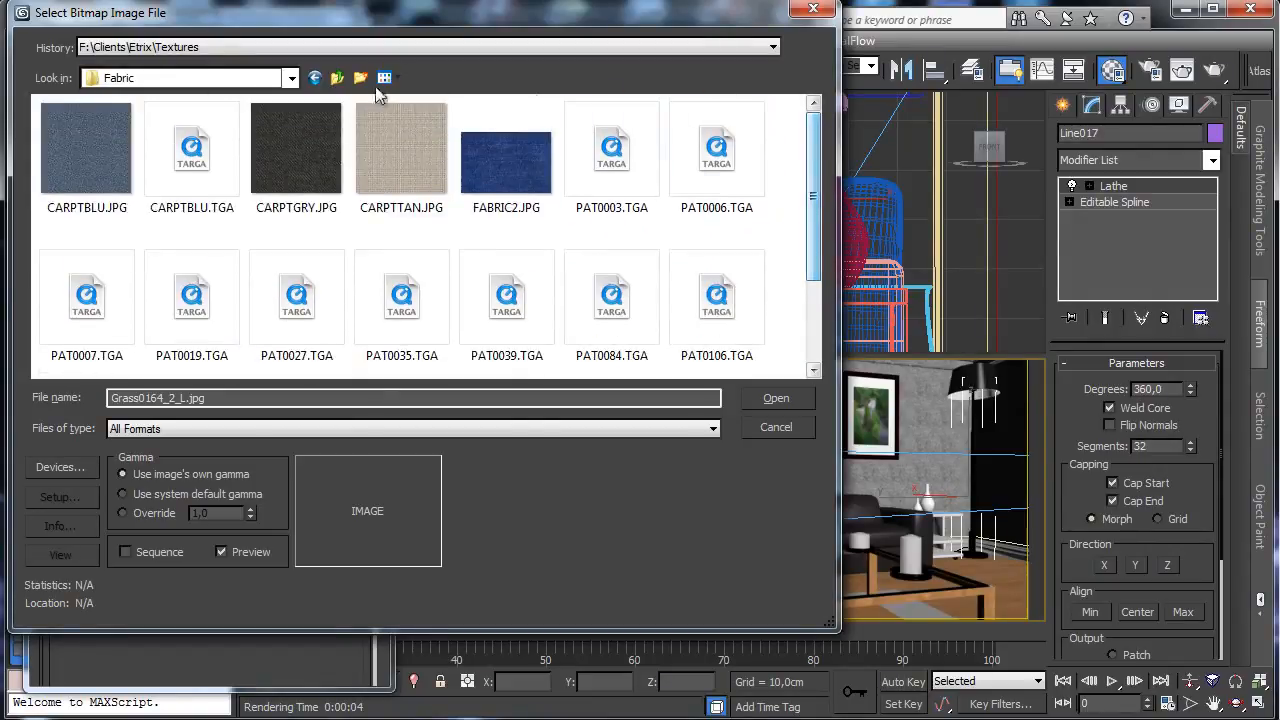
# - Load PELT.JPG from the Maps\Organics folder as the second layer's bitmap
pyautogui.click(337, 78)
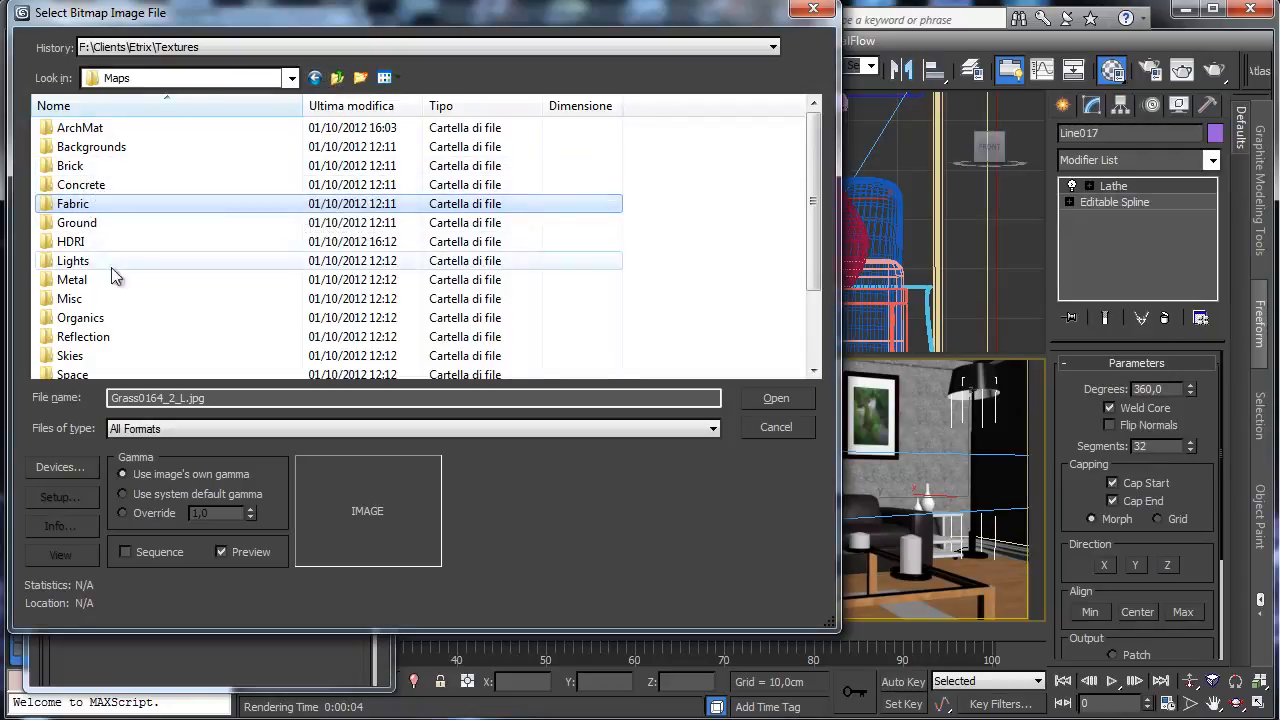
pyautogui.doubleClick(88, 318)
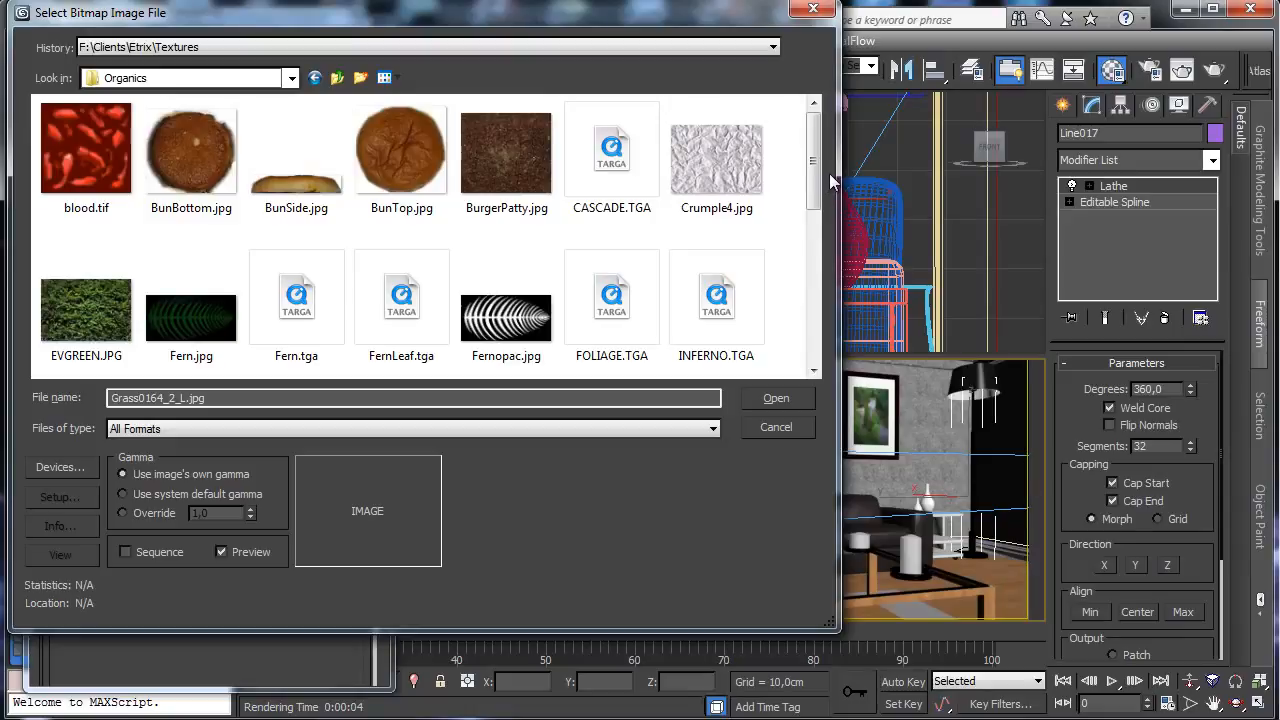
pyautogui.moveTo(813, 174); pyautogui.dragTo(810, 290)
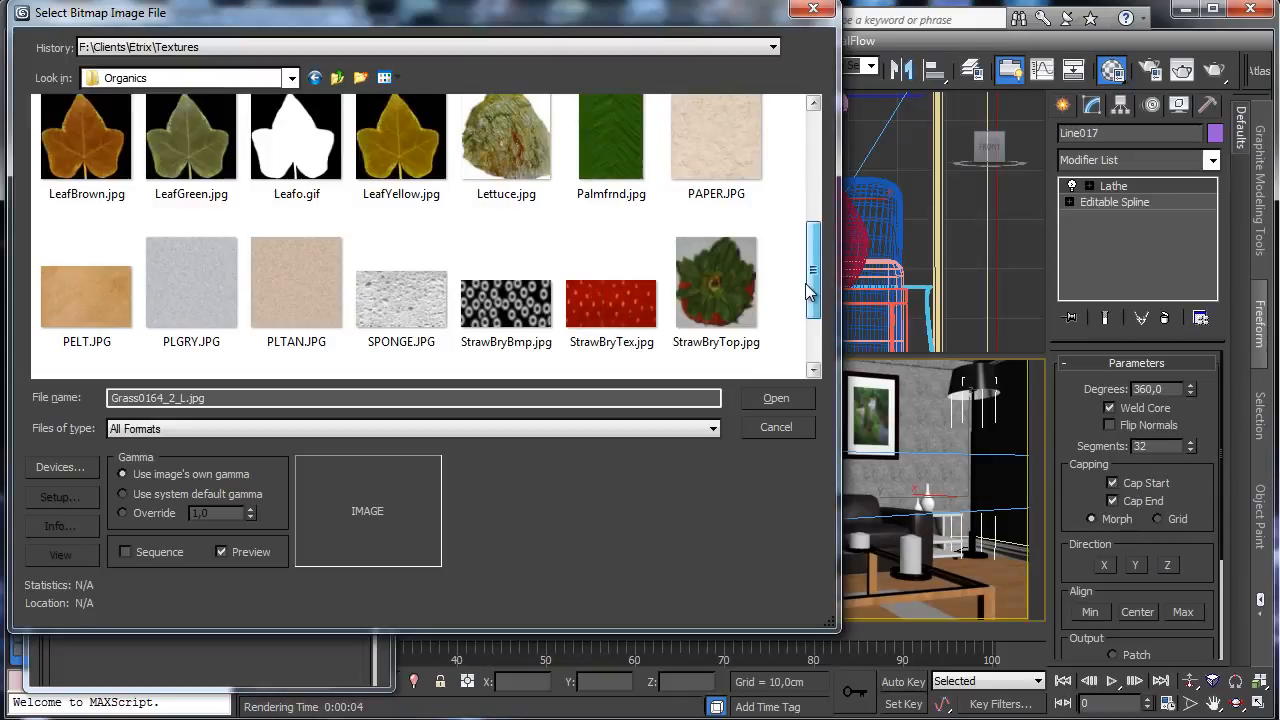
pyautogui.scroll(-1, 808, 290)
pyautogui.click(92, 278)
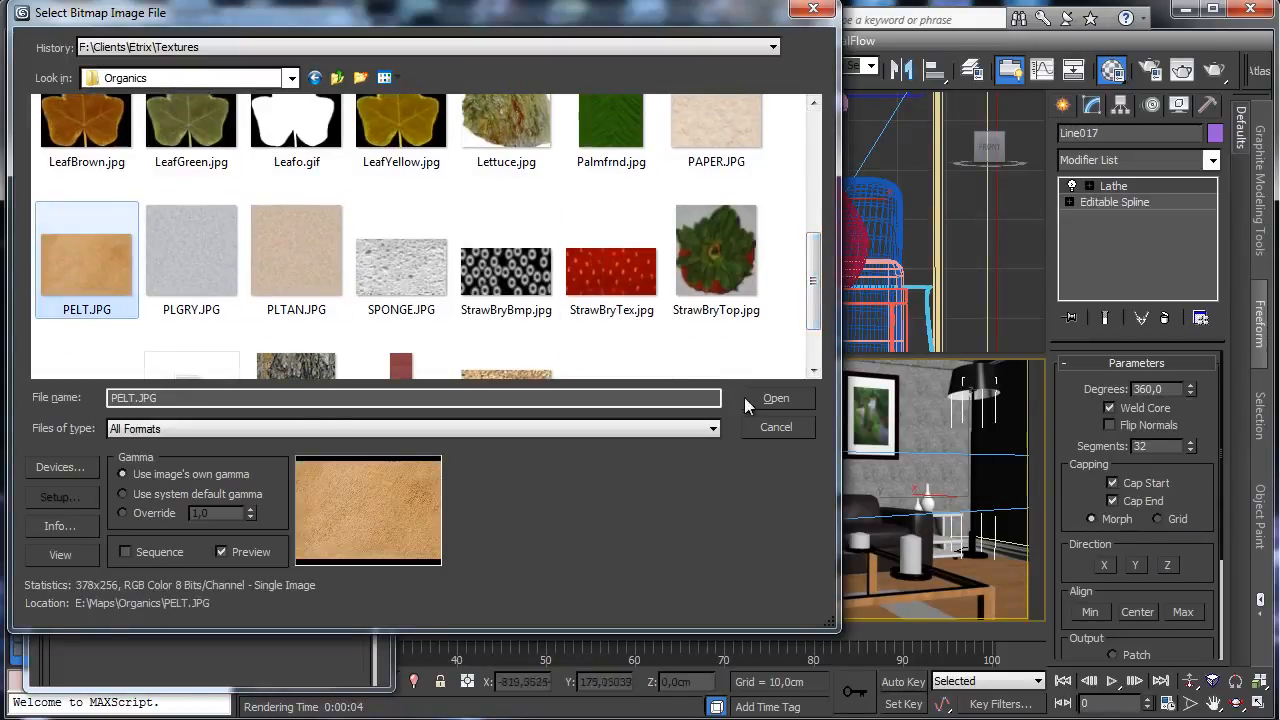
pyautogui.click(798, 397)
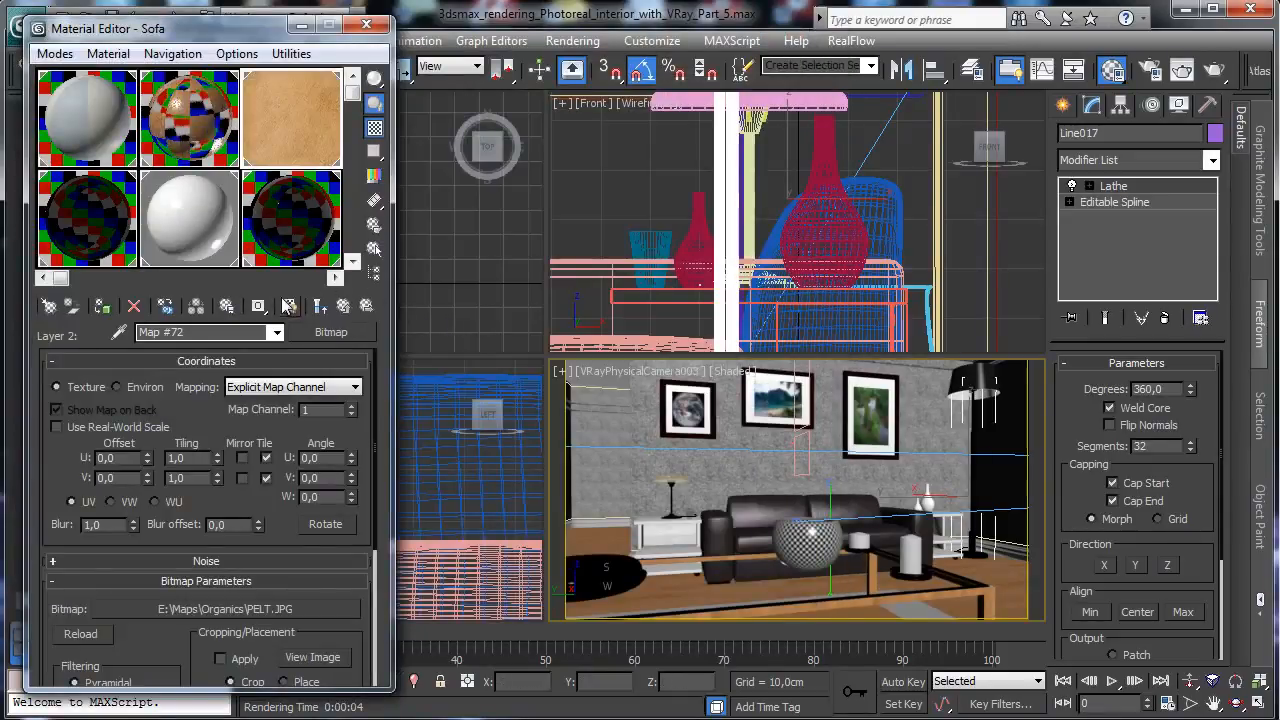
# - Display the pelt texture on the sofa in the maximized camera view, after checking the bitmap image itself
pyautogui.click(288, 306)
pyautogui.click(302, 657)
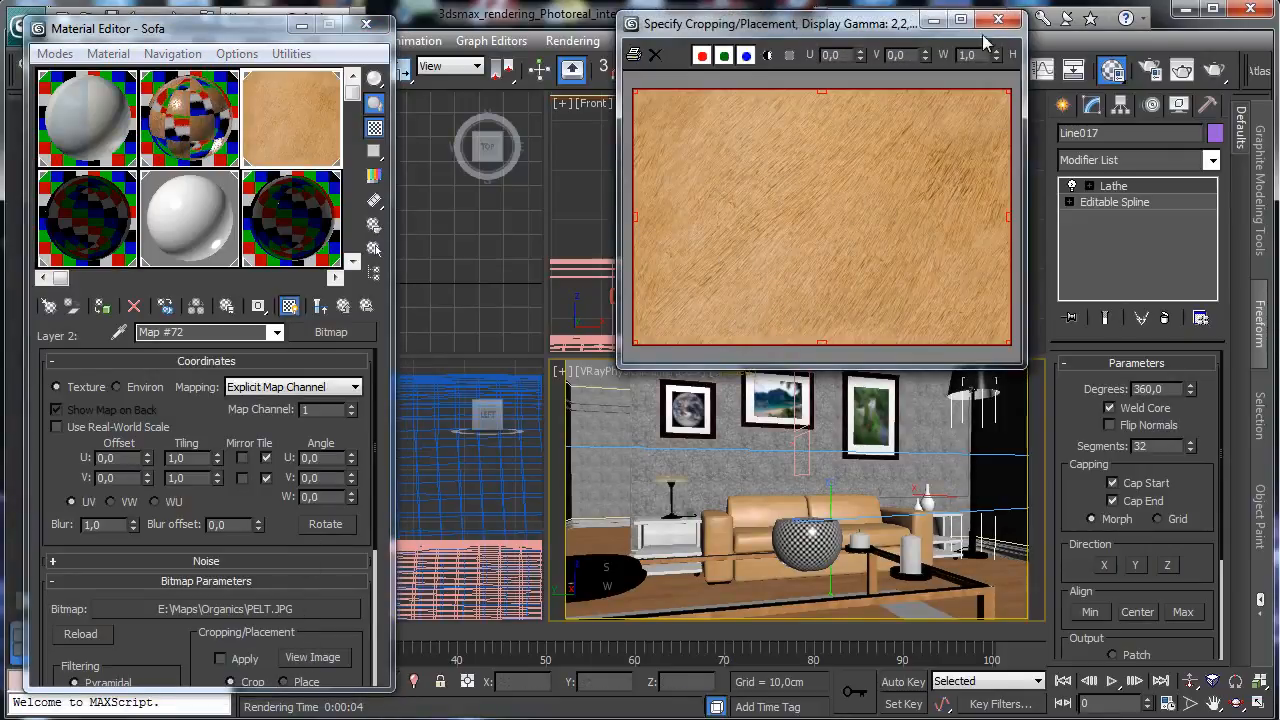
pyautogui.click(998, 20)
pyautogui.click(1257, 705)
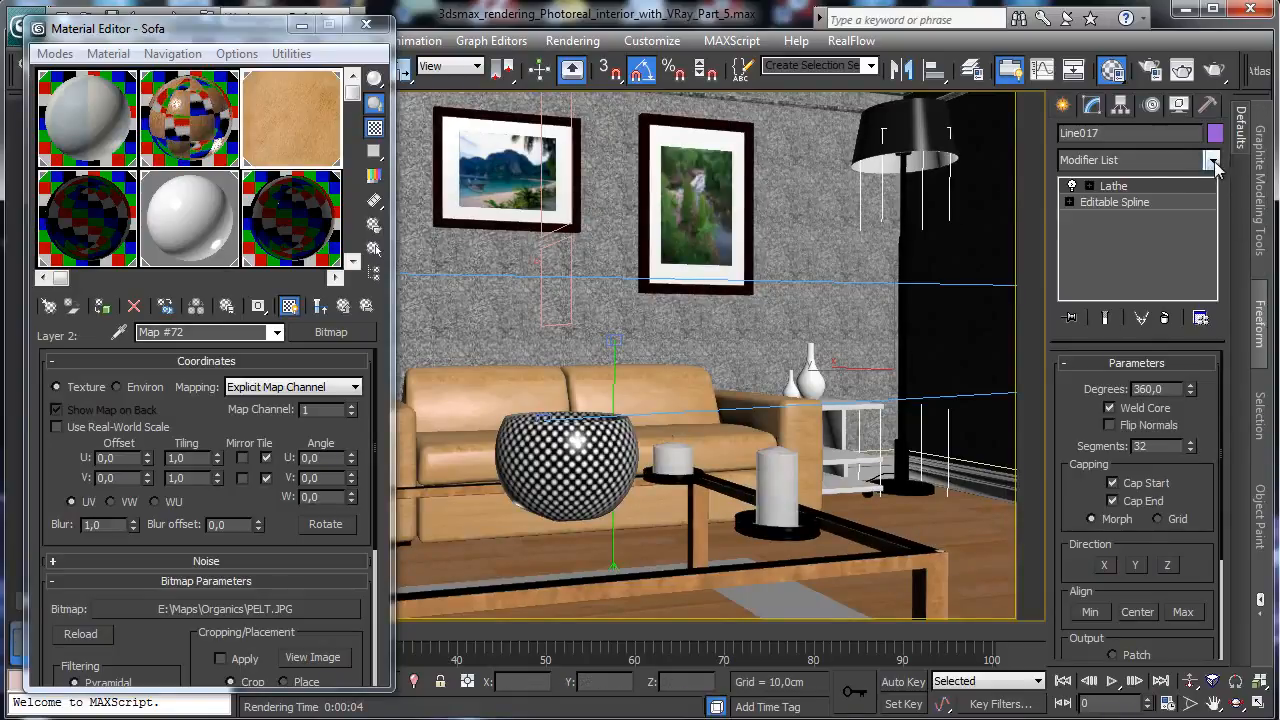
pyautogui.click(655, 384)
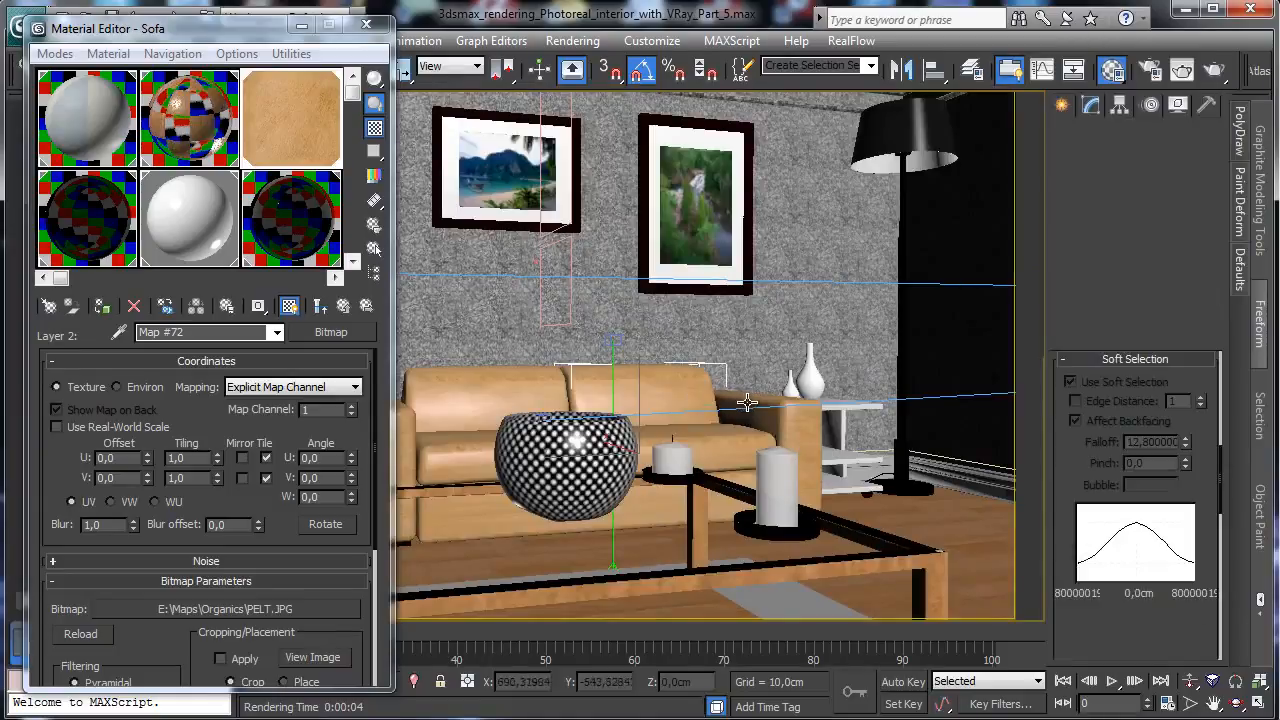
# - Set the pelt bitmap's blur to 0,2
pyautogui.click(110, 525)
pyautogui.write('0,2')
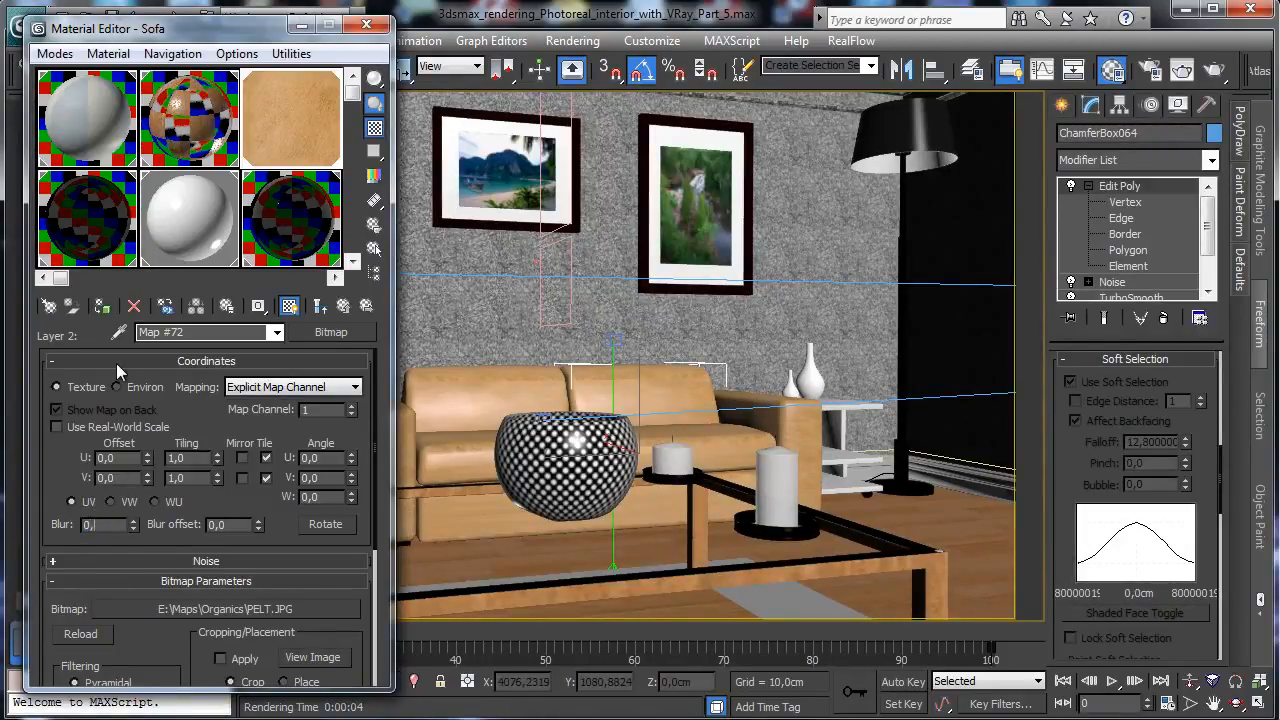
pyautogui.press('Return')
# - Wrap the pelt bitmap in a Color Correction map, keeping it as a sub-map, and set the saturation to -100
pyautogui.click(335, 277)
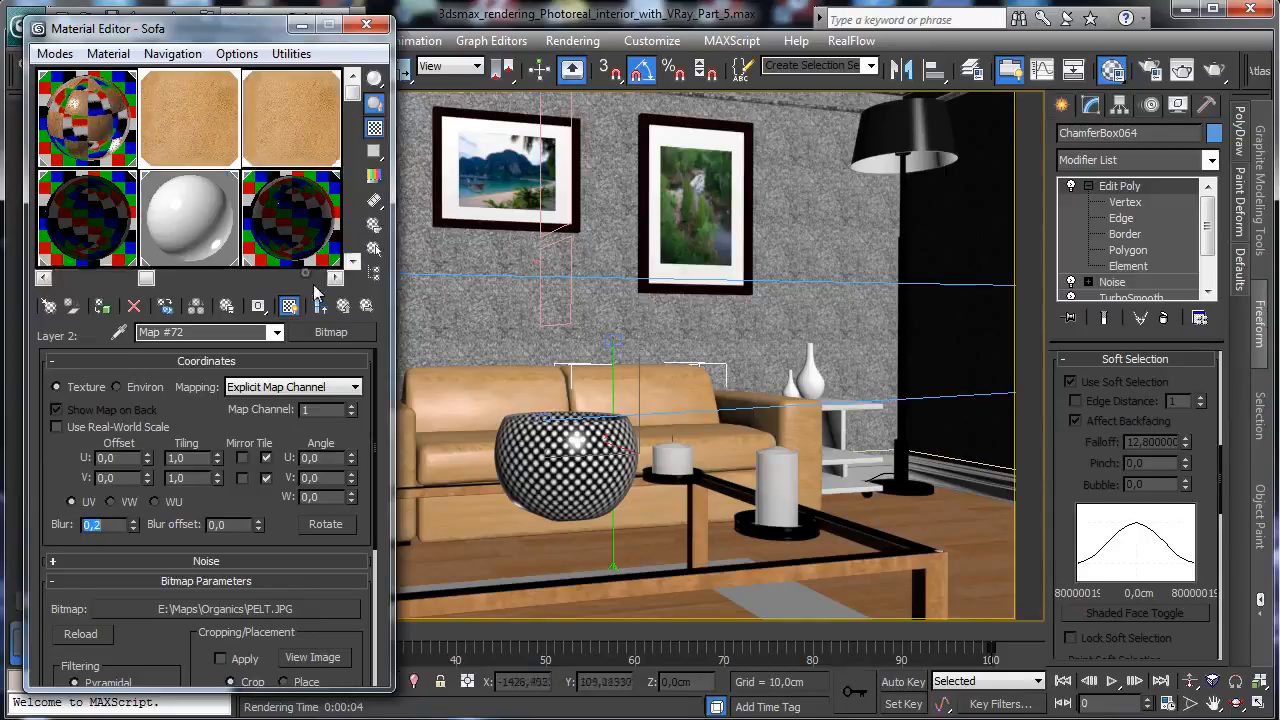
pyautogui.click(333, 332)
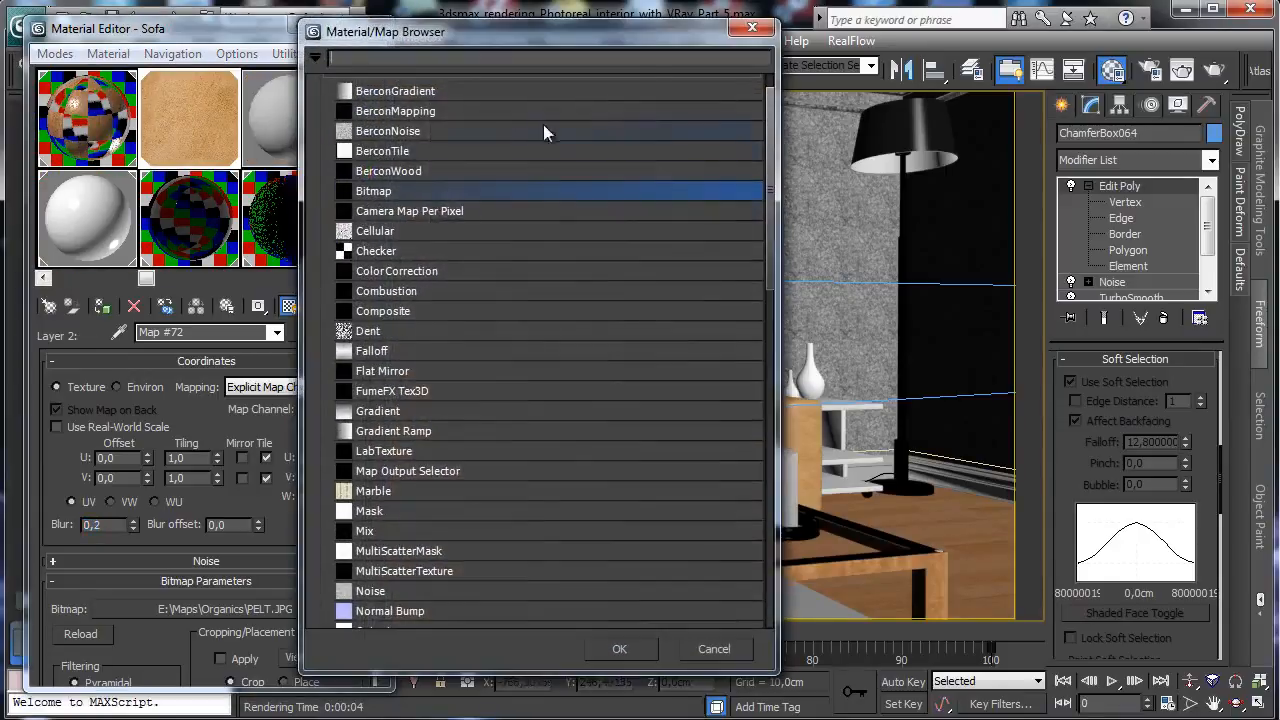
pyautogui.doubleClick(425, 270)
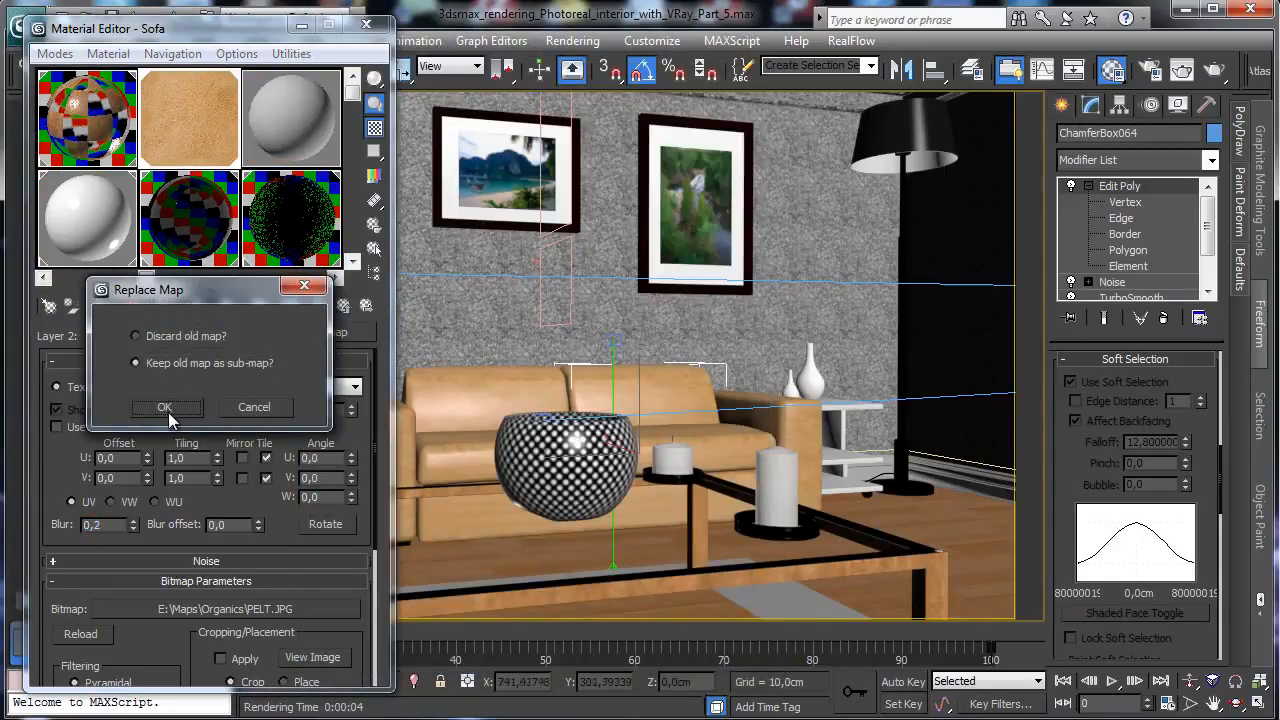
pyautogui.click(168, 412)
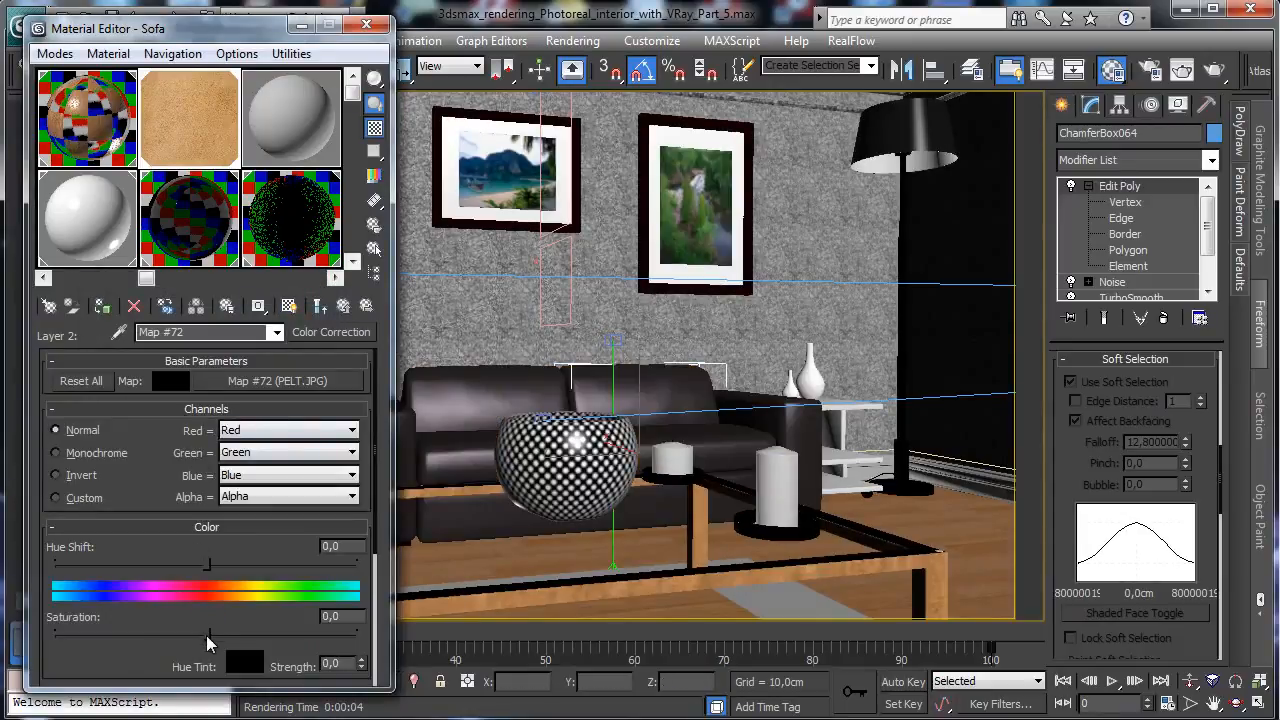
pyautogui.moveTo(208, 634); pyautogui.dragTo(56, 634)
# - Raise the Color Correction map's brightness to about 26 and its contrast to about 86
pyautogui.moveTo(137, 467); pyautogui.dragTo(137, 255)
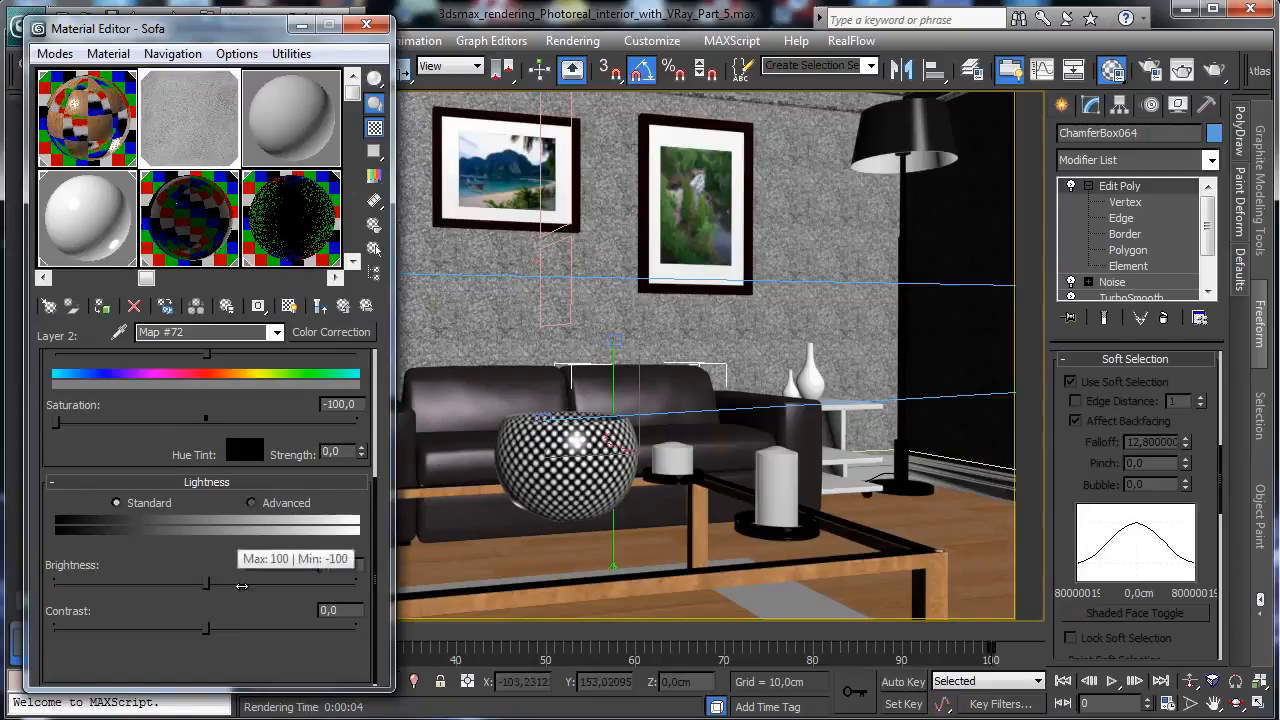
pyautogui.moveTo(241, 586); pyautogui.dragTo(247, 584)
pyautogui.moveTo(206, 630); pyautogui.dragTo(337, 629)
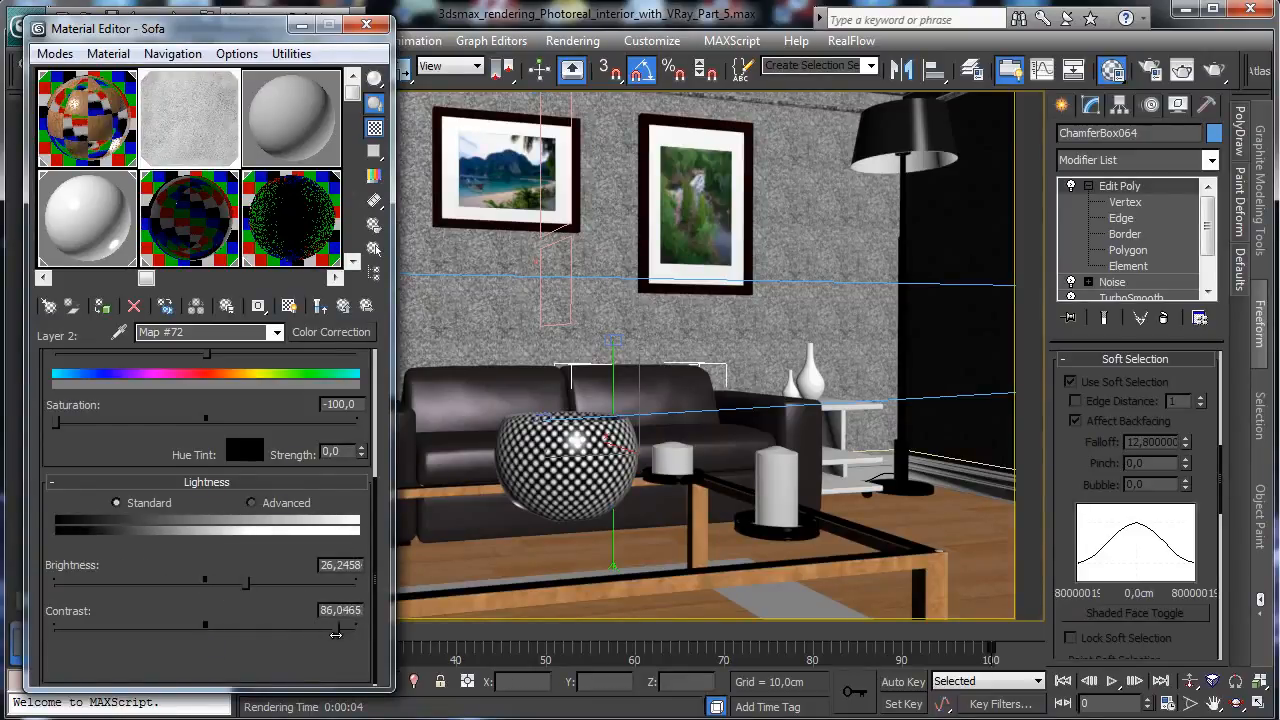
# - Copy the second layer's Color Correction map into the Sofa material's Reflect slot and test-render the sofa region
pyautogui.click(342, 308)
pyautogui.rightClick(87, 450)
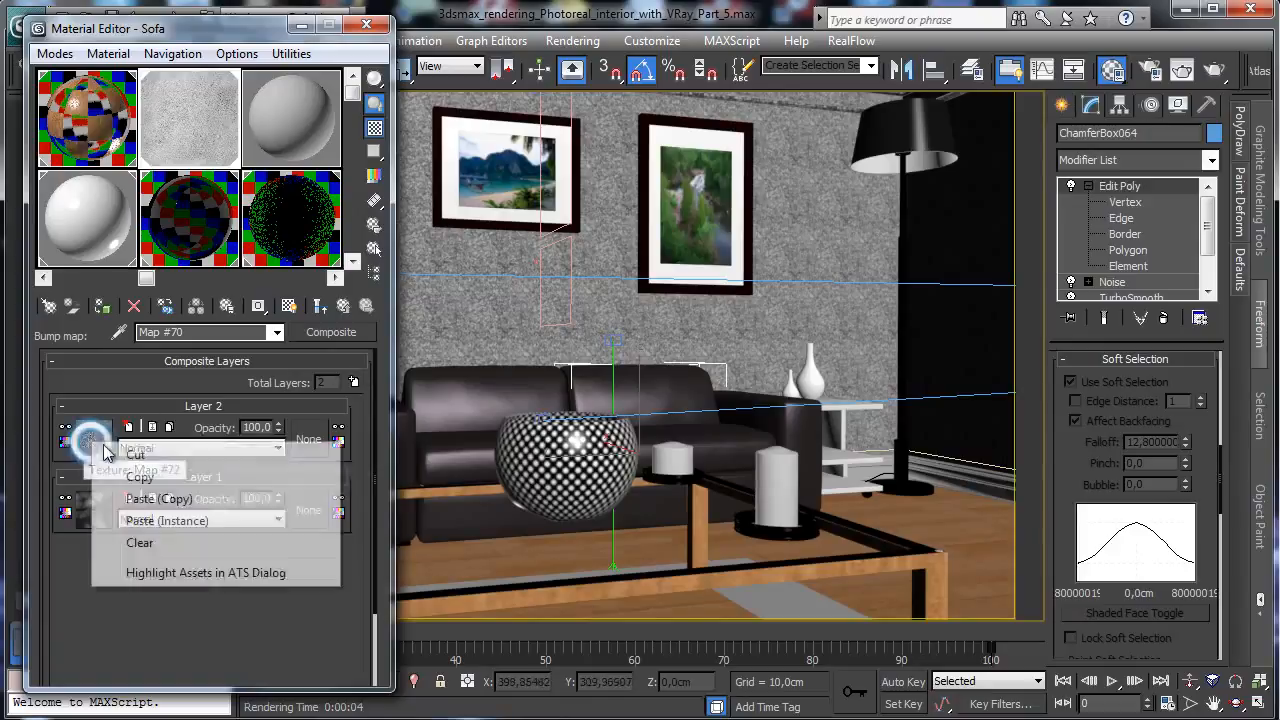
pyautogui.click(130, 474)
pyautogui.click(343, 308)
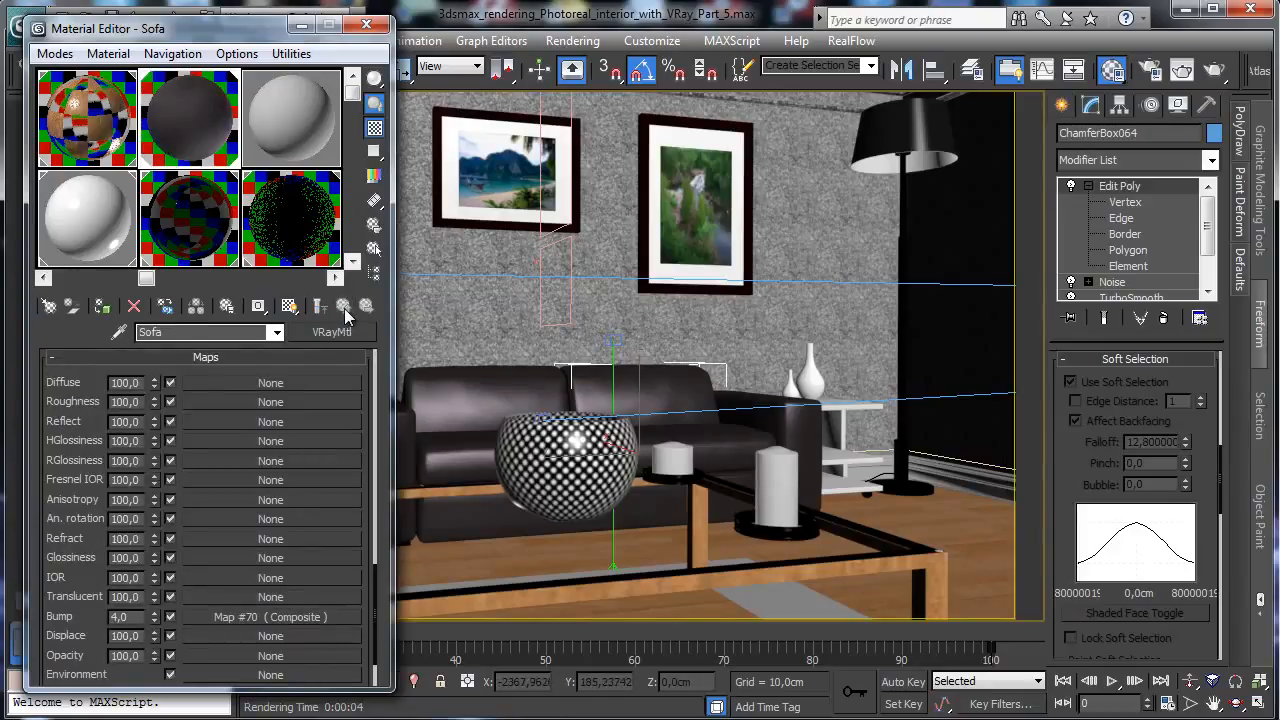
pyautogui.rightClick(219, 422)
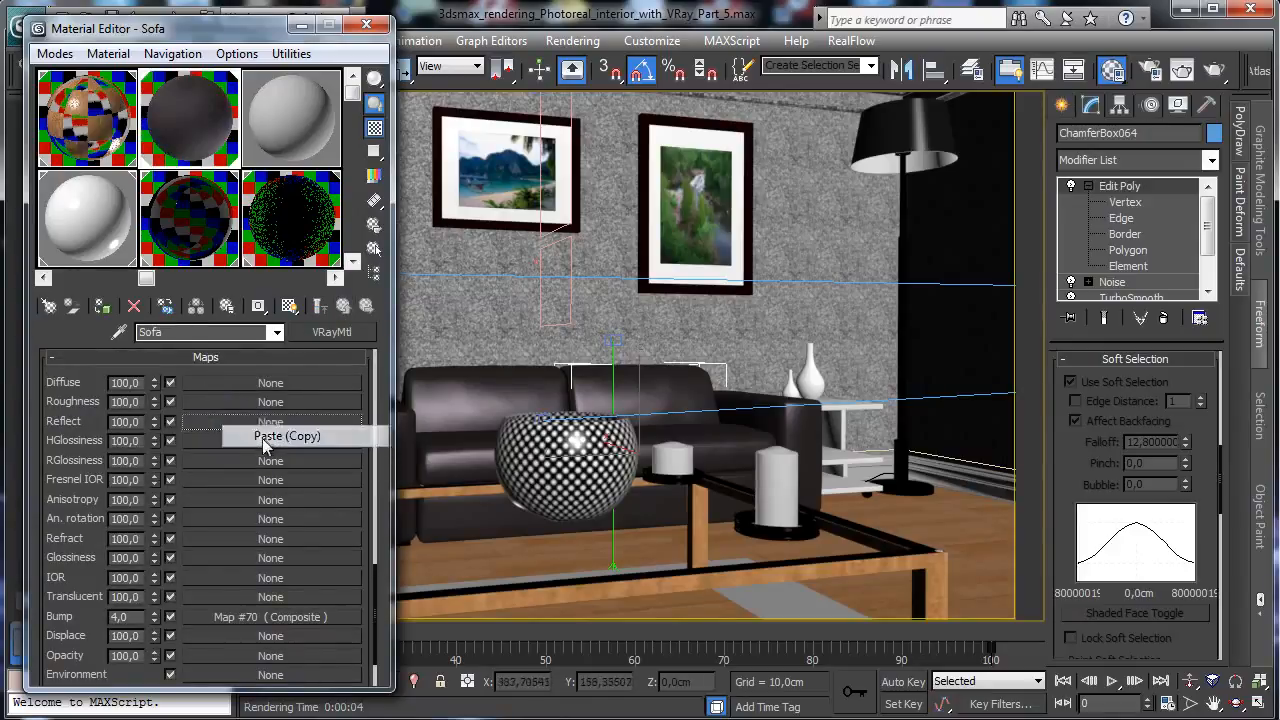
pyautogui.click(262, 438)
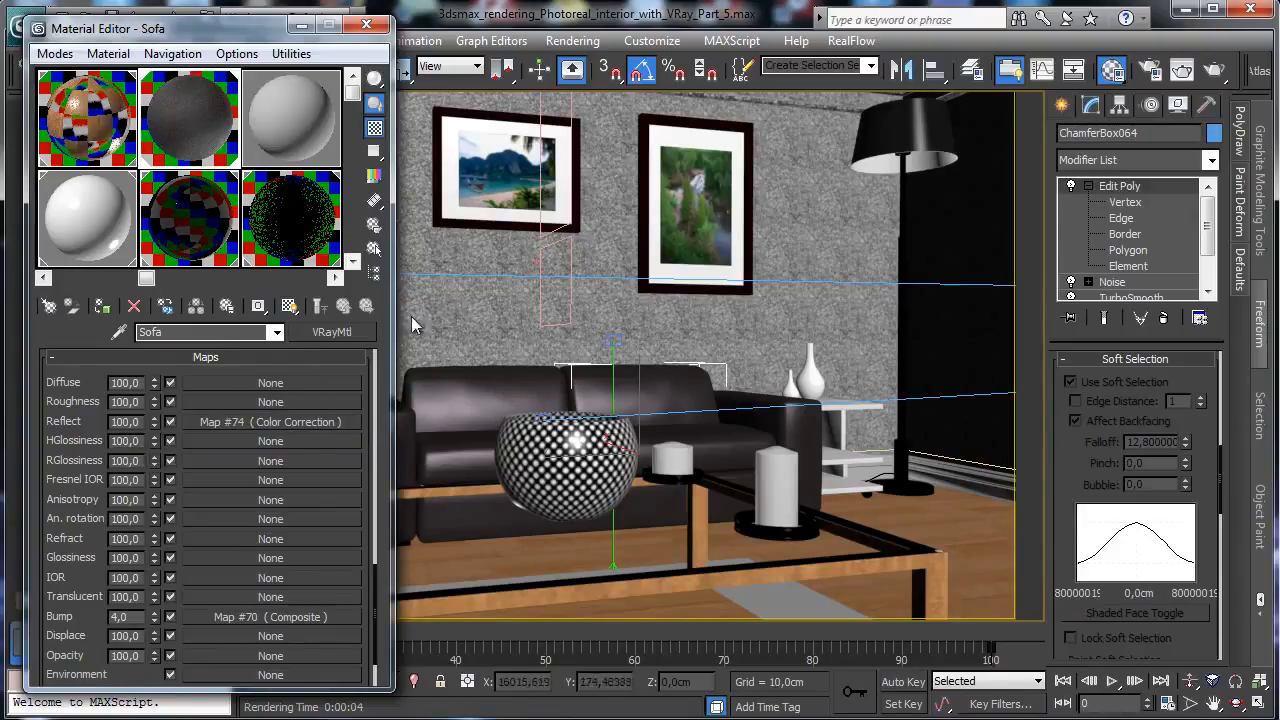
pyautogui.click(1210, 74)
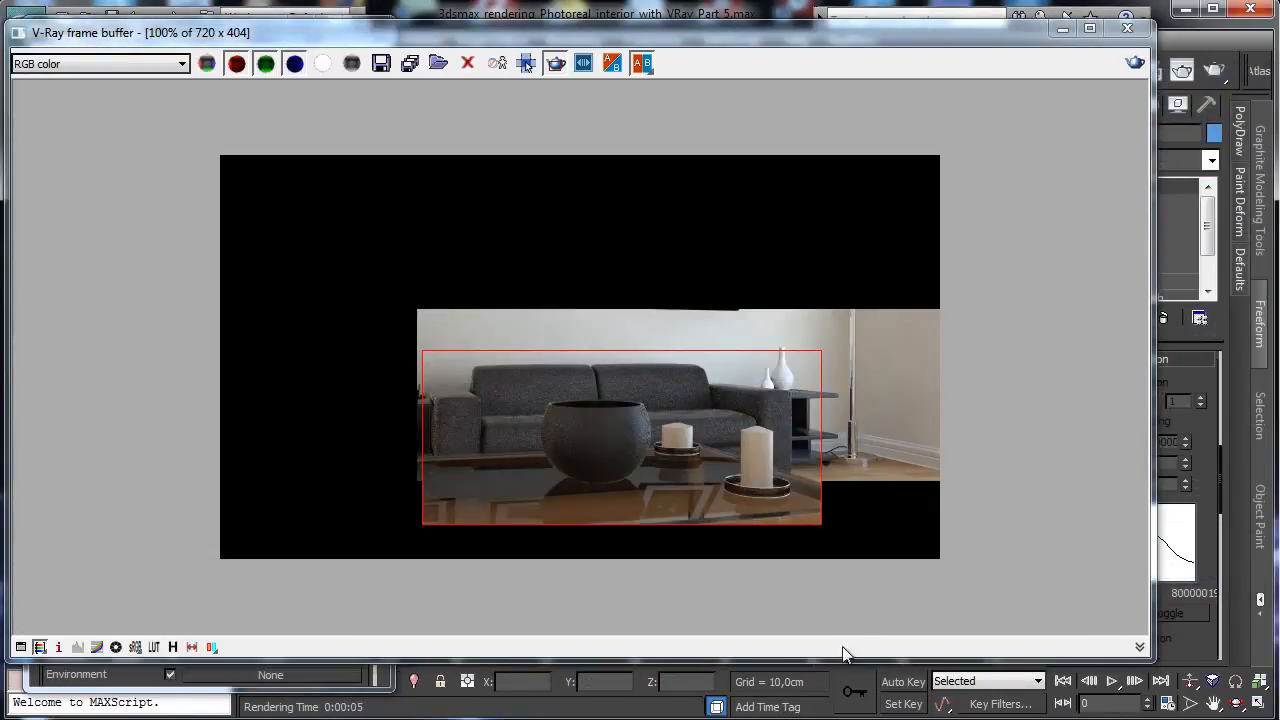
pyautogui.click(1063, 30)
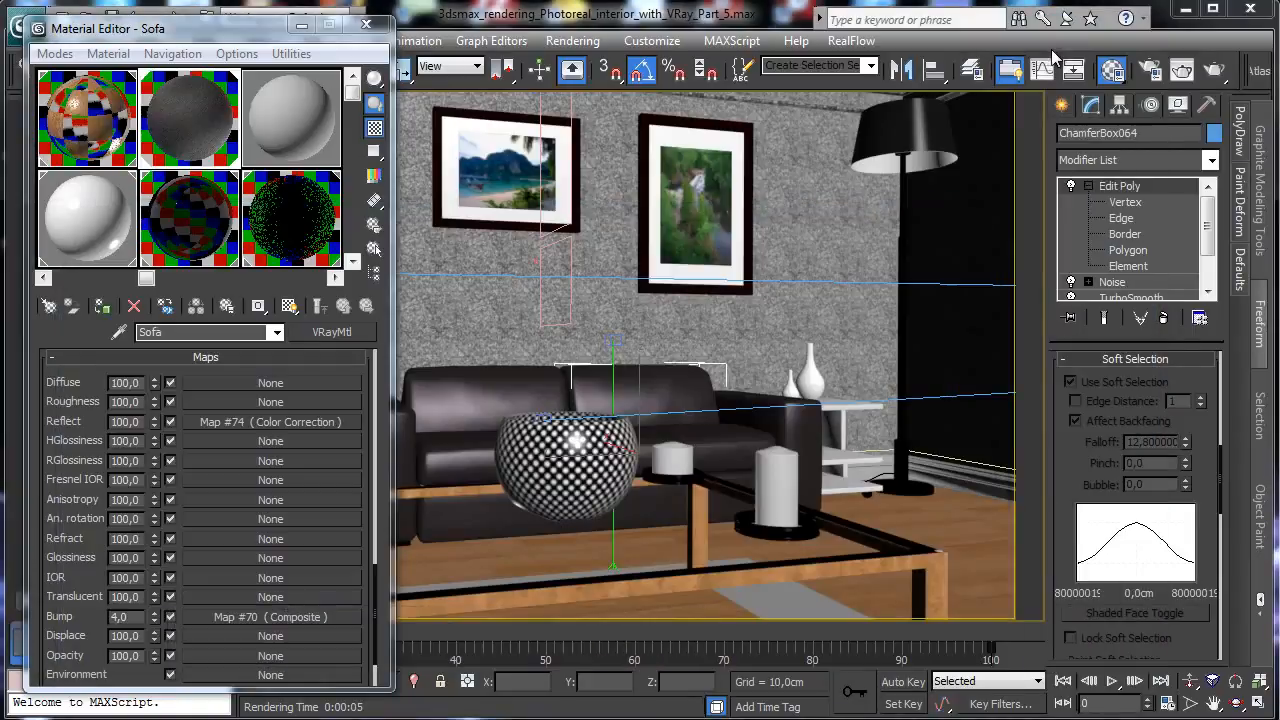
# - Set the render output width to 1280 and review the V-Ray global switches and image sampler settings
pyautogui.click(1150, 69)
pyautogui.doubleClick(903, 353)
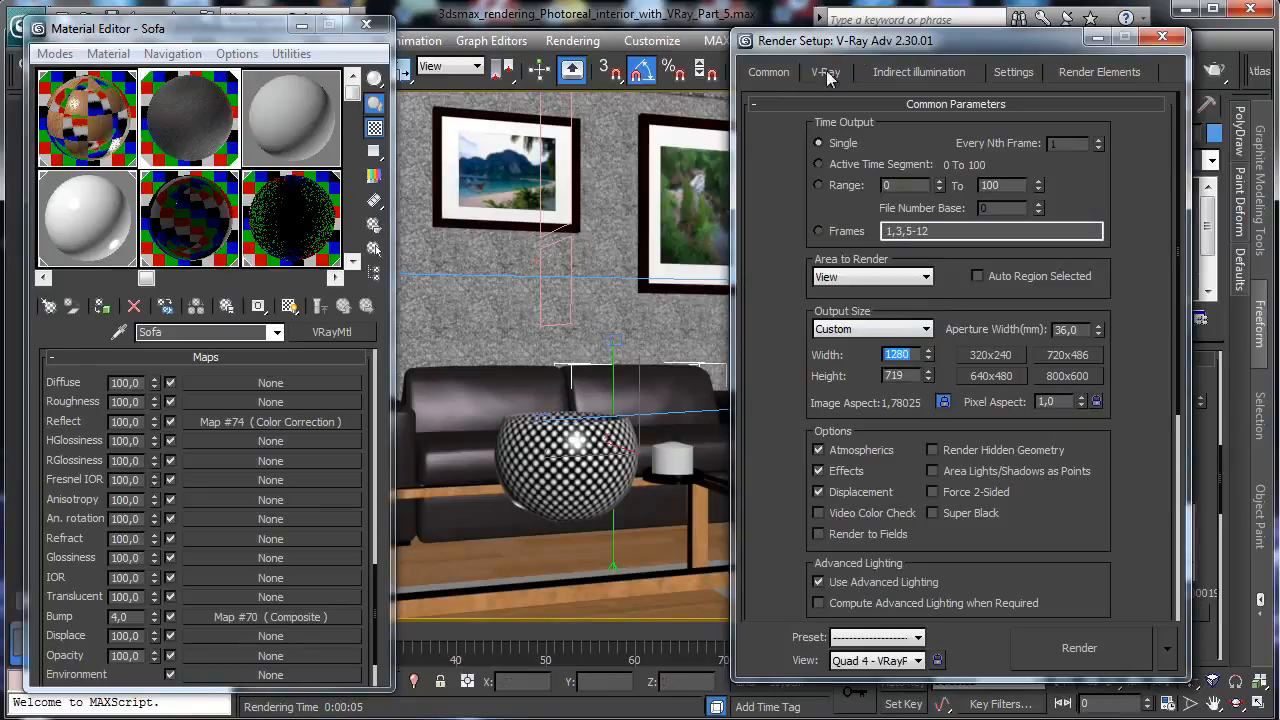
pyautogui.click(1009, 75)
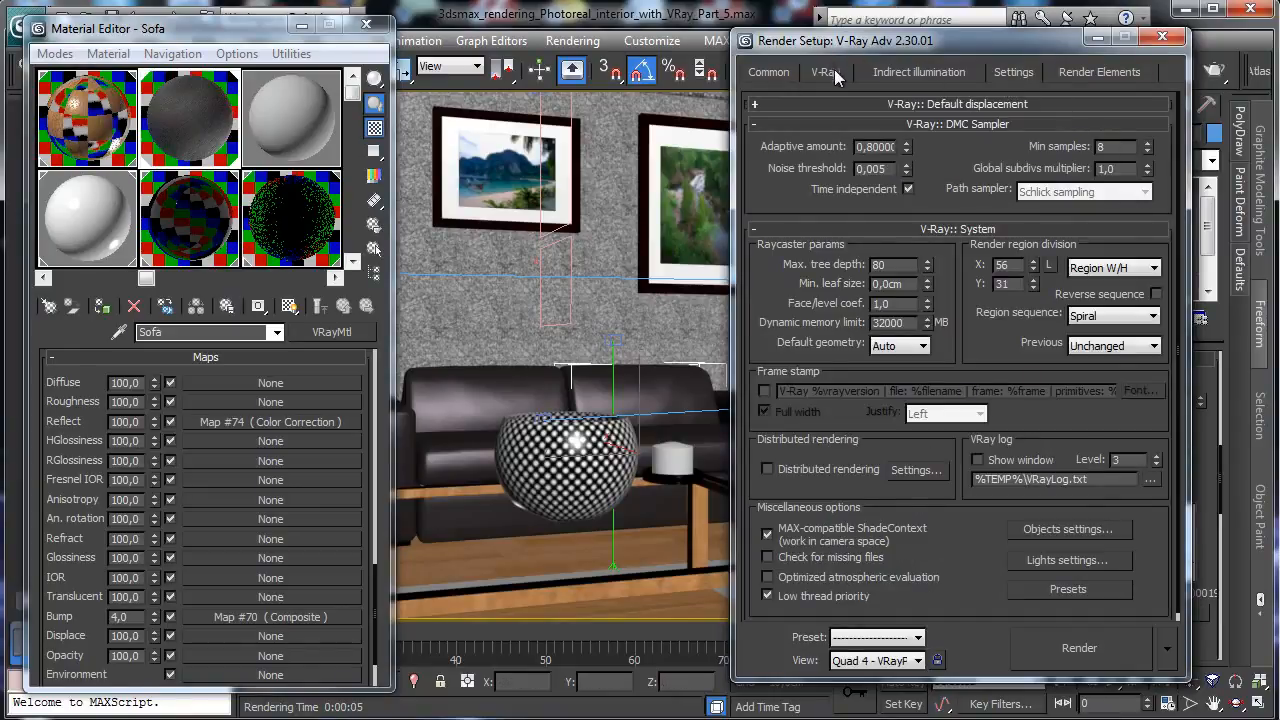
pyautogui.click(826, 72)
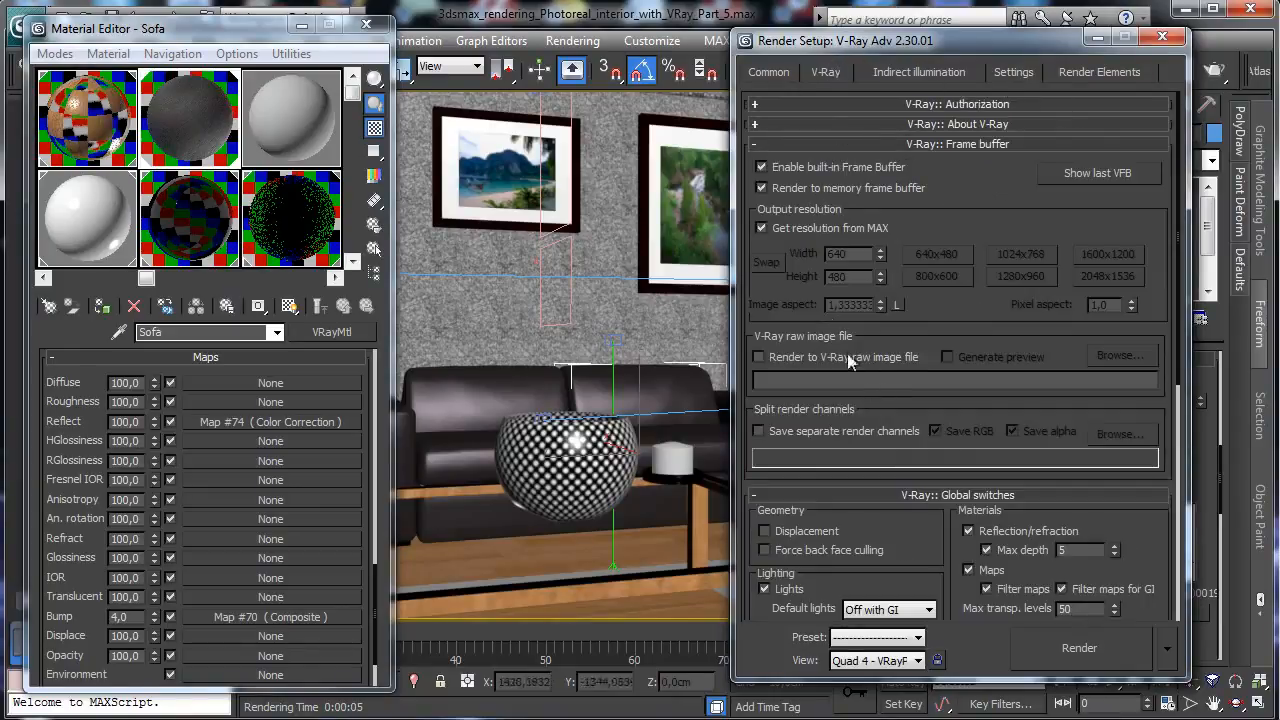
pyautogui.click(769, 72)
pyautogui.click(826, 72)
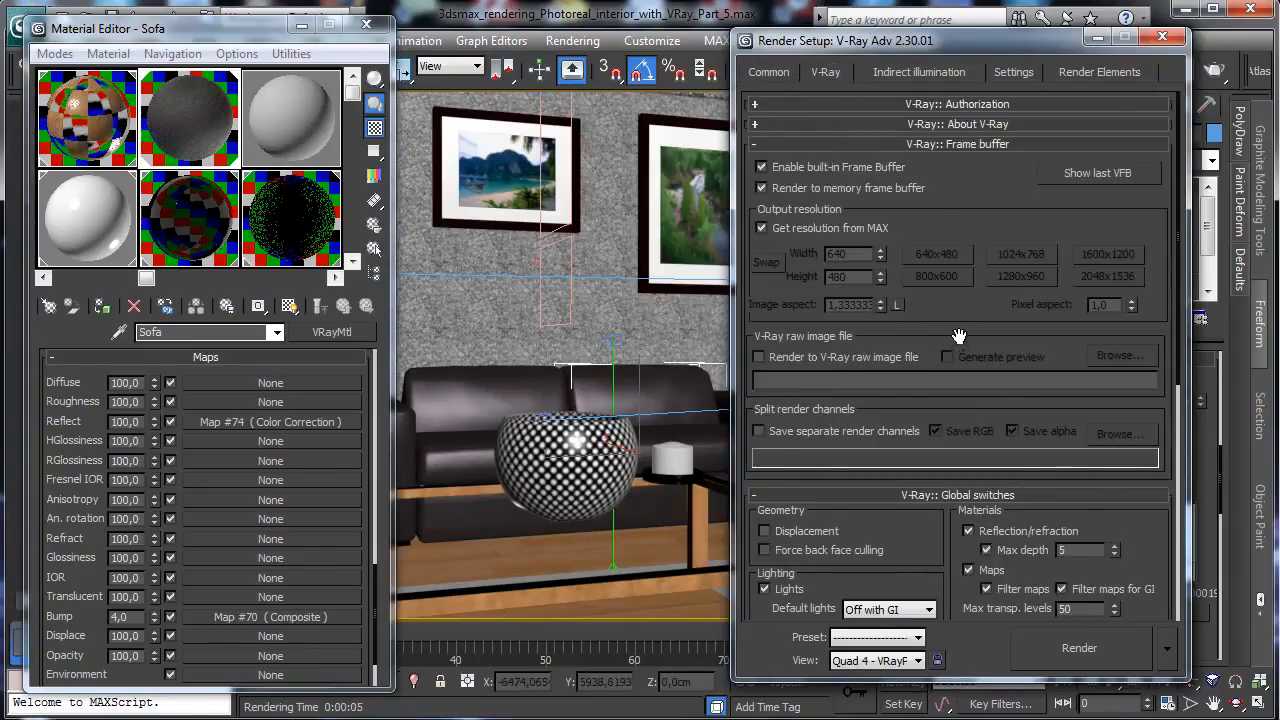
pyautogui.scroll(-5, 870, 380)
pyautogui.scroll(-2, 780, 510)
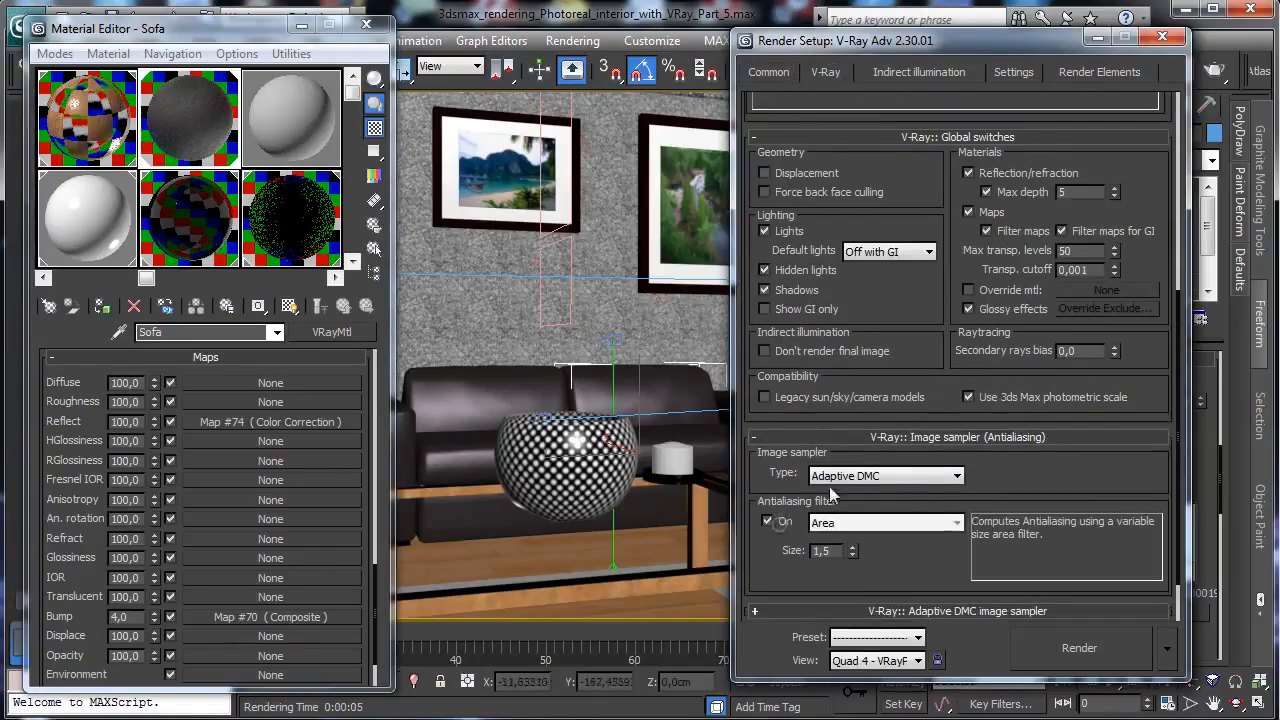
pyautogui.click(1018, 78)
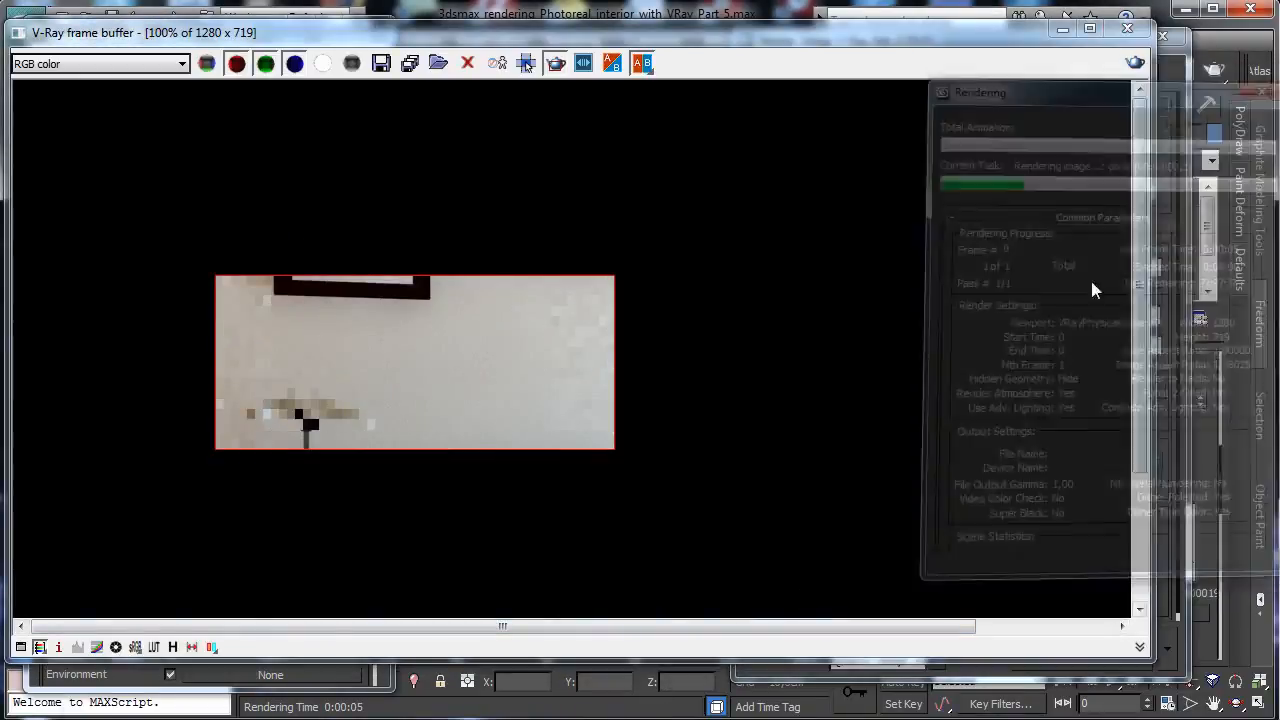
# - Redraw a larger render region over the lower part of the frame in the V-Ray frame buffer
pyautogui.moveTo(578, 424); pyautogui.dragTo(506, 189, button='middle')
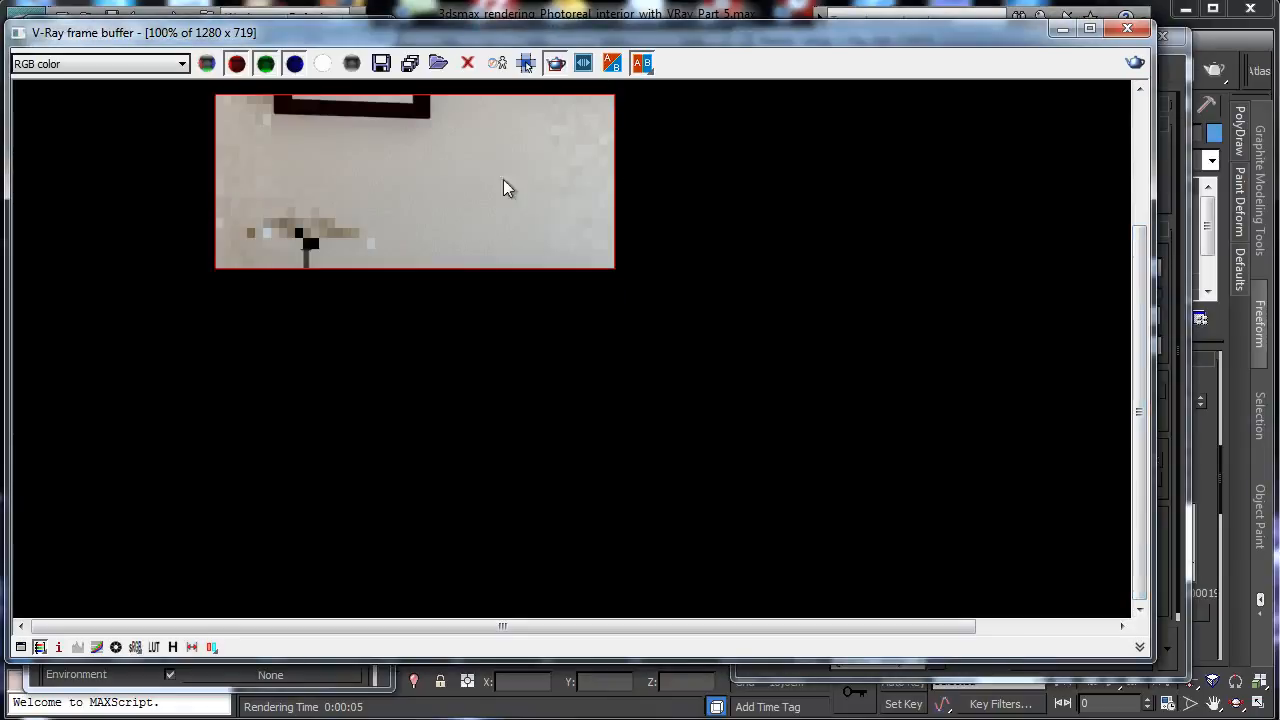
pyautogui.moveTo(367, 305); pyautogui.dragTo(1078, 617)
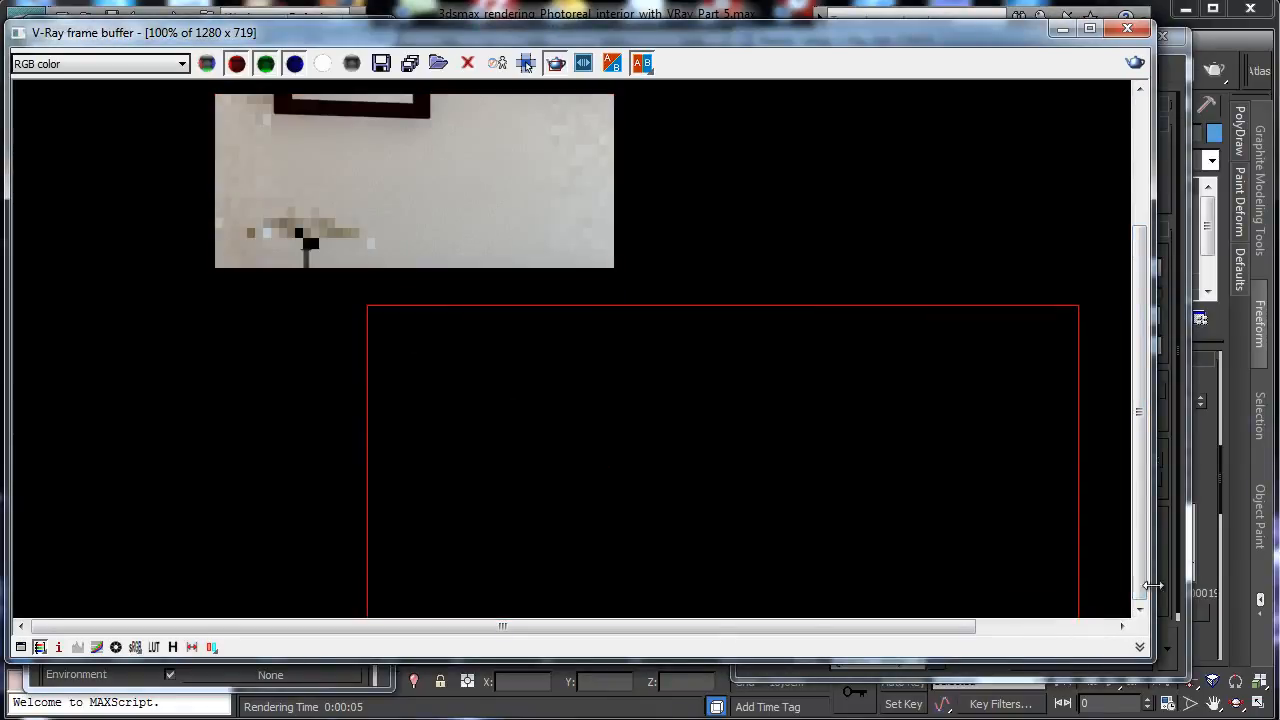
# - Redraw the render region around the sofa, bowl and candles, and test-render it at the new resolution
pyautogui.click(1135, 62)
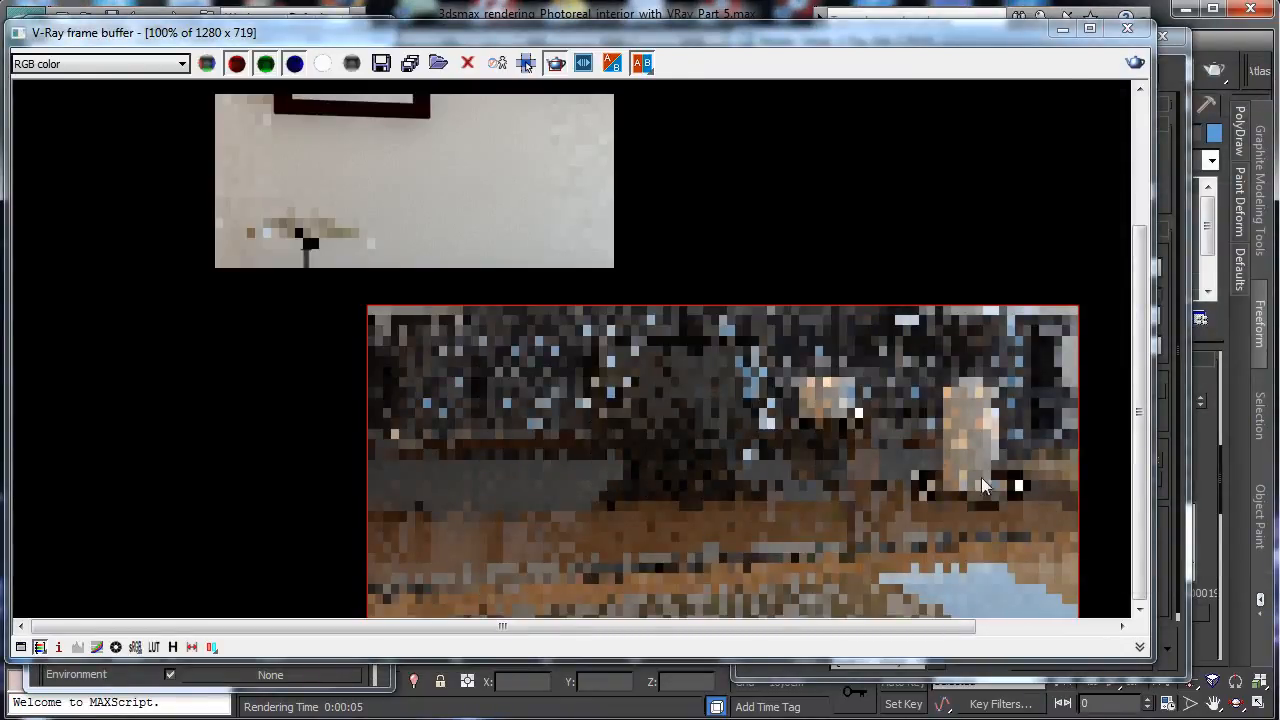
pyautogui.moveTo(1054, 535); pyautogui.dragTo(250, 199)
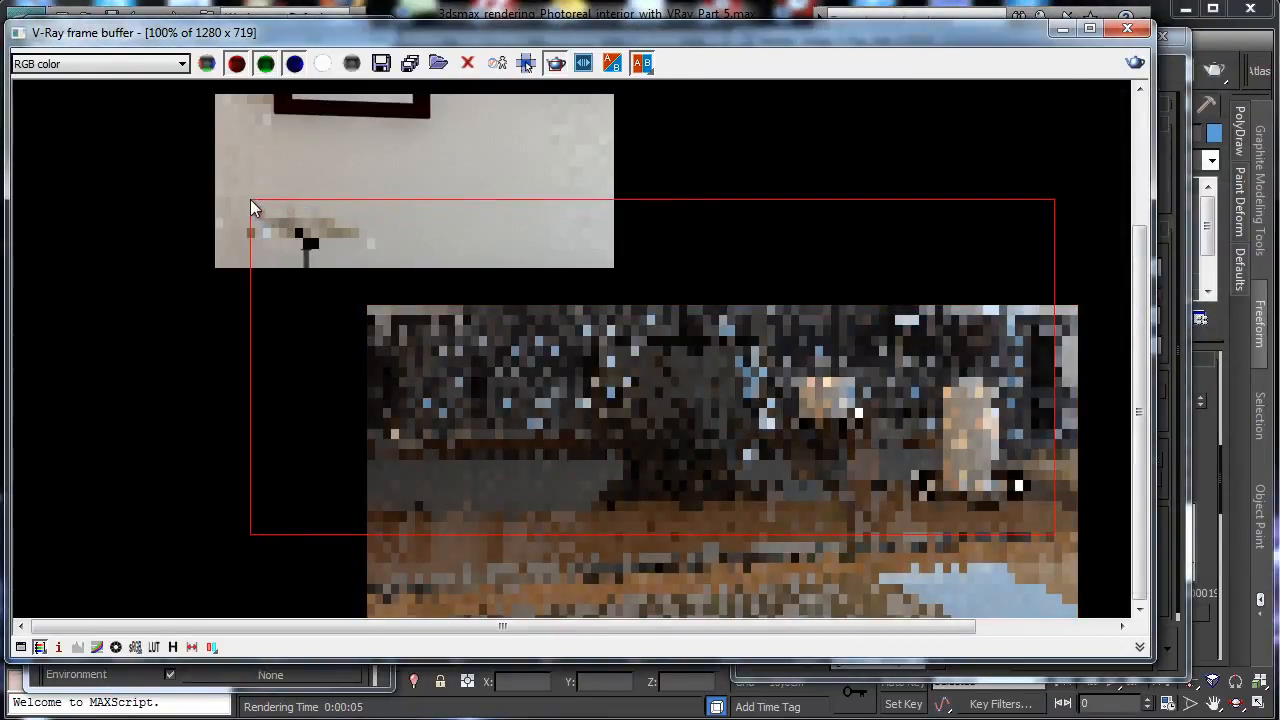
pyautogui.click(1135, 62)
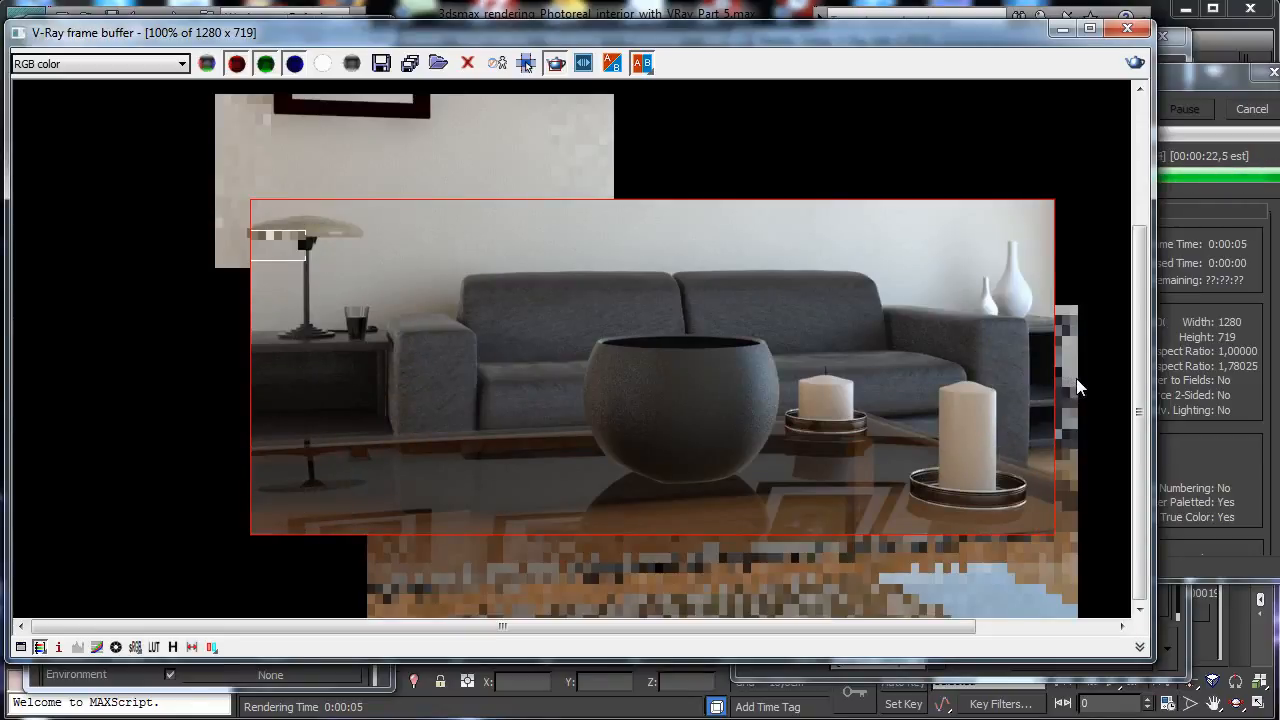
pyautogui.click(1062, 28)
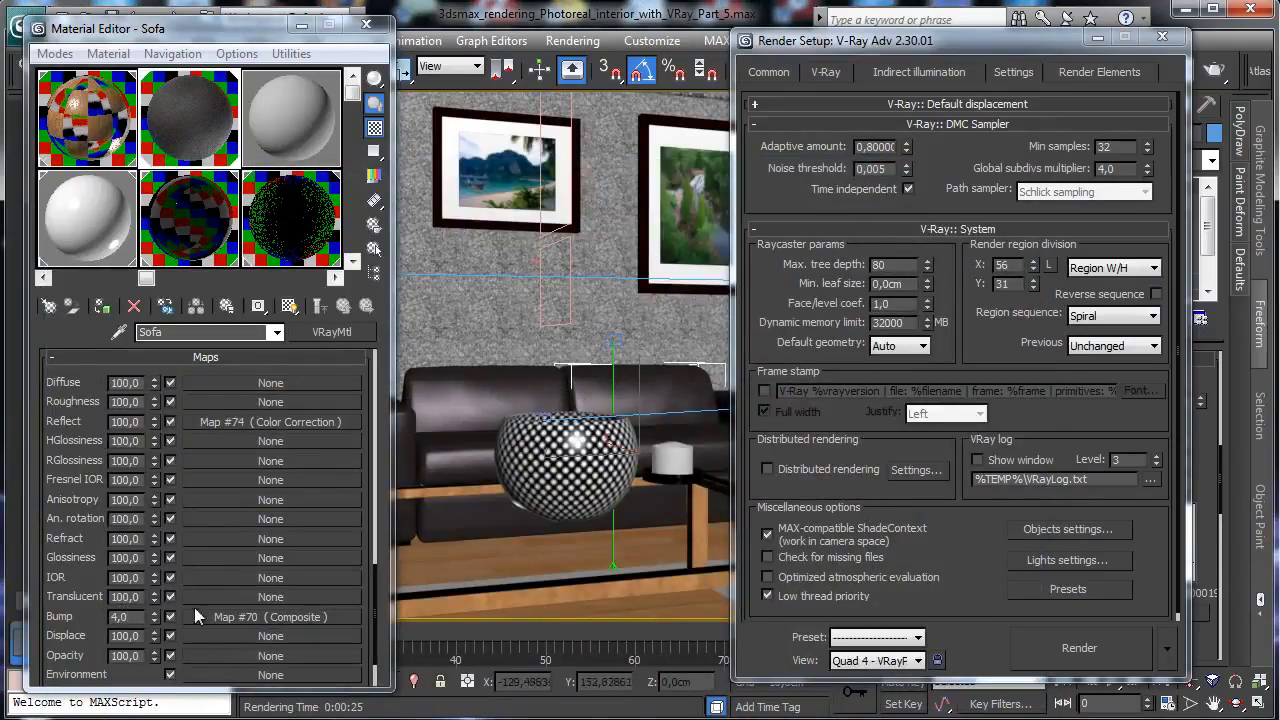
# - Disable the Sofa material's Bump map and copy the Reflect Color Correction map into RGlossiness with an amount of 61
pyautogui.click(170, 616)
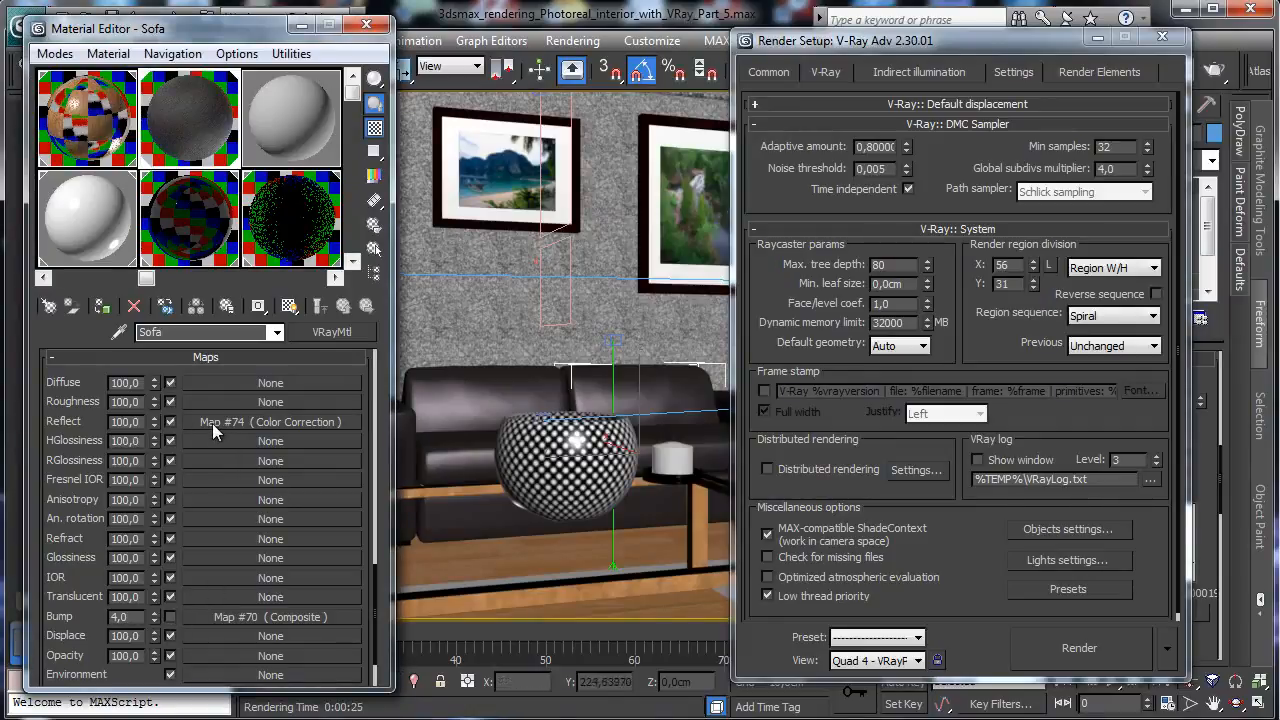
pyautogui.moveTo(211, 423); pyautogui.dragTo(205, 459)
pyautogui.click(172, 419)
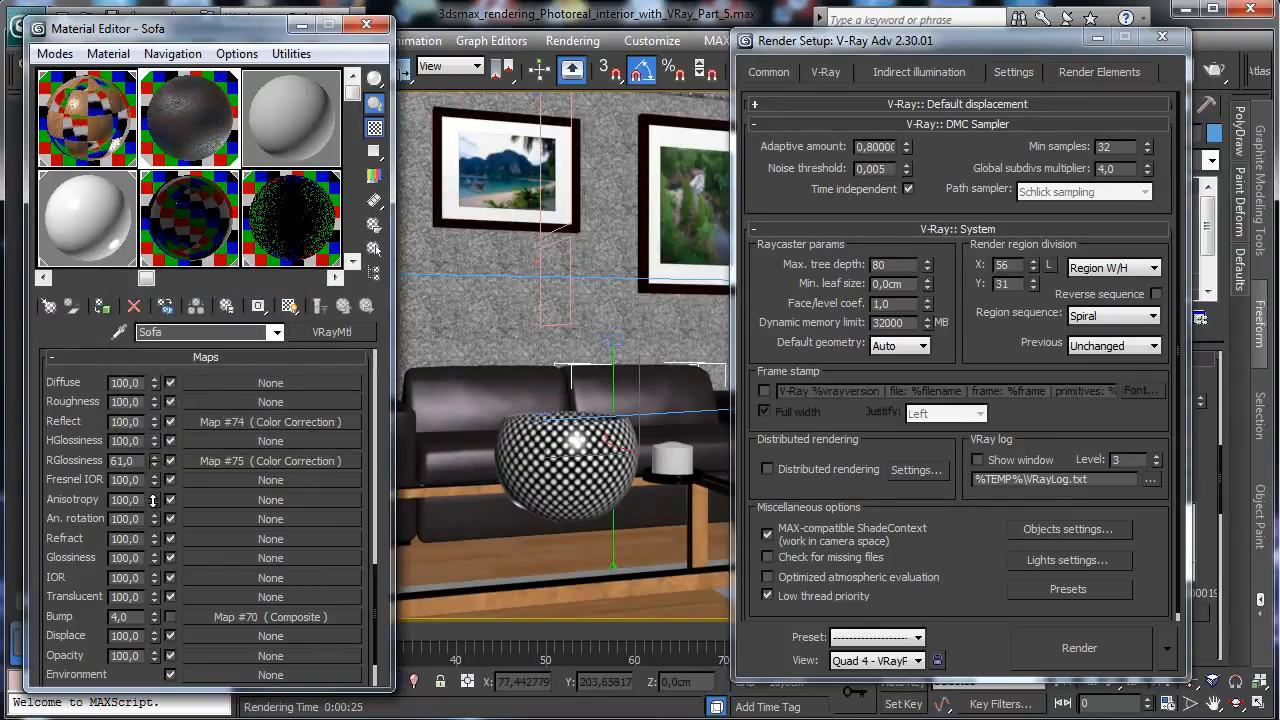
# - Lower the brightness of the Reflect slot's Color Correction map to about -13
pyautogui.click(248, 422)
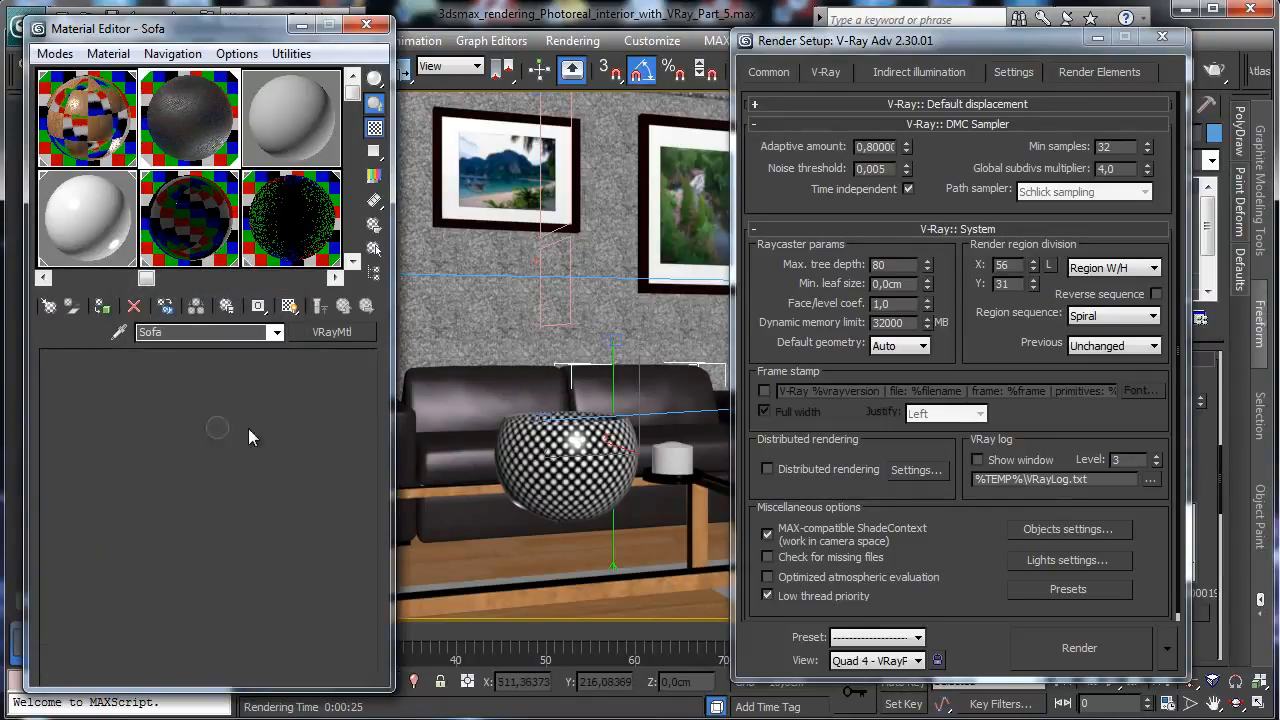
pyautogui.moveTo(151, 659); pyautogui.dragTo(155, 520)
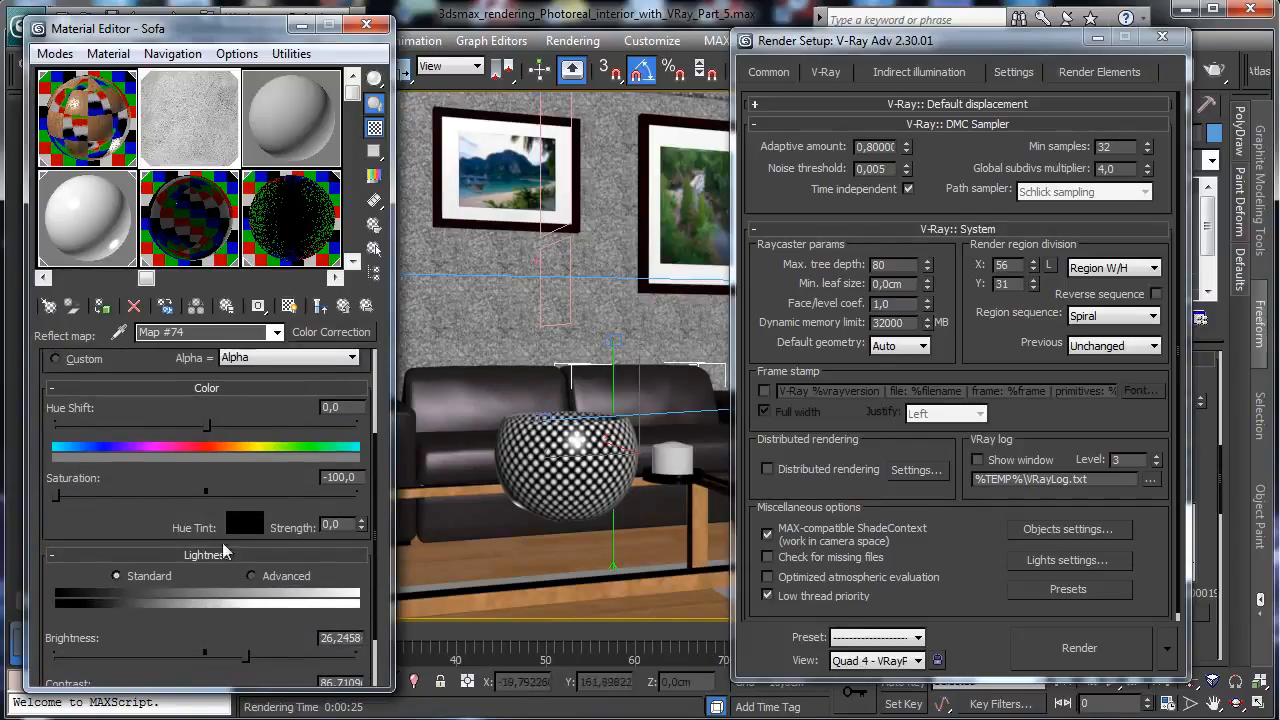
pyautogui.moveTo(206, 656)
pyautogui.mouseDown()
pyautogui.moveTo(220, 656)
pyautogui.moveTo(186, 656)
pyautogui.mouseUp()
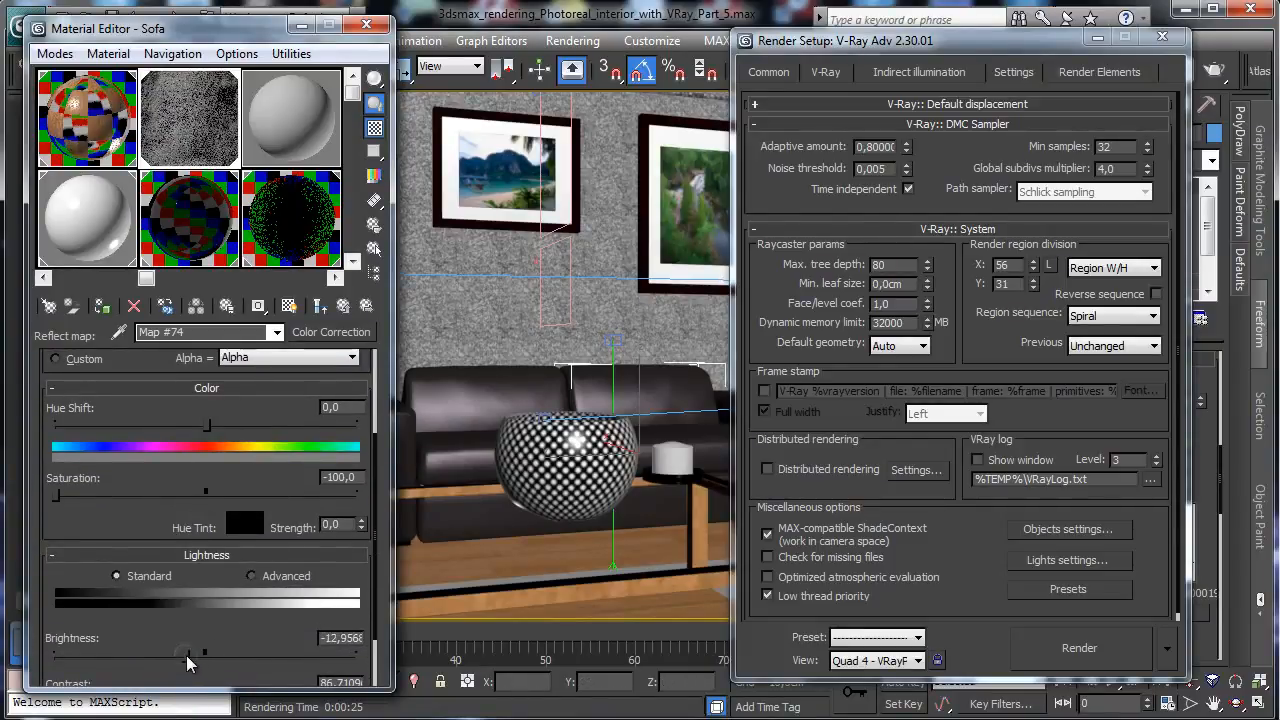
pyautogui.click(345, 314)
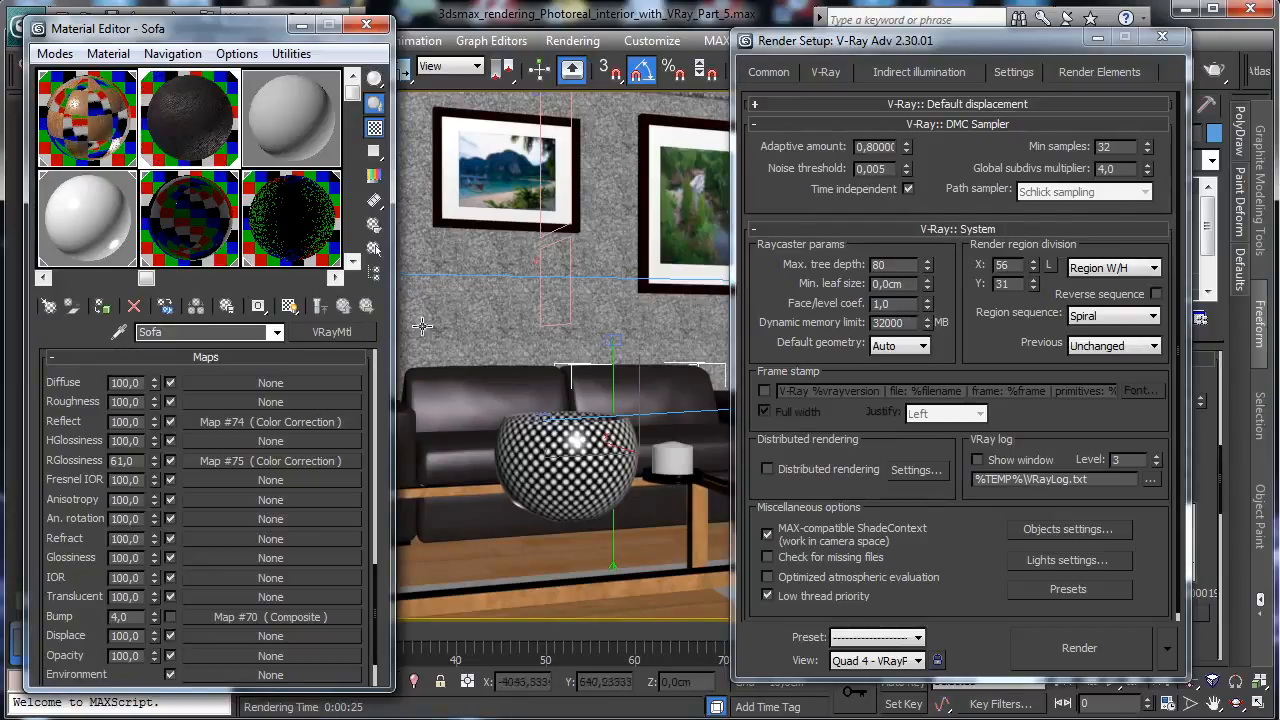
# - Set the blur of the PELT.JPG bitmap inside the Reflect Color Correction map to 1
pyautogui.click(265, 424)
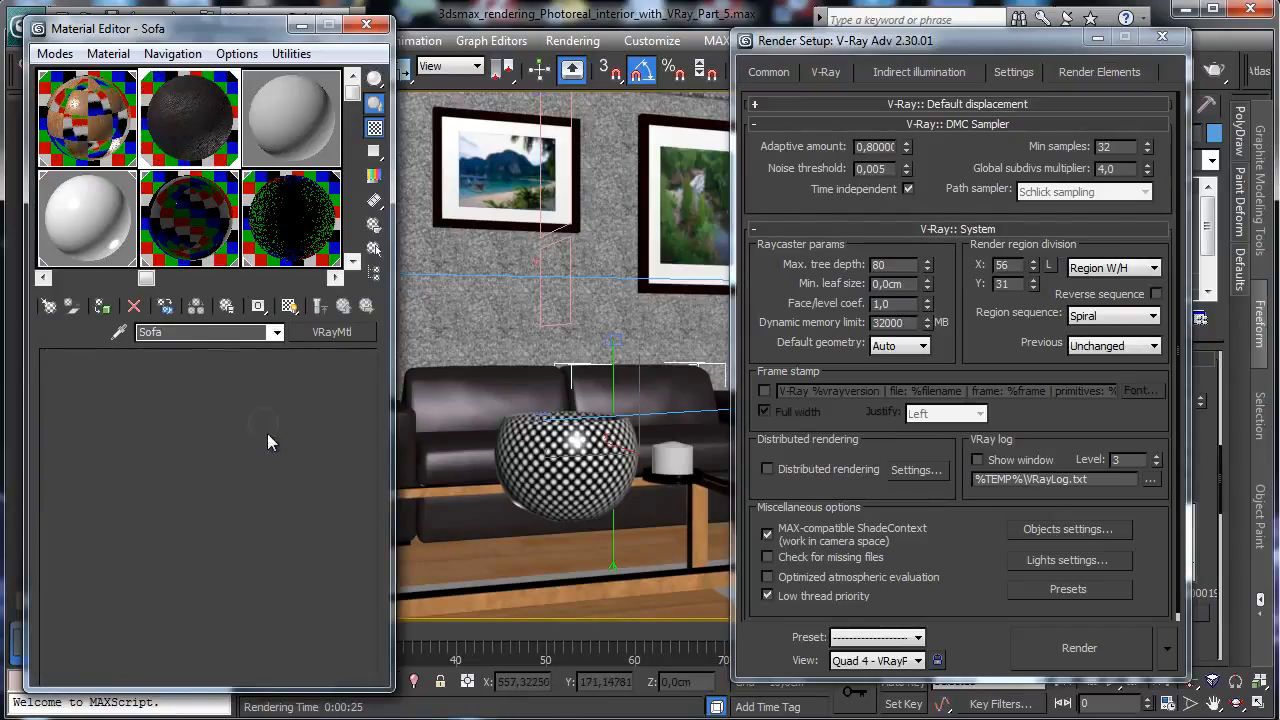
pyautogui.click(285, 395)
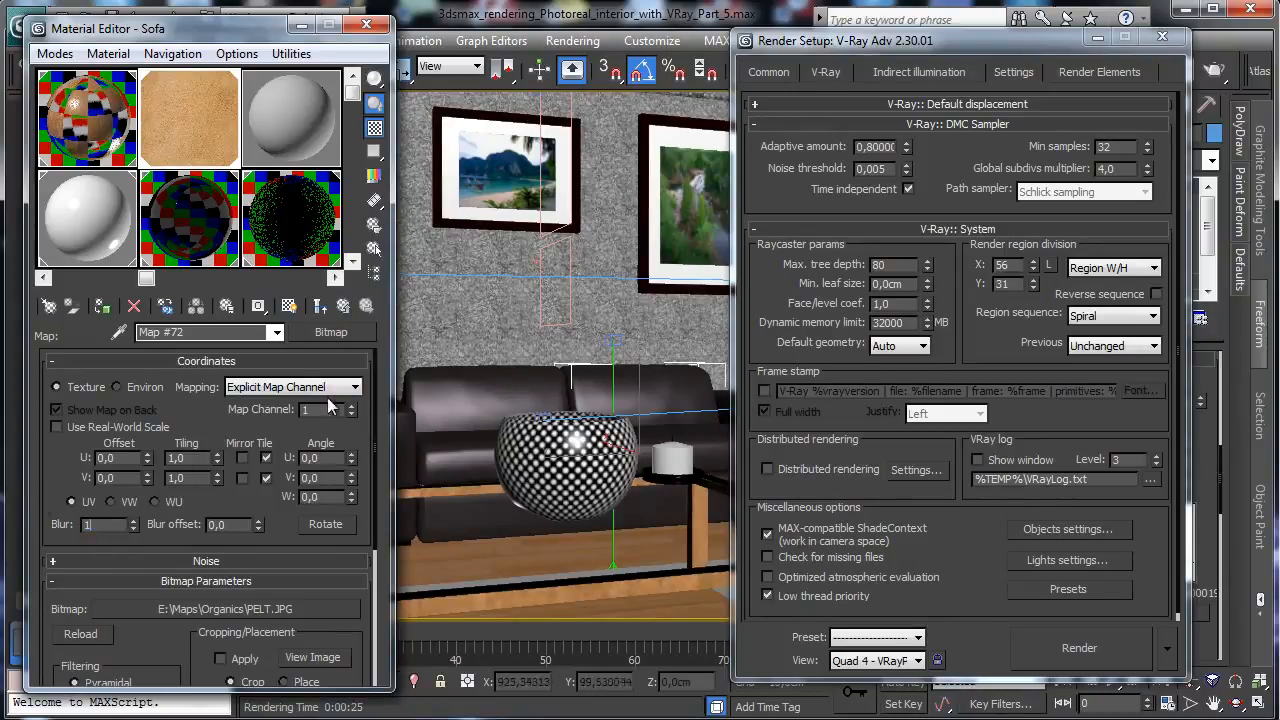
pyautogui.click(342, 305)
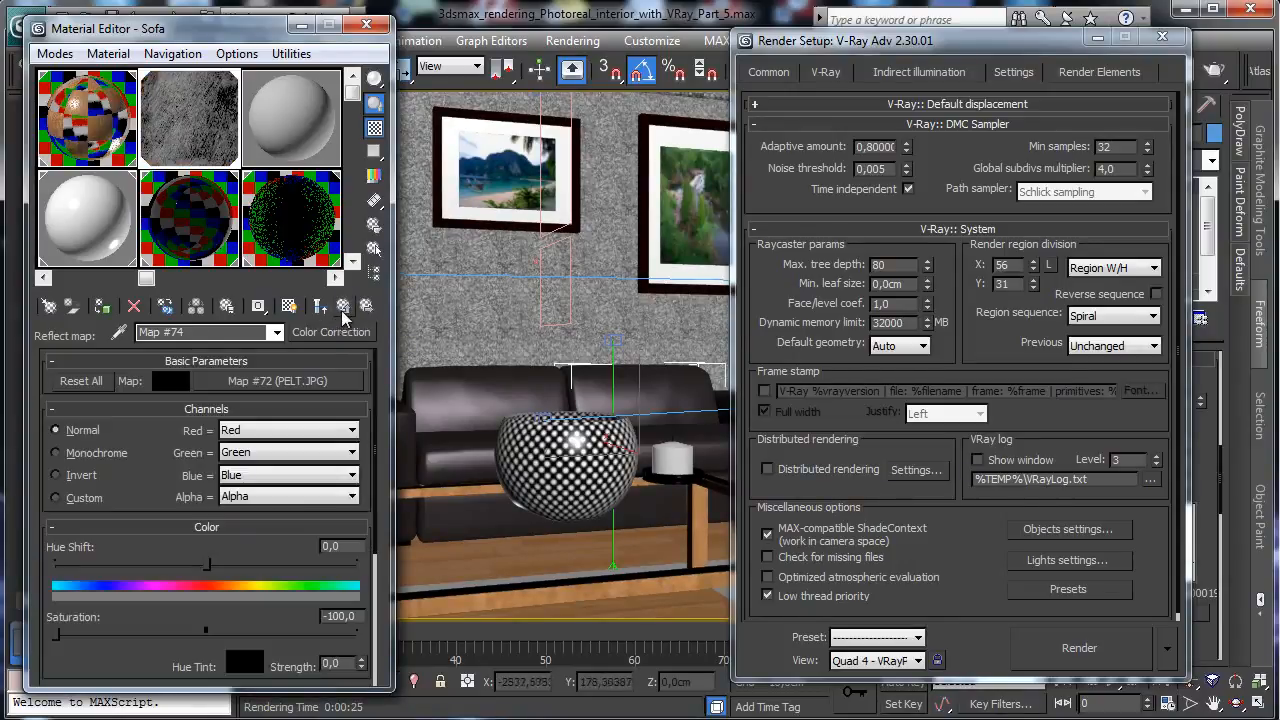
pyautogui.click(342, 306)
# - Set the blur of the RGlossiness map's PELT.JPG bitmap to 1 and test-render the sofa region
pyautogui.click(300, 540)
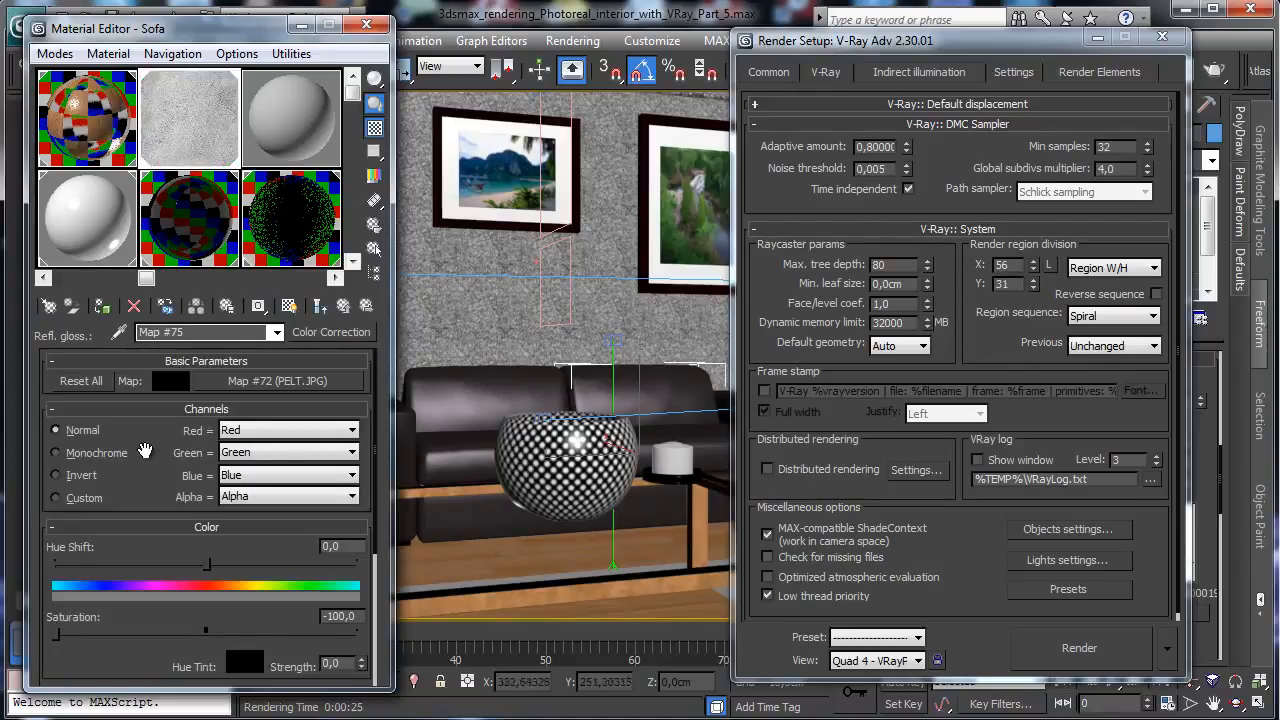
pyautogui.click(297, 385)
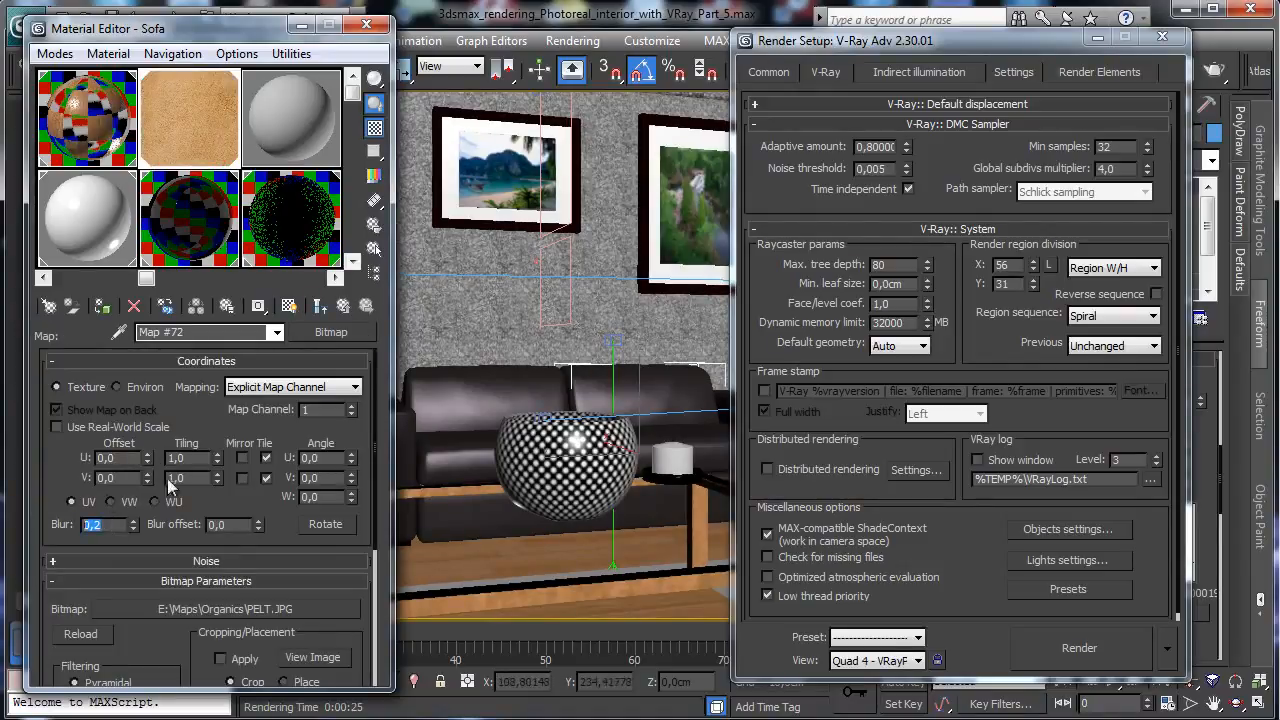
pyautogui.write('1')
pyautogui.press('Return')
pyautogui.click(342, 306)
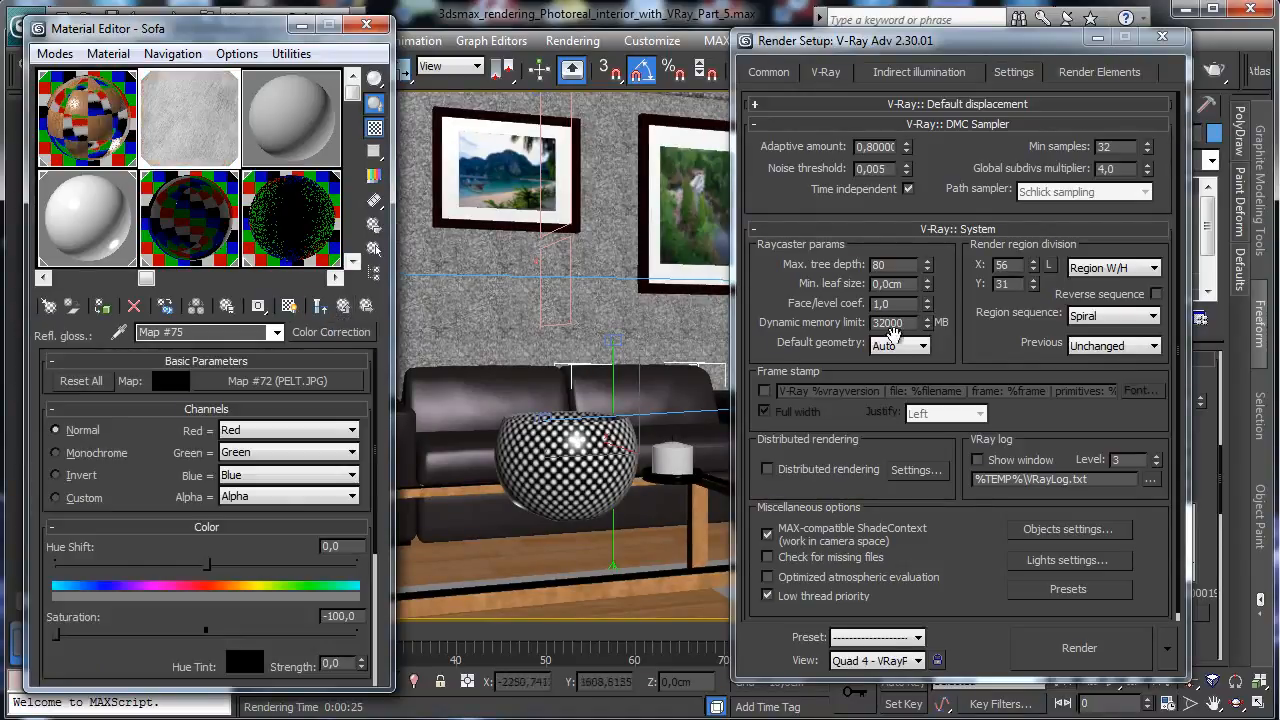
pyautogui.click(1090, 650)
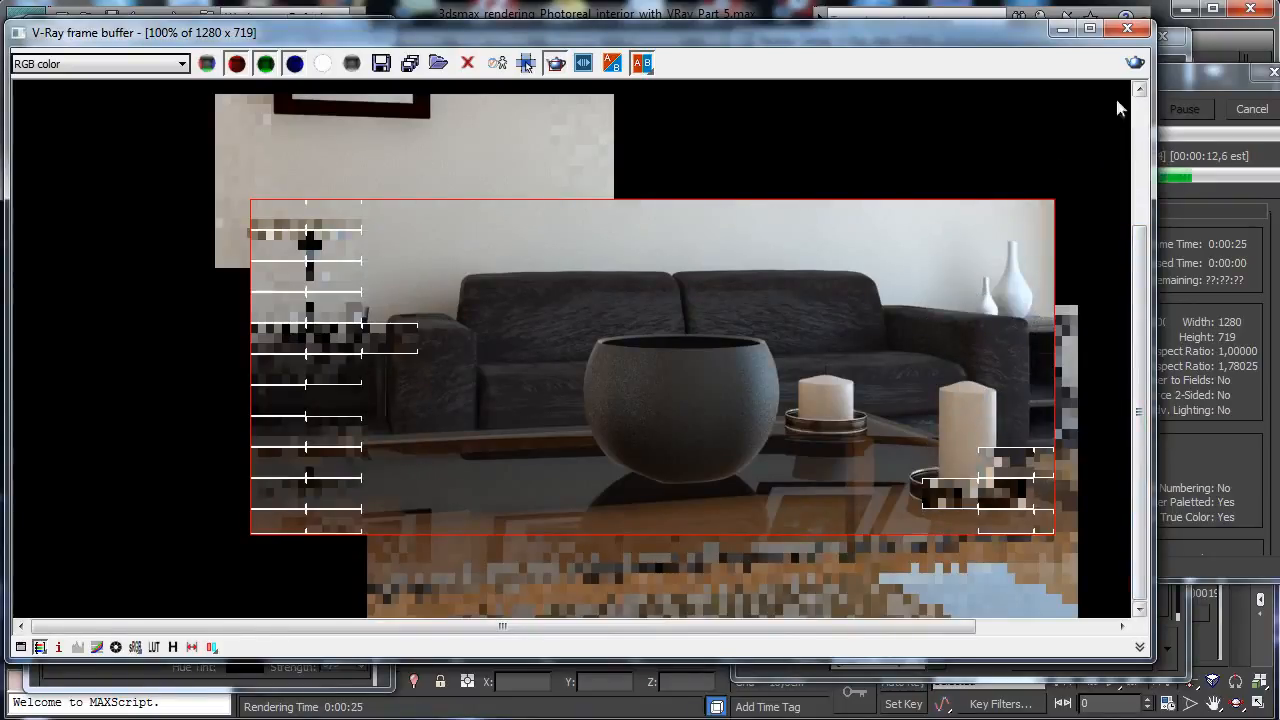
pyautogui.click(1062, 29)
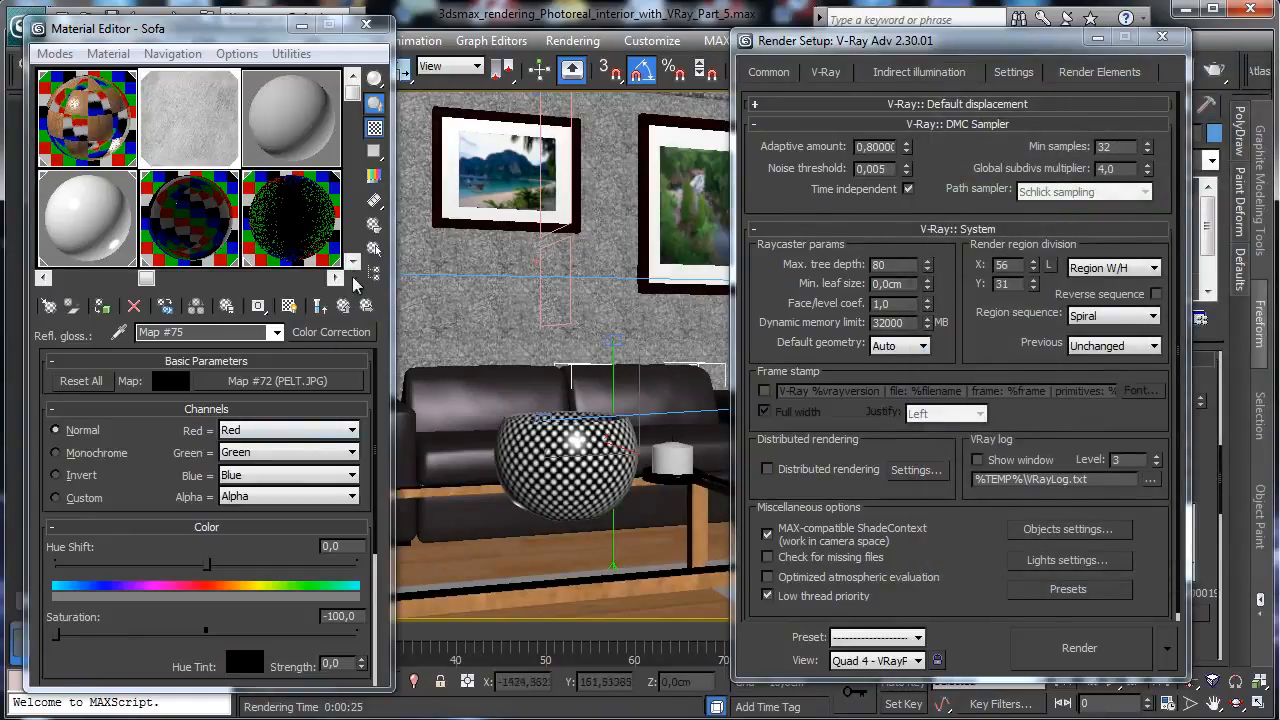
# - Adjust the Reflect Color Correction map to a brightness of about 8.3 and a contrast of about 28
pyautogui.click(342, 310)
pyautogui.click(251, 423)
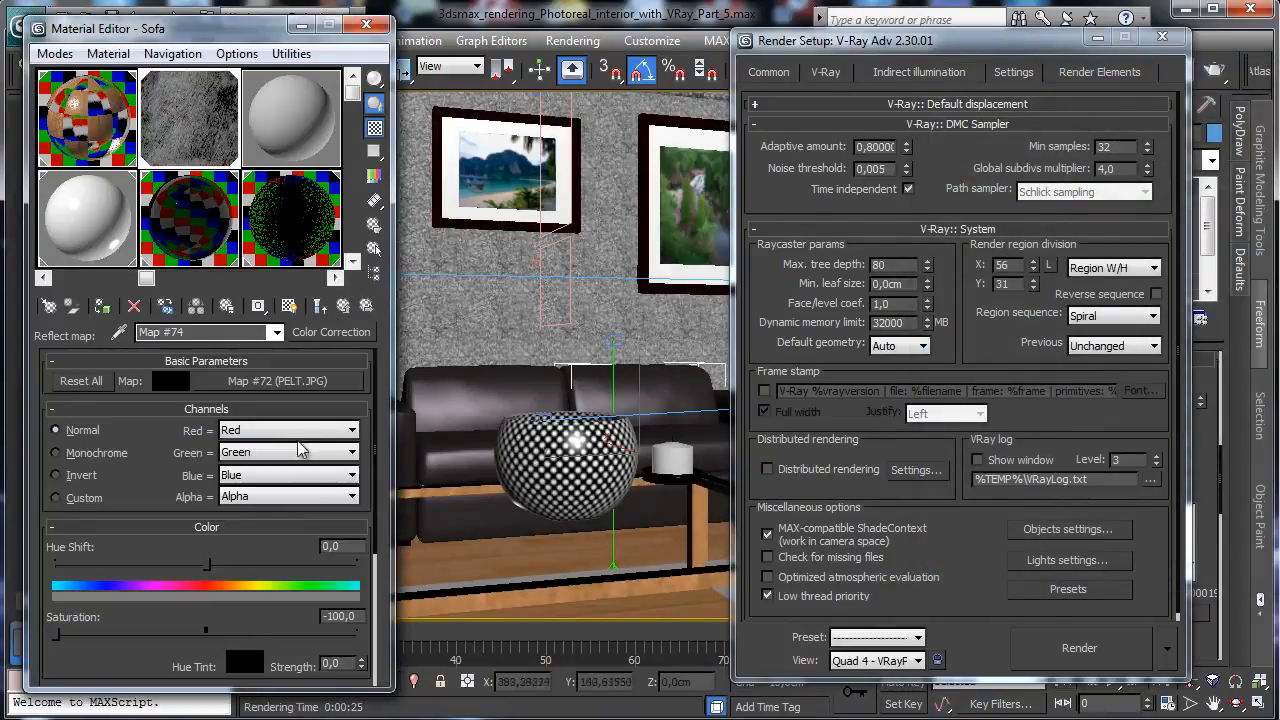
pyautogui.scroll(-3, 150, 635)
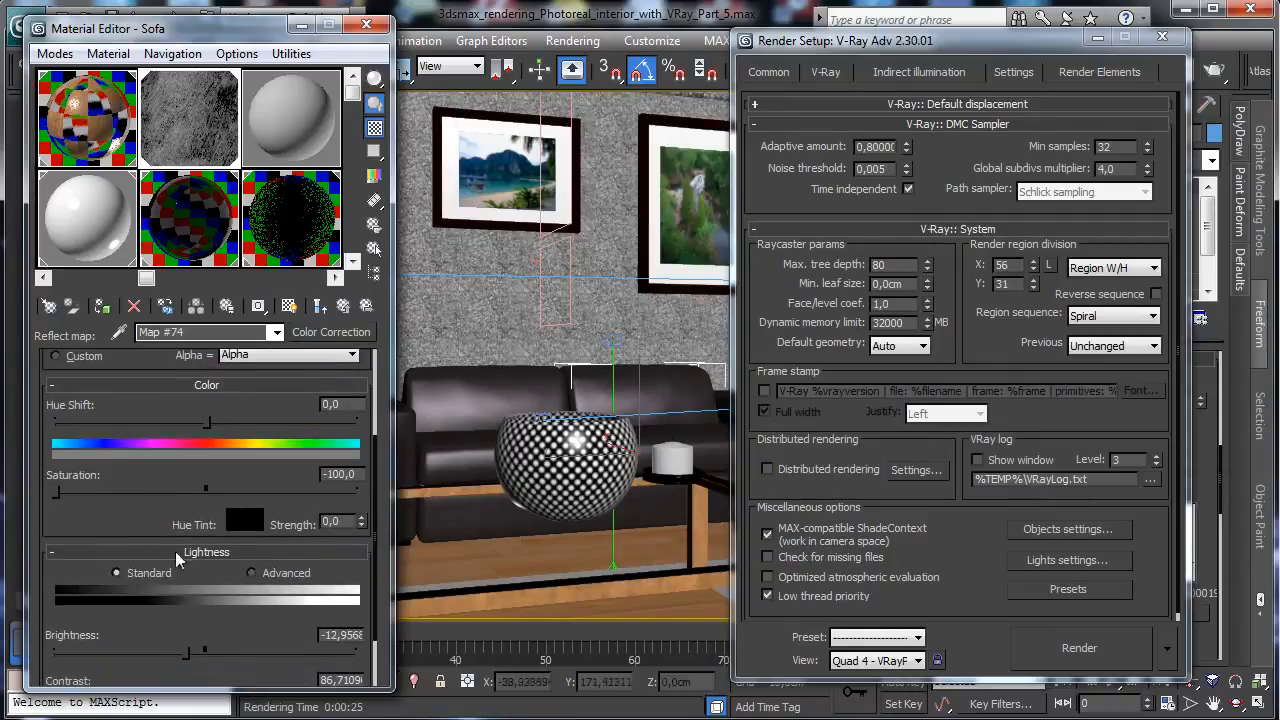
pyautogui.moveTo(185, 659); pyautogui.dragTo(217, 667)
pyautogui.scroll(-2, 200, 630)
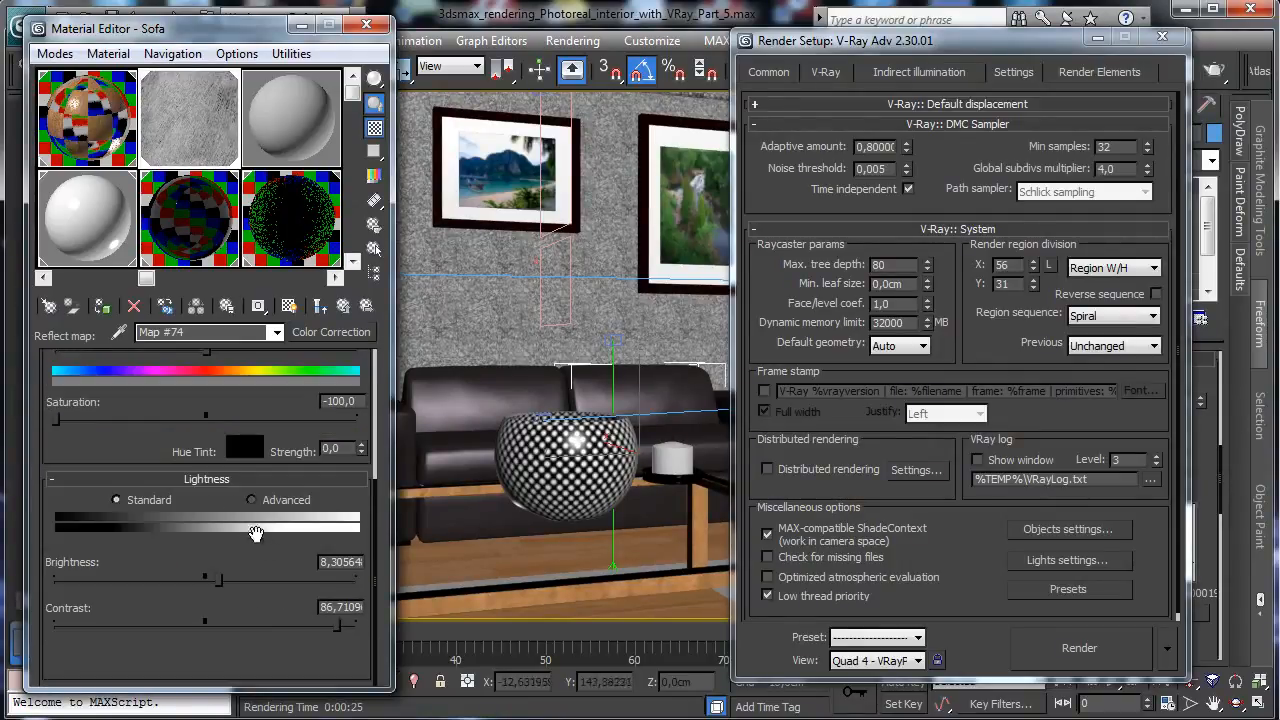
pyautogui.moveTo(310, 630); pyautogui.dragTo(249, 632)
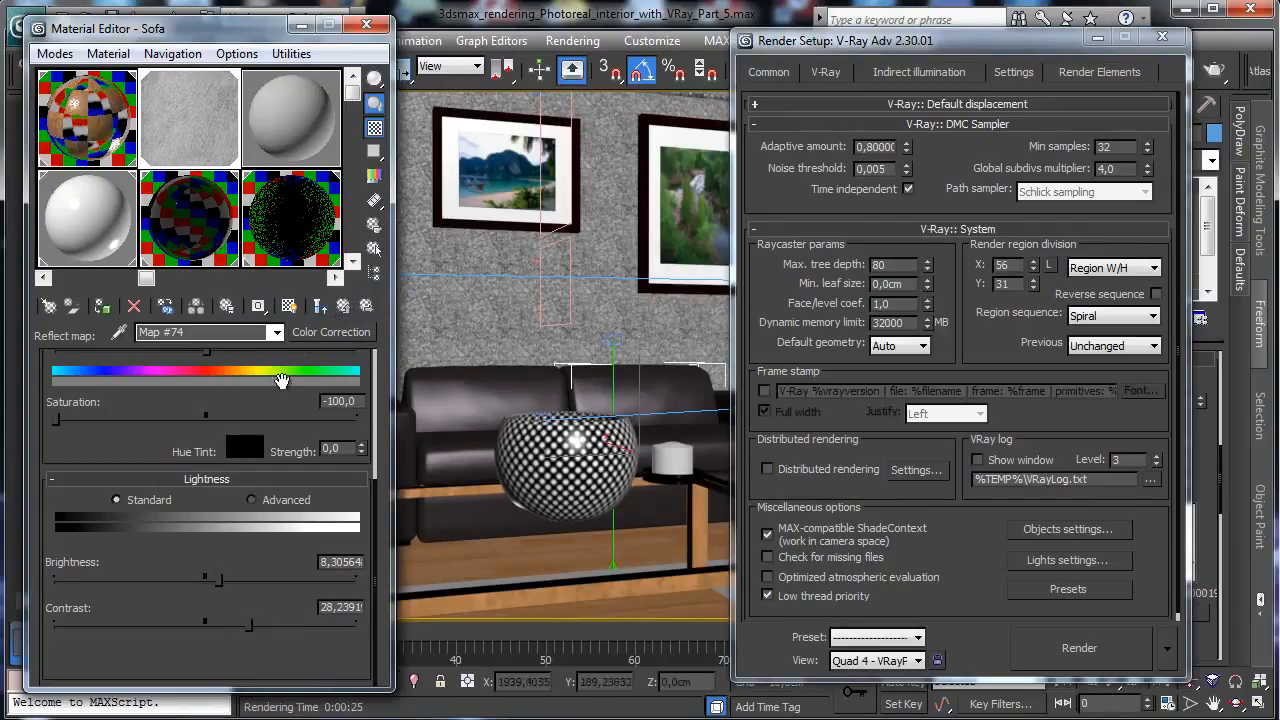
# - Show the Reflect map's PELT.JPG bitmap in the viewport and set its U and V tiling to 2
pyautogui.scroll(6, 287, 378)
pyautogui.click(287, 378)
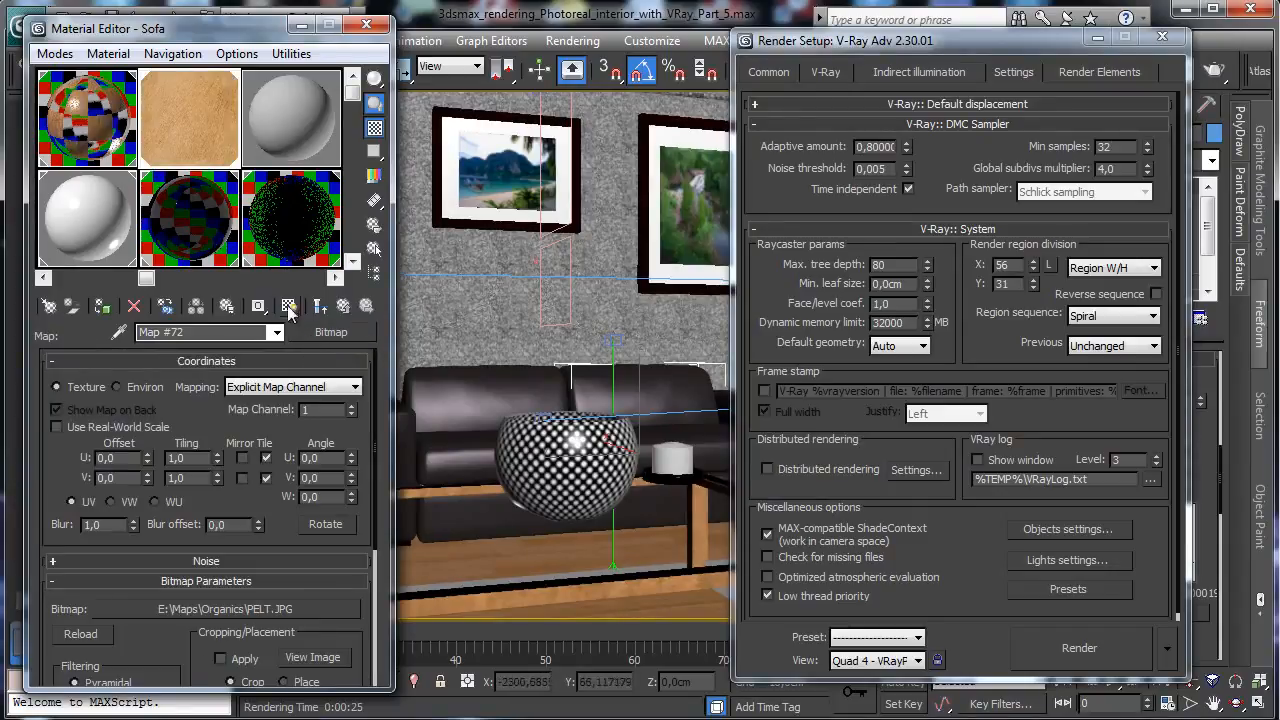
pyautogui.click(289, 305)
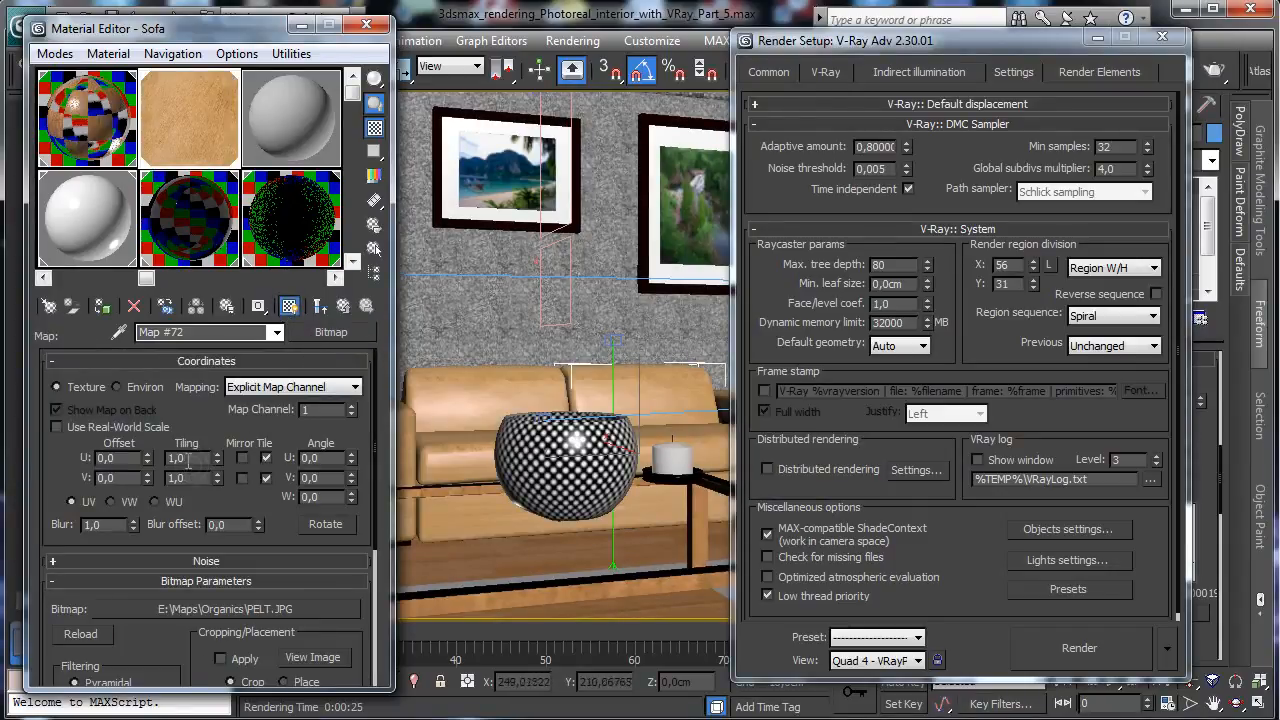
pyautogui.press('Return')
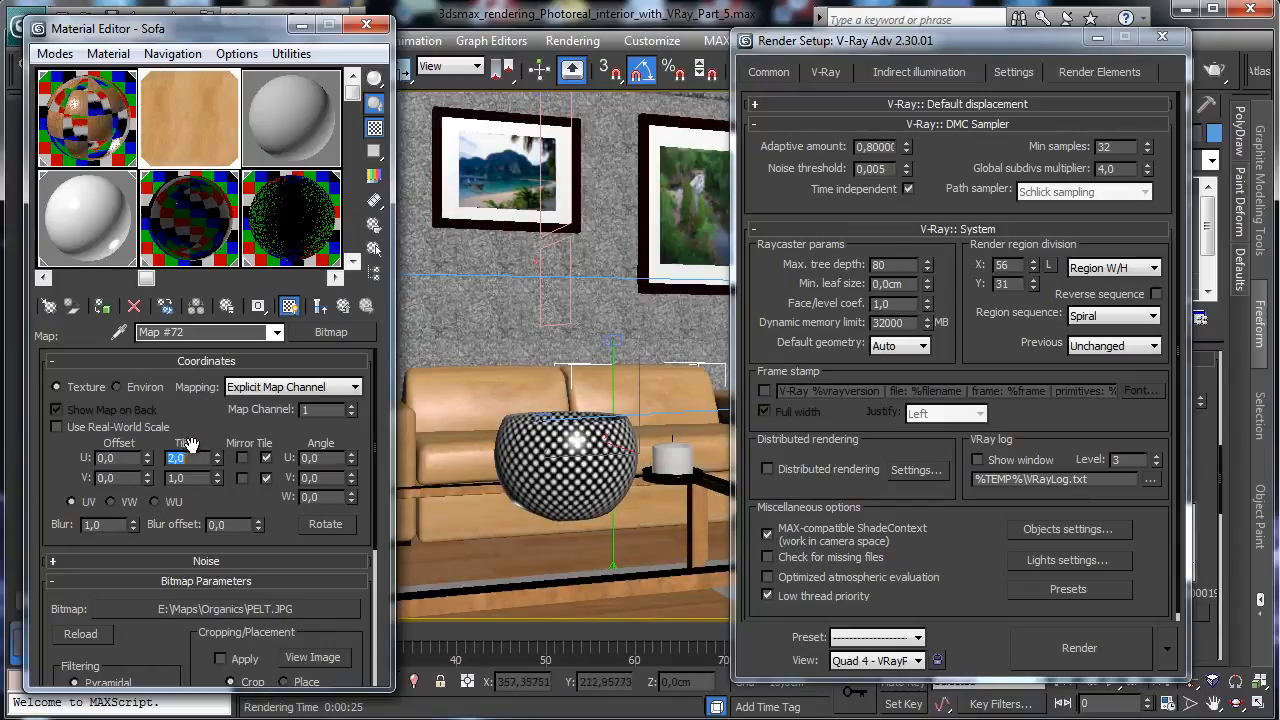
pyautogui.doubleClick(190, 478)
pyautogui.write('2')
pyautogui.press('Return')
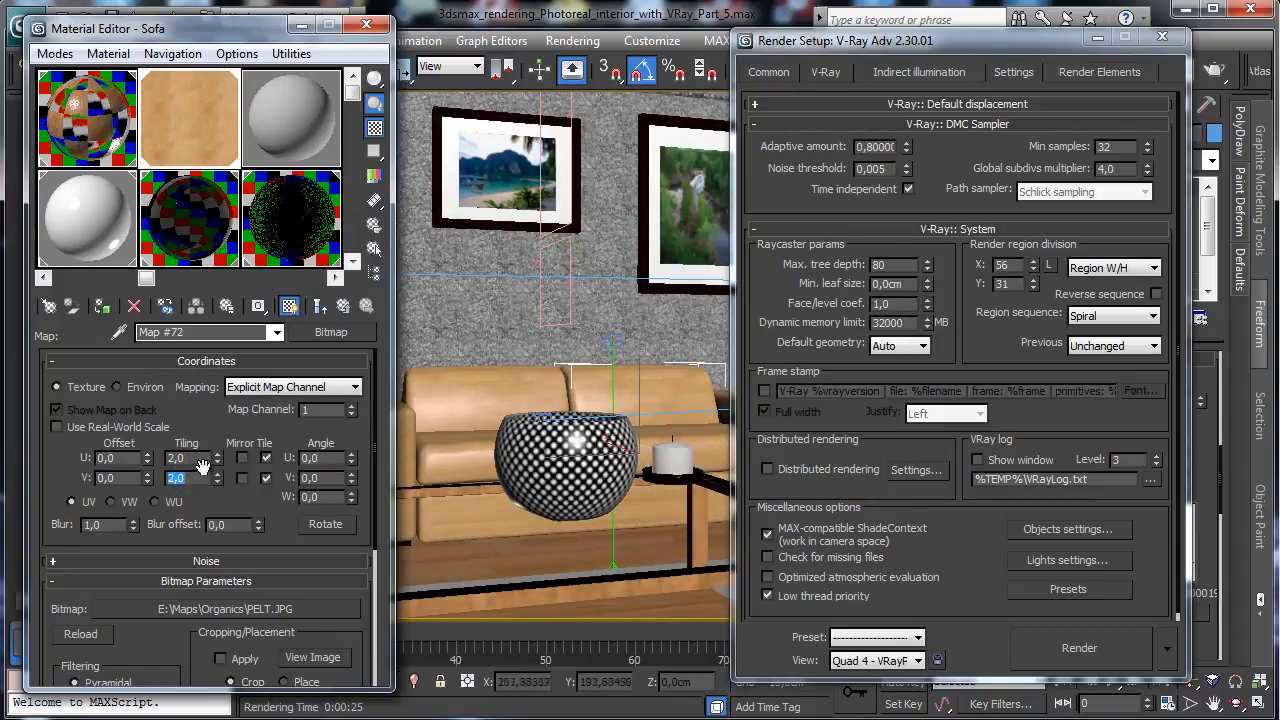
# - Raise the U and V tiling of the Reflect map's PELT.JPG bitmap to 3
pyautogui.click(190, 458)
pyautogui.doubleClick(190, 478)
pyautogui.write('3')
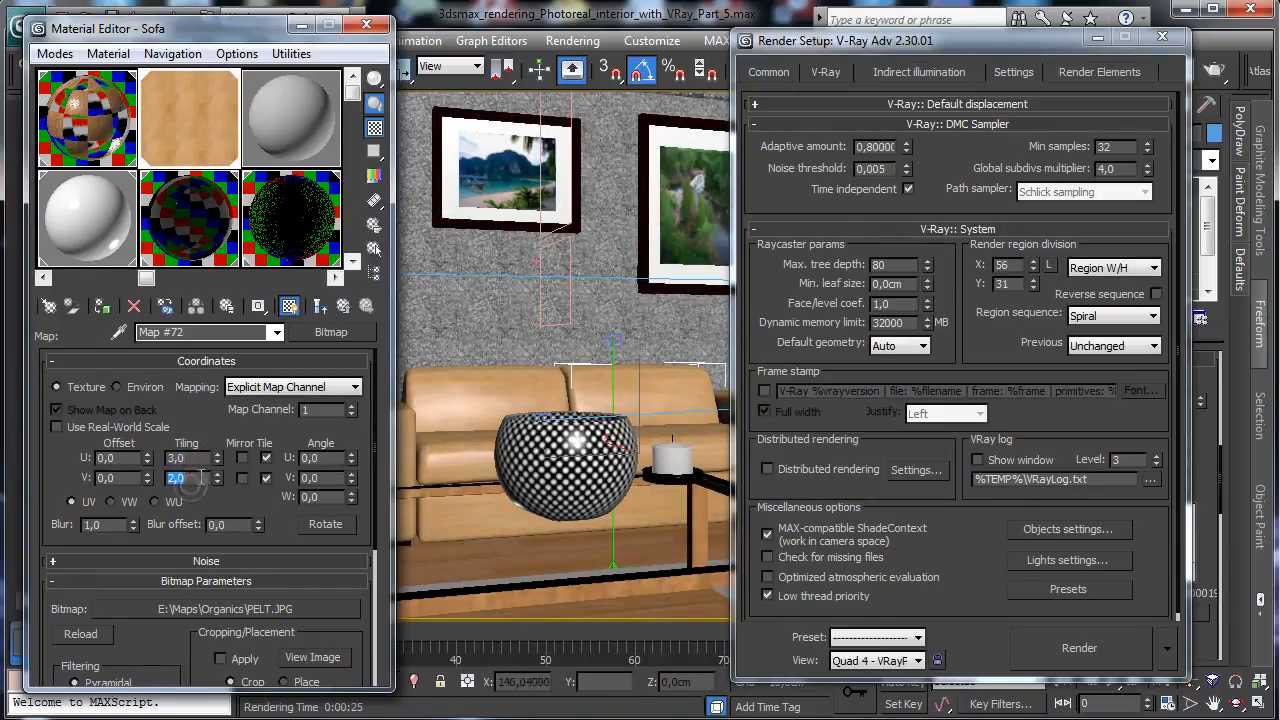
pyautogui.press('Return')
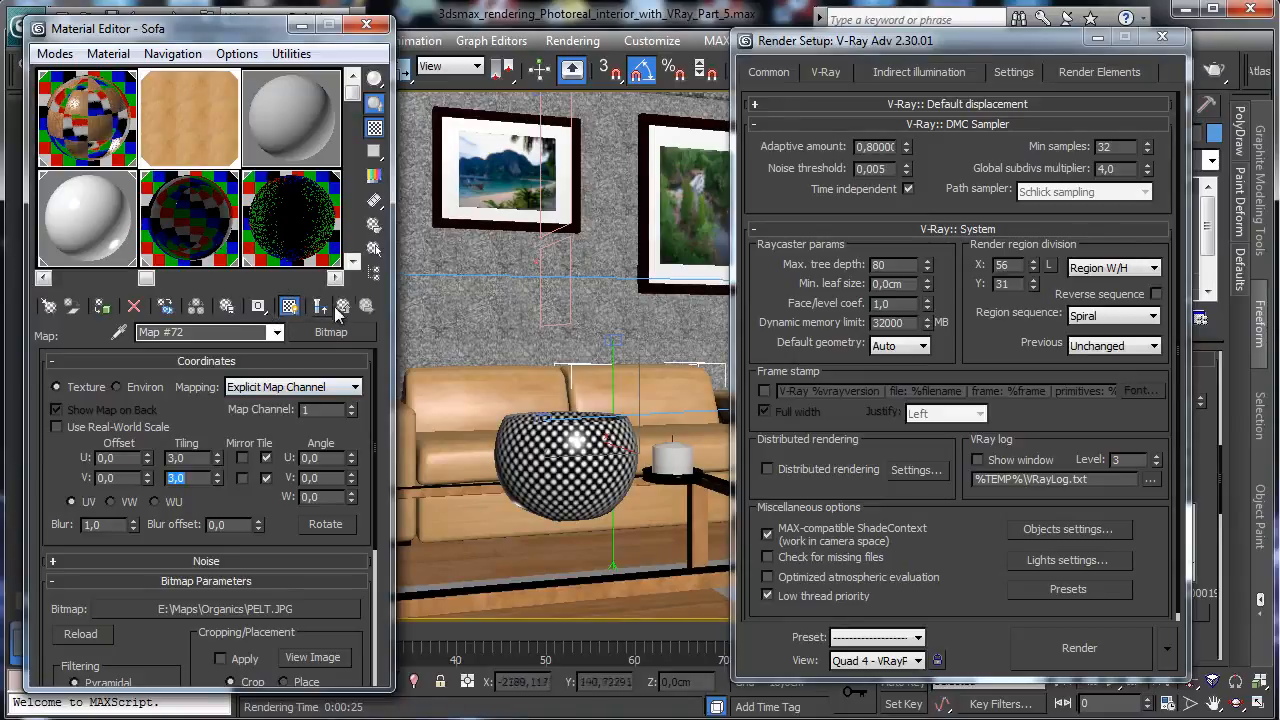
pyautogui.click(340, 308)
pyautogui.click(343, 306)
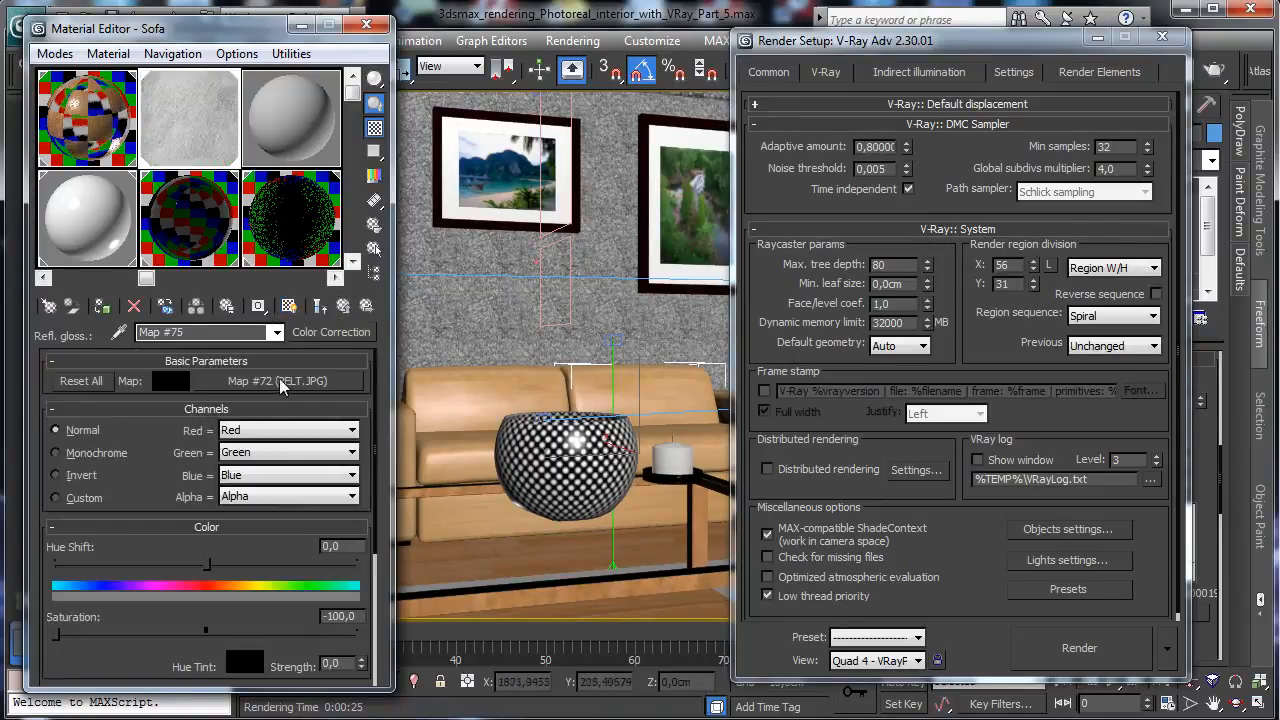
# - Set the RGlossiness bitmap's U and V tiling to 3 and test-render the sofa region
pyautogui.click(280, 384)
pyautogui.write('3')
pyautogui.press('Tab')
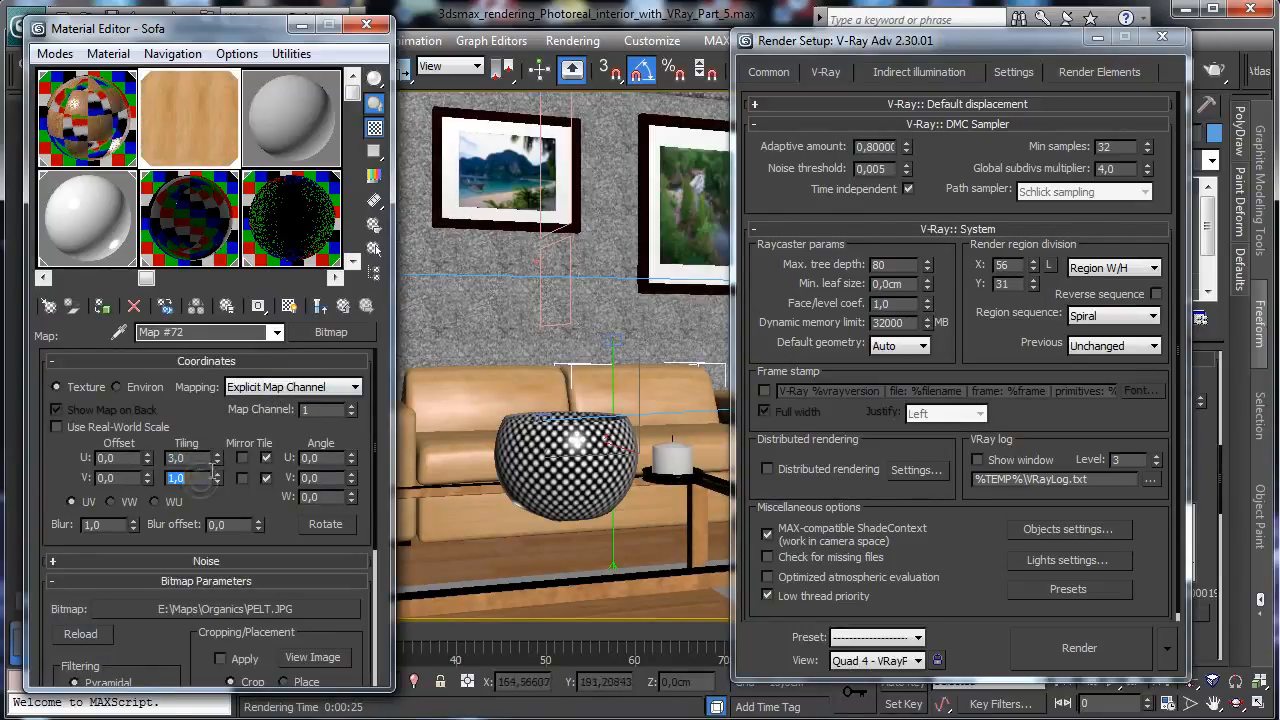
pyautogui.click(1092, 634)
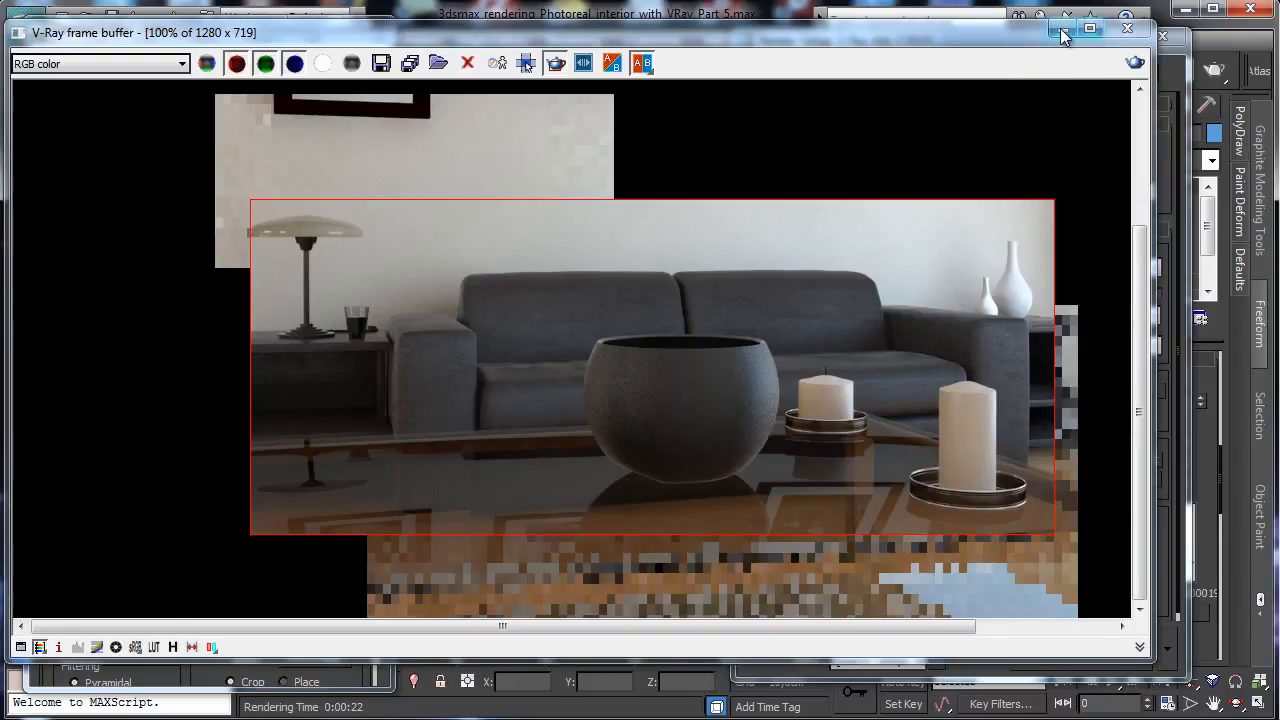
pyautogui.click(555, 64)
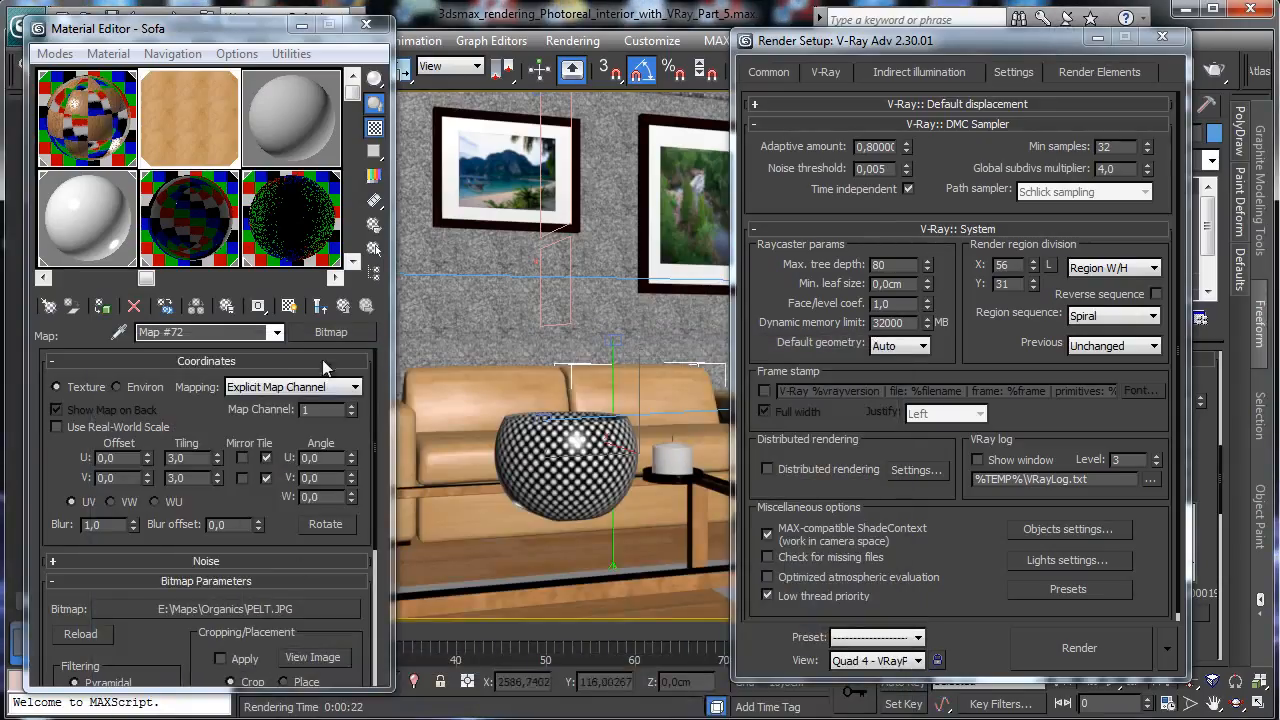
# - Compare the tiling of the PELT.JPG bitmap in the bump Composite's Layer 2 with that of the RGlossiness bitmap
pyautogui.click(341, 309)
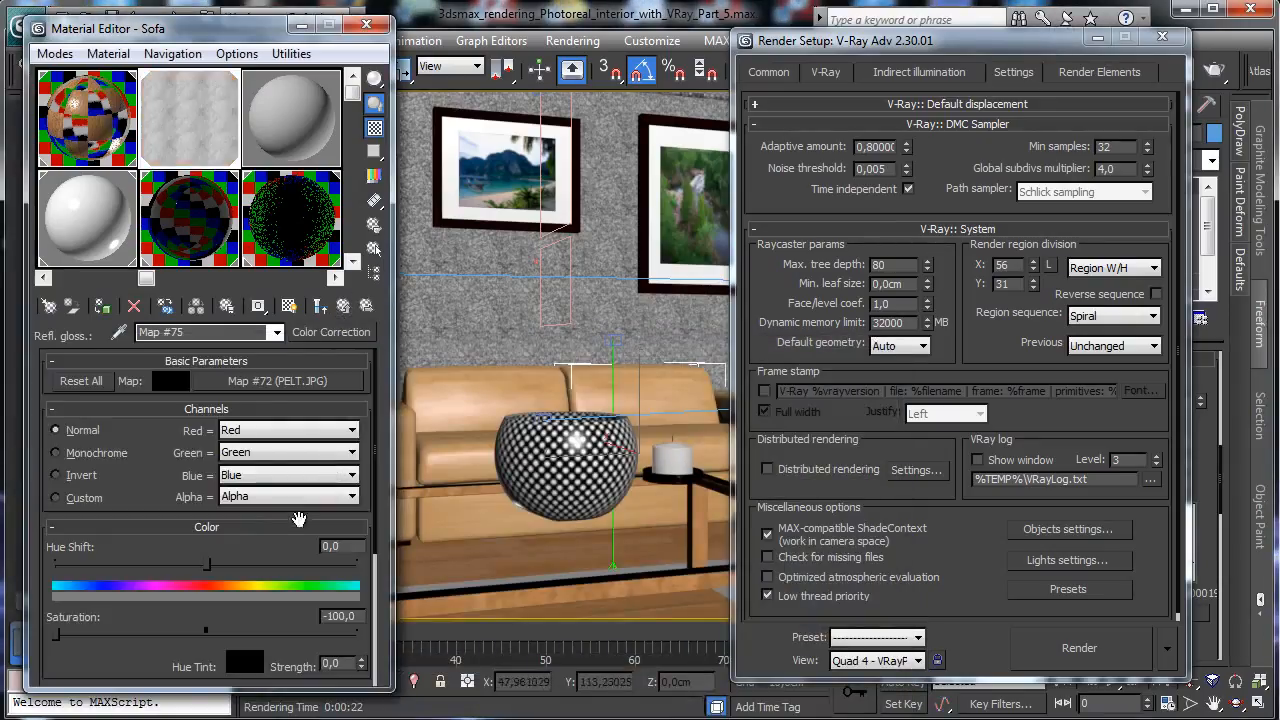
pyautogui.click(341, 309)
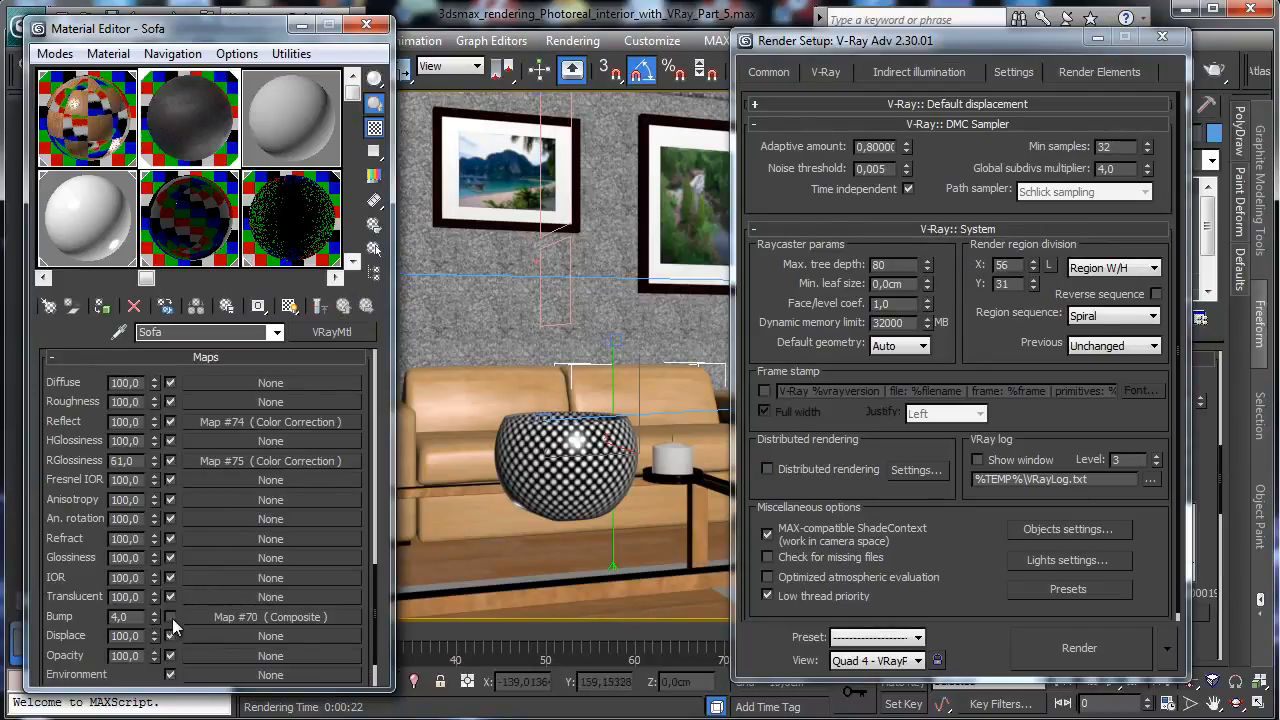
pyautogui.click(237, 620)
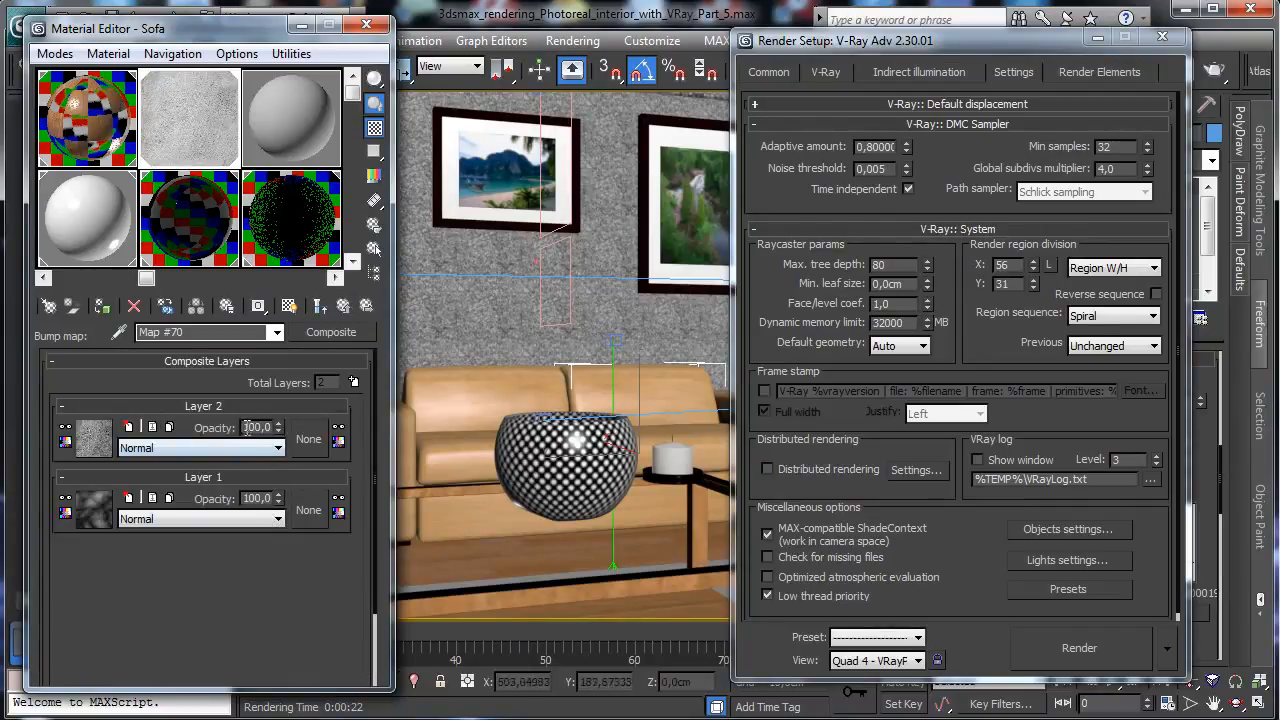
pyautogui.click(94, 438)
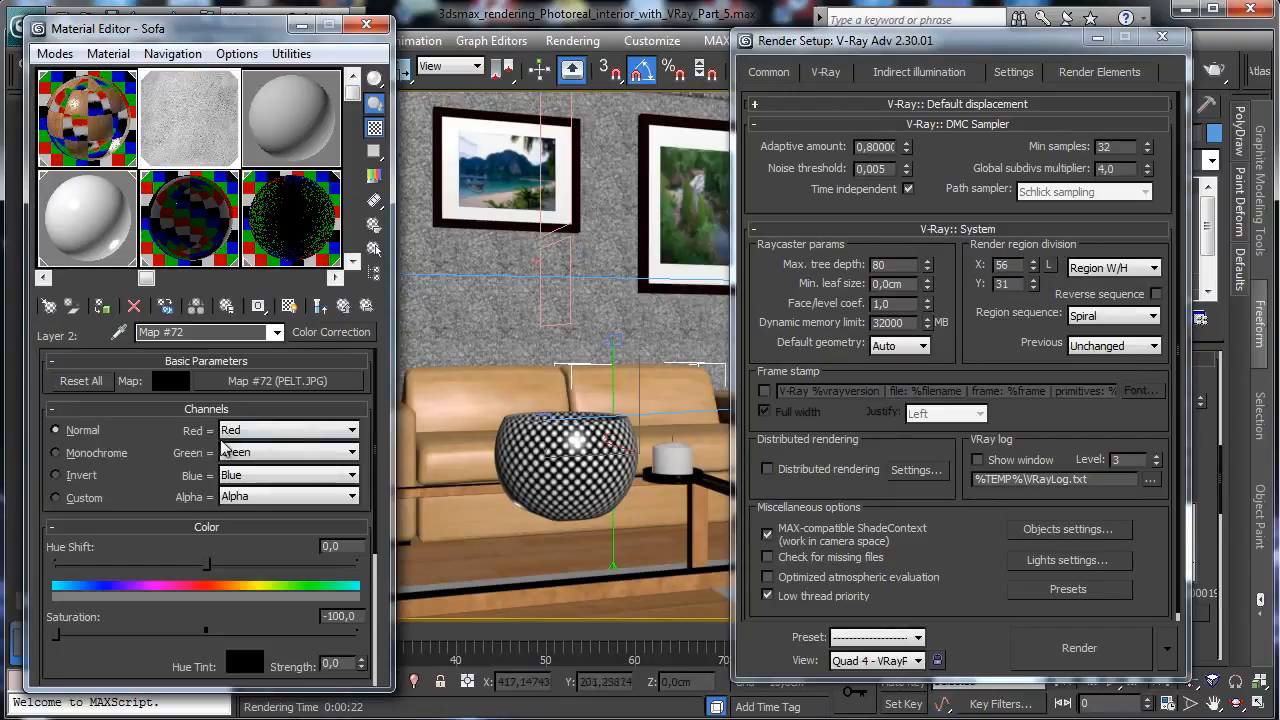
pyautogui.click(268, 380)
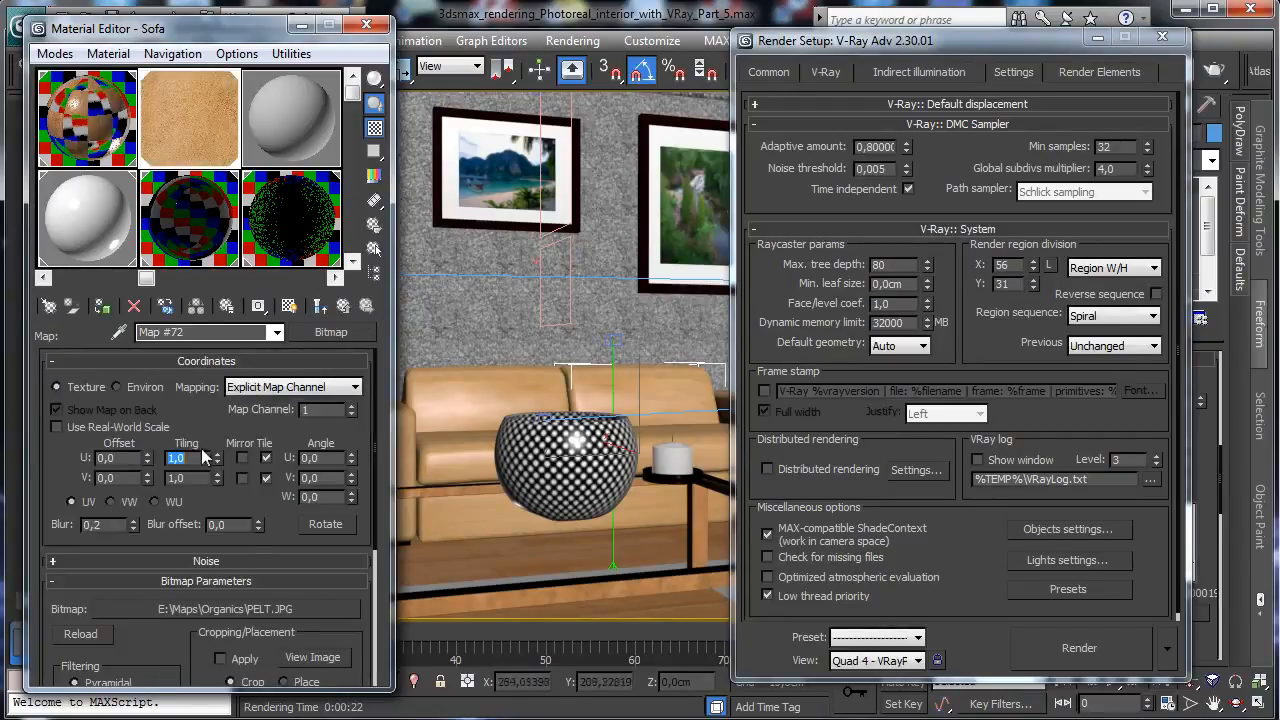
pyautogui.click(344, 309)
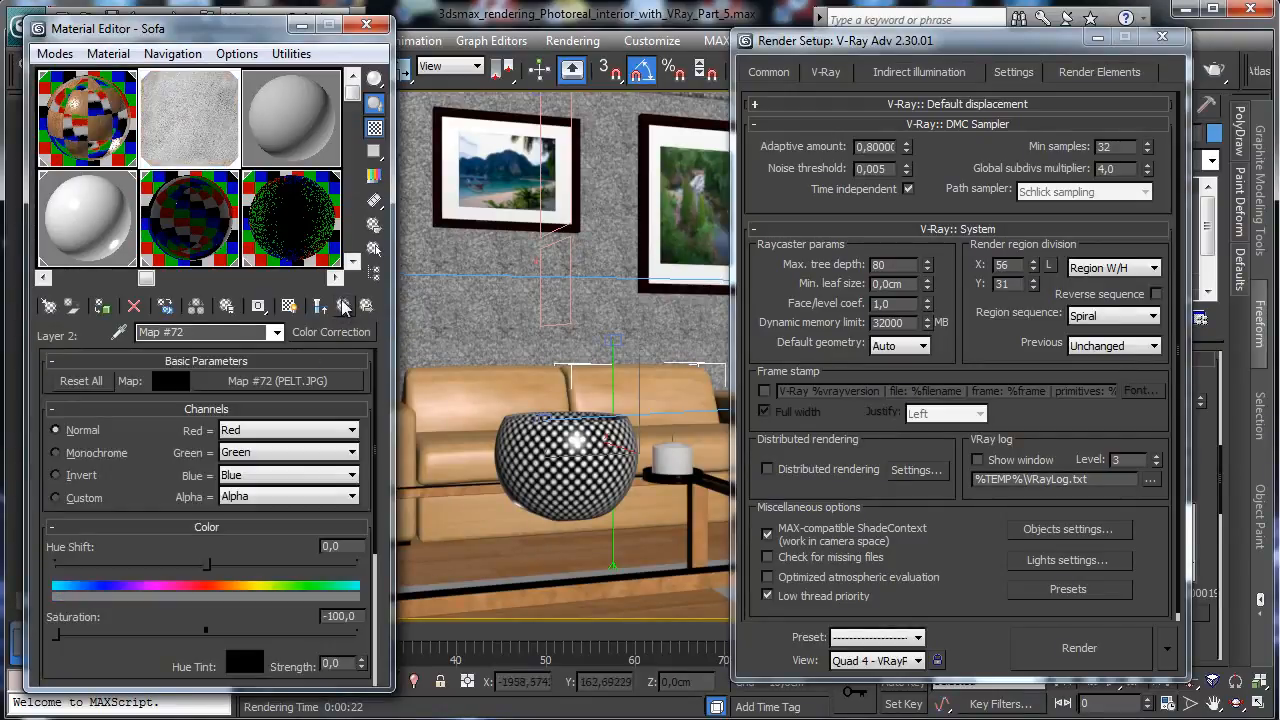
pyautogui.click(344, 309)
pyautogui.click(346, 309)
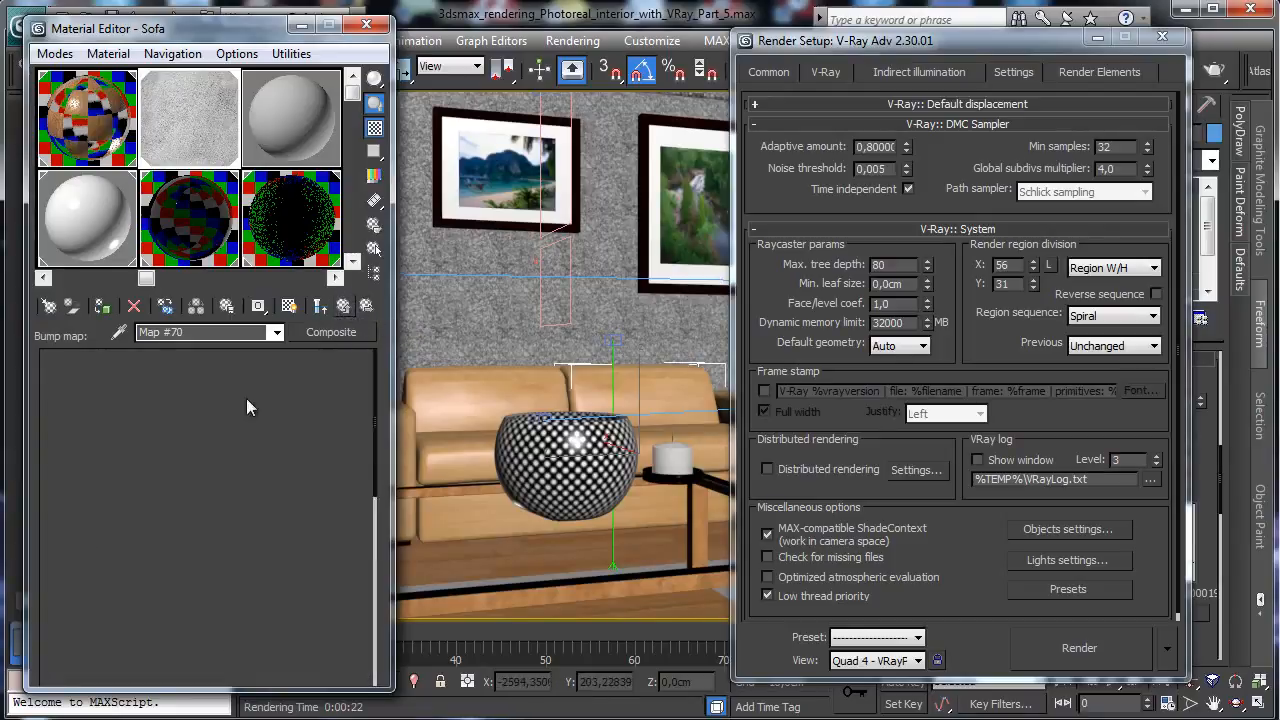
pyautogui.click(264, 468)
pyautogui.click(250, 382)
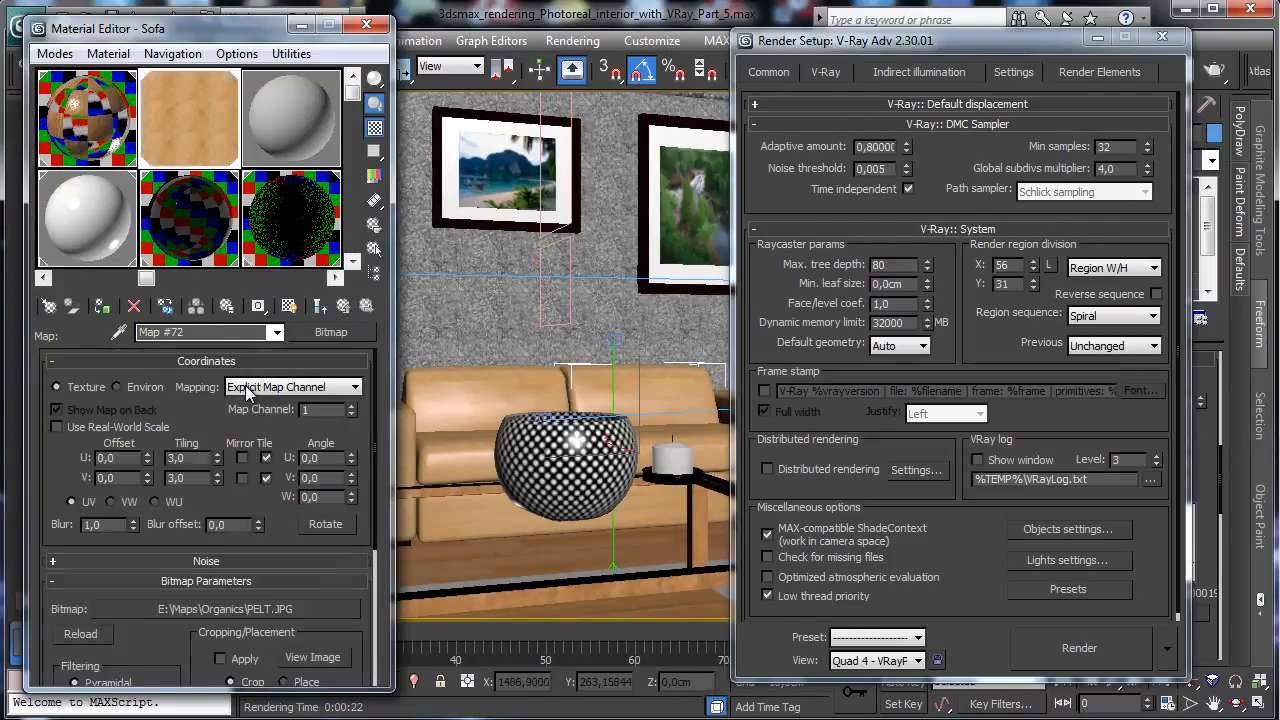
pyautogui.click(343, 306)
pyautogui.click(343, 306)
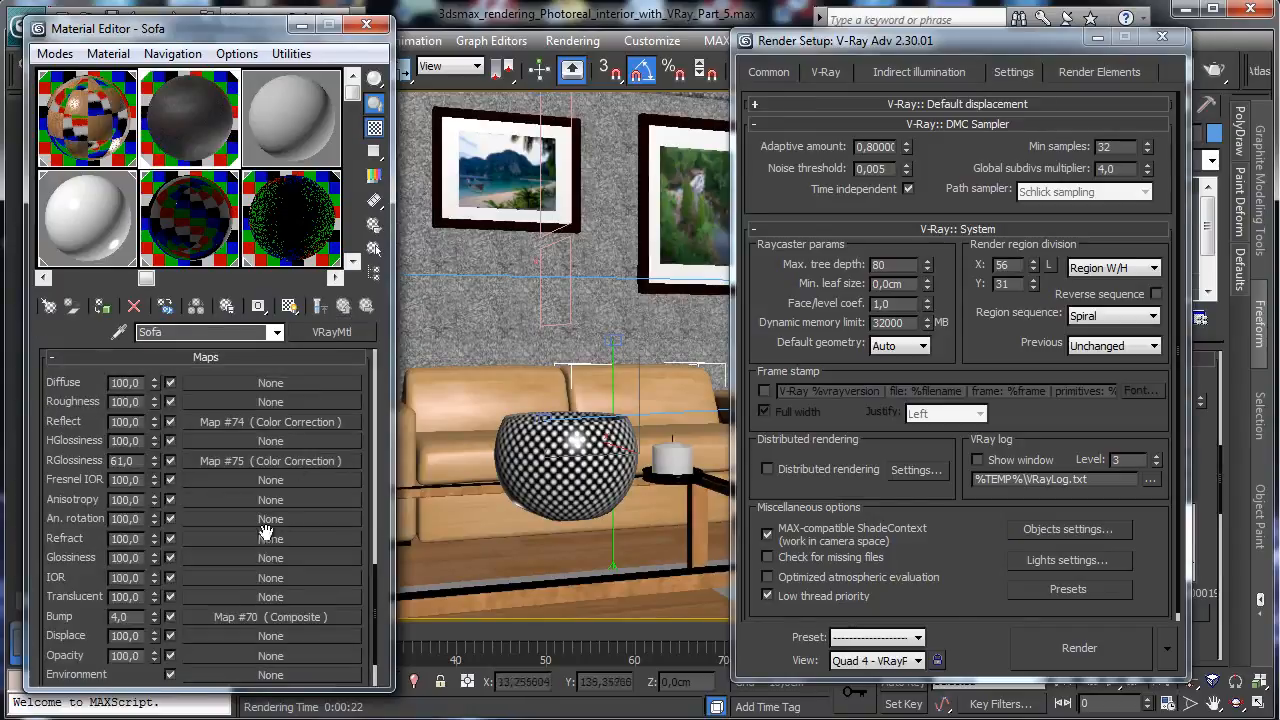
# - Set the U and V tiling of the PELT.JPG bitmap in the bump Composite's Layer 2 to 3
pyautogui.click(243, 617)
pyautogui.click(93, 440)
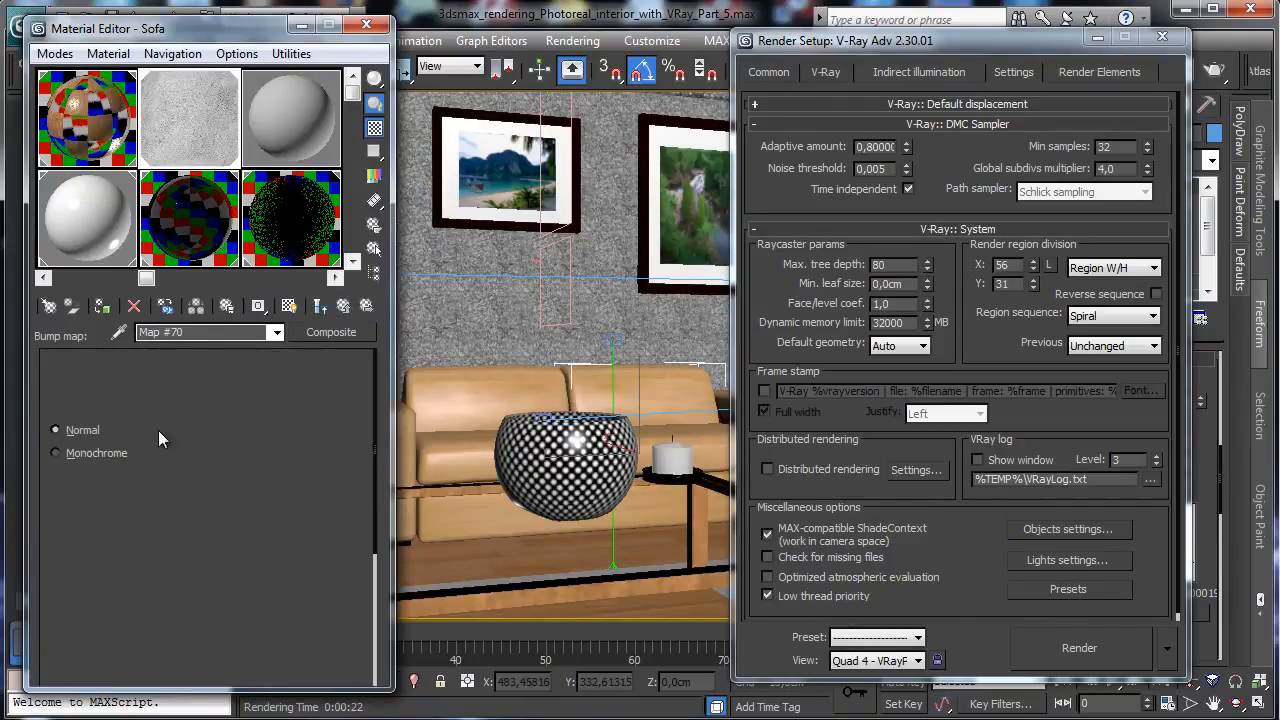
pyautogui.click(256, 389)
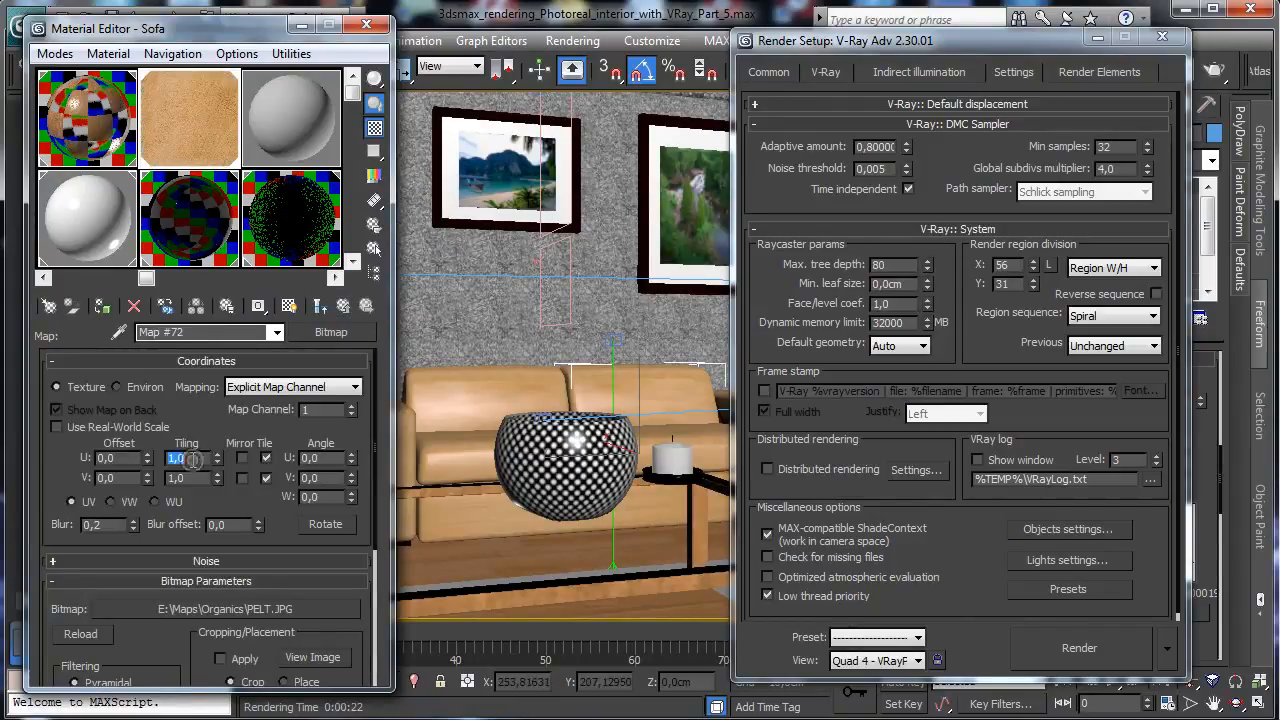
pyautogui.write('3')
pyautogui.press('Tab')
pyautogui.write('3')
pyautogui.press('Return')
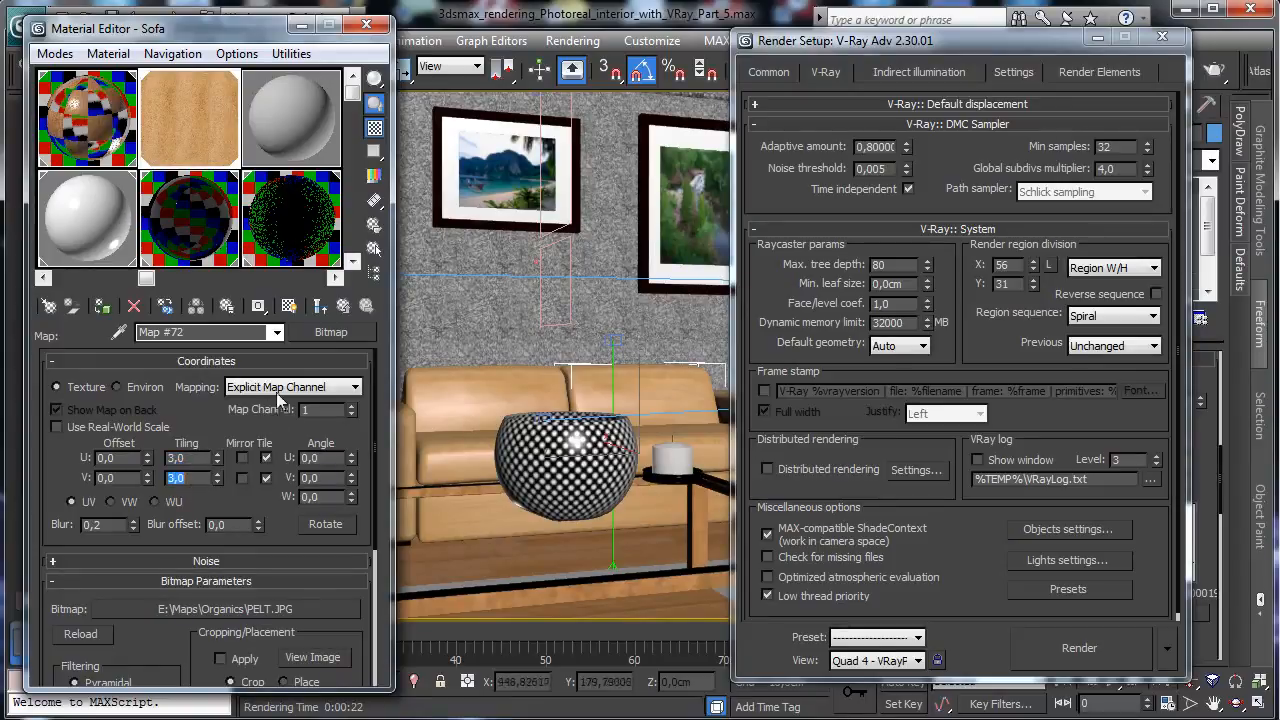
pyautogui.click(121, 523)
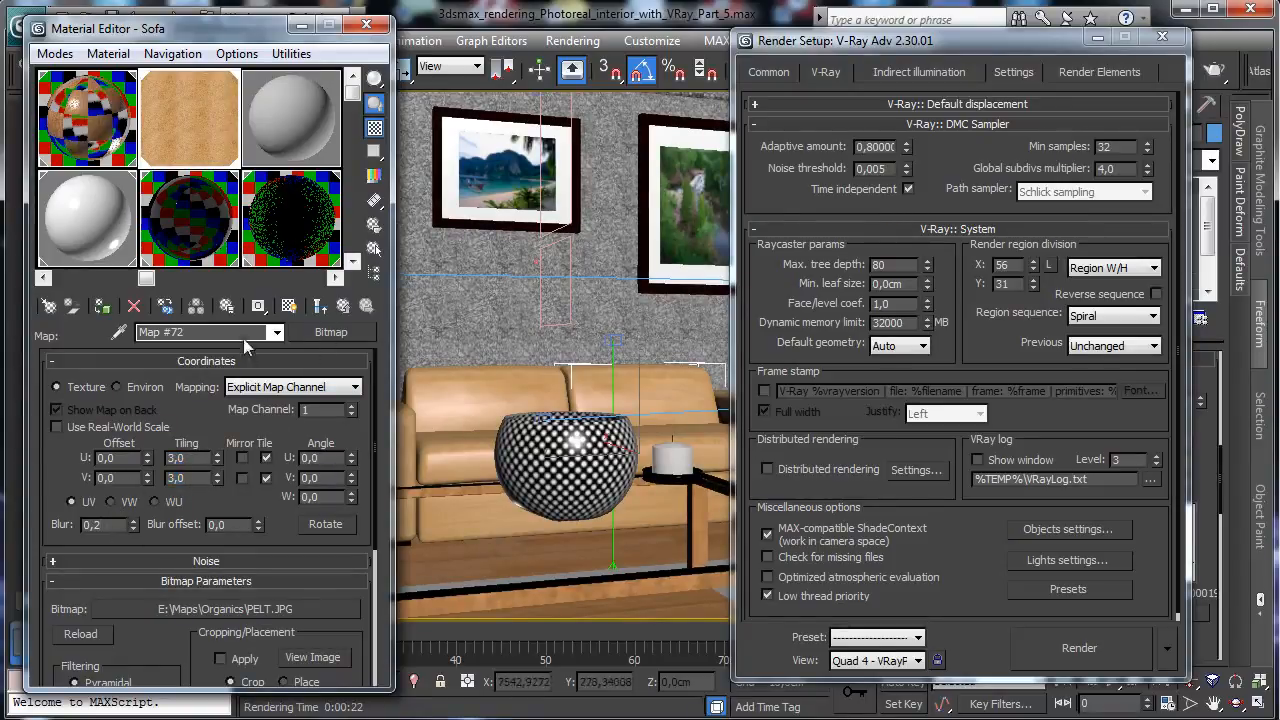
pyautogui.click(345, 315)
pyautogui.click(345, 315)
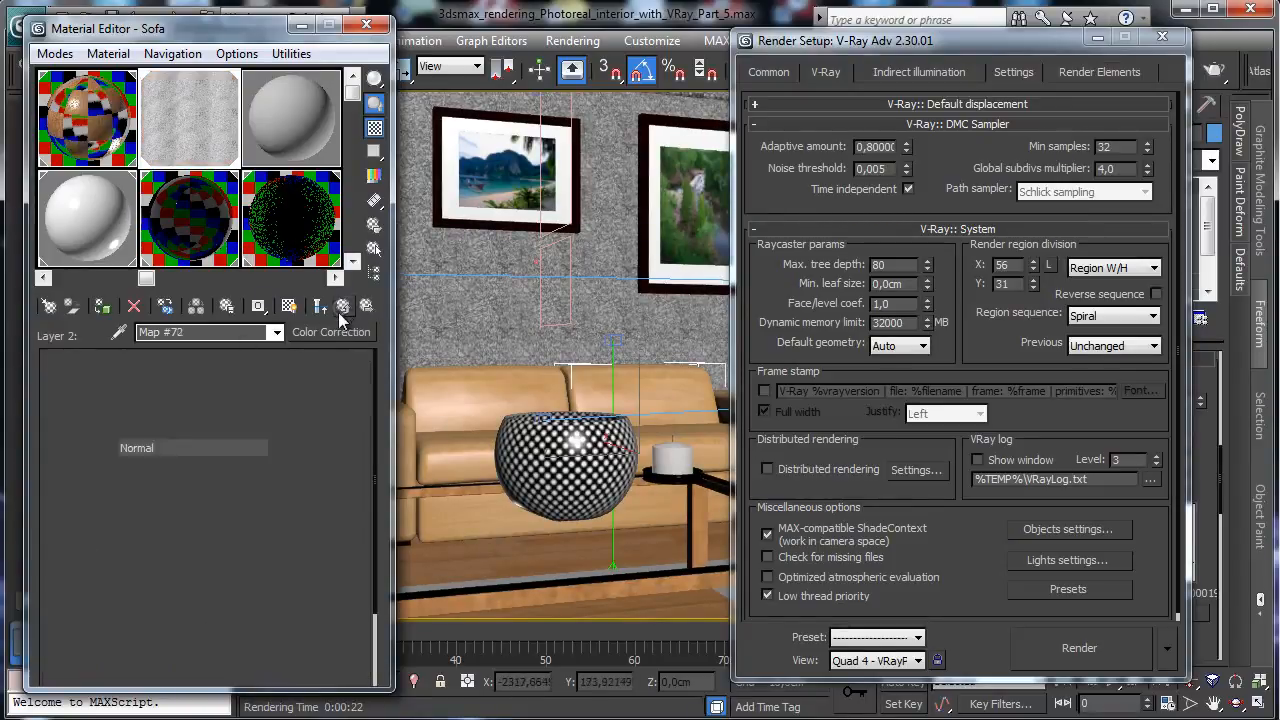
# - Try the Multiply blend mode on the bump Composite's Layer 2, and set it to Average
pyautogui.click(185, 452)
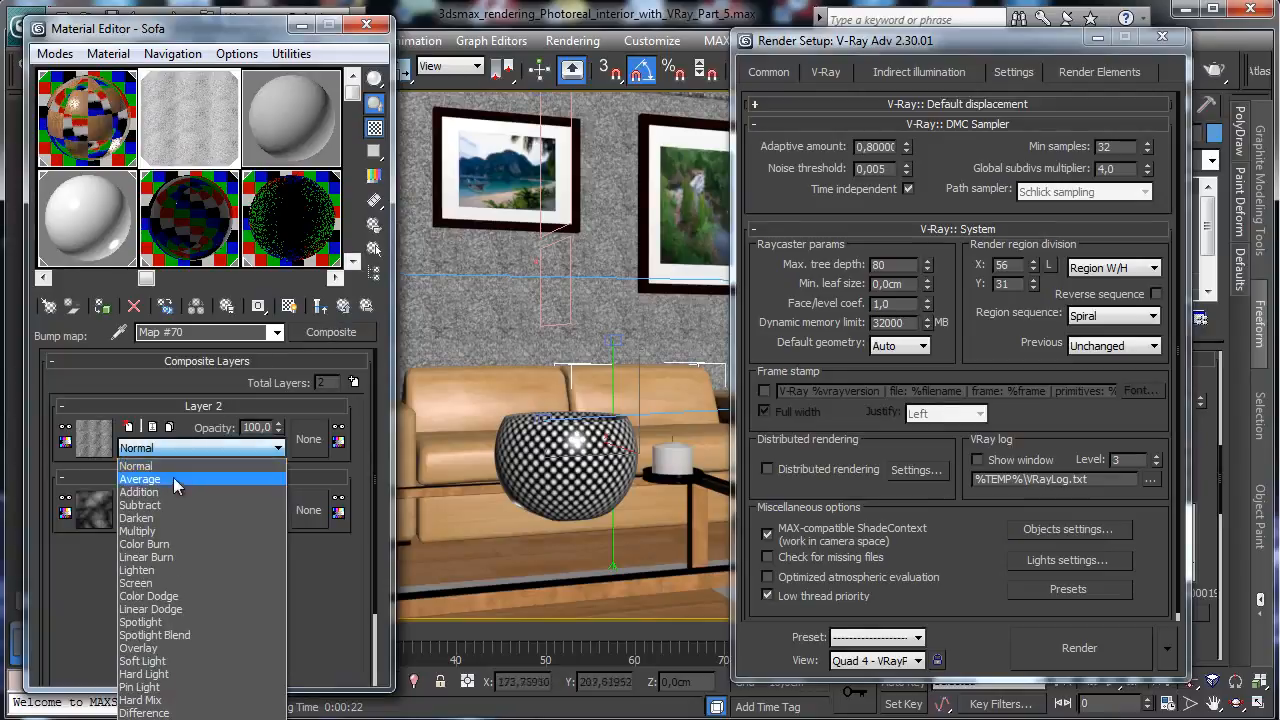
pyautogui.click(165, 531)
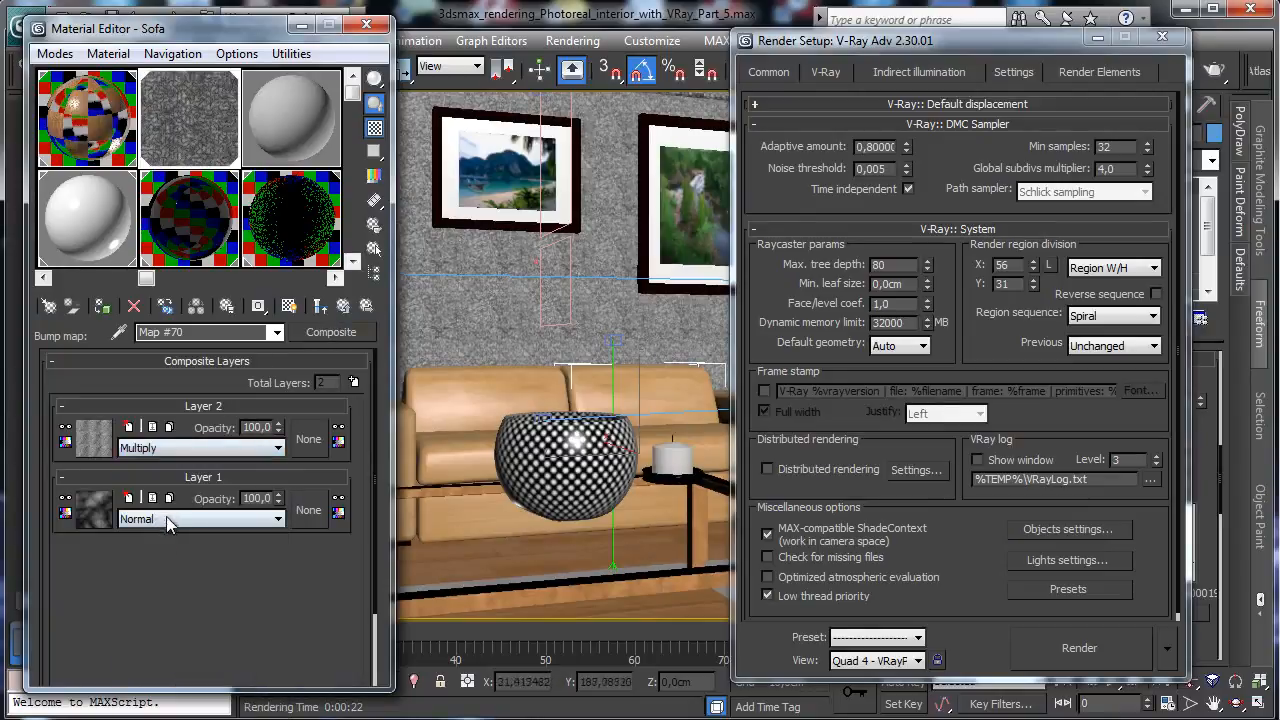
pyautogui.click(192, 449)
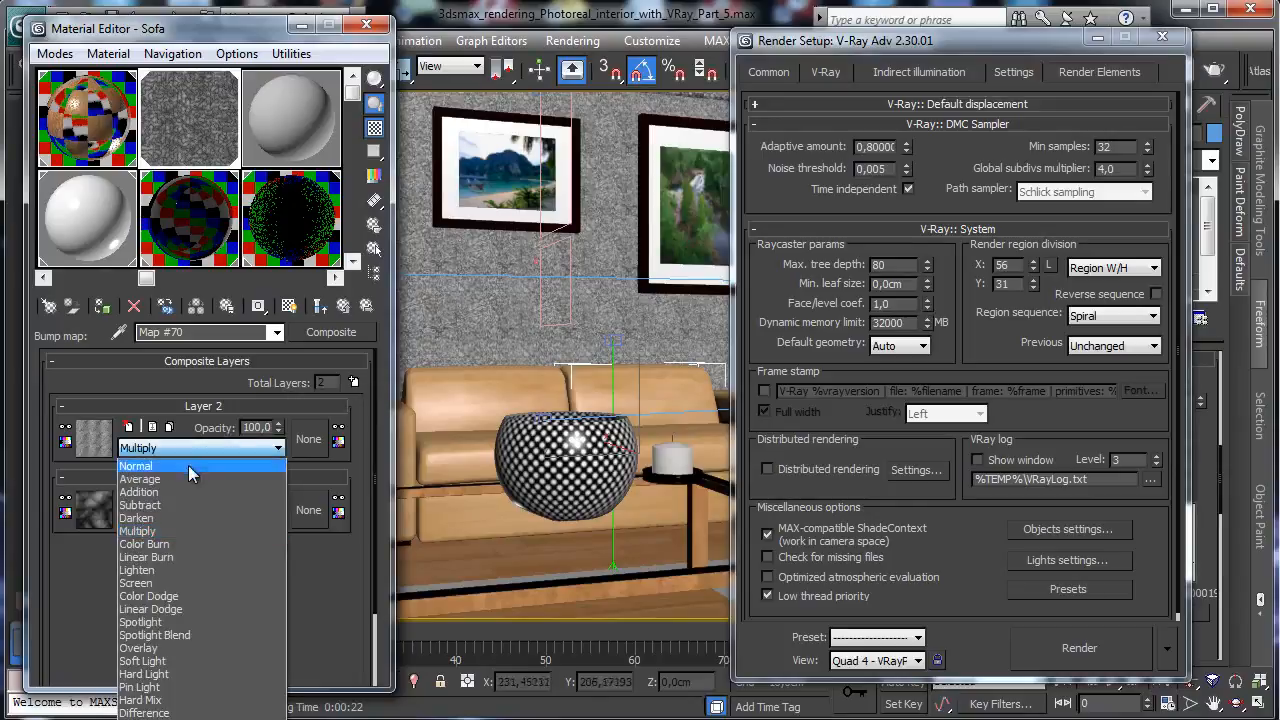
pyautogui.click(190, 480)
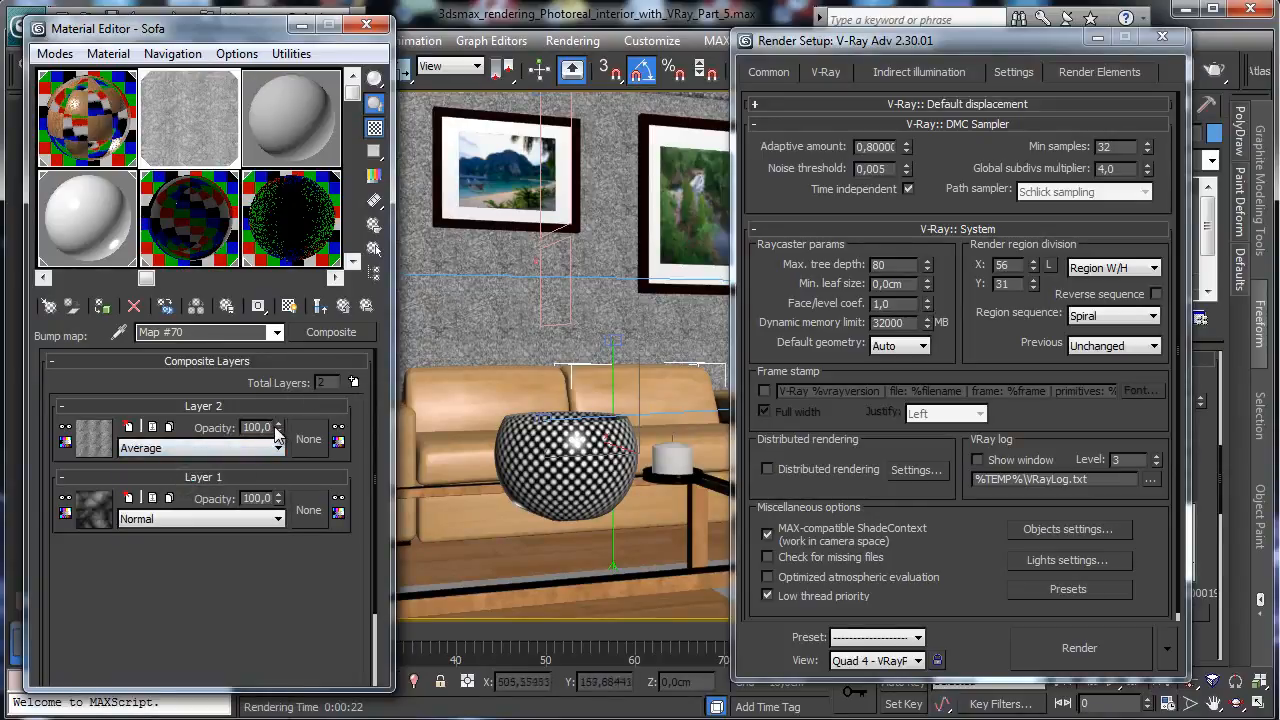
pyautogui.click(343, 306)
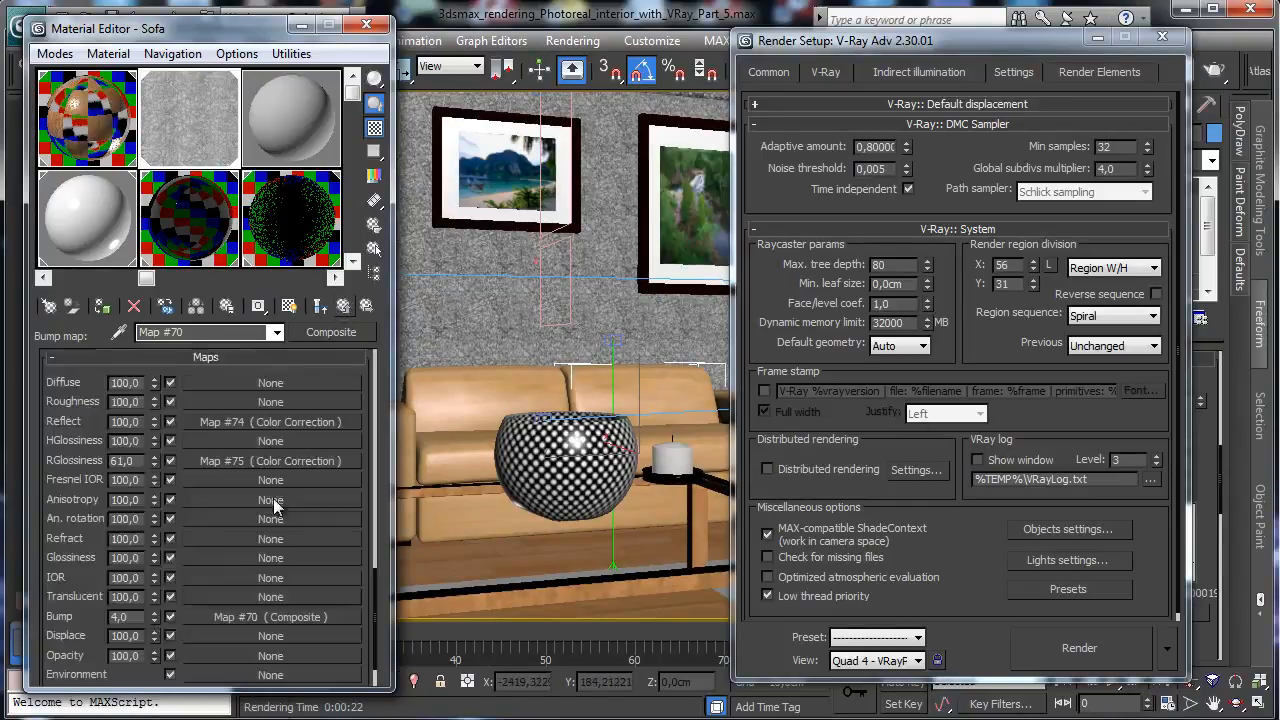
# - Define a render region around the sofa, bowl and candles and test-render it
pyautogui.click(1080, 647)
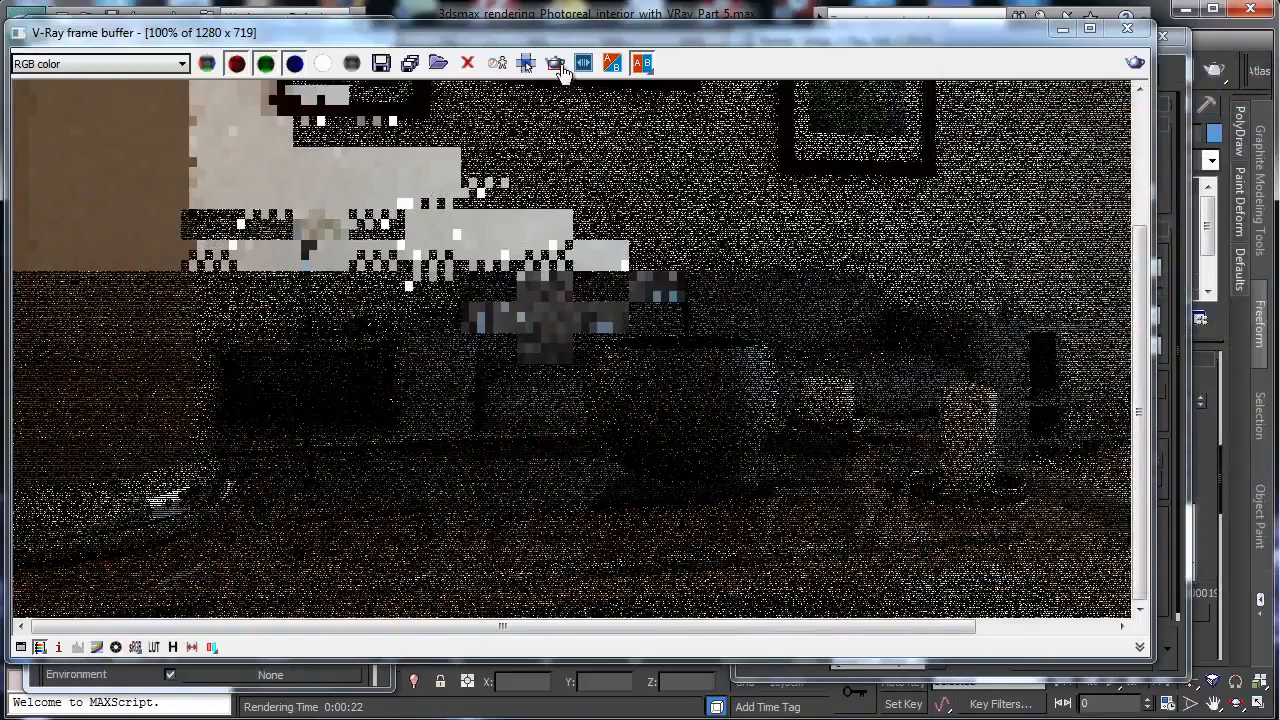
pyautogui.click(526, 63)
pyautogui.moveTo(406, 250); pyautogui.dragTo(1035, 478)
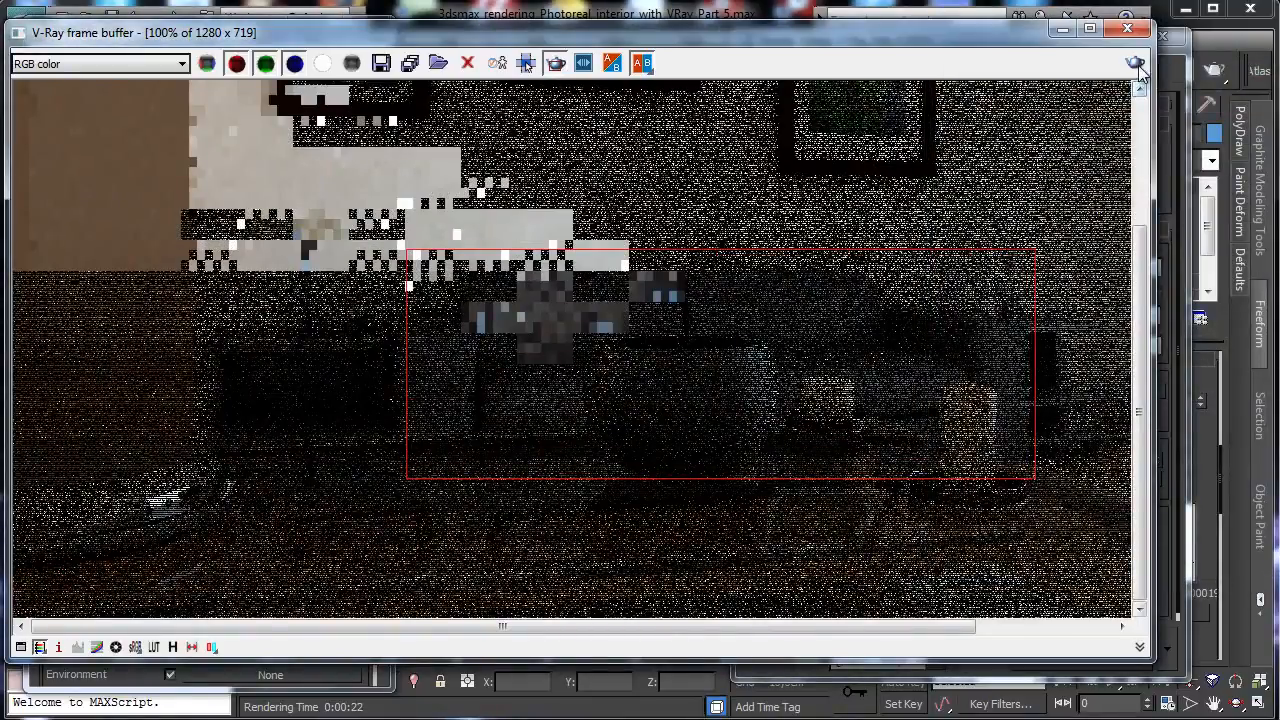
pyautogui.hotkey('shift', 'q')
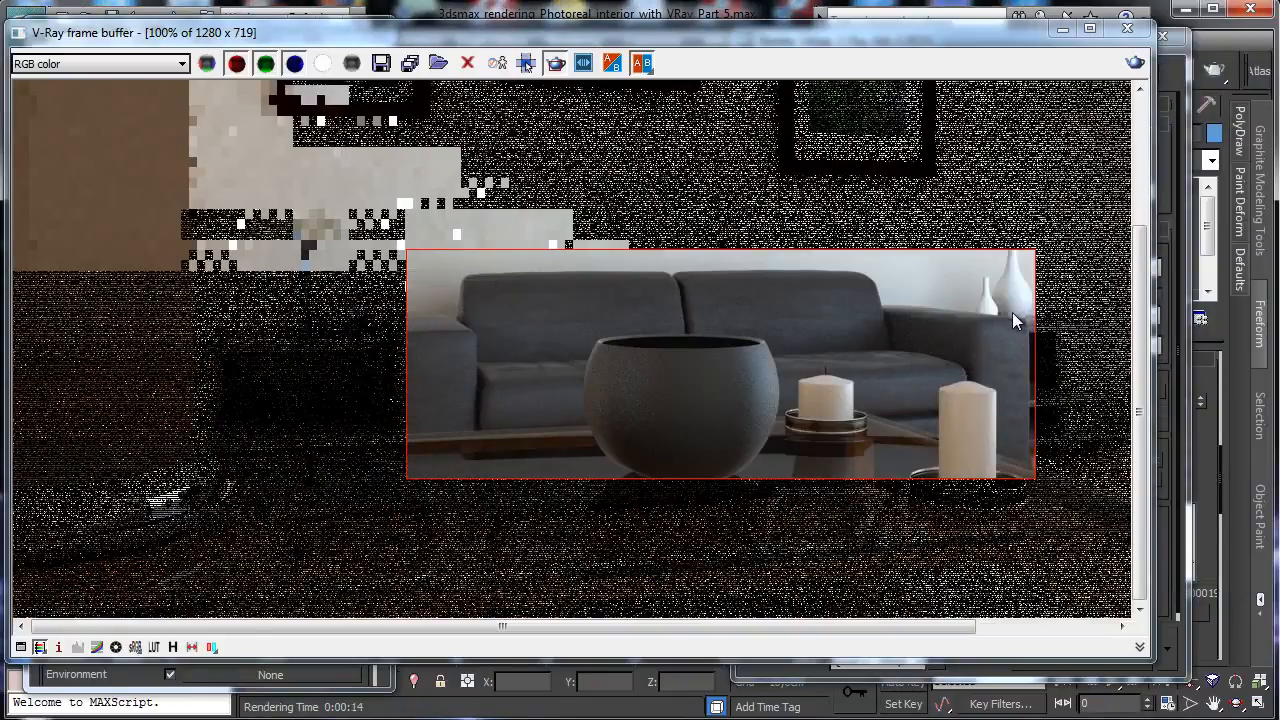
pyautogui.moveTo(1242, 205)
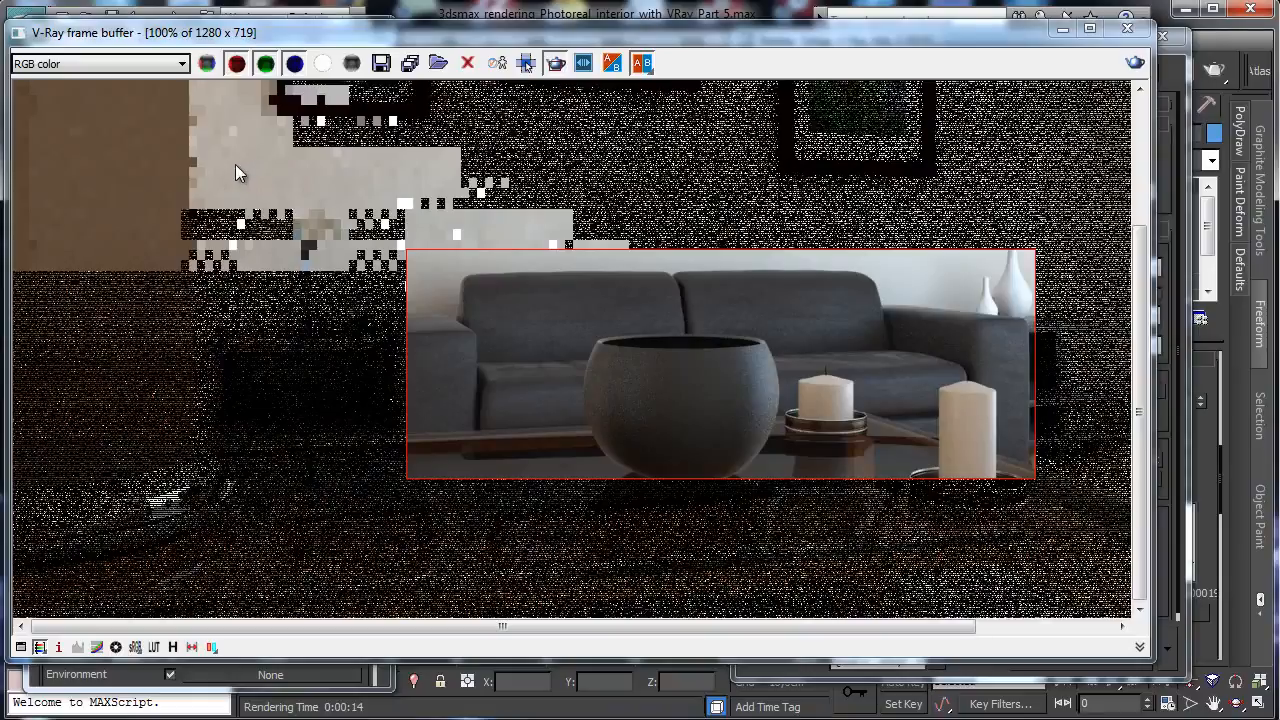
# - Close the frame buffer, Render Setup and Material Editor windows and select the active view's camera, VRayPhysicalCamera003
pyautogui.moveTo(1133, 605); pyautogui.dragTo(232, 158)
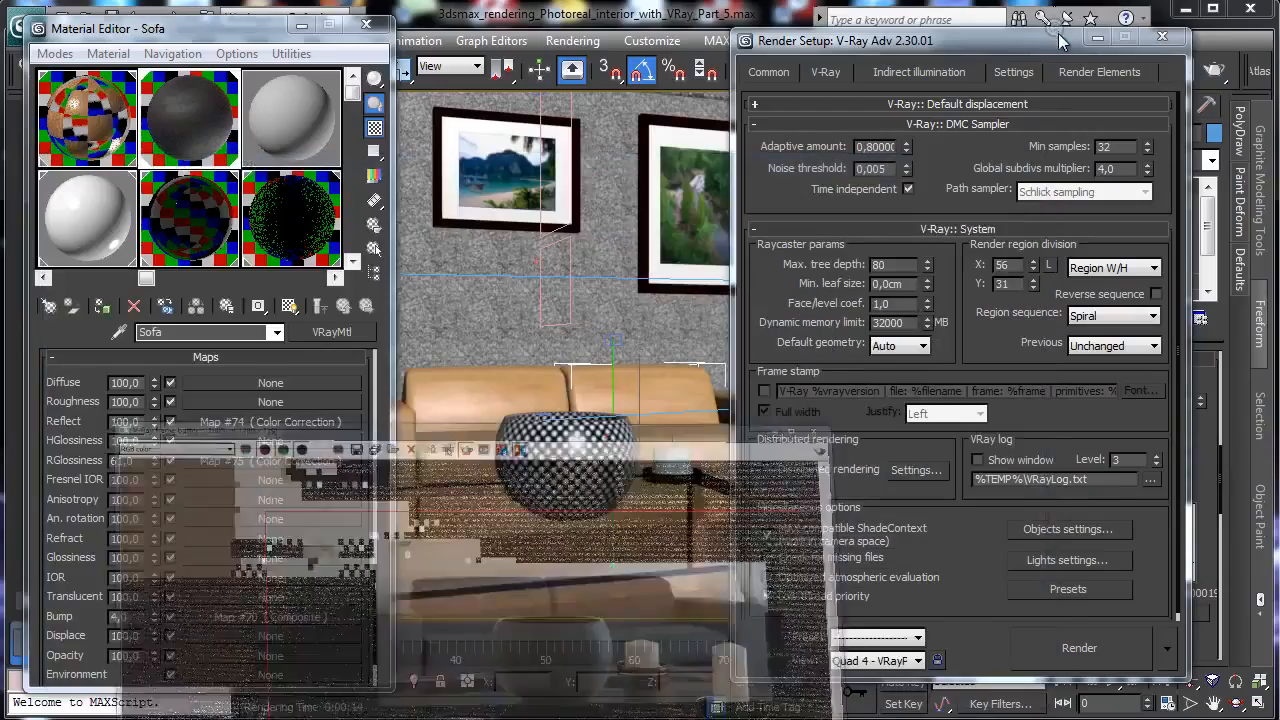
pyautogui.click(1162, 37)
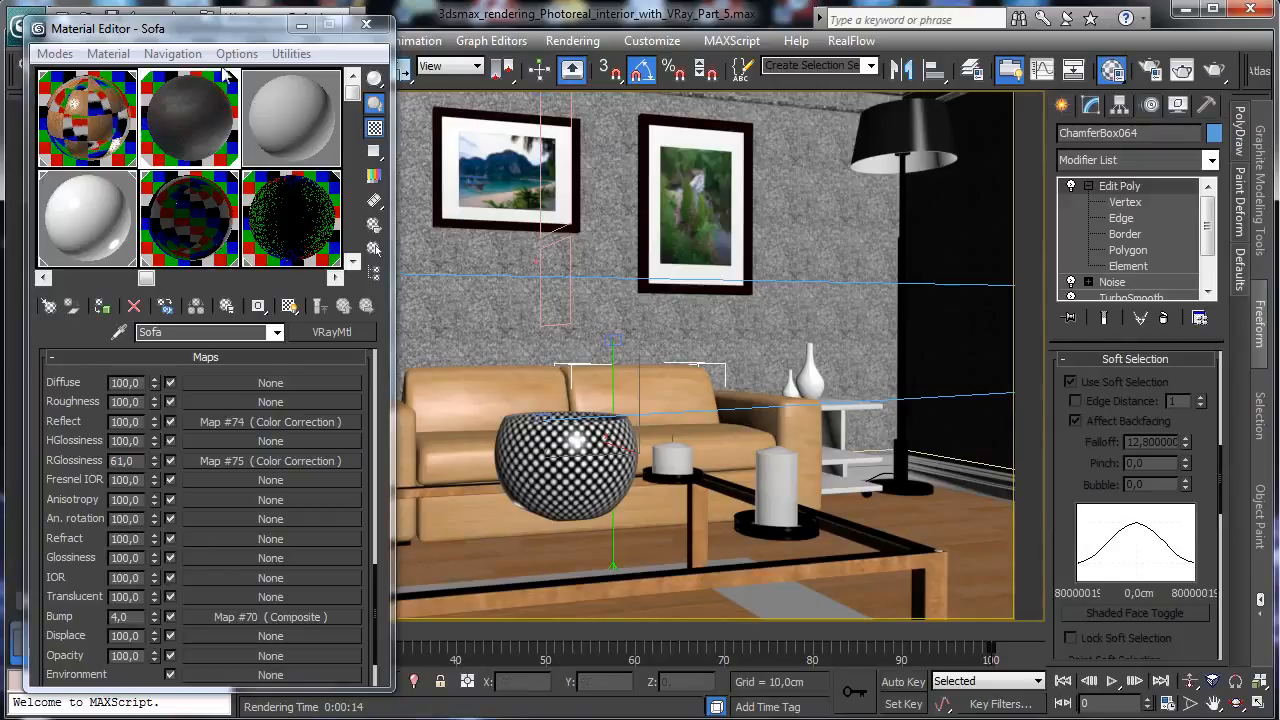
pyautogui.click(366, 23)
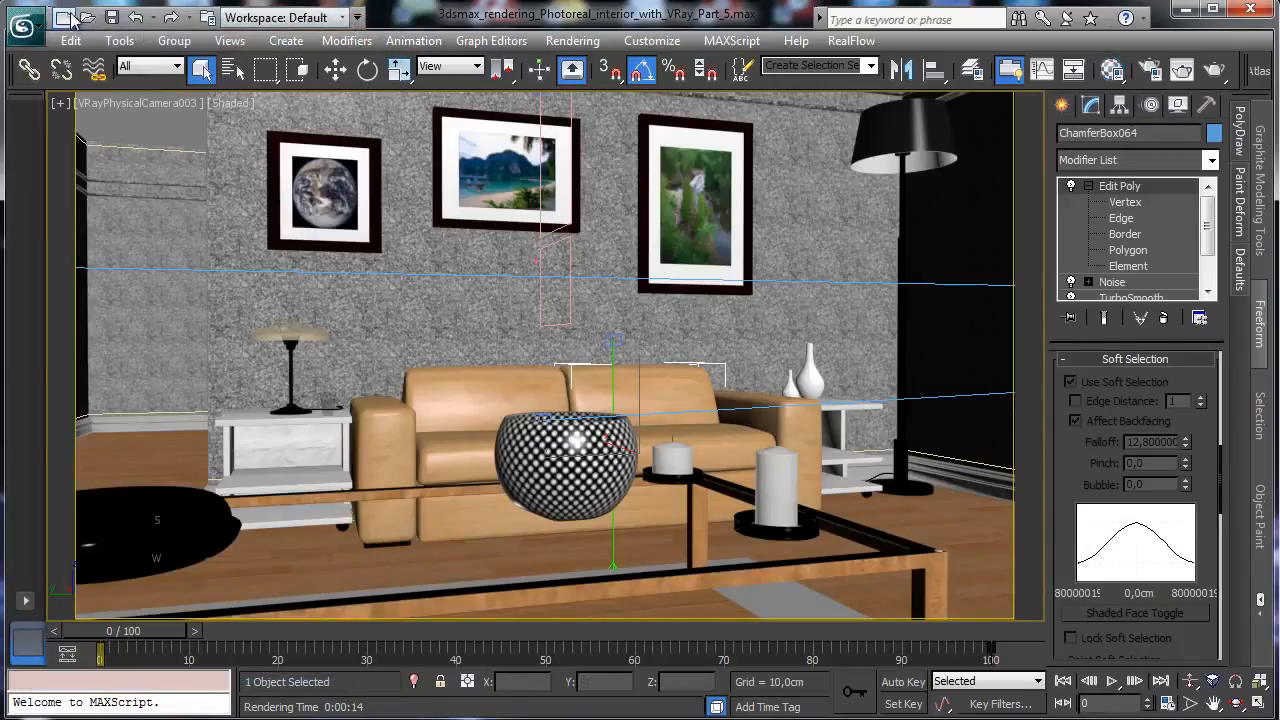
pyautogui.click(145, 104)
pyautogui.click(215, 436)
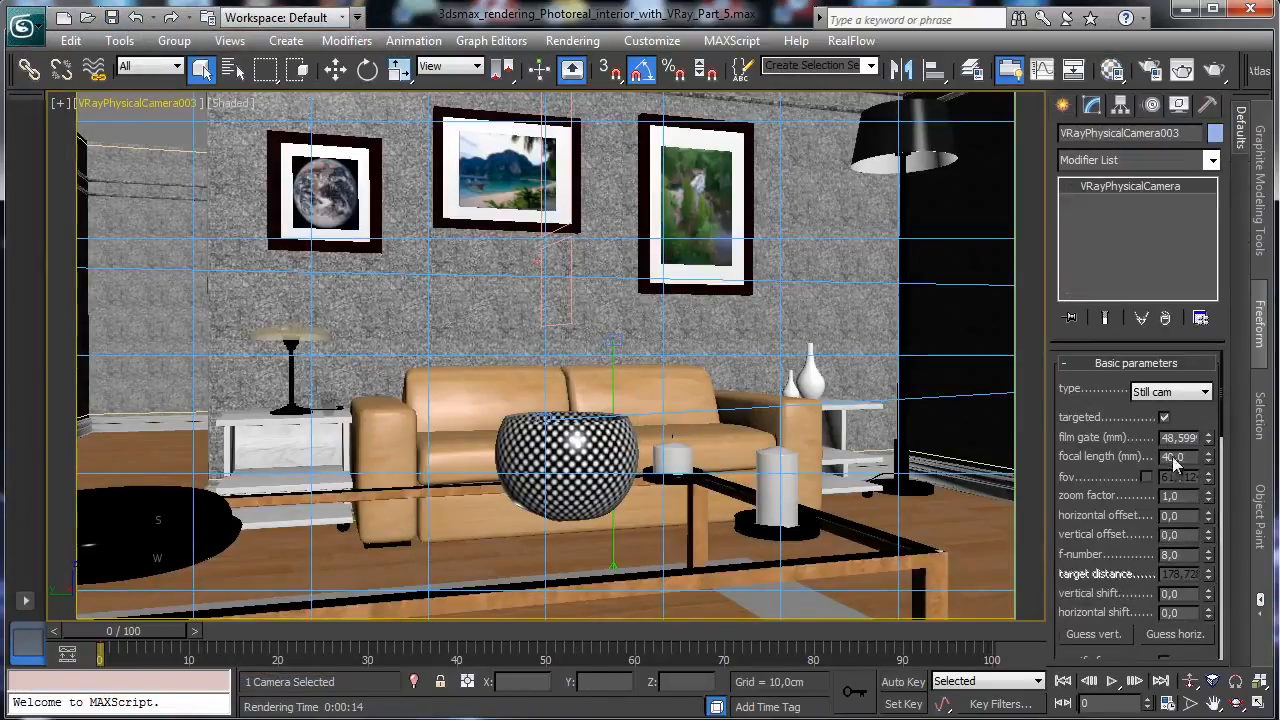
# - Enable the specified focus on VRayPhysicalCamera003 and set its focus distance to about 182 cm, using the zoomed-out Top view as reference
pyautogui.click(1257, 703)
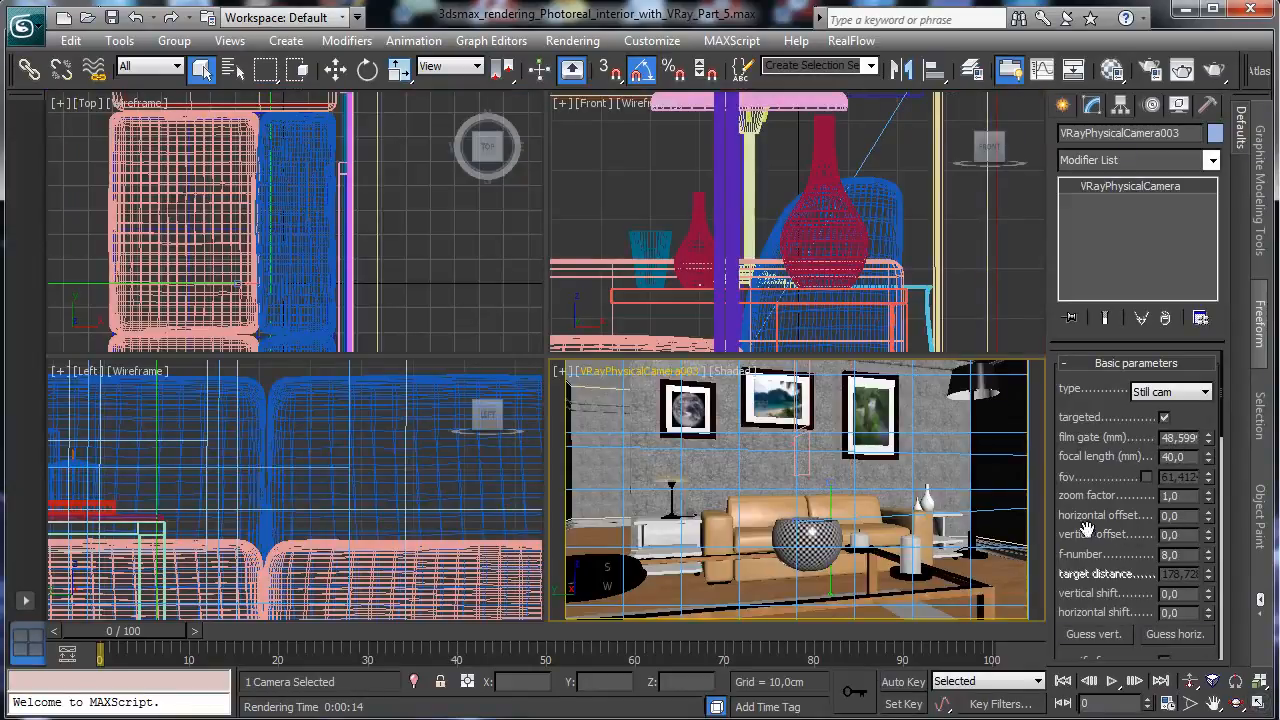
pyautogui.rightClick(290, 275)
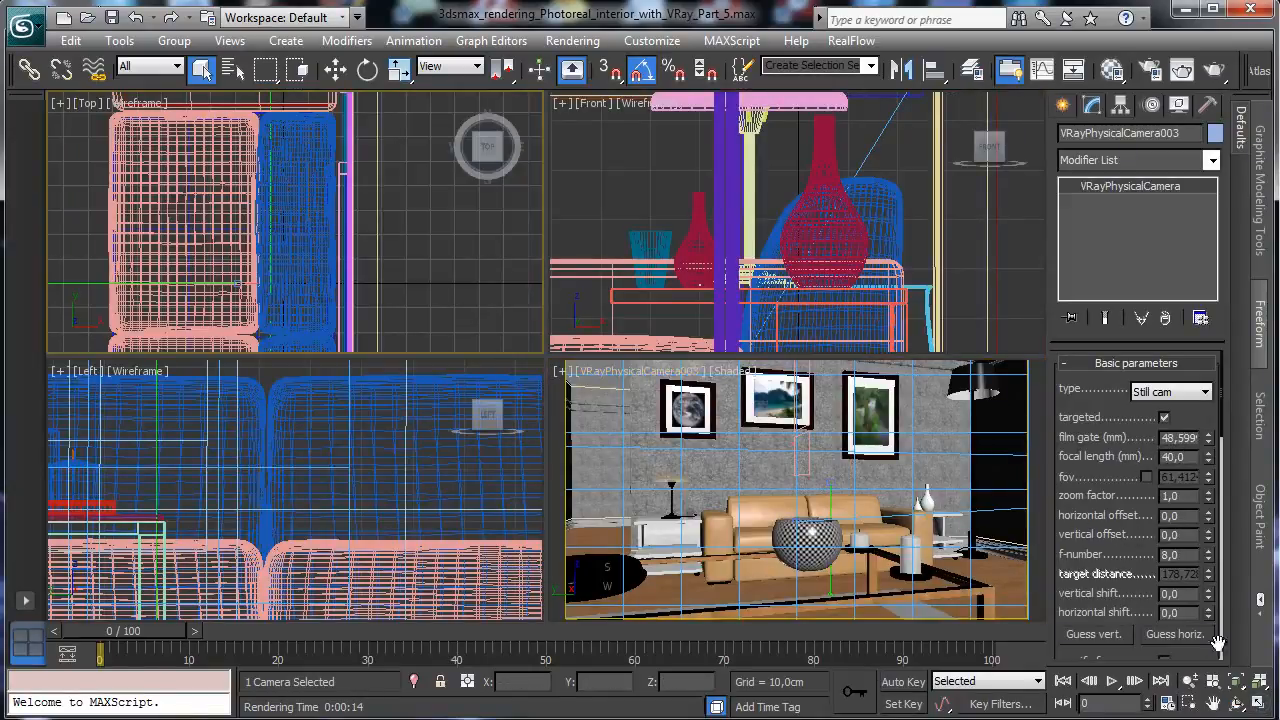
pyautogui.click(1189, 680)
pyautogui.moveTo(515, 228); pyautogui.dragTo(689, 411)
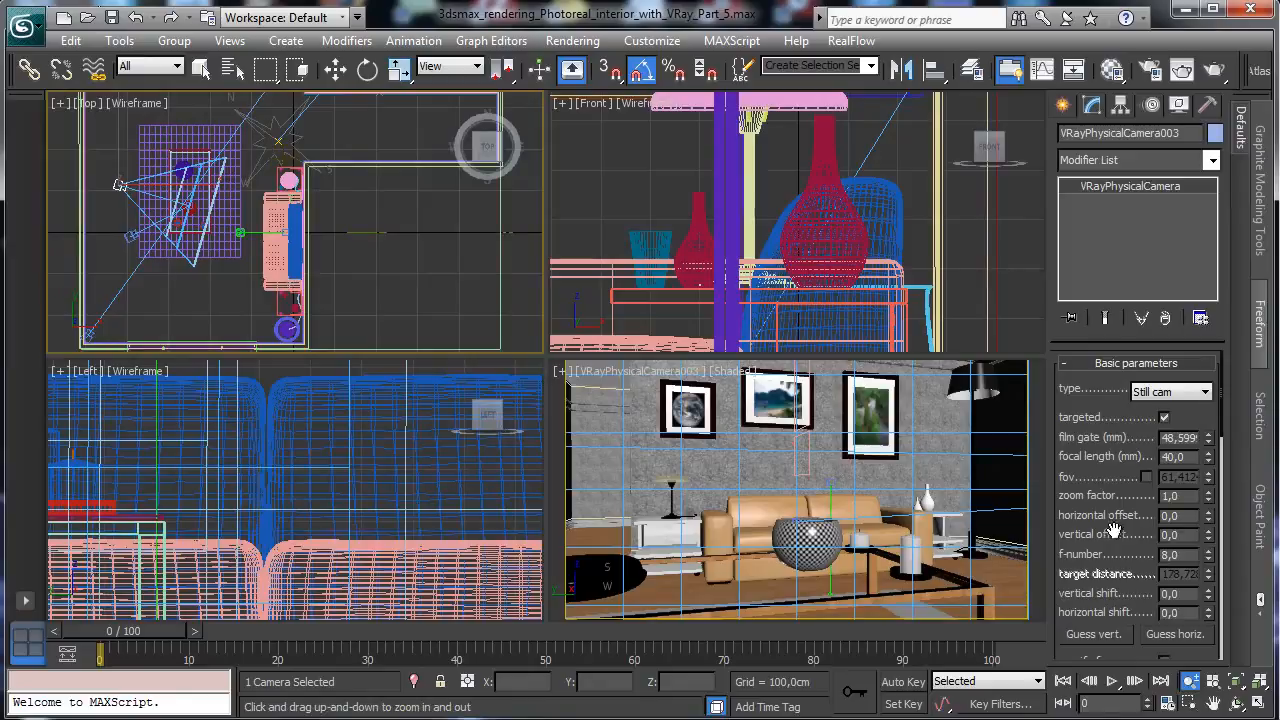
pyautogui.scroll(-4, 1113, 530)
pyautogui.click(1164, 537)
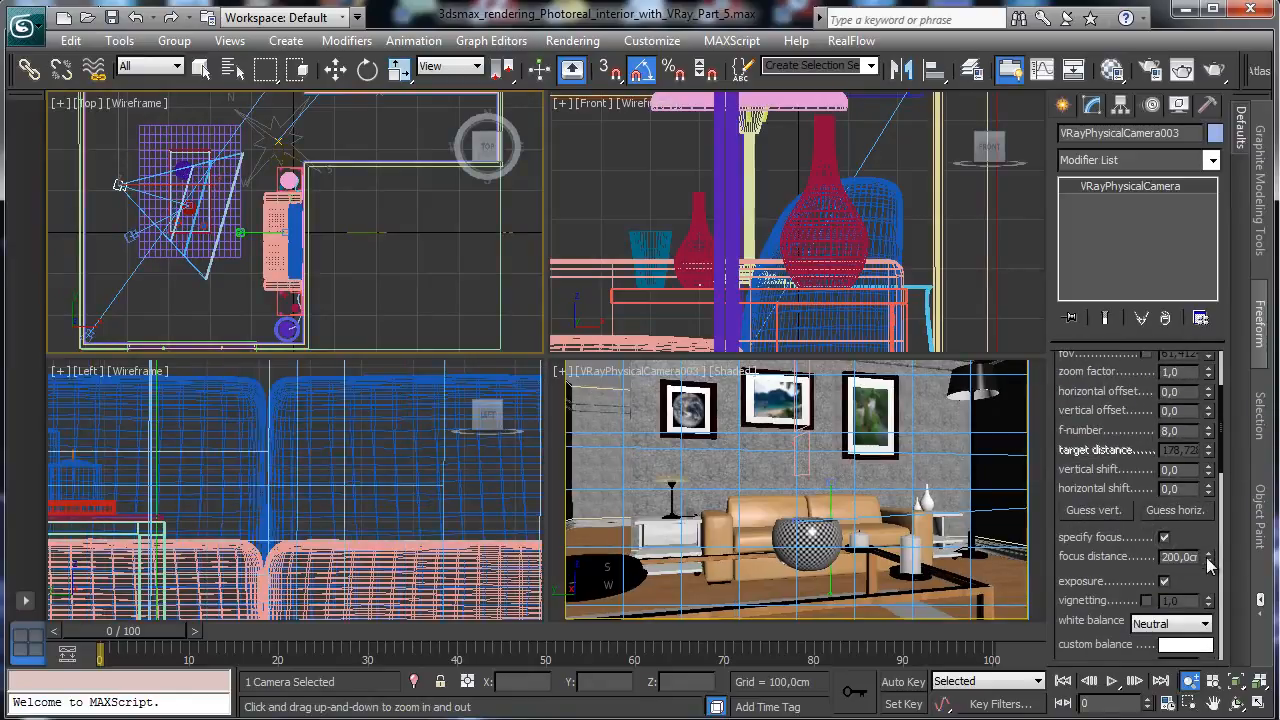
pyautogui.moveTo(1210, 565); pyautogui.dragTo(1200, 564)
pyautogui.rightClick(846, 471)
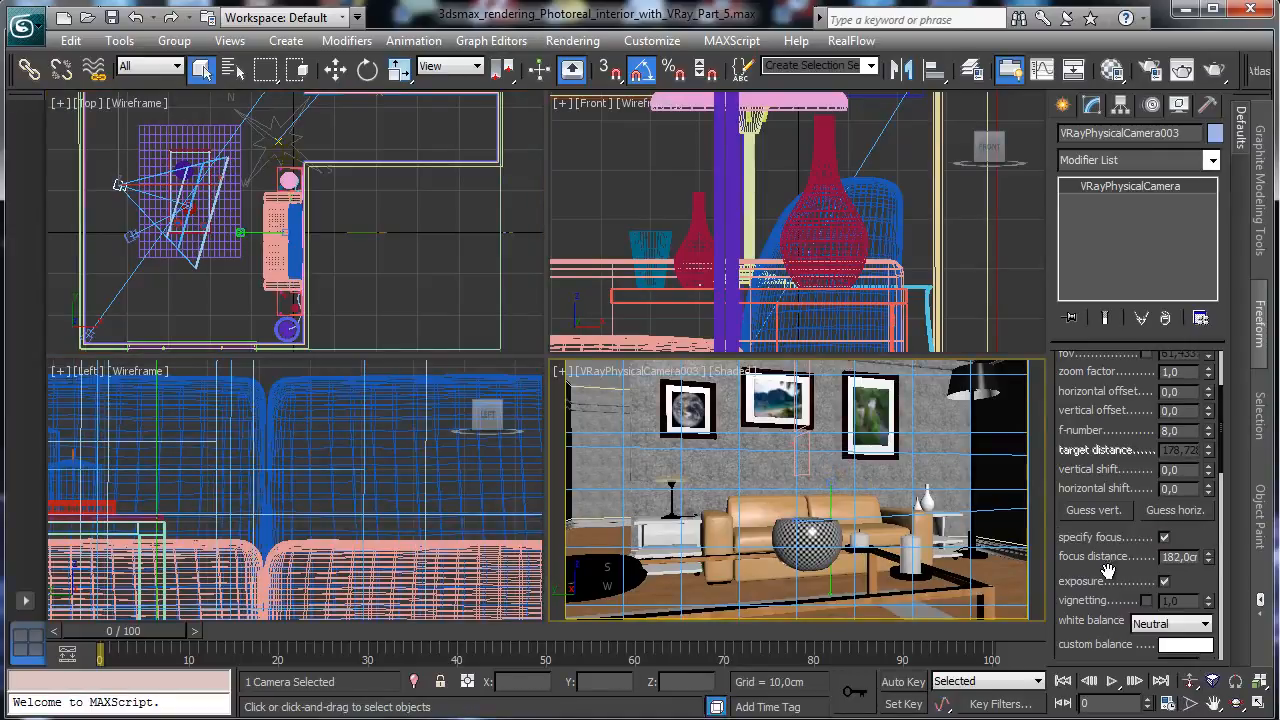
# - Enable depth-of-field sampling on VRayPhysicalCamera003
pyautogui.scroll(-3, 1138, 486)
pyautogui.scroll(-6, 1088, 530)
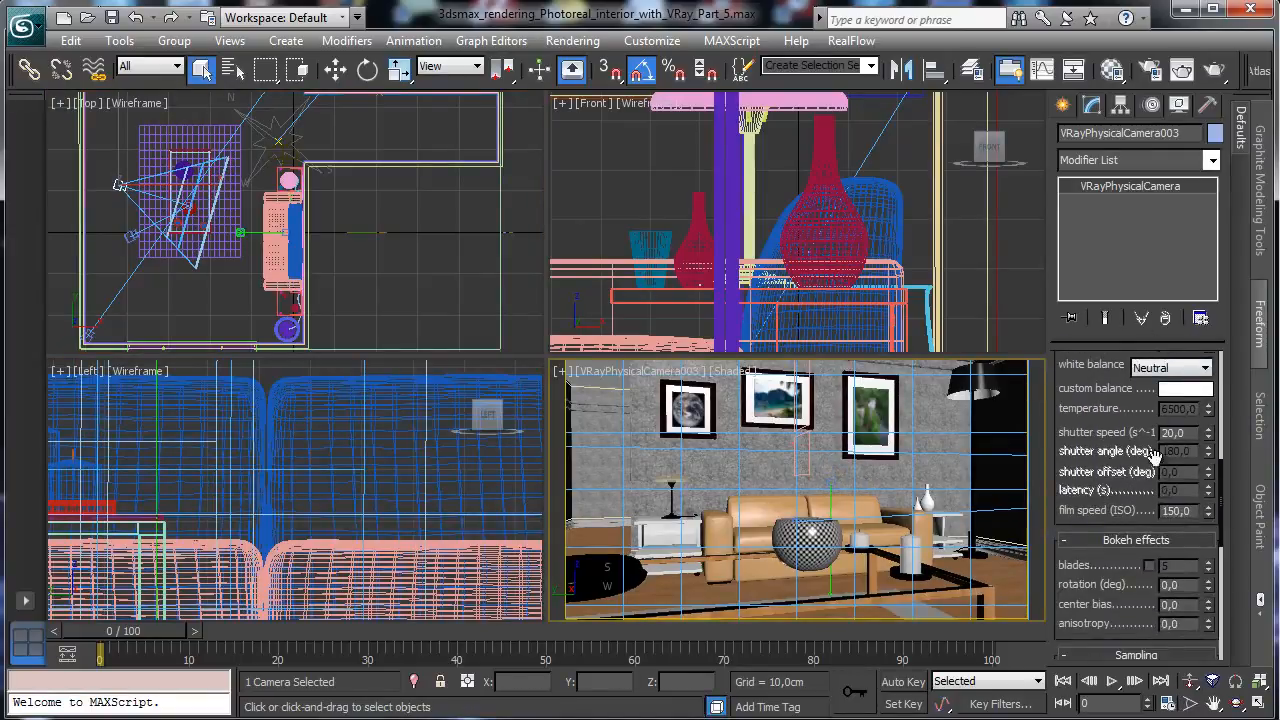
pyautogui.moveTo(1098, 492); pyautogui.dragTo(1130, 370)
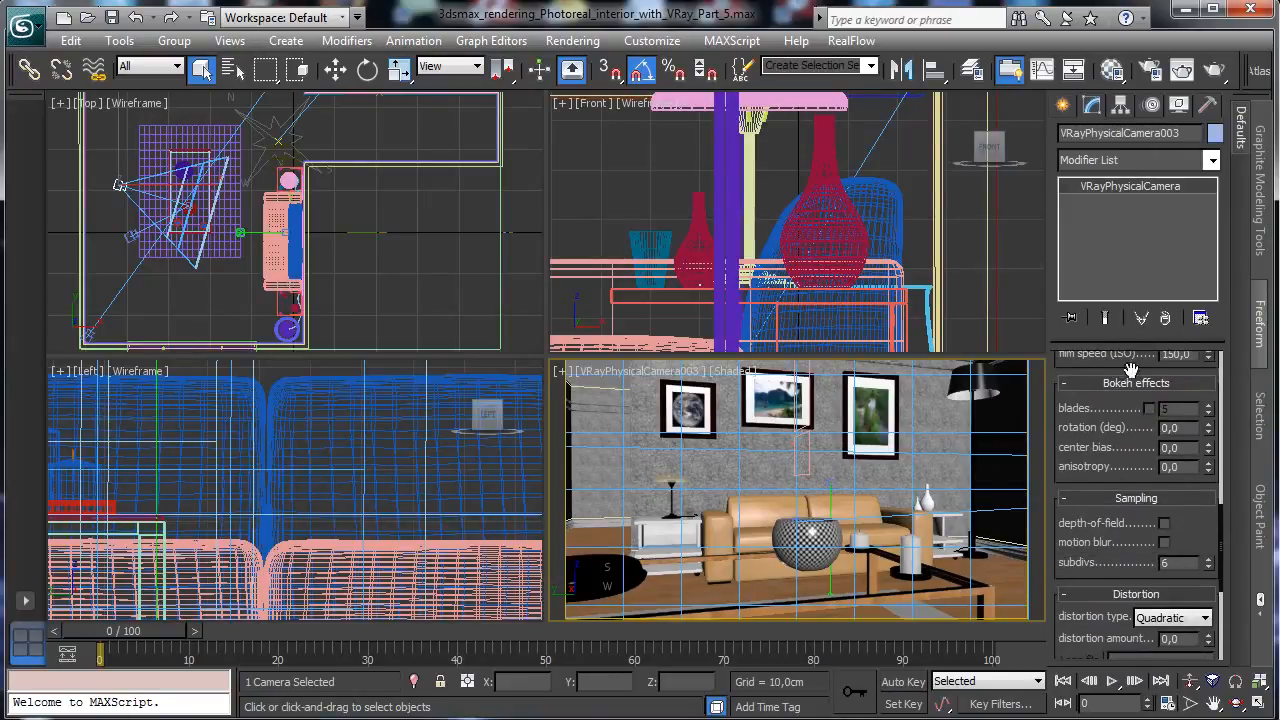
pyautogui.click(1165, 524)
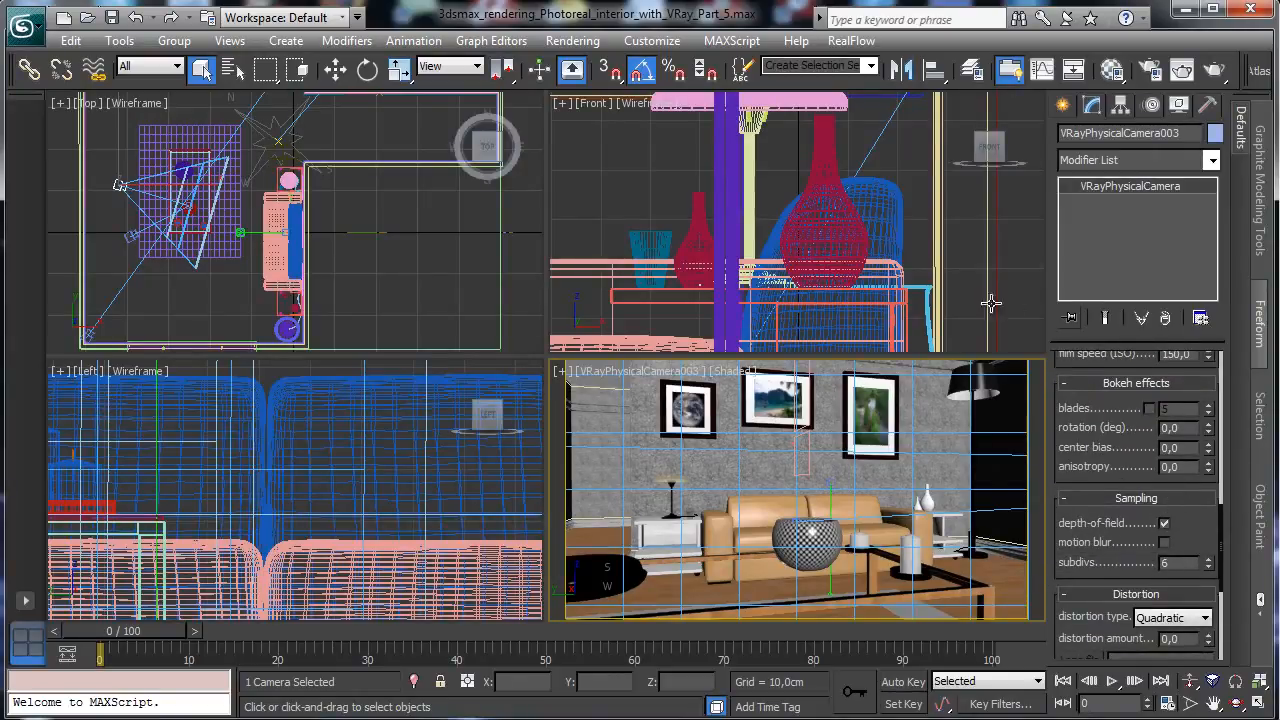
# - Check the render settings and start a test render of the camera view at 1280 × 719
pyautogui.click(1150, 69)
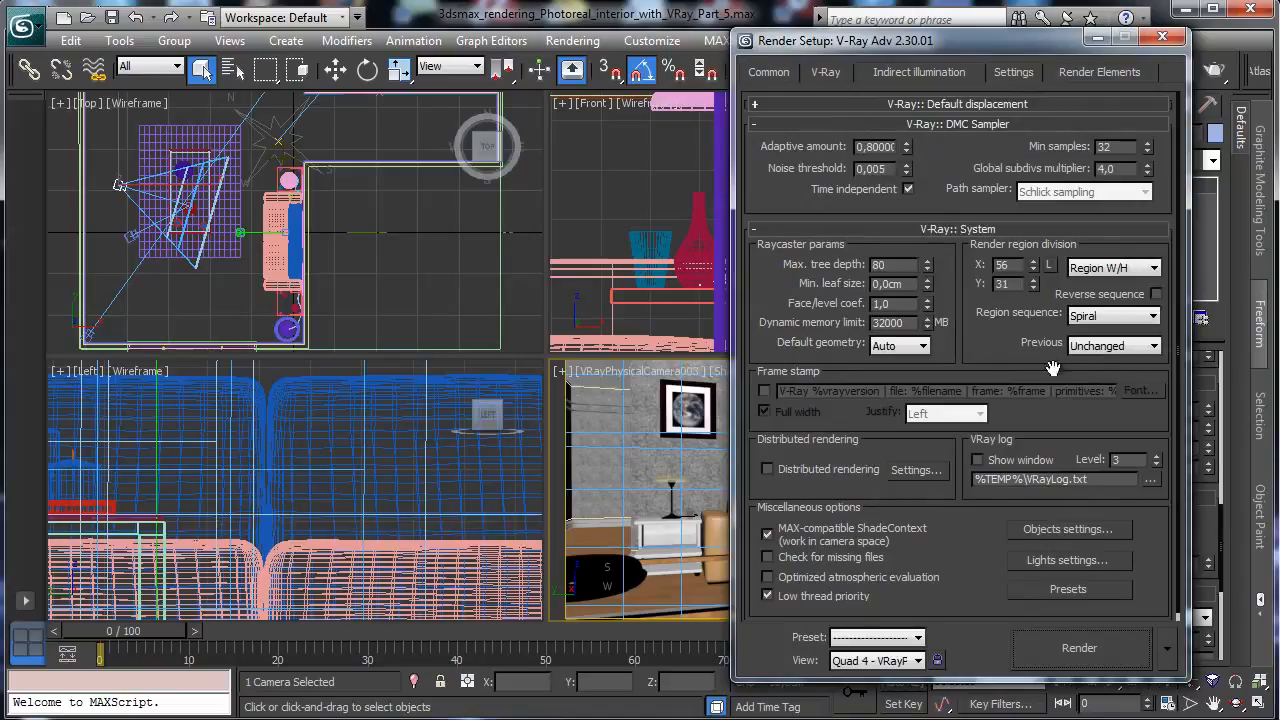
pyautogui.click(802, 74)
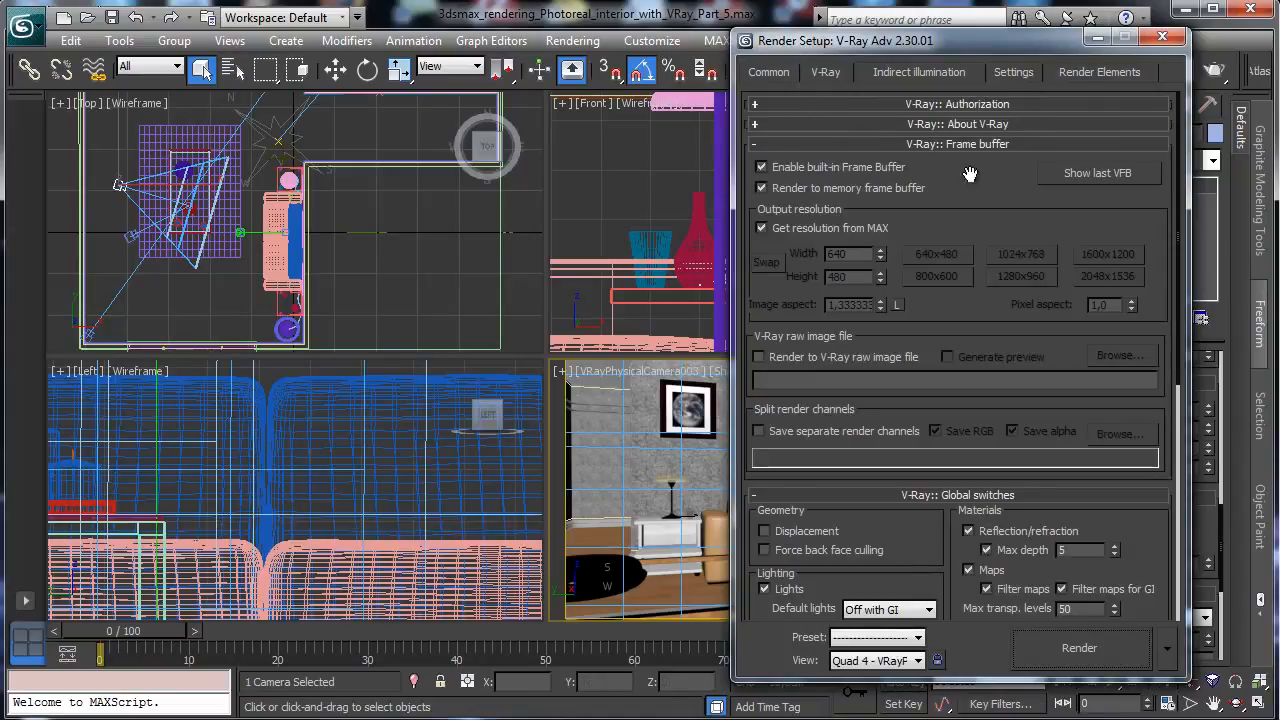
pyautogui.click(775, 74)
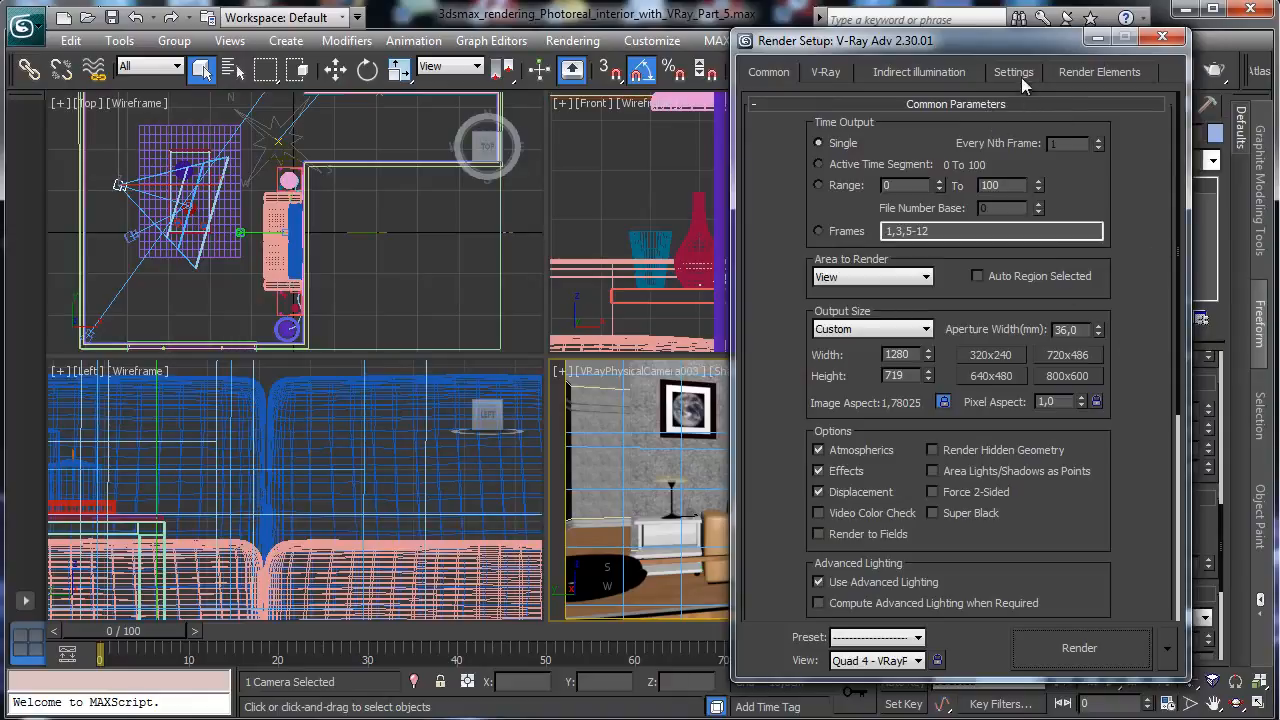
pyautogui.click(1080, 647)
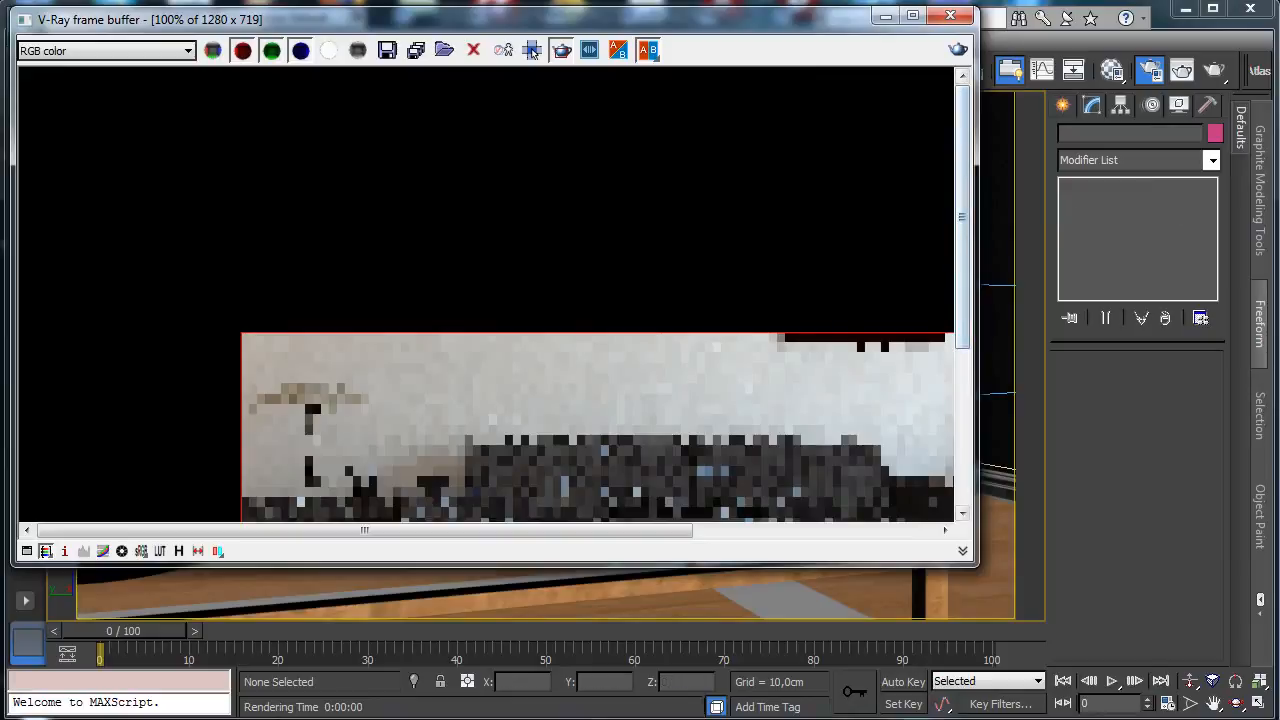
# - Set the render output size to 650 × 365, start a full-frame test render, cancel it and minimize Render Setup
pyautogui.press('F10')
pyautogui.click(893, 62)
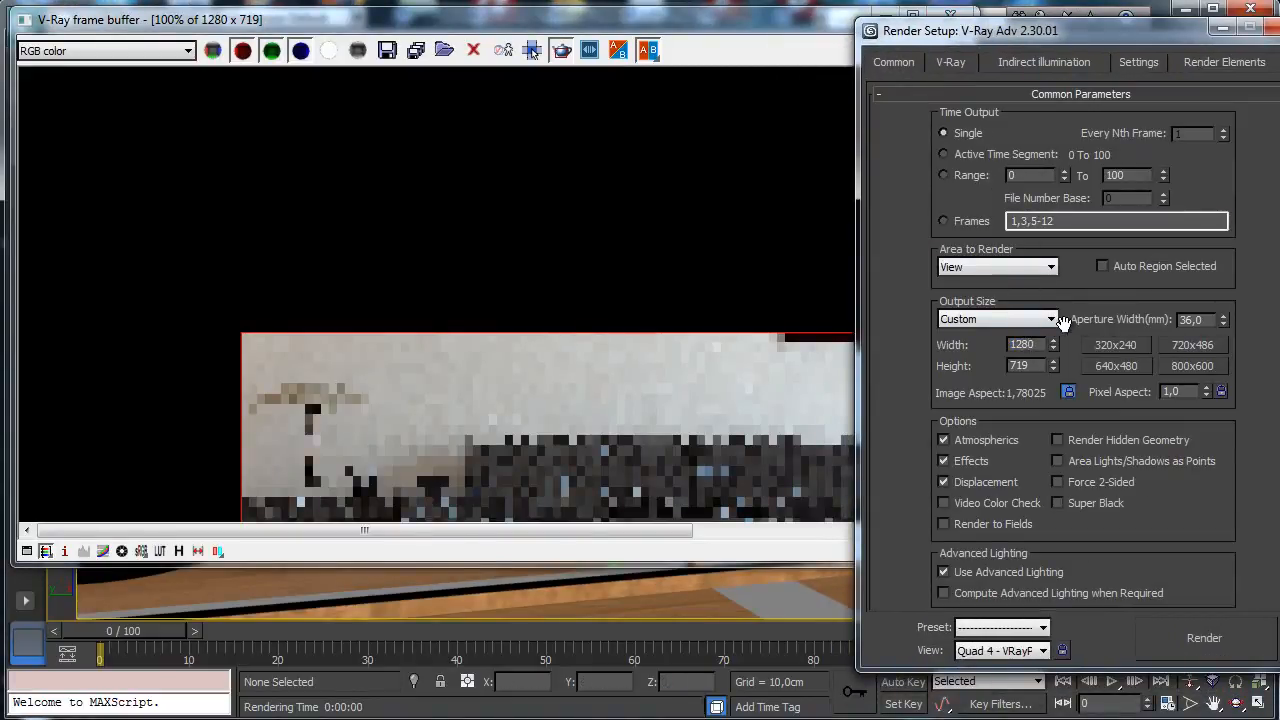
pyautogui.press('BackSpace')
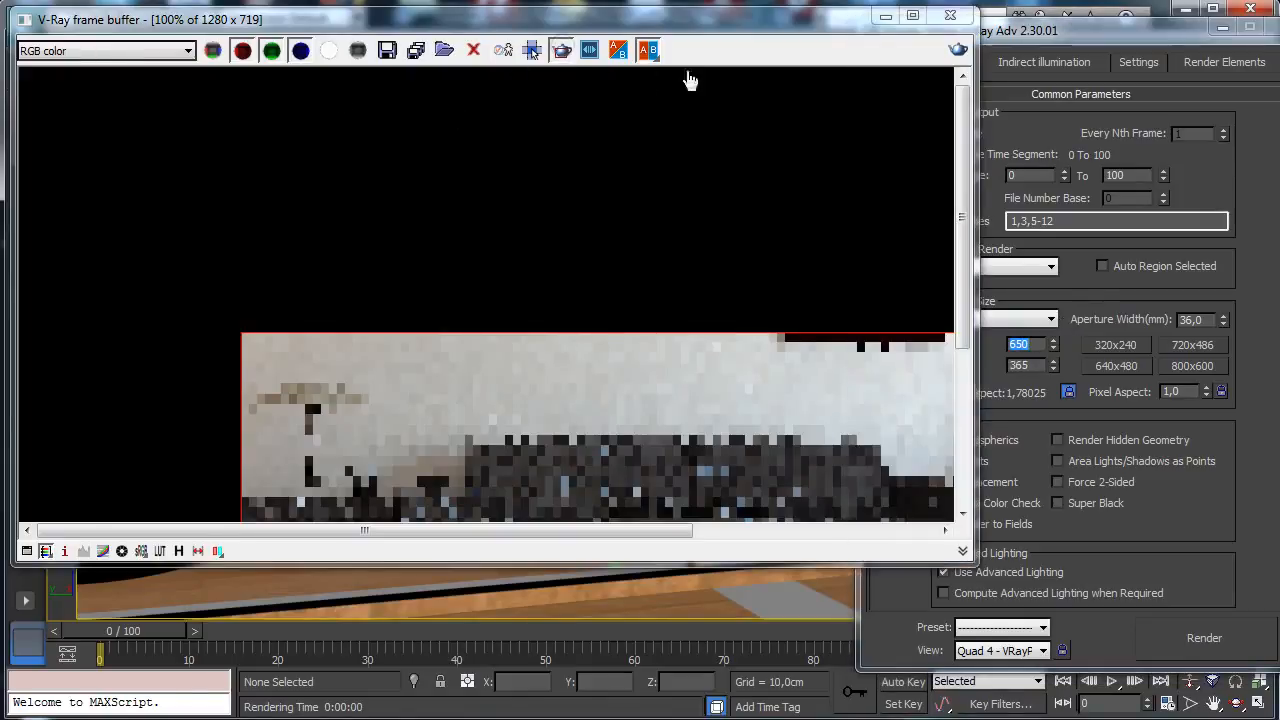
pyautogui.click(1190, 636)
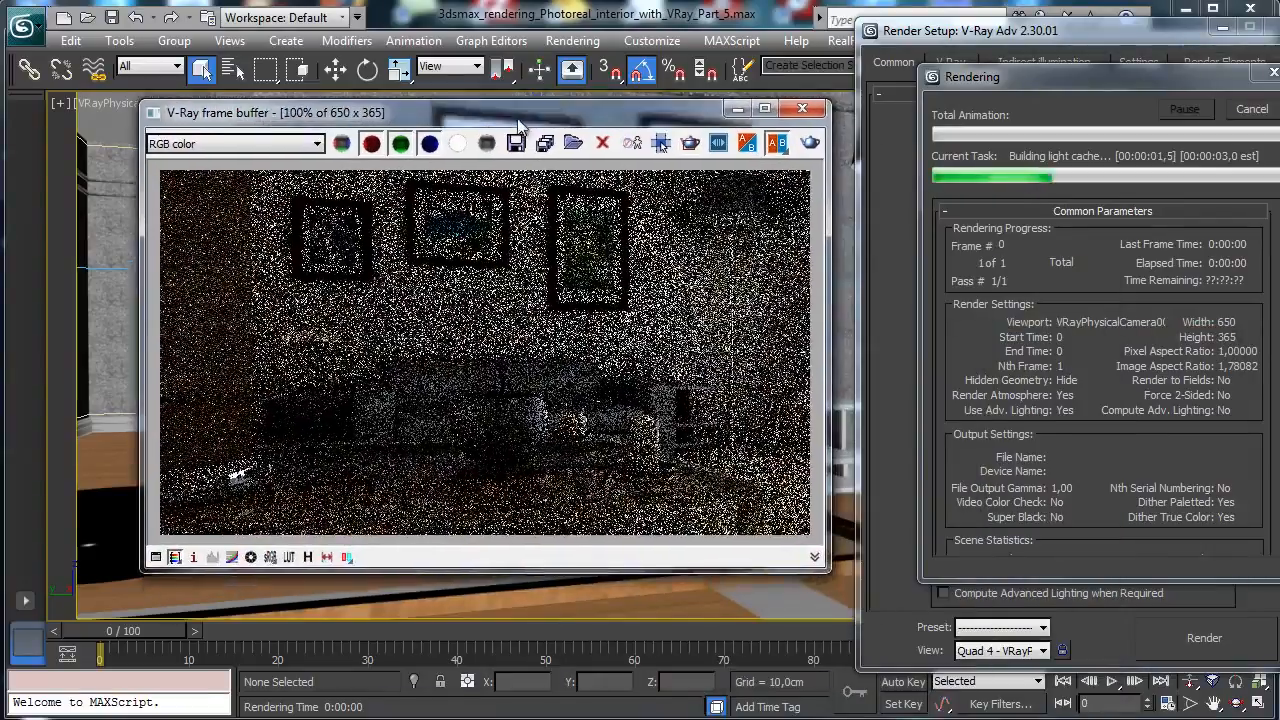
pyautogui.moveTo(517, 118); pyautogui.dragTo(512, 113)
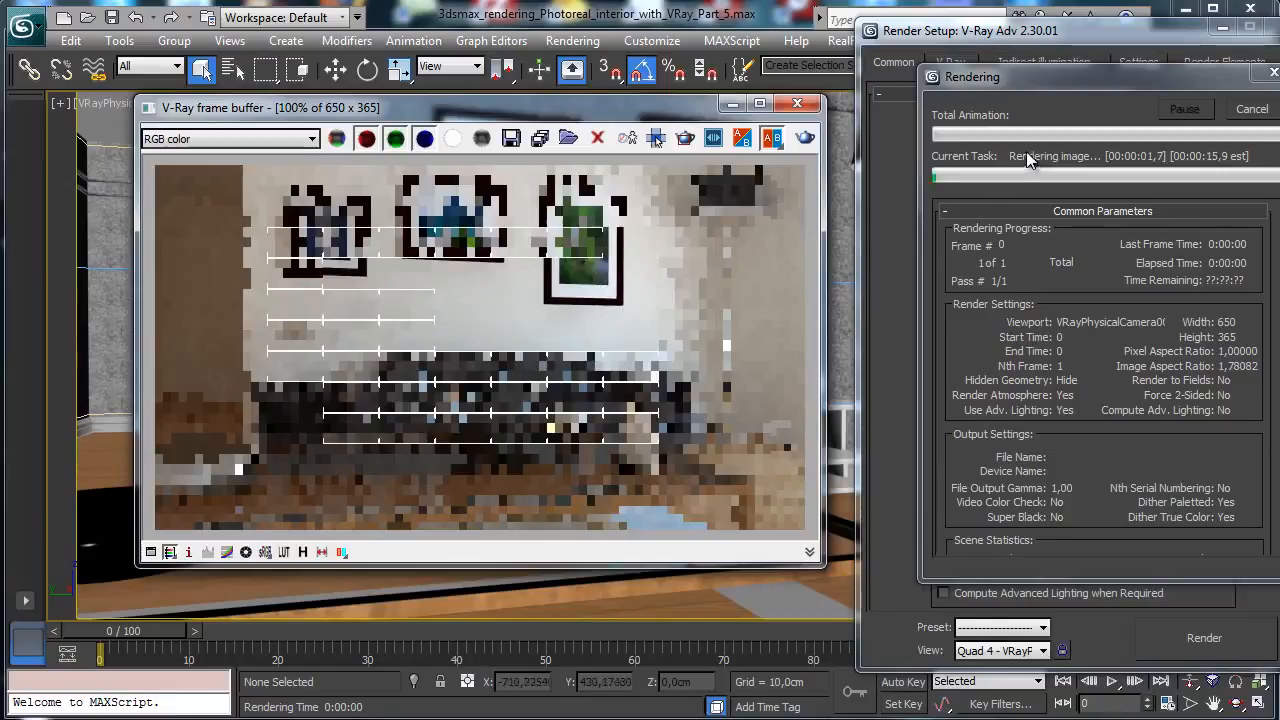
pyautogui.click(1250, 109)
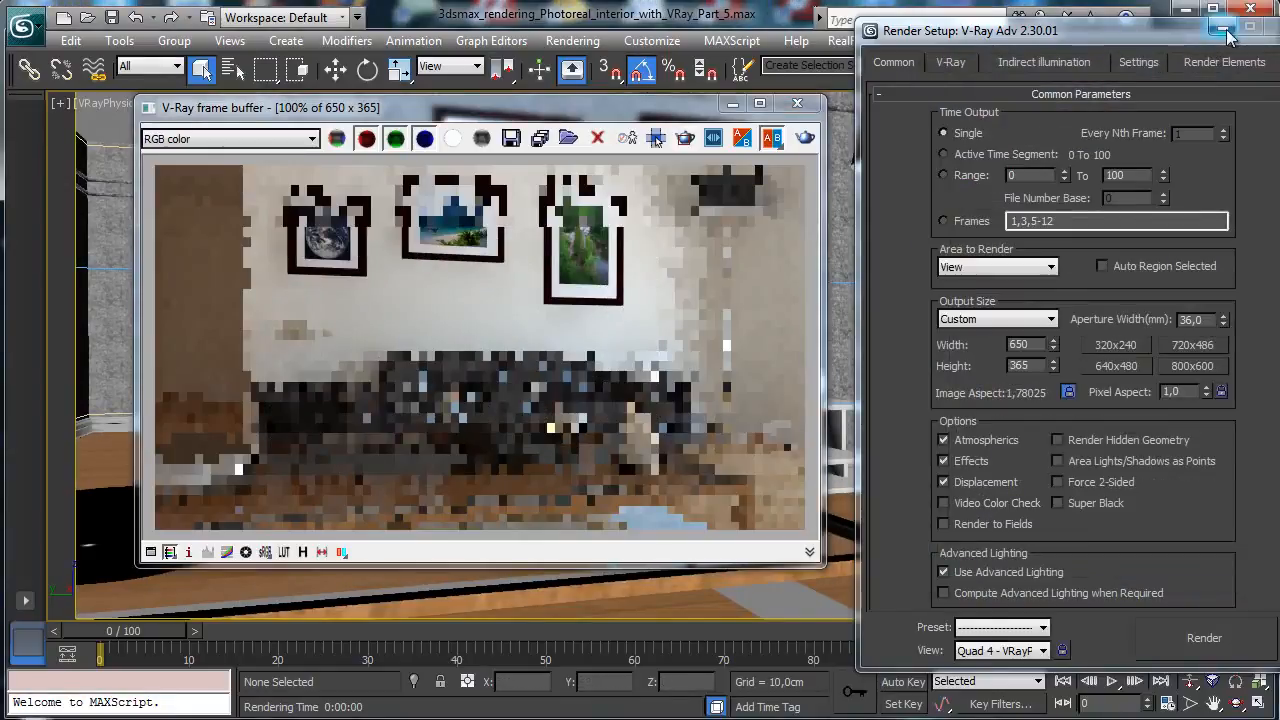
pyautogui.click(1226, 33)
# - Select the active view's camera, enable its specified focus and set the focus distance to 150 cm
pyautogui.click(104, 103)
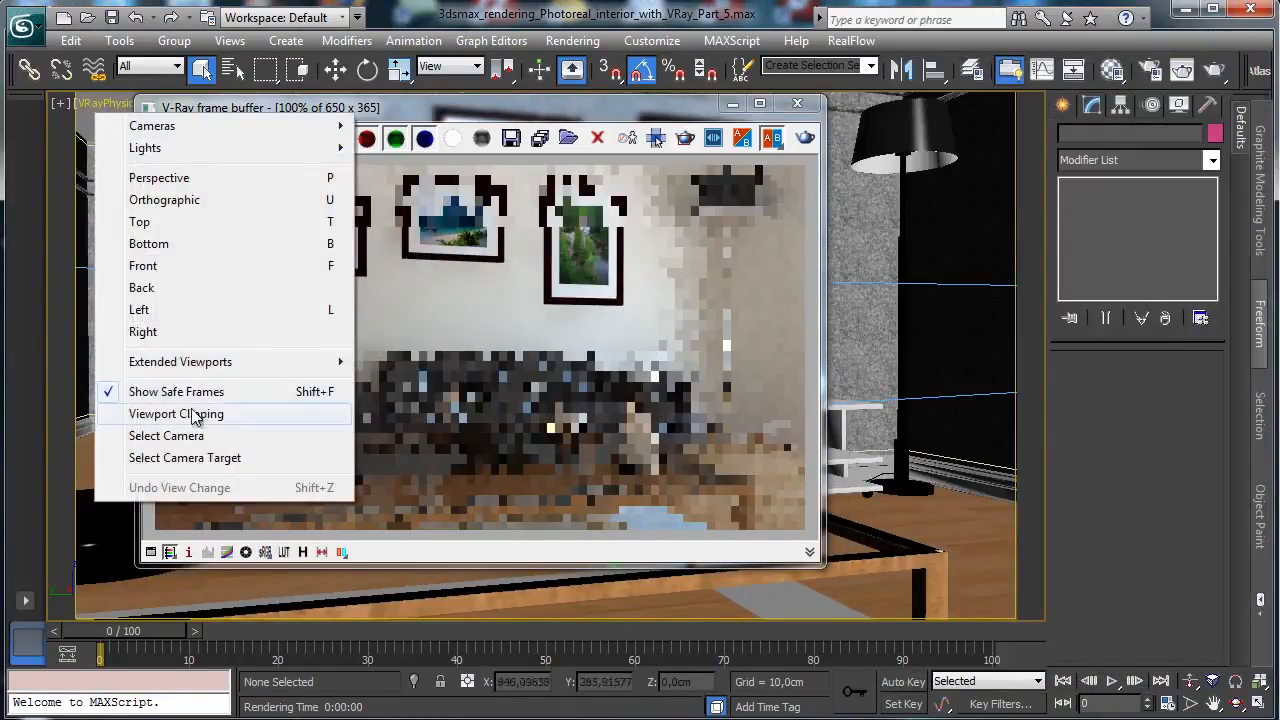
pyautogui.click(170, 436)
pyautogui.scroll(-5, 1084, 422)
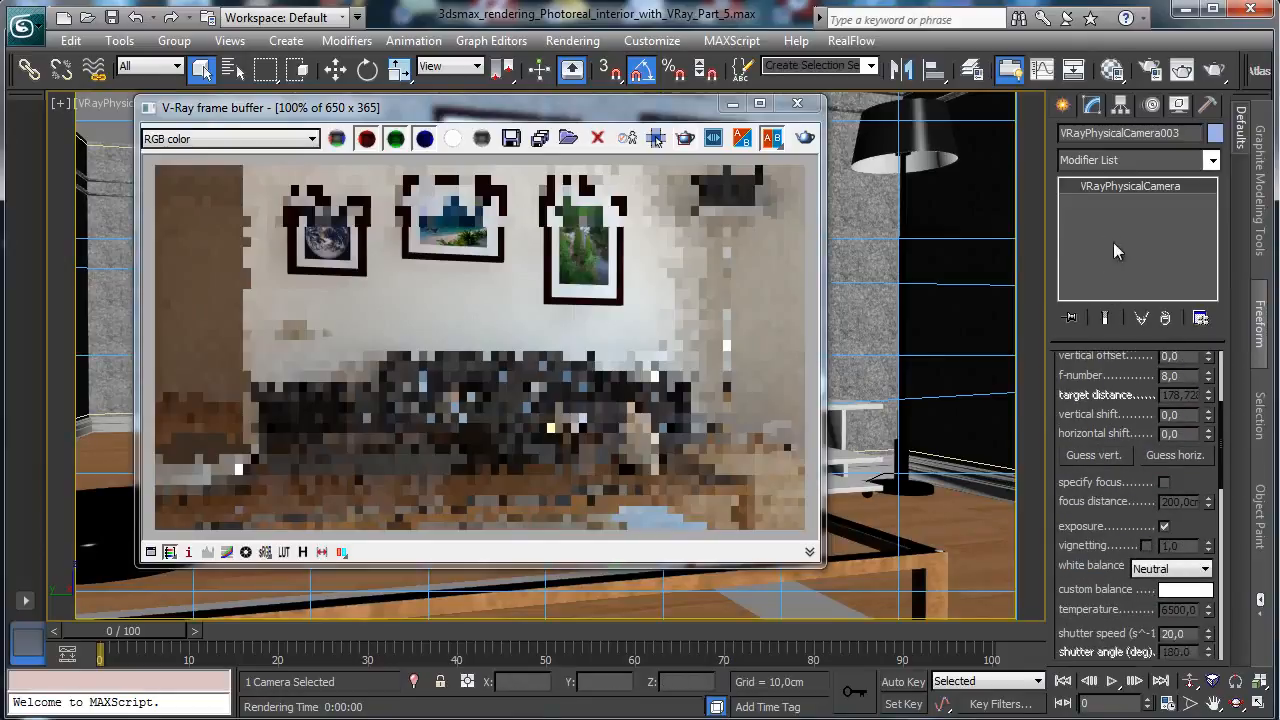
pyautogui.scroll(-4, 1080, 479)
pyautogui.scroll(3, 1120, 460)
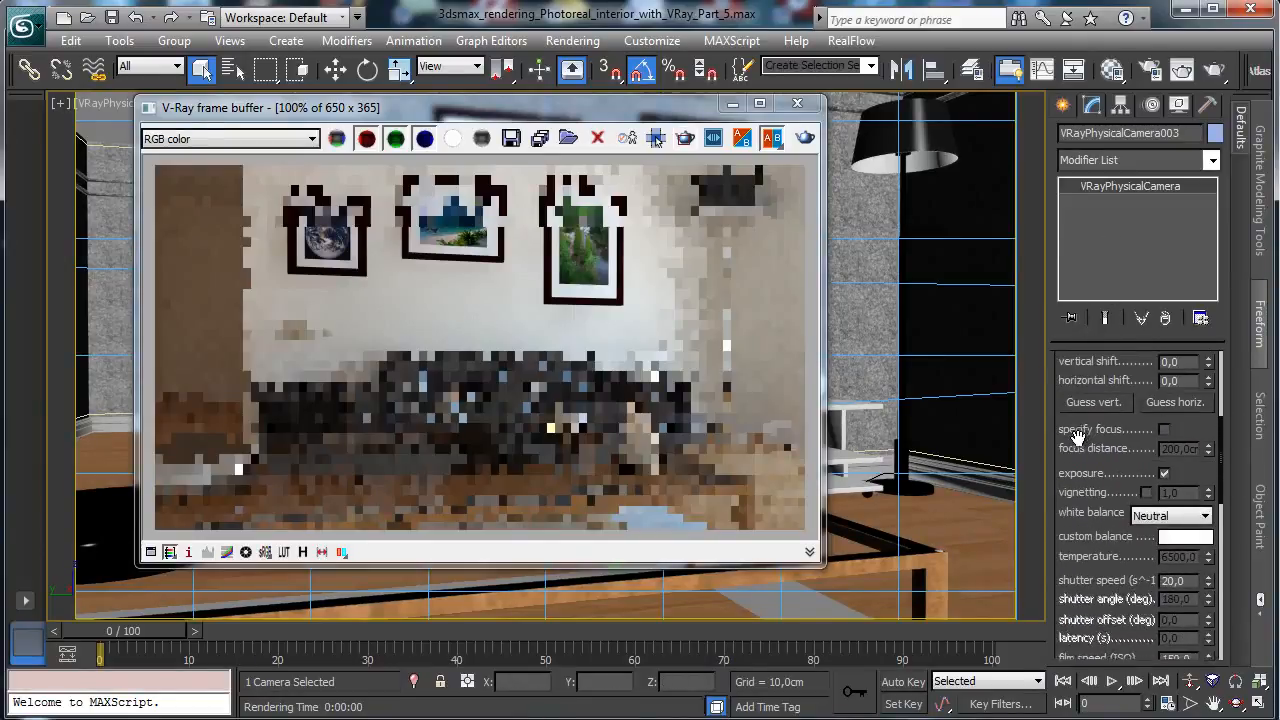
pyautogui.click(1165, 438)
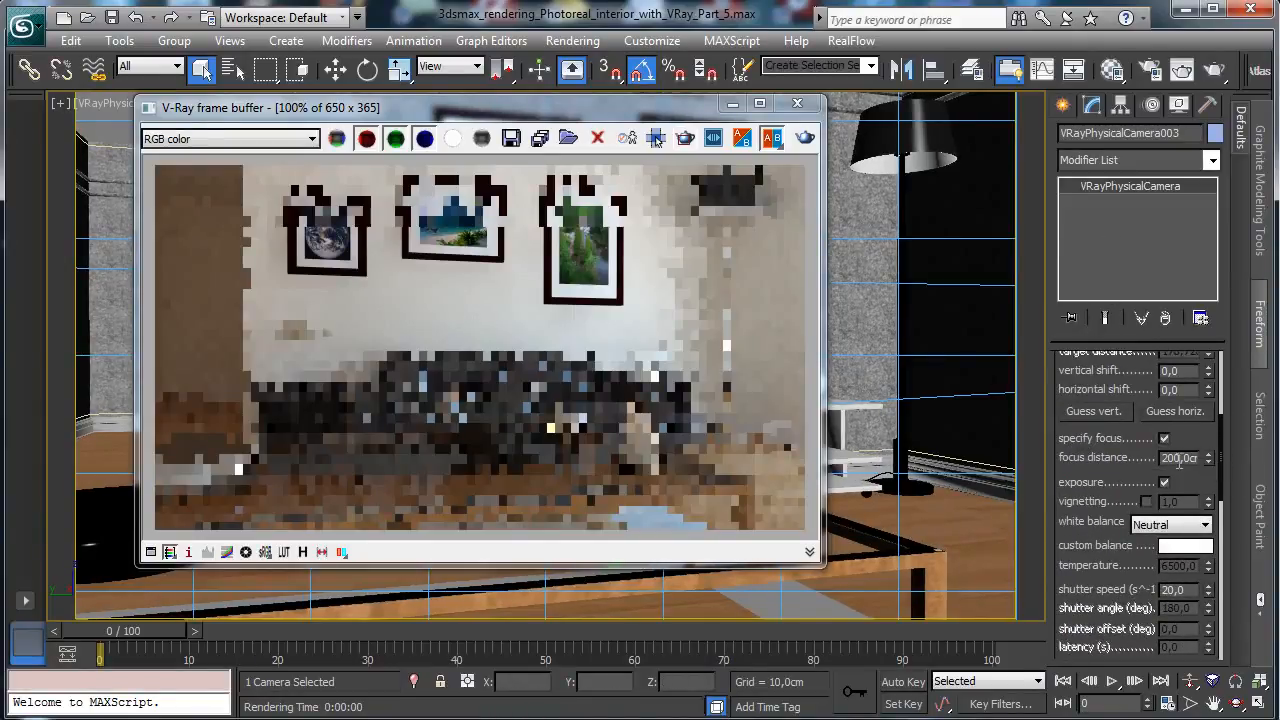
pyautogui.doubleClick(1180, 459)
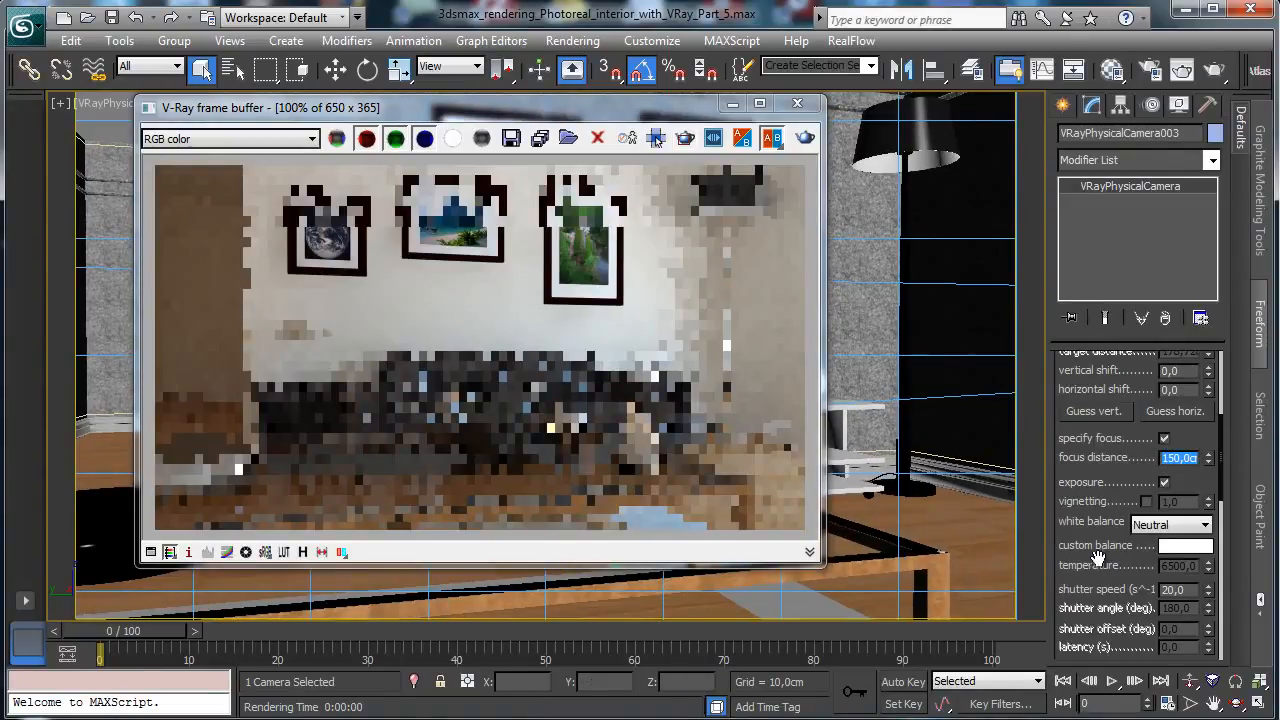
# - Enable depth-of-field sampling on VRayPhysicalCamera003, run a test render and stop it partway
pyautogui.moveTo(1100, 556); pyautogui.dragTo(1122, 346)
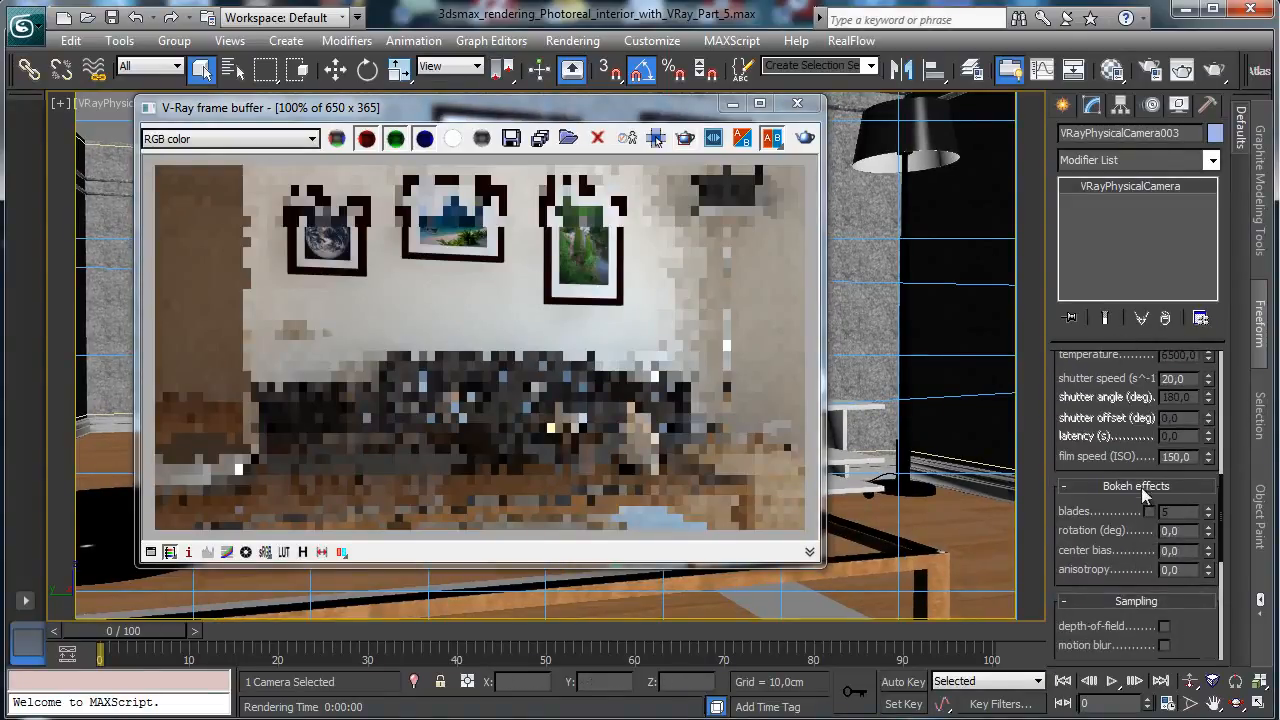
pyautogui.click(1164, 627)
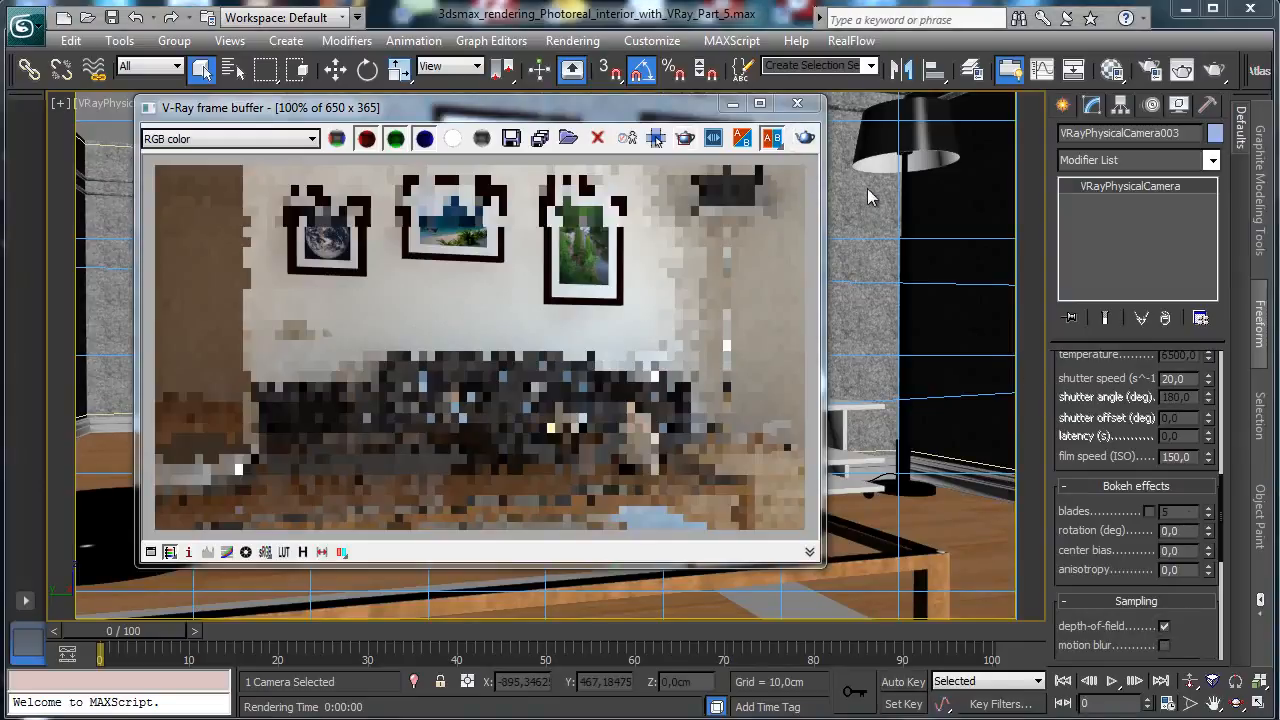
pyautogui.click(805, 139)
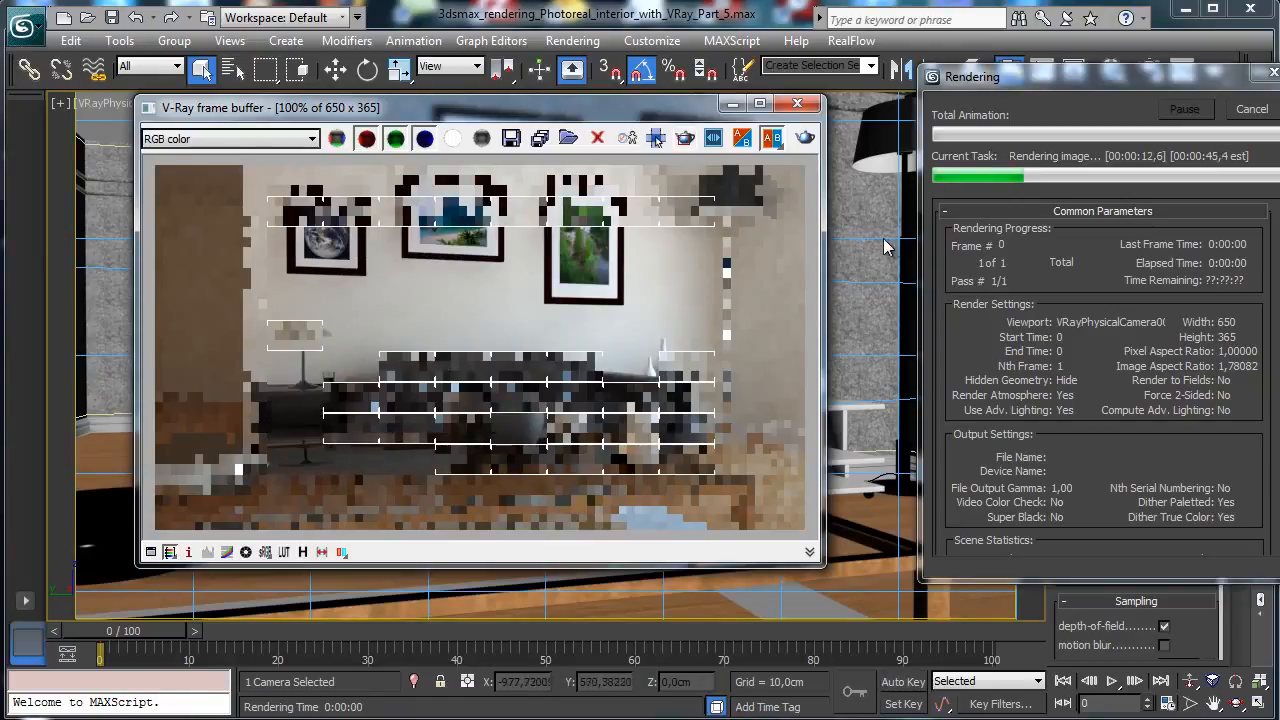
pyautogui.click(1250, 109)
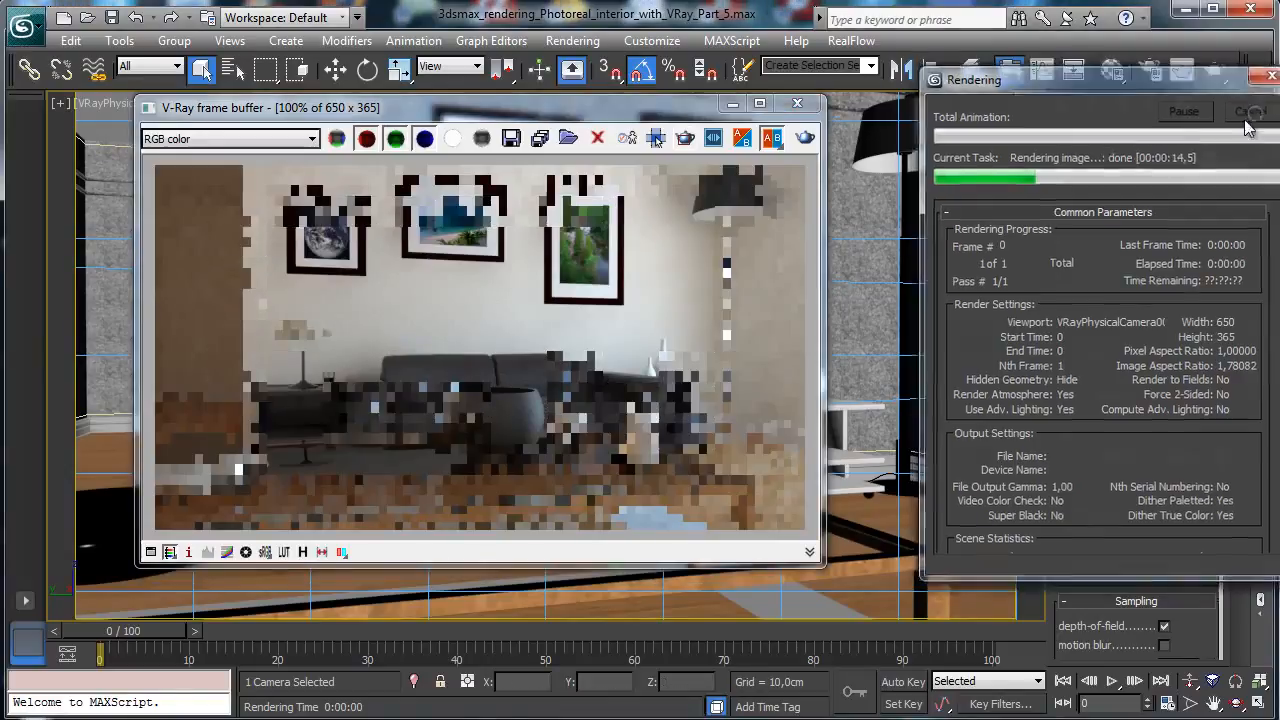
# - Lower the camera's f-number to strengthen the depth of field, test-render the view and stop it partway
pyautogui.scroll(5, 1085, 395)
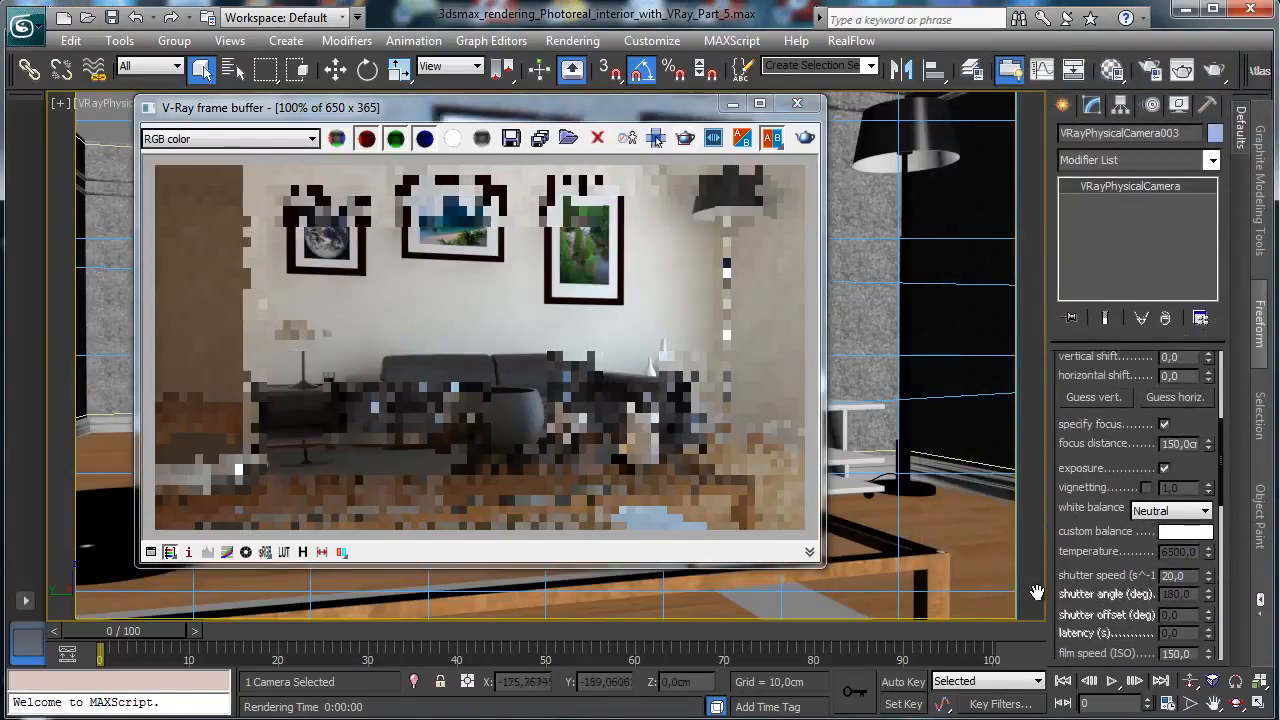
pyautogui.scroll(1, 1104, 540)
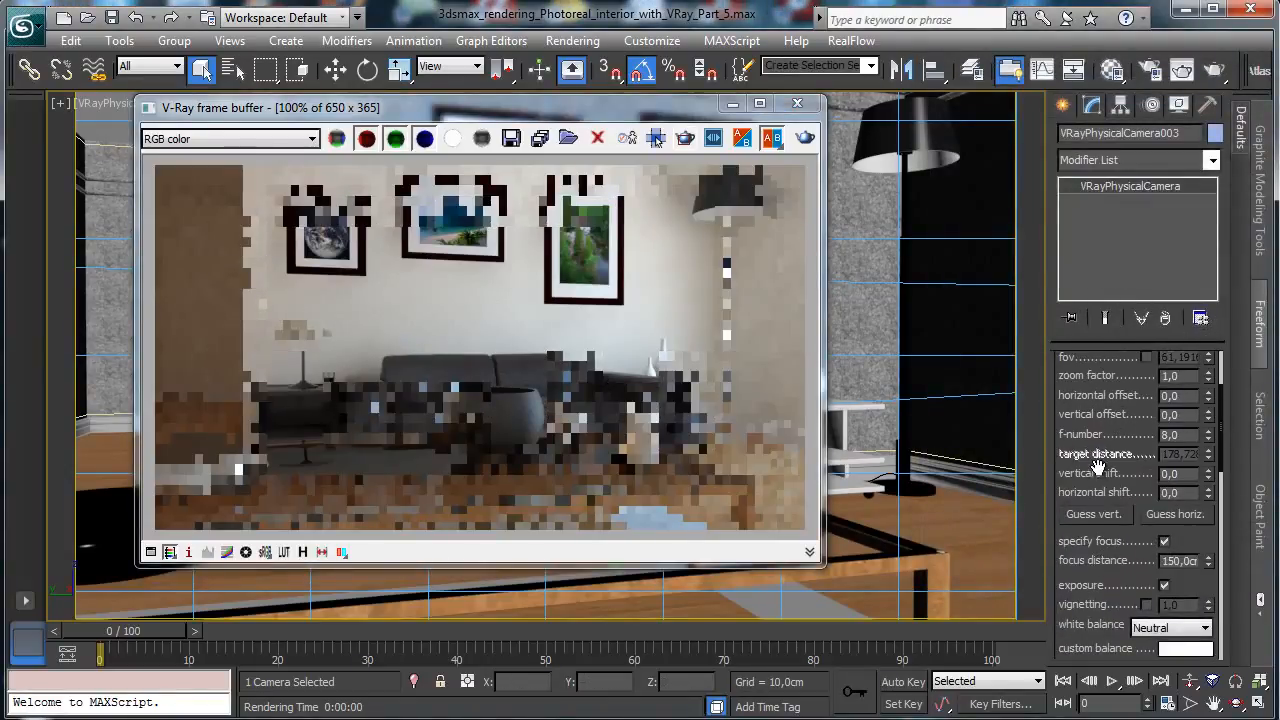
pyautogui.scroll(4, 1098, 467)
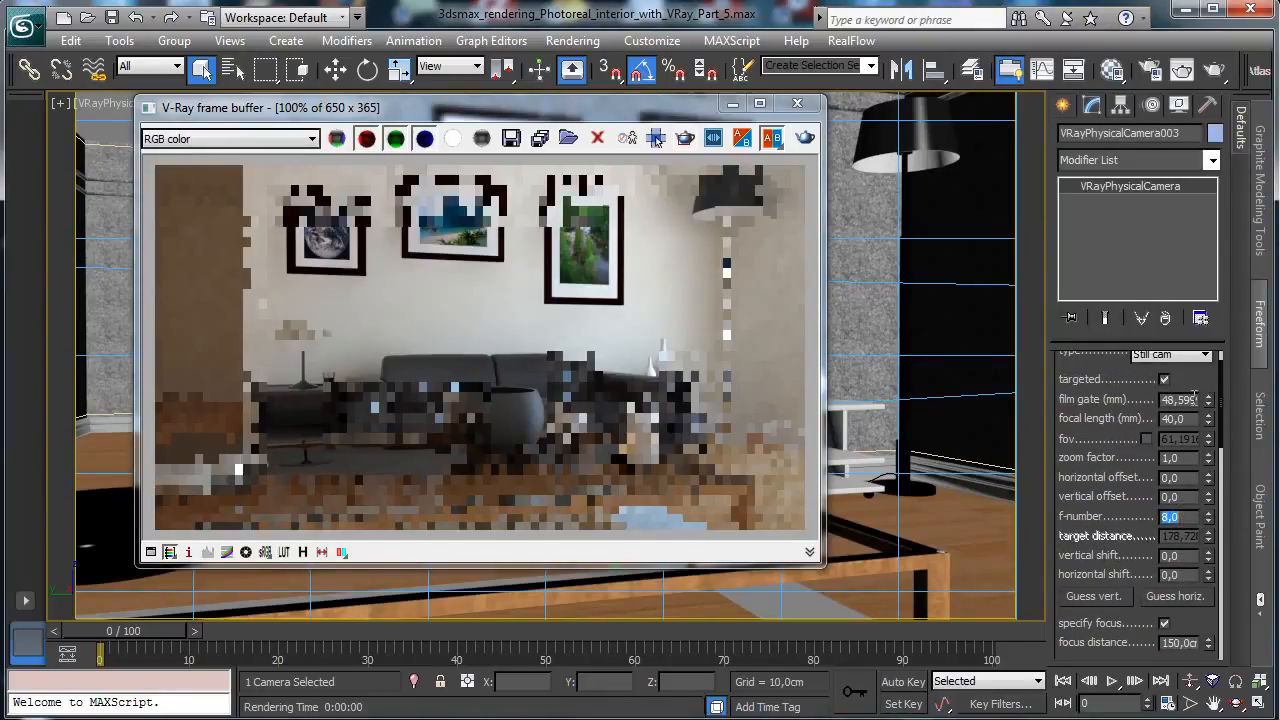
pyautogui.click(805, 138)
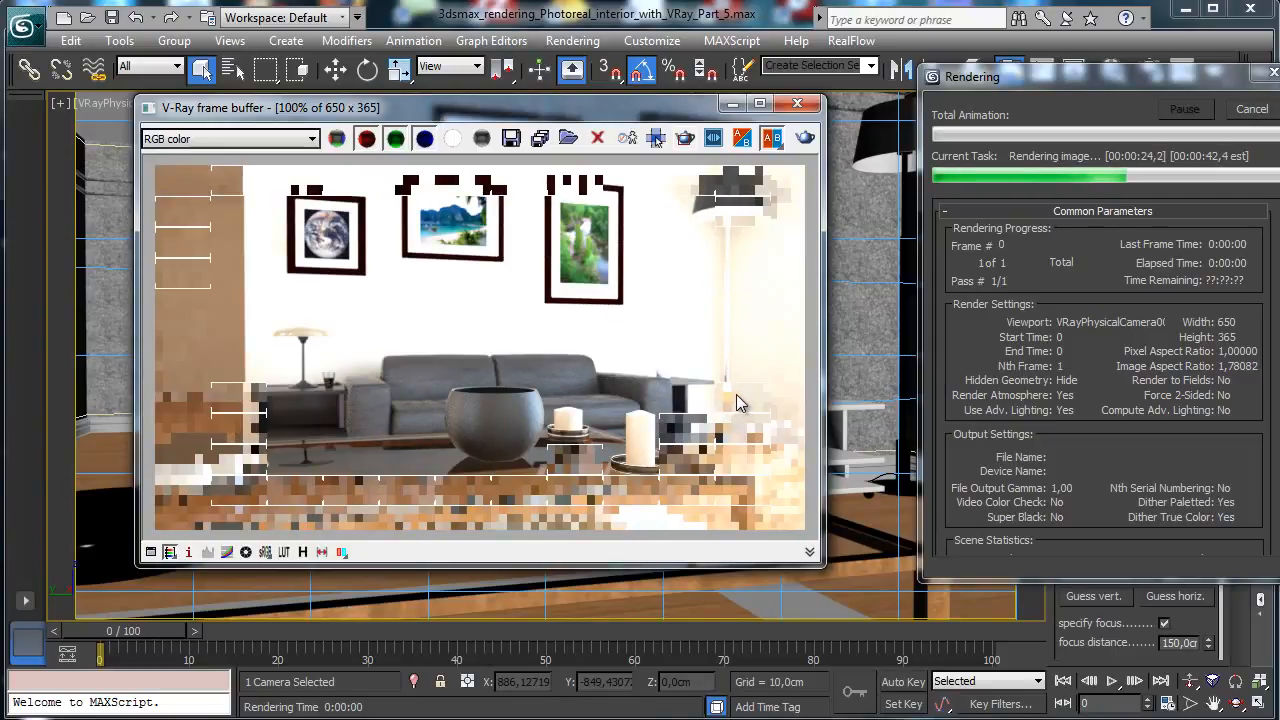
pyautogui.click(1251, 111)
# - Set the camera's shutter speed to 50 and render the full view again
pyautogui.moveTo(1127, 432); pyautogui.dragTo(1094, 262)
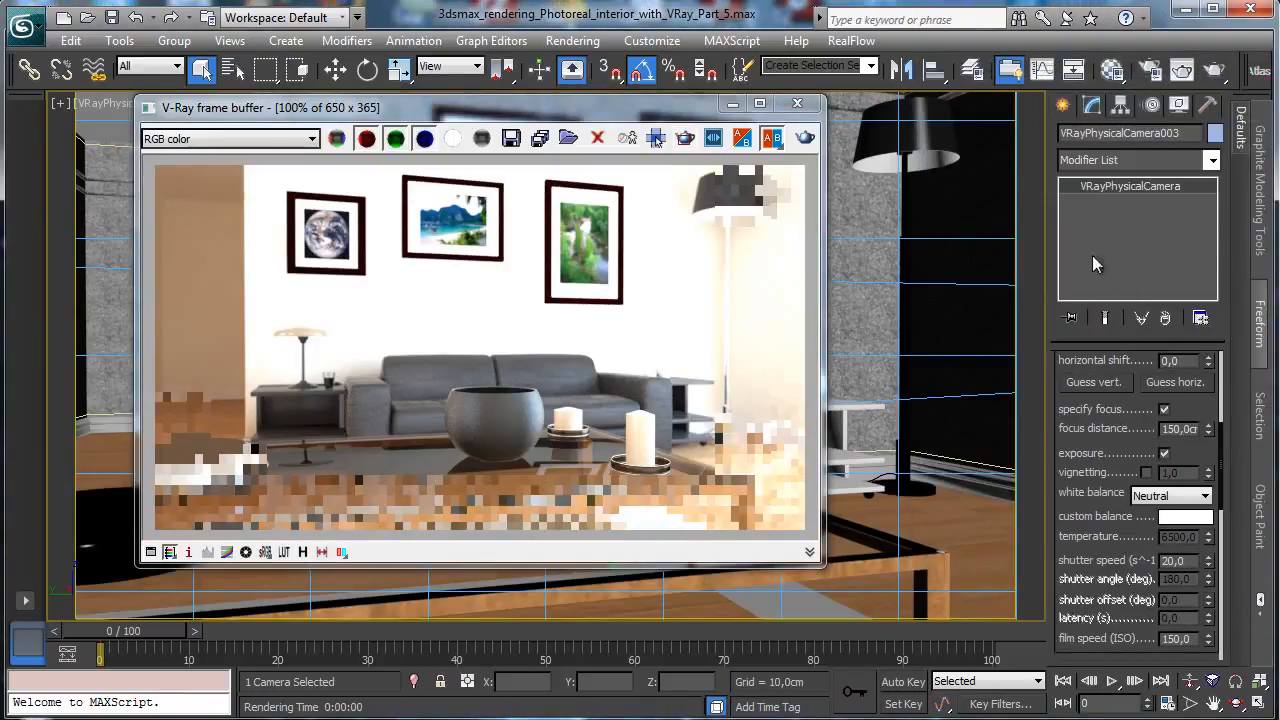
pyautogui.moveTo(1112, 452); pyautogui.dragTo(1097, 416)
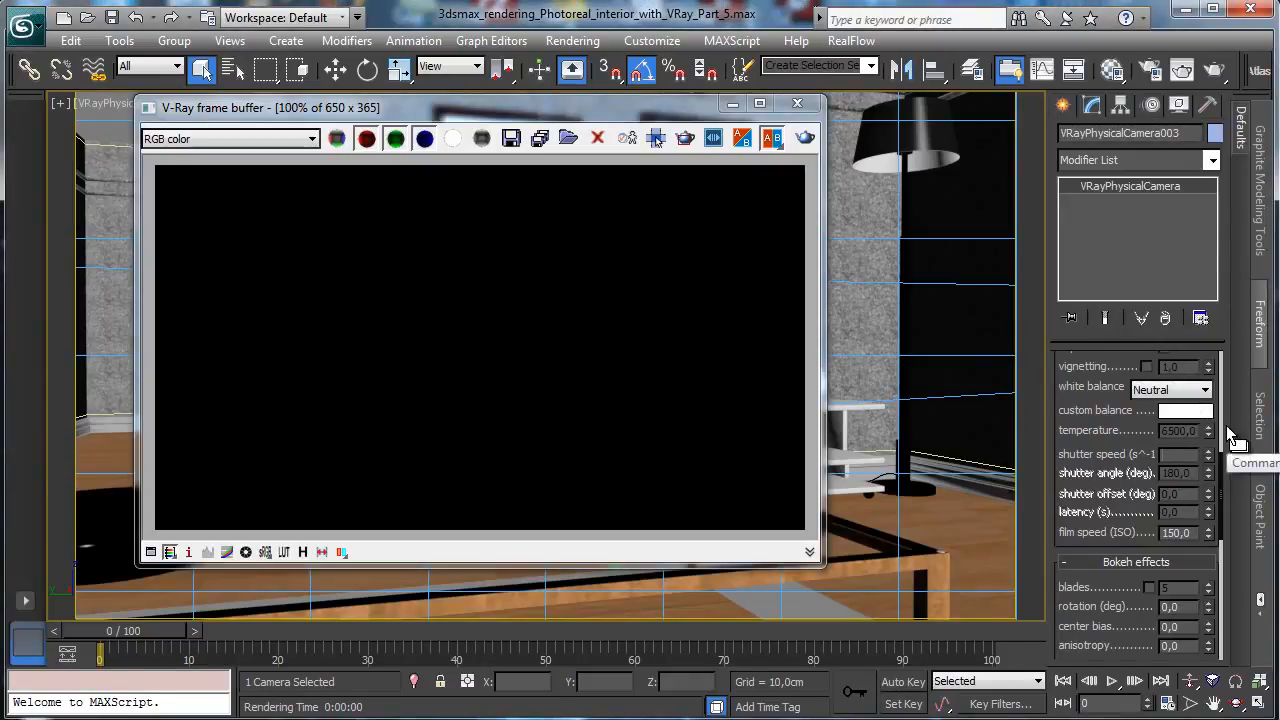
pyautogui.click(805, 140)
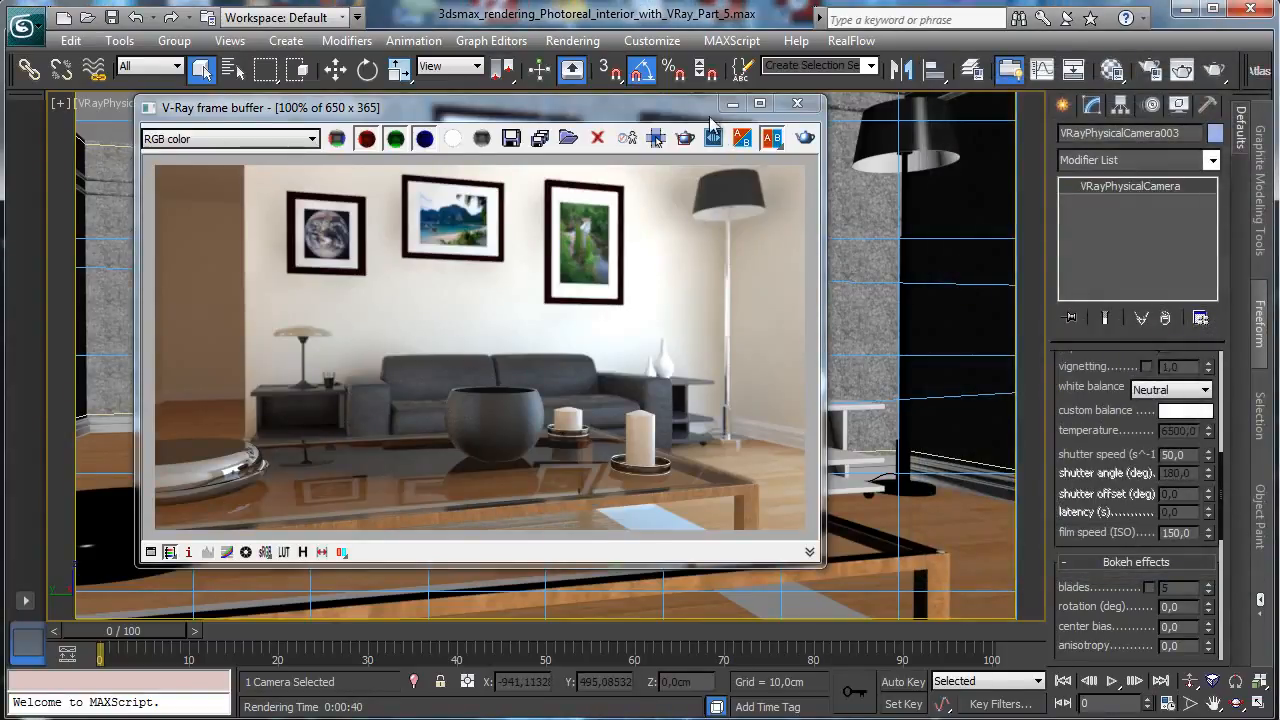
# - Truck and orbit the camera to a low view across the coffee table toward the floor lamp and window, and test-render it
pyautogui.click(965, 245)
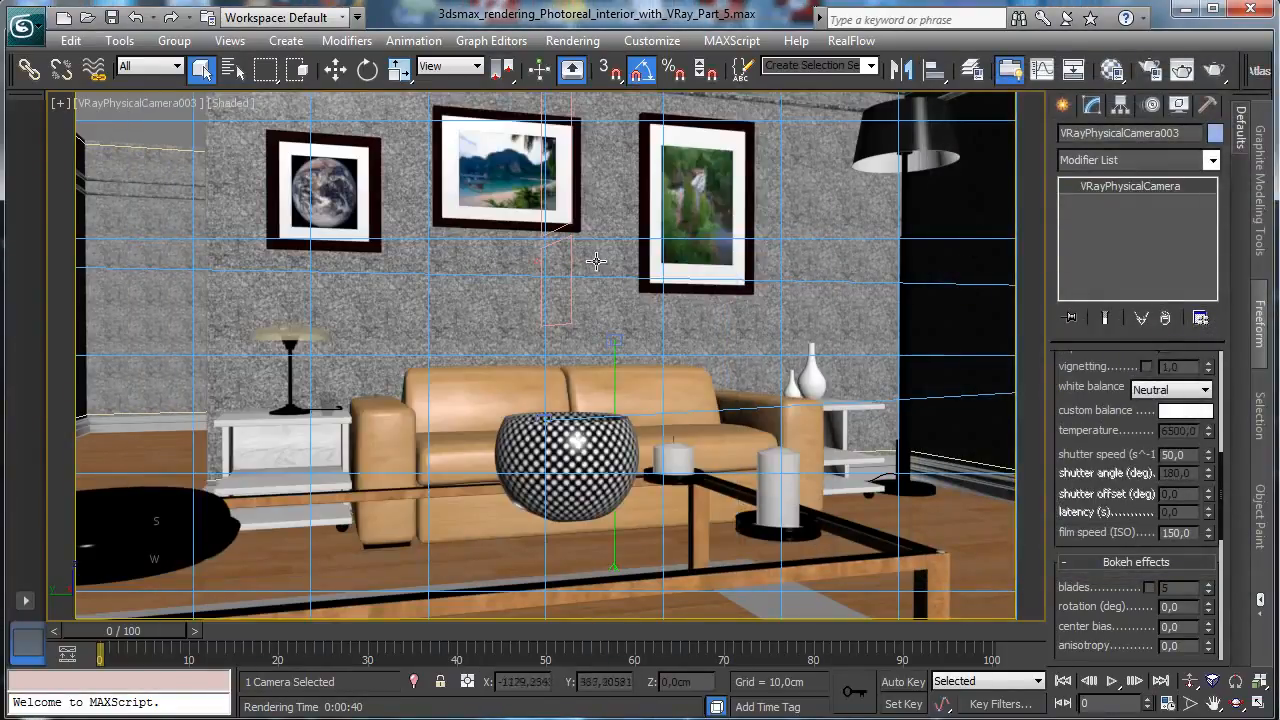
pyautogui.click(1212, 703)
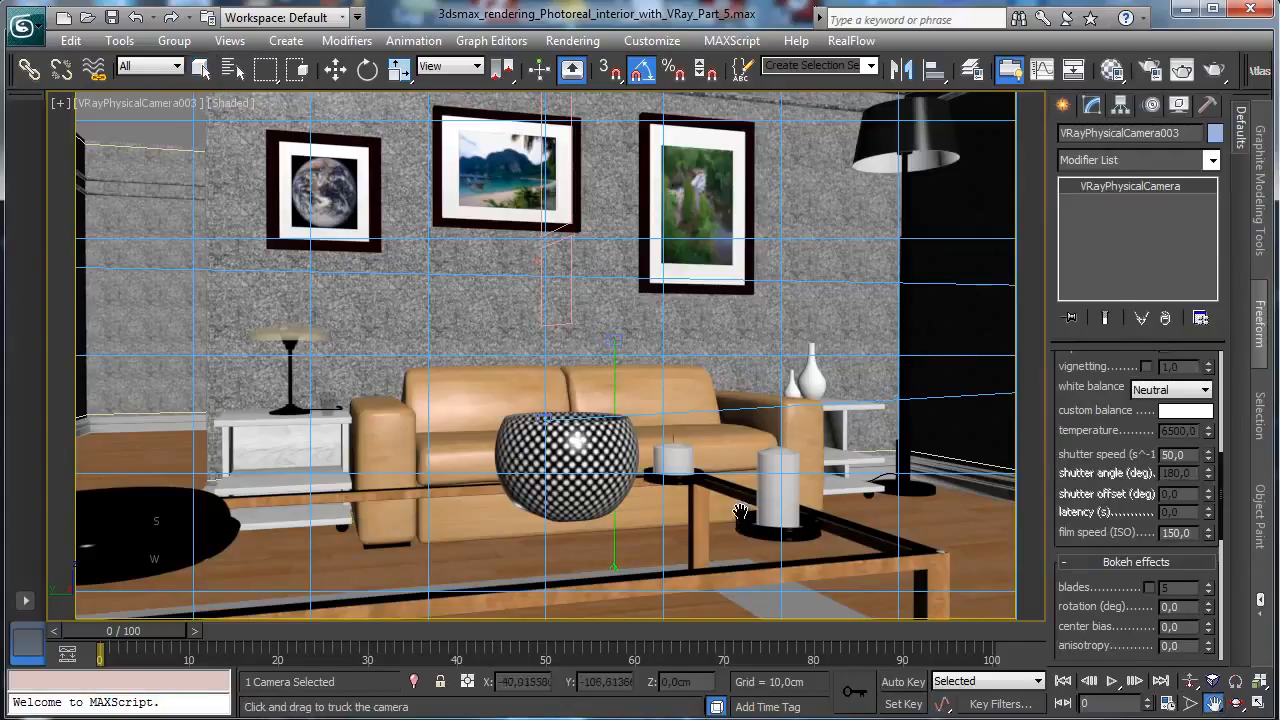
pyautogui.moveTo(740, 512); pyautogui.dragTo(665, 410)
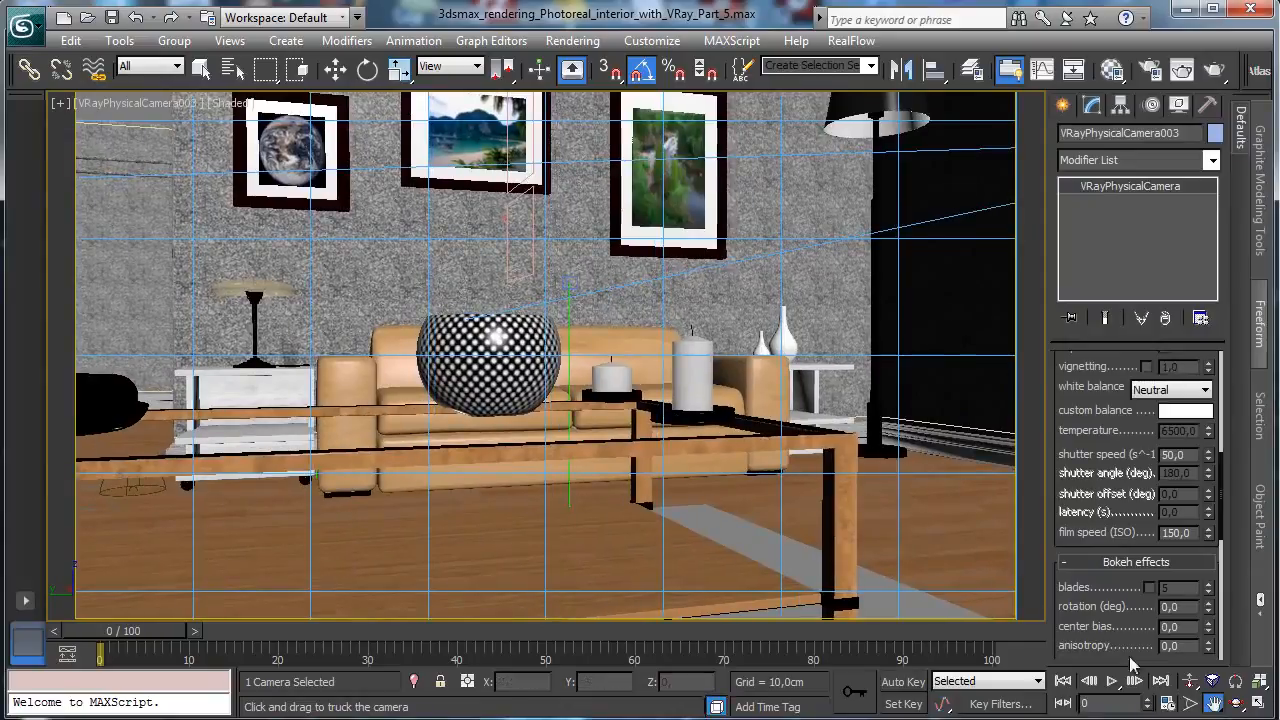
pyautogui.click(1237, 703)
pyautogui.moveTo(580, 407); pyautogui.dragTo(511, 400)
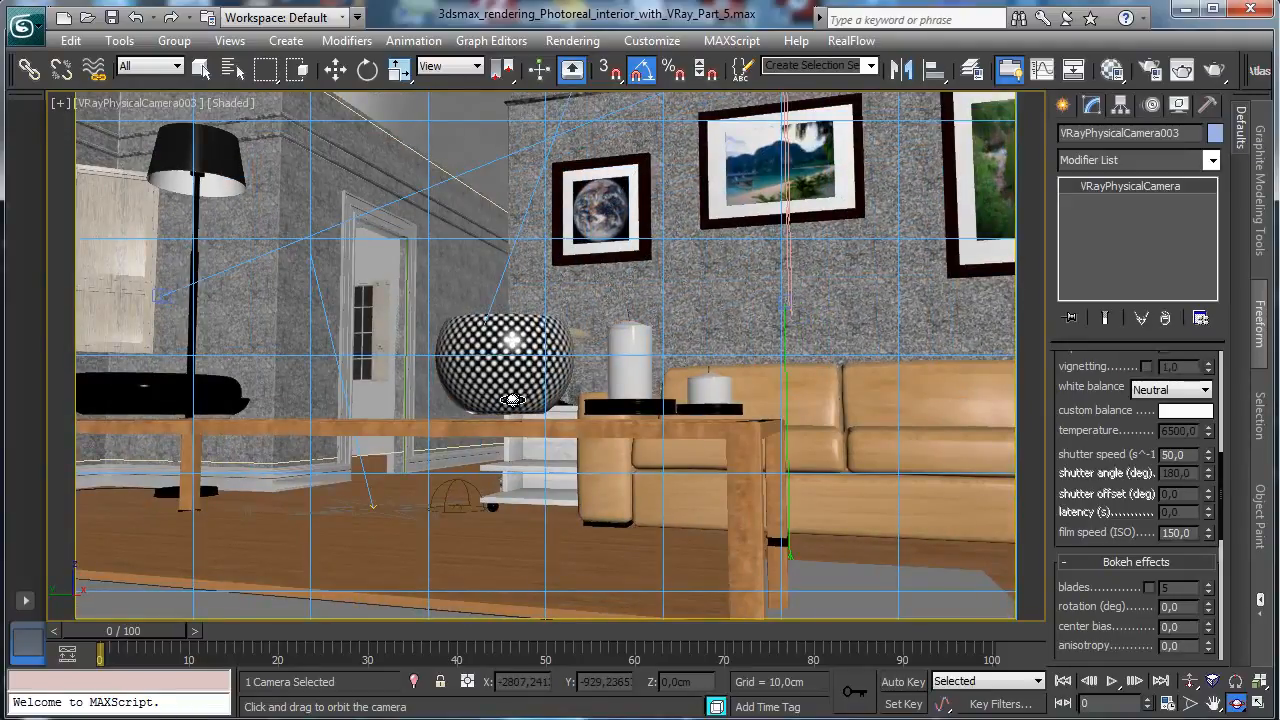
pyautogui.moveTo(511, 400); pyautogui.dragTo(506, 399)
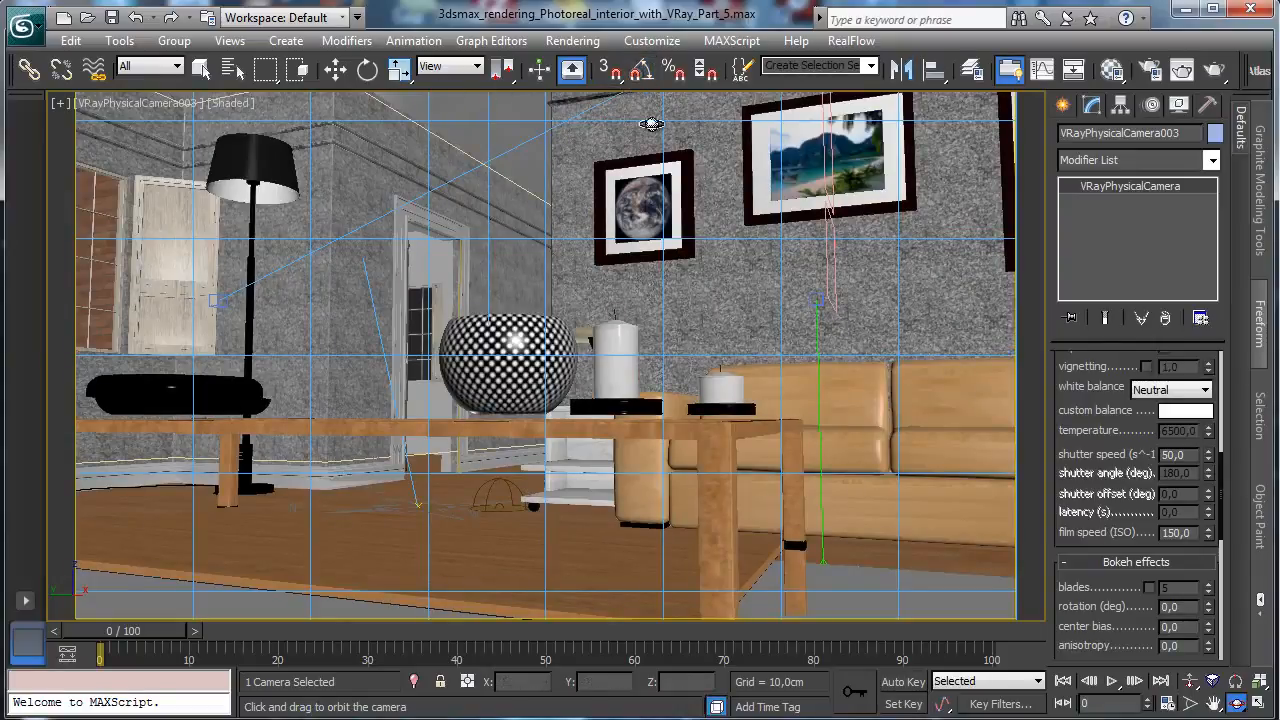
pyautogui.moveTo(610, 404); pyautogui.dragTo(600, 408)
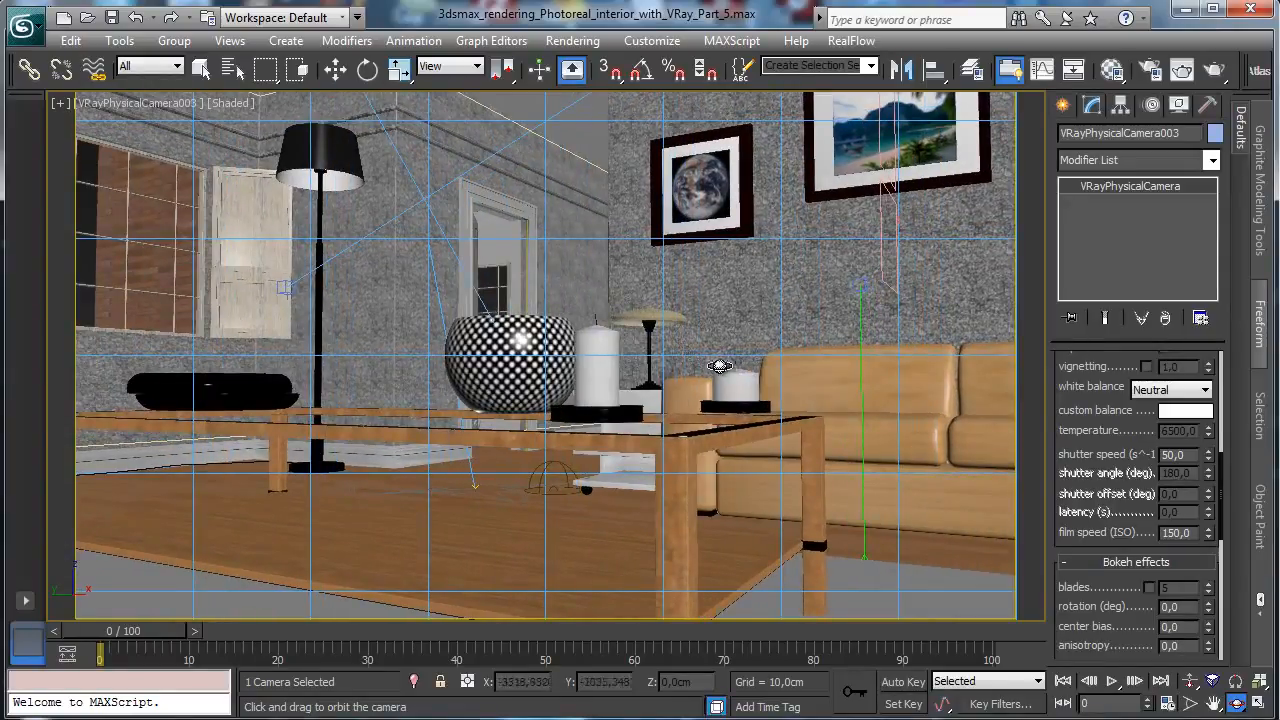
pyautogui.click(1216, 72)
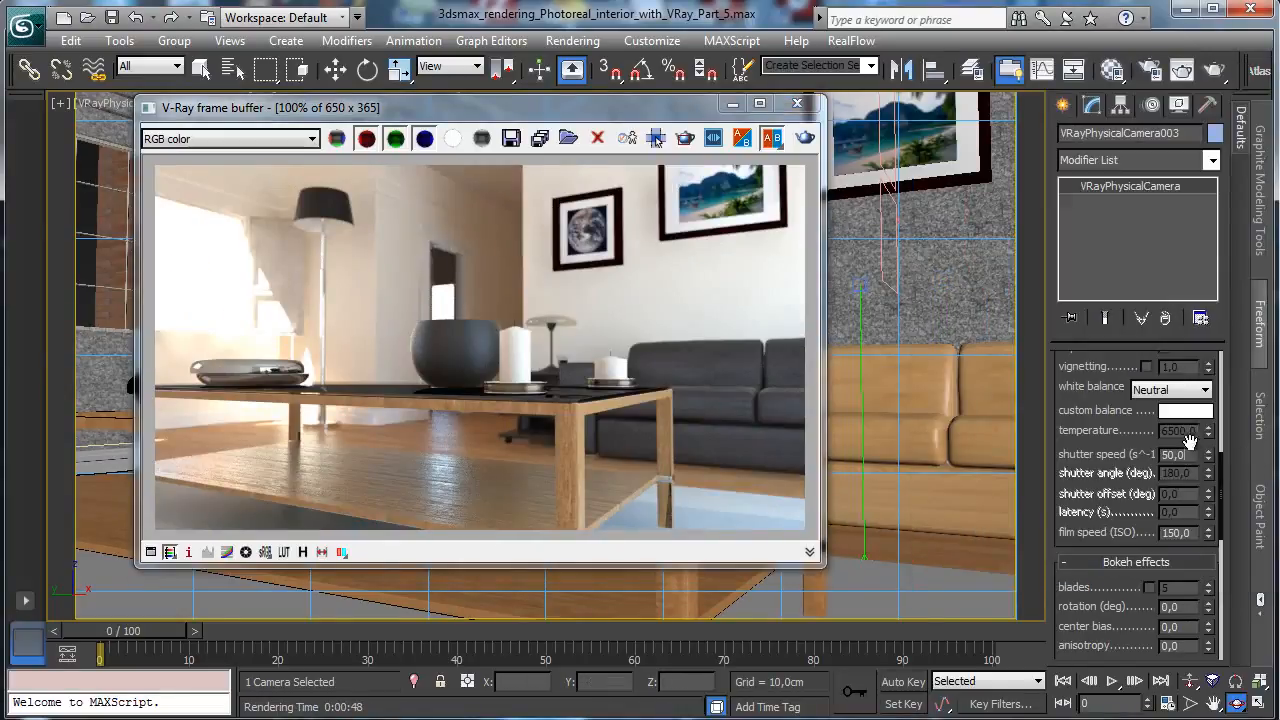
# - Set the camera's shutter speed to 60 and test-render a region covering the window wall, floor lamp and tray
pyautogui.press('BackSpace')
pyautogui.press('BackSpace')
pyautogui.press('BackSpace')
pyautogui.press('BackSpace')
pyautogui.write('60')
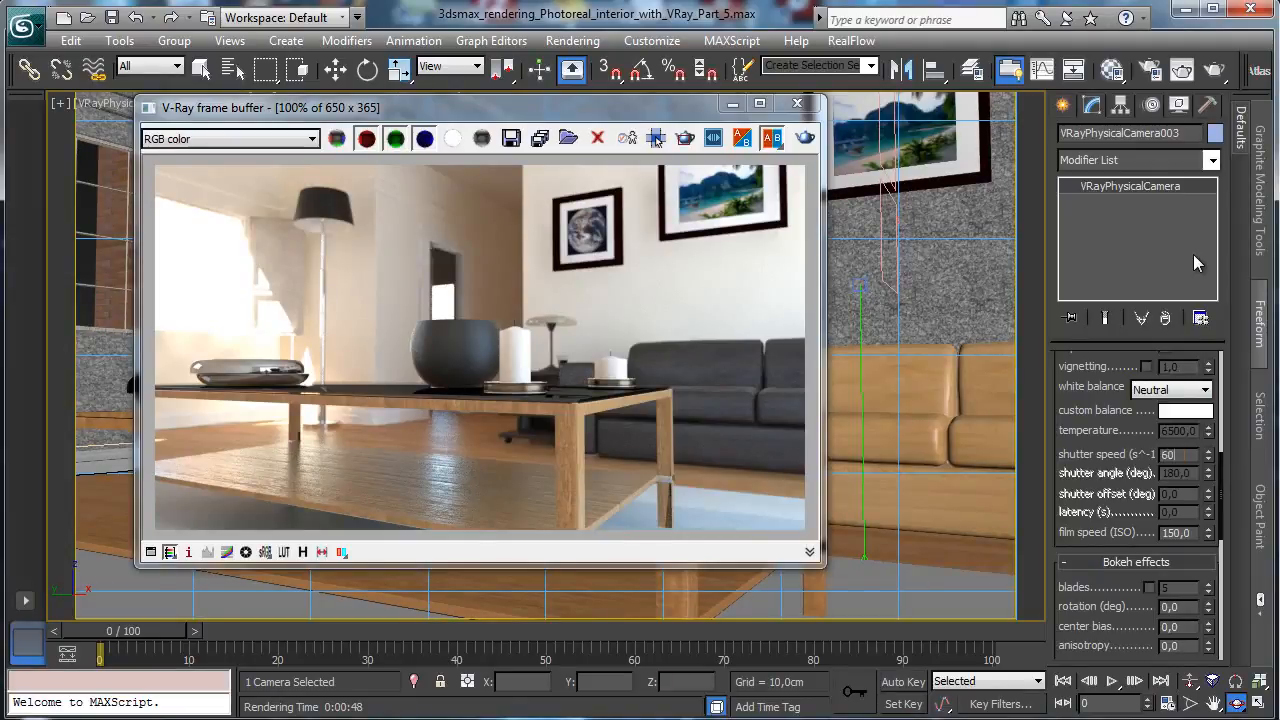
pyautogui.press('Return')
pyautogui.moveTo(372, 175); pyautogui.dragTo(155, 475)
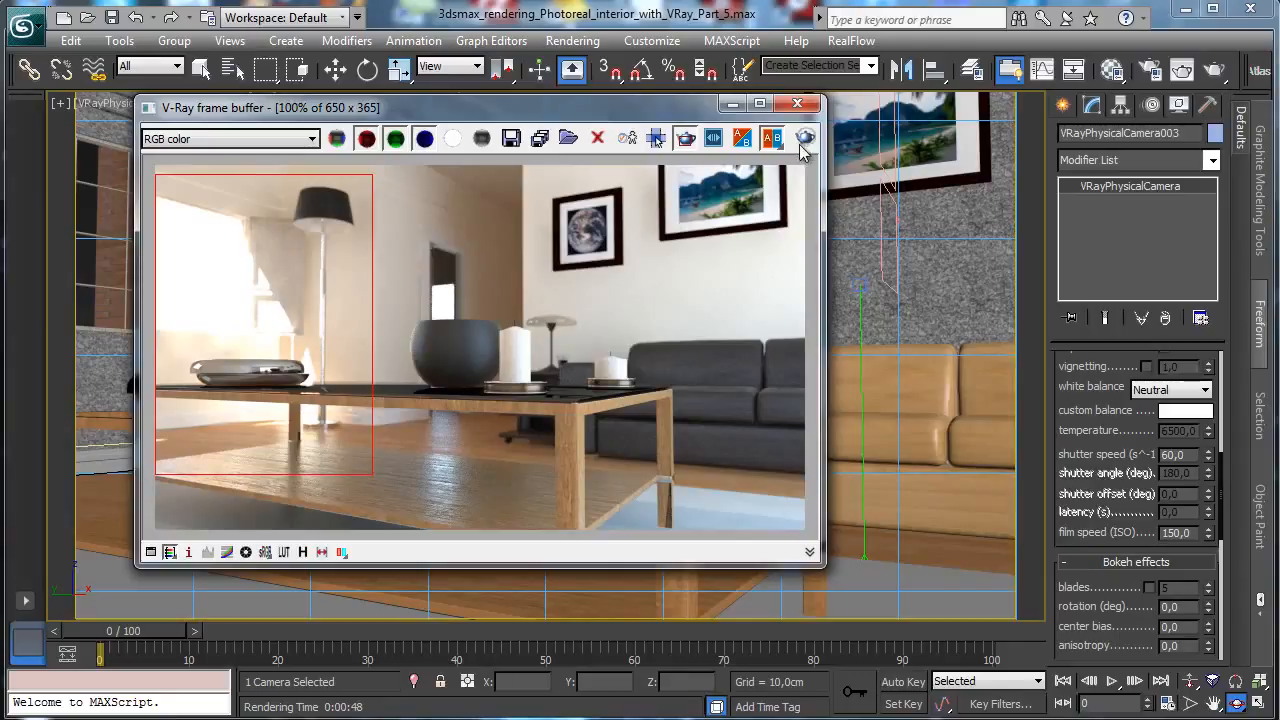
pyautogui.click(805, 138)
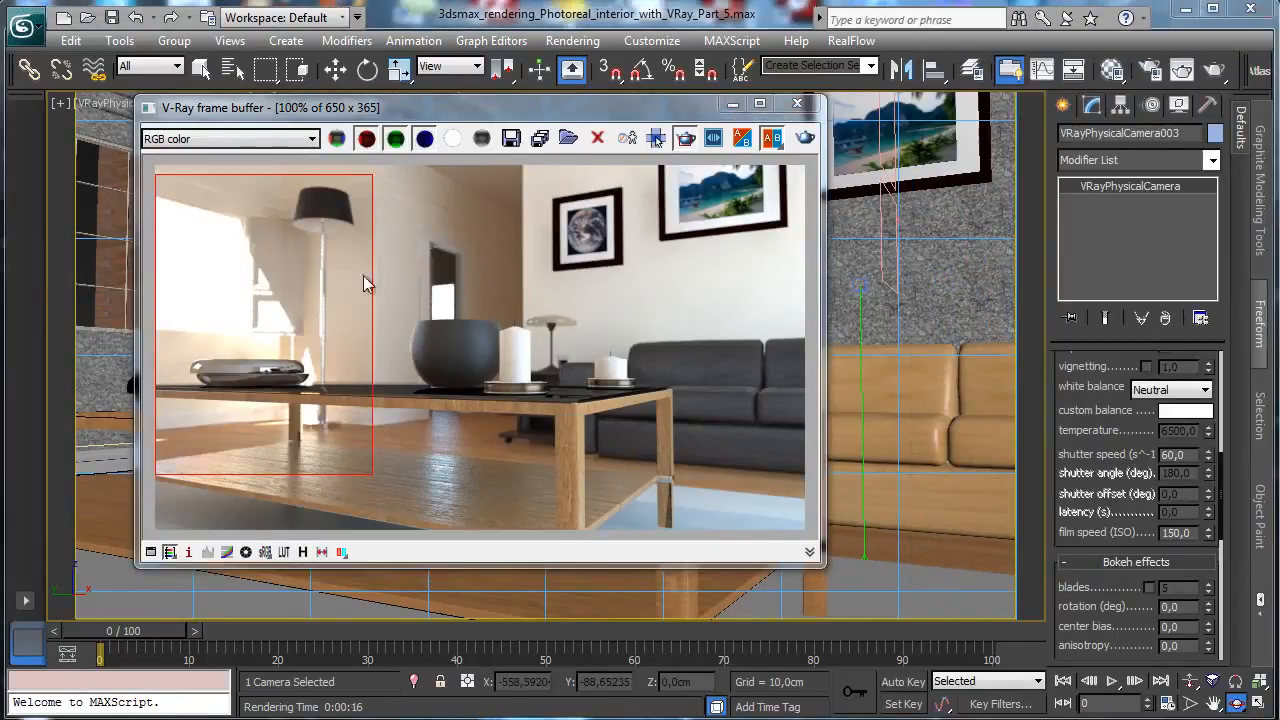
# - Orbit and truck the camera to shift the low coffee-table view toward the sofa, and test-render the floor lamp region
pyautogui.click(797, 104)
pyautogui.click(1240, 700)
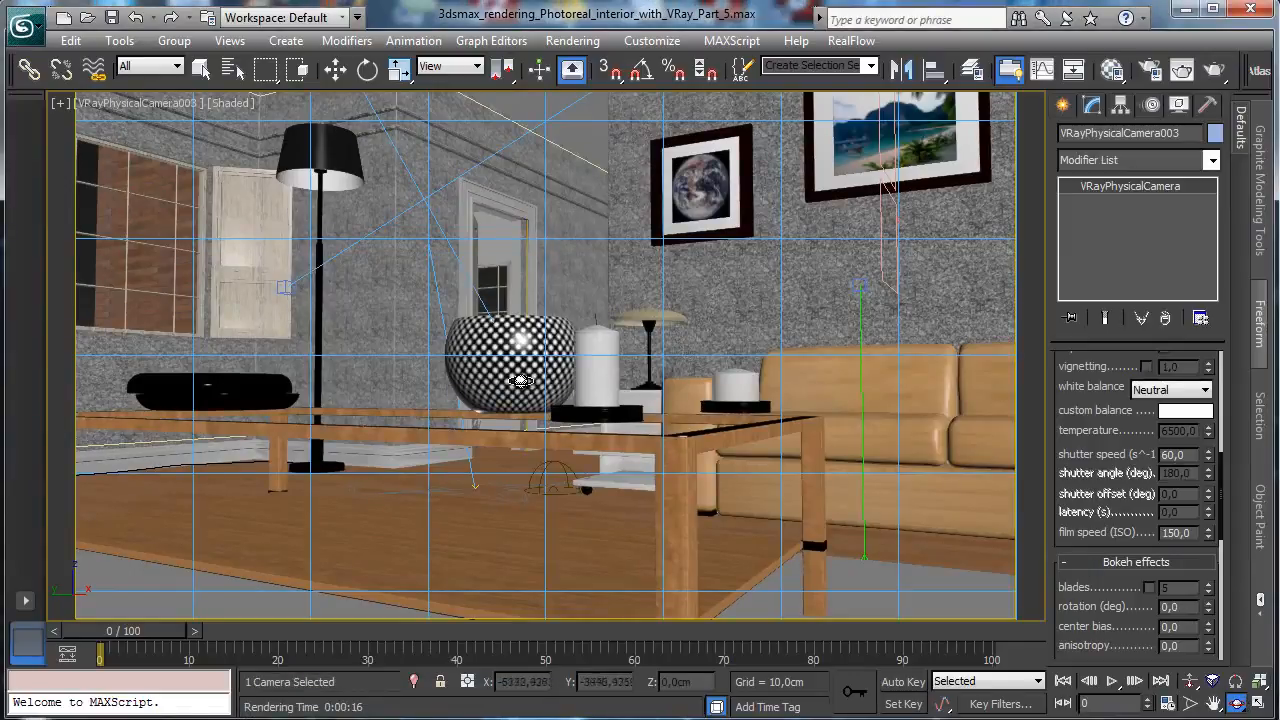
pyautogui.moveTo(540, 381); pyautogui.dragTo(537, 383)
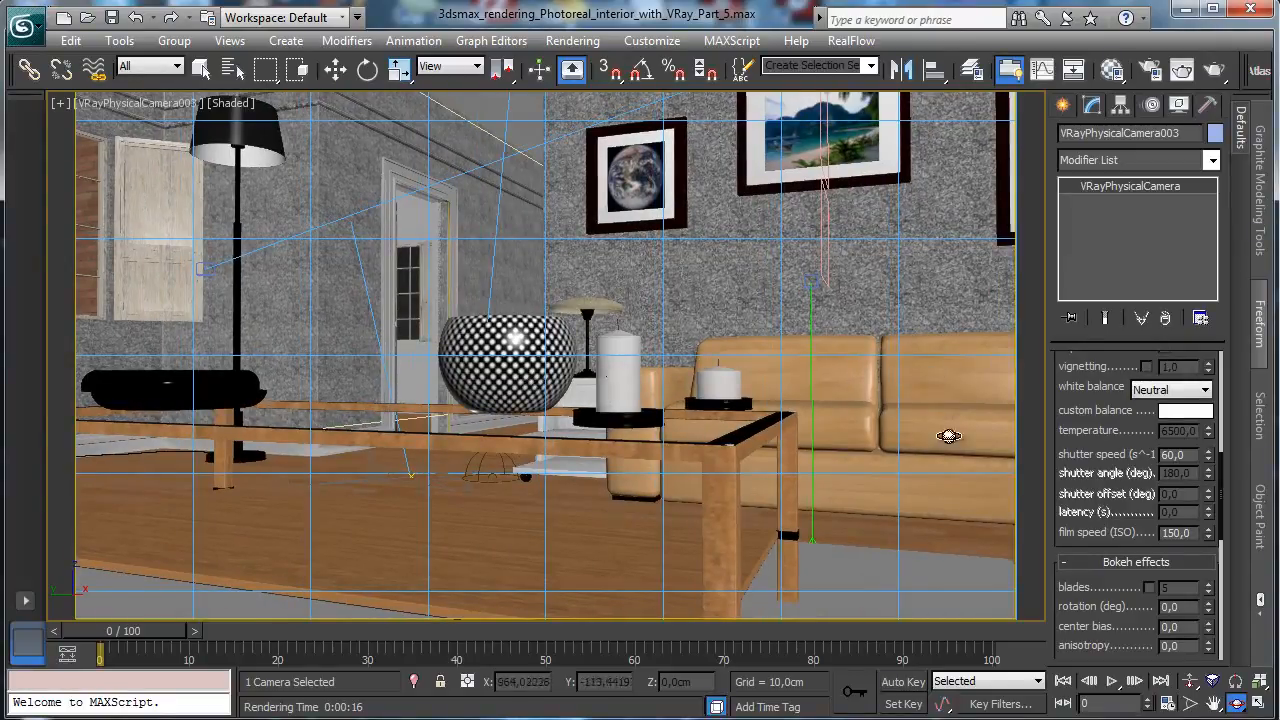
pyautogui.click(1213, 704)
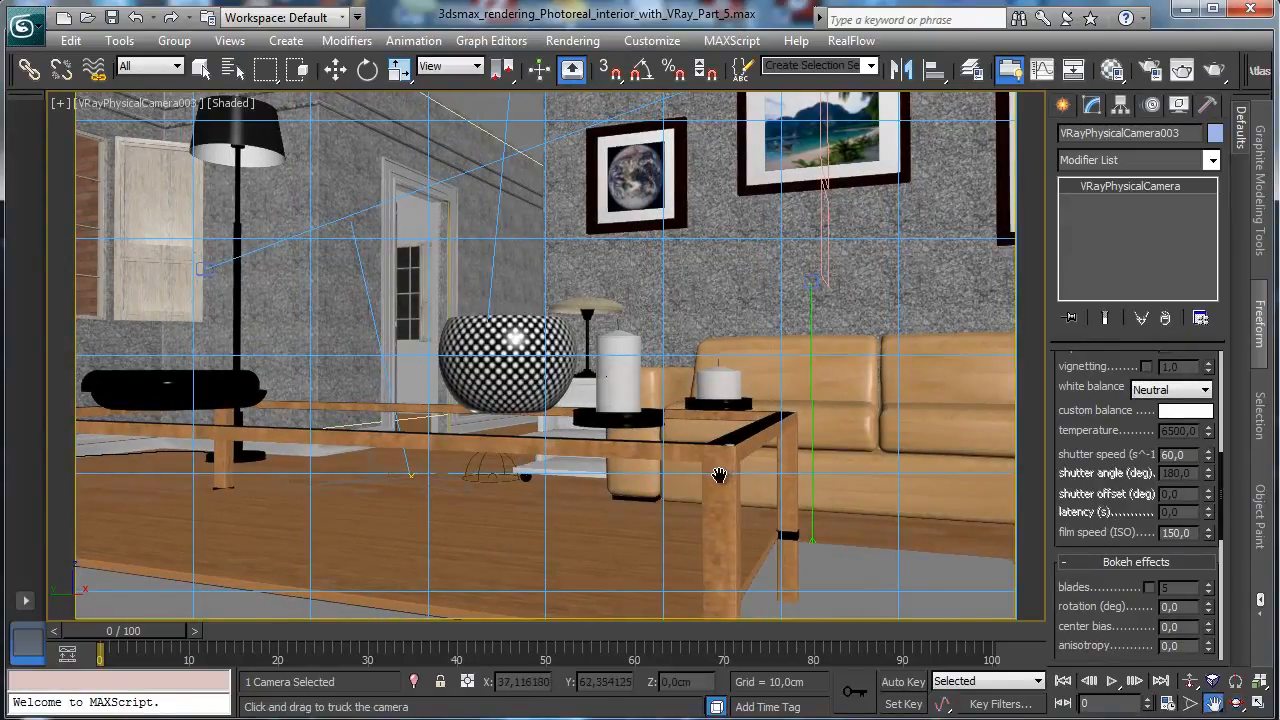
pyautogui.moveTo(720, 478); pyautogui.dragTo(683, 484)
pyautogui.click(201, 68)
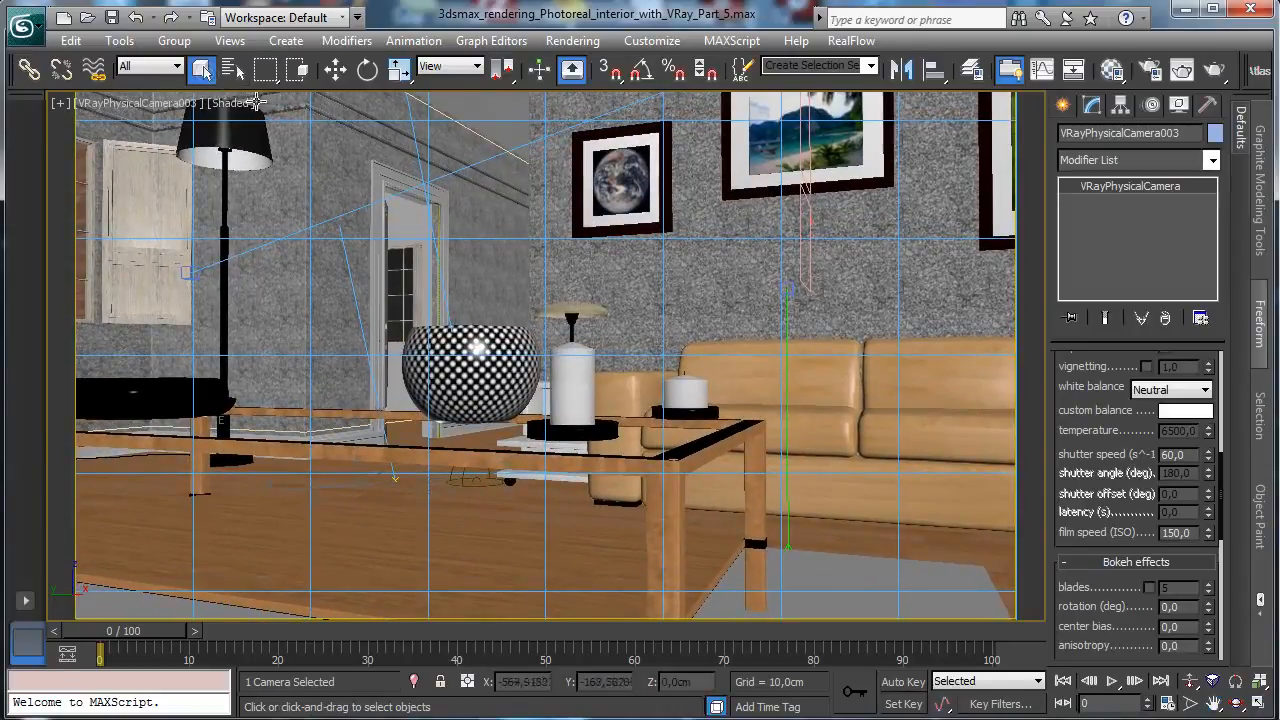
pyautogui.click(1214, 68)
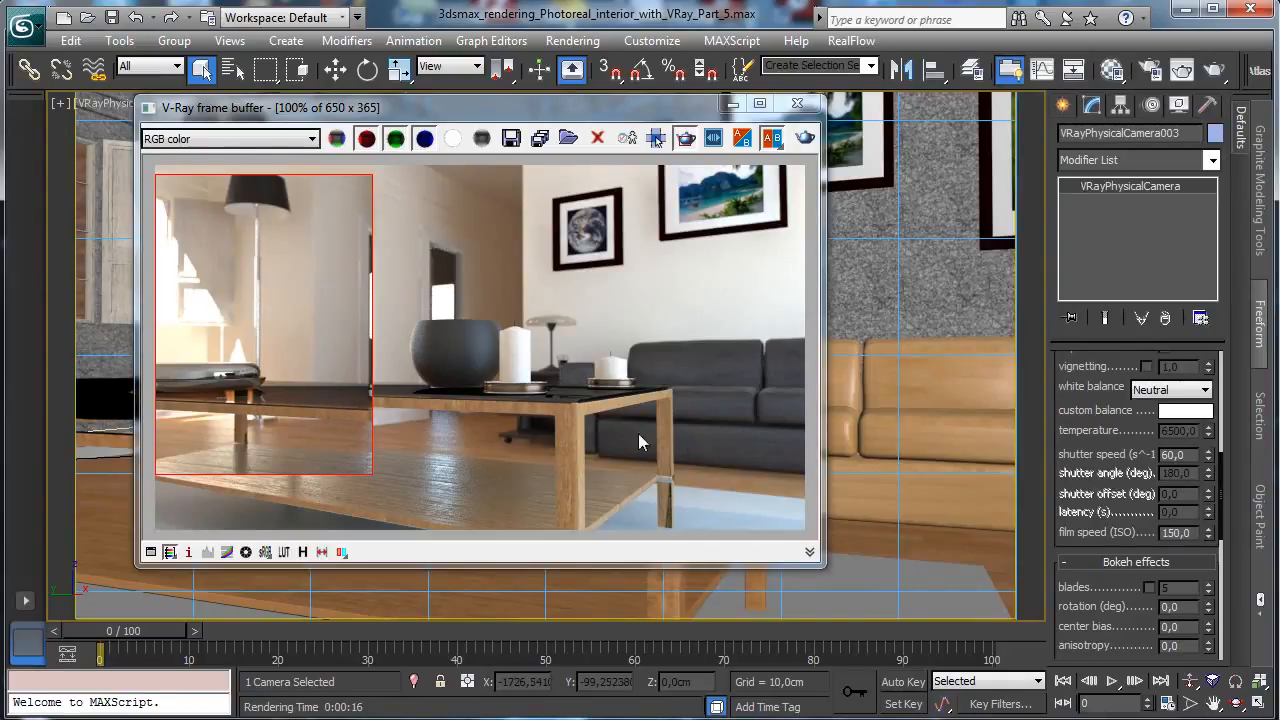
# - Test-render a region covering the bowl, candles, tabletop and sofa
pyautogui.moveTo(316, 254); pyautogui.dragTo(834, 491)
pyautogui.click(805, 138)
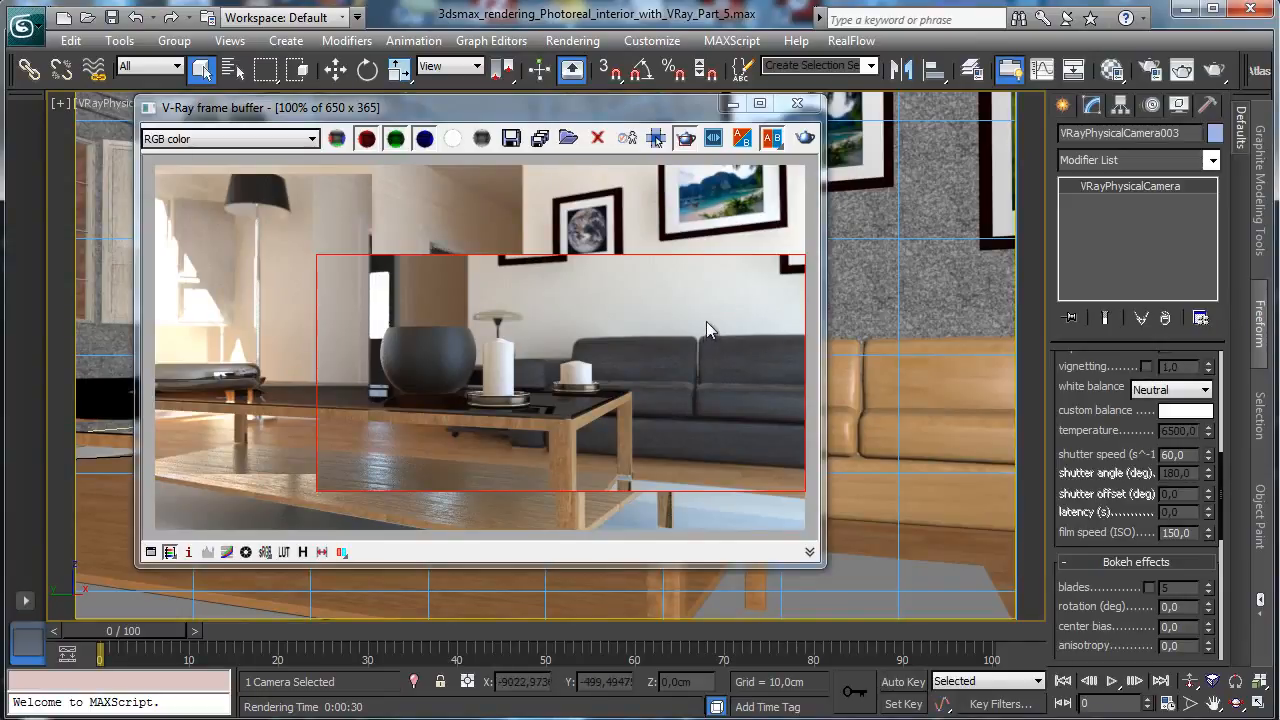
pyautogui.click(733, 104)
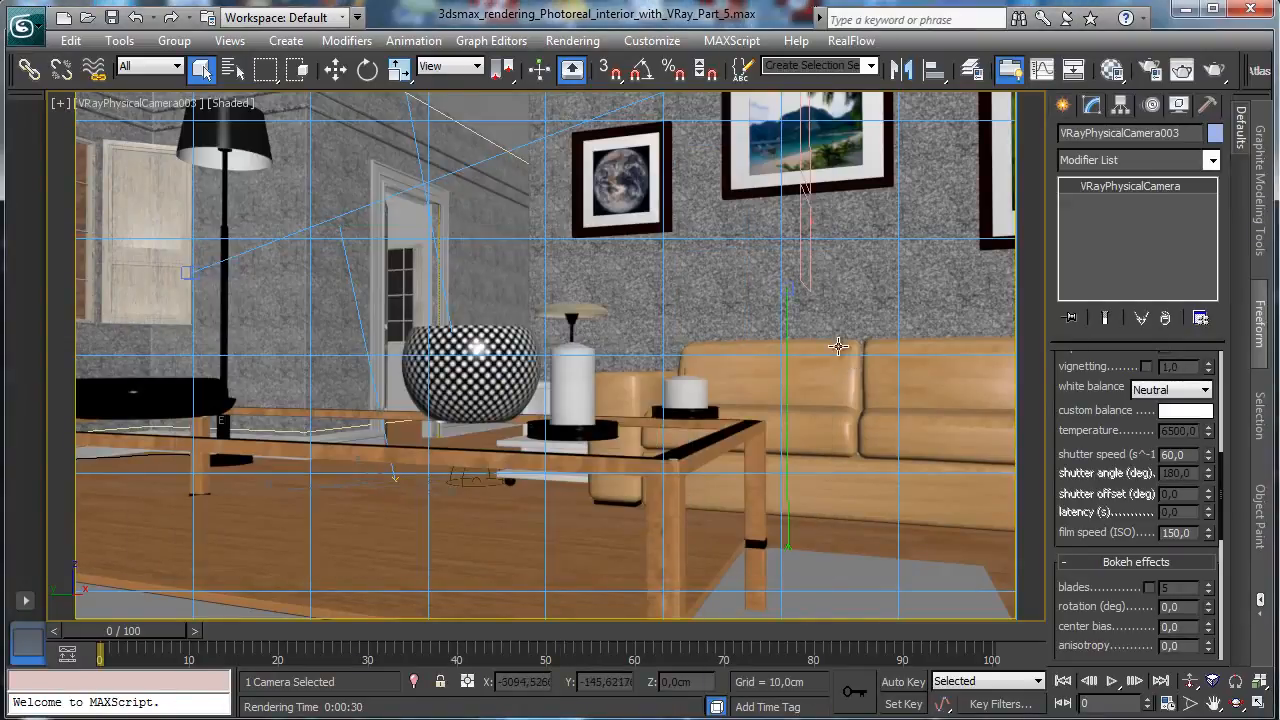
# - Select the sofa's back cushion behind the candles and open its vertices for editing in an enlarged, zoomed-in Left view
pyautogui.click(838, 346)
pyautogui.hotkey('alt', 'w')
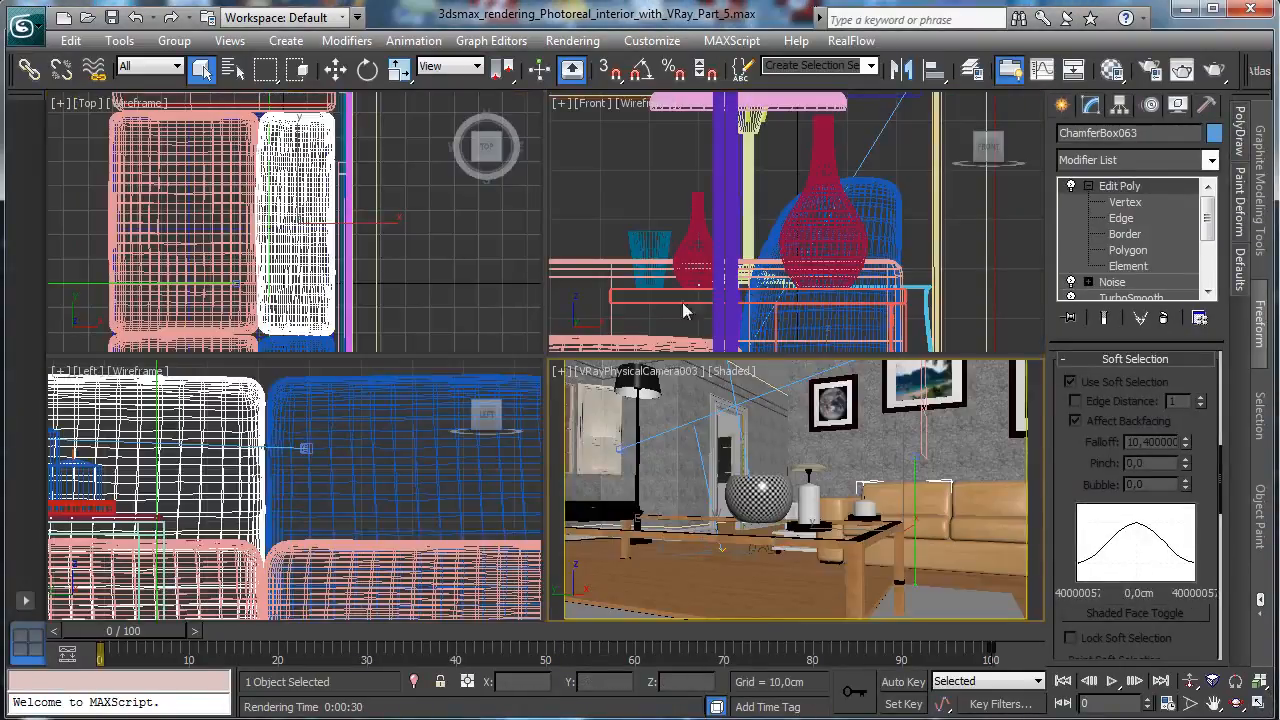
pyautogui.rightClick(428, 449)
pyautogui.click(1256, 704)
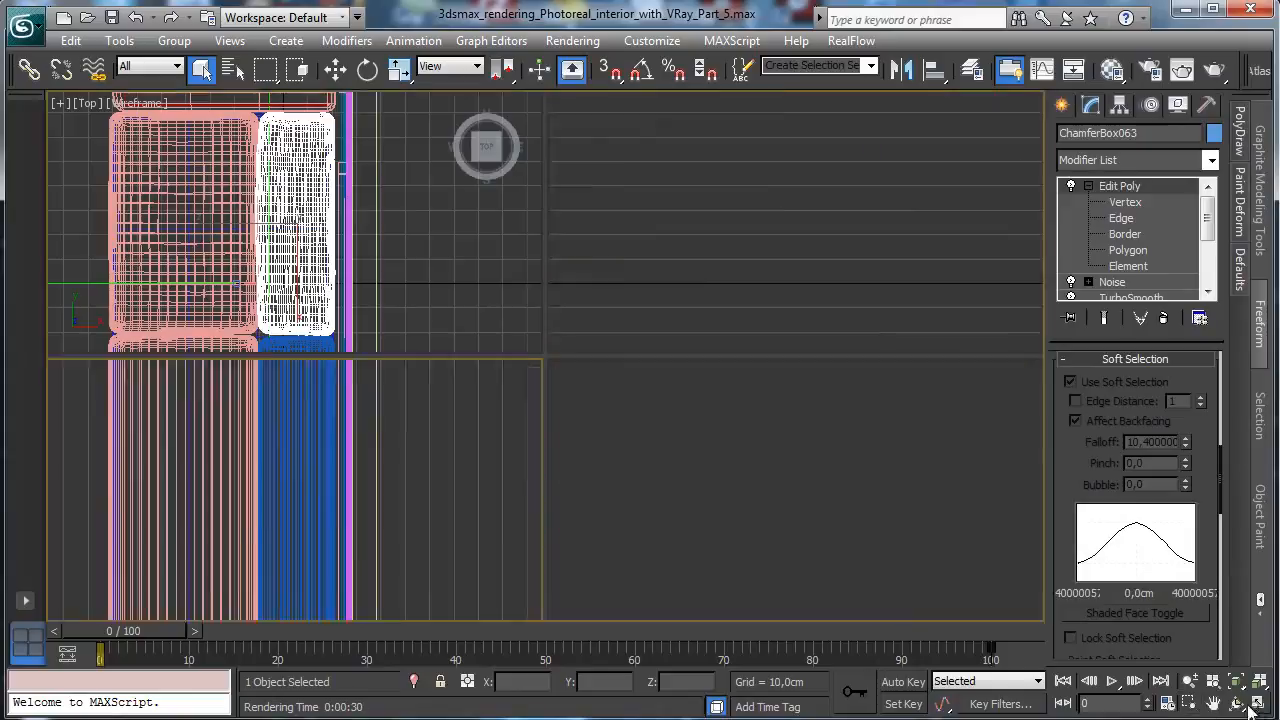
pyautogui.click(1188, 703)
pyautogui.moveTo(386, 118); pyautogui.dragTo(678, 617)
pyautogui.click(1125, 202)
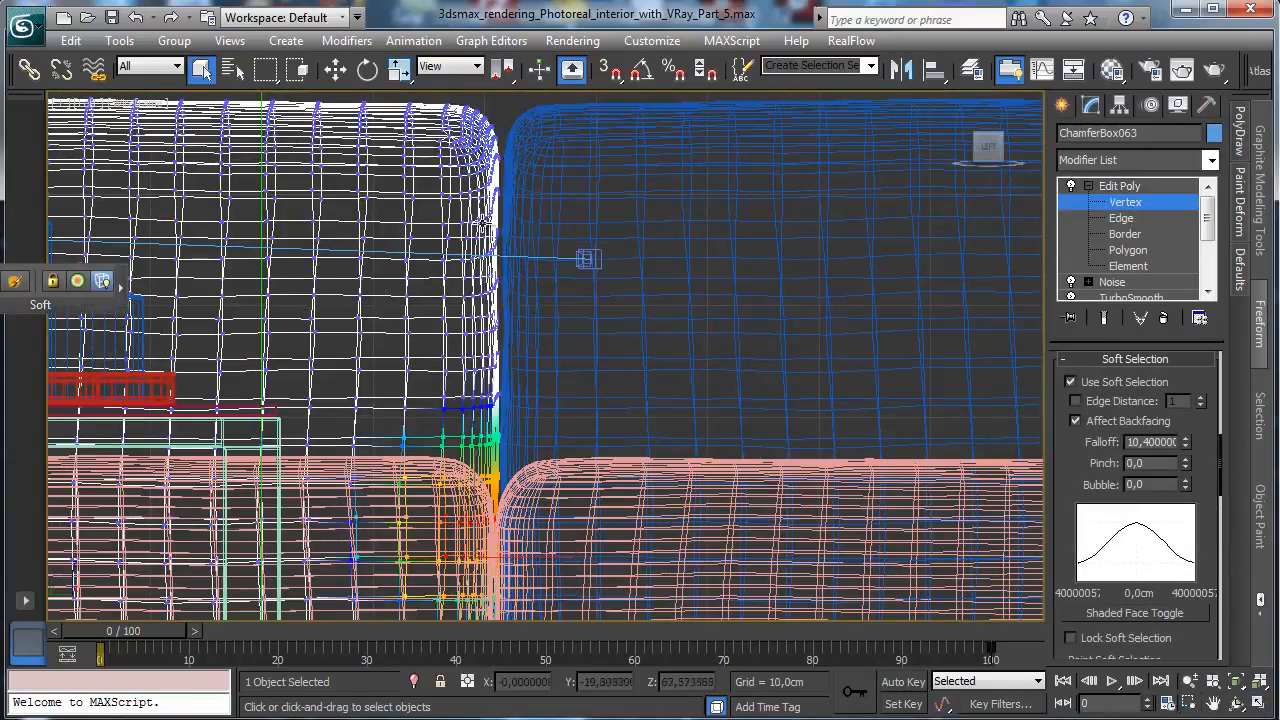
# - Soft-select vertices on the cushion's upper side edge, nudge them along X toward the neighbouring cushion, and leave vertex editing
pyautogui.moveTo(484, 223); pyautogui.dragTo(510, 274)
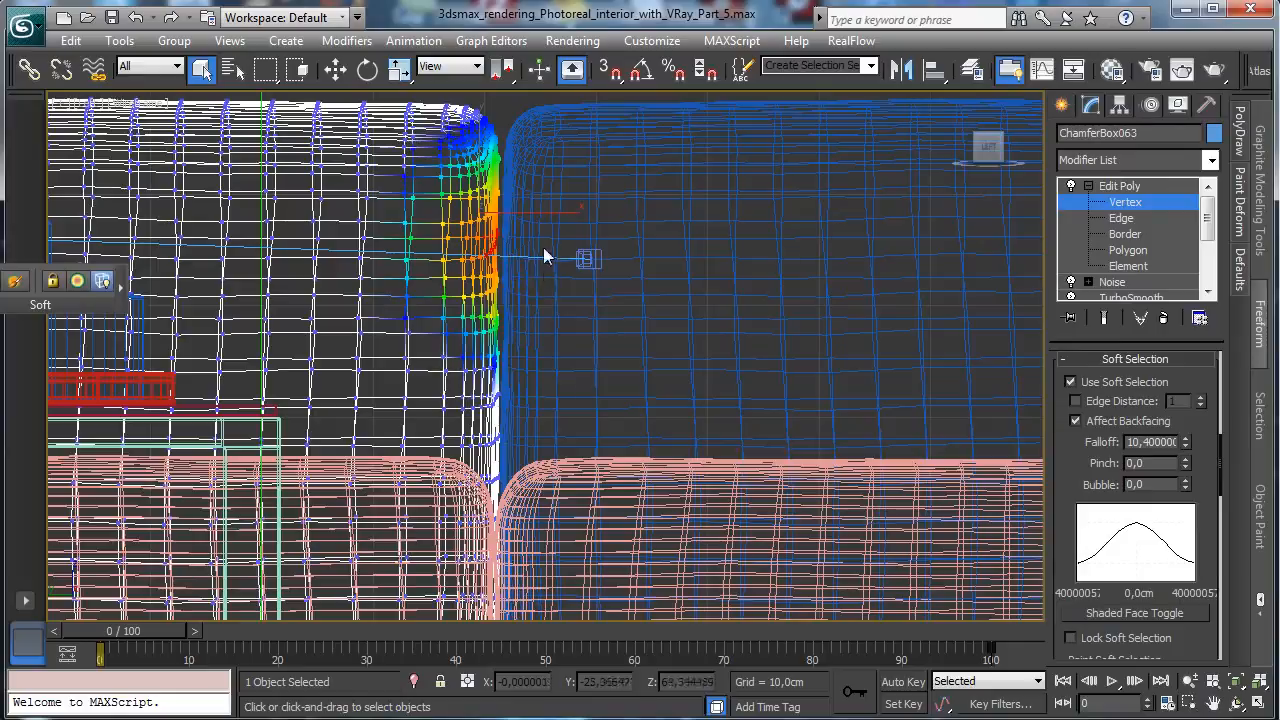
pyautogui.click(337, 70)
pyautogui.moveTo(545, 212)
pyautogui.mouseDown()
pyautogui.moveTo(571, 208)
pyautogui.moveTo(540, 213)
pyautogui.mouseUp()
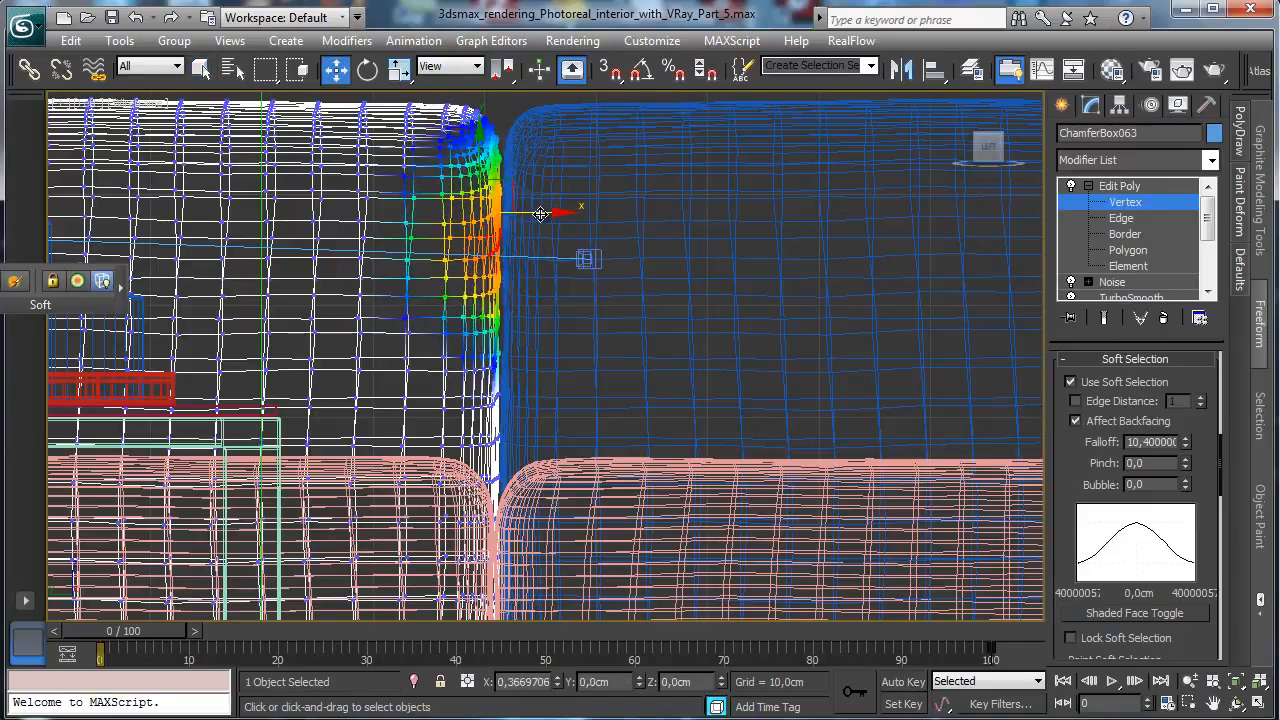
pyautogui.moveTo(526, 262); pyautogui.dragTo(541, 320)
pyautogui.click(136, 18)
pyautogui.click(1093, 204)
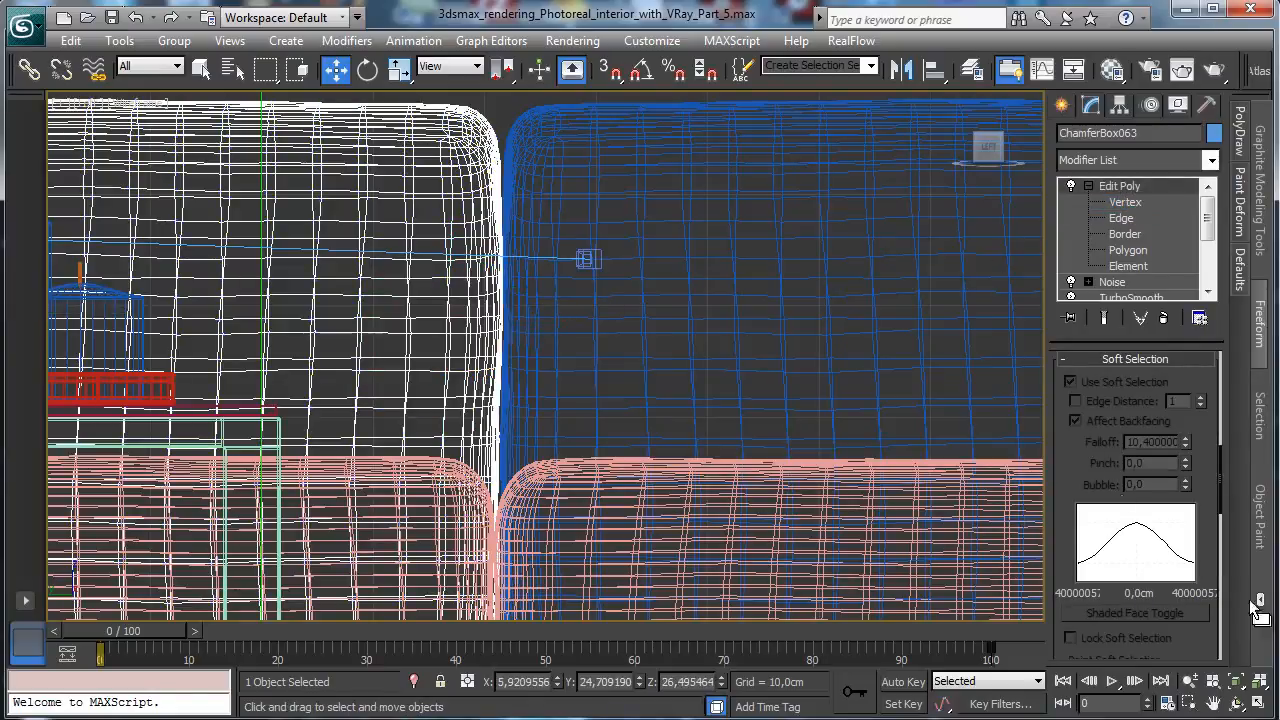
# - Return to the four-viewport layout with the camera view active and save the scene
pyautogui.click(1259, 704)
pyautogui.click(962, 509)
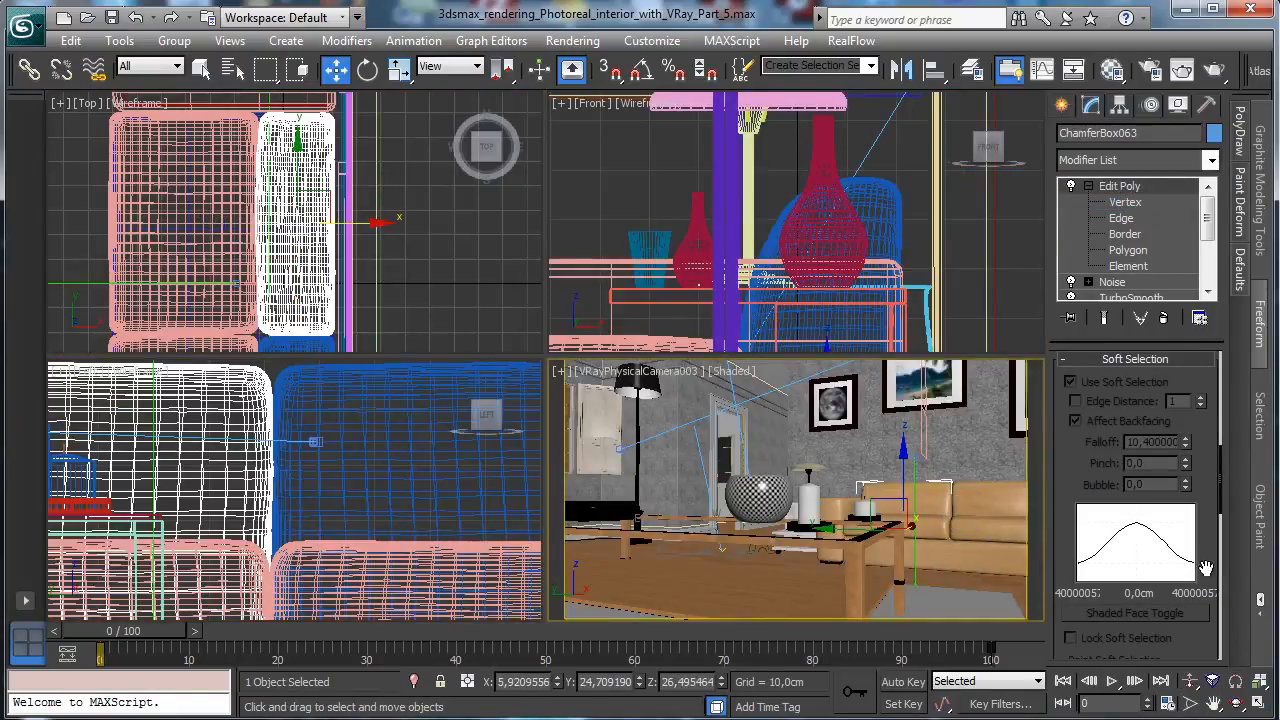
pyautogui.click(112, 17)
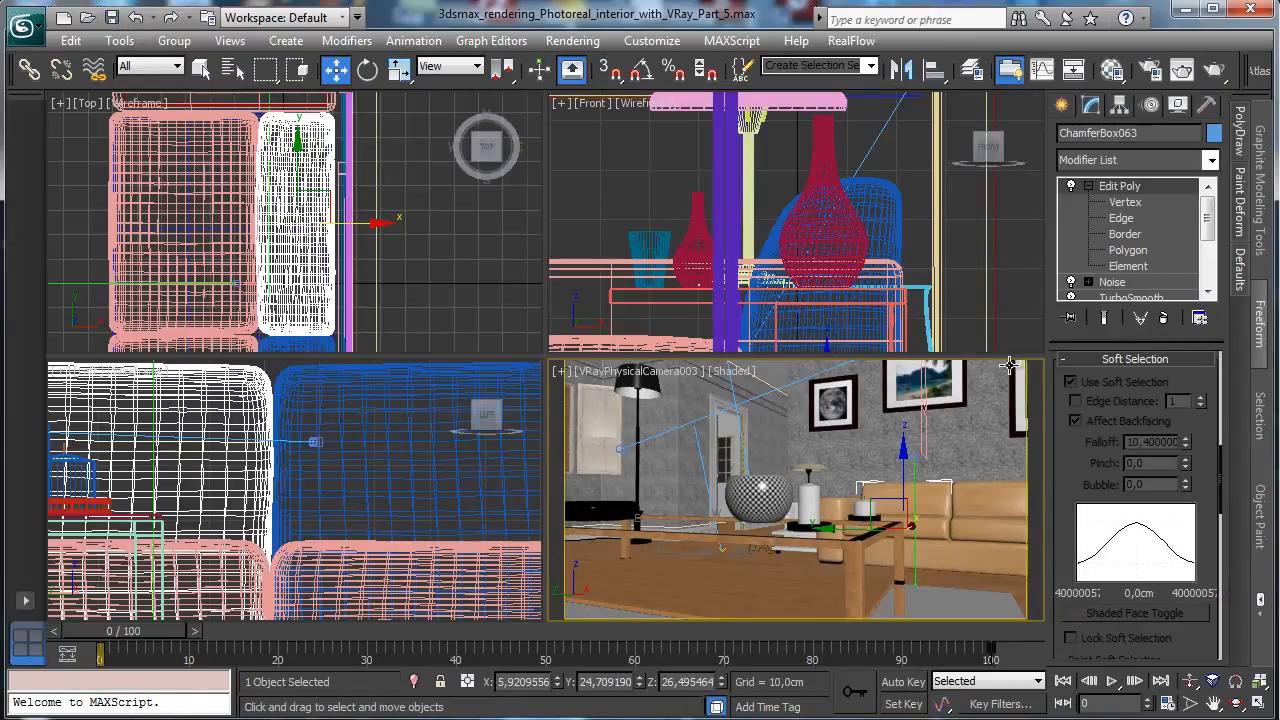